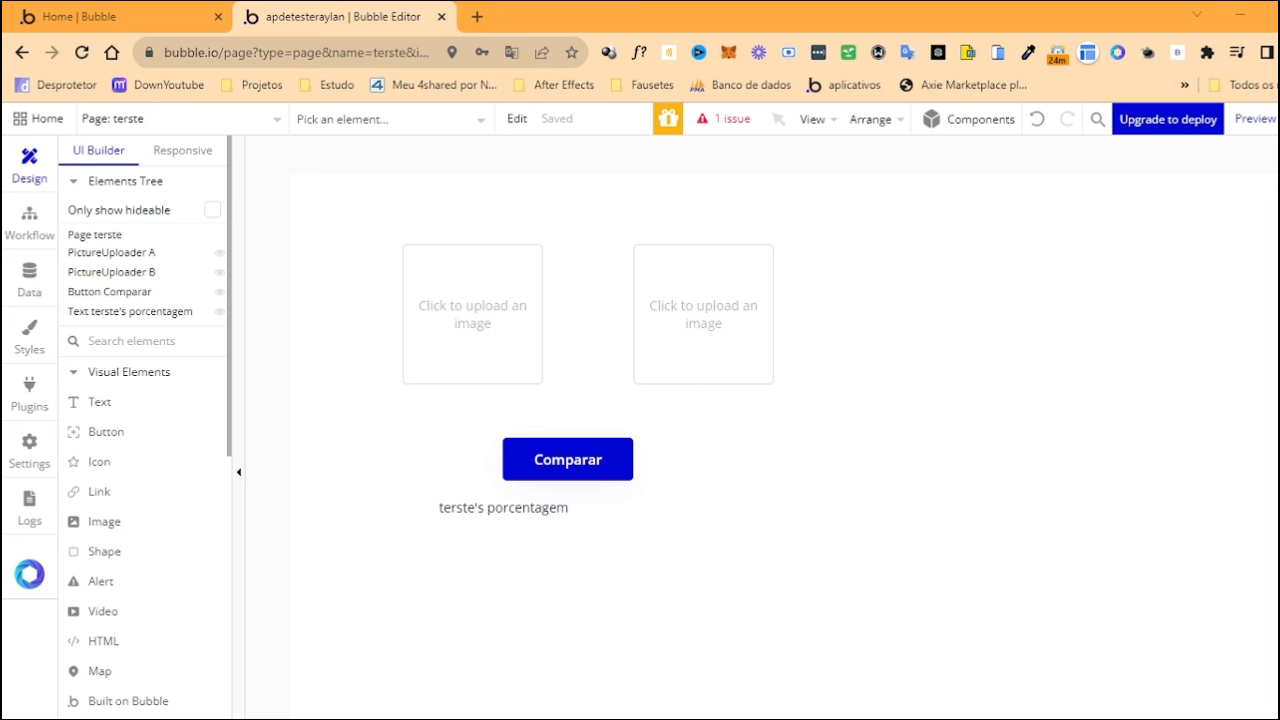
# Open the API Connector plugin's settings, expand the second API call under New API, and copy its request URL
pyautogui.click(29, 388)
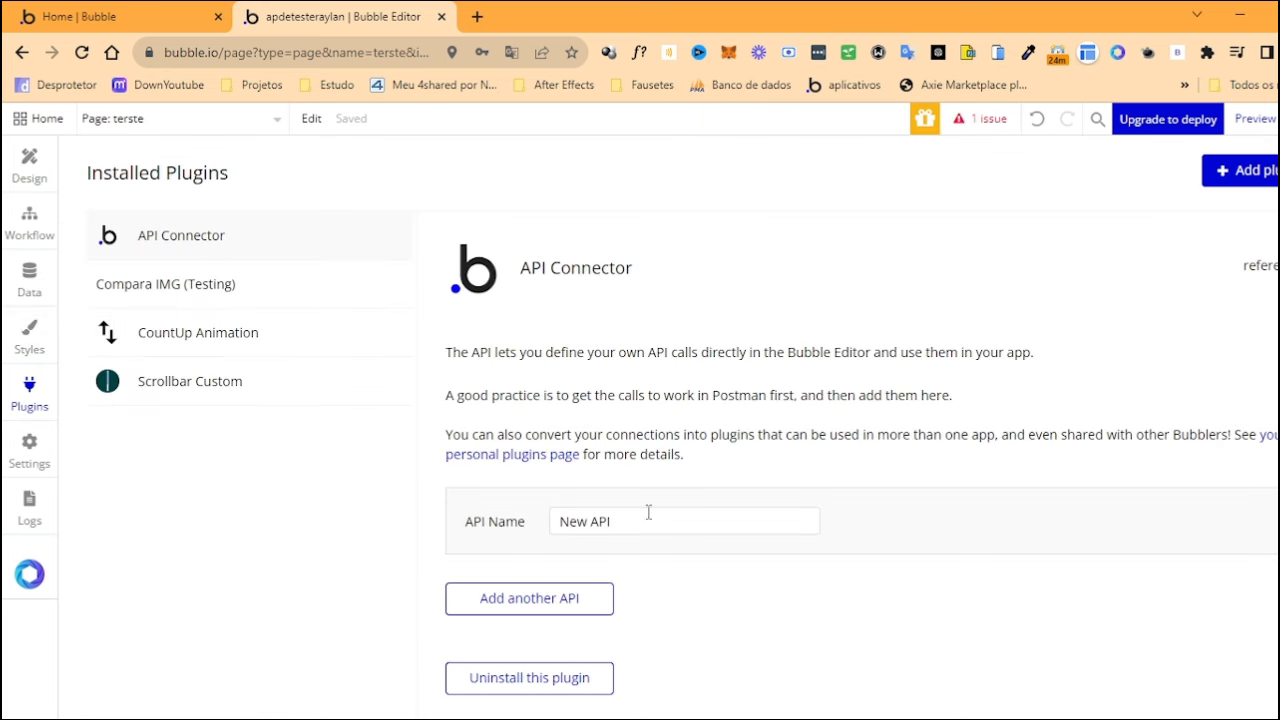
pyautogui.doubleClick(475, 521)
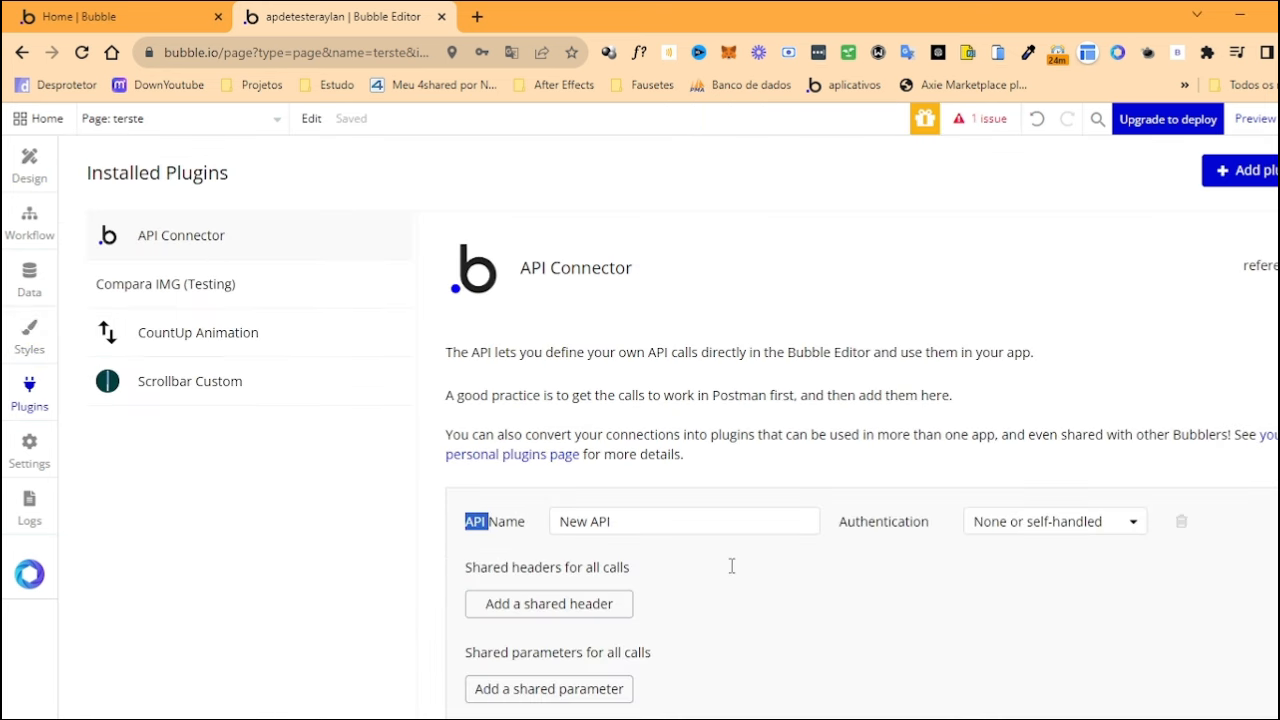
pyautogui.scroll(-3, 733, 520)
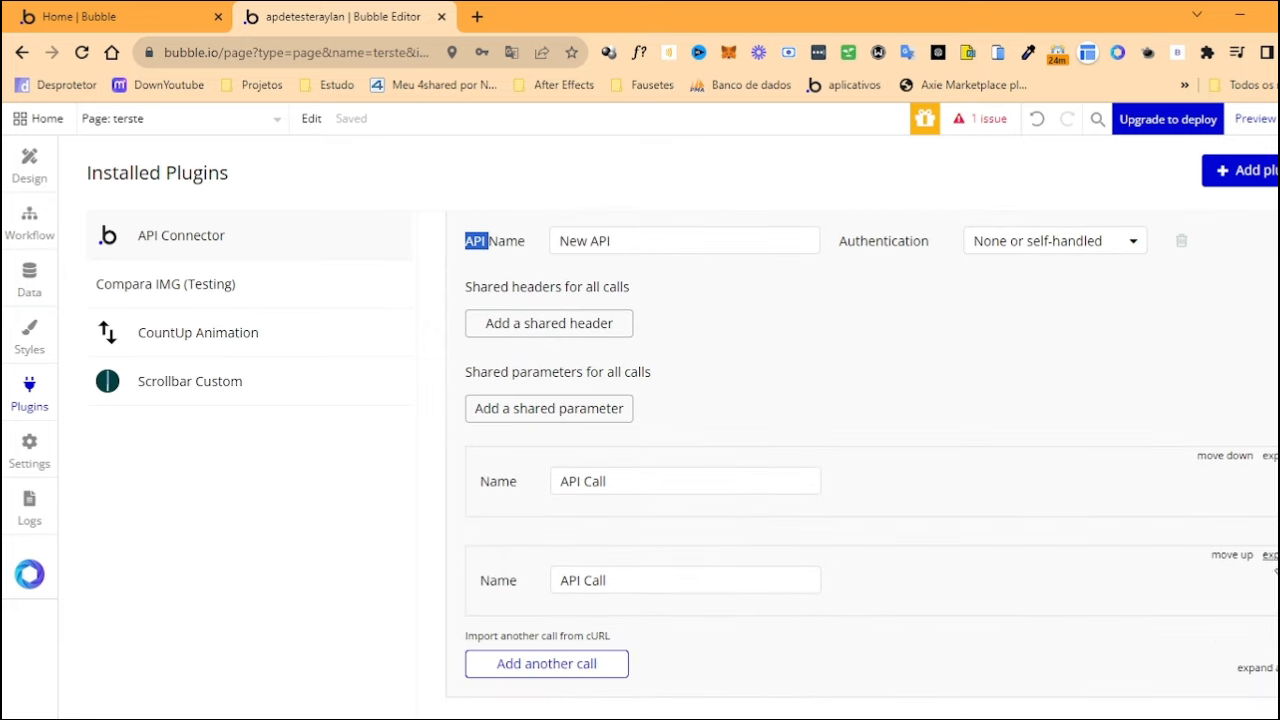
pyautogui.click(1270, 556)
pyautogui.tripleClick(766, 617)
pyautogui.hotkey('ctrl', 'c')
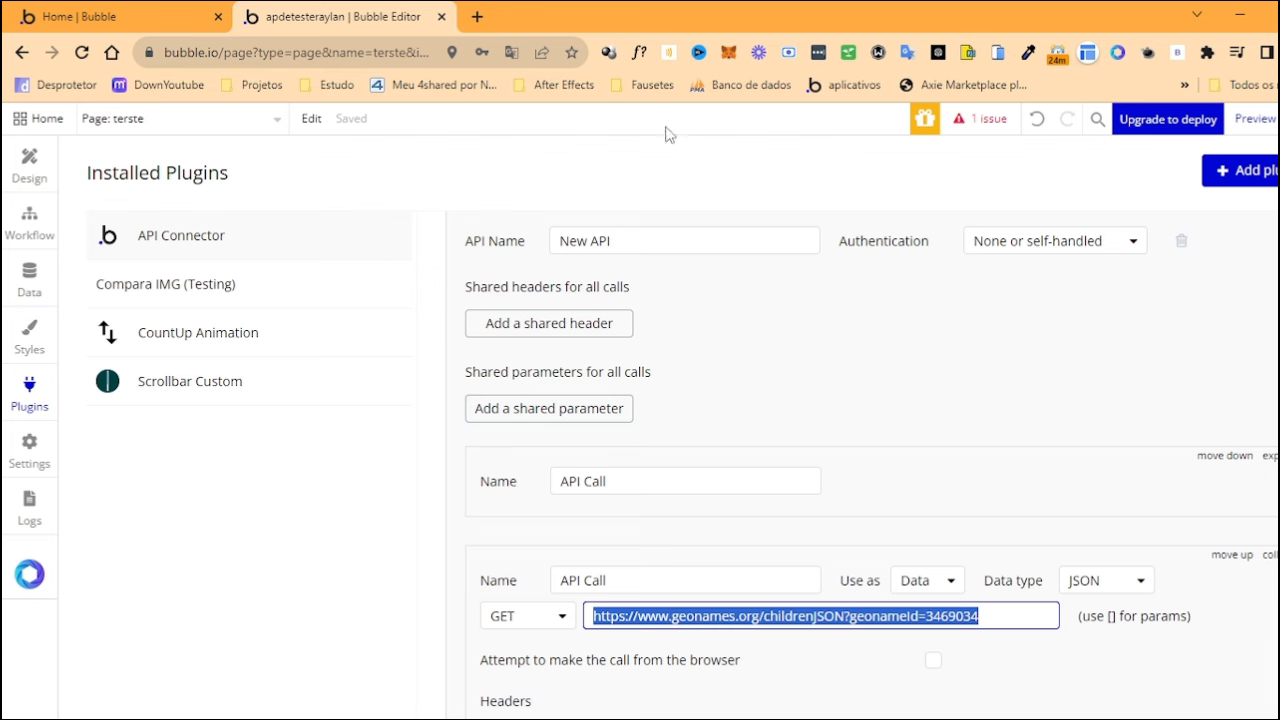
pyautogui.click(481, 17)
pyautogui.hotkey('ctrl', 'v')
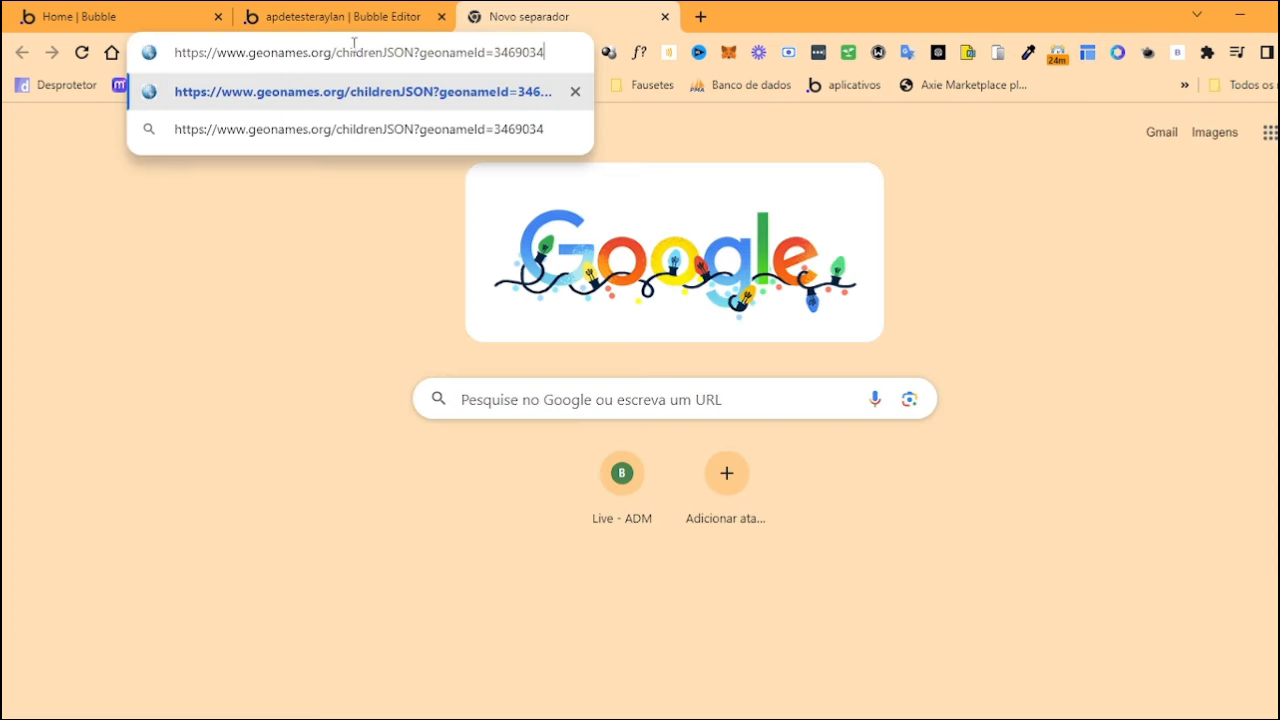
pyautogui.moveTo(420, 53); pyautogui.dragTo(588, 62)
pyautogui.write(']')
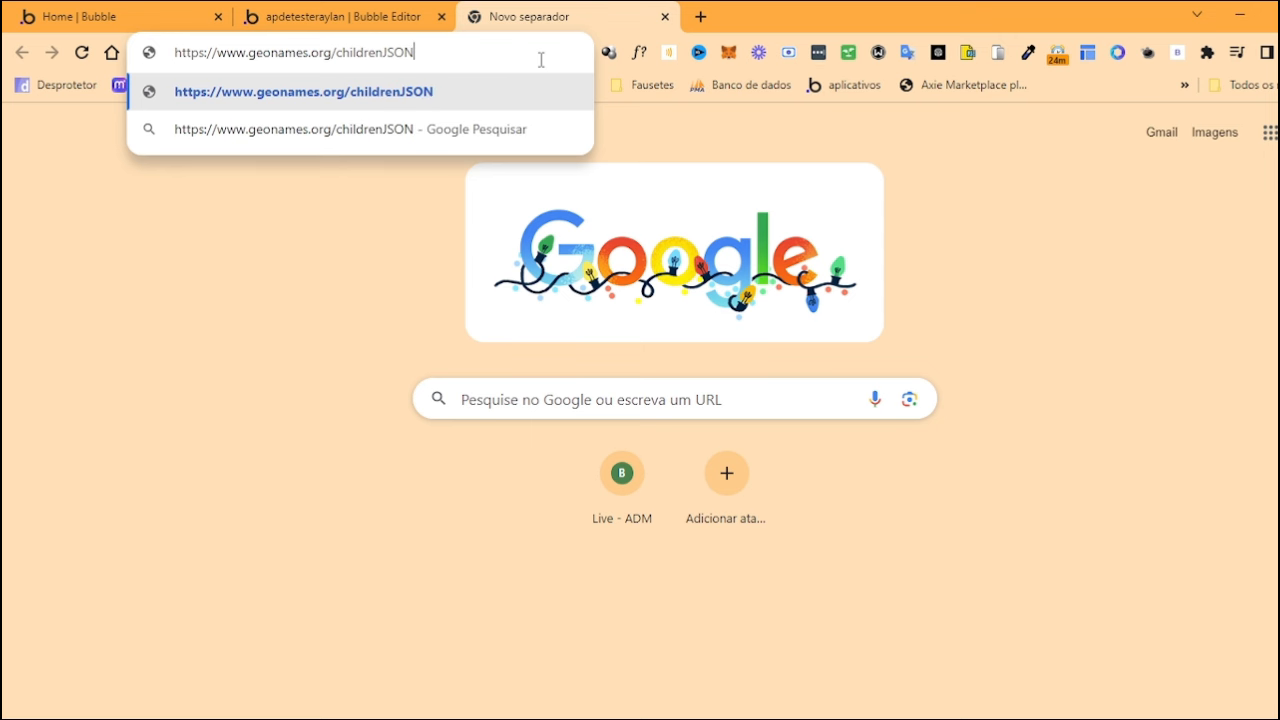
pyautogui.press('Return')
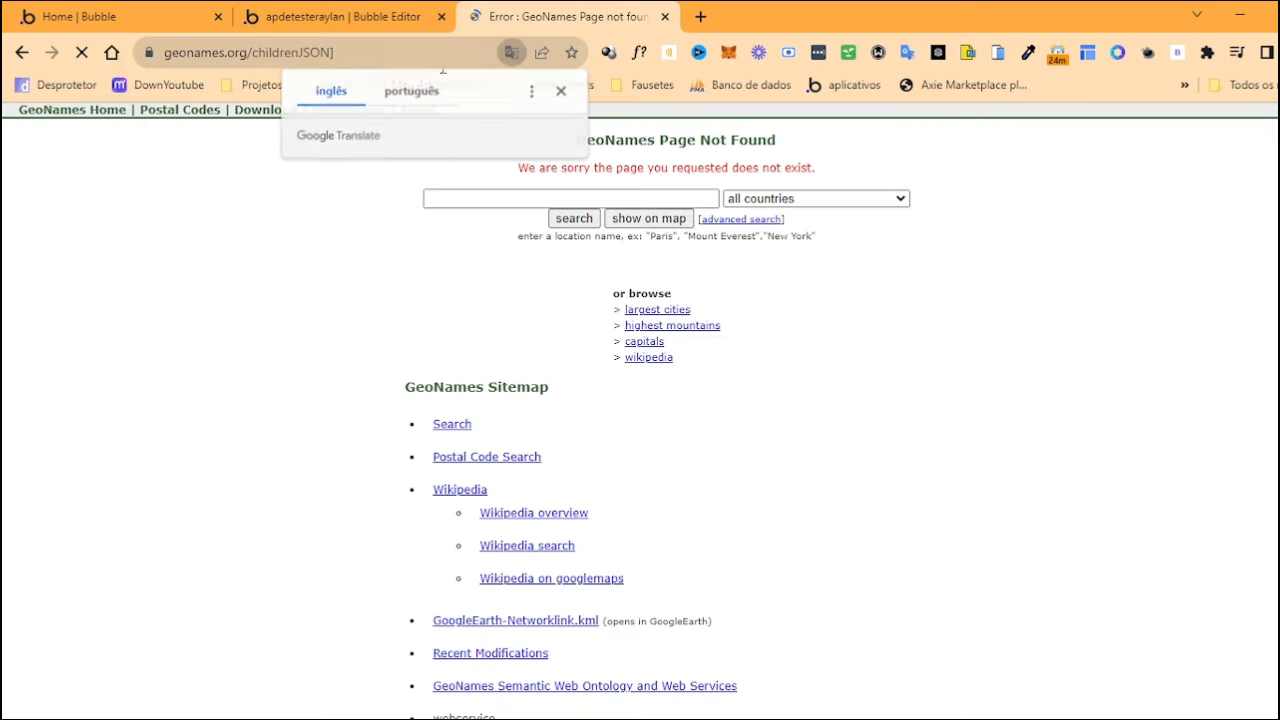
pyautogui.click(379, 52)
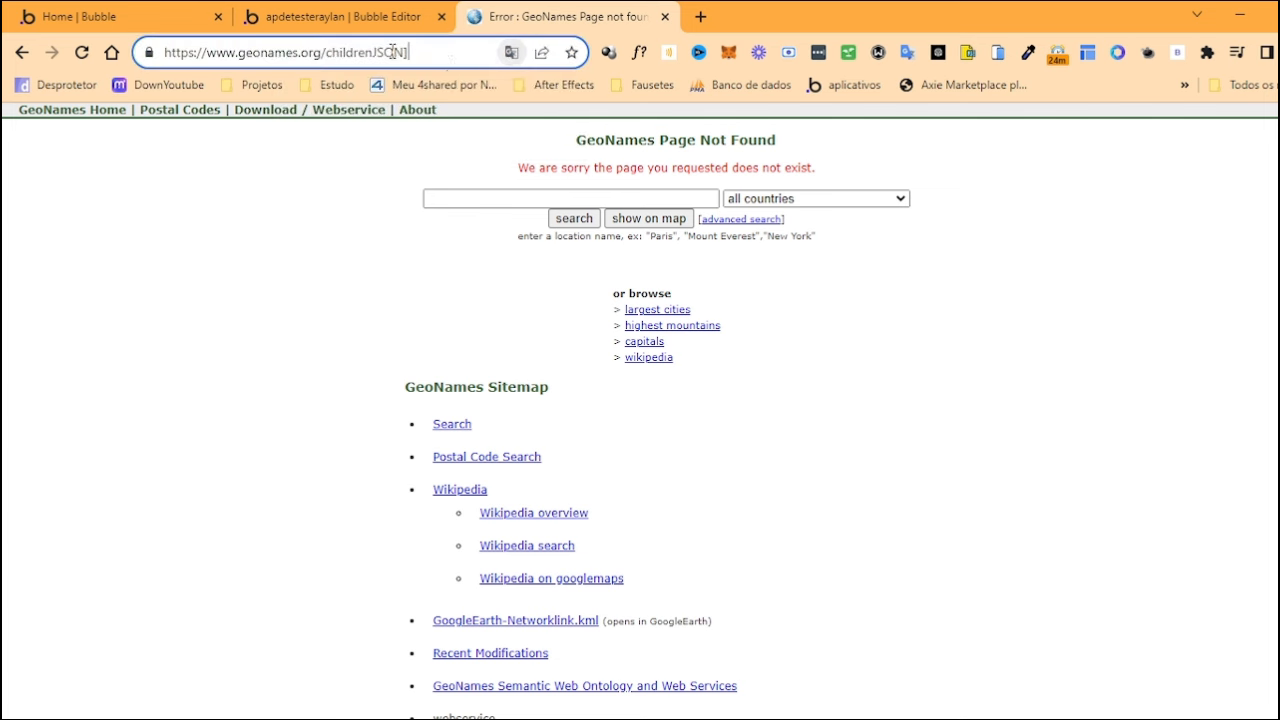
pyautogui.press('BackSpace')
pyautogui.press('Return')
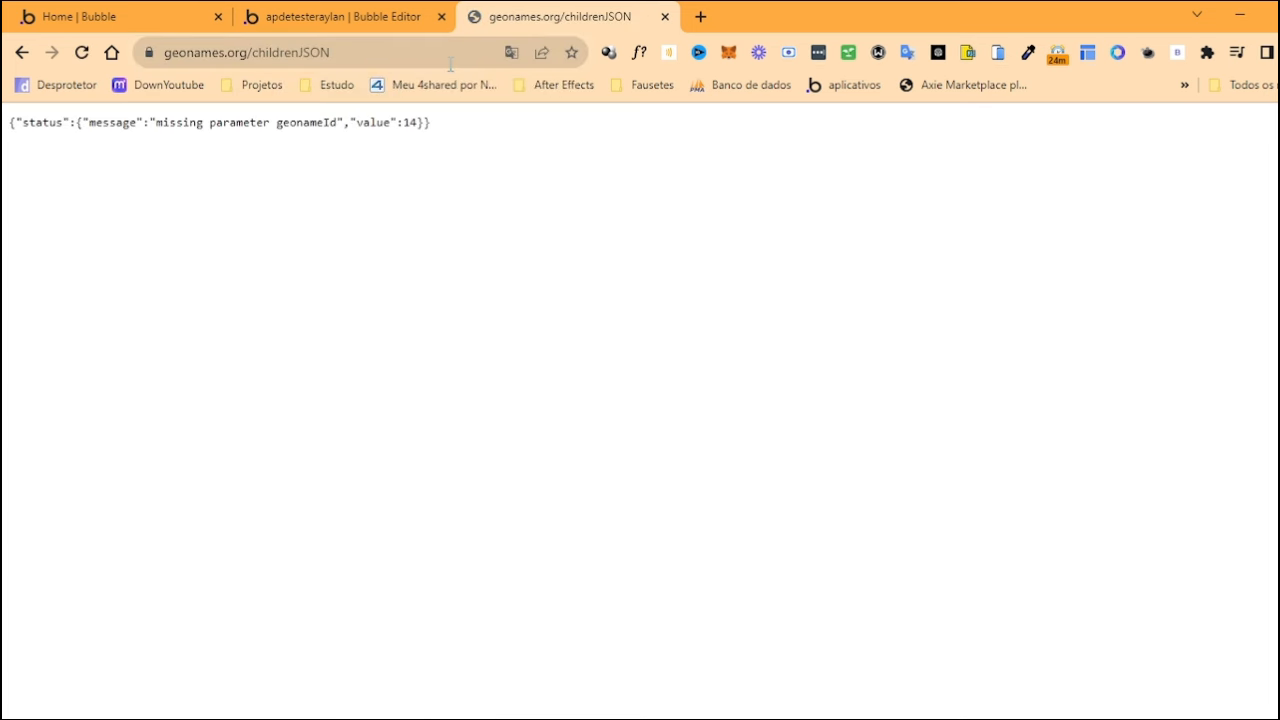
pyautogui.moveTo(56, 124); pyautogui.dragTo(237, 137)
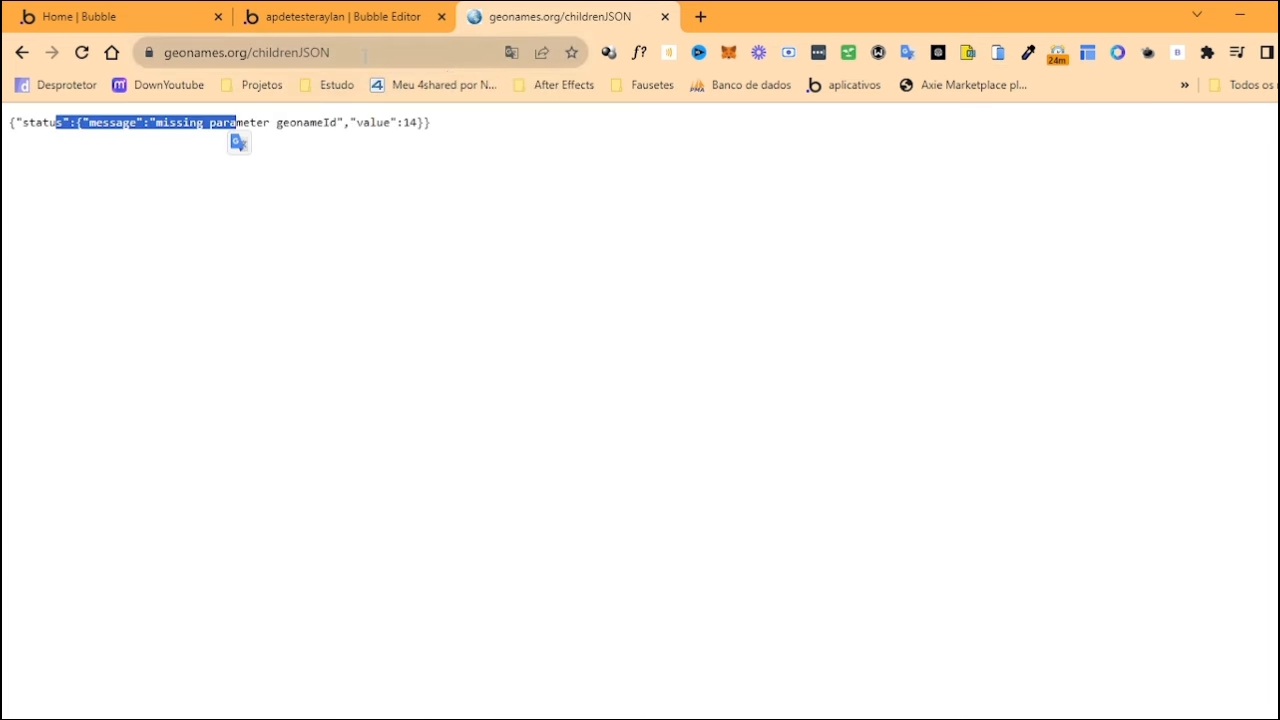
pyautogui.doubleClick(370, 52)
pyautogui.tripleClick(410, 55)
pyautogui.hotkey('ctrl', 'v')
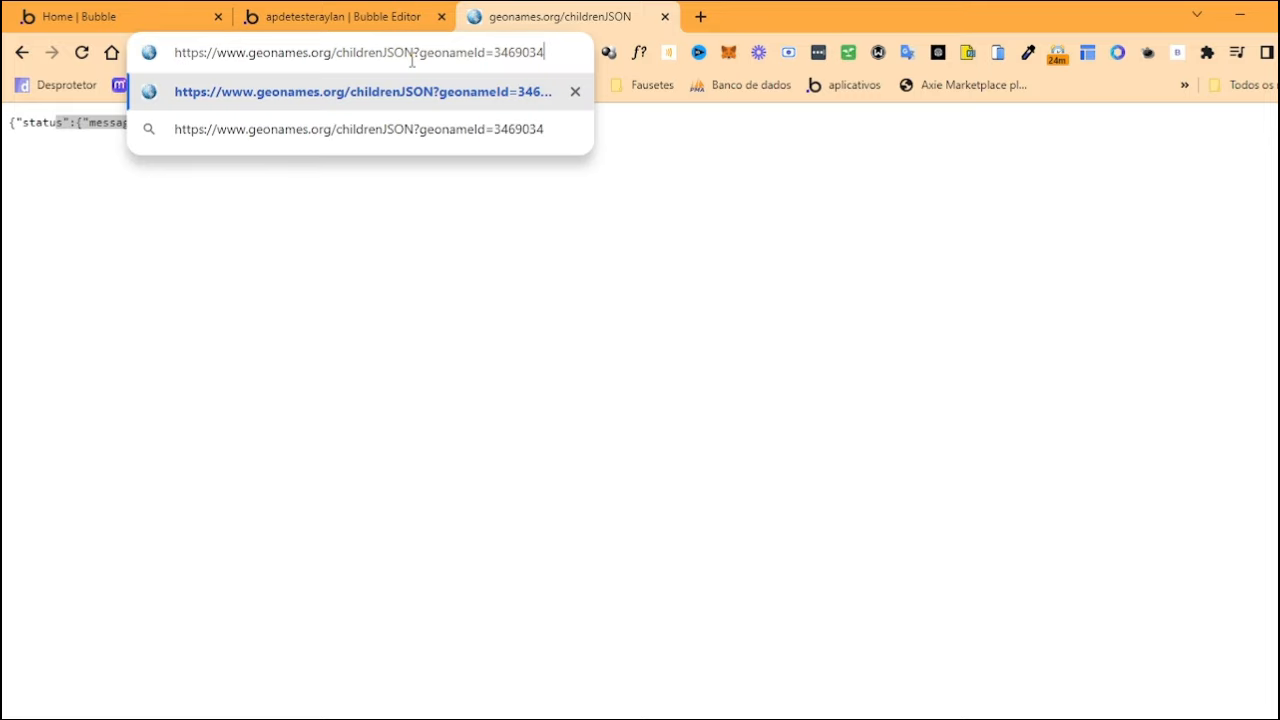
pyautogui.press('Return')
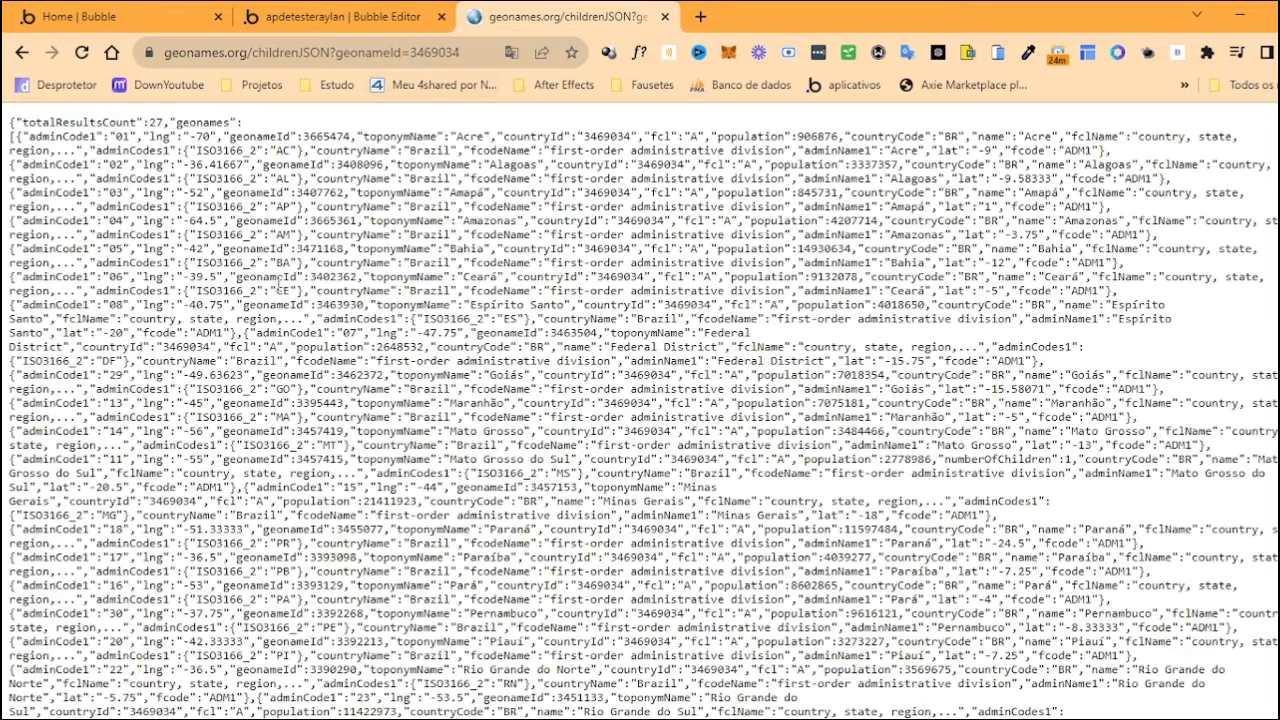
# Examine the JSON records returned by GeoNames, from the opening geonames list through the individual state entries
pyautogui.moveTo(14, 122); pyautogui.dragTo(375, 483)
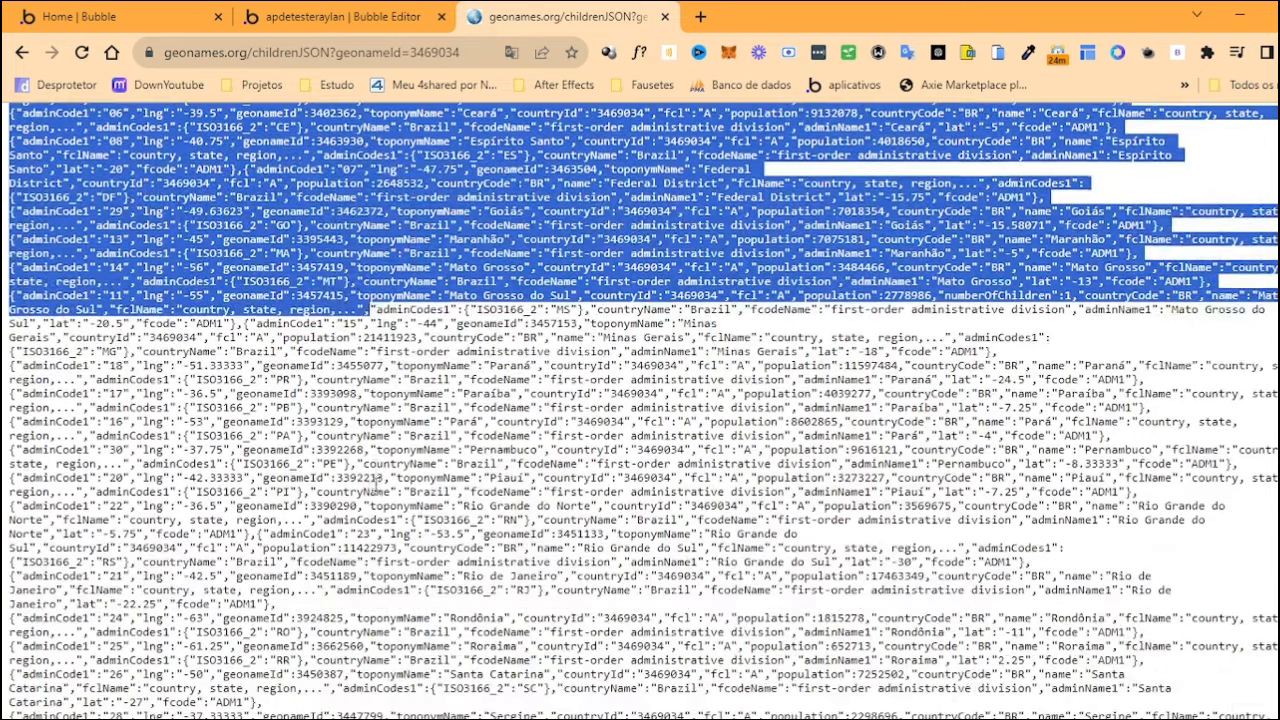
pyautogui.scroll(-2, 375, 483)
pyautogui.moveTo(412, 700); pyautogui.dragTo(10, 266)
pyautogui.click(243, 499)
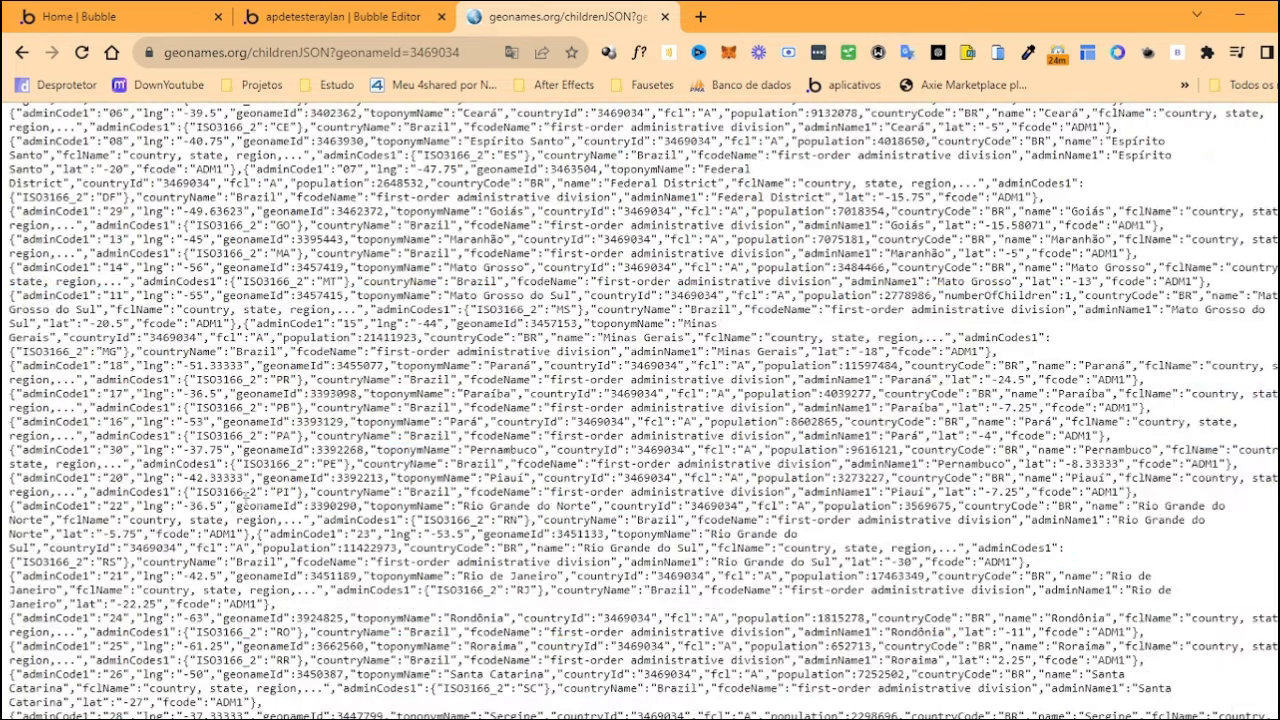
pyautogui.scroll(2, 197, 408)
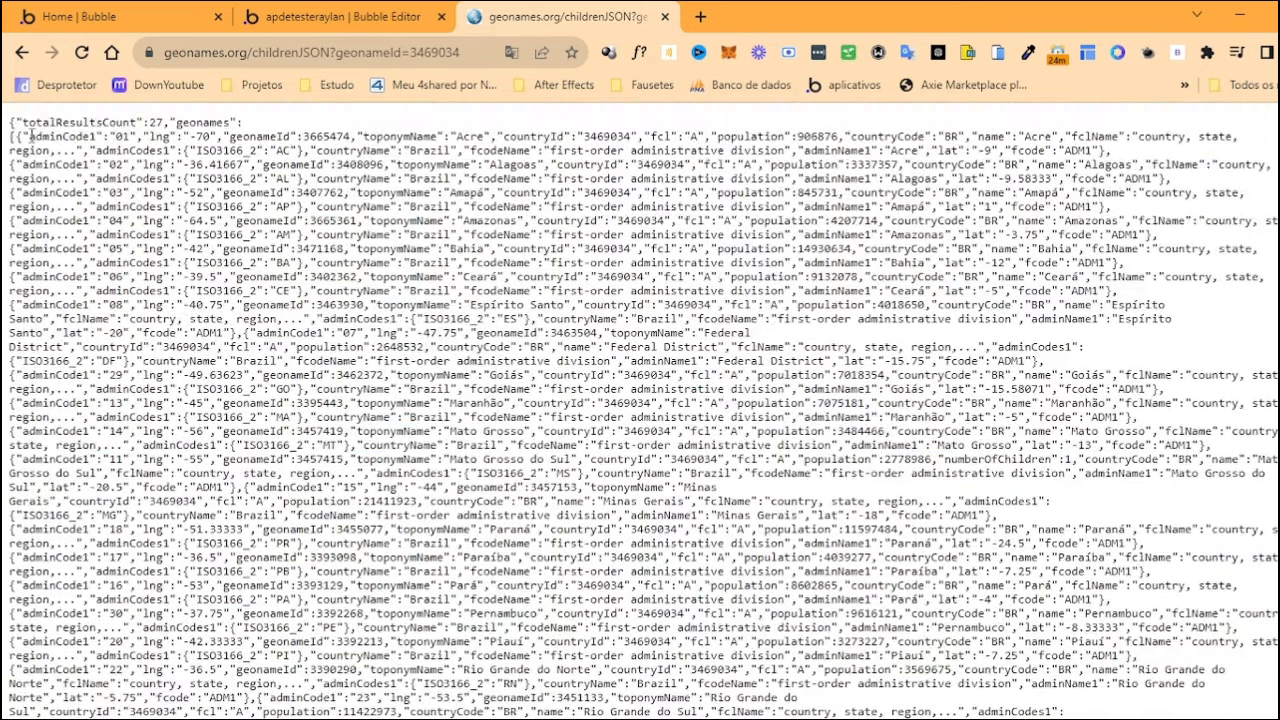
pyautogui.moveTo(12, 122); pyautogui.dragTo(308, 416)
pyautogui.click(338, 485)
# Return to the Bubble editor and delete the second API call, the one holding the GeoNames URL
pyautogui.click(340, 16)
pyautogui.scroll(-1, 940, 600)
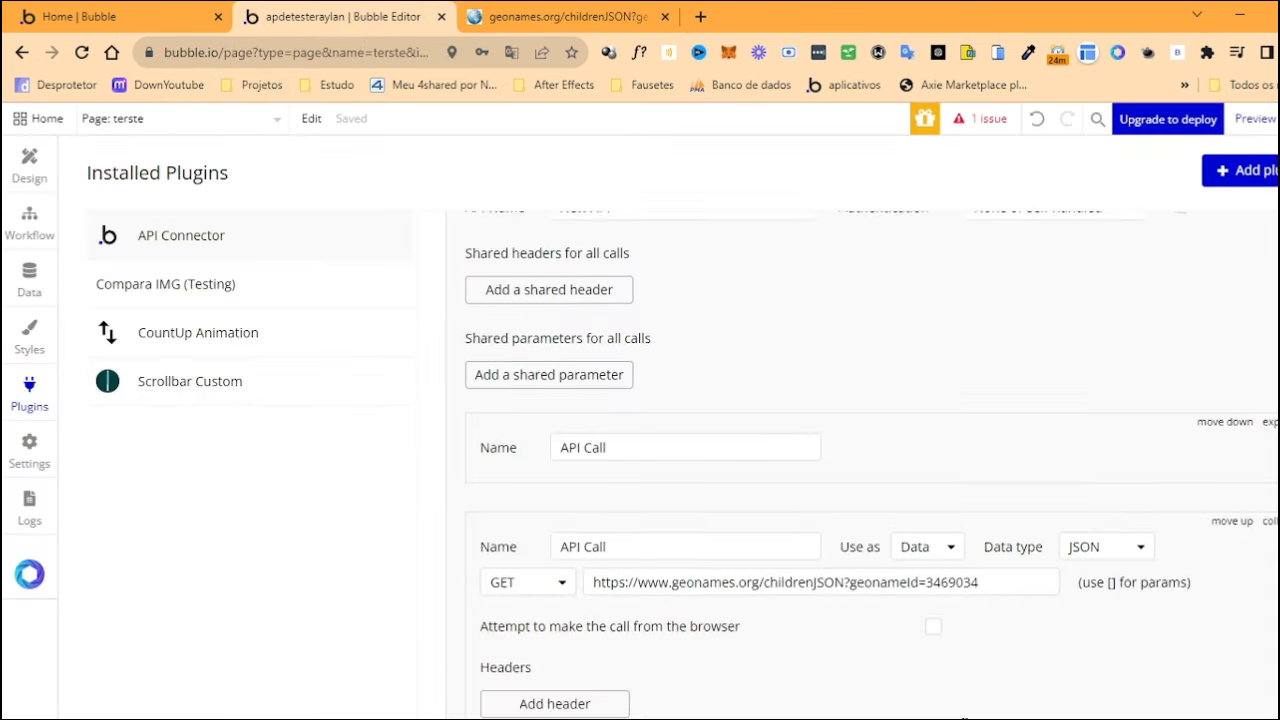
pyautogui.scroll(2, 1090, 657)
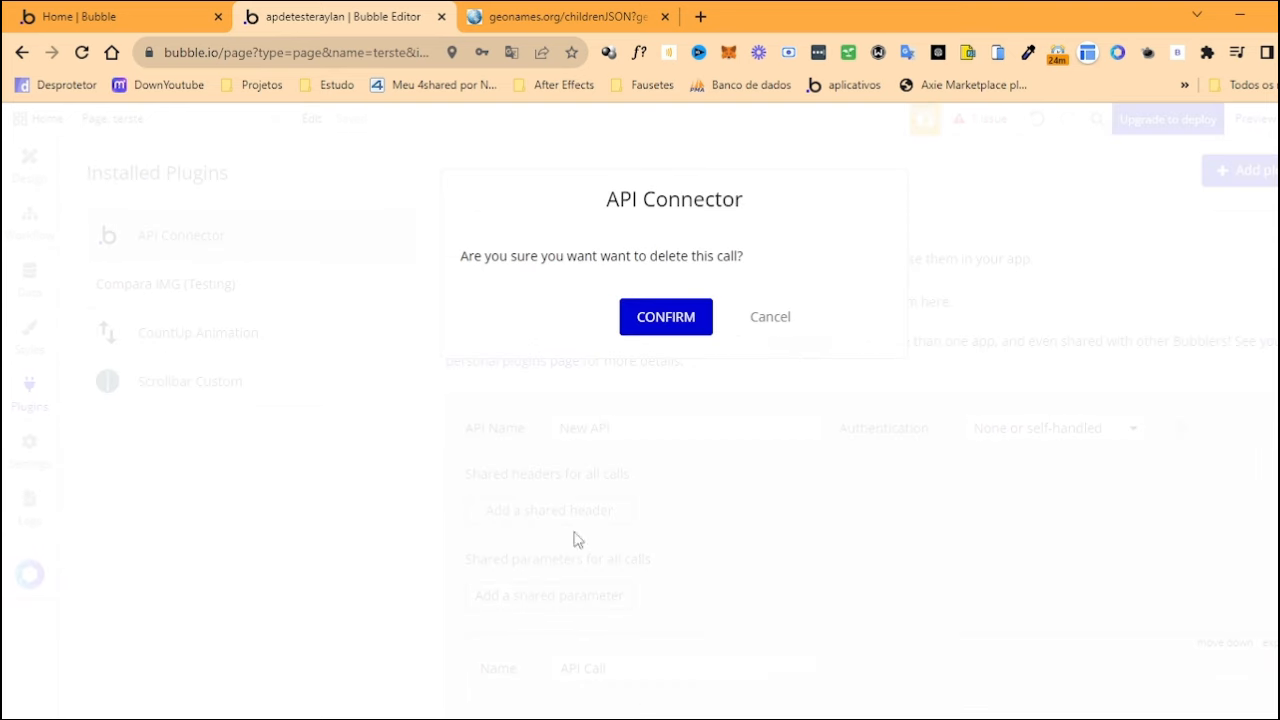
pyautogui.click(689, 325)
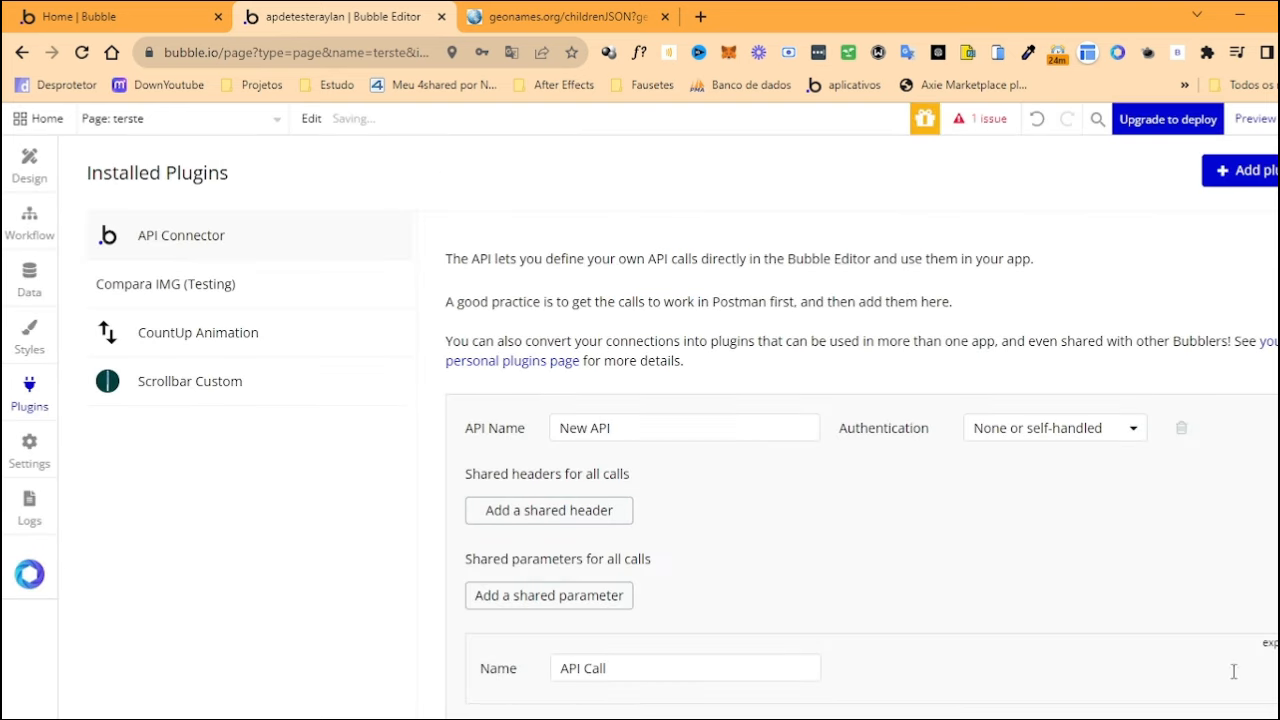
# Expand the remaining empty API call under New API and delete it
pyautogui.scroll(-3, 1250, 664)
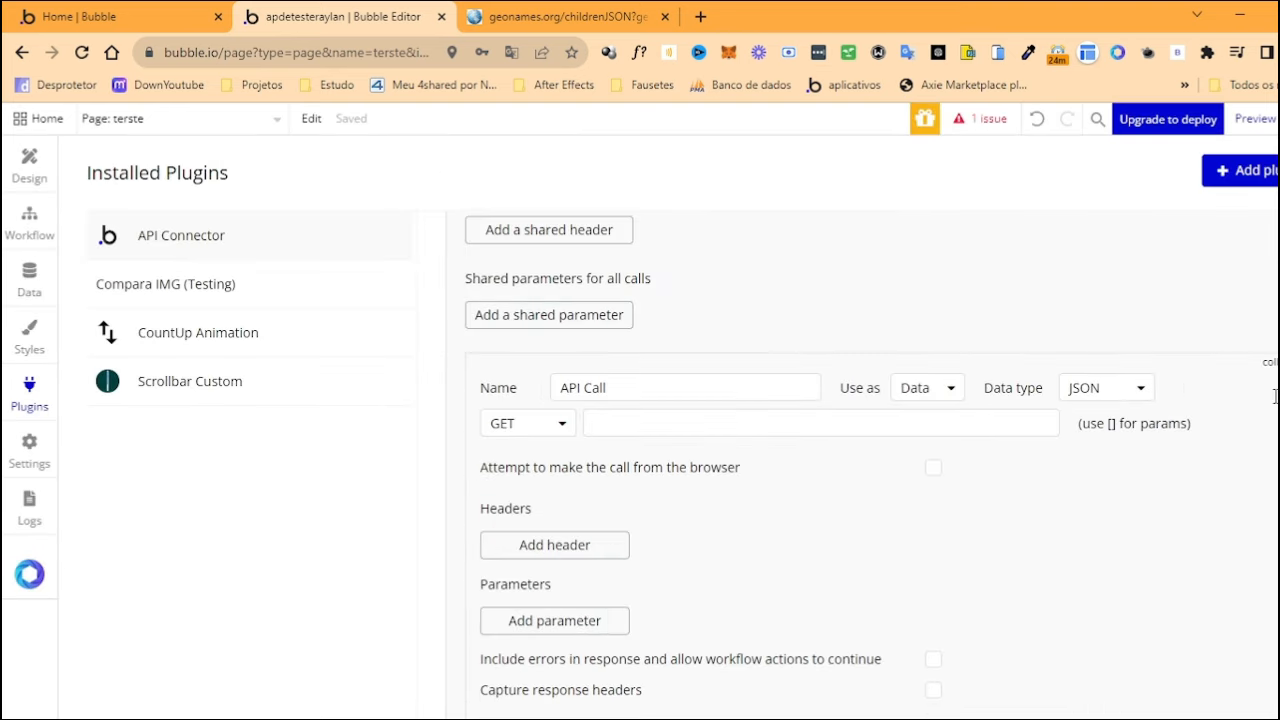
pyautogui.click(1278, 388)
pyautogui.click(690, 312)
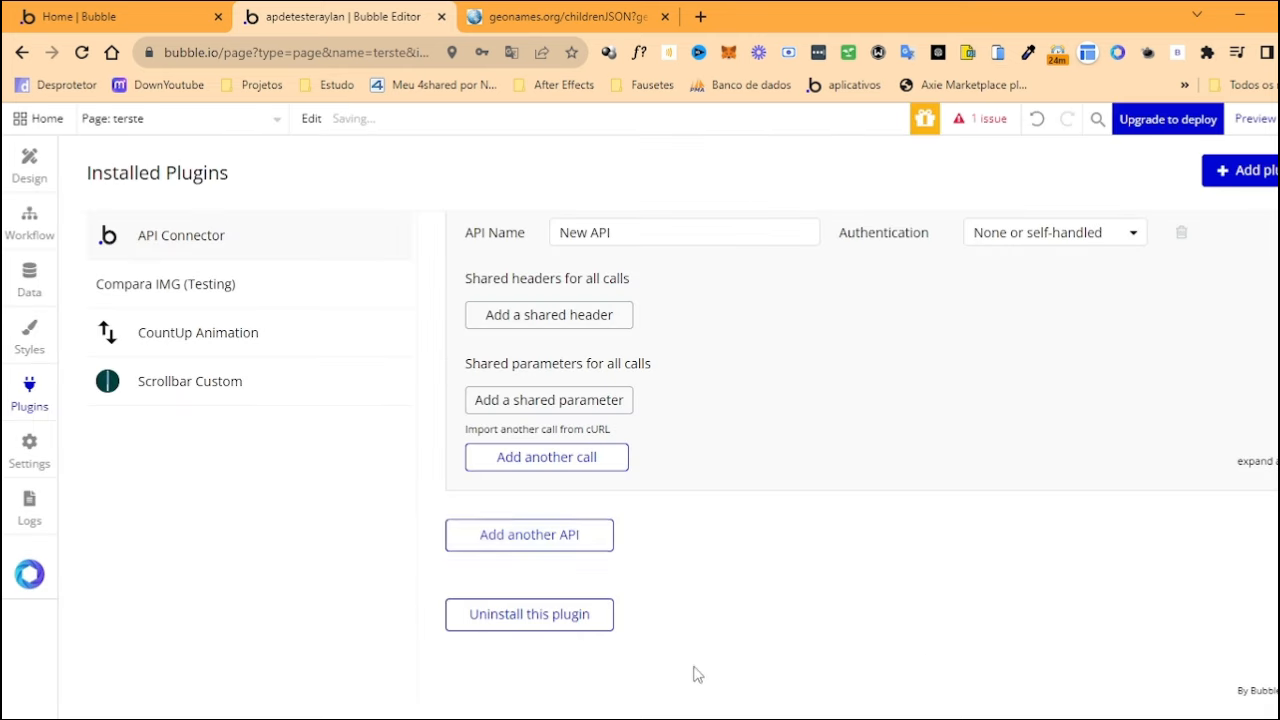
pyautogui.scroll(3, 556, 612)
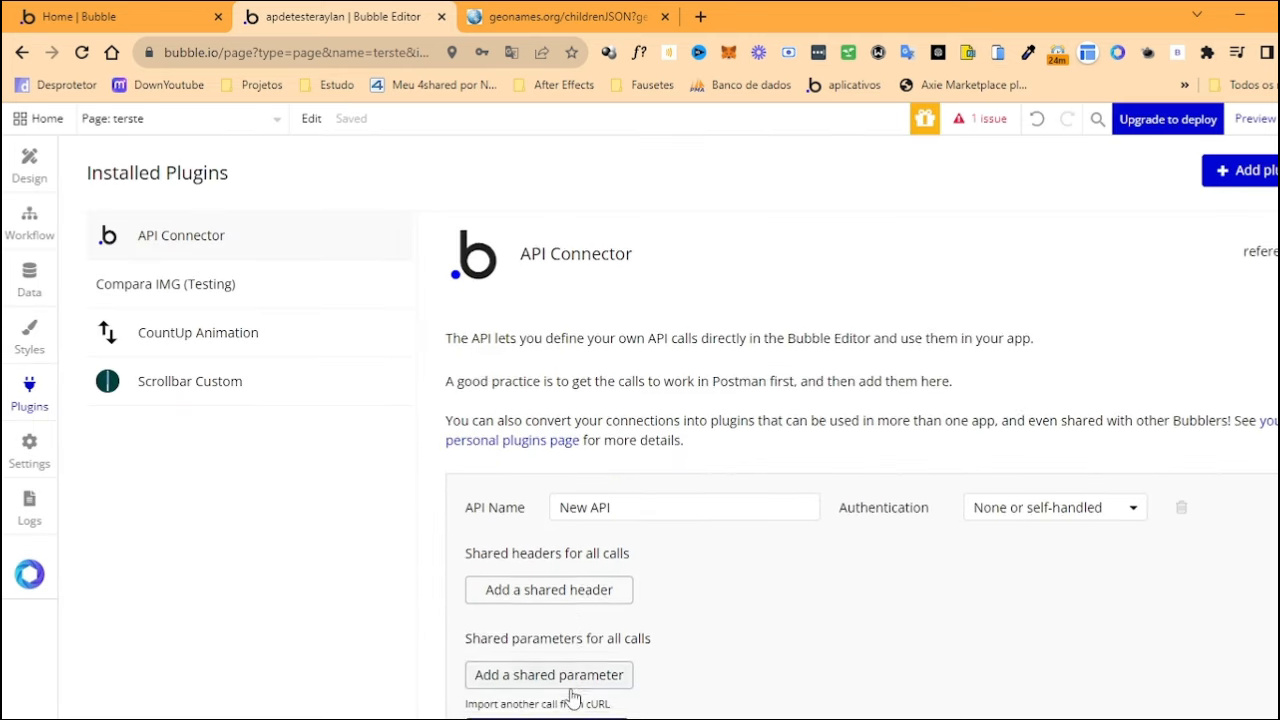
pyautogui.scroll(-3, 571, 694)
pyautogui.click(531, 457)
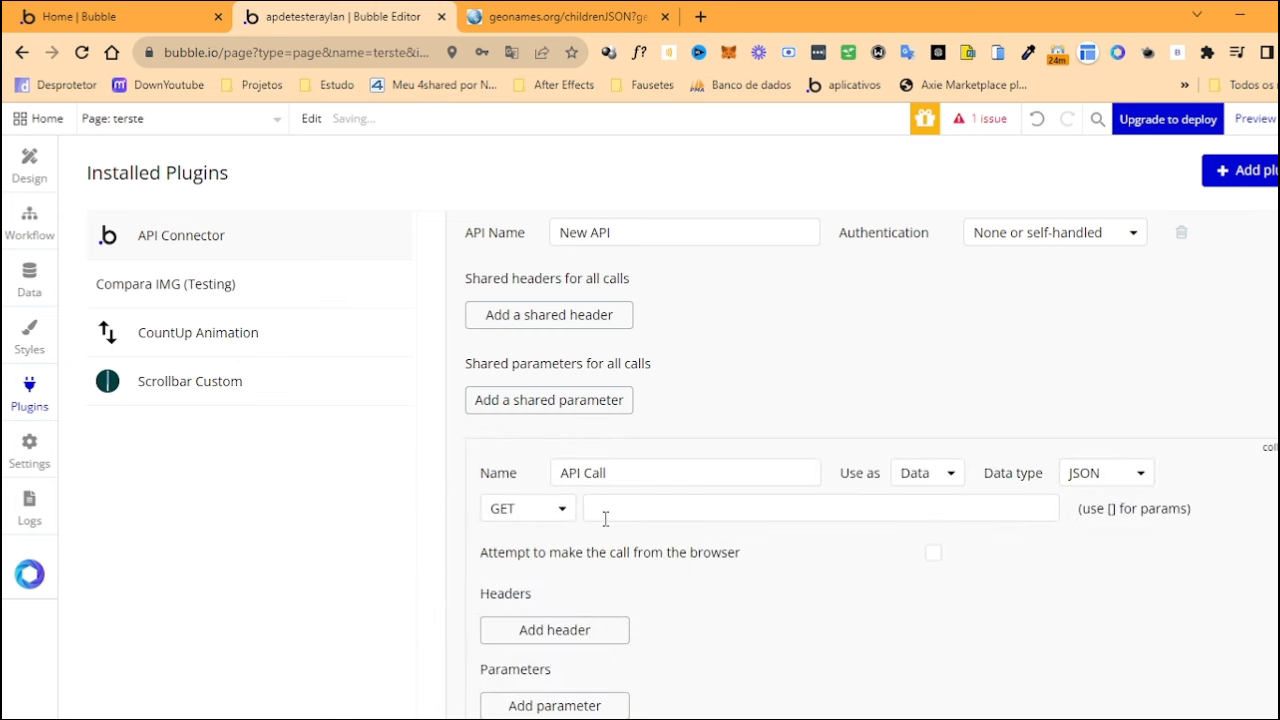
pyautogui.click(648, 512)
pyautogui.write('https://www.geonames.org/childrenJSON?geonameId=3469034')
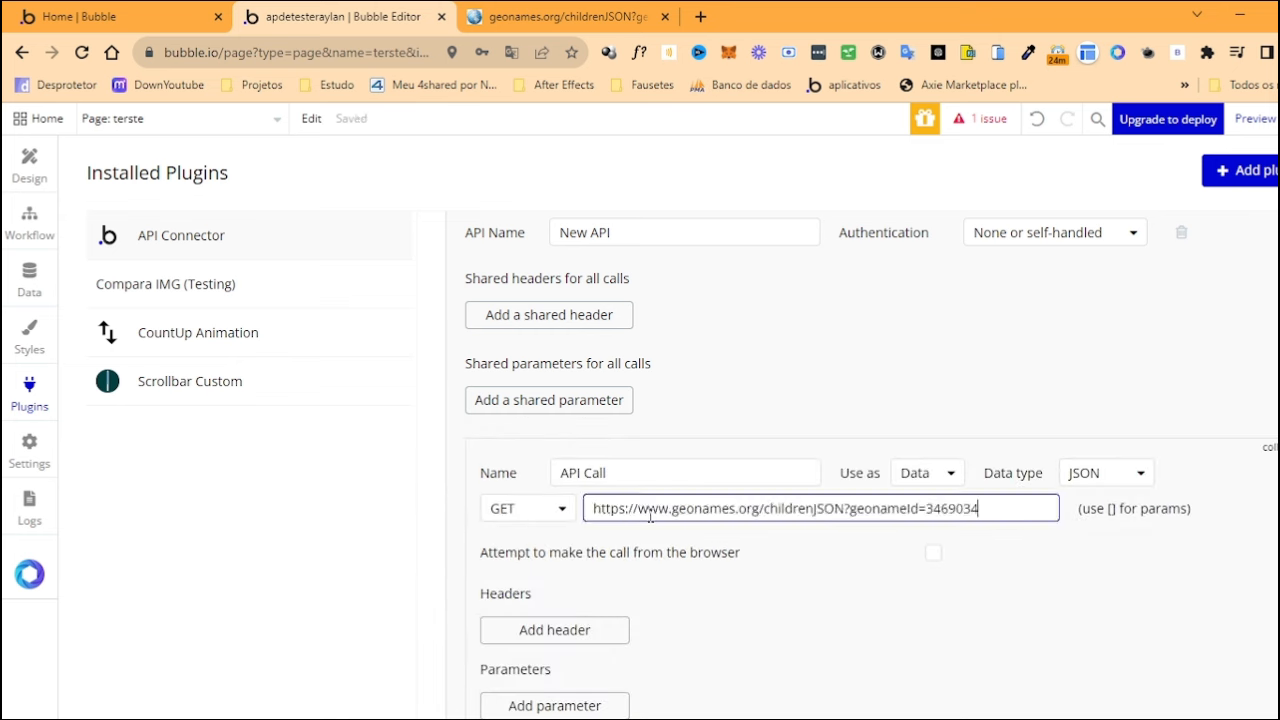
# Examine the GET request URL of the new call, including its base address, domain and geonameId parameter
pyautogui.click(422, 522)
pyautogui.click(551, 520)
pyautogui.click(551, 520)
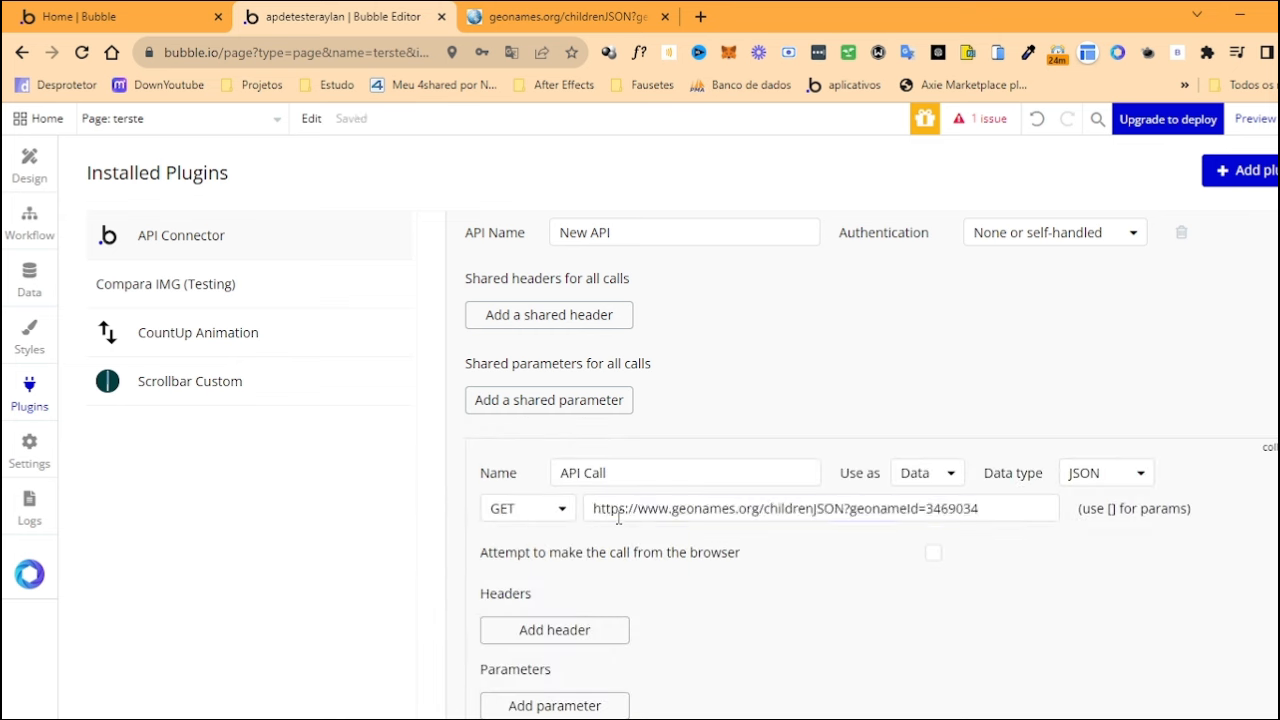
pyautogui.moveTo(636, 508); pyautogui.dragTo(1030, 514)
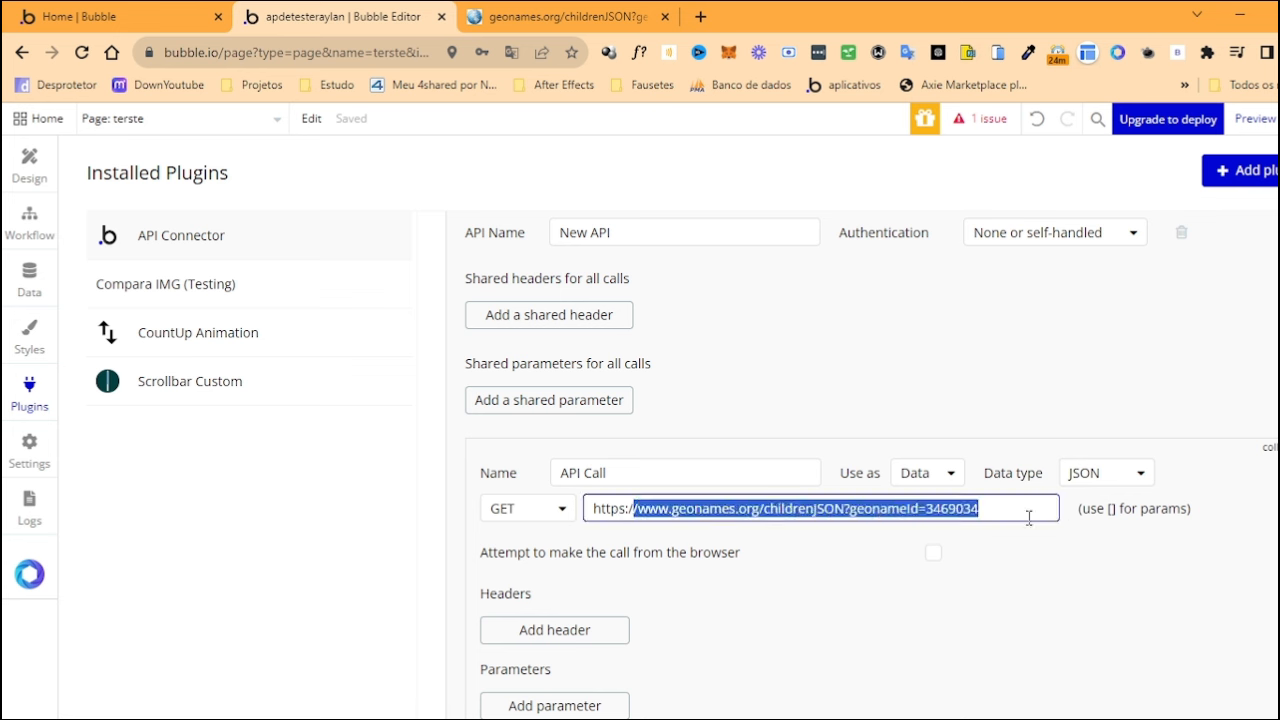
pyautogui.click(971, 508)
pyautogui.moveTo(851, 508); pyautogui.dragTo(551, 514)
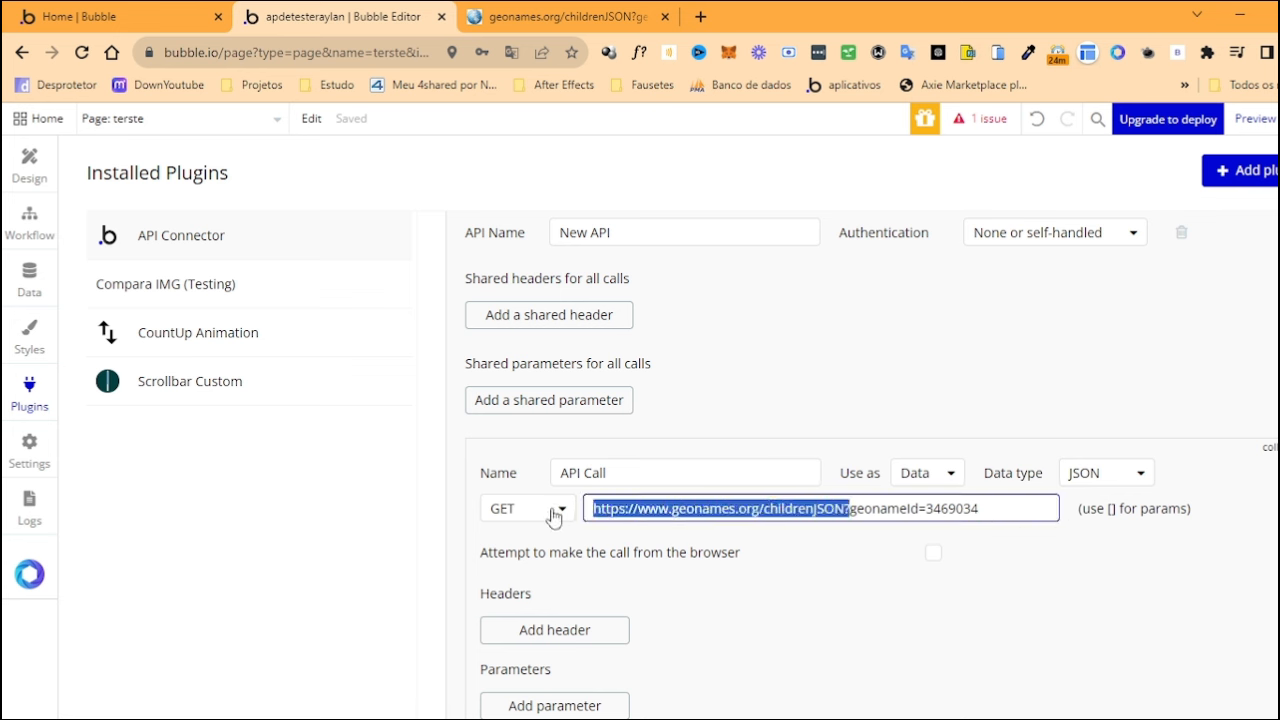
pyautogui.doubleClick(718, 517)
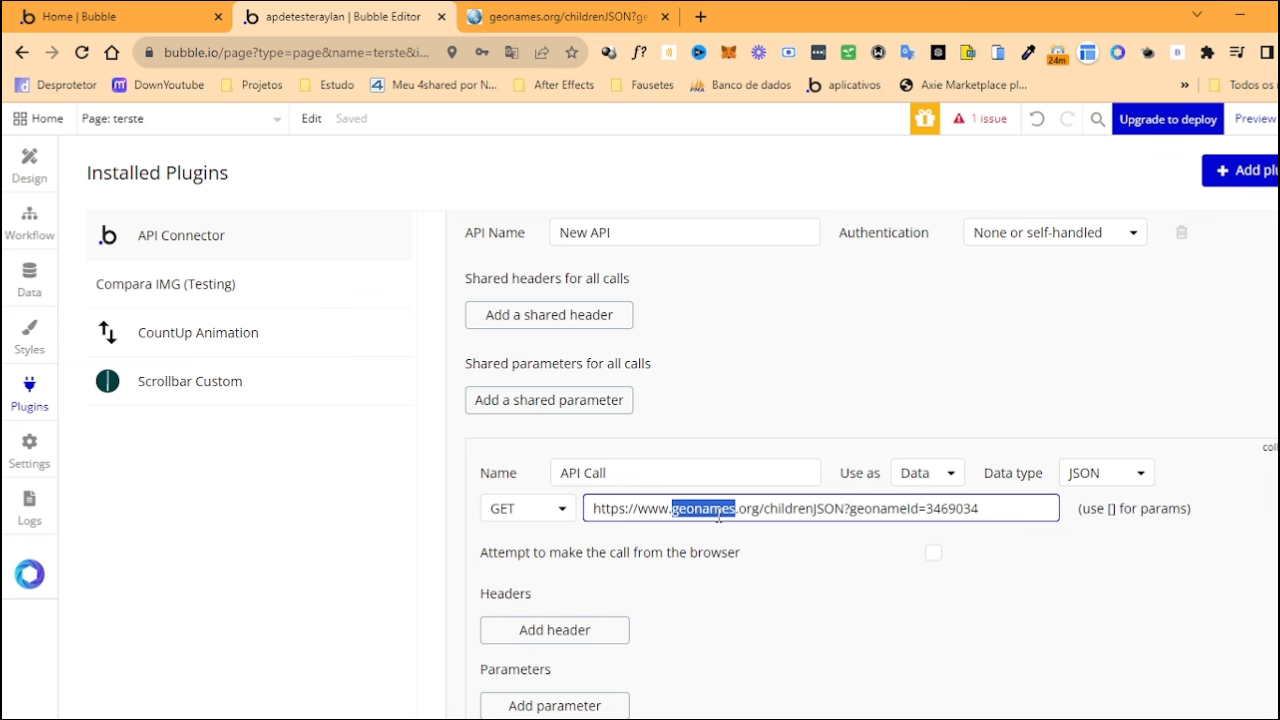
pyautogui.moveTo(996, 510); pyautogui.dragTo(510, 512)
pyautogui.click(948, 509)
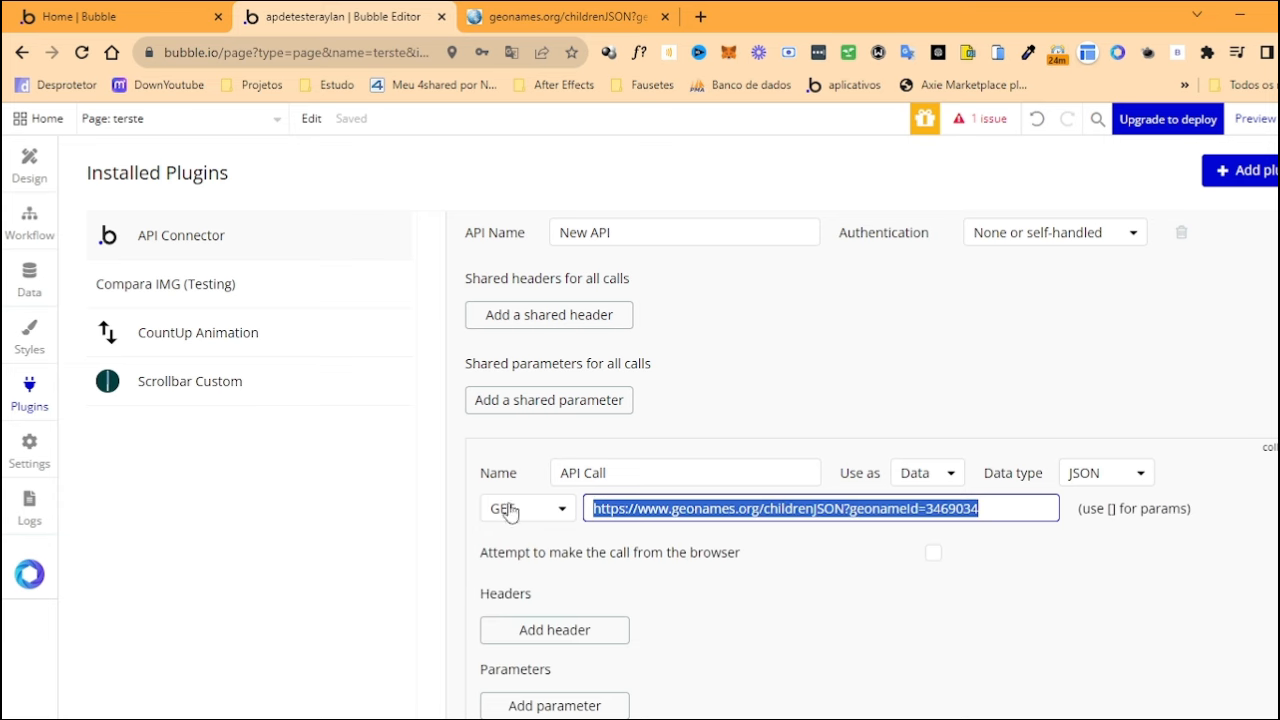
# Initialize the new API call and look through its returned values and their data types
pyautogui.scroll(-5, 510, 511)
pyautogui.click(542, 394)
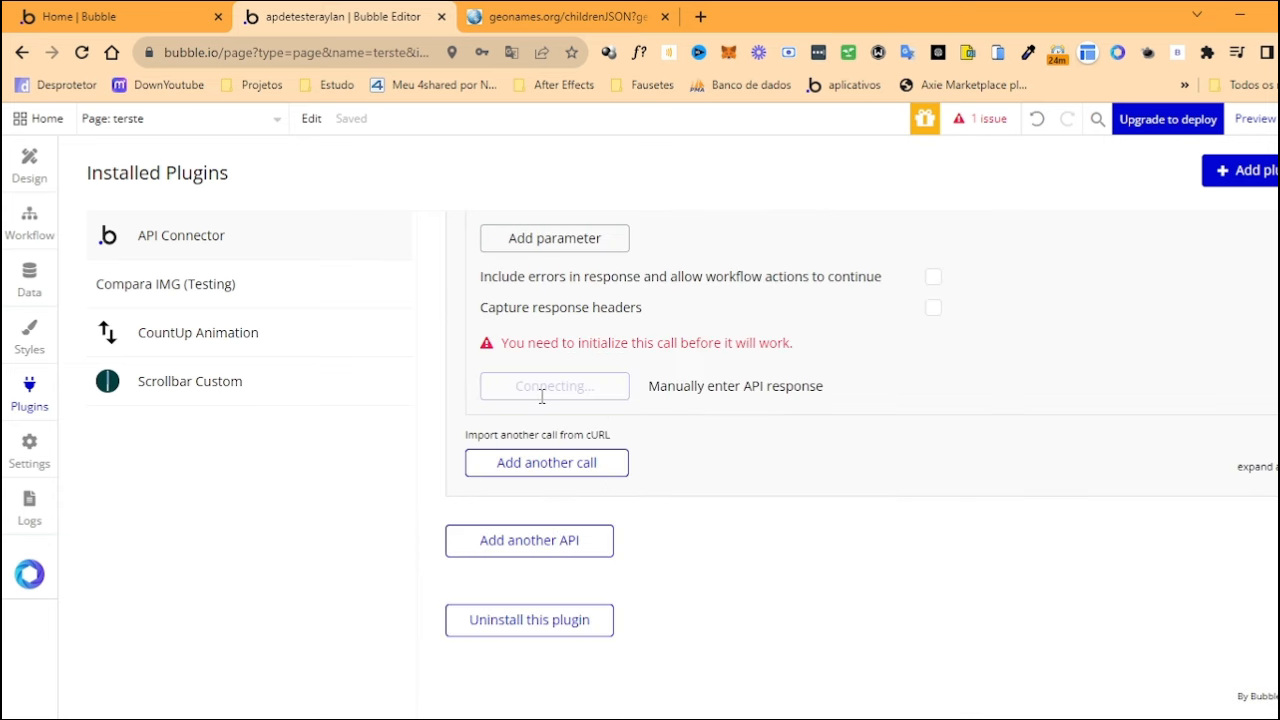
pyautogui.scroll(-5, 399, 548)
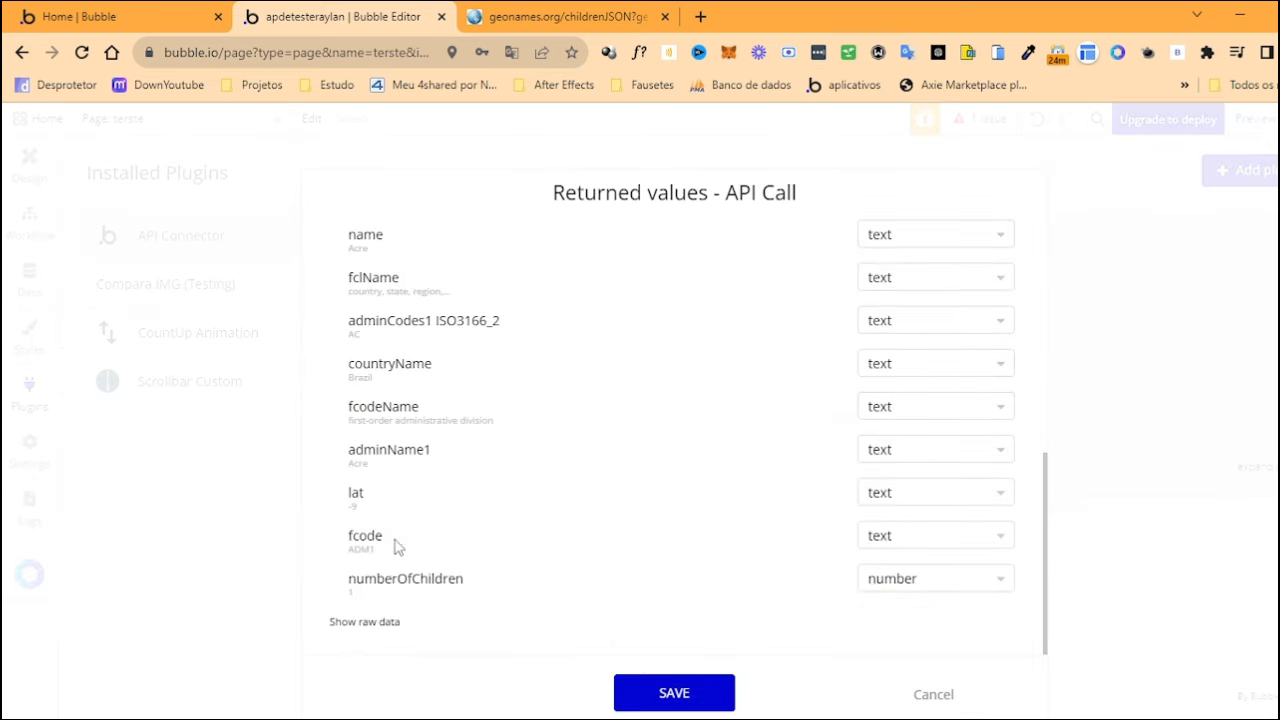
# Show the call's raw data and examine totalResultsCount, the geonames list, and the first entry's adminCode1, geonameId and toponymName fields
pyautogui.click(365, 622)
pyautogui.scroll(-5, 523, 606)
pyautogui.scroll(3, 407, 426)
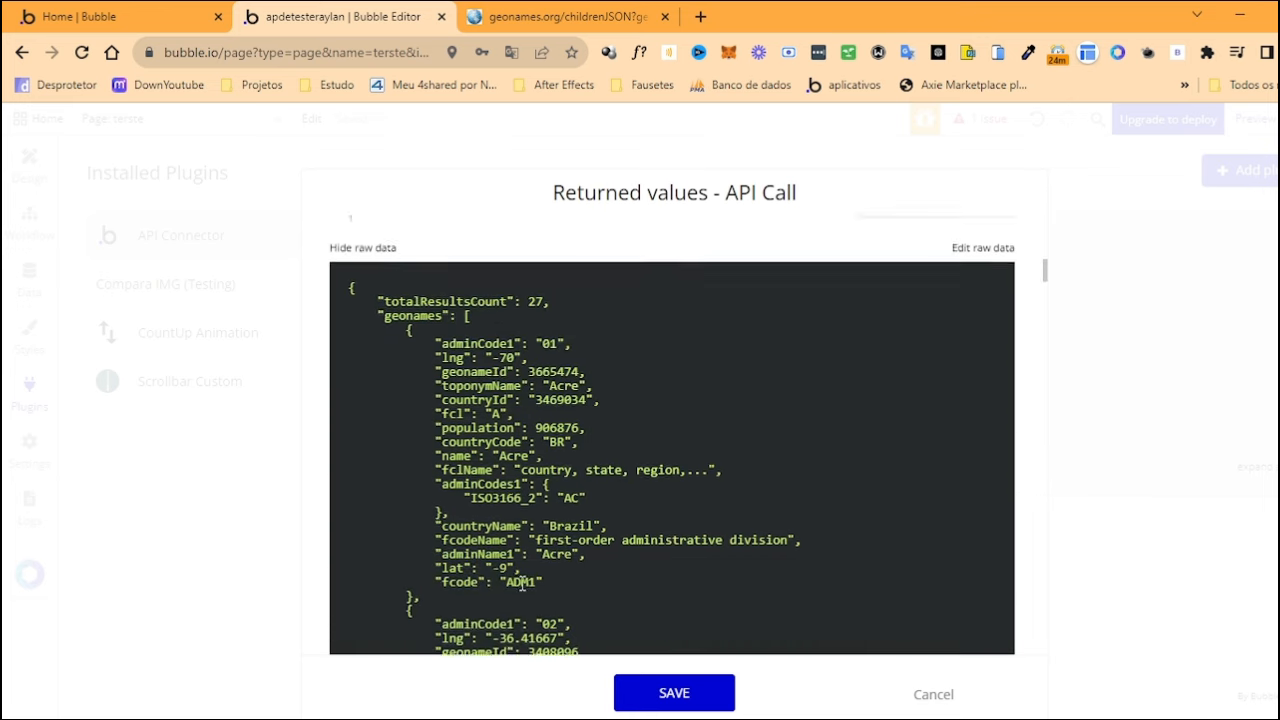
pyautogui.doubleClick(420, 396)
pyautogui.click(415, 402)
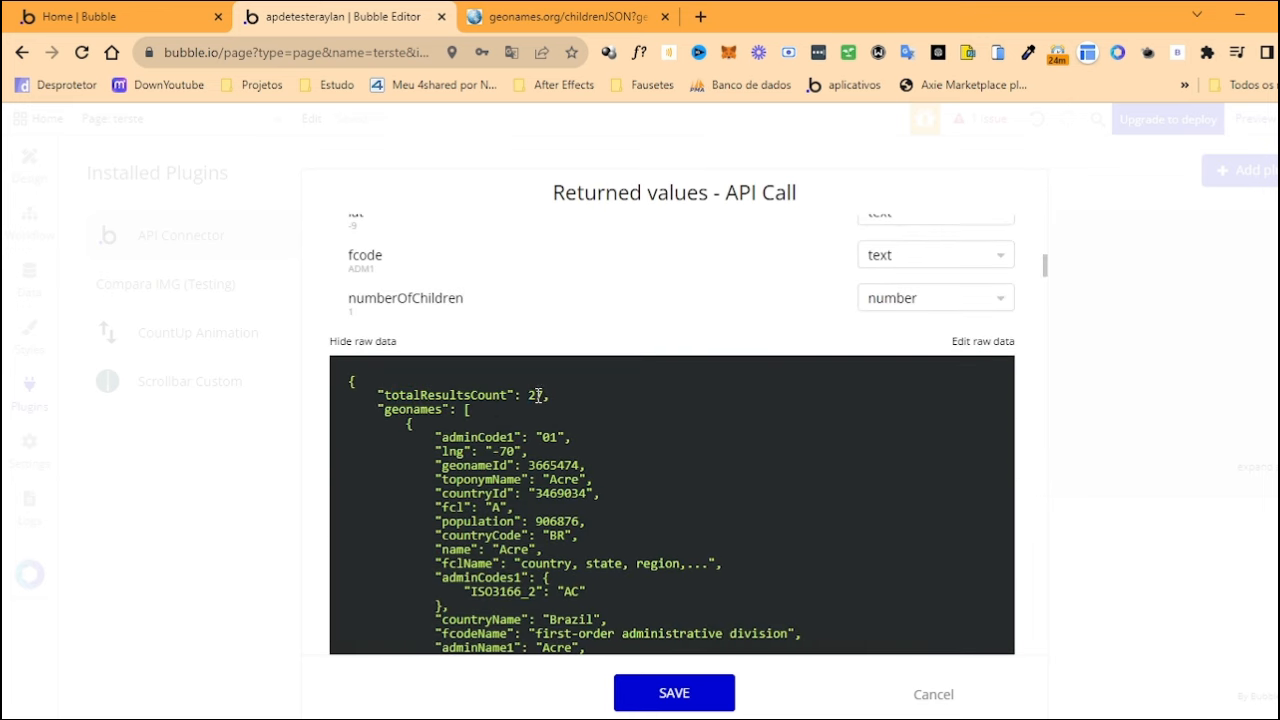
pyautogui.doubleClick(414, 408)
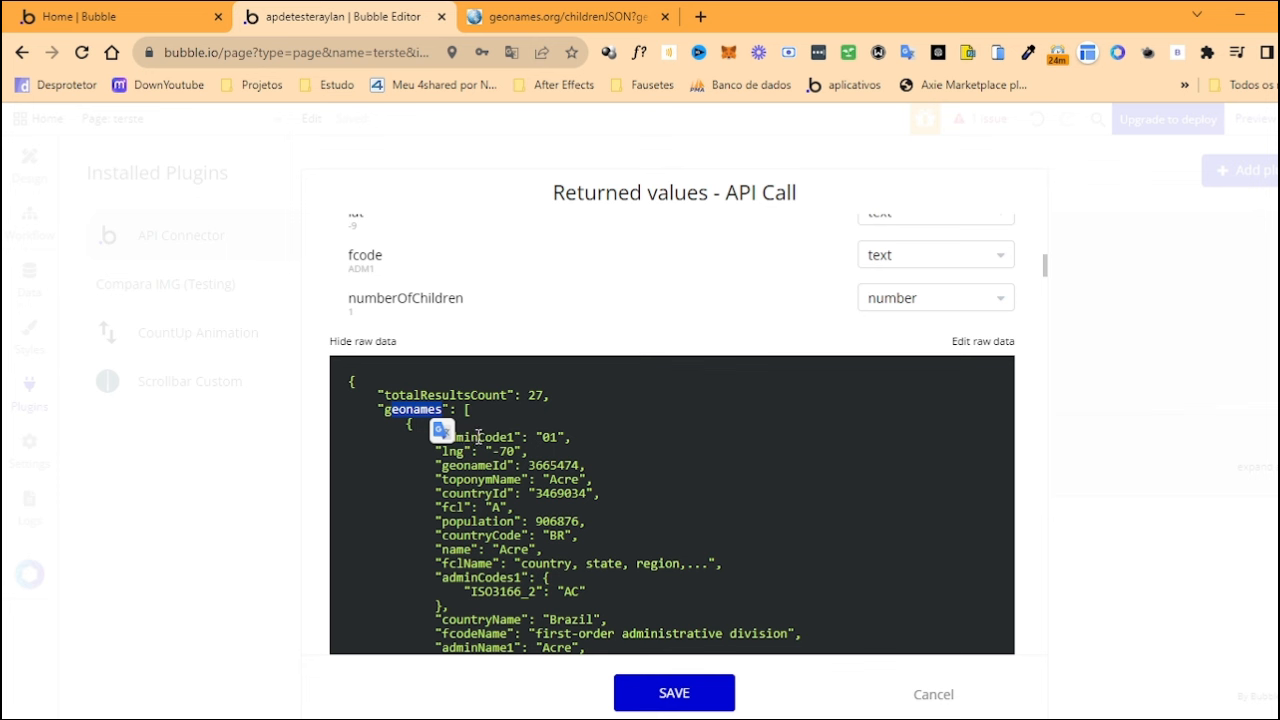
pyautogui.click(490, 440)
pyautogui.doubleClick(557, 437)
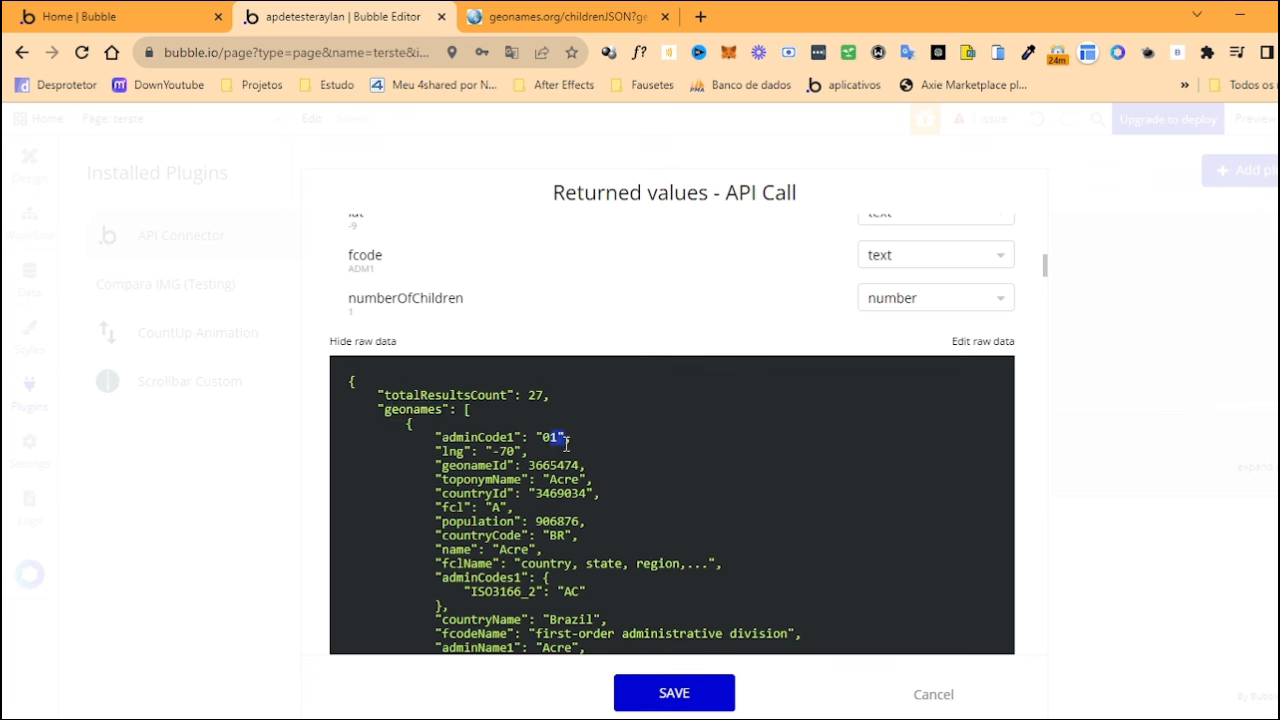
pyautogui.moveTo(529, 466); pyautogui.dragTo(581, 480)
pyautogui.doubleClick(494, 479)
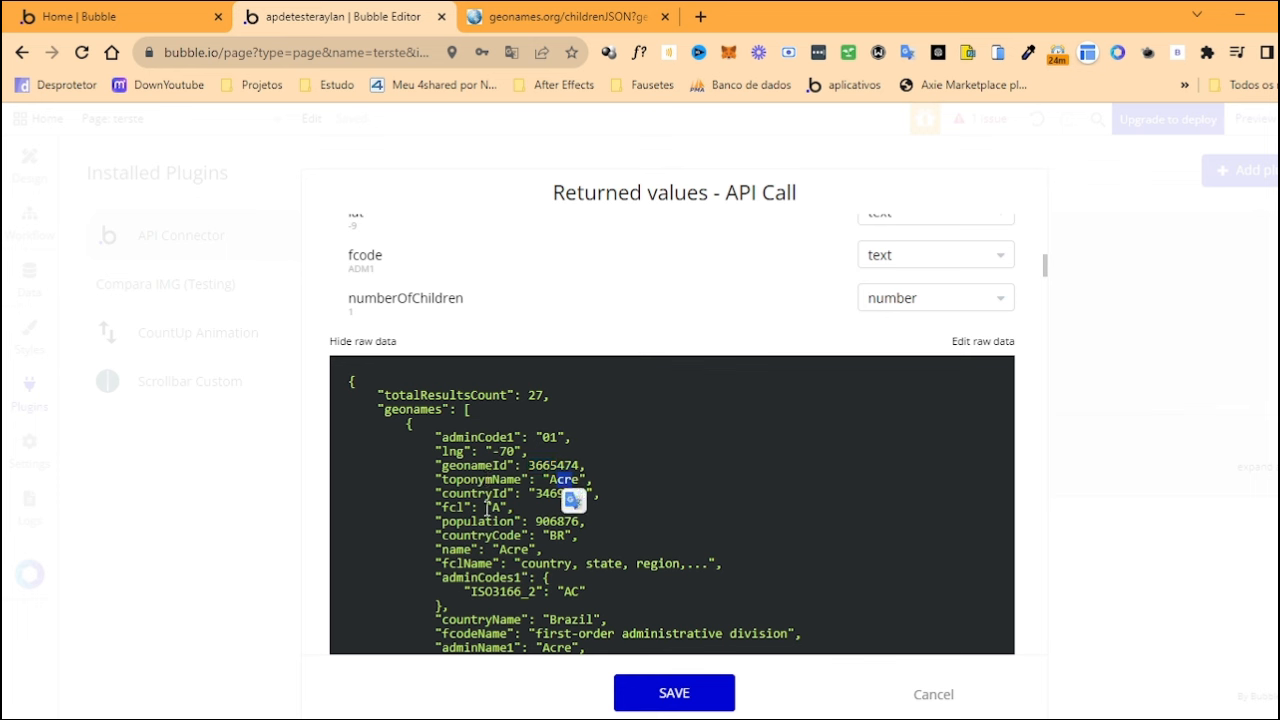
# Examine the fcl, countryCode and fclName fields of the first raw data entry, and look through the following state entries
pyautogui.moveTo(489, 507); pyautogui.dragTo(501, 507)
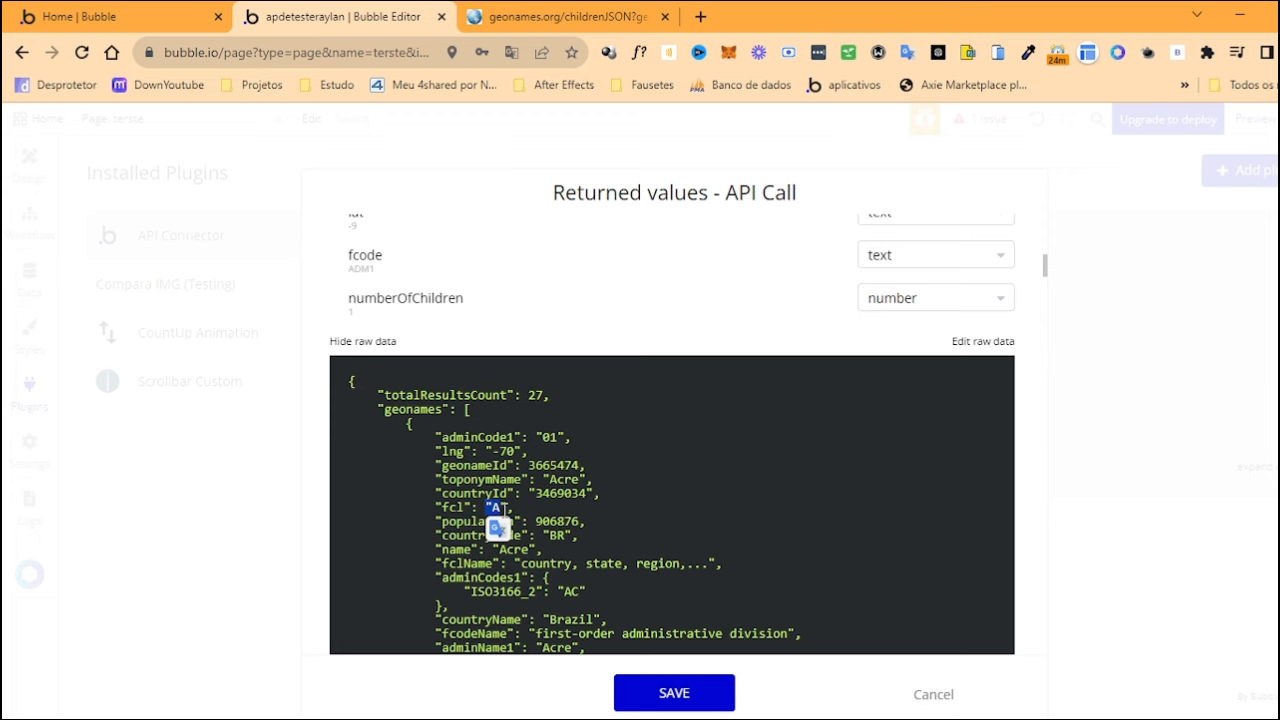
pyautogui.scroll(-1, 548, 436)
pyautogui.doubleClick(553, 443)
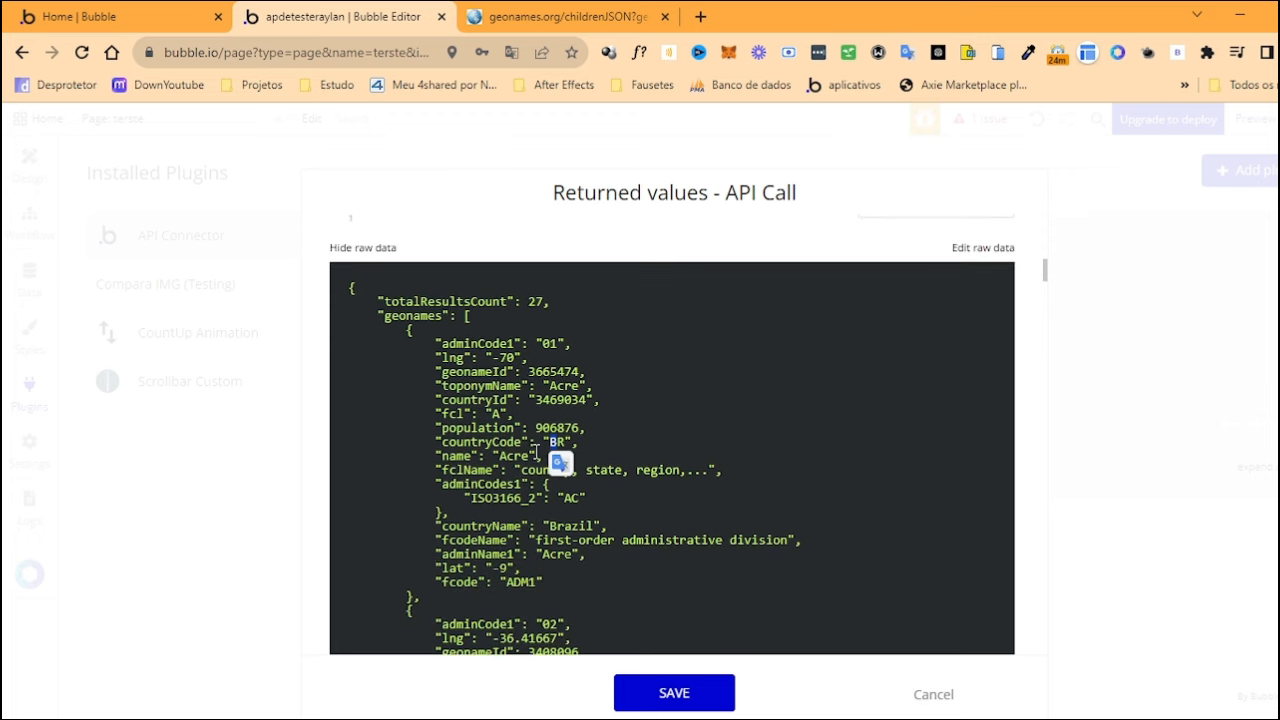
pyautogui.click(503, 461)
pyautogui.moveTo(530, 471); pyautogui.dragTo(652, 472)
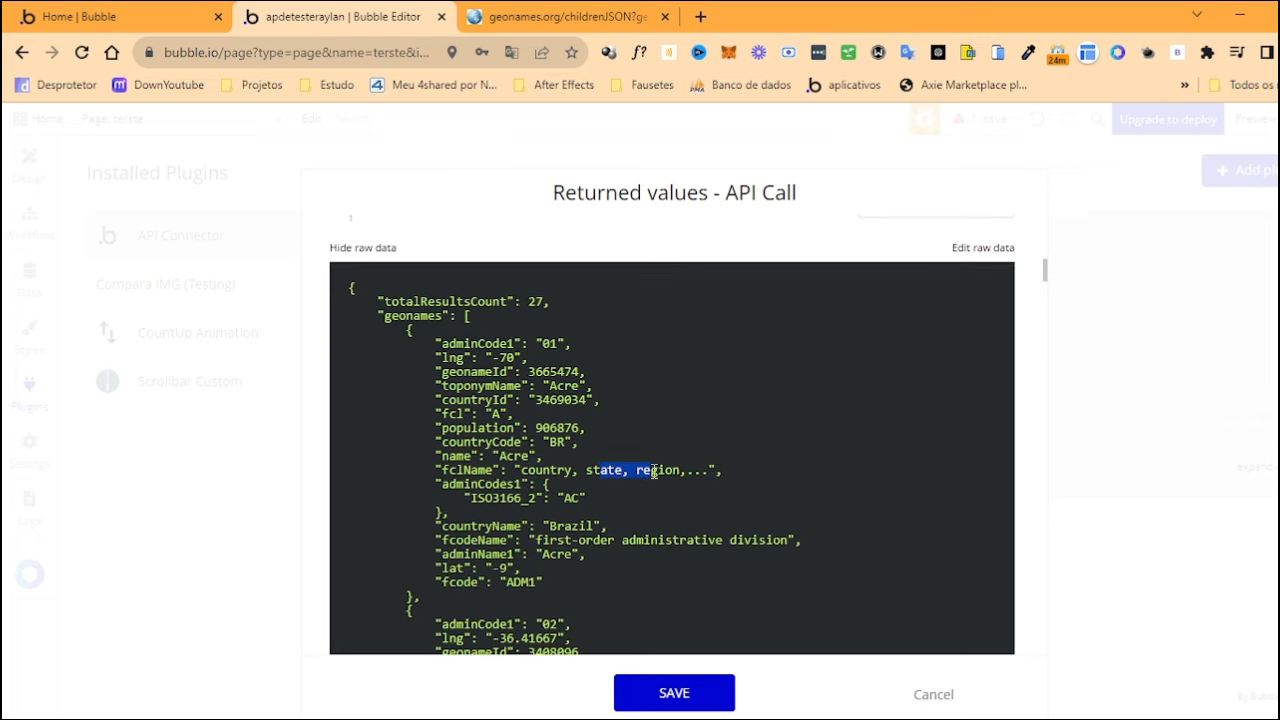
pyautogui.scroll(-10, 508, 488)
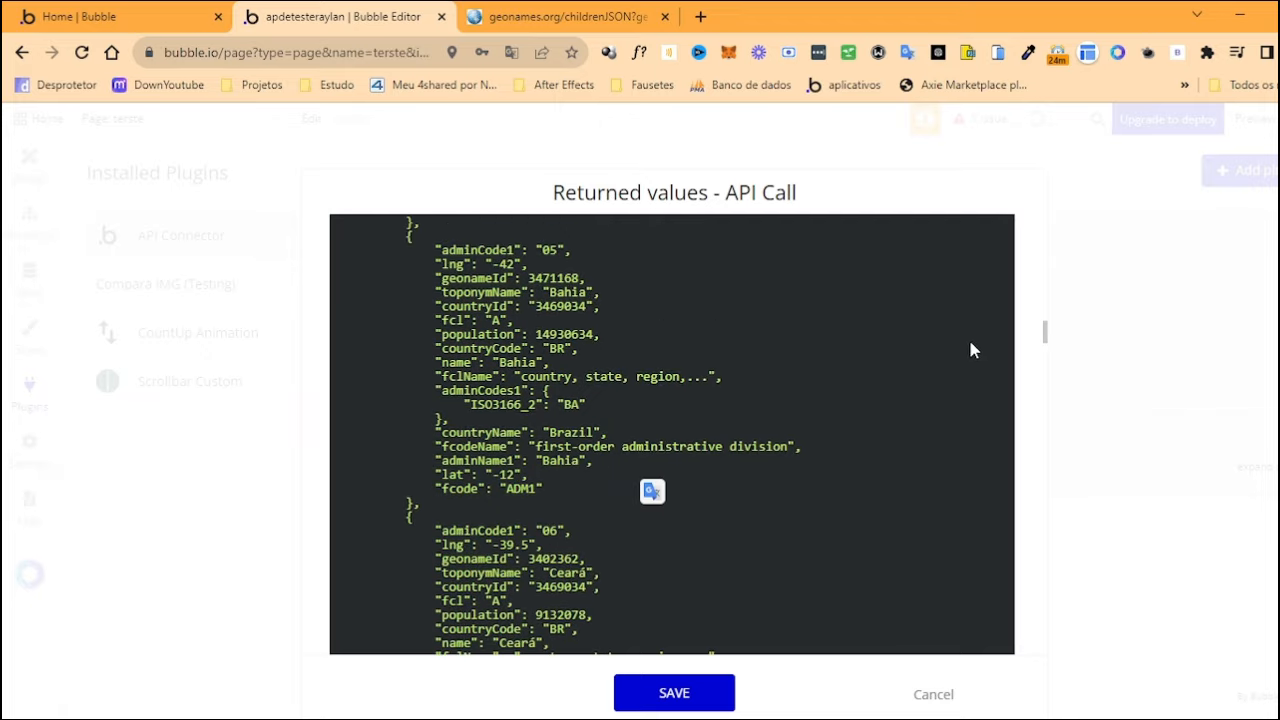
pyautogui.moveTo(1045, 327); pyautogui.dragTo(1046, 223)
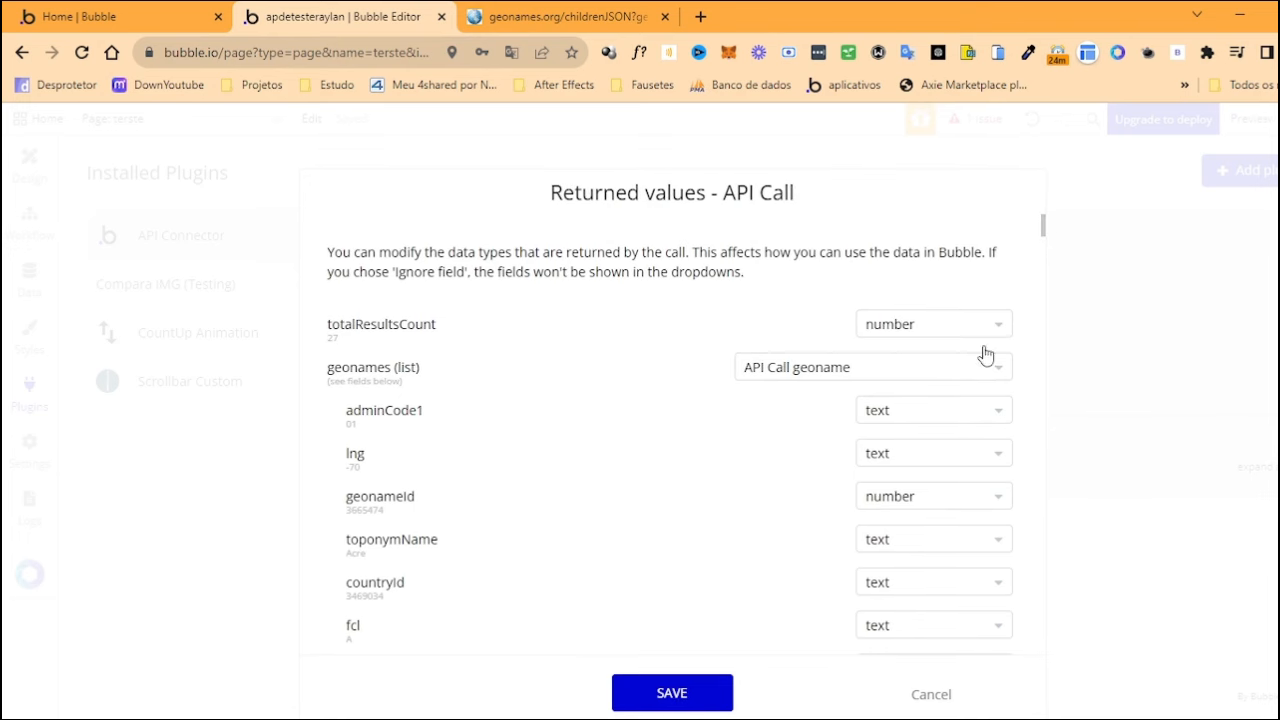
# Switch the geonames list to Ignore field and back to API Call geoname, and save the returned values
pyautogui.click(947, 364)
pyautogui.click(806, 400)
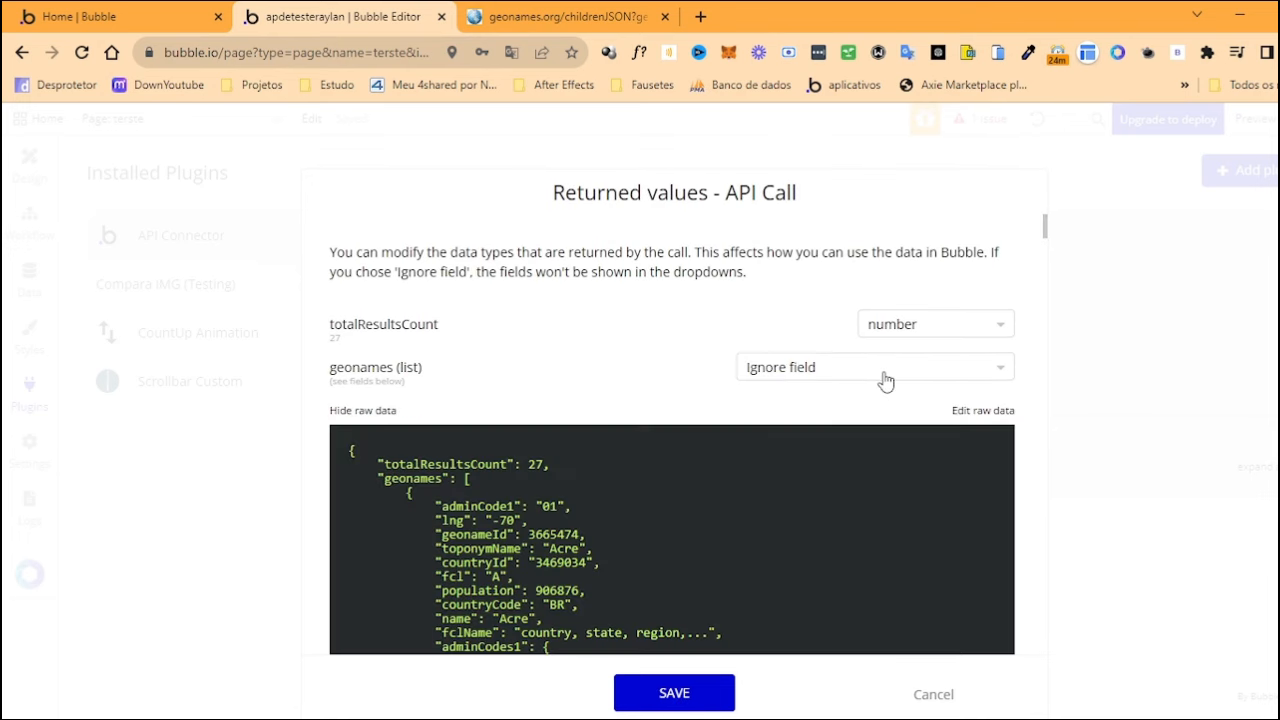
pyautogui.click(884, 377)
pyautogui.click(856, 431)
pyautogui.click(704, 693)
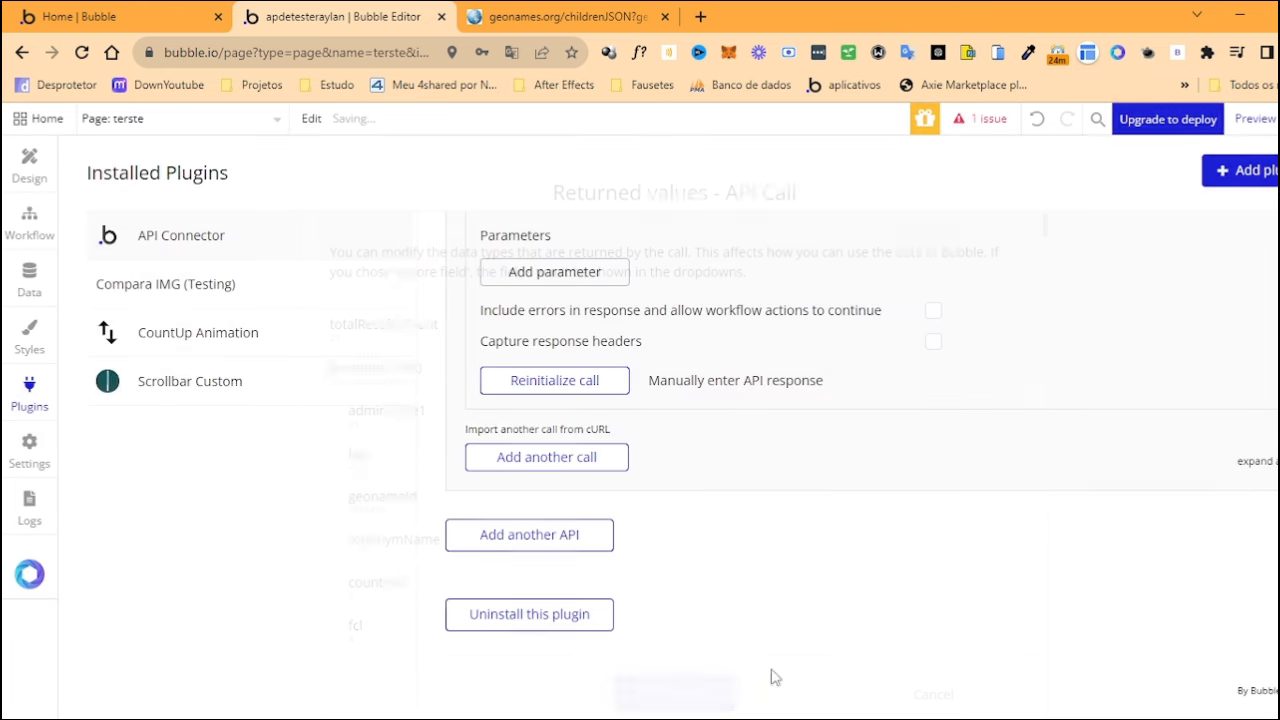
# Examine the call's GET URL and its Use as options, and view the page's existing workflows
pyautogui.scroll(3, 685, 605)
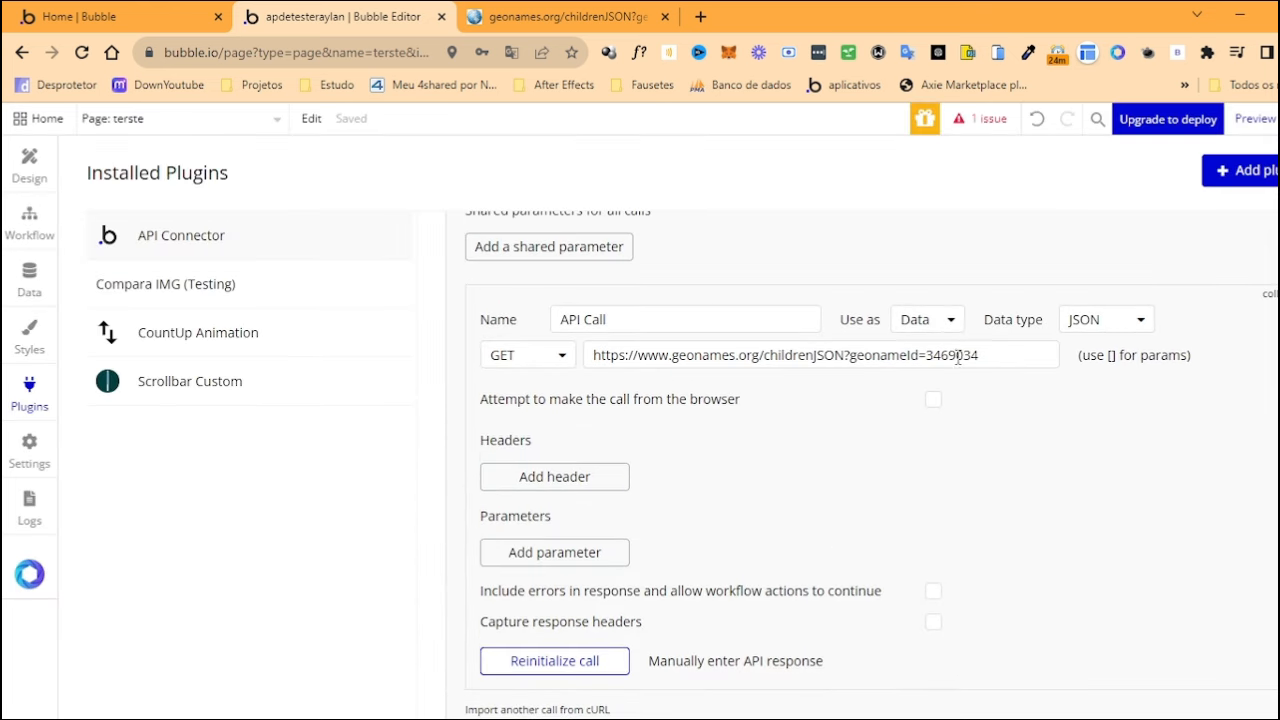
pyautogui.moveTo(997, 357); pyautogui.dragTo(596, 355)
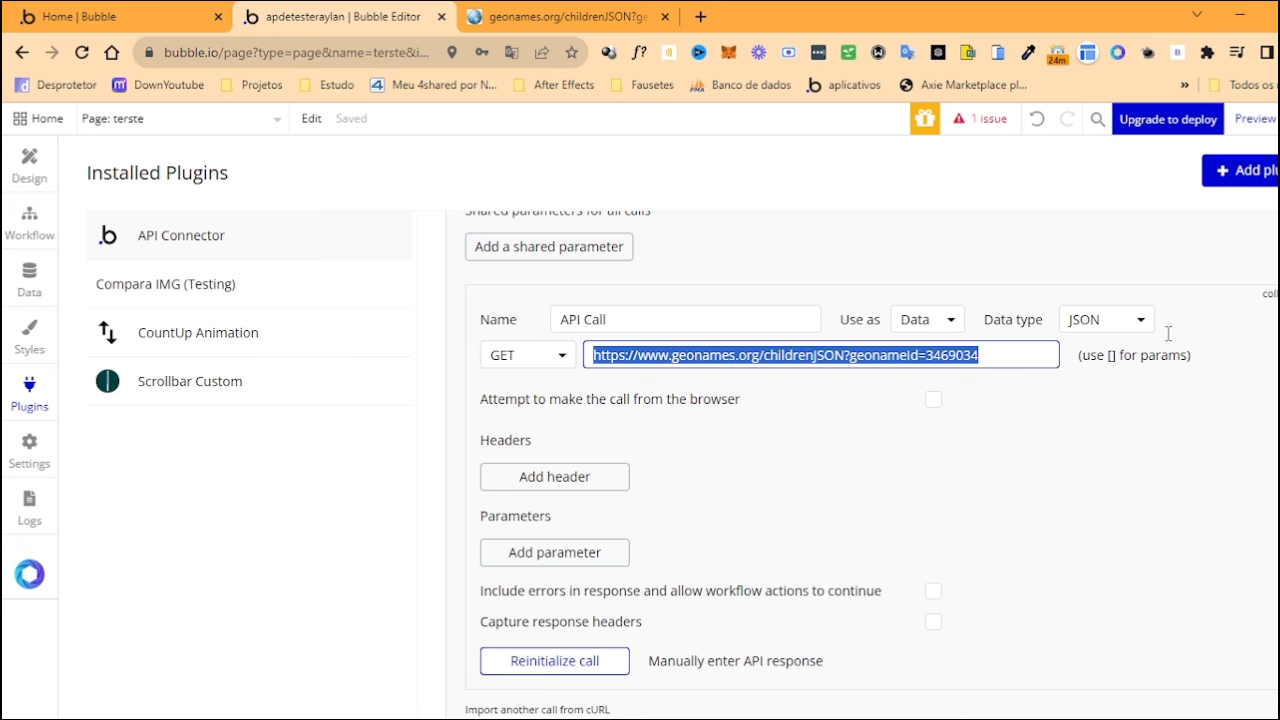
pyautogui.click(925, 320)
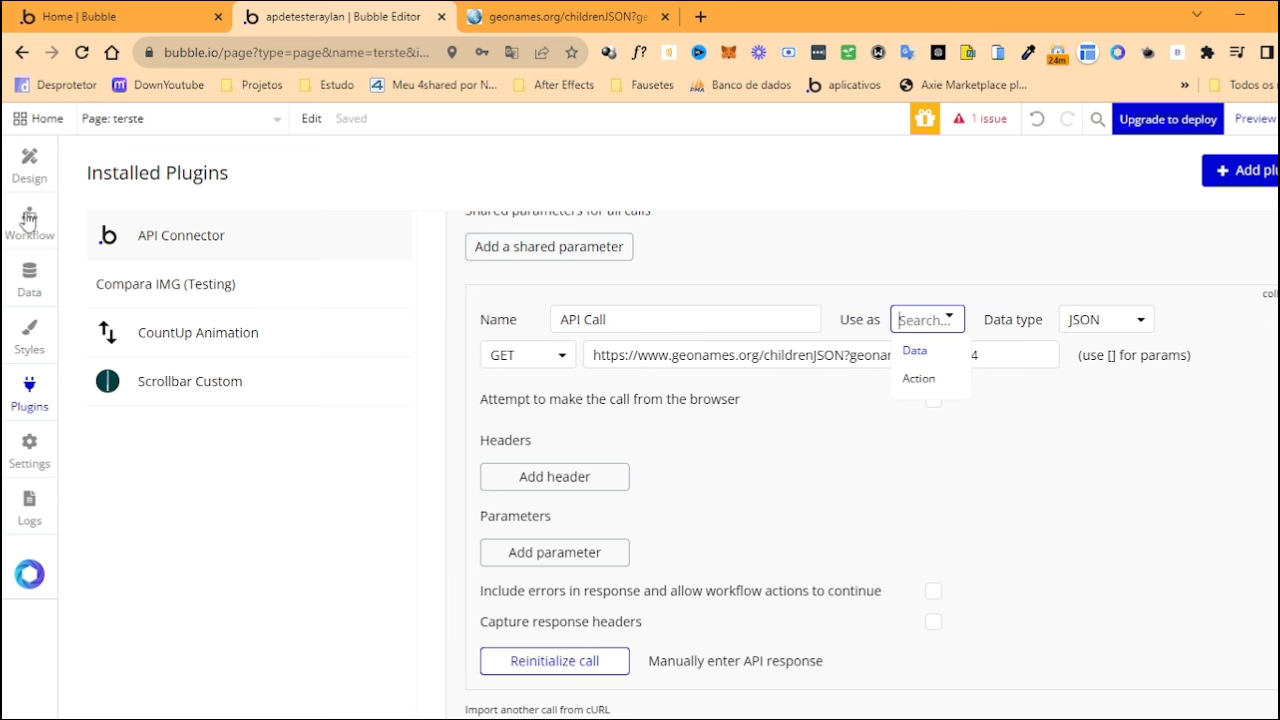
pyautogui.click(28, 162)
pyautogui.click(31, 225)
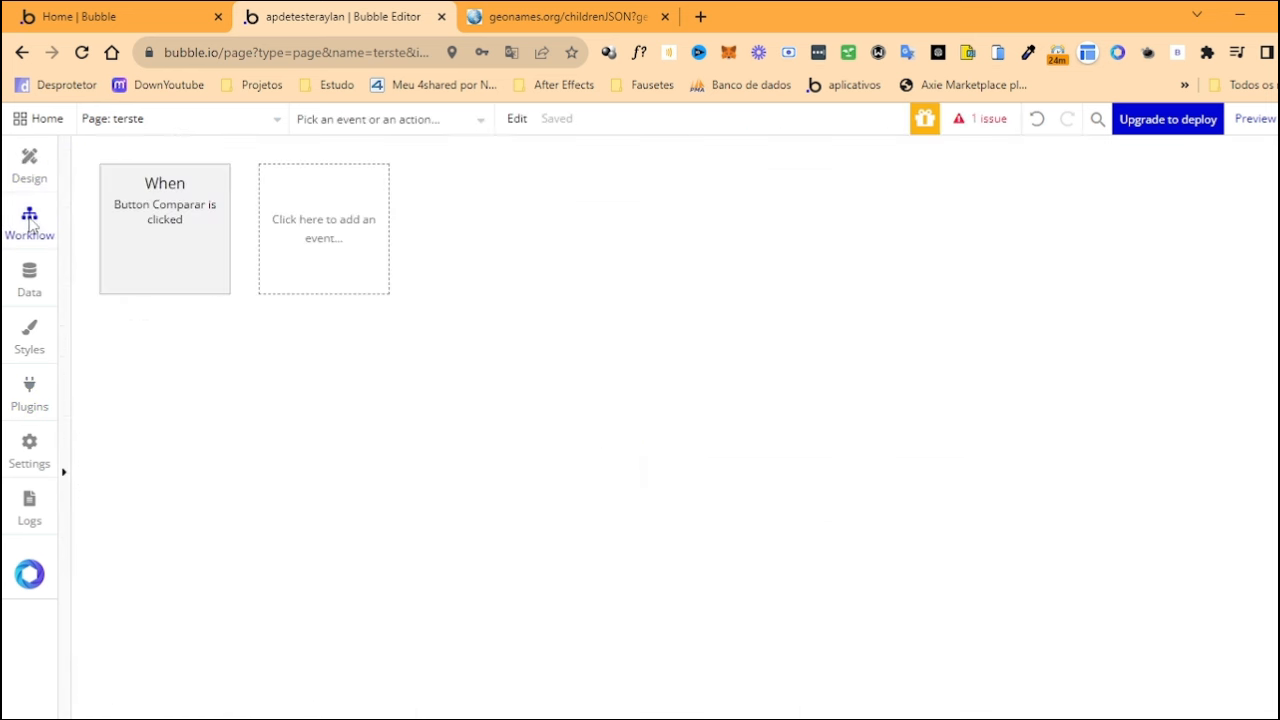
# Delete both picture uploaders, the Comparar button and the porcentagem text from the terste page design
pyautogui.click(32, 188)
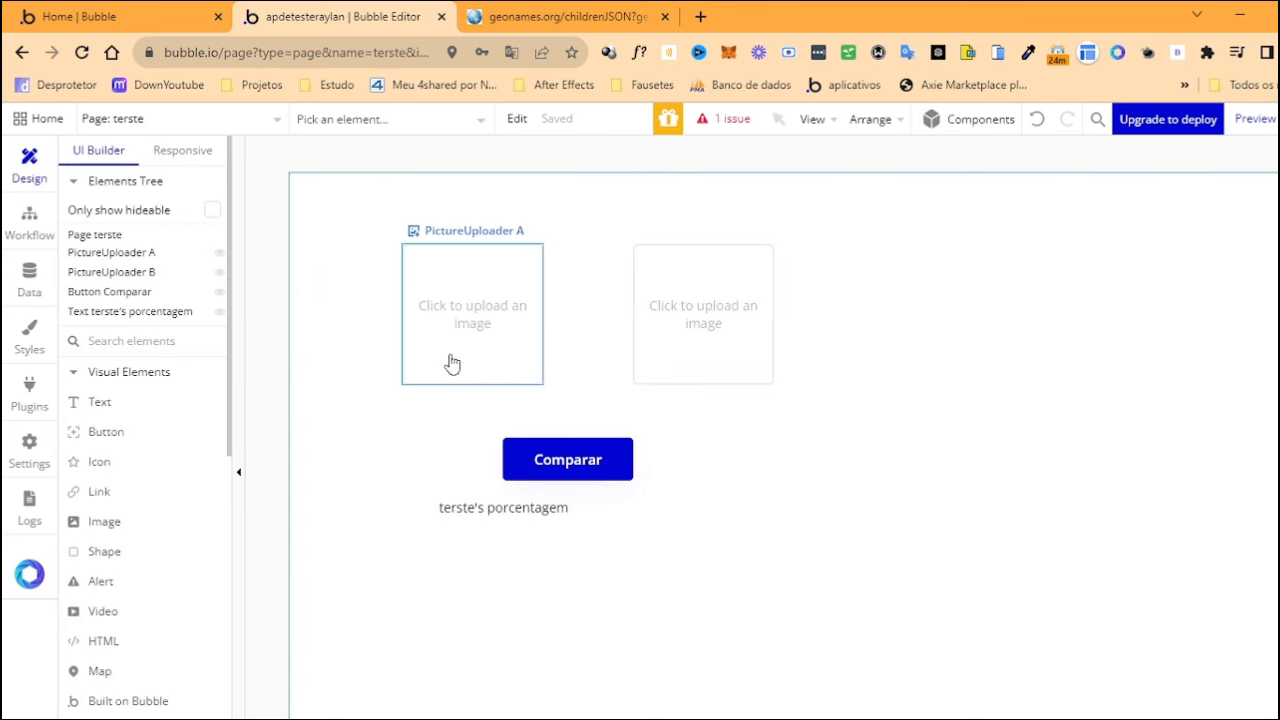
pyautogui.moveTo(940, 553); pyautogui.dragTo(87, 102)
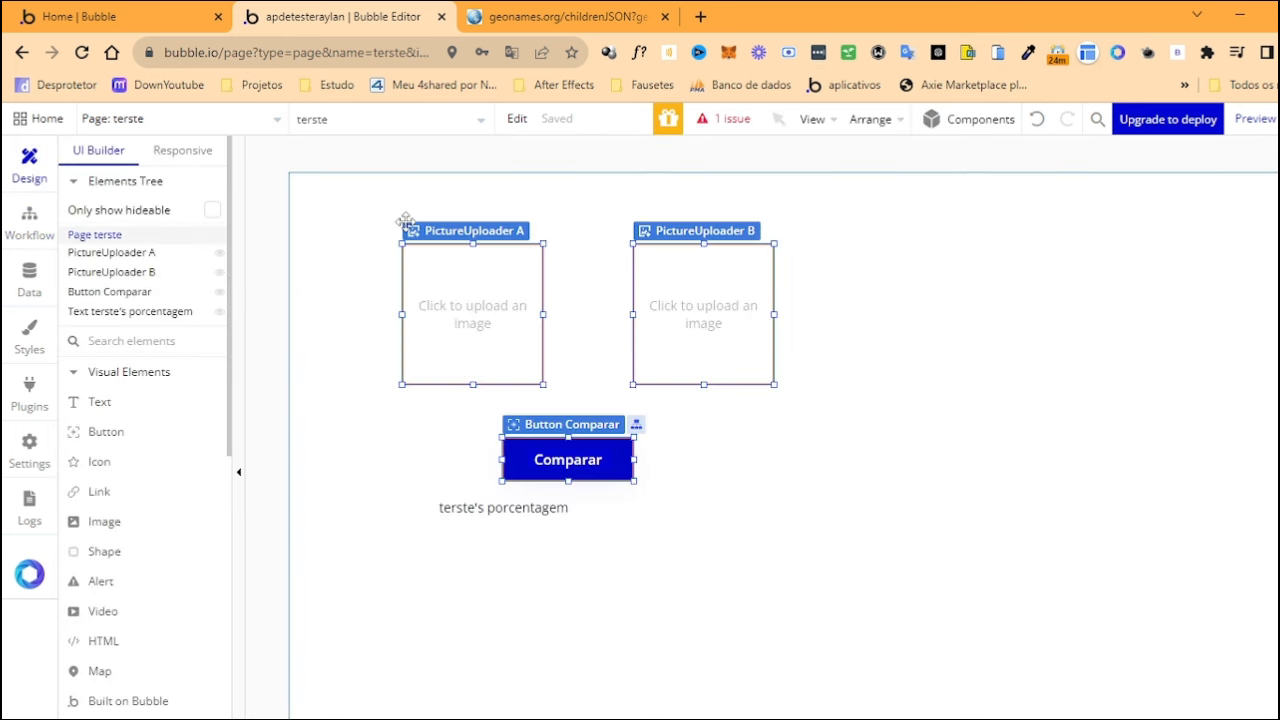
pyautogui.press('Delete')
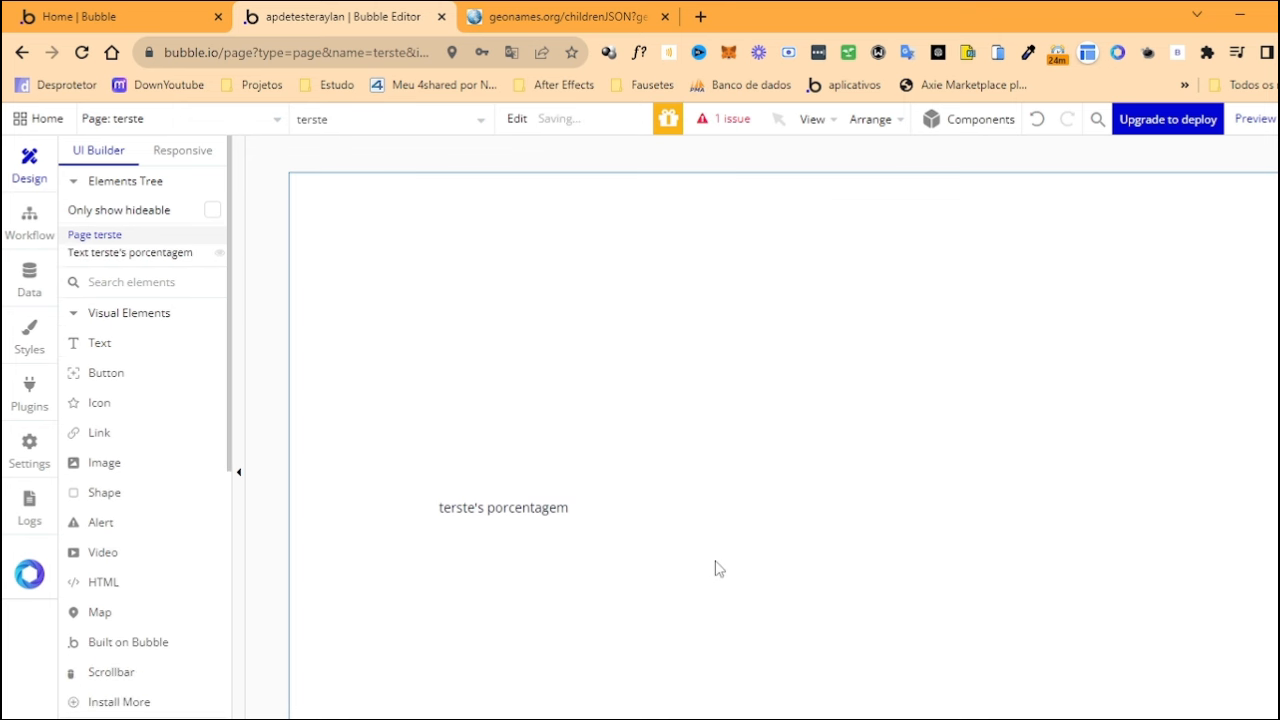
pyautogui.moveTo(692, 563); pyautogui.dragTo(380, 423)
pyautogui.click(507, 414)
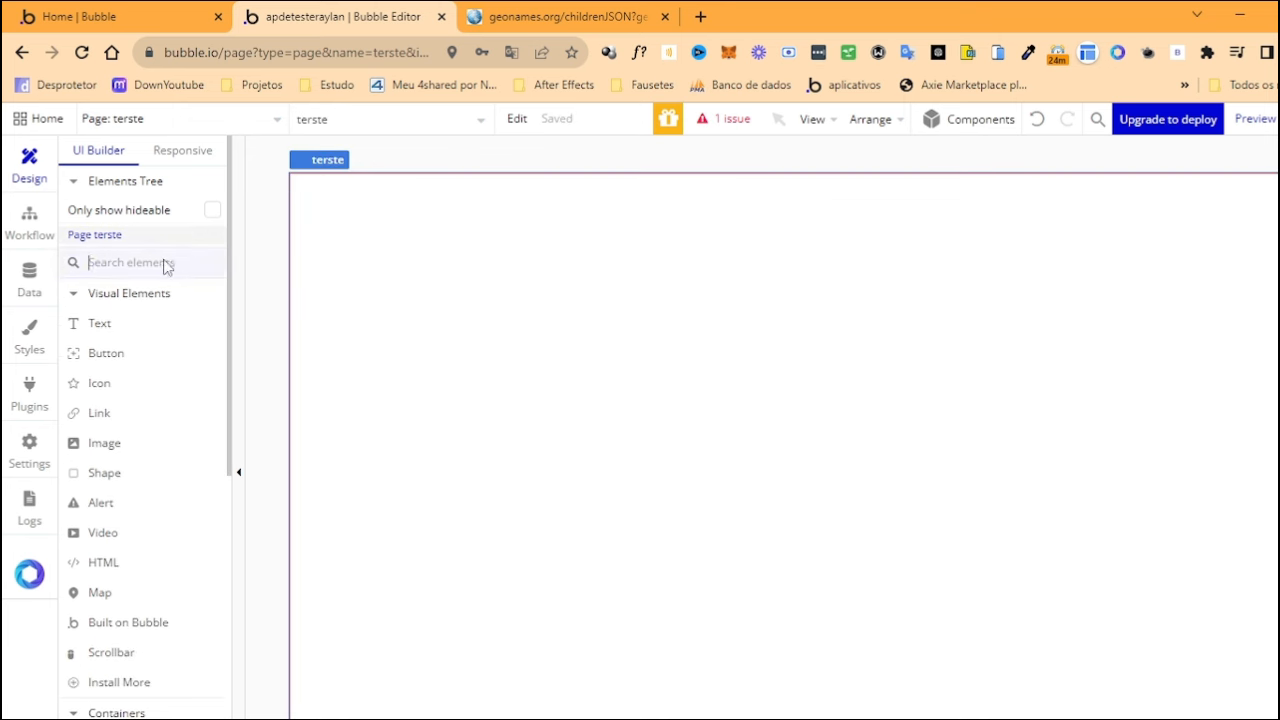
# Draw a repeating group about 535 by 466 px on the empty page and look through its content type choices
pyautogui.click(130, 262)
pyautogui.write('repe')
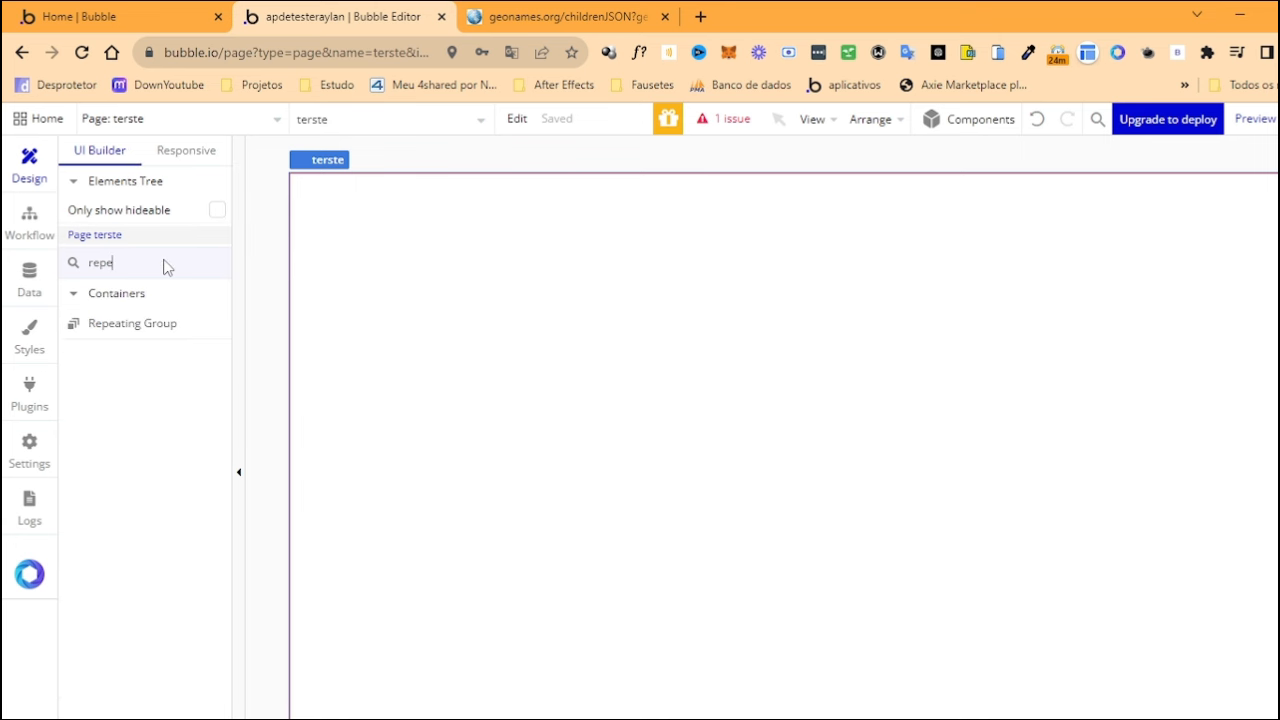
pyautogui.click(137, 340)
pyautogui.moveTo(314, 248)
pyautogui.mouseDown()
pyautogui.moveTo(792, 691)
pyautogui.moveTo(818, 679)
pyautogui.mouseUp()
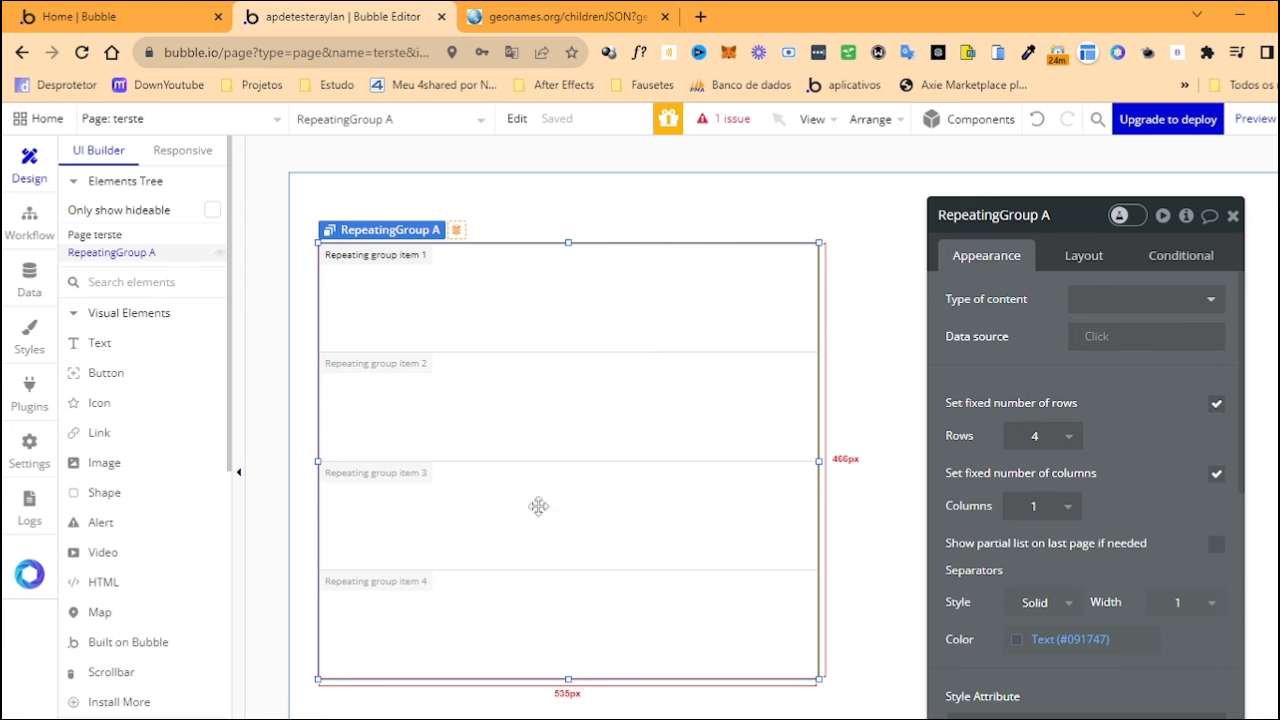
pyautogui.click(1190, 306)
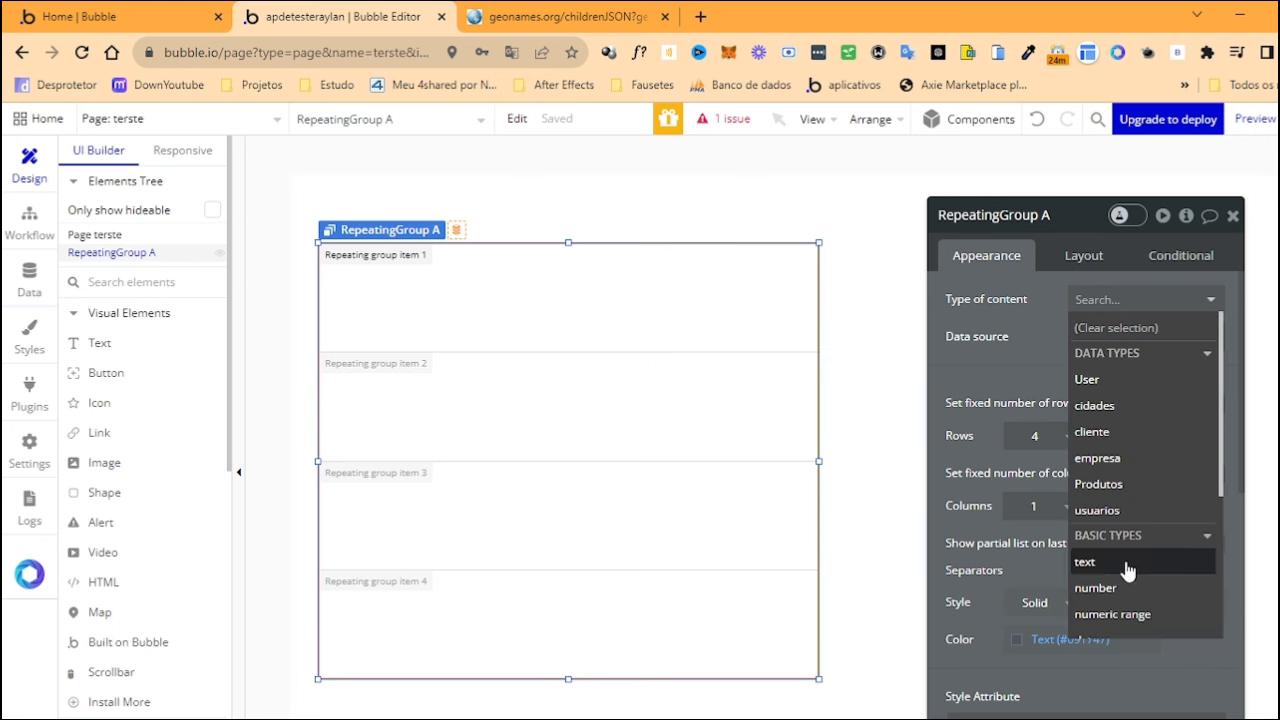
pyautogui.scroll(-3, 1130, 568)
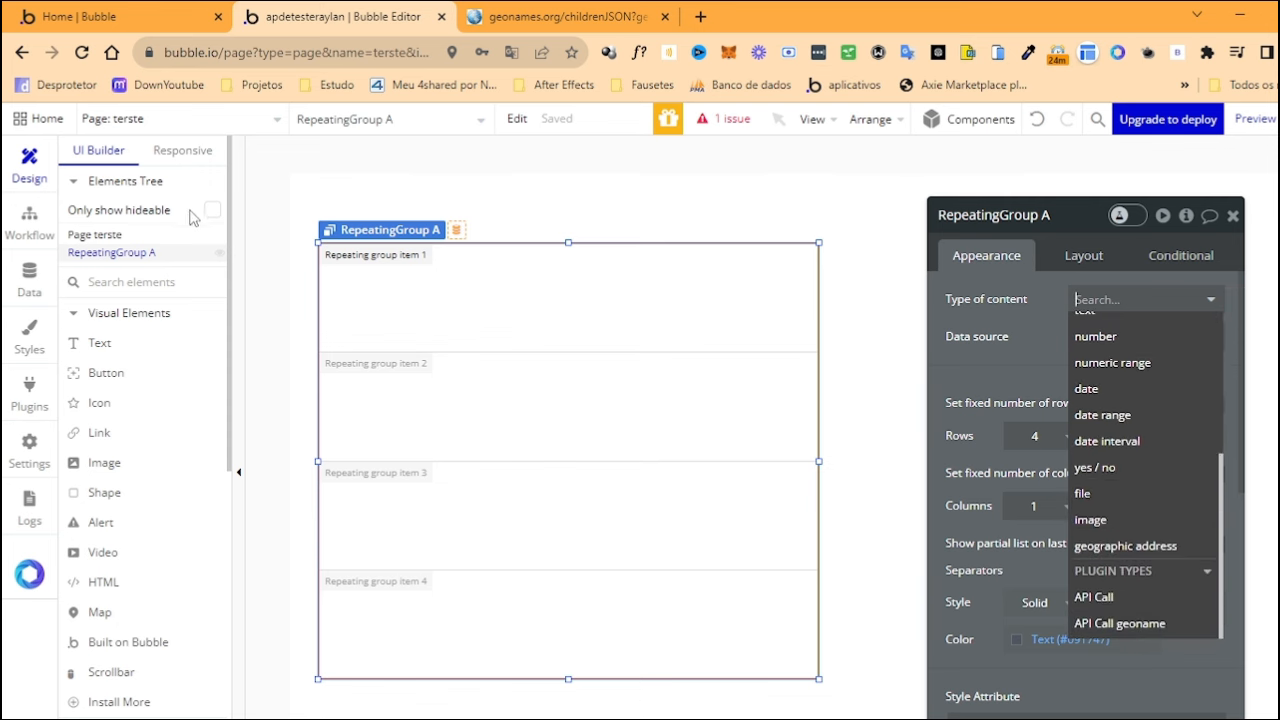
# Return to the API Connector settings and rename the GET call as "Dados de estado"
pyautogui.click(28, 276)
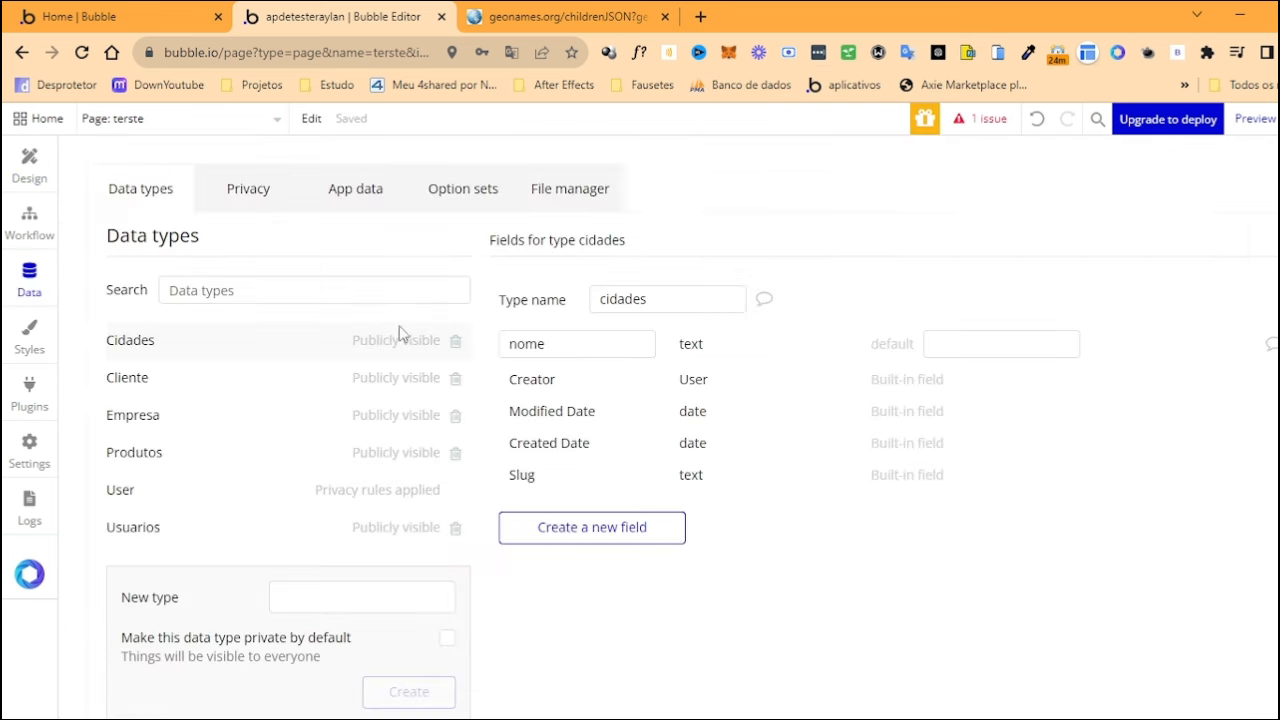
pyautogui.click(29, 390)
pyautogui.click(644, 323)
pyautogui.scroll(5, 645, 324)
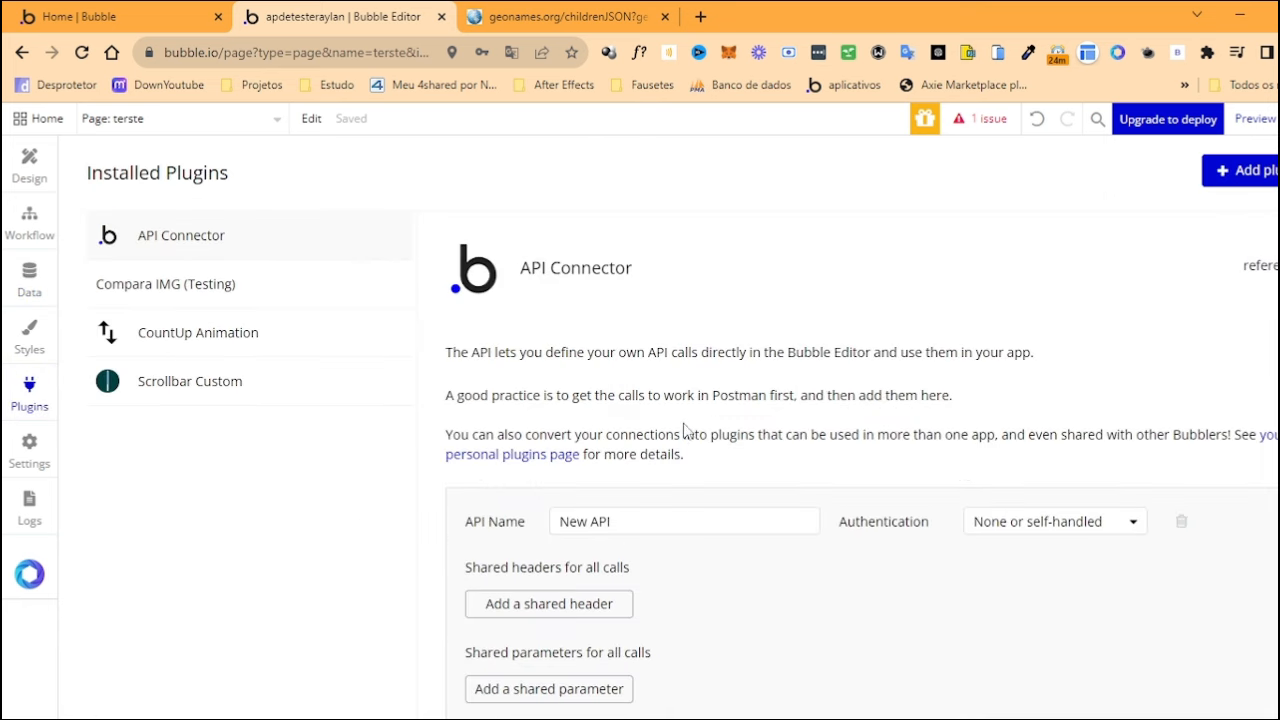
pyautogui.scroll(-2, 680, 563)
pyautogui.moveTo(710, 580); pyautogui.dragTo(499, 575)
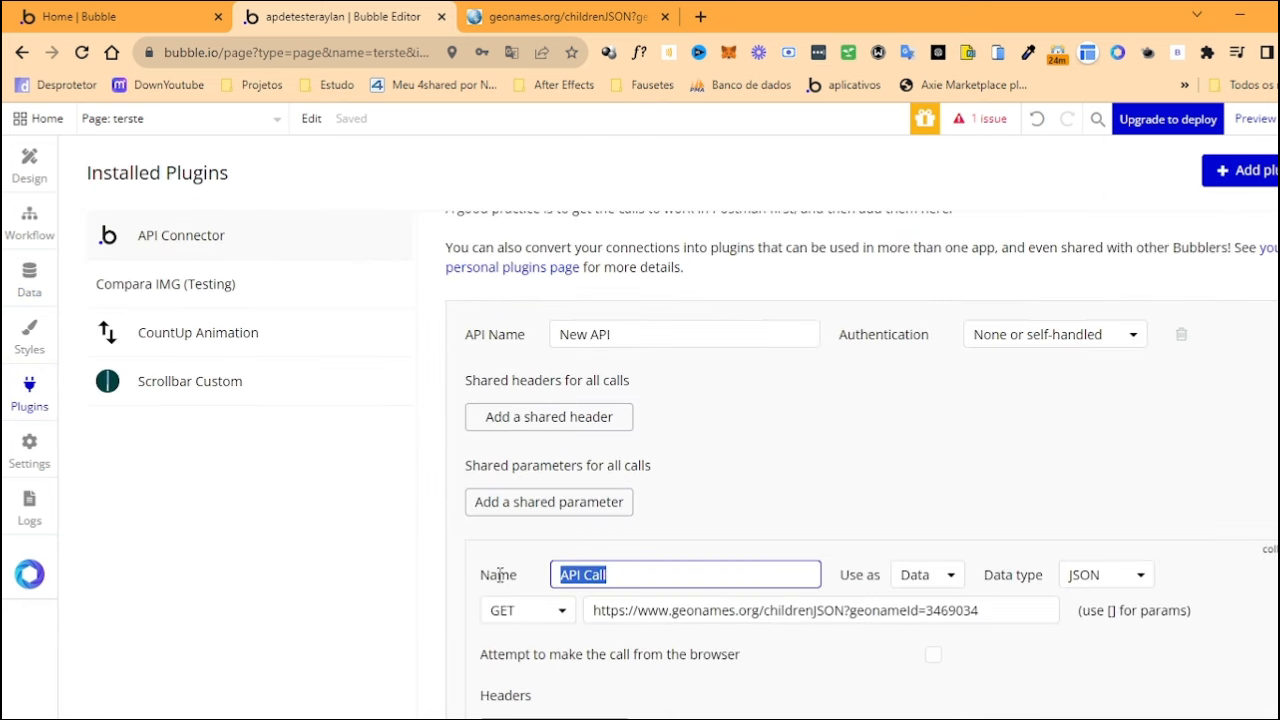
pyautogui.write('Dados de estado')
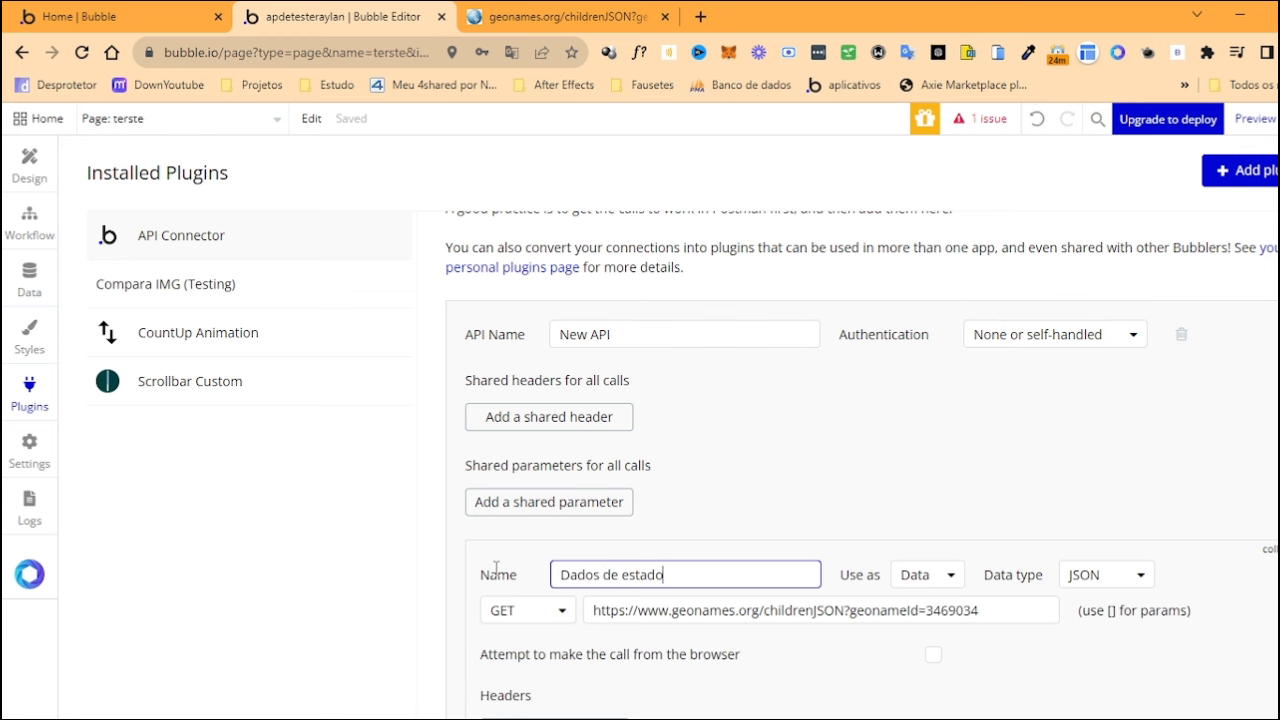
# Reinitialize the Dados de estado call and save its returned values
pyautogui.scroll(-5, 567, 712)
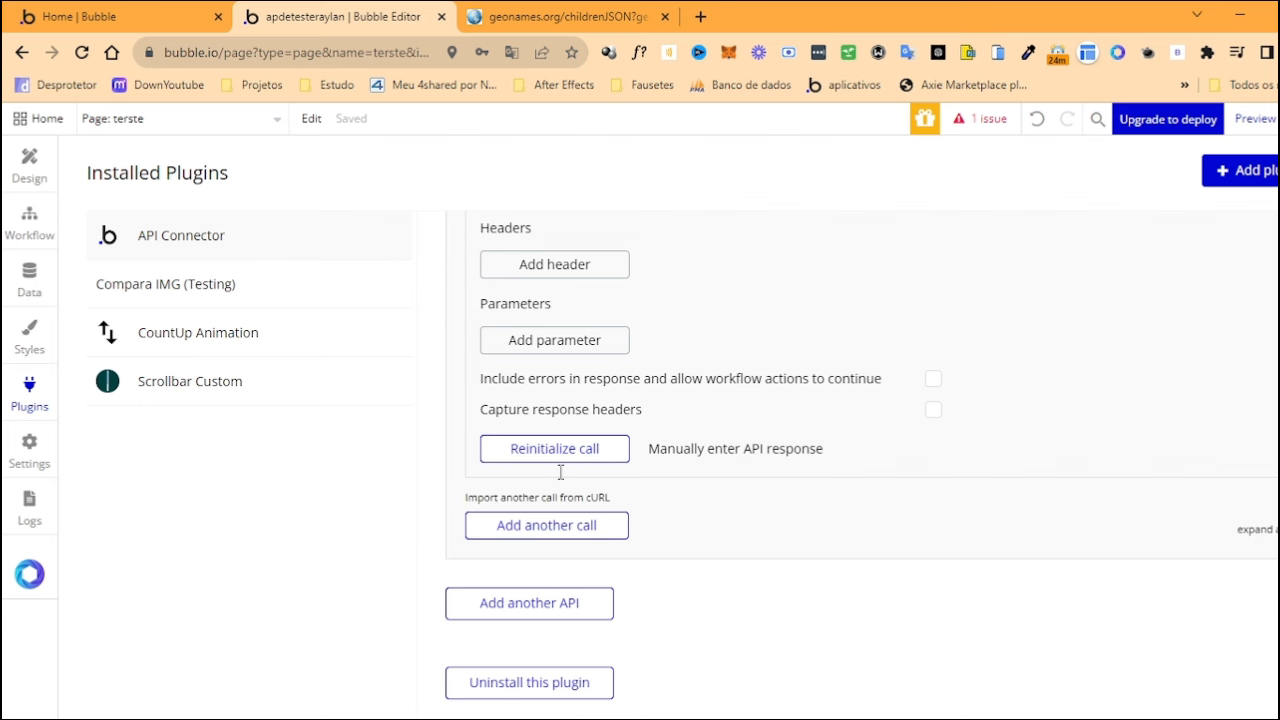
pyautogui.click(558, 450)
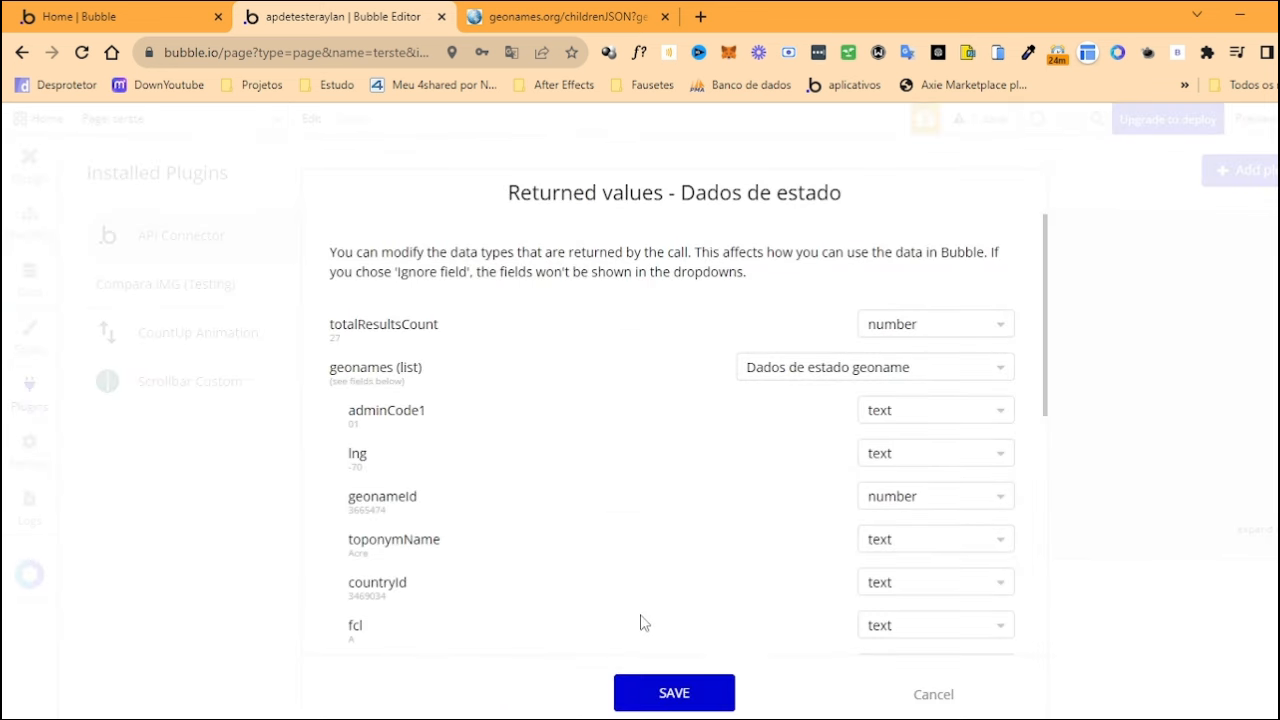
pyautogui.click(670, 691)
# Rename the API containing the Dados de estado call as "Api dados"
pyautogui.scroll(10, 703, 537)
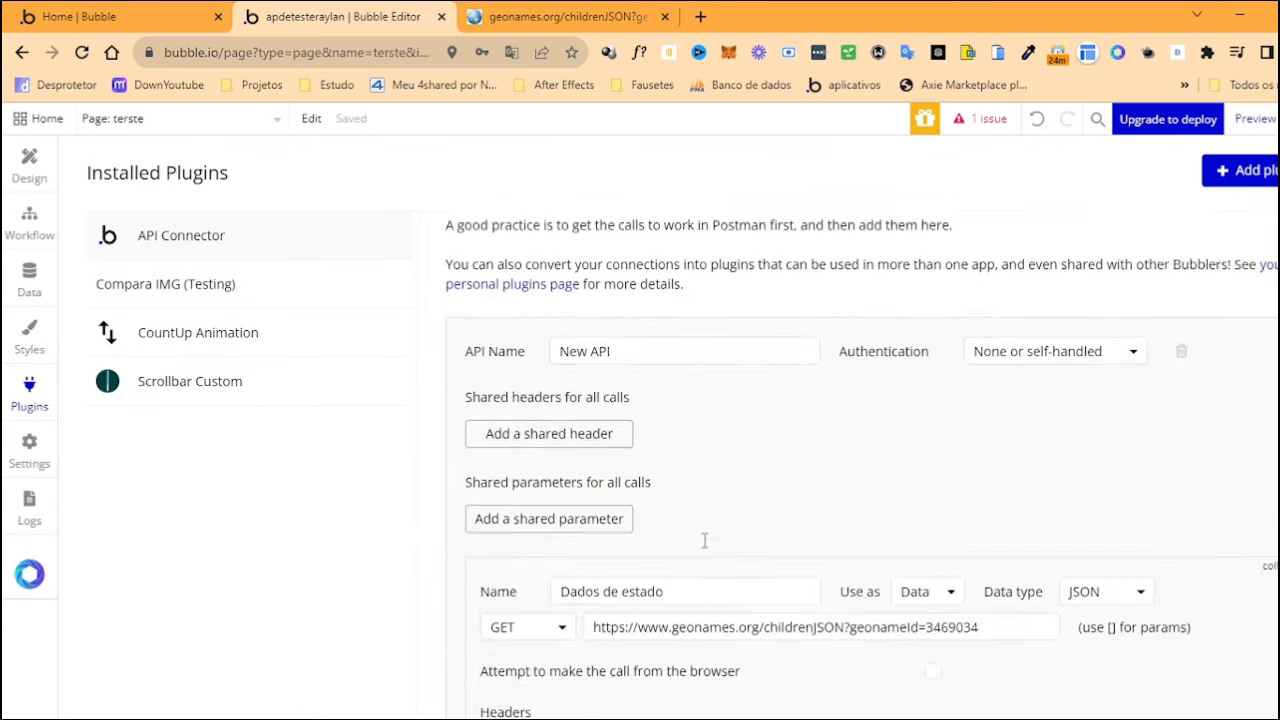
pyautogui.moveTo(625, 520); pyautogui.dragTo(492, 513)
pyautogui.write('Api dad')
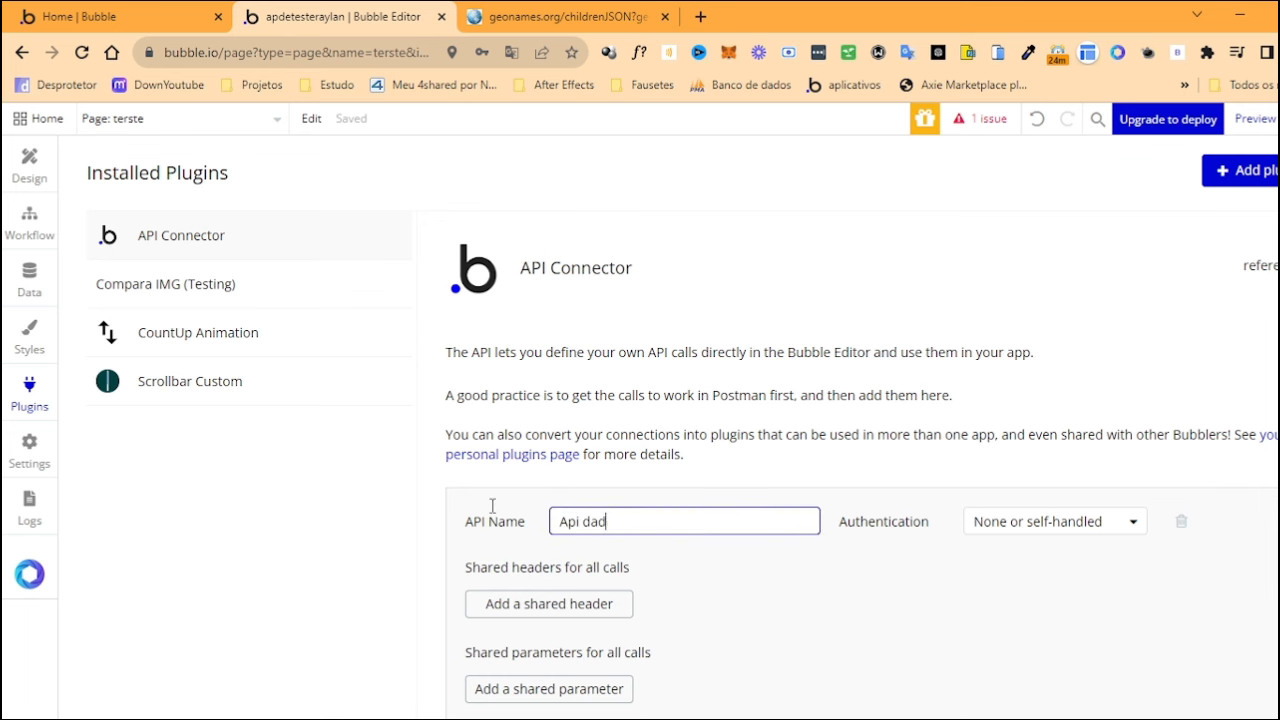
pyautogui.write('os')
# Reinitialize the call under the renamed API and save its returned values again
pyautogui.scroll(-10, 502, 507)
pyautogui.click(559, 378)
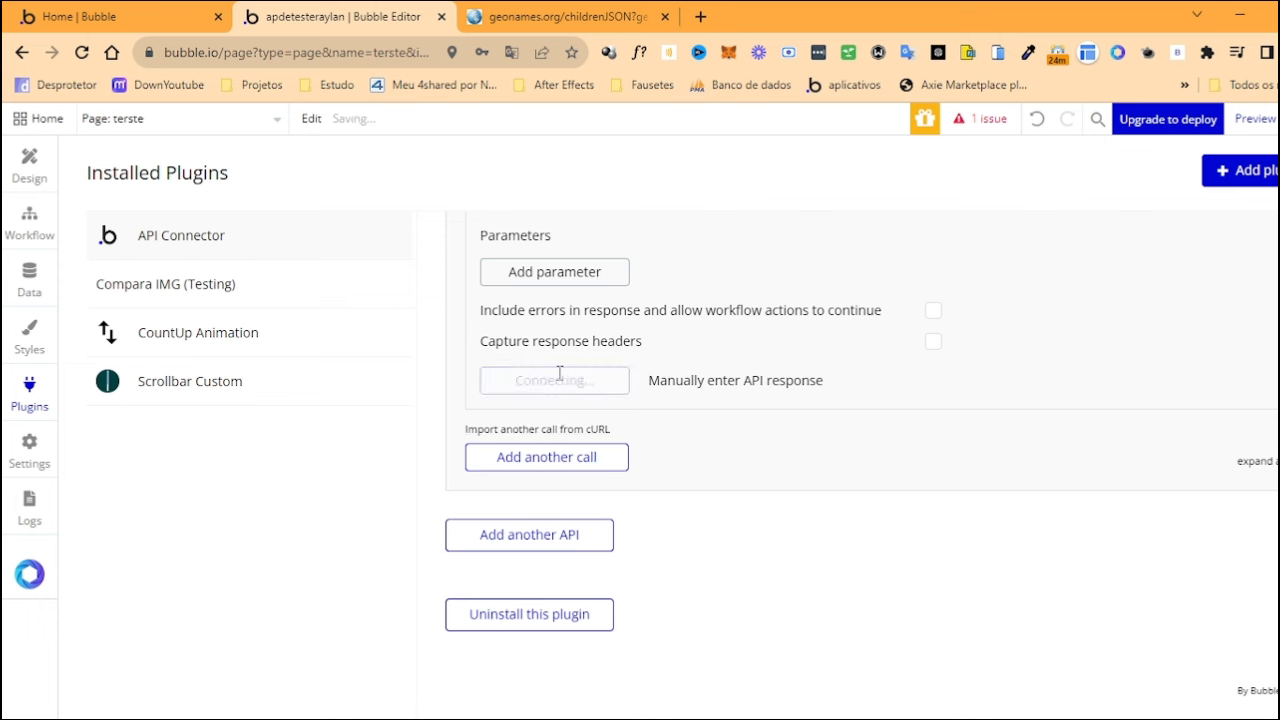
pyautogui.click(680, 680)
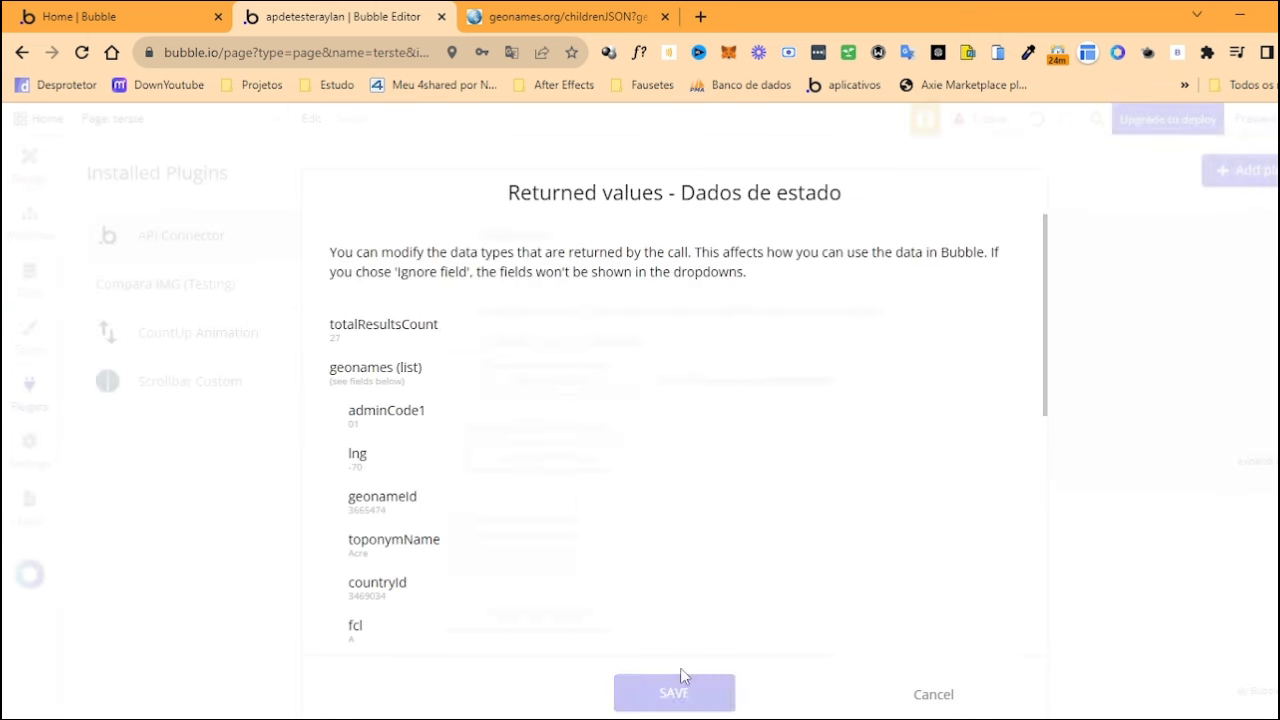
# Return to the page design and set the repeating group's type of content to API Call geoname
pyautogui.click(22, 166)
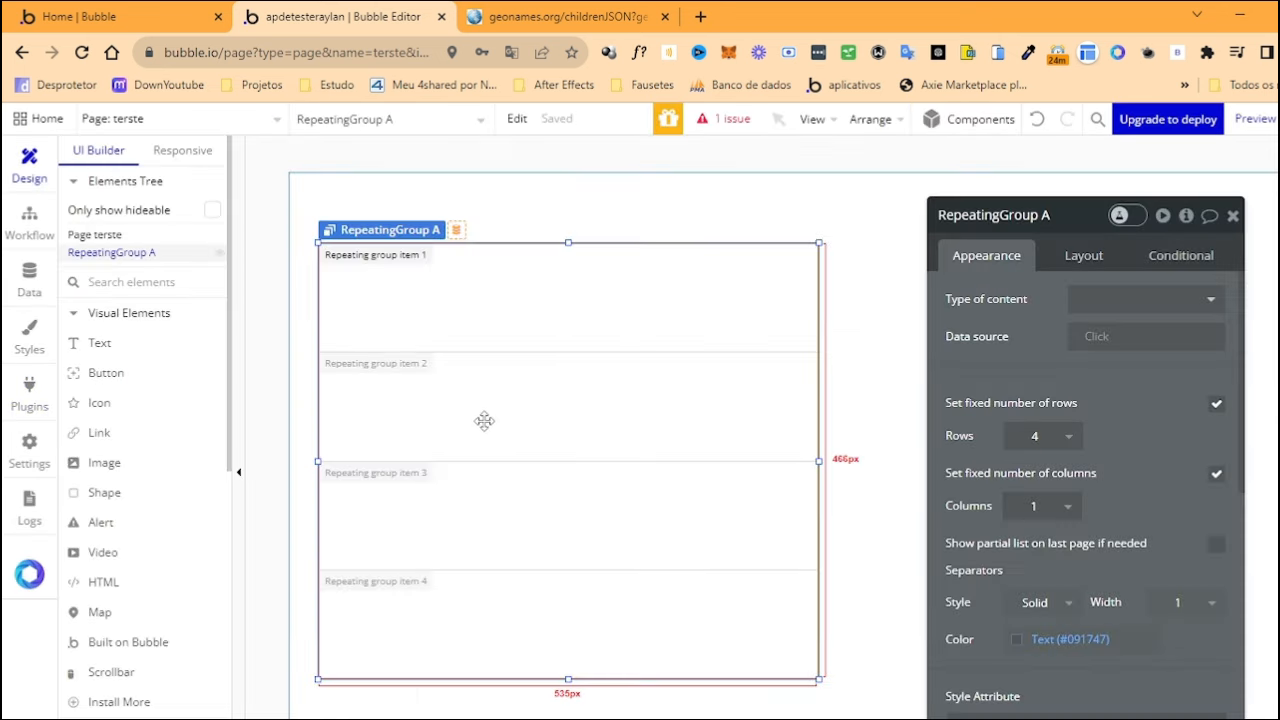
pyautogui.click(1116, 300)
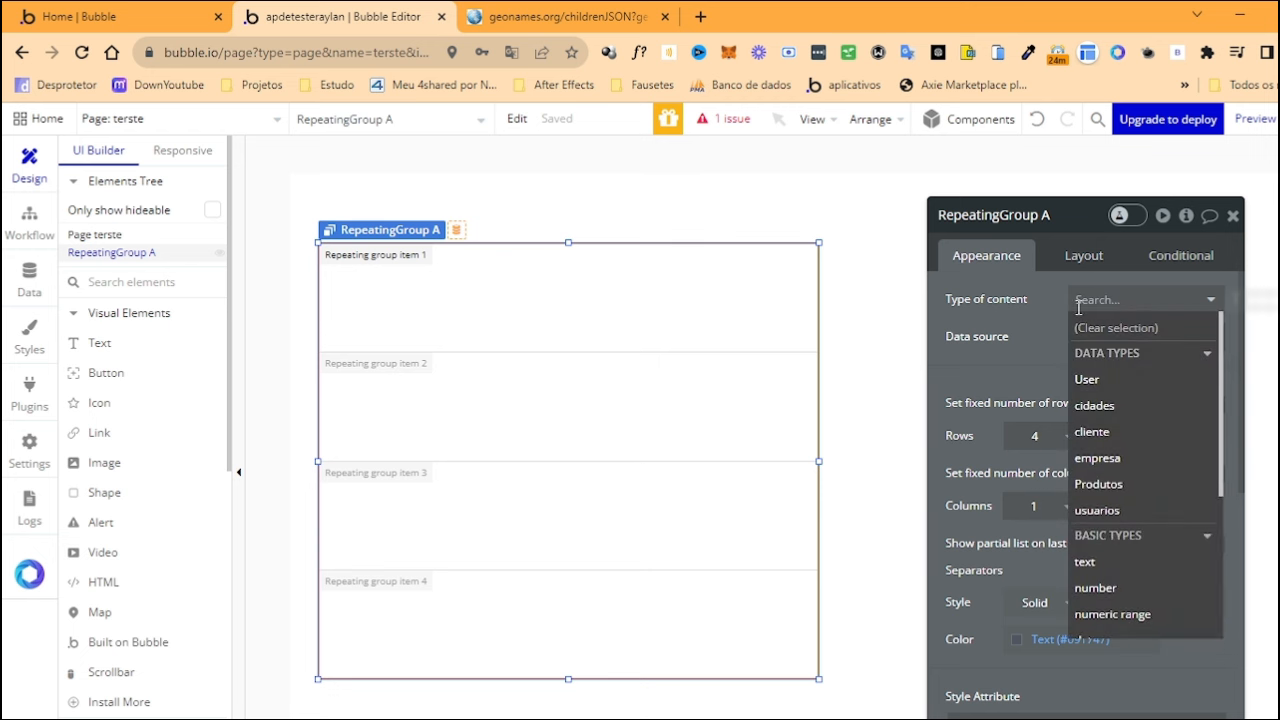
pyautogui.scroll(-2, 1190, 480)
pyautogui.scroll(-1, 1190, 485)
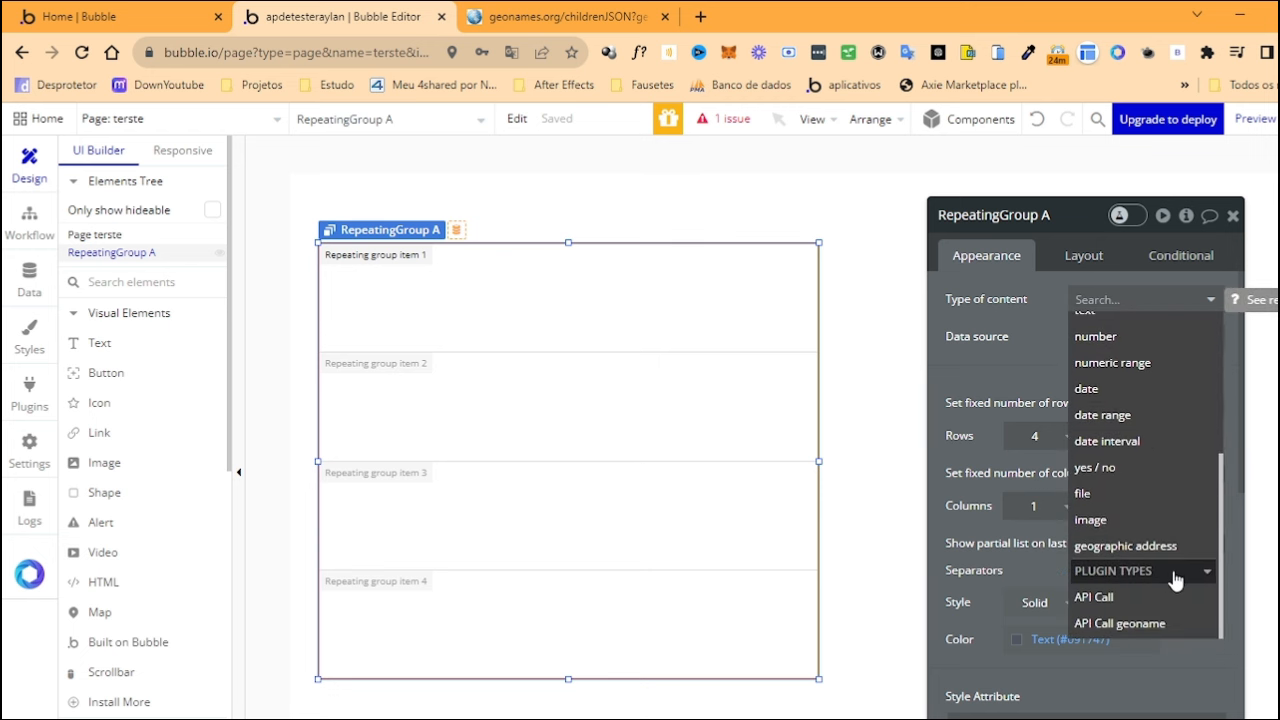
pyautogui.click(1128, 625)
# Set the repeating group's data source to data from an external API, using the Api dados - Dados de estado provider
pyautogui.click(1100, 340)
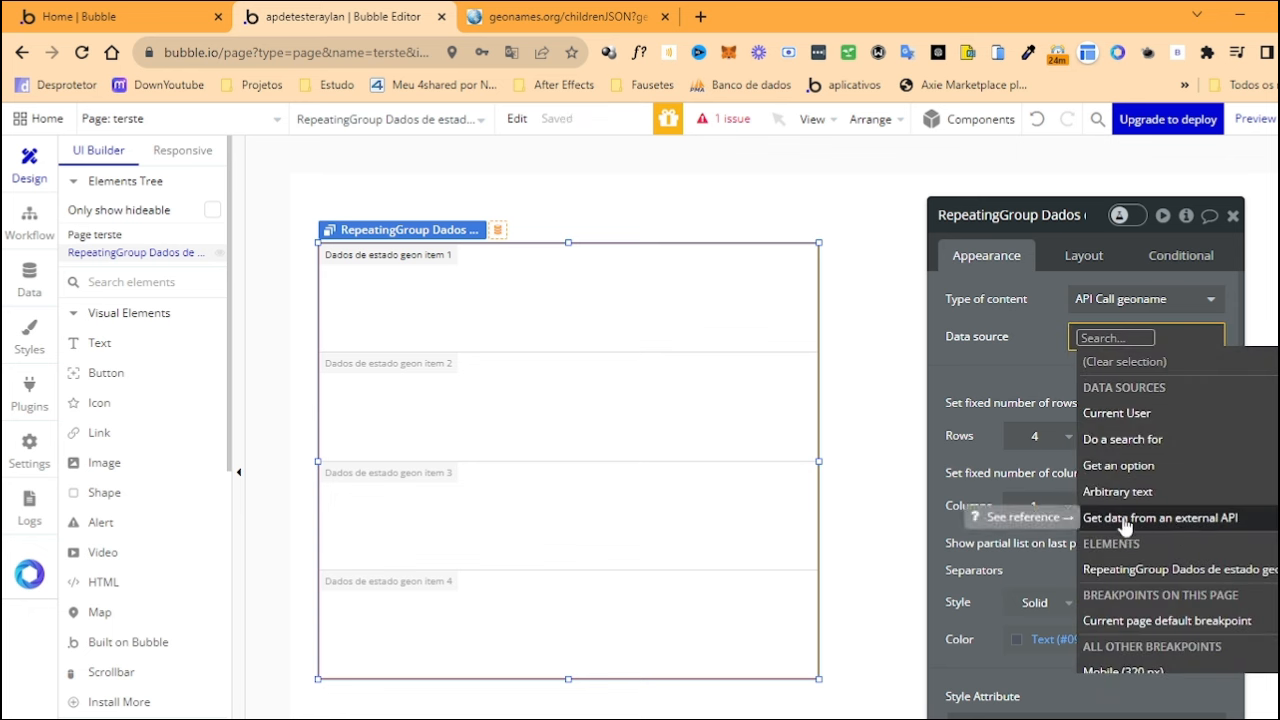
pyautogui.click(1200, 518)
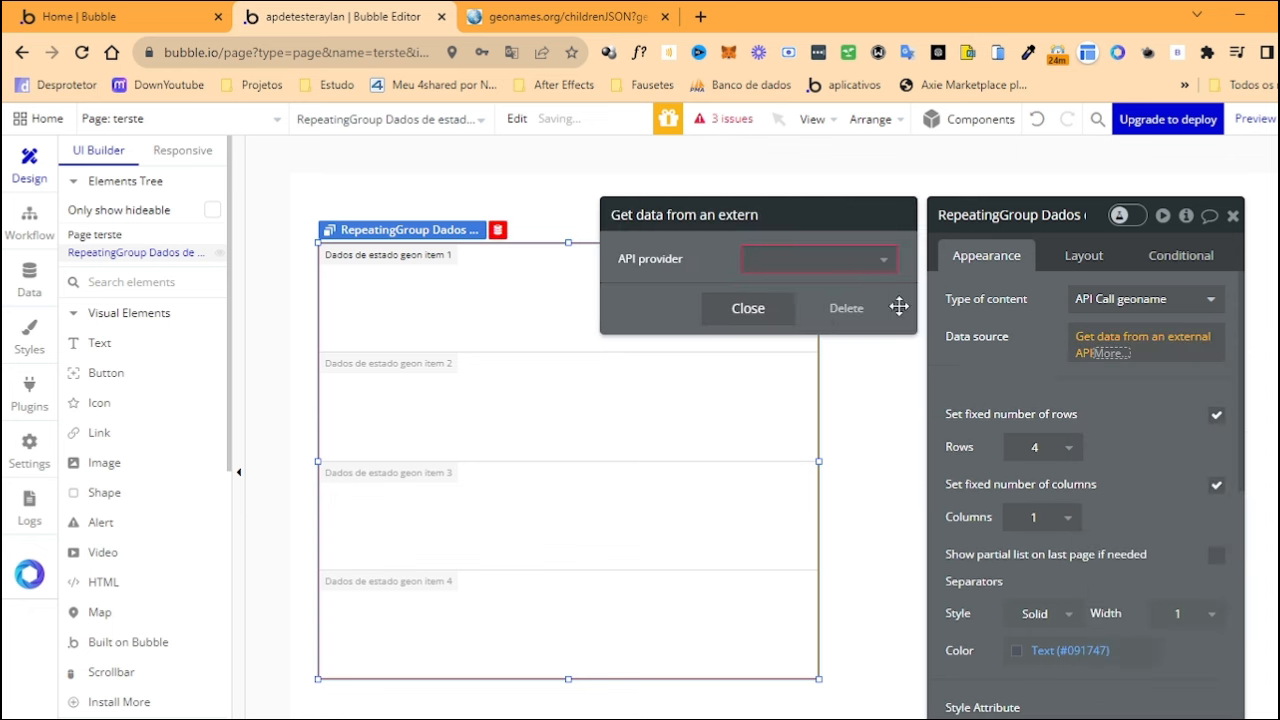
pyautogui.click(849, 258)
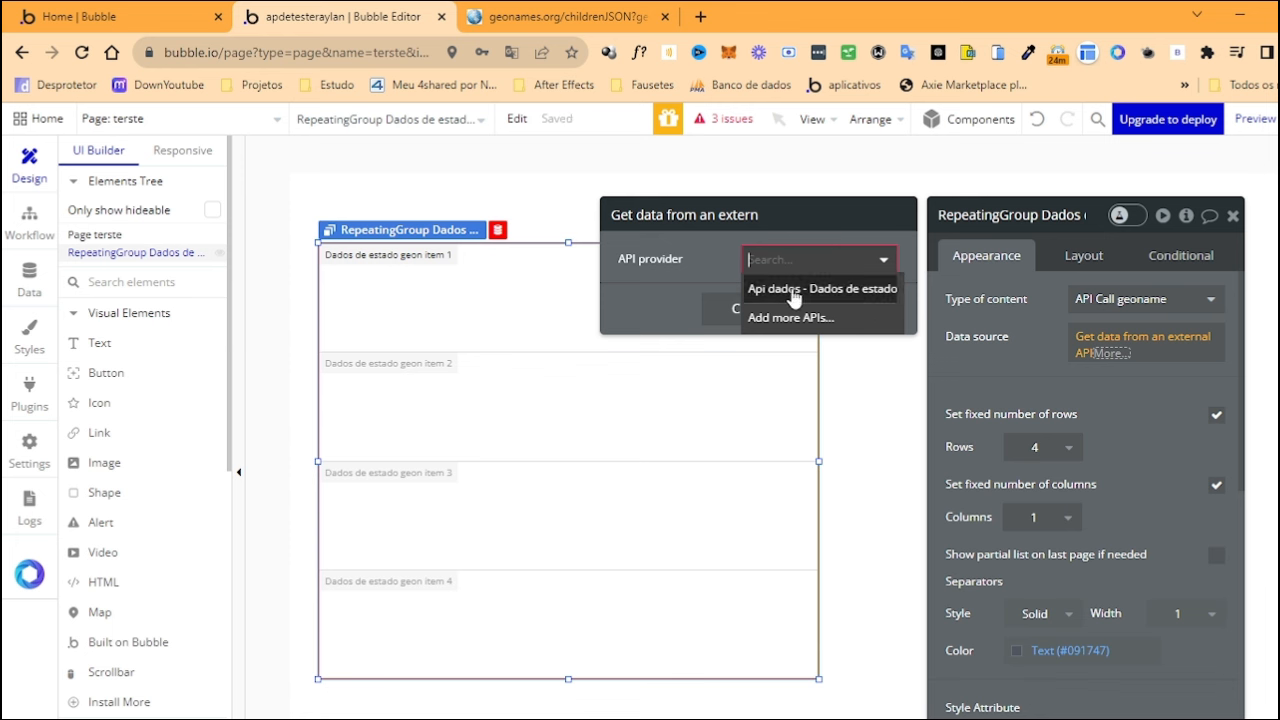
pyautogui.click(800, 289)
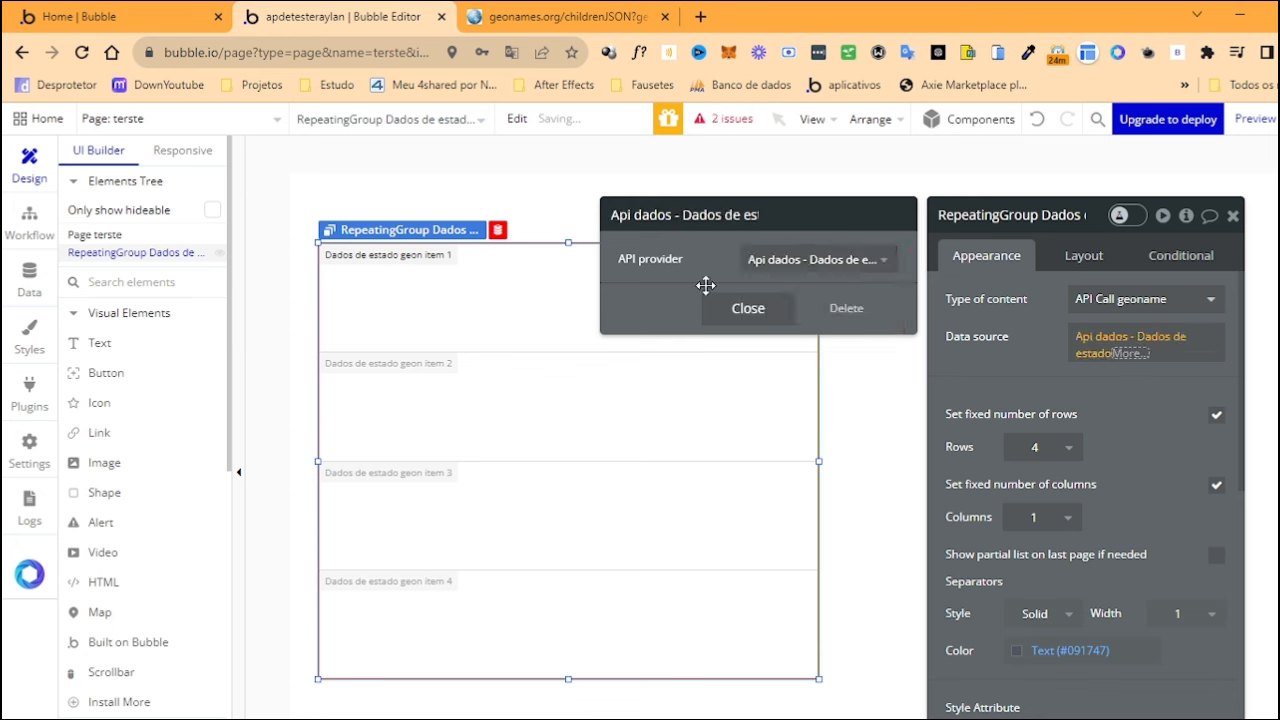
pyautogui.click(966, 341)
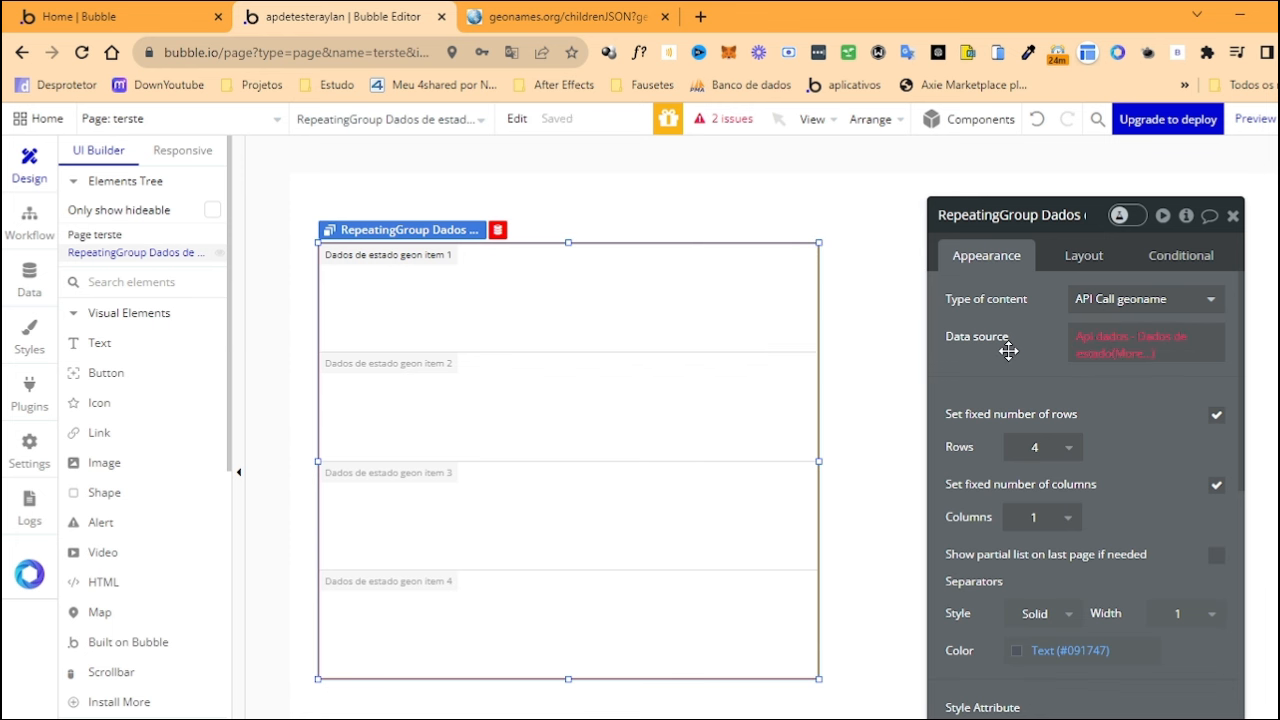
# Check the API Connector configuration and complete the repeating group's data source with the call's geonames field
pyautogui.click(28, 290)
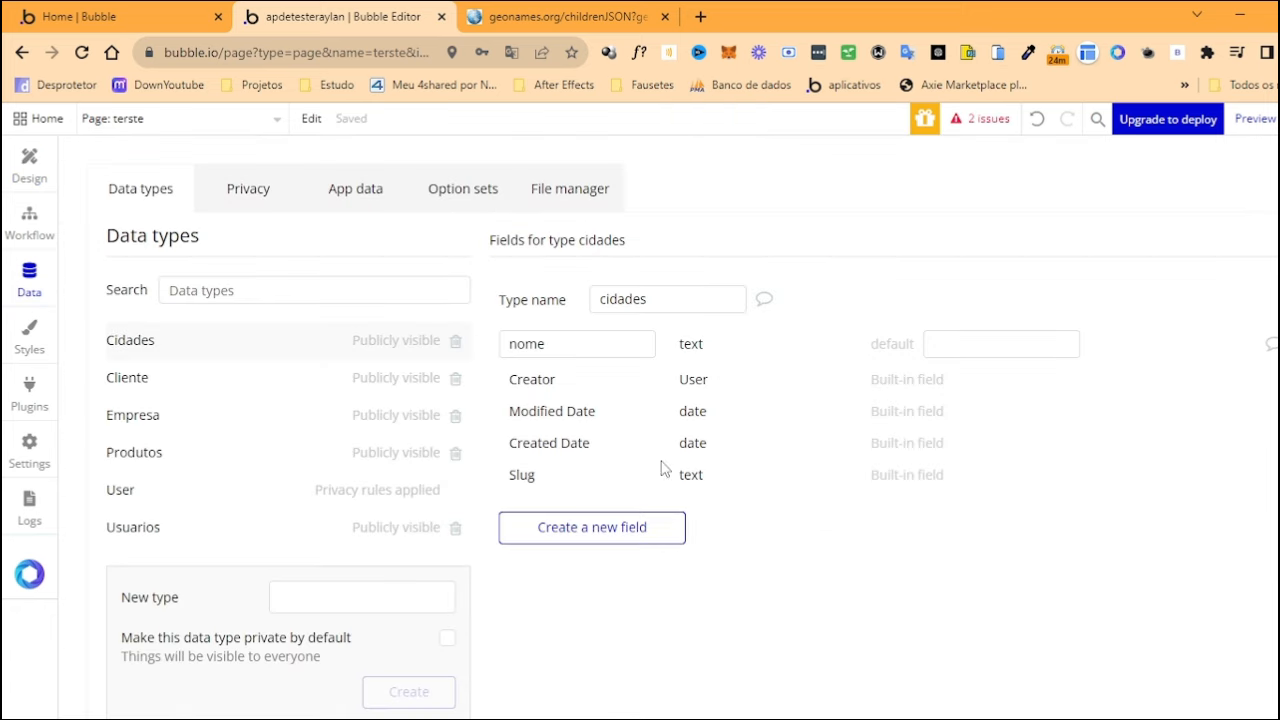
pyautogui.click(29, 392)
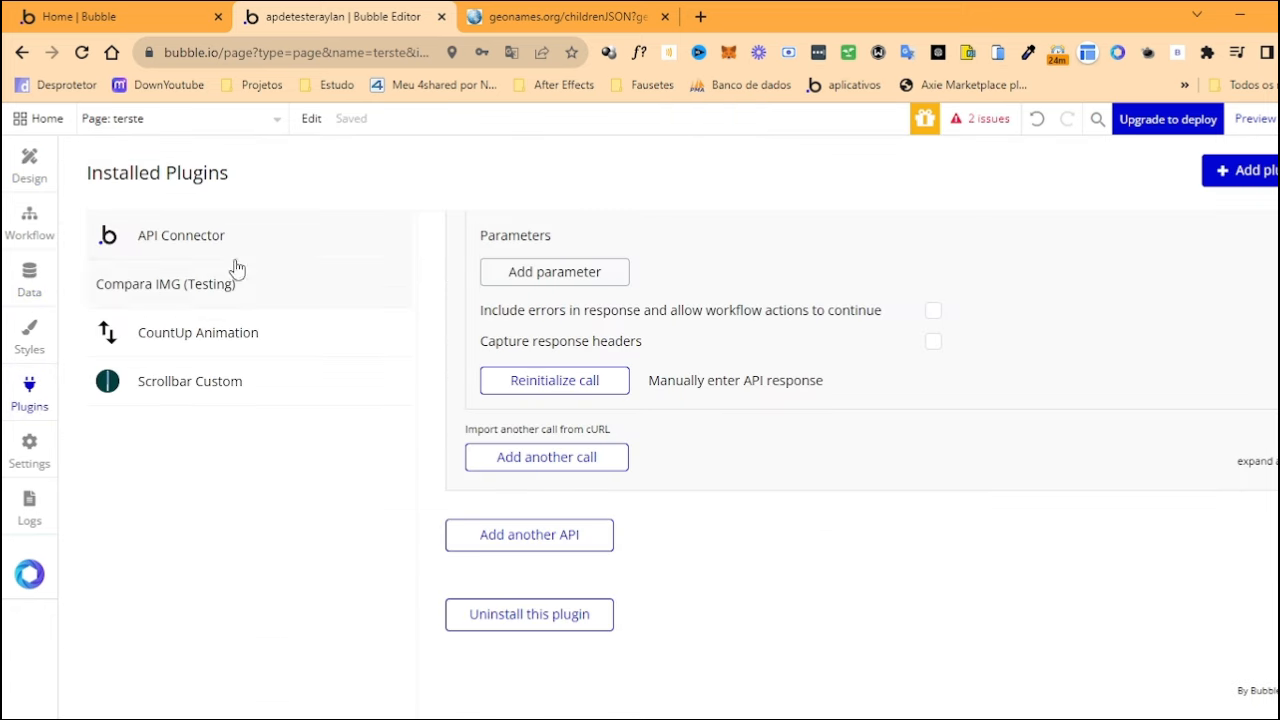
pyautogui.scroll(6, 740, 530)
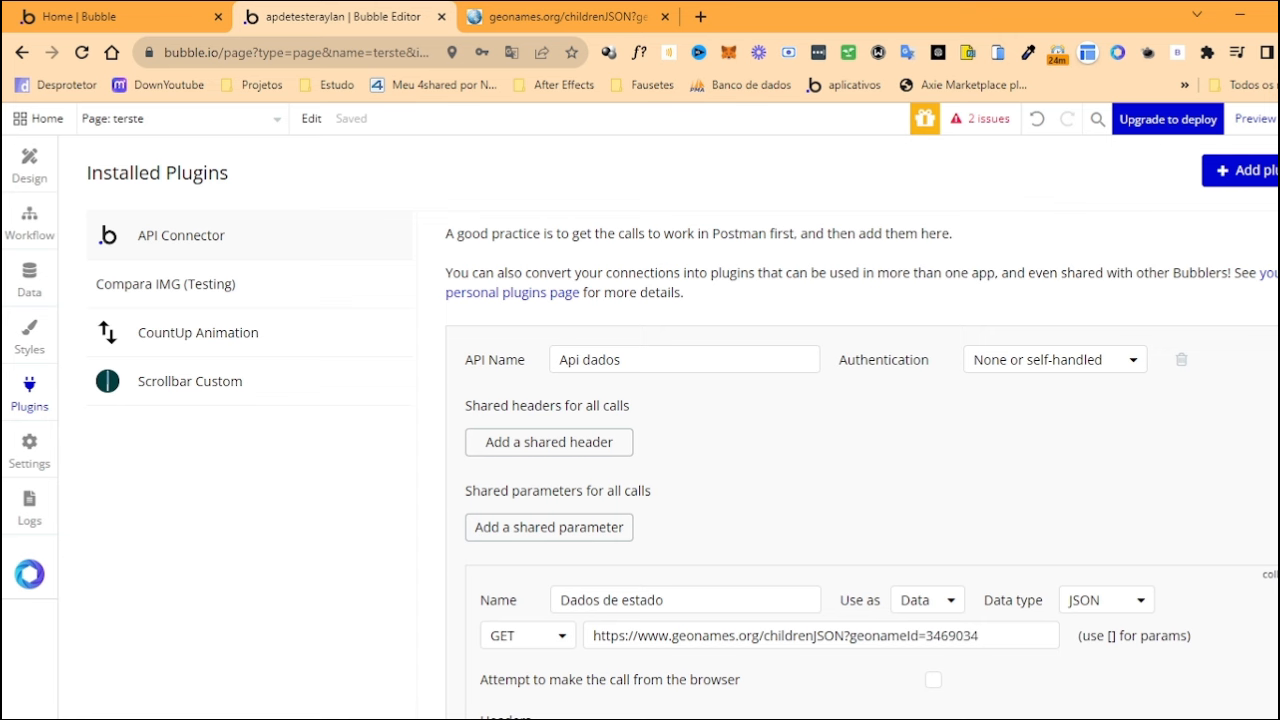
pyautogui.click(29, 168)
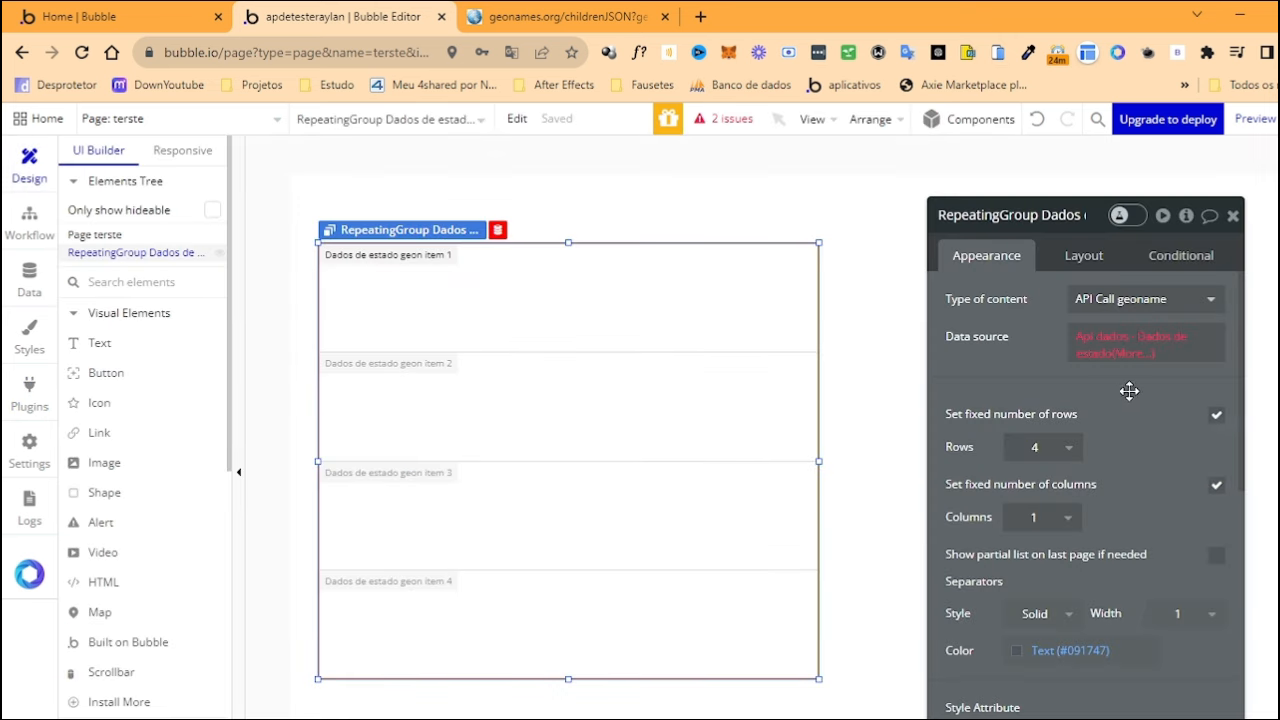
pyautogui.click(1150, 360)
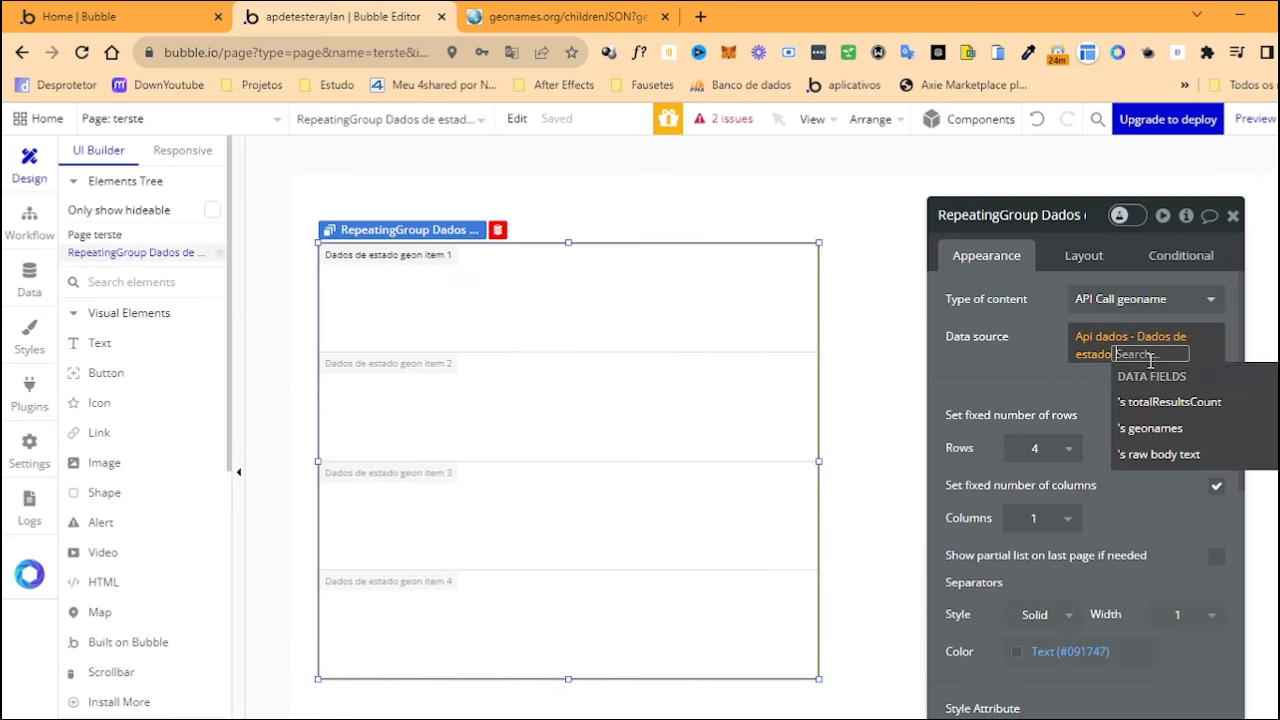
pyautogui.click(1175, 438)
pyautogui.click(1041, 362)
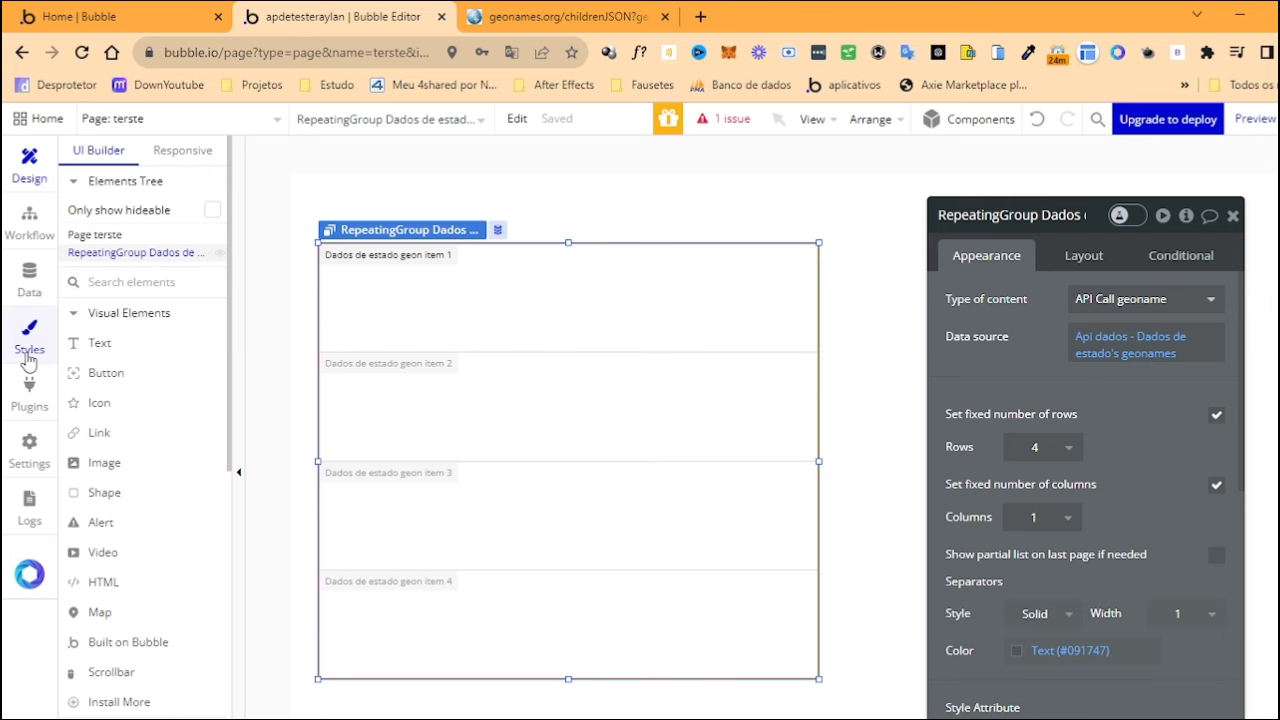
# Reinitialize the Dados de estado call, examine its returned values and raw geonames data, and return to the page design without saving
pyautogui.click(30, 280)
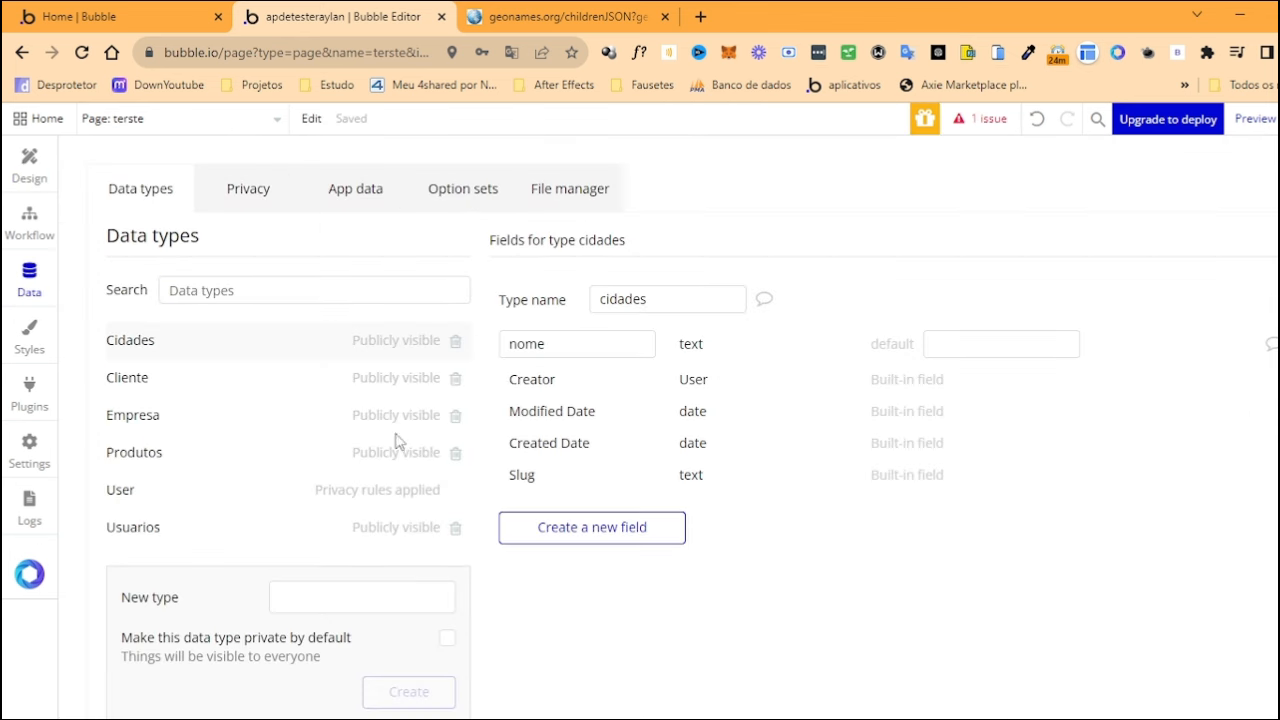
pyautogui.click(29, 394)
pyautogui.scroll(-5, 568, 620)
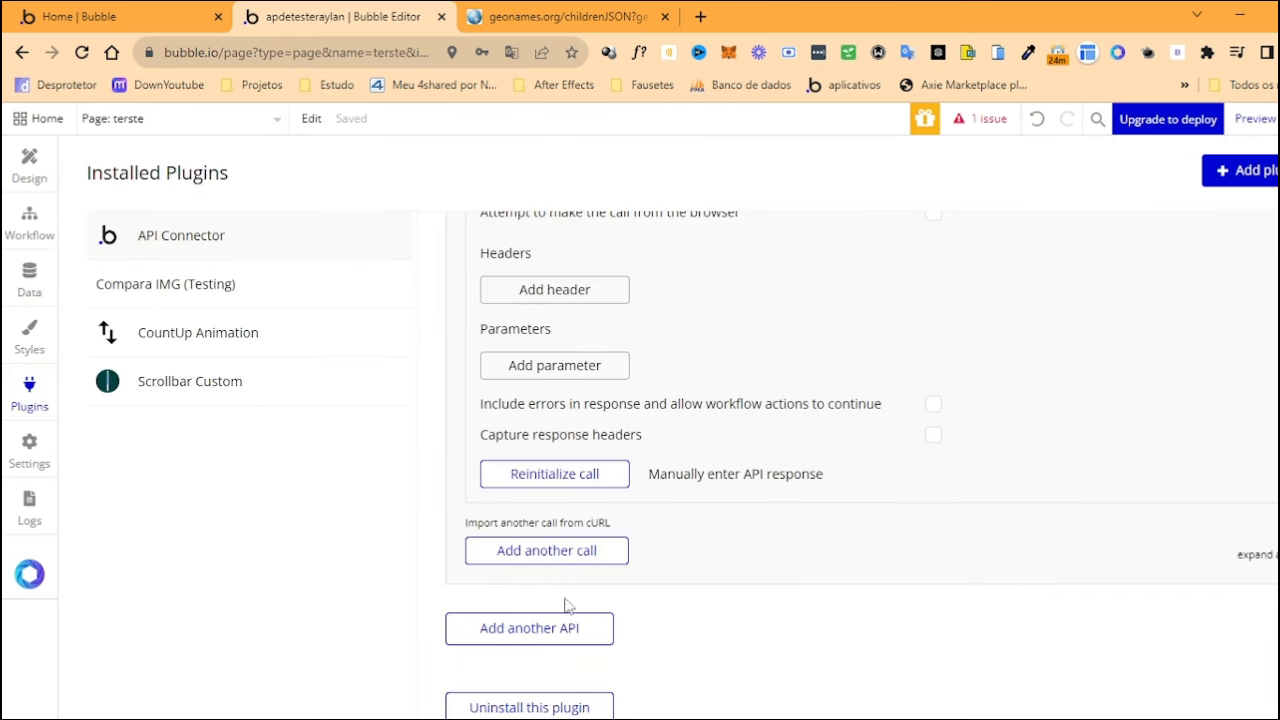
pyautogui.click(553, 482)
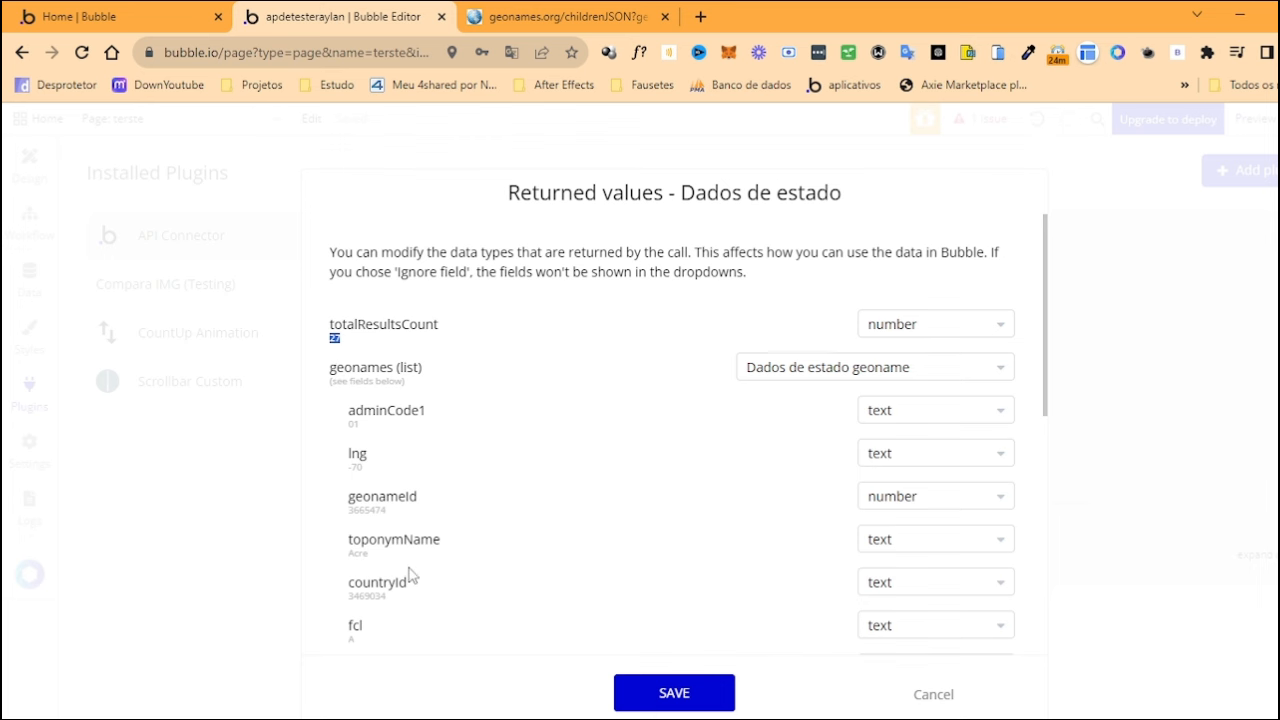
pyautogui.scroll(-5, 409, 575)
pyautogui.click(365, 622)
pyautogui.scroll(-4, 440, 480)
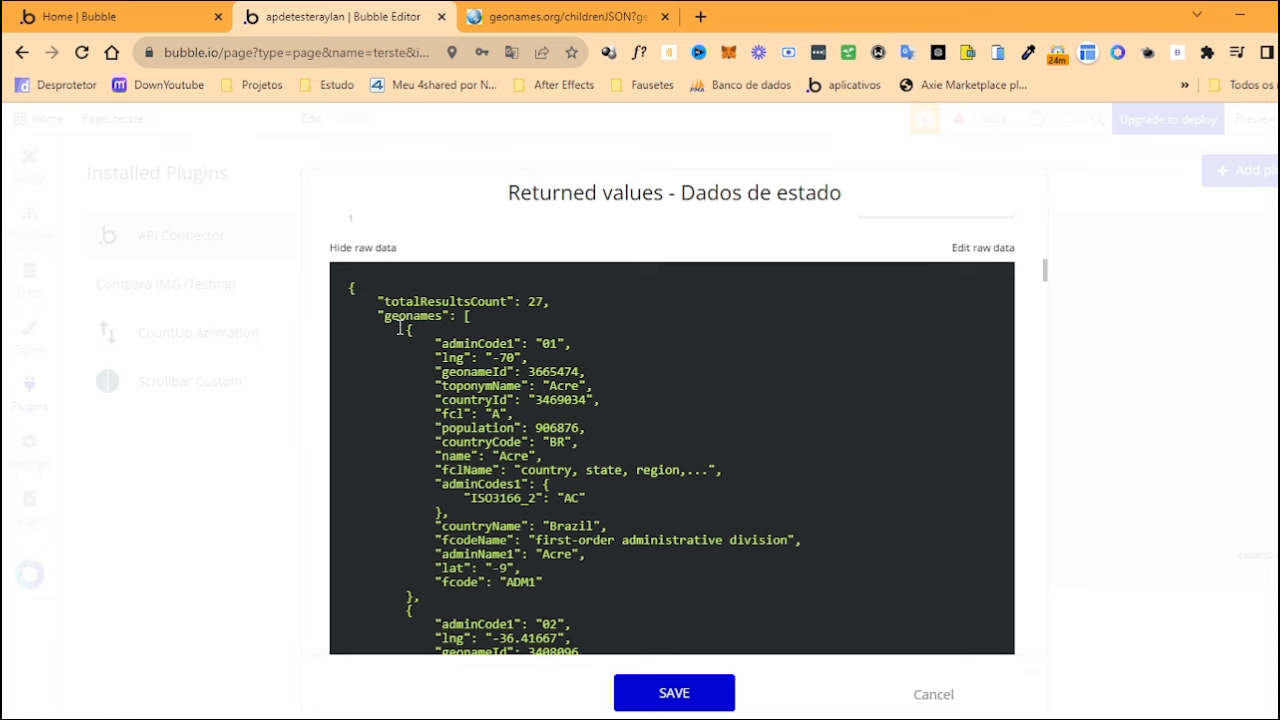
pyautogui.moveTo(374, 314); pyautogui.dragTo(594, 600)
pyautogui.click(939, 699)
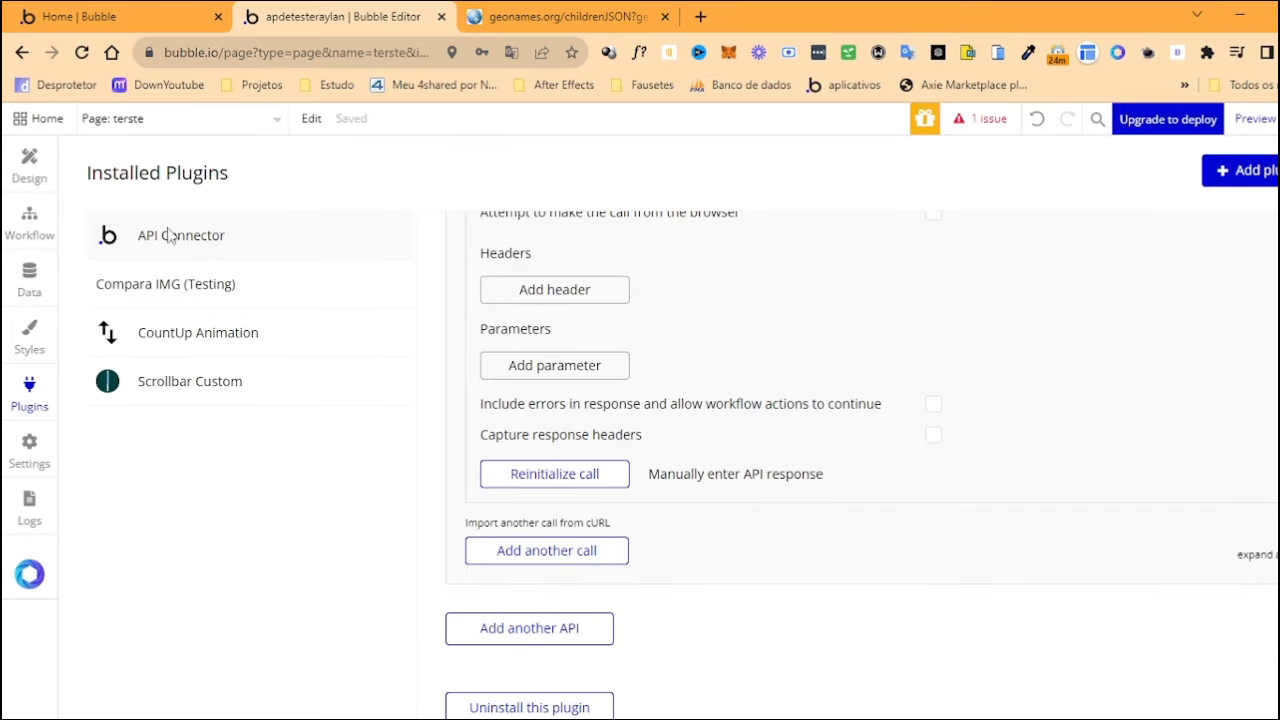
pyautogui.click(38, 230)
pyautogui.click(33, 172)
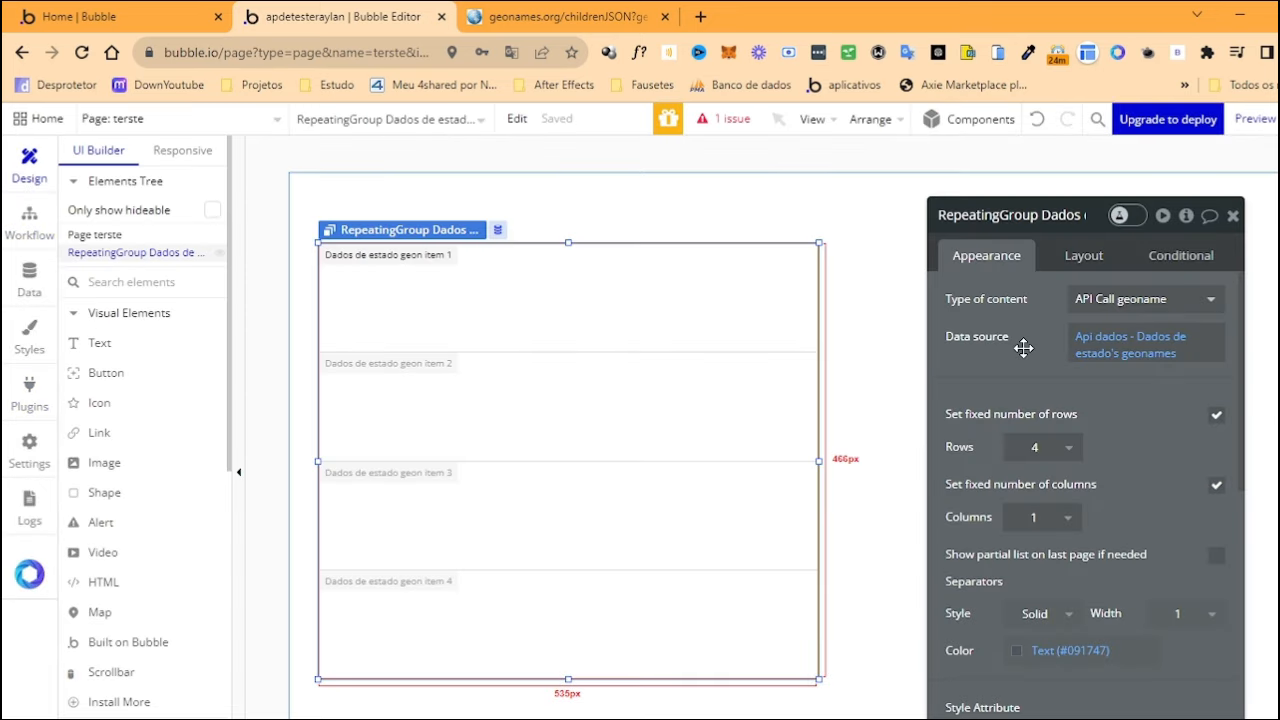
# Try the totalResultsCount and raw body text fields of Dados de estado in the repeating group's data source
pyautogui.click(1150, 353)
pyautogui.click(1150, 430)
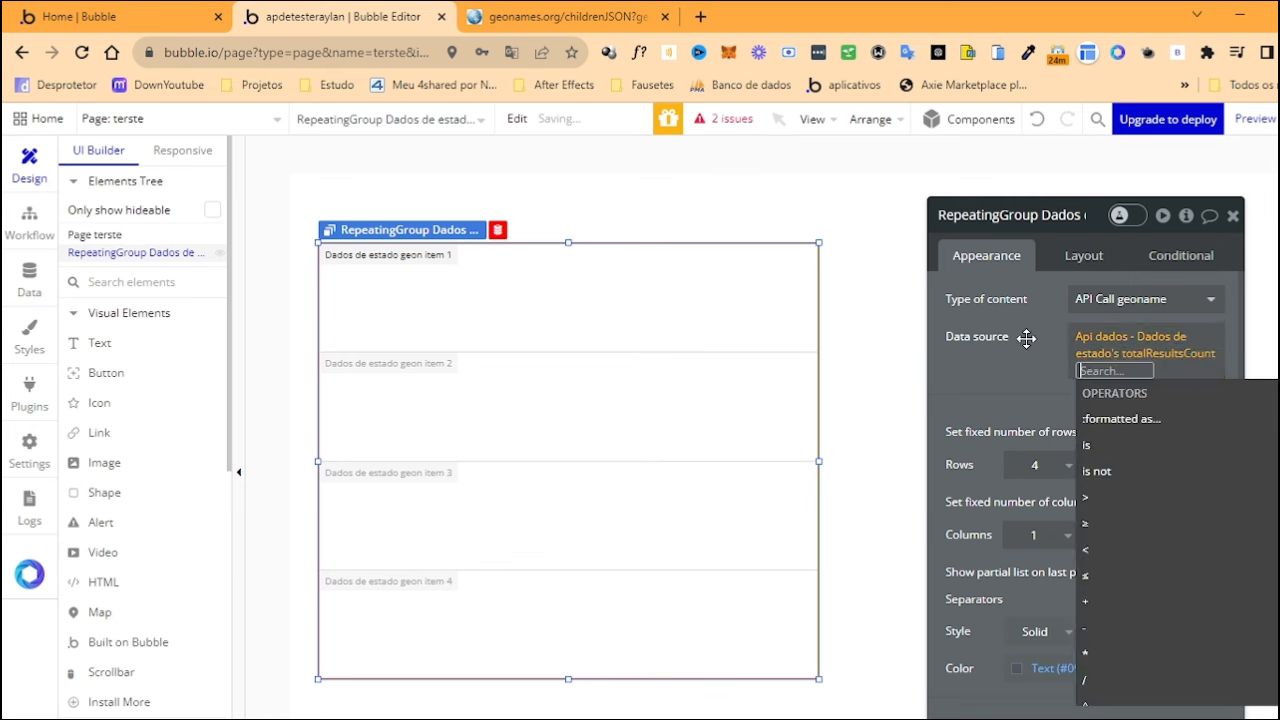
pyautogui.click(1032, 342)
pyautogui.click(1165, 375)
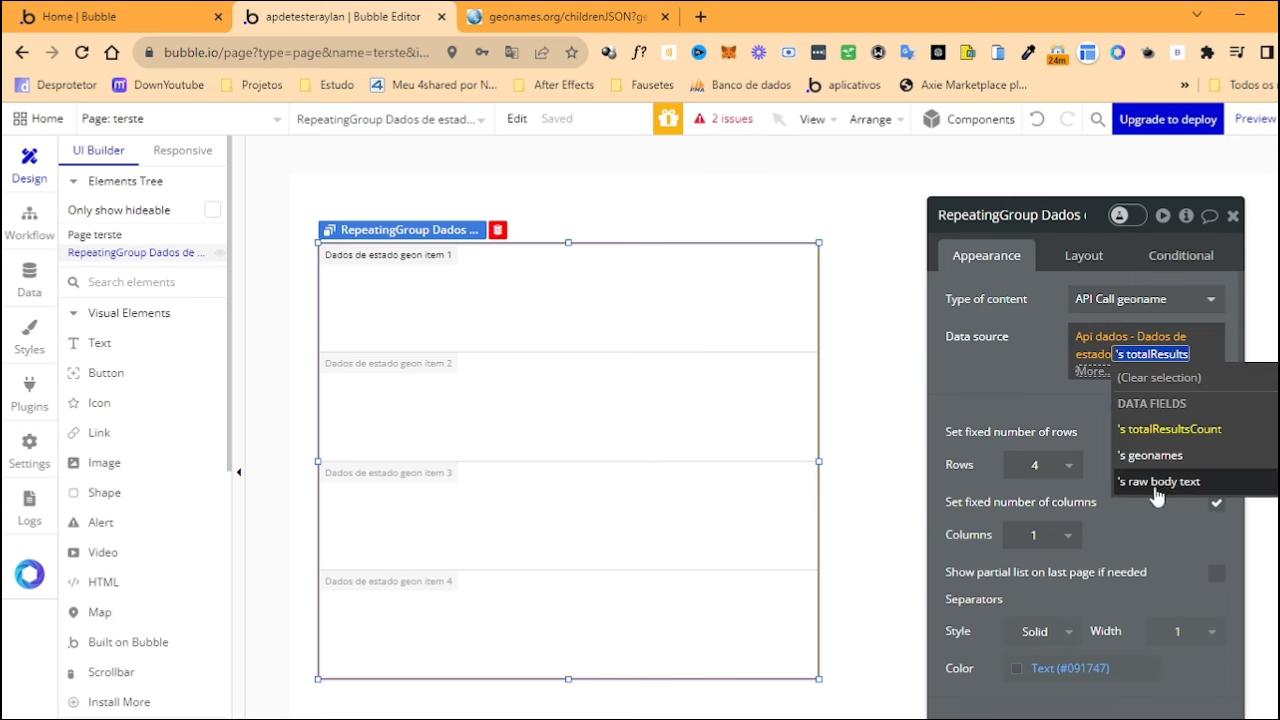
pyautogui.click(1157, 481)
pyautogui.click(1040, 345)
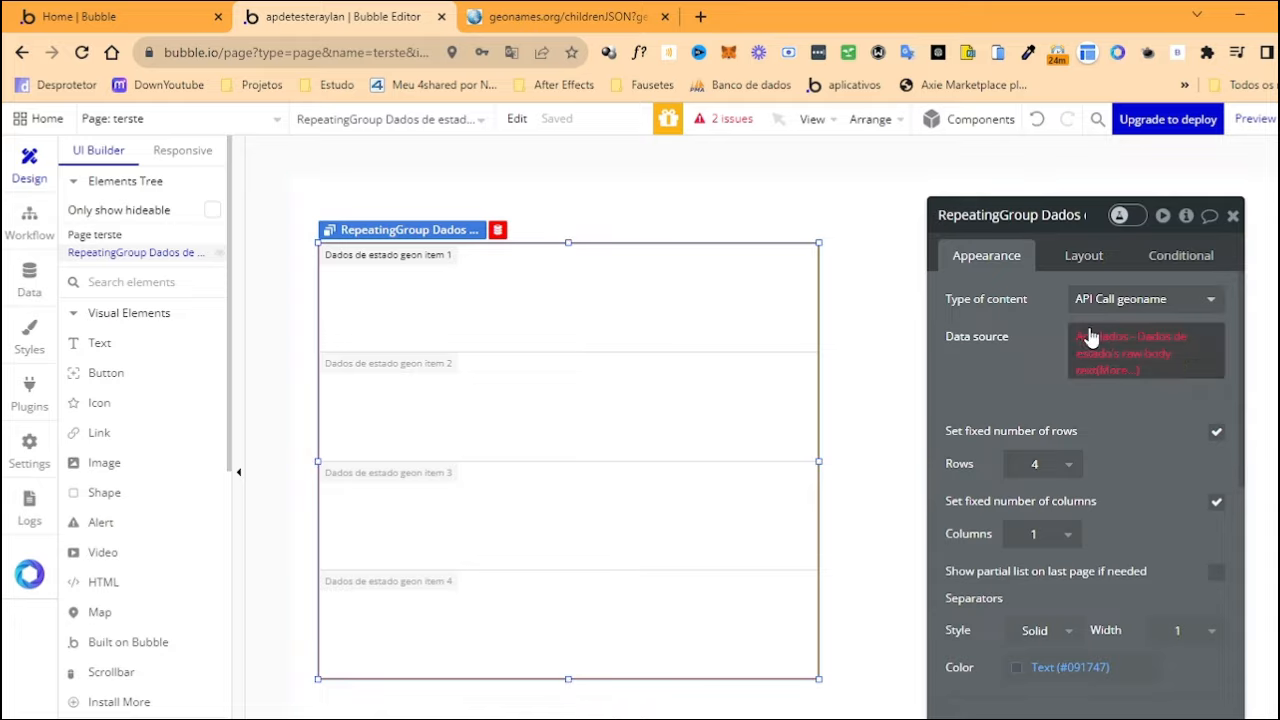
# Review the GeoNames JSON response in the browser and set the repeating group's data source to Dados de estado's geonames
pyautogui.click(562, 16)
pyautogui.scroll(-2, 577, 436)
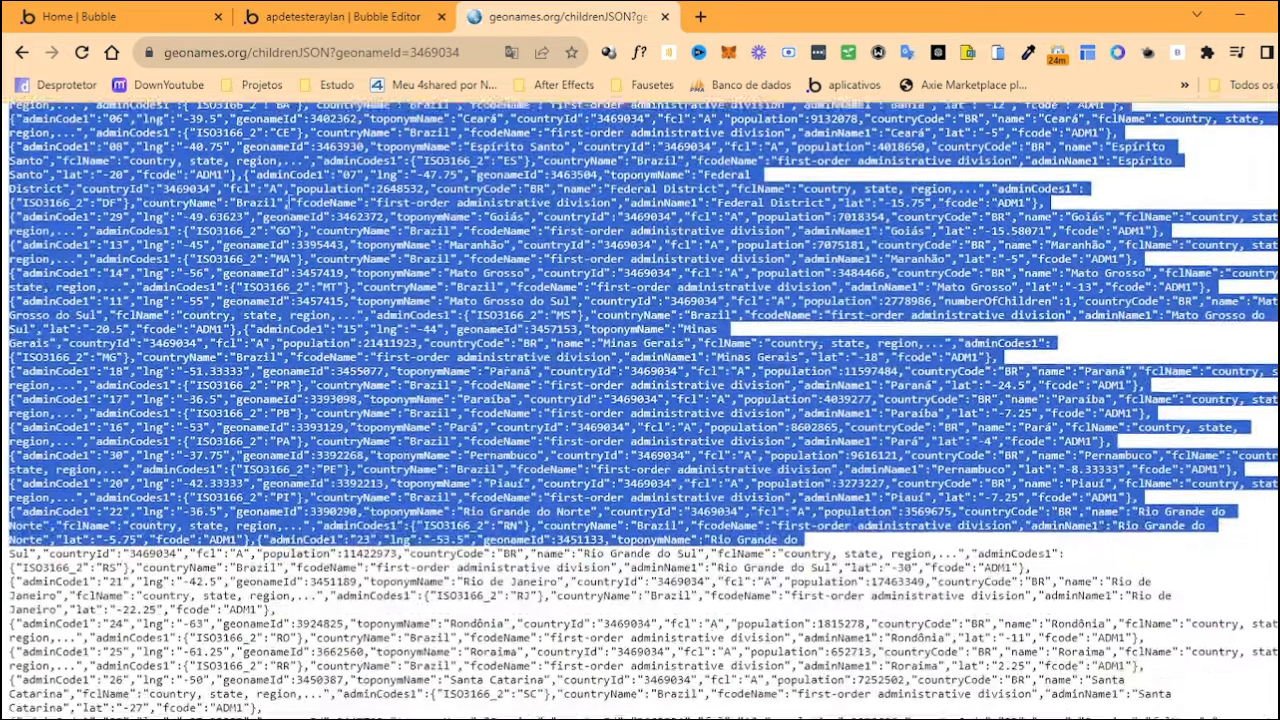
pyautogui.scroll(3, 577, 436)
pyautogui.click(287, 11)
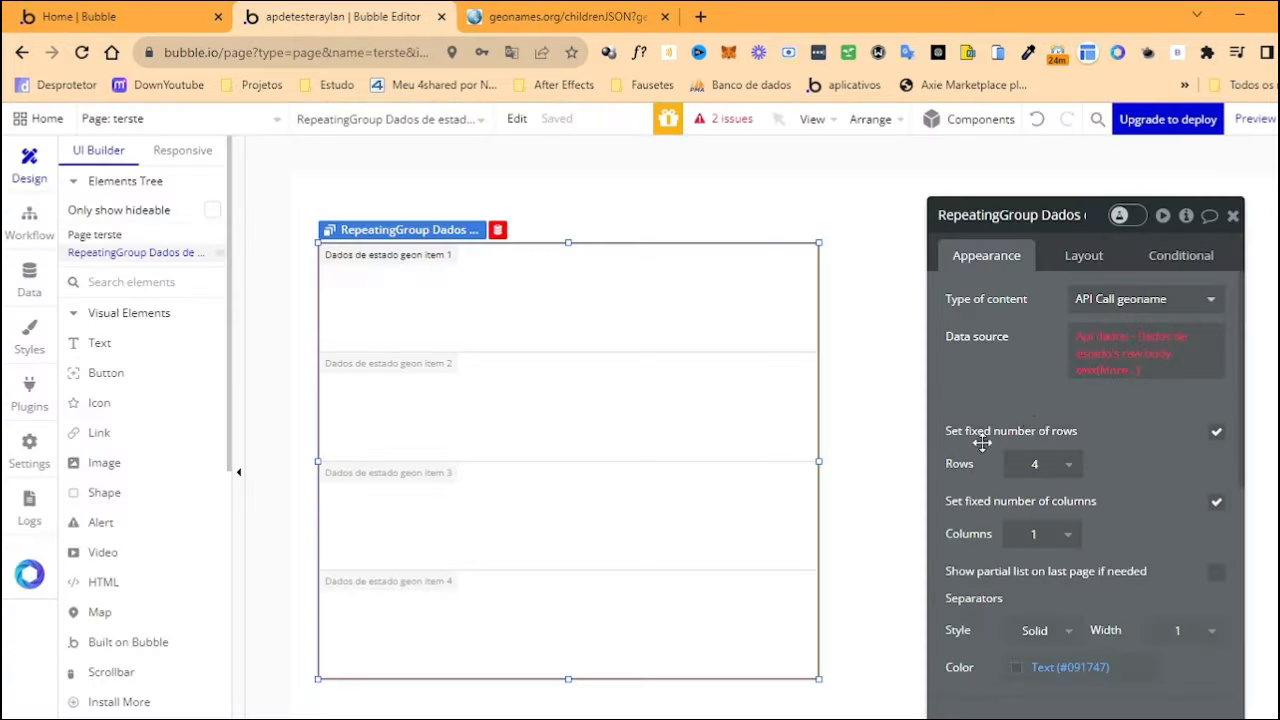
pyautogui.click(1150, 354)
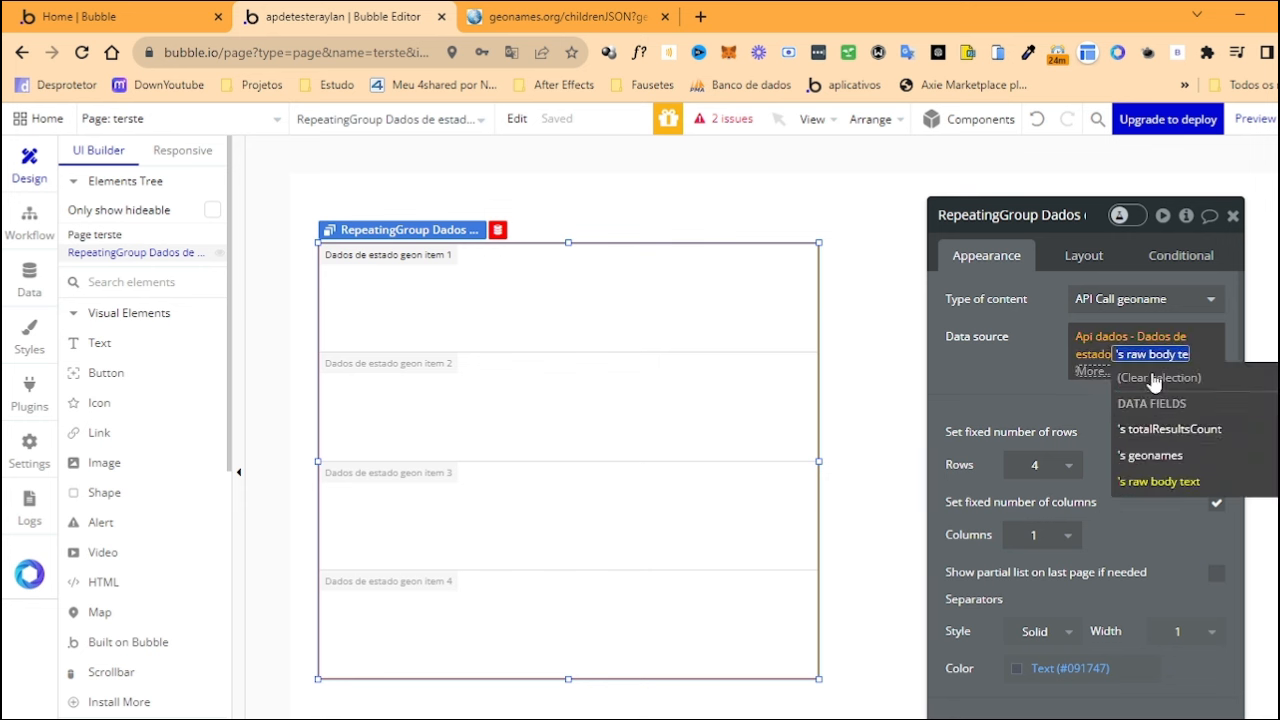
pyautogui.click(1165, 458)
pyautogui.click(1030, 345)
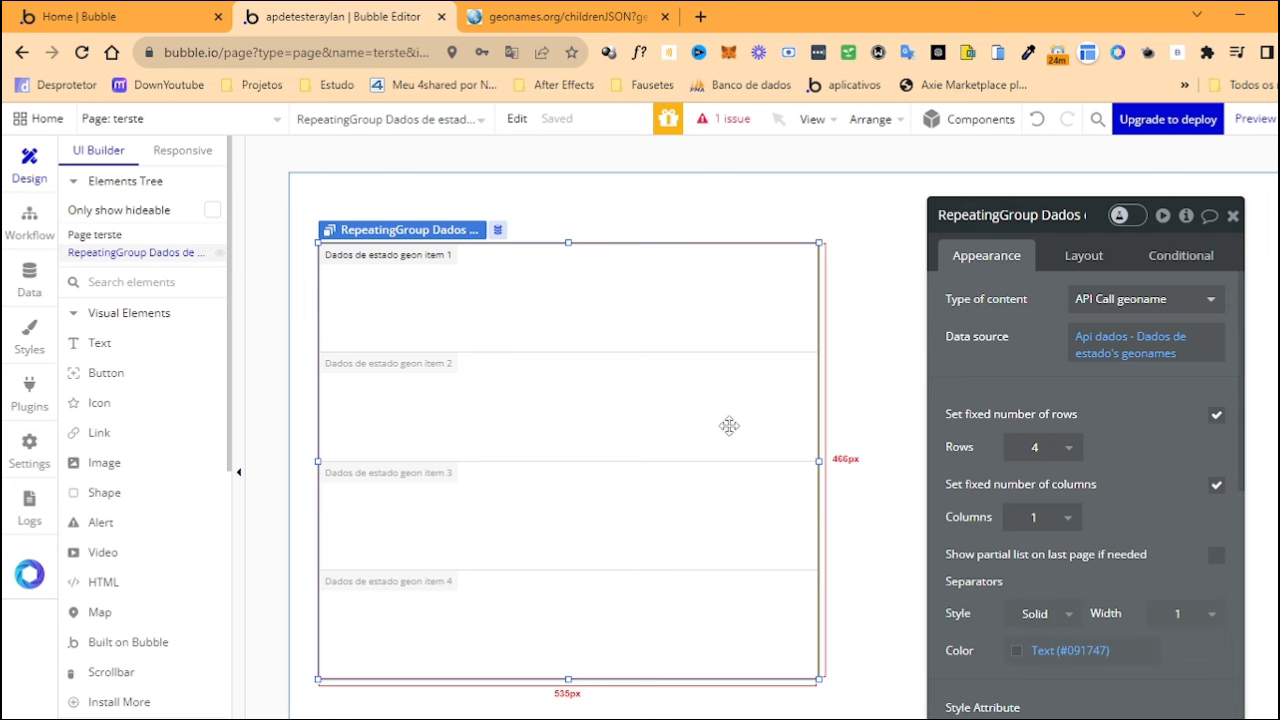
# Widen the repeating group to about 629 px and add a text element inside its first cell
pyautogui.moveTo(818, 461); pyautogui.dragTo(924, 466)
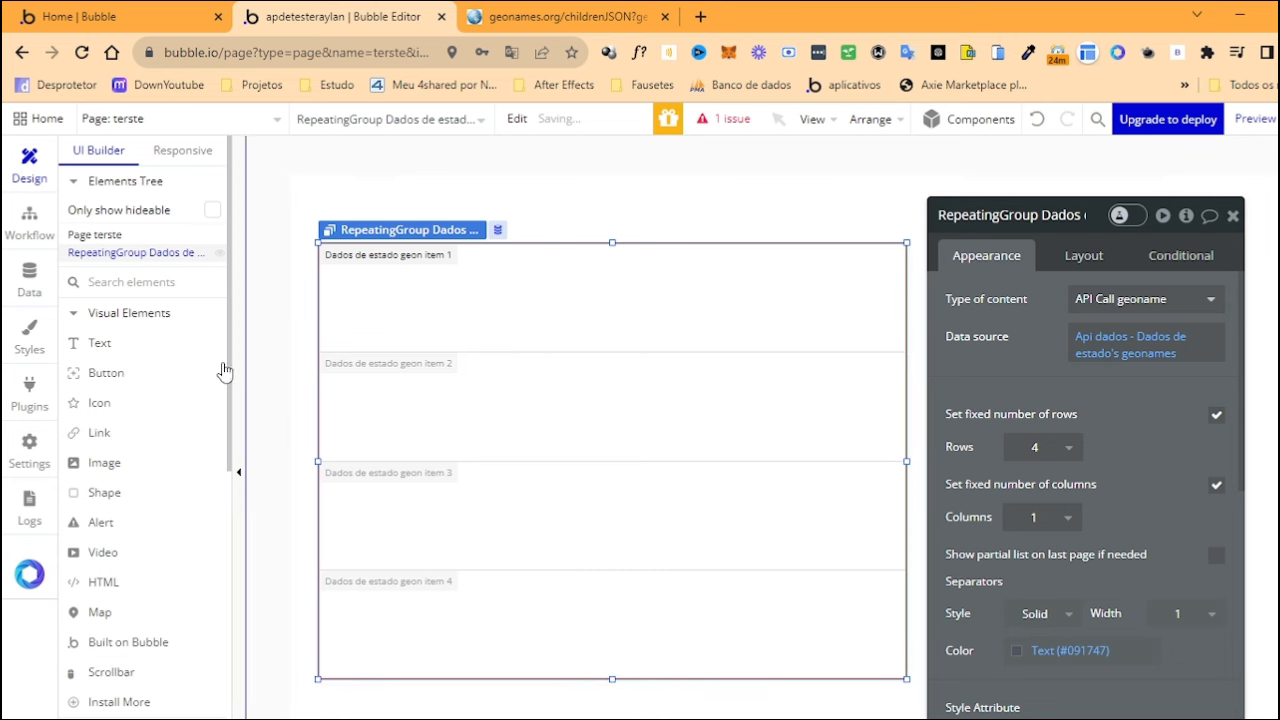
pyautogui.click(99, 343)
pyautogui.moveTo(339, 288); pyautogui.dragTo(438, 337)
pyautogui.click(489, 434)
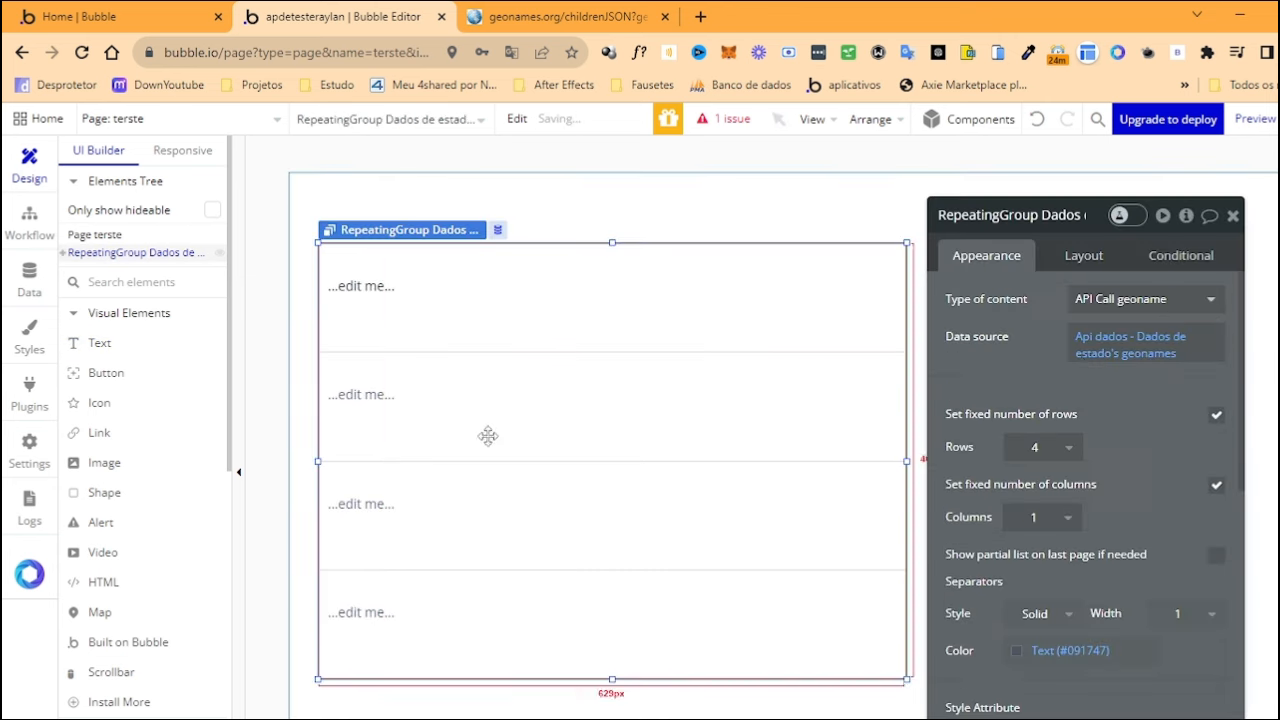
# Turn off the repeating group's fixed number of rows and fit the text element, about 224 by 22 px, into the first cell
pyautogui.click(1215, 414)
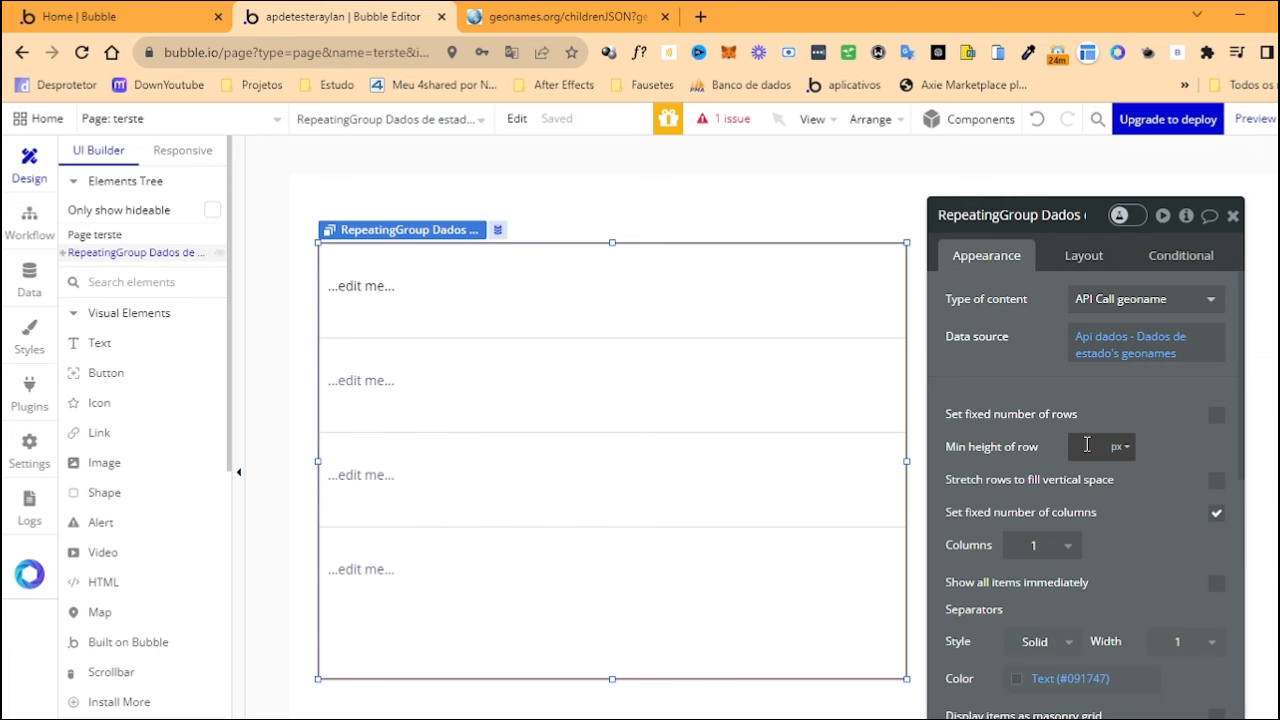
pyautogui.click(395, 294)
pyautogui.moveTo(431, 300); pyautogui.dragTo(500, 294)
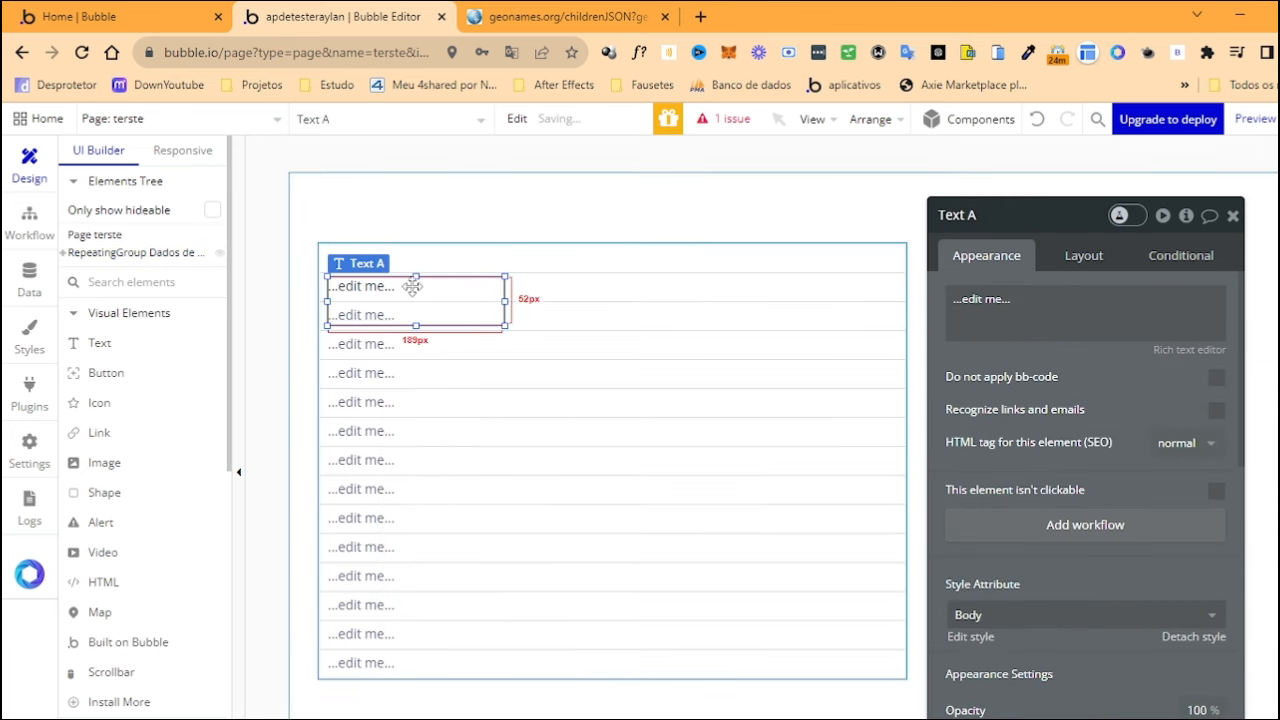
pyautogui.moveTo(414, 286); pyautogui.dragTo(424, 271)
pyautogui.moveTo(504, 261); pyautogui.dragTo(537, 261)
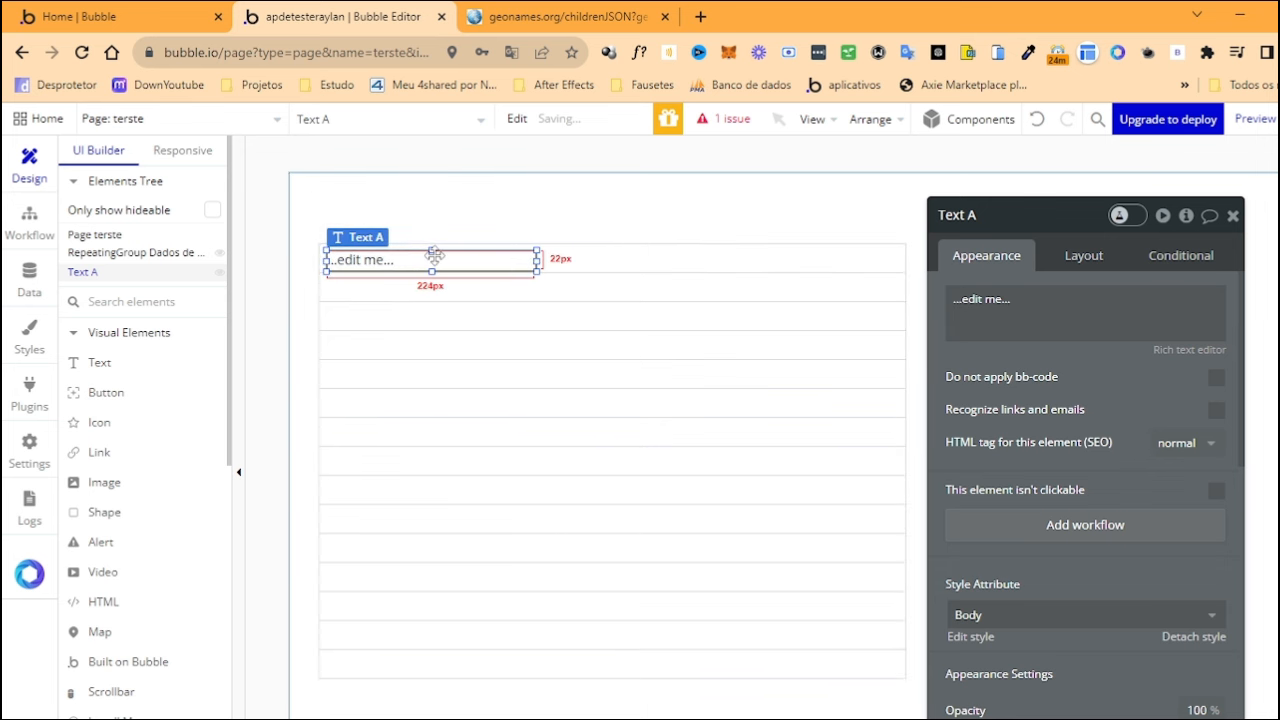
pyautogui.moveTo(434, 255); pyautogui.dragTo(380, 258)
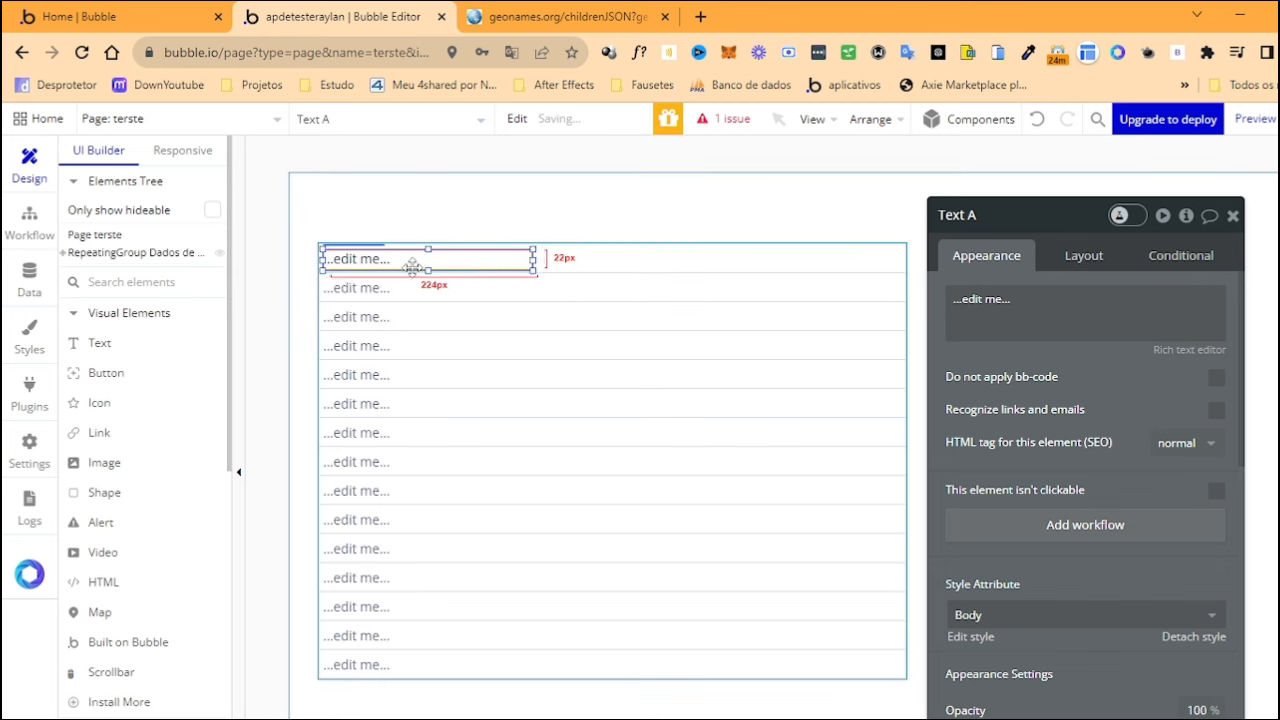
# Replace the text element's placeholder with the dynamic value Current cell's Dados de estado geoname's name
pyautogui.tripleClick(1082, 305)
pyautogui.click(1250, 298)
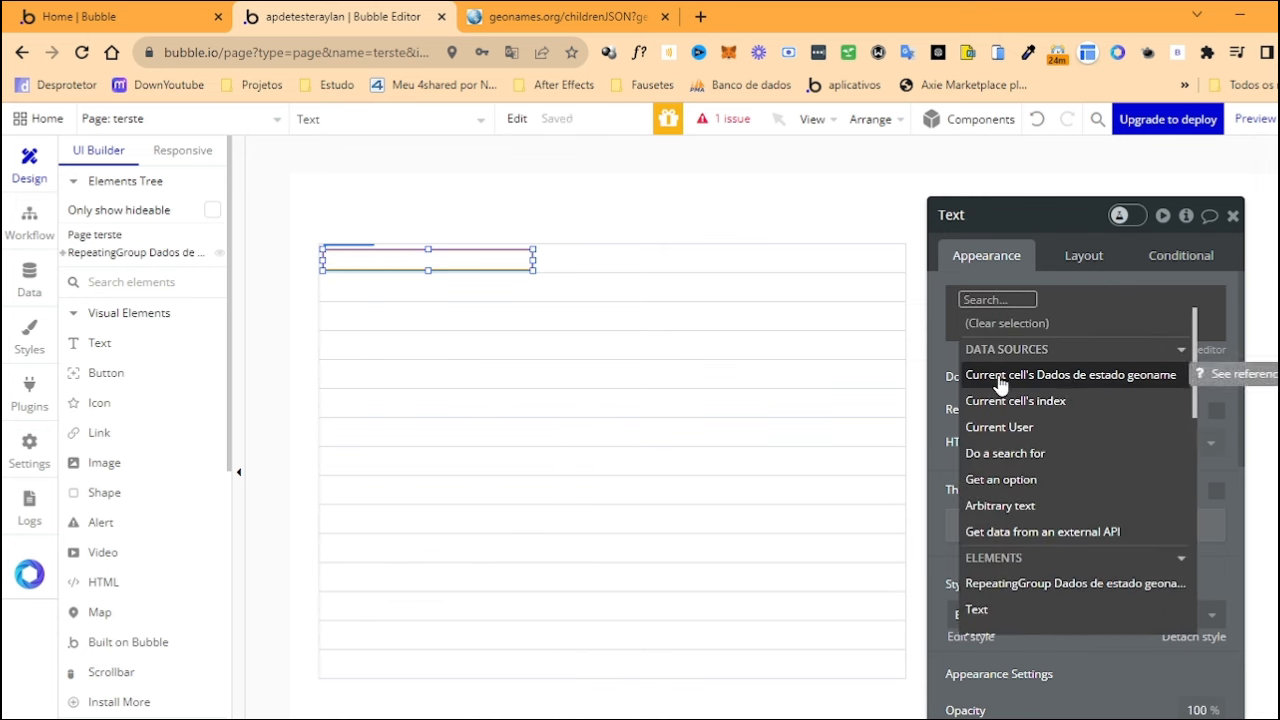
pyautogui.click(1030, 380)
pyautogui.click(988, 416)
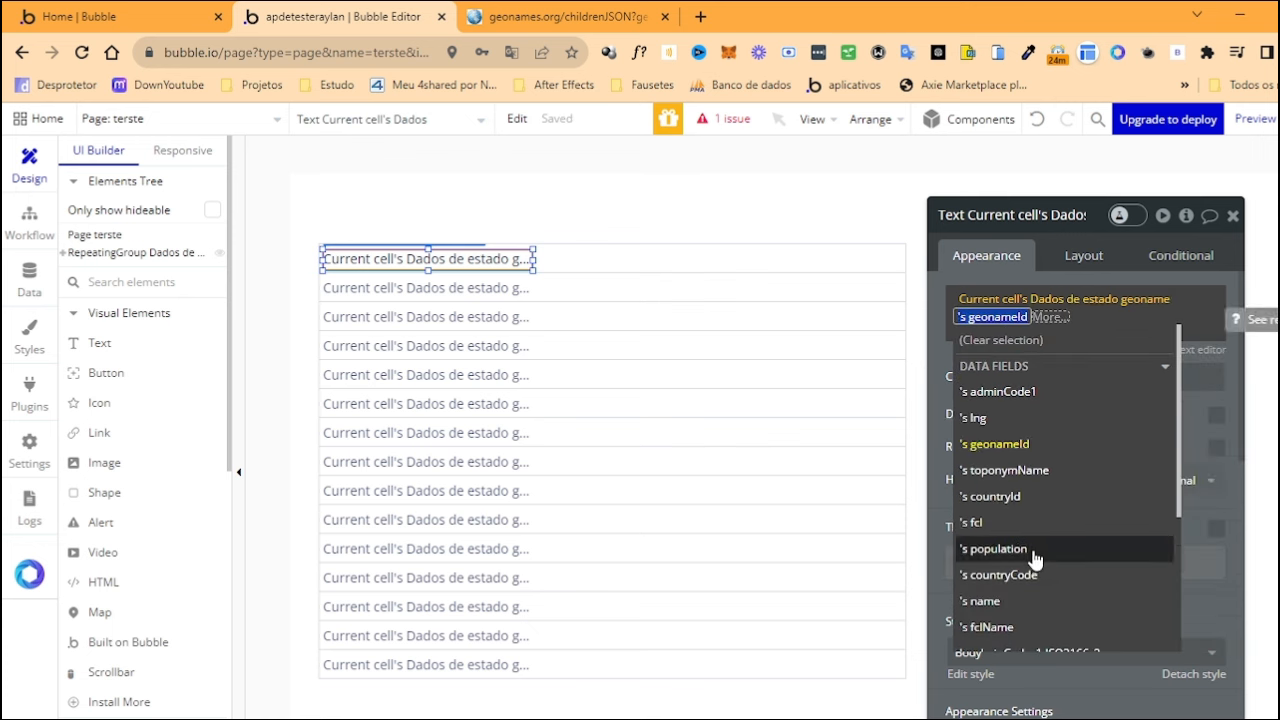
pyautogui.click(1028, 602)
pyautogui.click(931, 369)
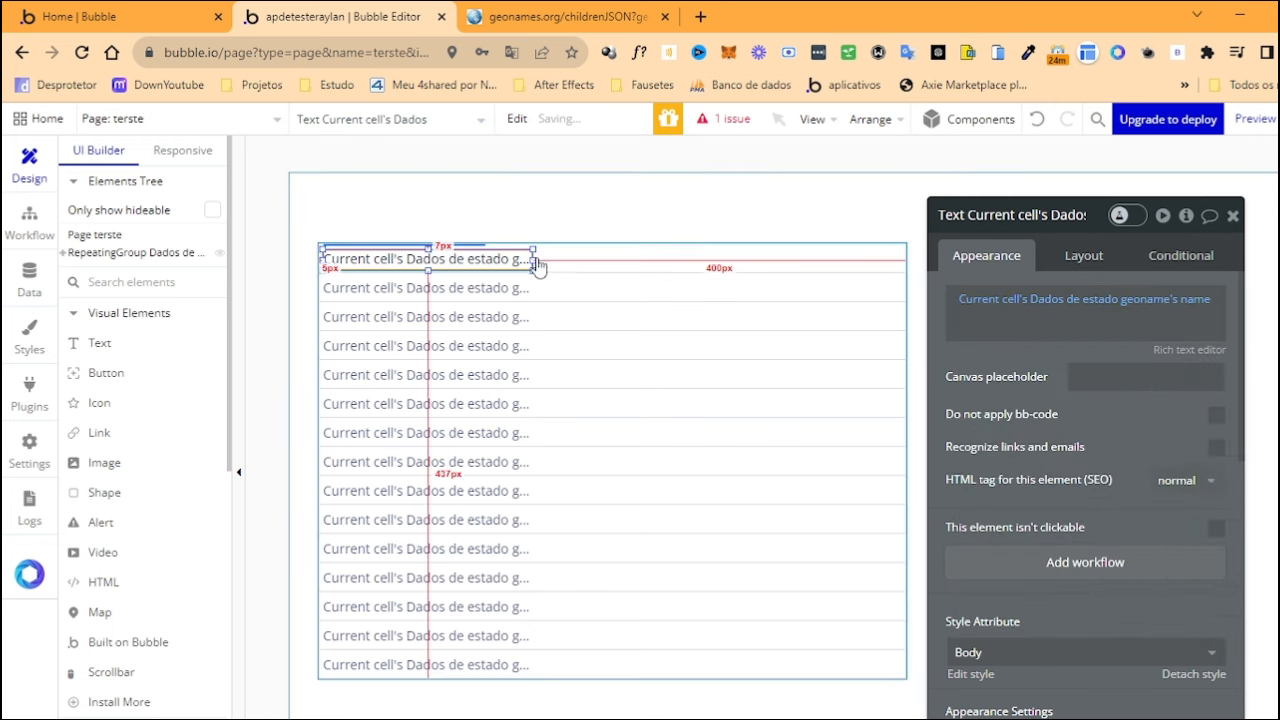
# Widen the name text to about 270 px and place a copy of it beside it in the repeating group's first cell
pyautogui.moveTo(533, 259); pyautogui.dragTo(791, 251)
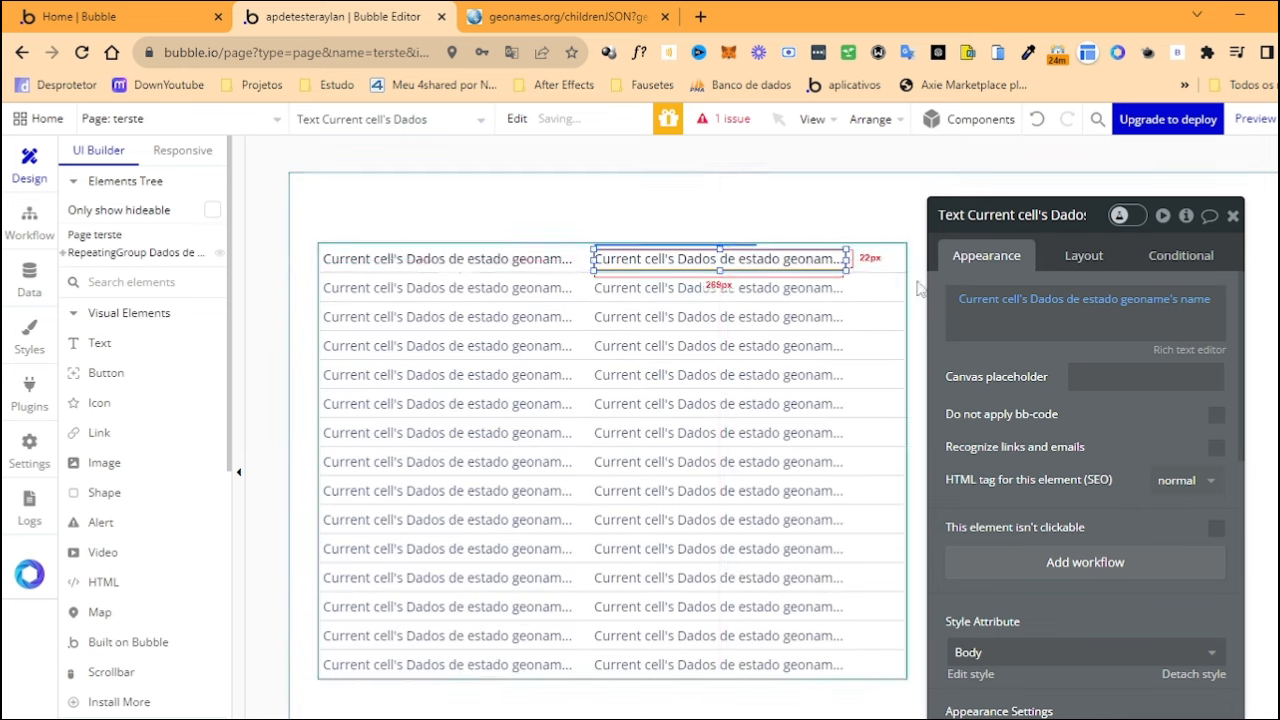
pyautogui.click(1195, 299)
pyautogui.scroll(-2, 1080, 505)
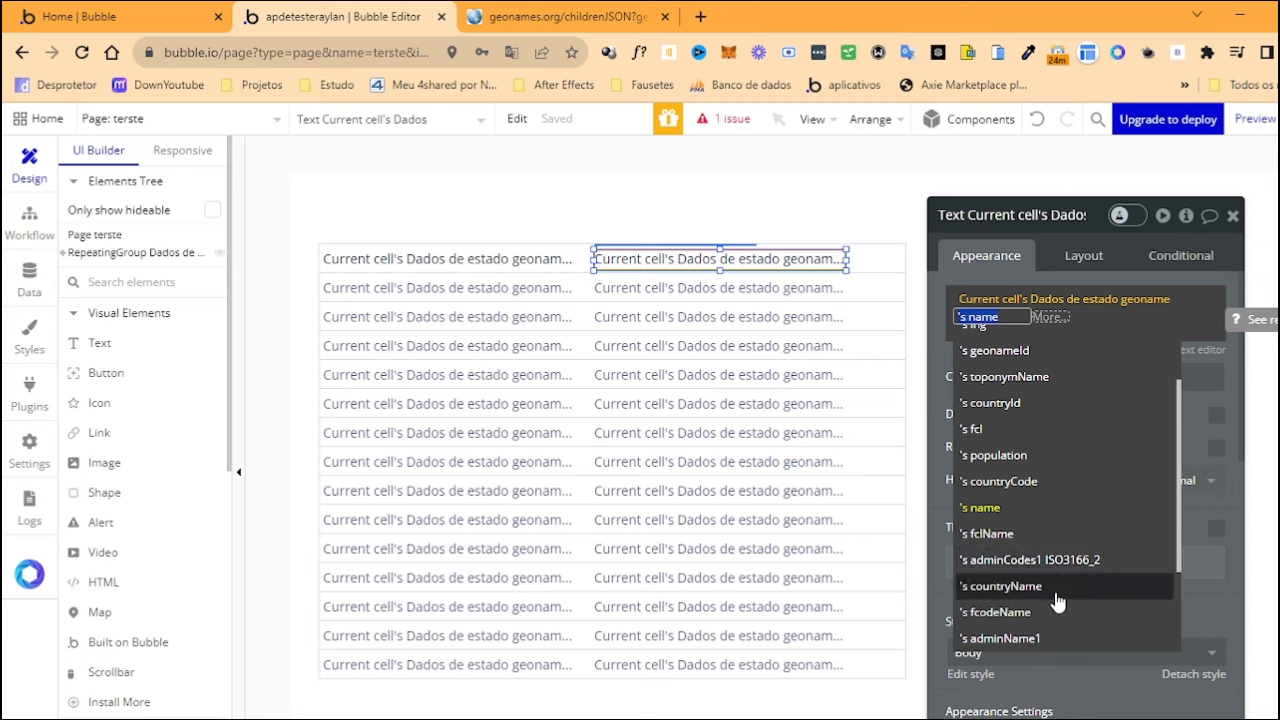
# Examine the fields available for the Acre entry in the GeoNames JSON response, including its population
pyautogui.click(565, 16)
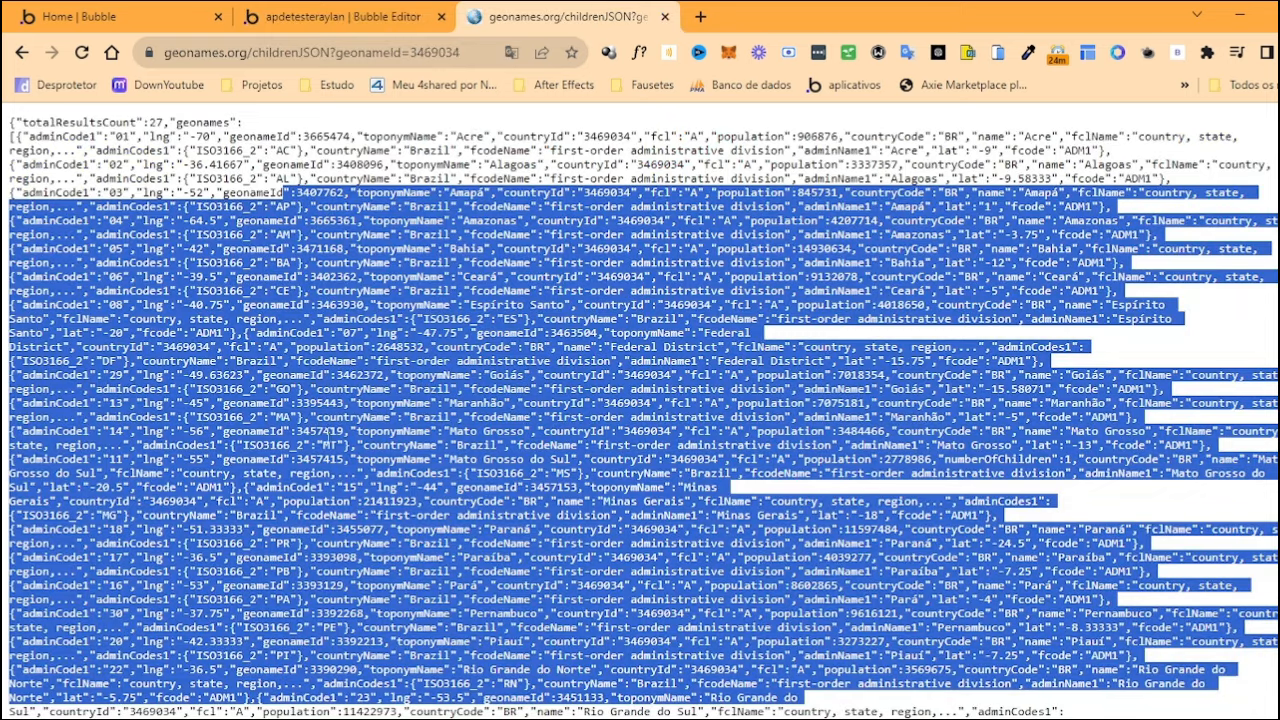
pyautogui.click(311, 366)
pyautogui.moveTo(65, 136); pyautogui.dragTo(286, 136)
pyautogui.click(286, 136)
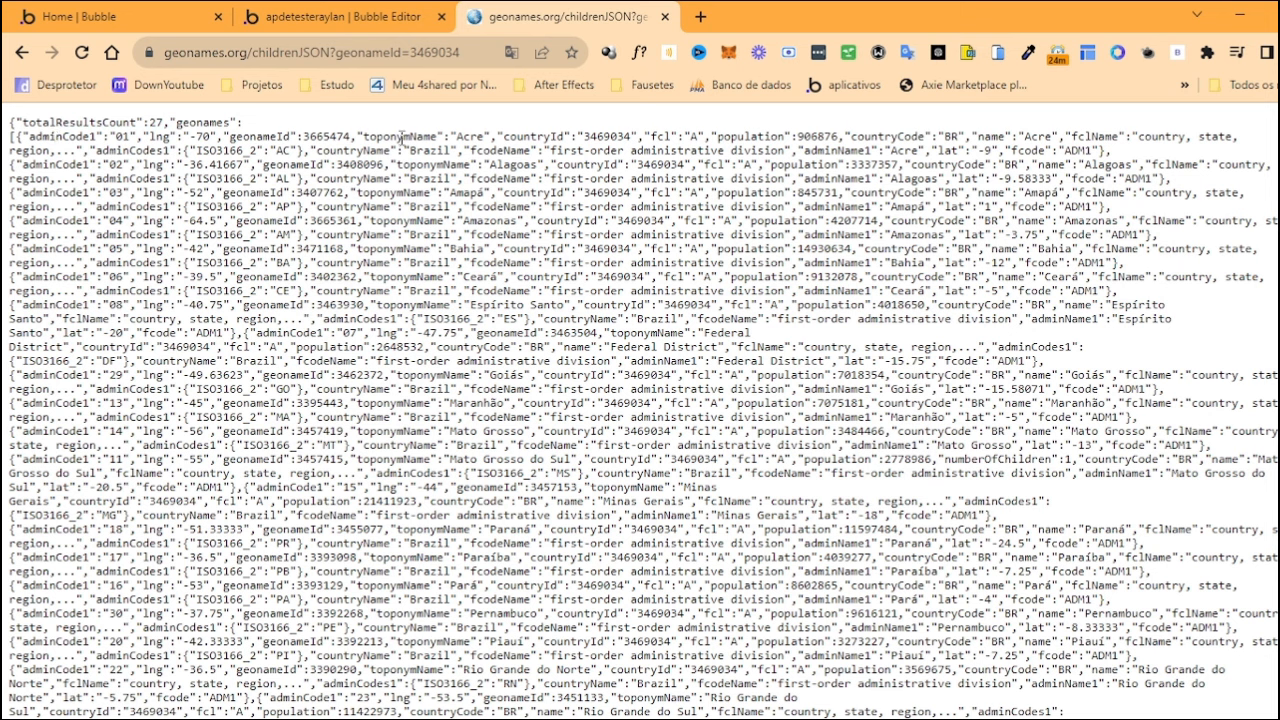
pyautogui.moveTo(568, 137); pyautogui.dragTo(584, 137)
pyautogui.moveTo(737, 137); pyautogui.dragTo(816, 137)
pyautogui.click(290, 12)
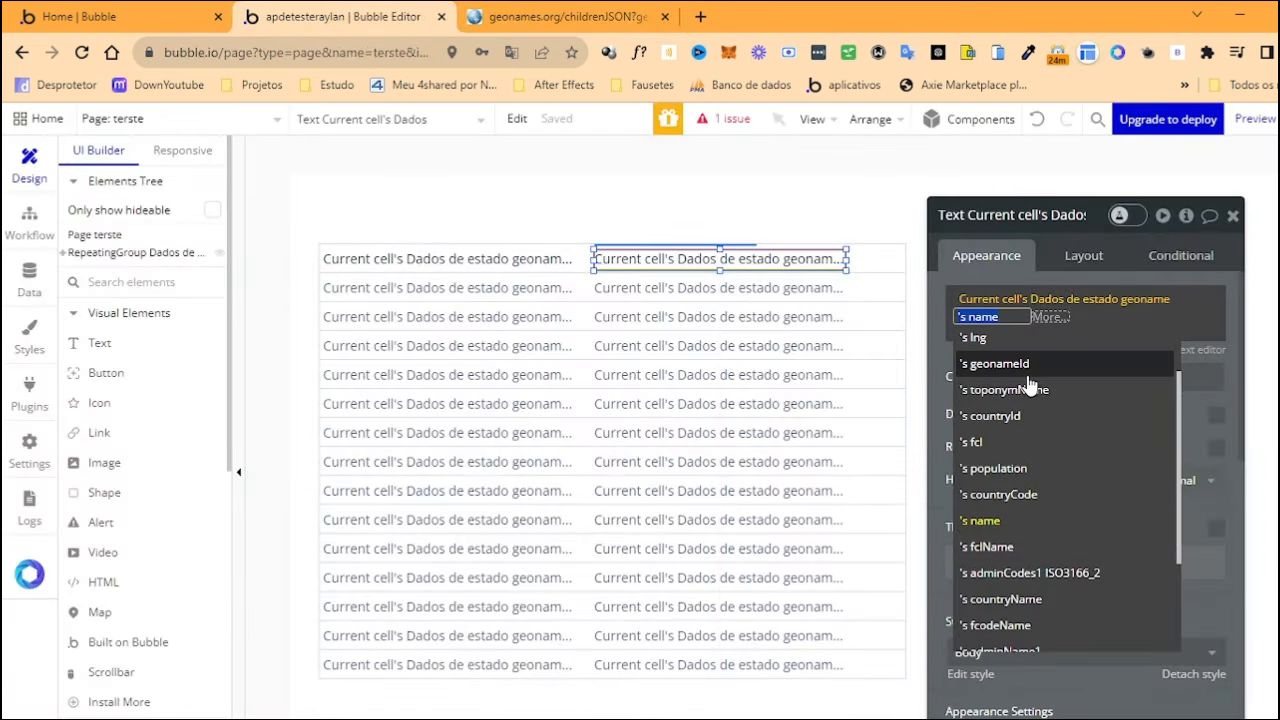
# Set the copied text's dynamic value to Current cell's Dados de estado geoname's population
pyautogui.write('po')
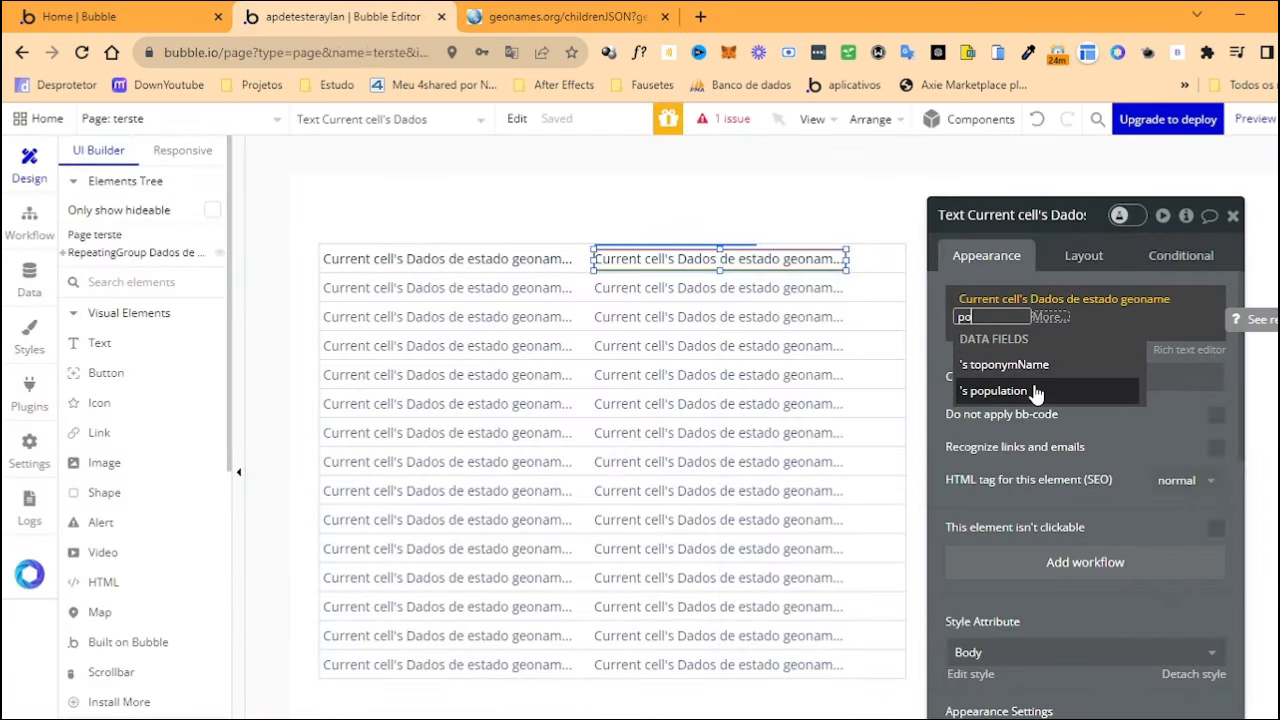
pyautogui.click(1028, 392)
pyautogui.click(980, 372)
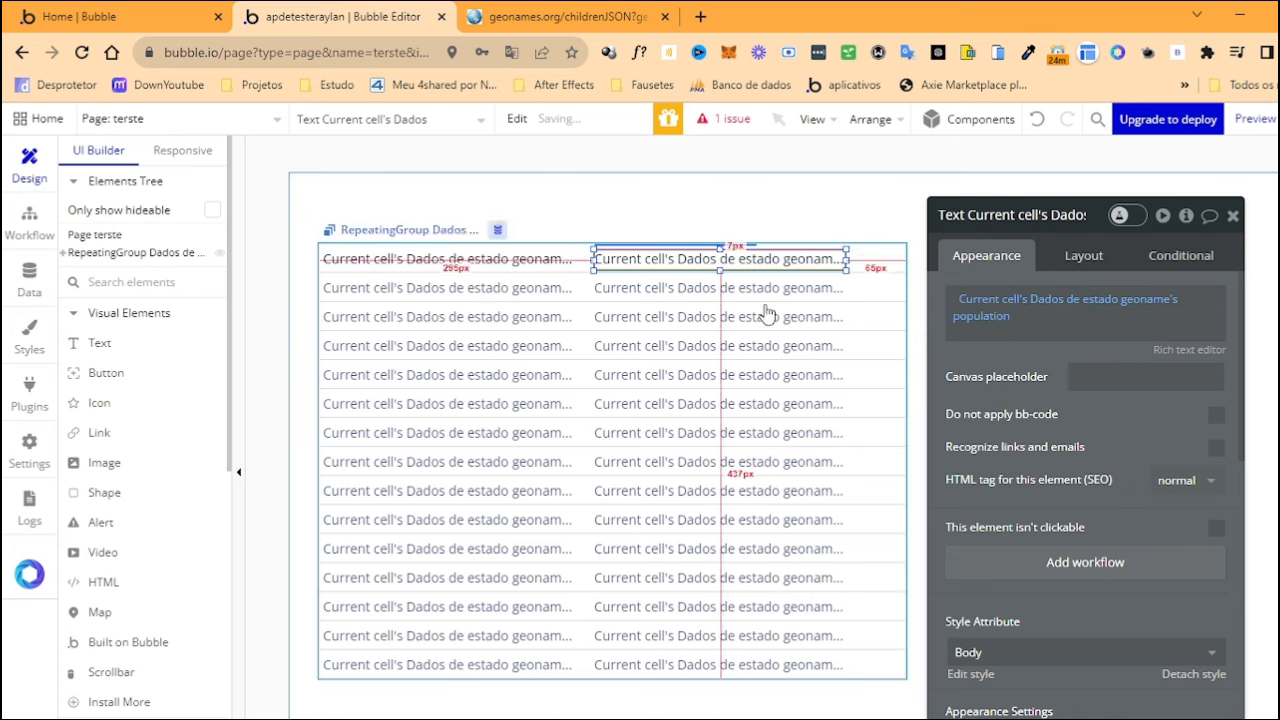
pyautogui.click(629, 352)
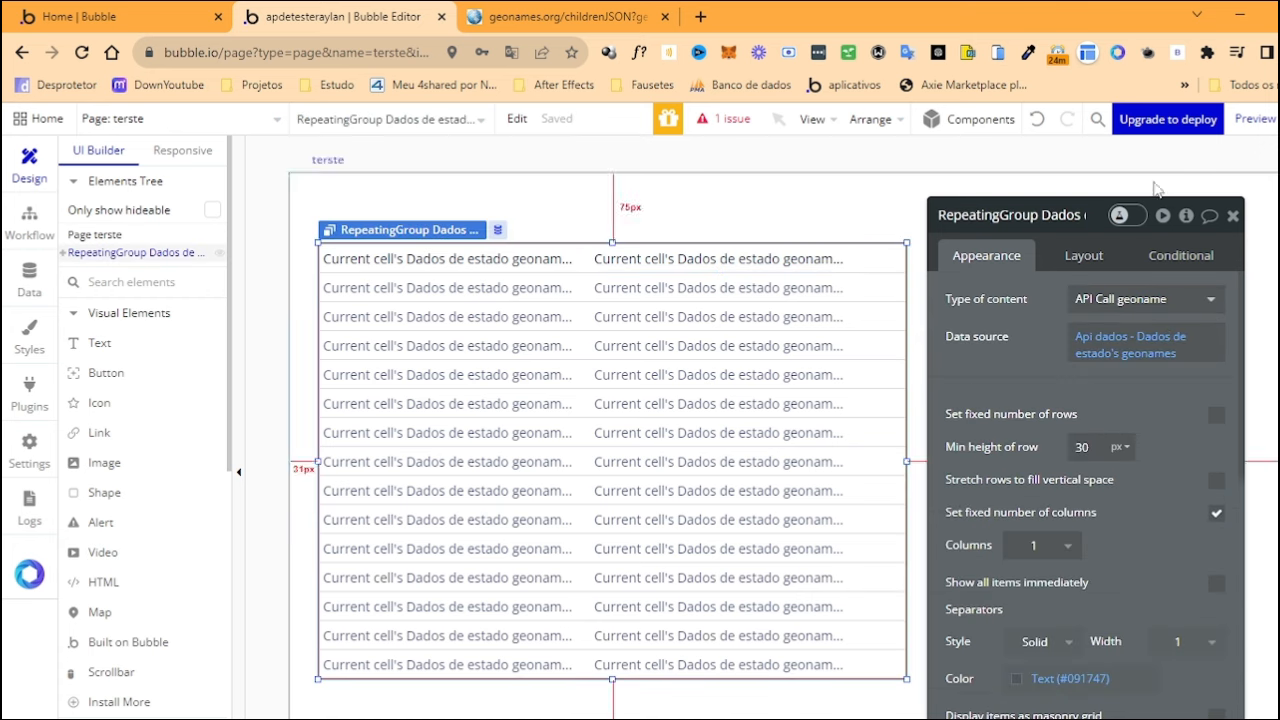
# Preview the page, continuing past the insecure-site warning, and check the state names and populations in the repeating group
pyautogui.click(1255, 118)
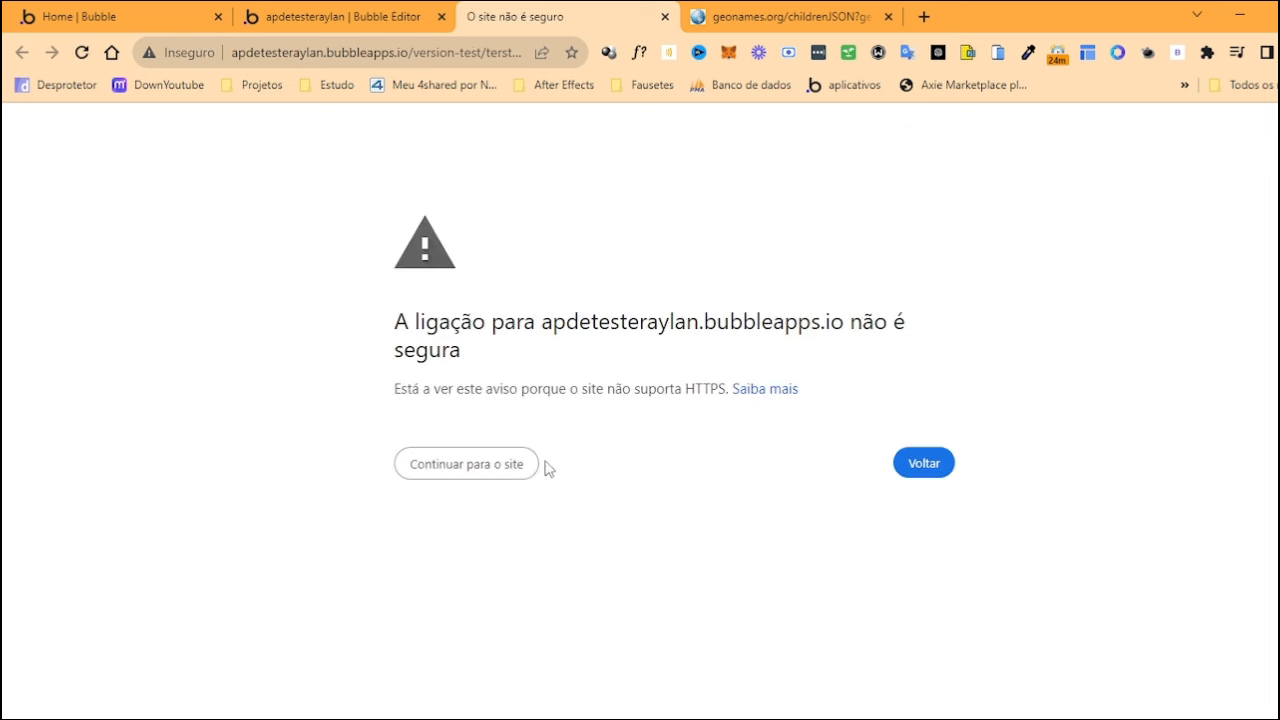
pyautogui.click(522, 464)
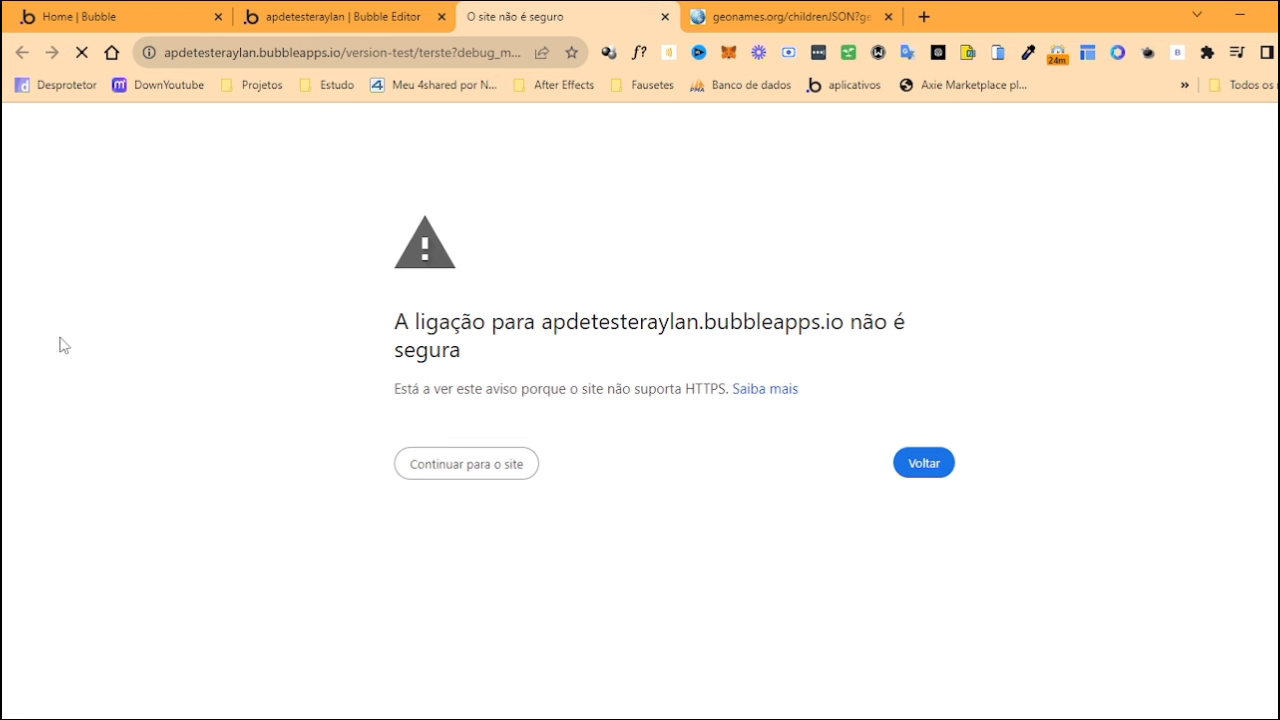
pyautogui.click(84, 52)
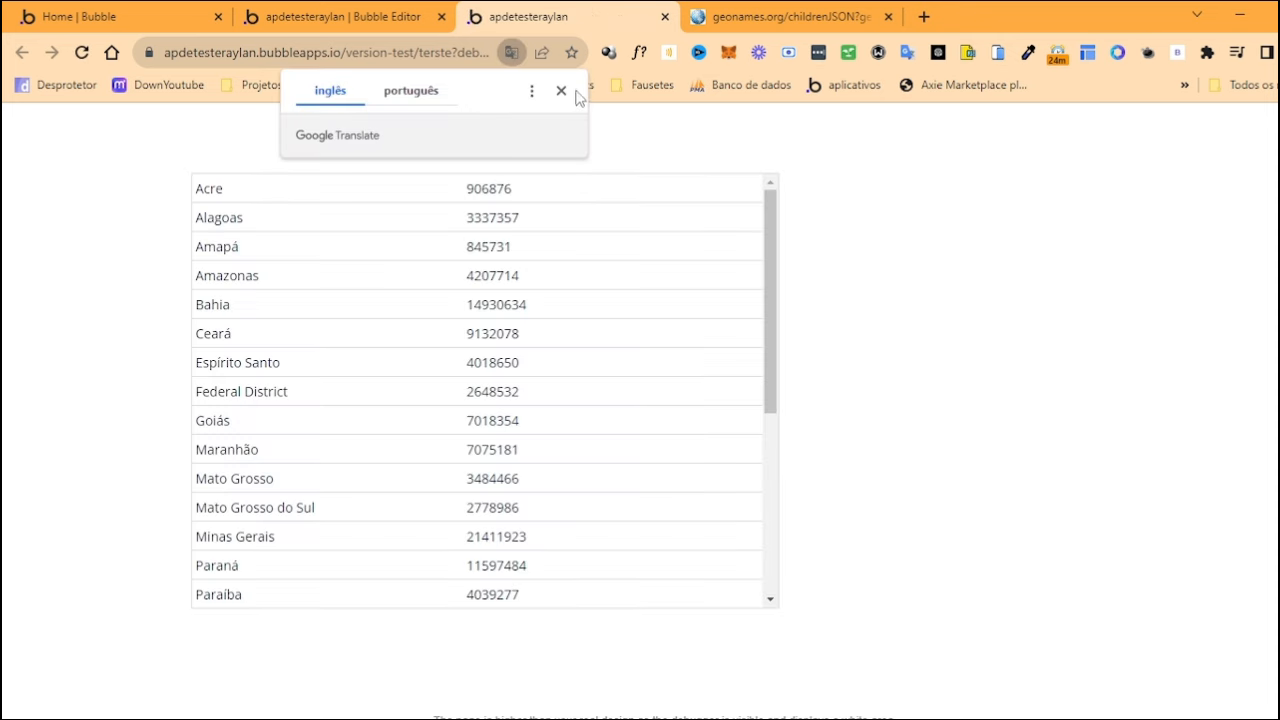
pyautogui.click(557, 91)
pyautogui.moveTo(466, 188); pyautogui.dragTo(520, 507)
pyautogui.moveTo(780, 337); pyautogui.dragTo(752, 290)
# In the Bubble editor, add a text element about 118 by 39 px directly below the repeating group
pyautogui.click(340, 16)
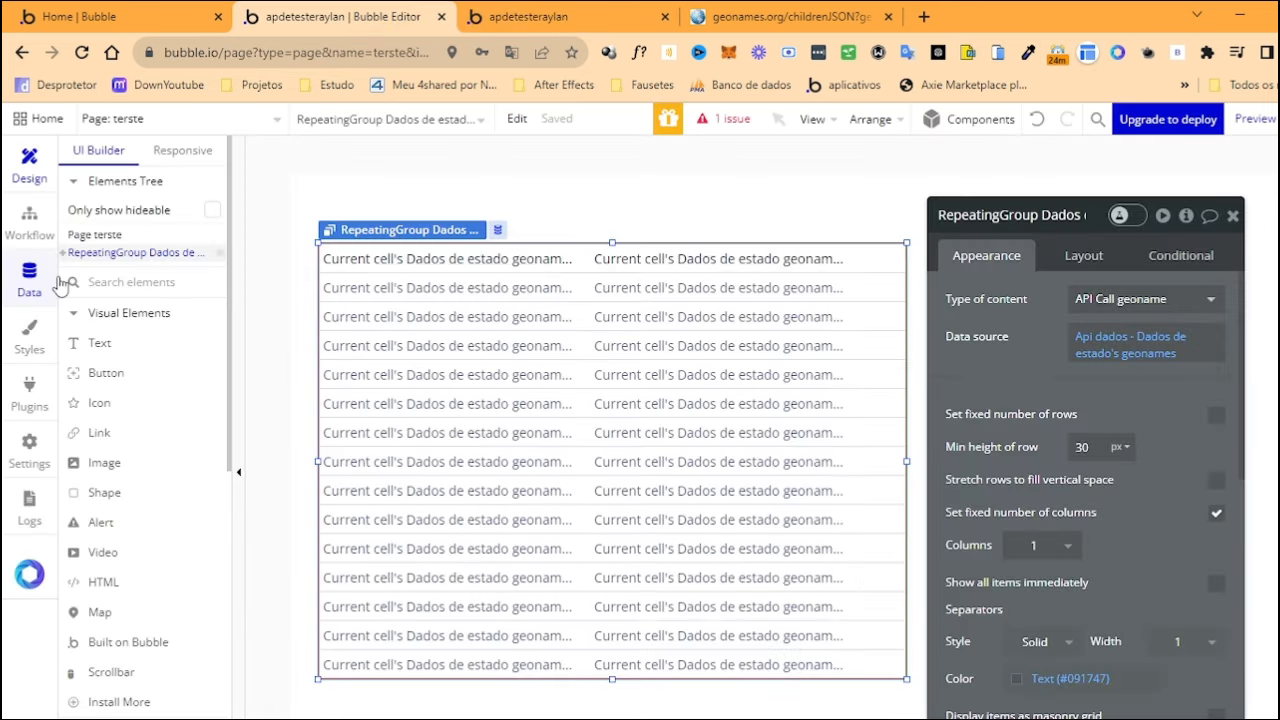
pyautogui.click(113, 345)
pyautogui.moveTo(323, 690); pyautogui.dragTo(434, 714)
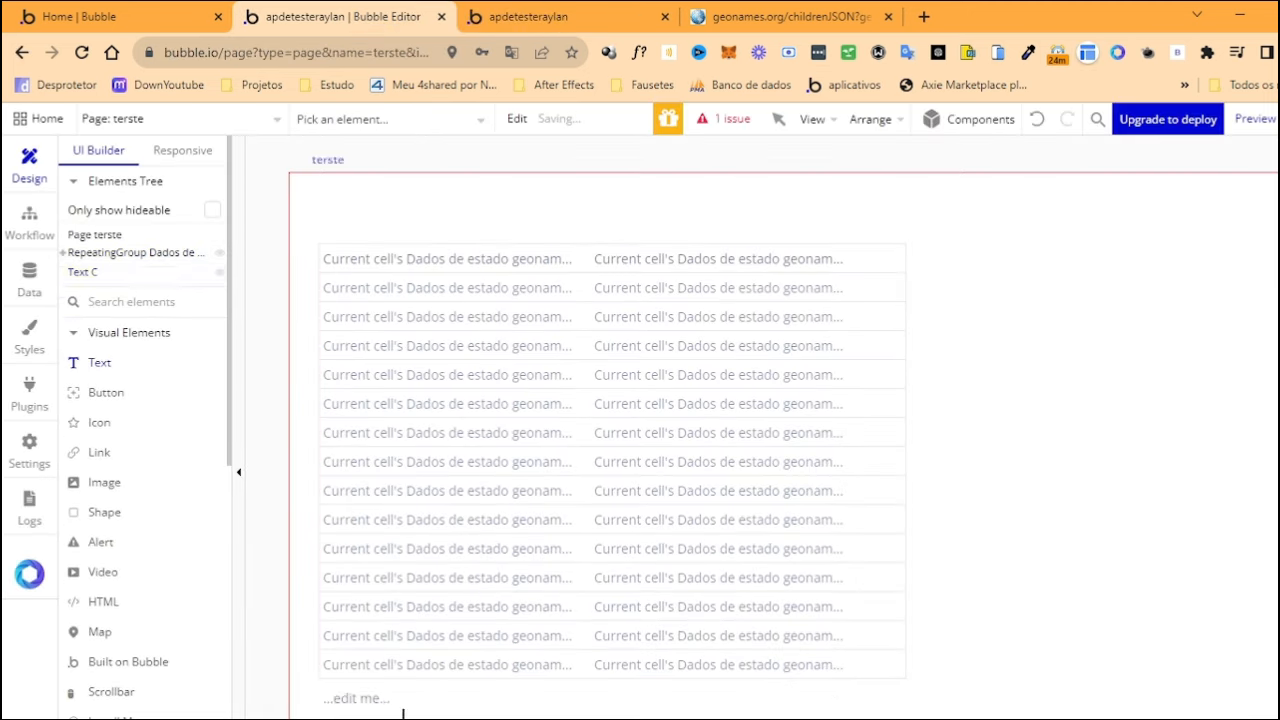
pyautogui.click(628, 500)
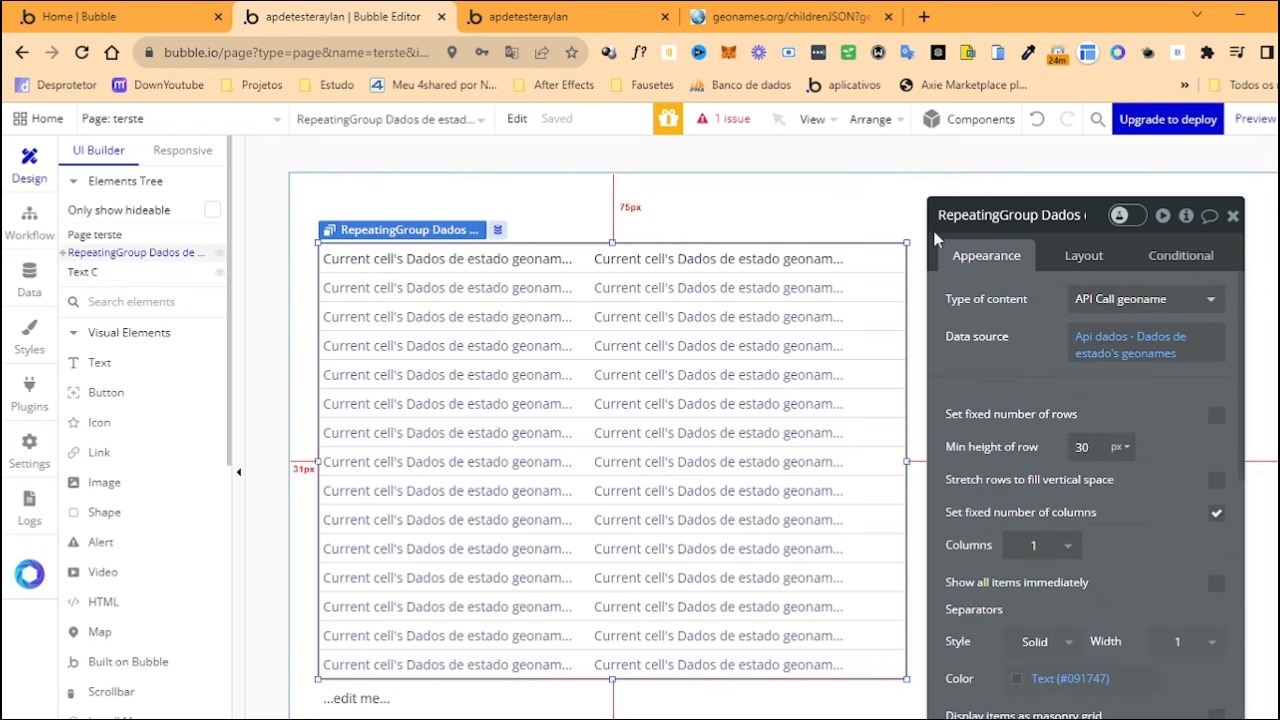
pyautogui.click(380, 698)
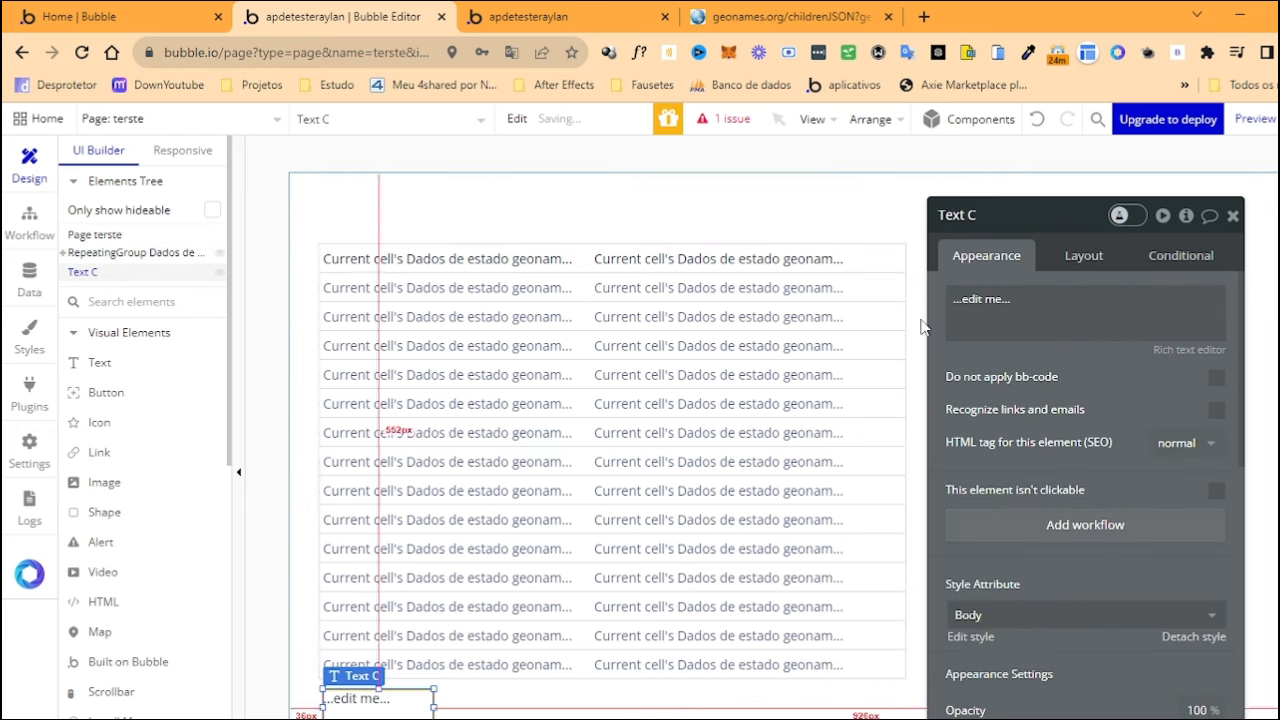
# Set the new text's content to RepeatingGroup Dados de estado geoname's List of Dados de estado geonames:count
pyautogui.click(1247, 317)
pyautogui.write('estado geoname')
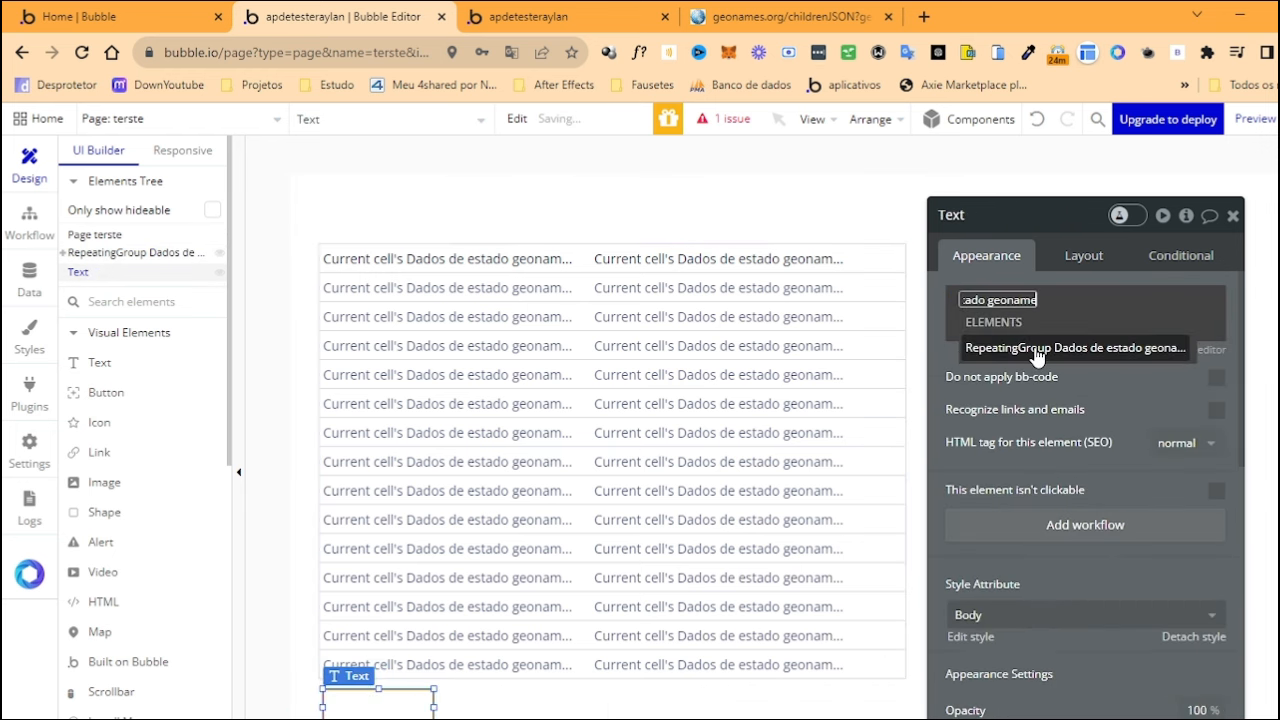
pyautogui.click(1043, 350)
pyautogui.click(1059, 372)
pyautogui.click(1060, 362)
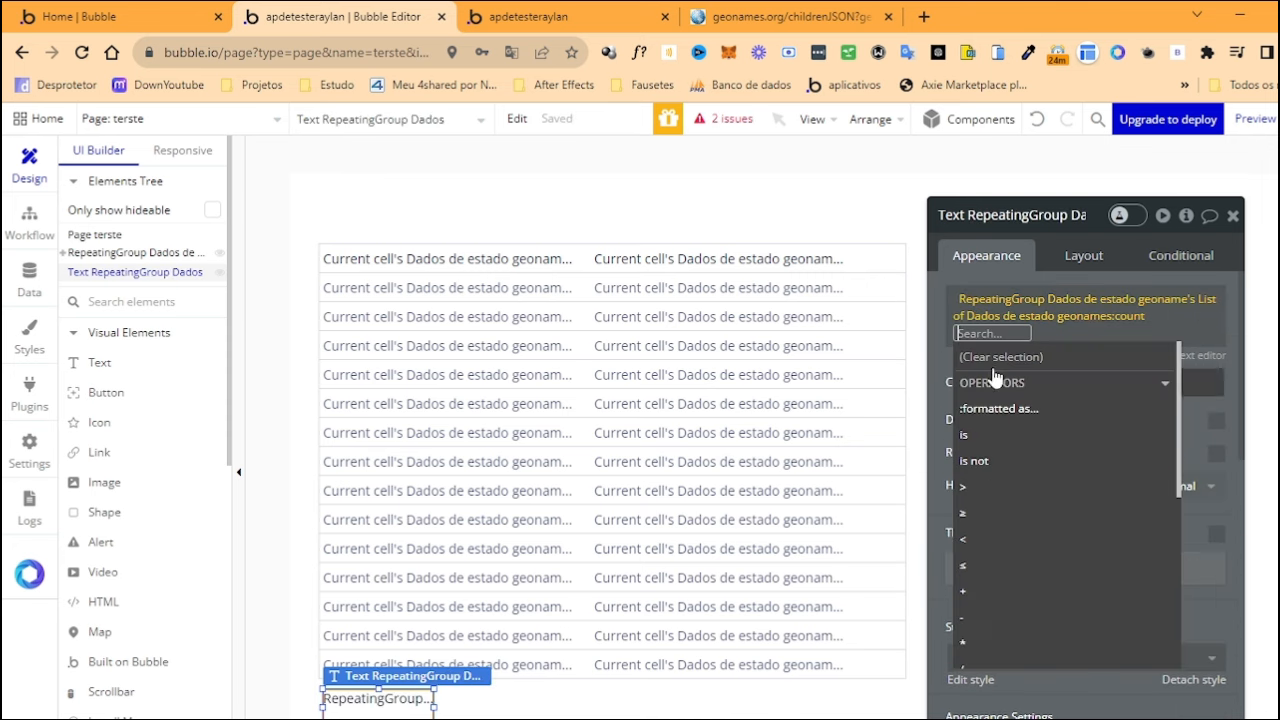
pyautogui.click(940, 368)
# Reload the page preview and check the item count below the repeating group
pyautogui.click(780, 16)
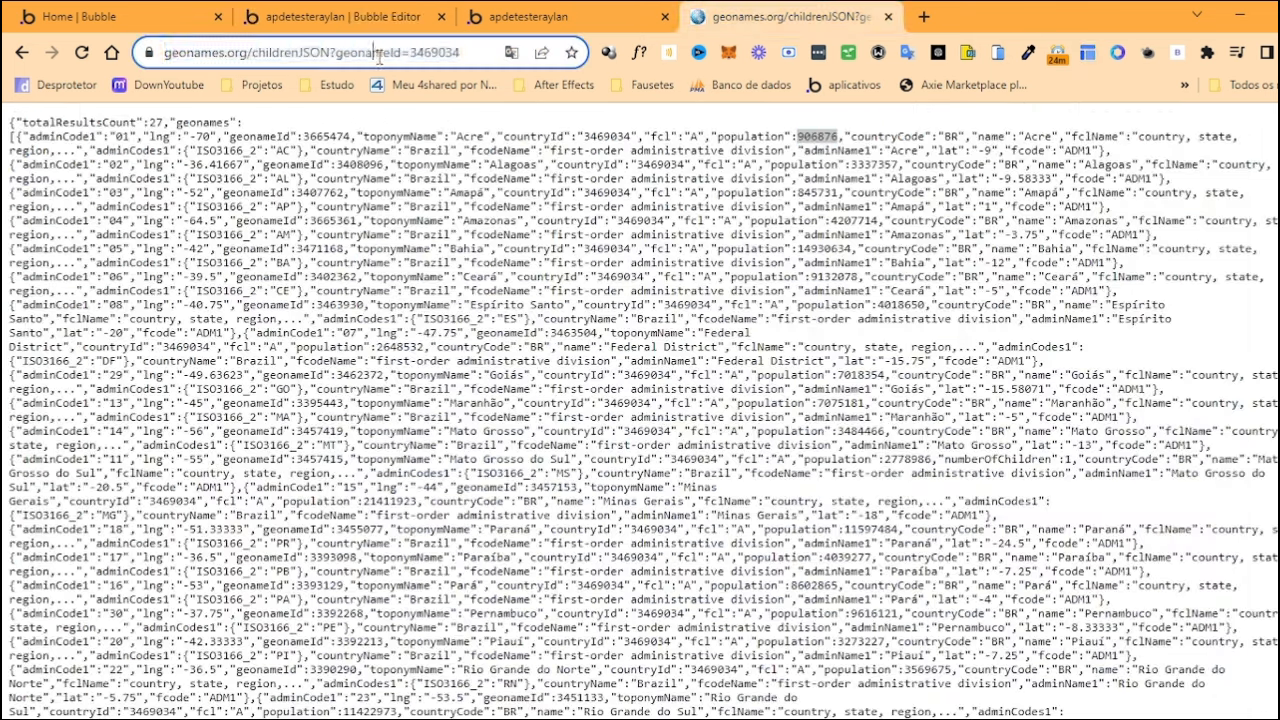
pyautogui.click(556, 14)
pyautogui.press('Return')
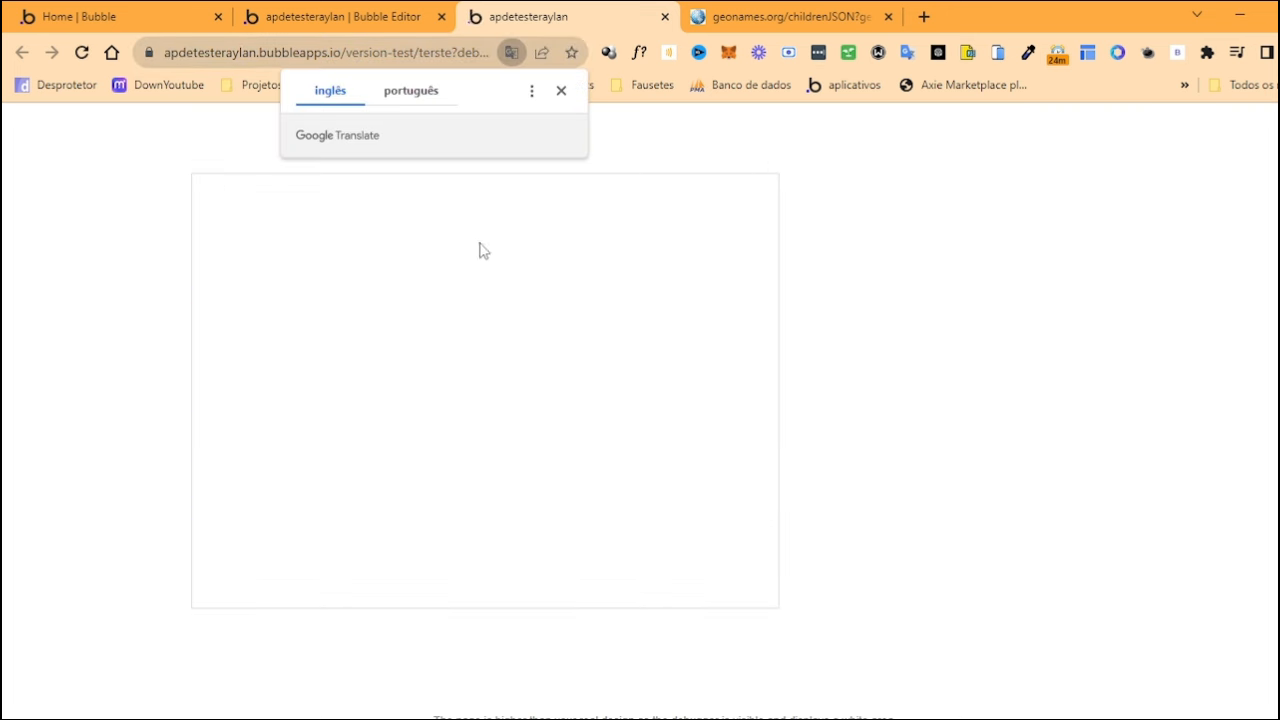
pyautogui.moveTo(188, 627); pyautogui.dragTo(238, 637)
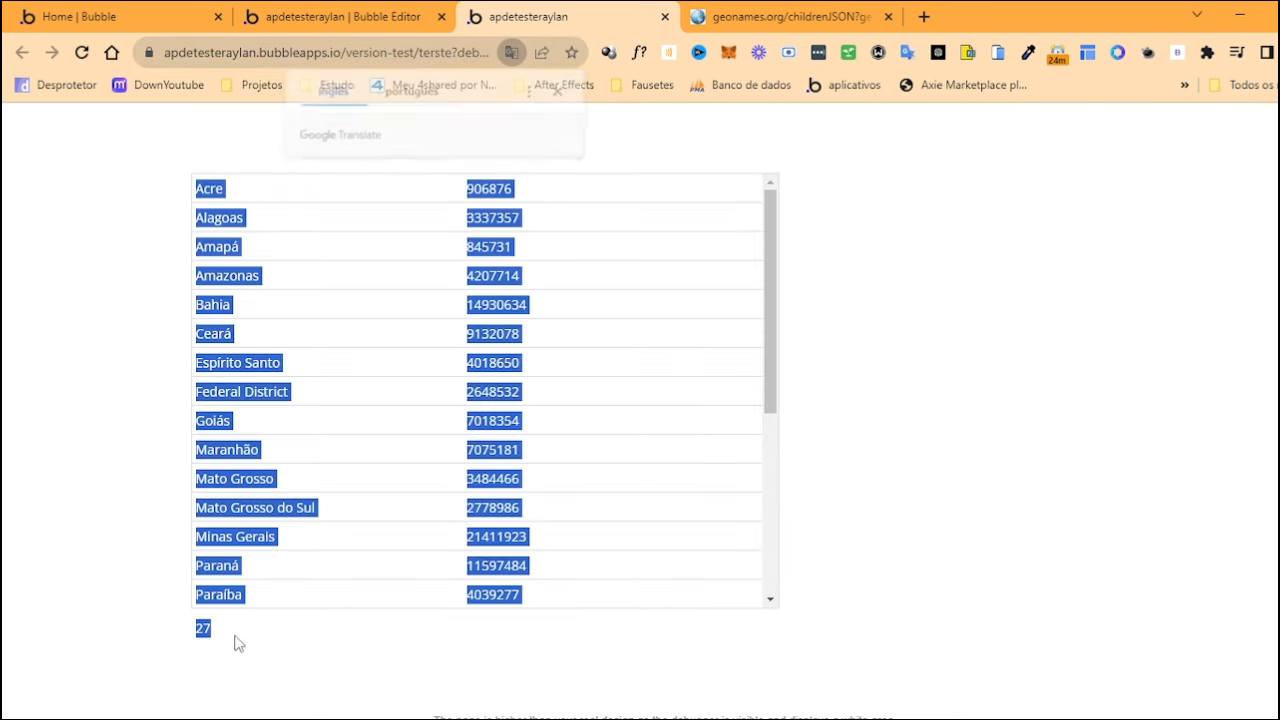
pyautogui.click(262, 638)
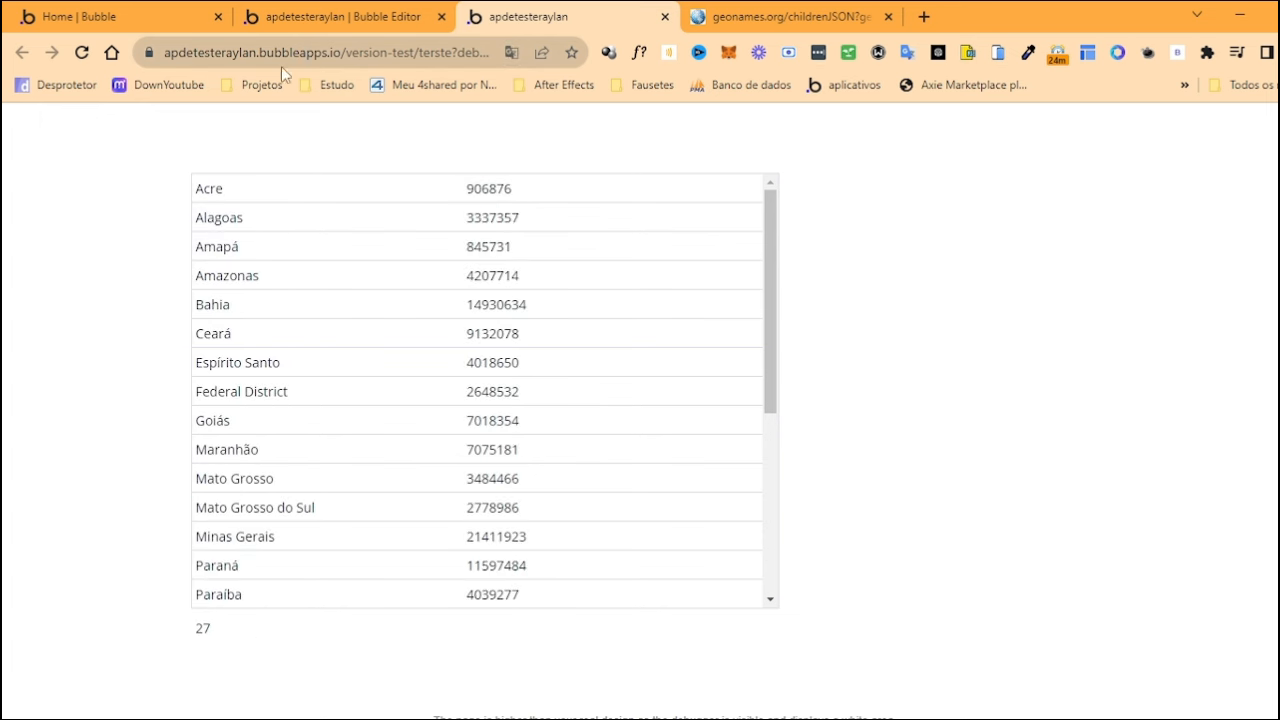
# Return to the Bubble editor and review the nome field of the Cidades data type
pyautogui.click(286, 16)
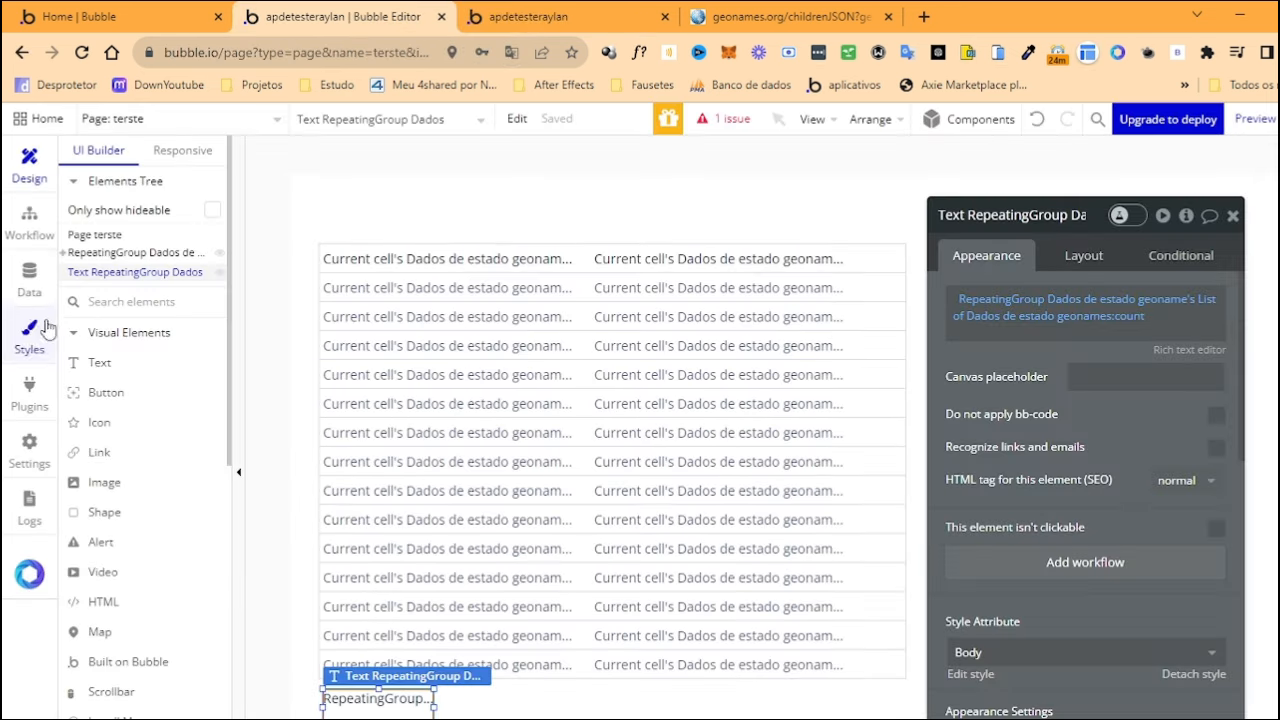
pyautogui.click(29, 278)
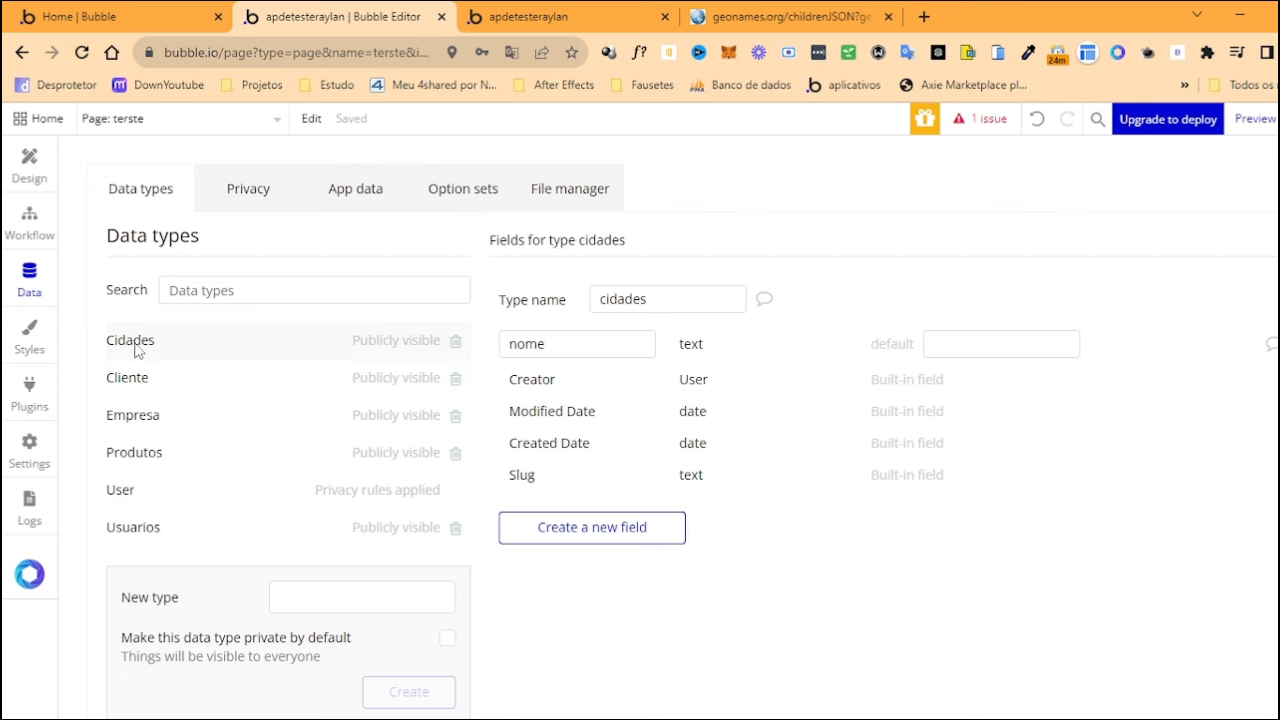
pyautogui.moveTo(580, 346); pyautogui.dragTo(503, 344)
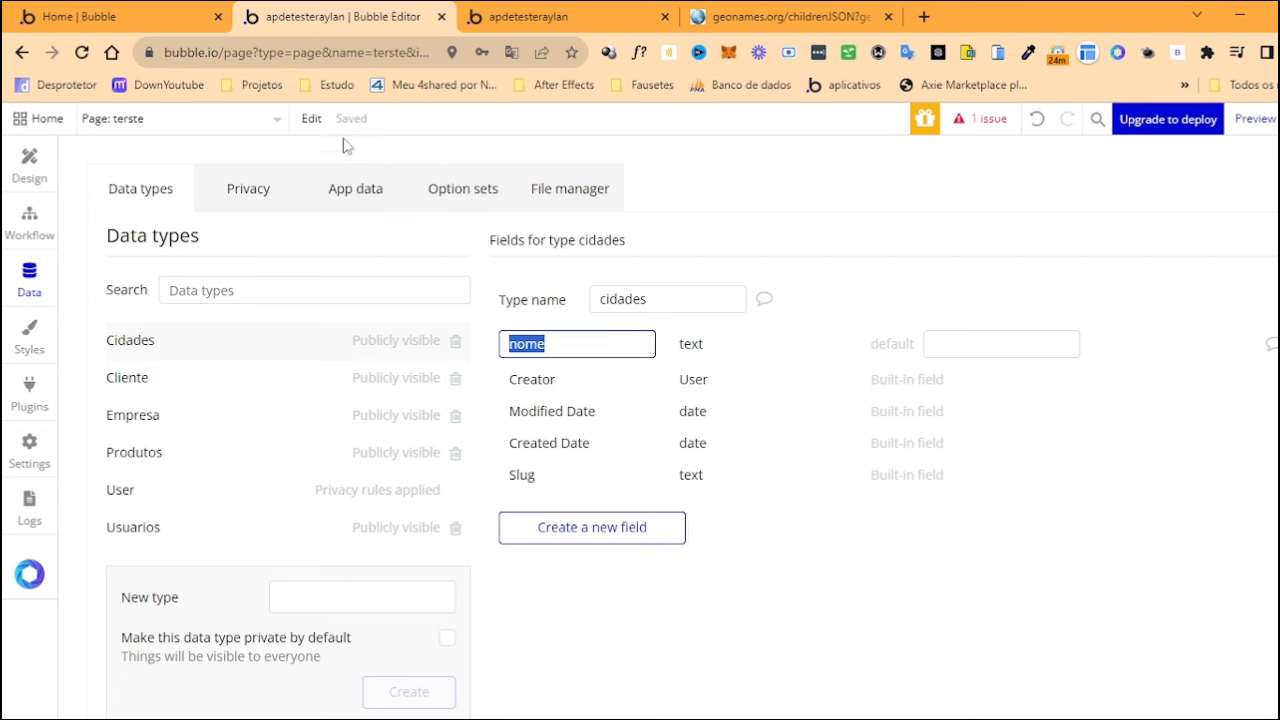
# Delete all entries in the All cidades view of the development app data
pyautogui.click(352, 192)
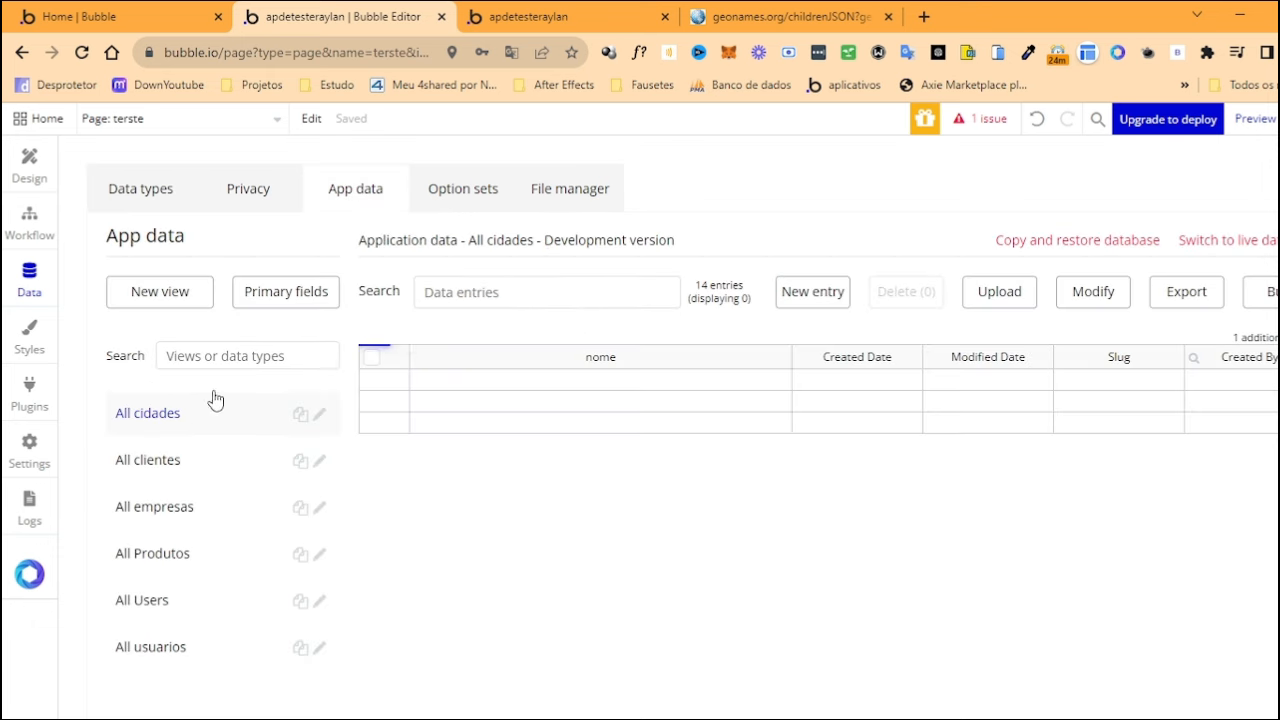
pyautogui.click(370, 357)
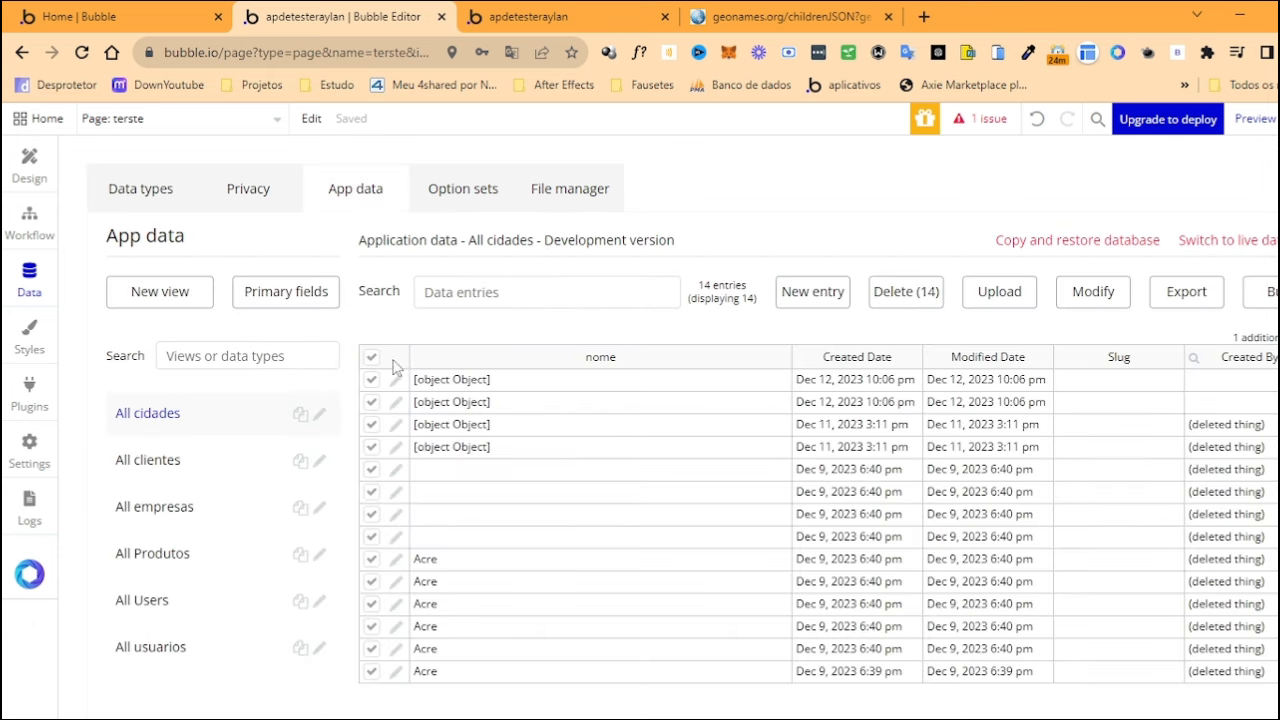
pyautogui.click(928, 292)
pyautogui.click(700, 320)
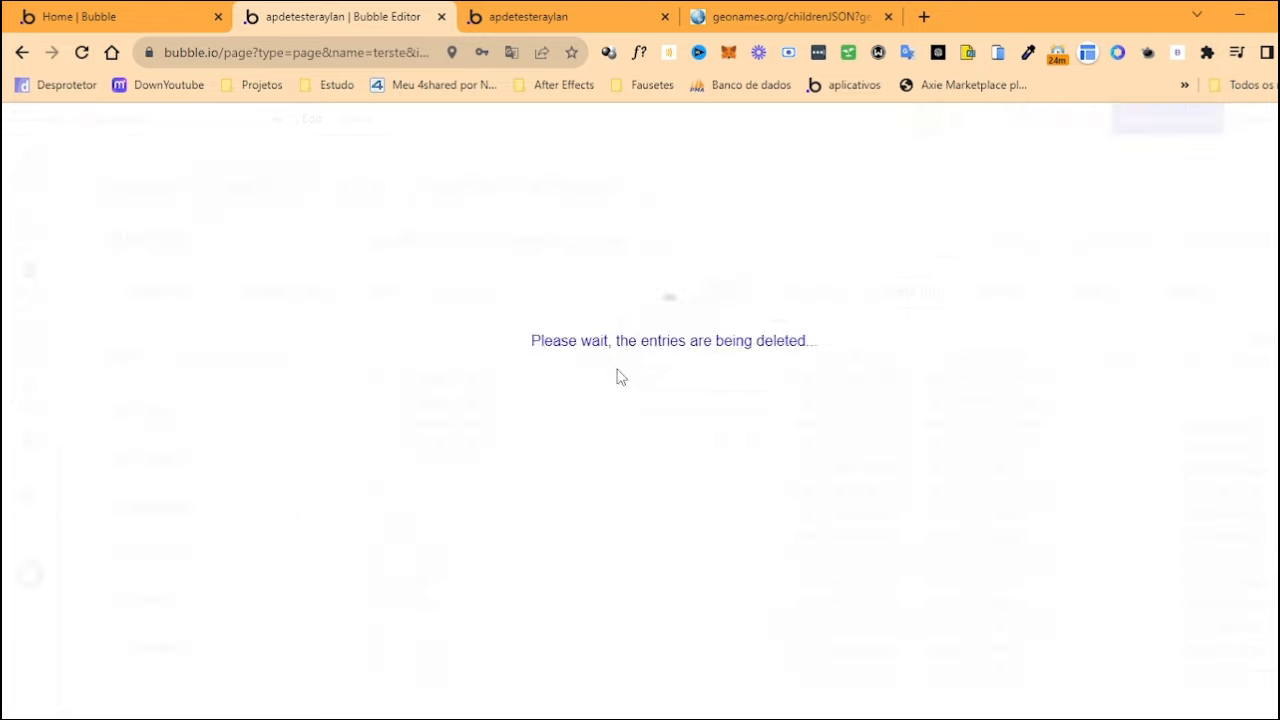
pyautogui.click(683, 357)
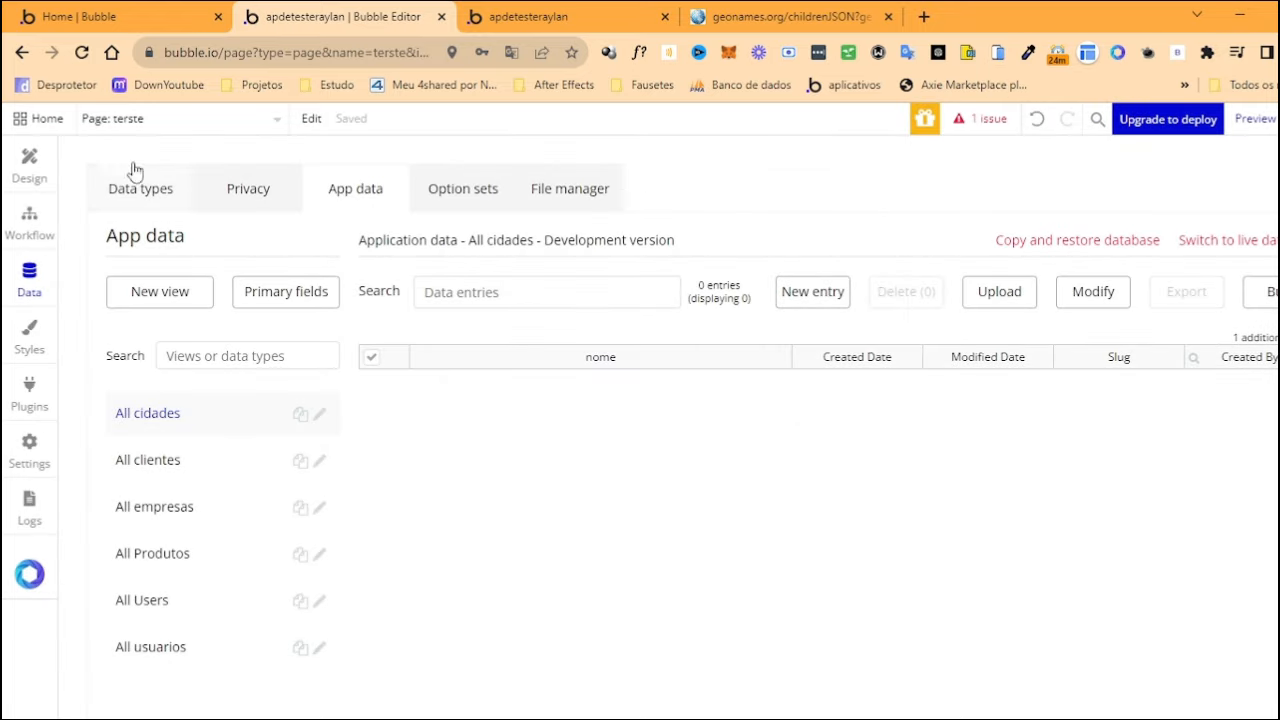
# Return to the page design and narrow both the name text and the population text in the repeating group's first cell
pyautogui.click(29, 162)
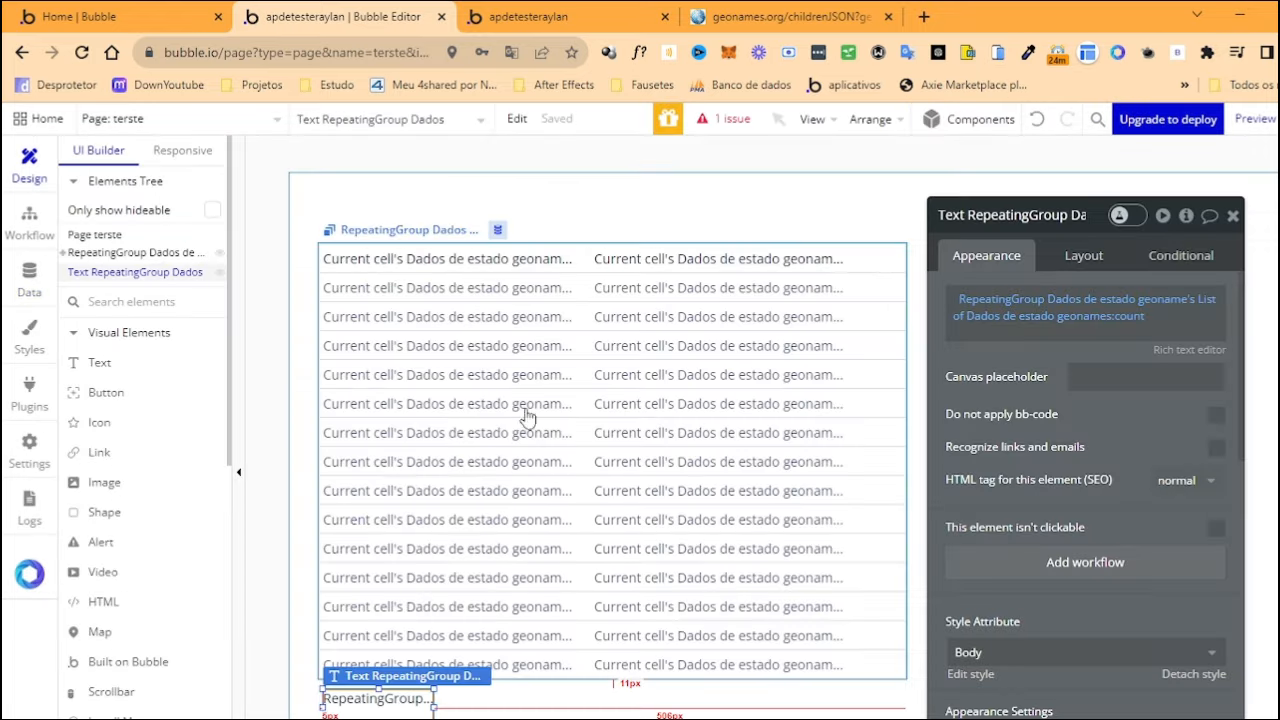
pyautogui.click(1210, 216)
pyautogui.click(508, 258)
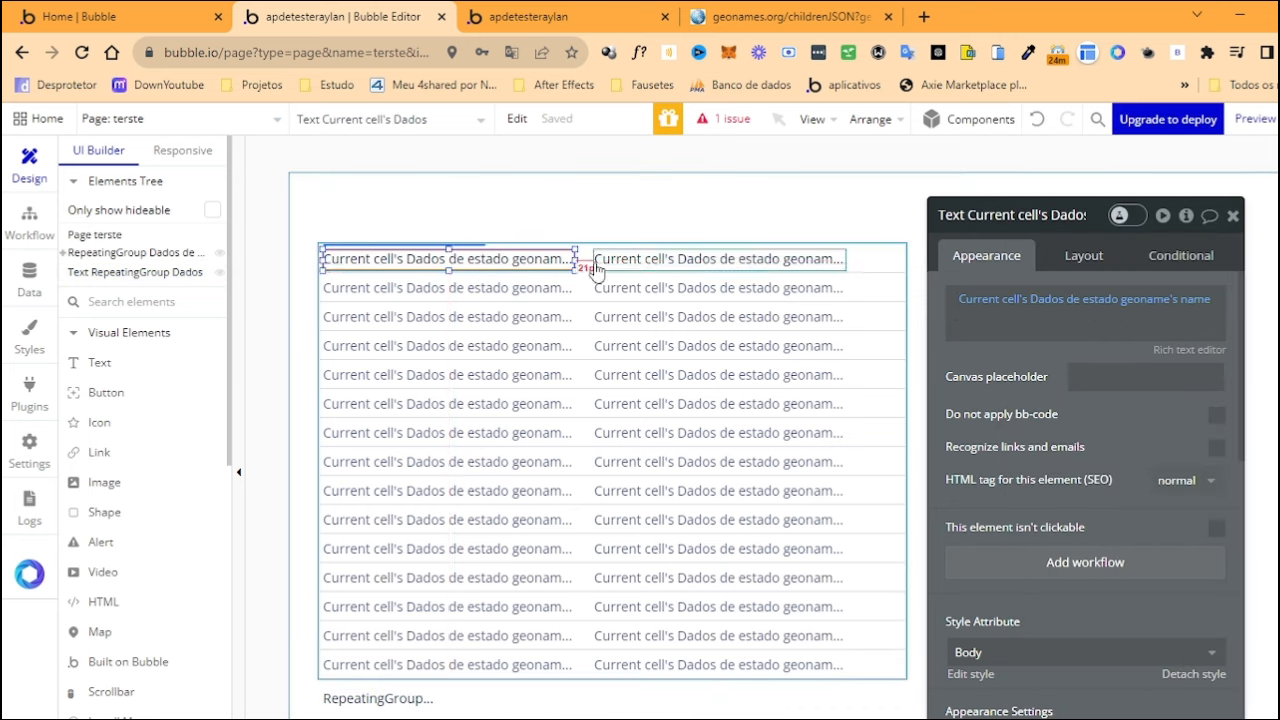
pyautogui.moveTo(575, 260); pyautogui.dragTo(506, 260)
pyautogui.click(720, 259)
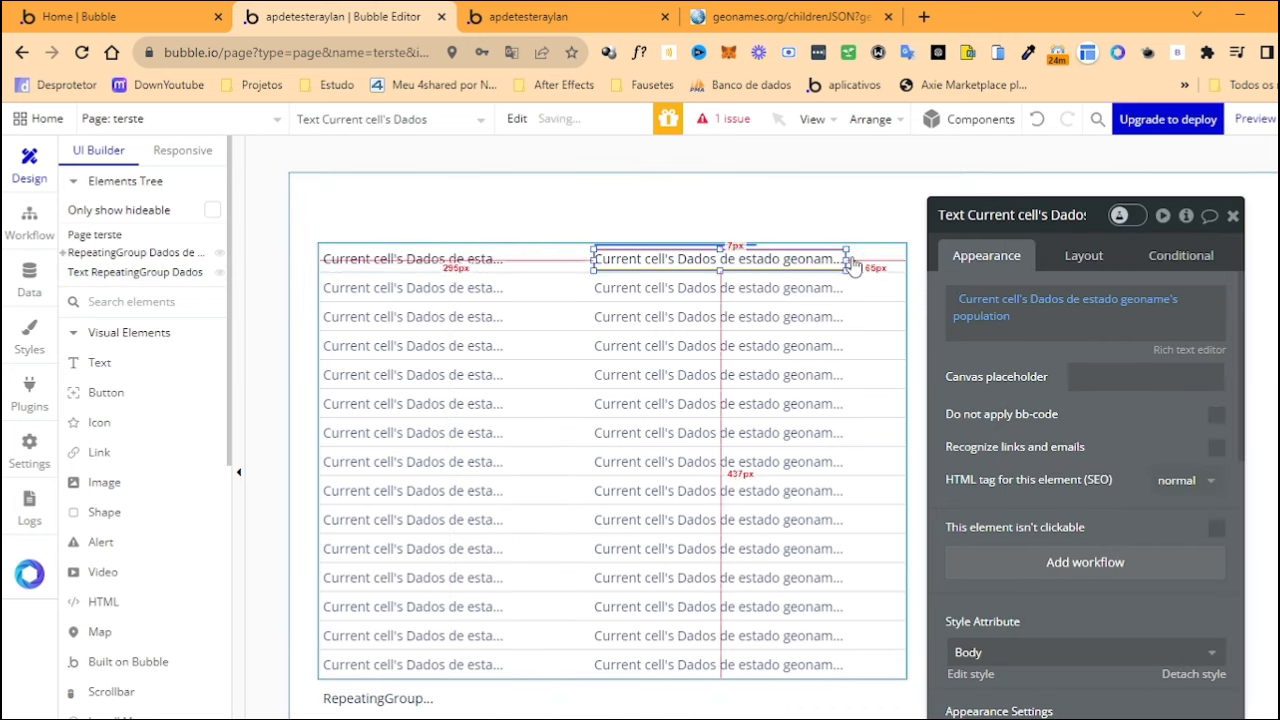
pyautogui.moveTo(853, 263); pyautogui.dragTo(690, 260)
# Copy the count text to just above the repeating group and replace its dynamic content with "API externa"
pyautogui.click(378, 697)
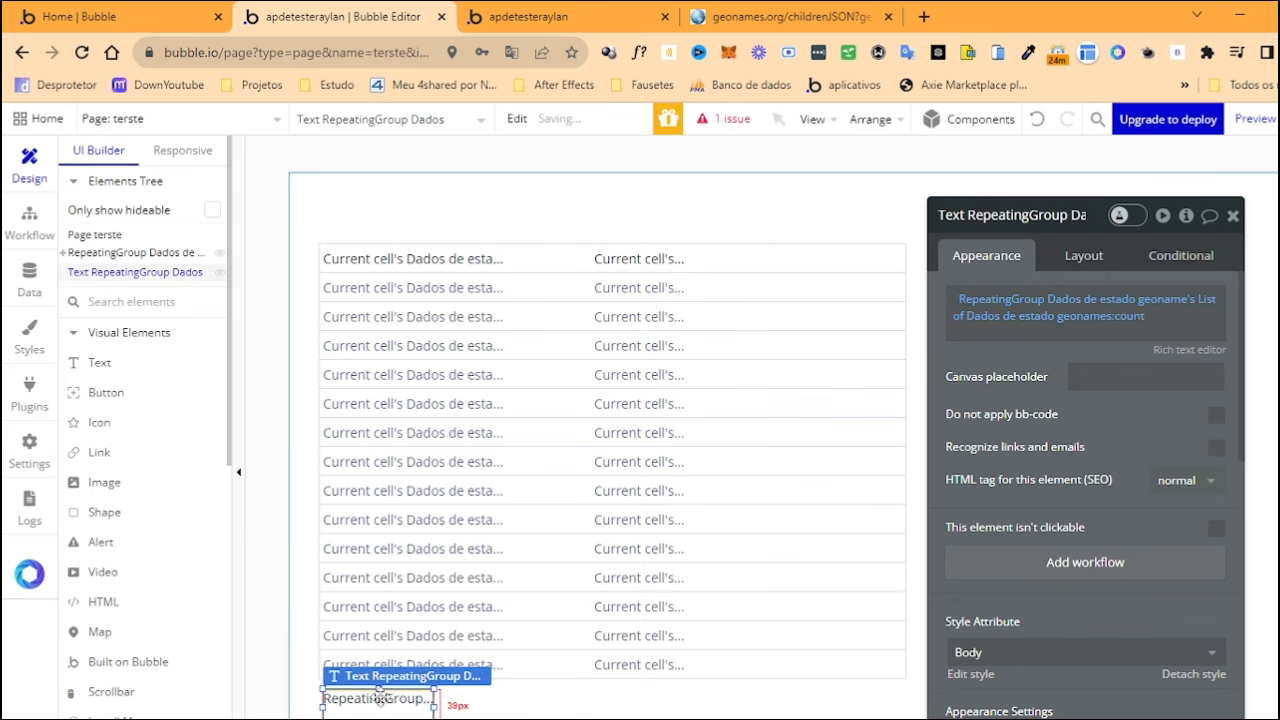
pyautogui.moveTo(383, 702); pyautogui.dragTo(369, 223)
pyautogui.click(1147, 322)
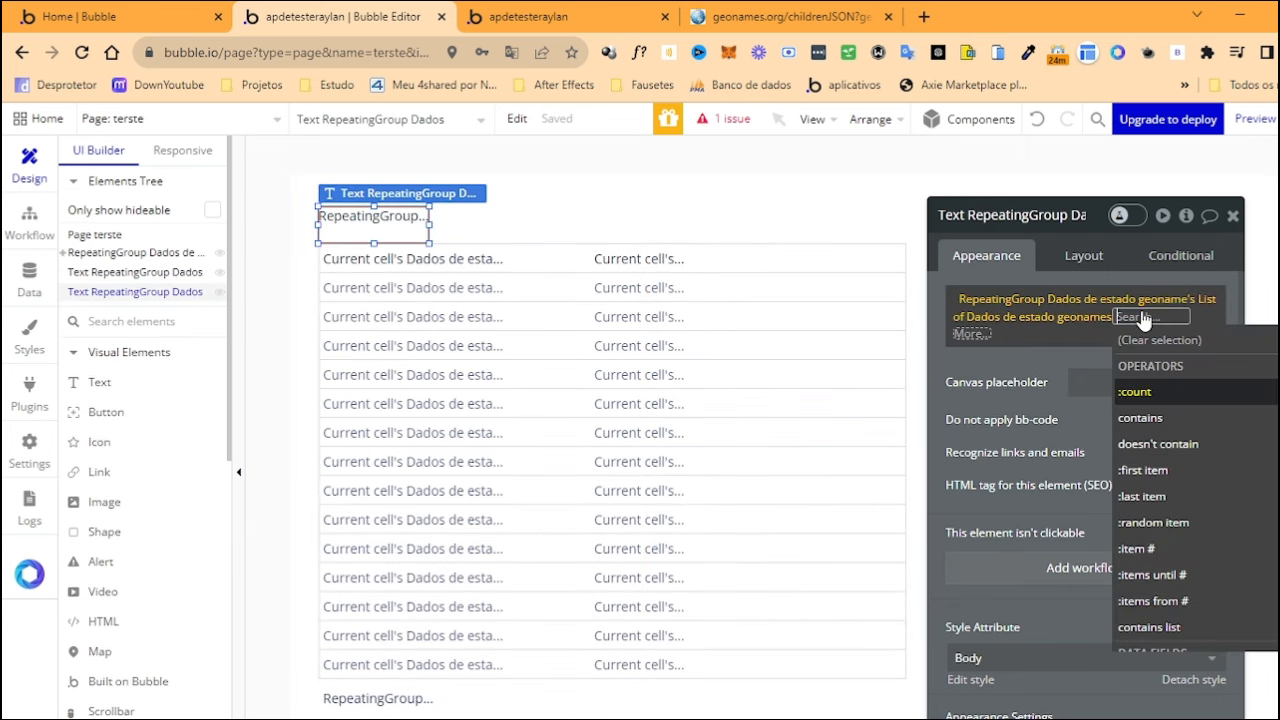
pyautogui.click(1150, 337)
pyautogui.click(1024, 304)
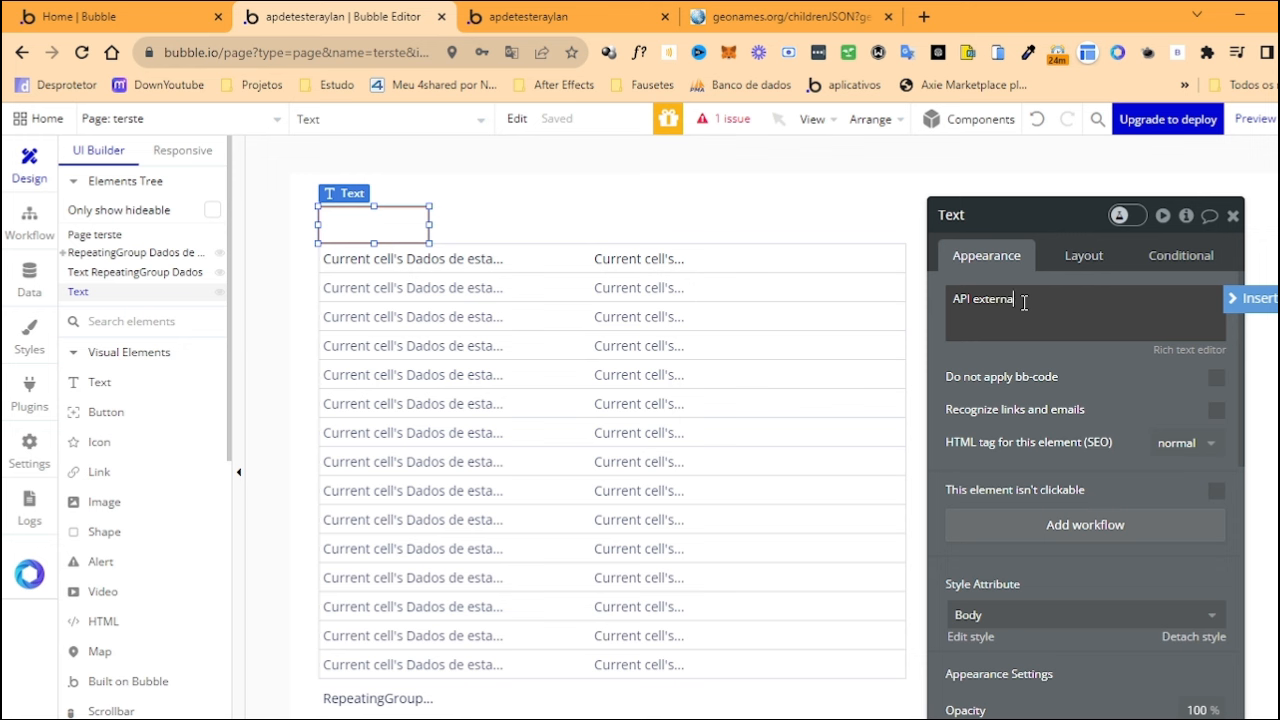
pyautogui.click(1106, 364)
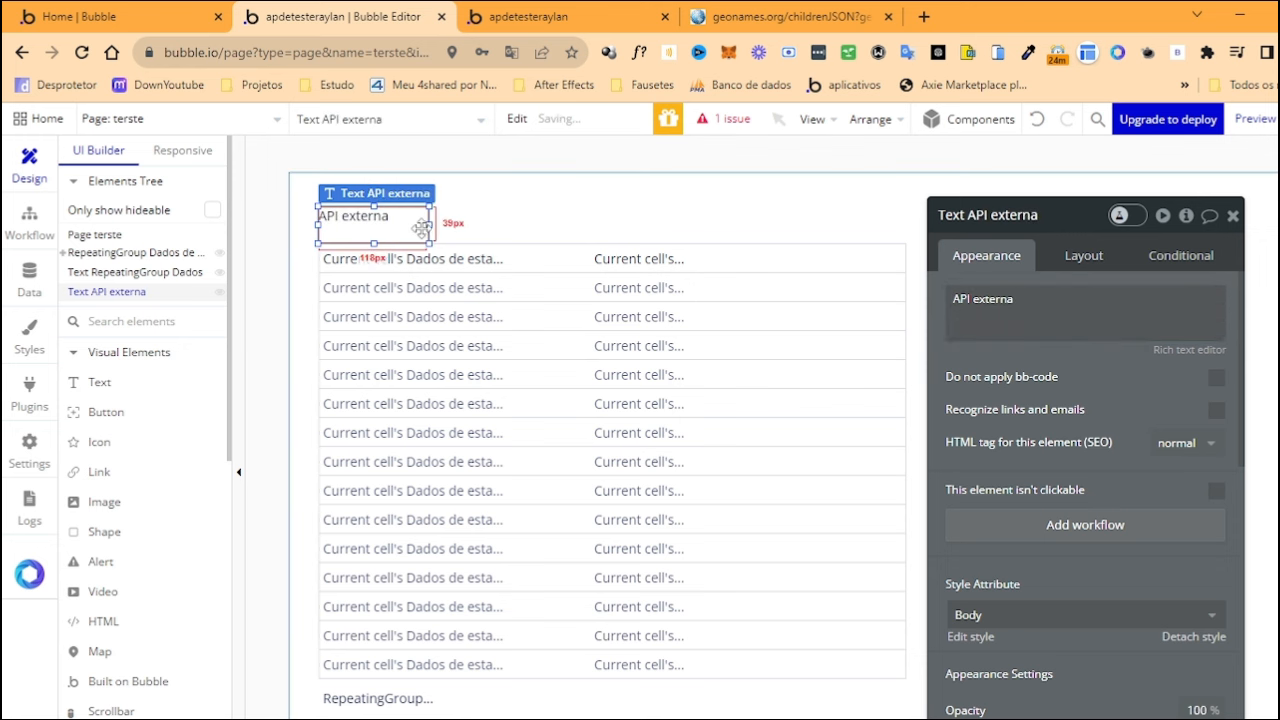
# Resize the API externa text to about 462 × 21 px directly above the repeating group and widen the count text to about 624 px
pyautogui.moveTo(432, 228); pyautogui.dragTo(751, 228)
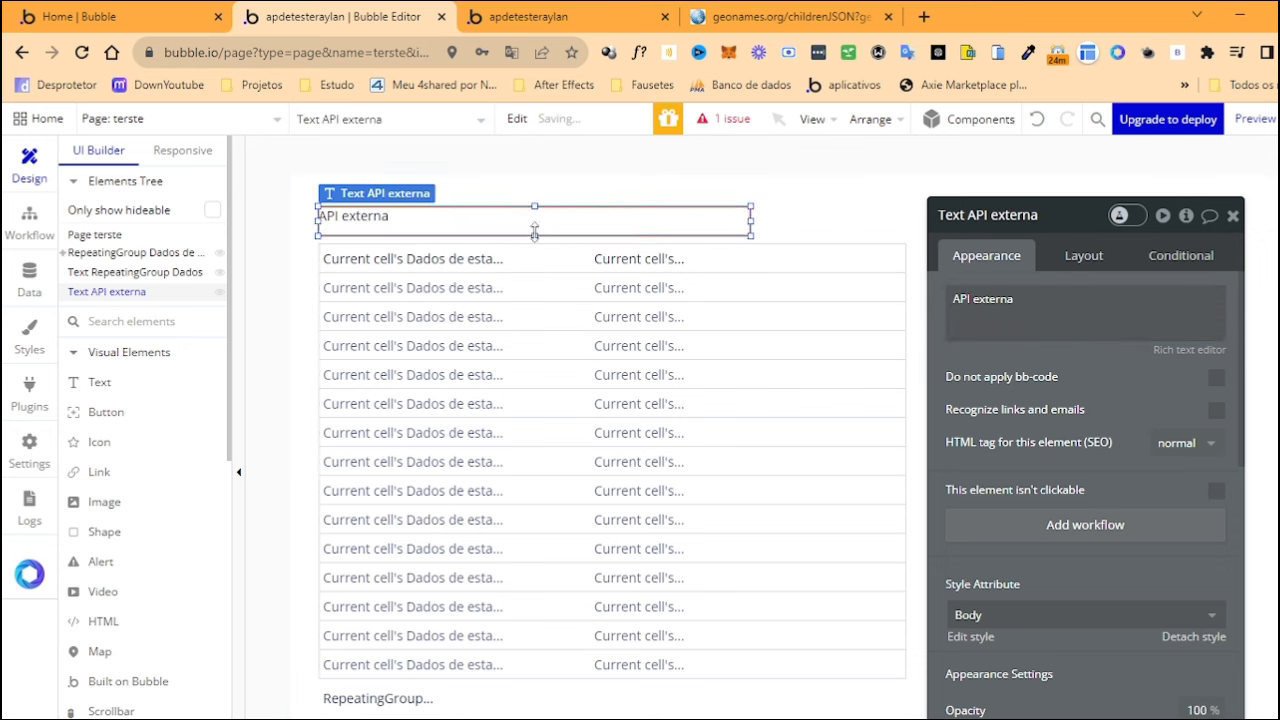
pyautogui.moveTo(535, 233); pyautogui.dragTo(489, 235)
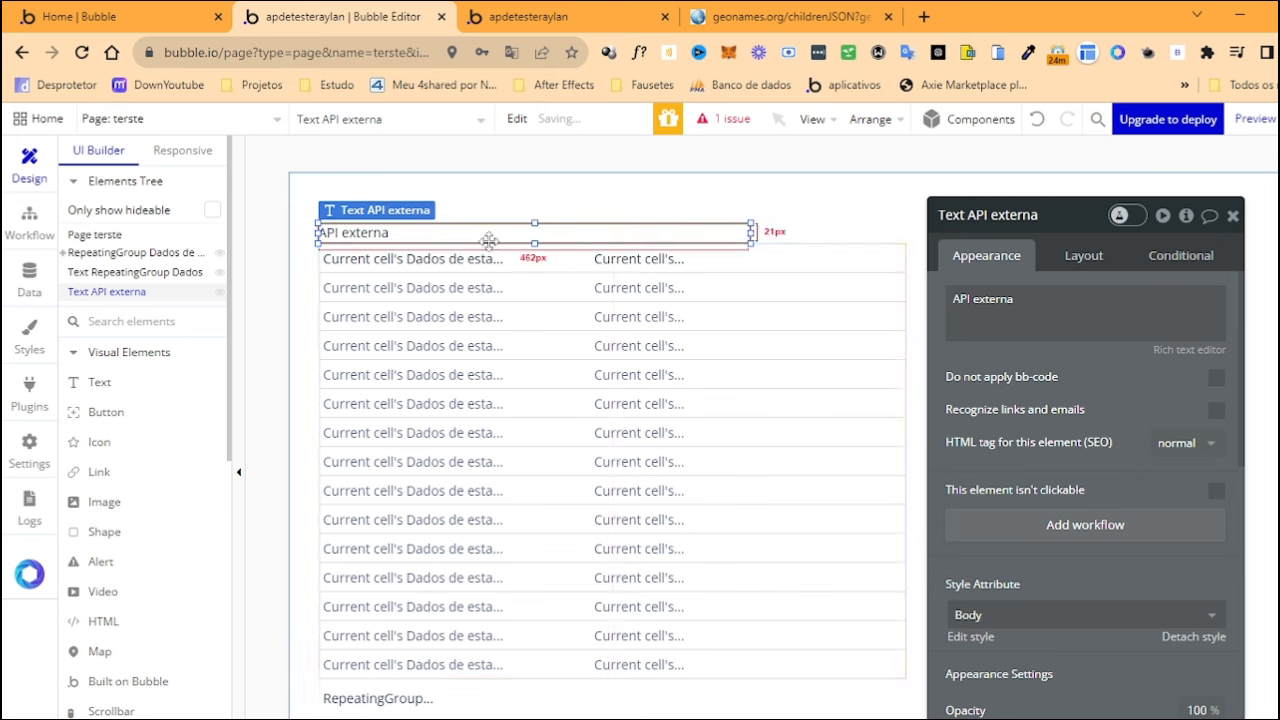
pyautogui.click(388, 705)
pyautogui.moveTo(434, 706); pyautogui.dragTo(900, 712)
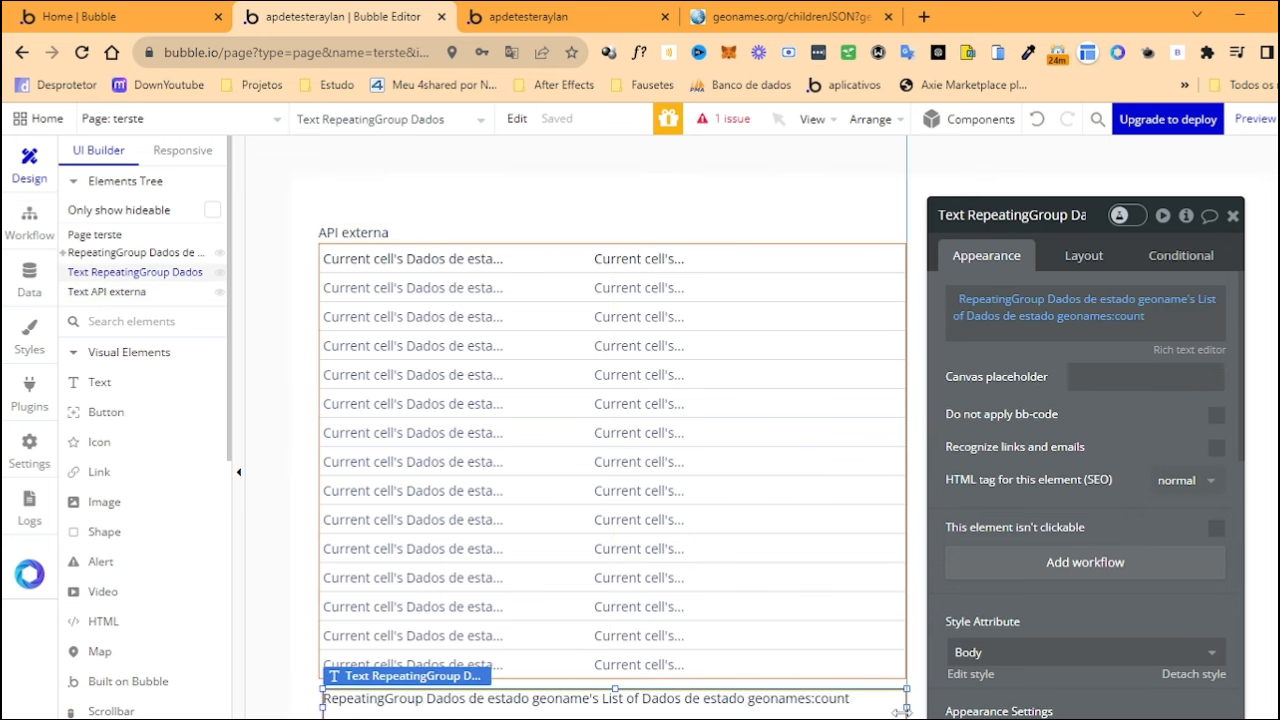
# Group the API externa text, the repeating group and the count text together in a column container
pyautogui.keyDown('shift'); pyautogui.click(390, 298); pyautogui.keyUp('shift')
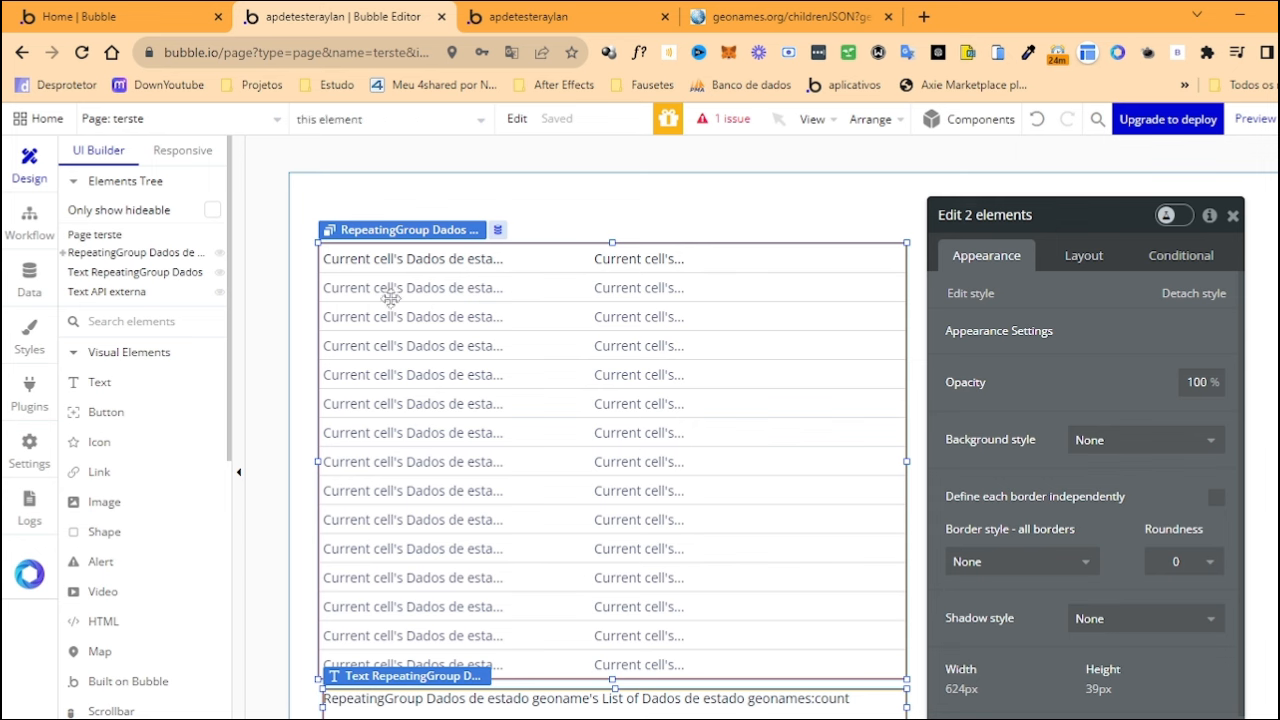
pyautogui.click(478, 222)
pyautogui.click(323, 223)
pyautogui.keyDown('shift'); pyautogui.click(432, 348); pyautogui.keyUp('shift')
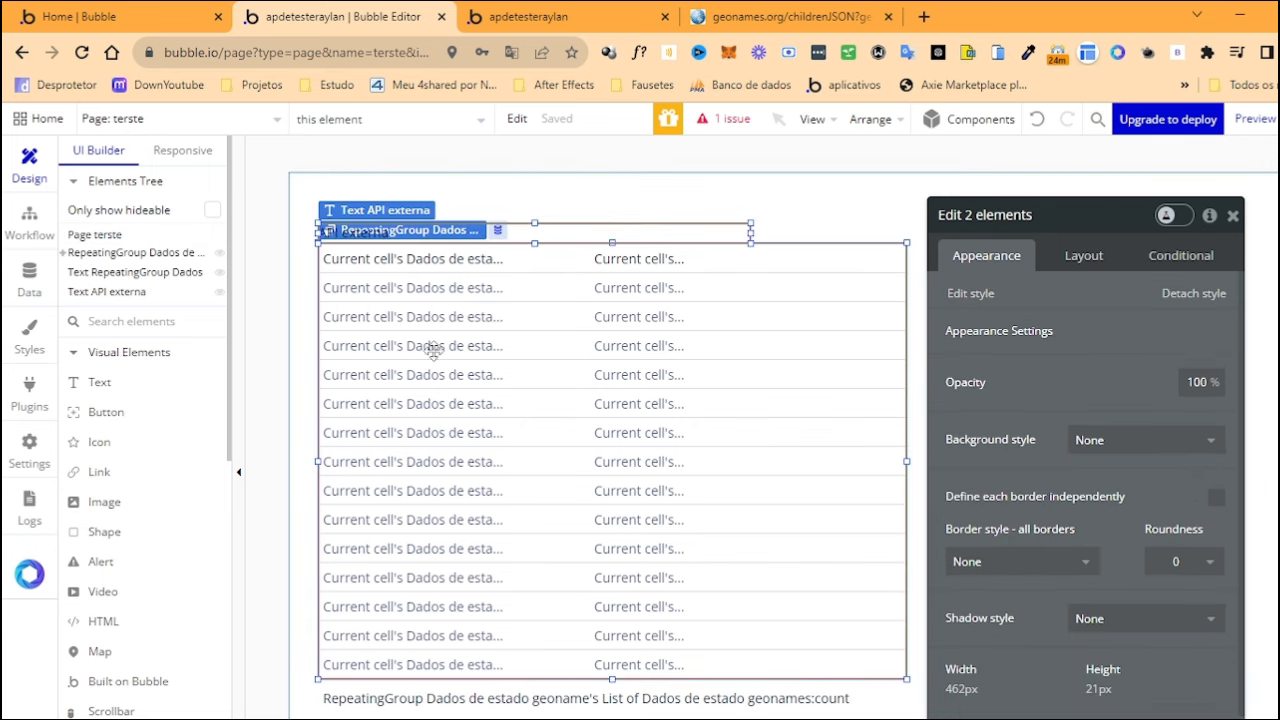
pyautogui.keyDown('shift'); pyautogui.click(438, 684); pyautogui.keyUp('shift')
pyautogui.rightClick(440, 686)
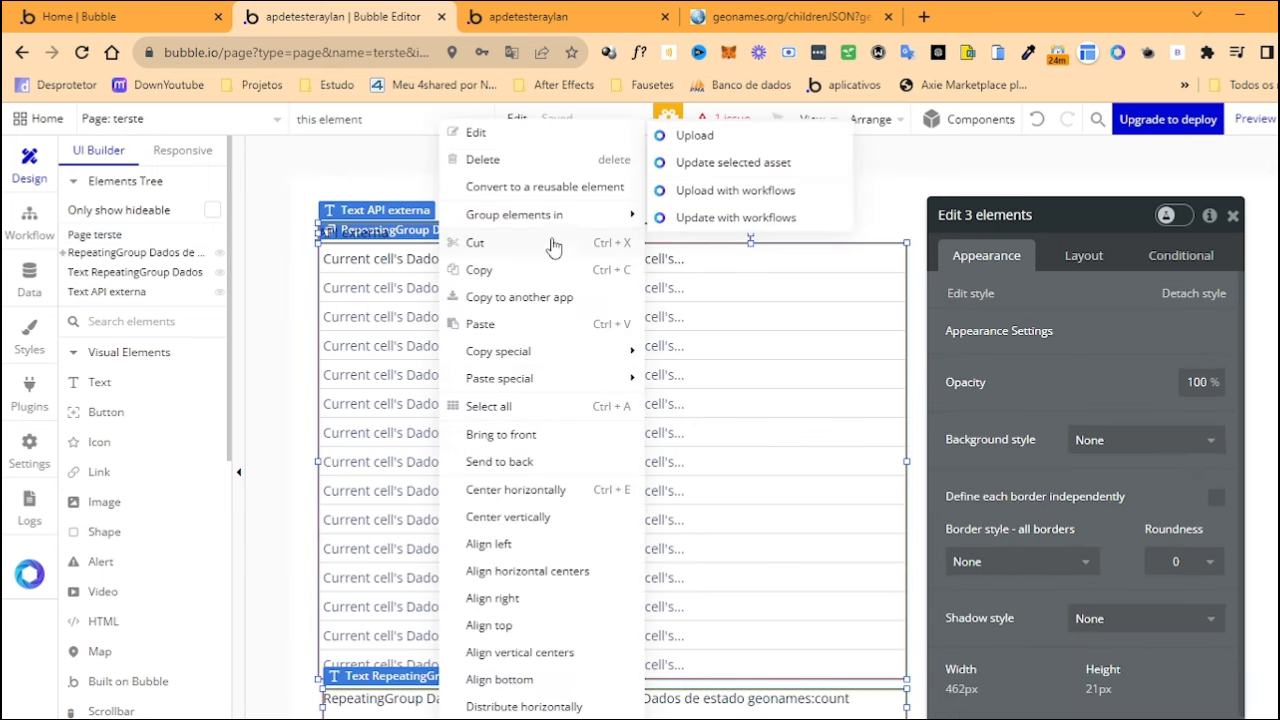
pyautogui.moveTo(600, 214)
pyautogui.click(692, 266)
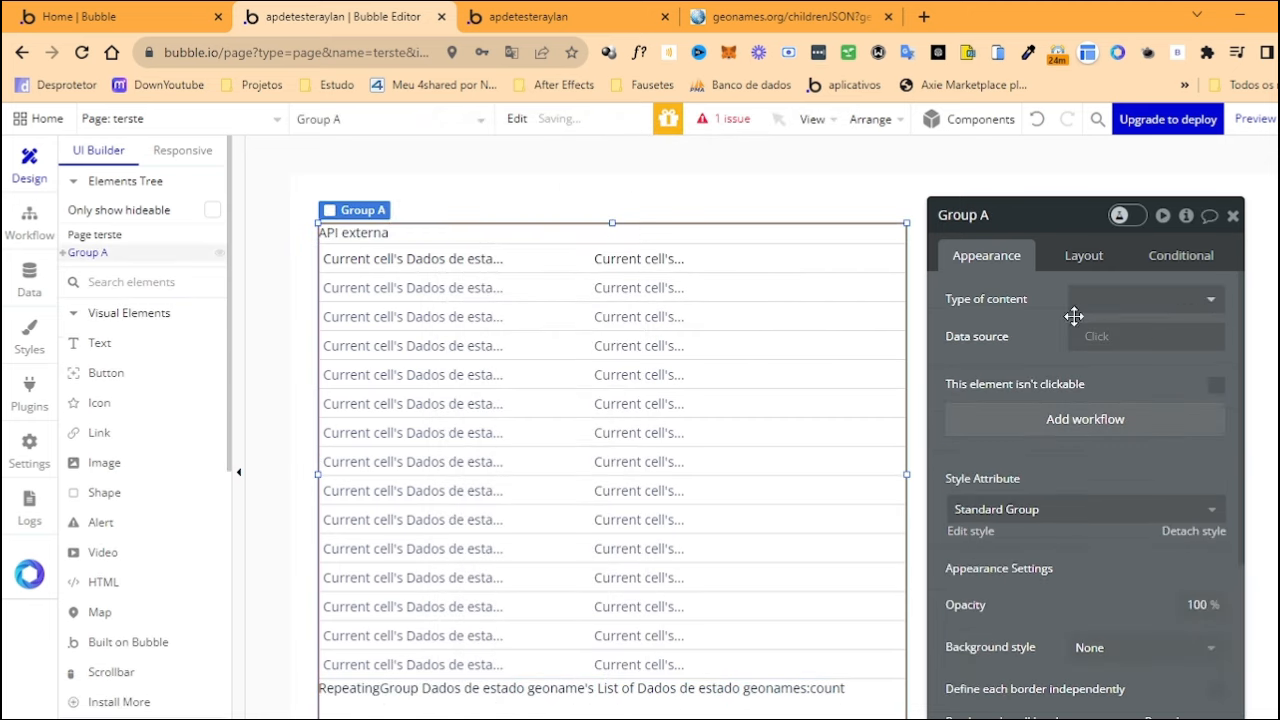
# Set the new group's padding to 10 px
pyautogui.click(1097, 258)
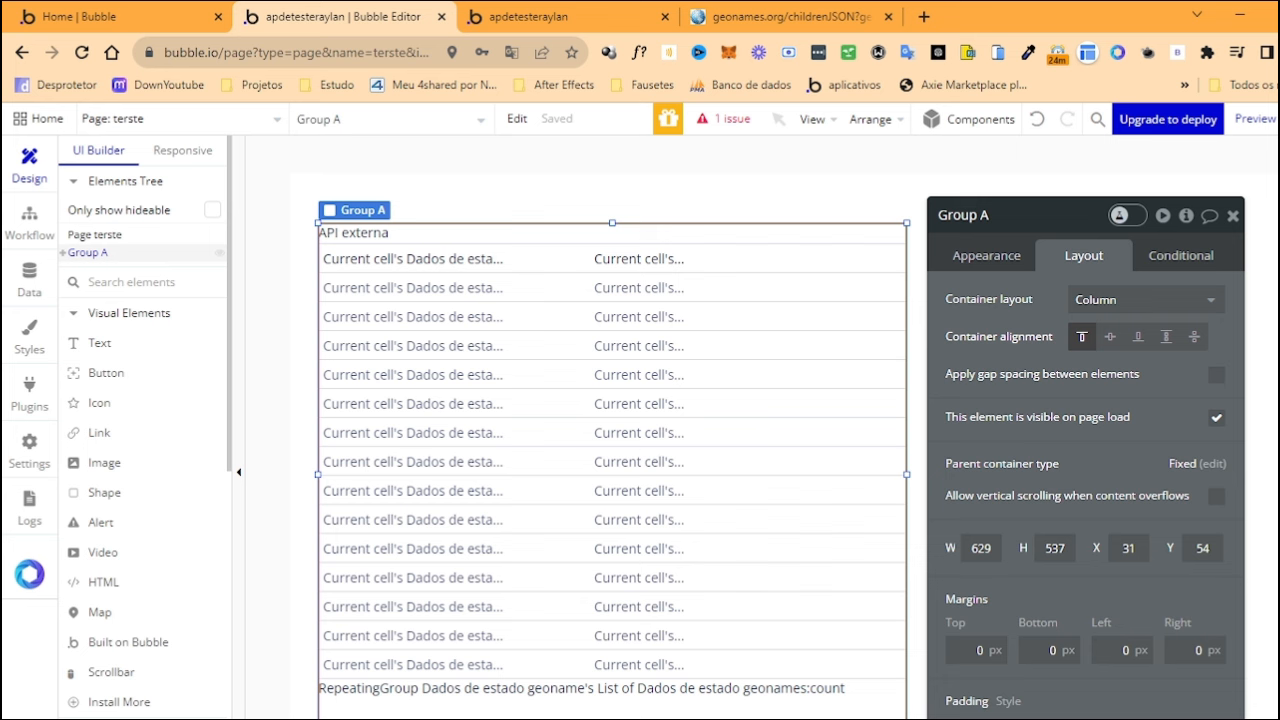
pyautogui.write('10')
pyautogui.hotkey('shift', 'Tab')
pyautogui.write('10')
pyautogui.hotkey('shift', 'Tab')
pyautogui.write('10')
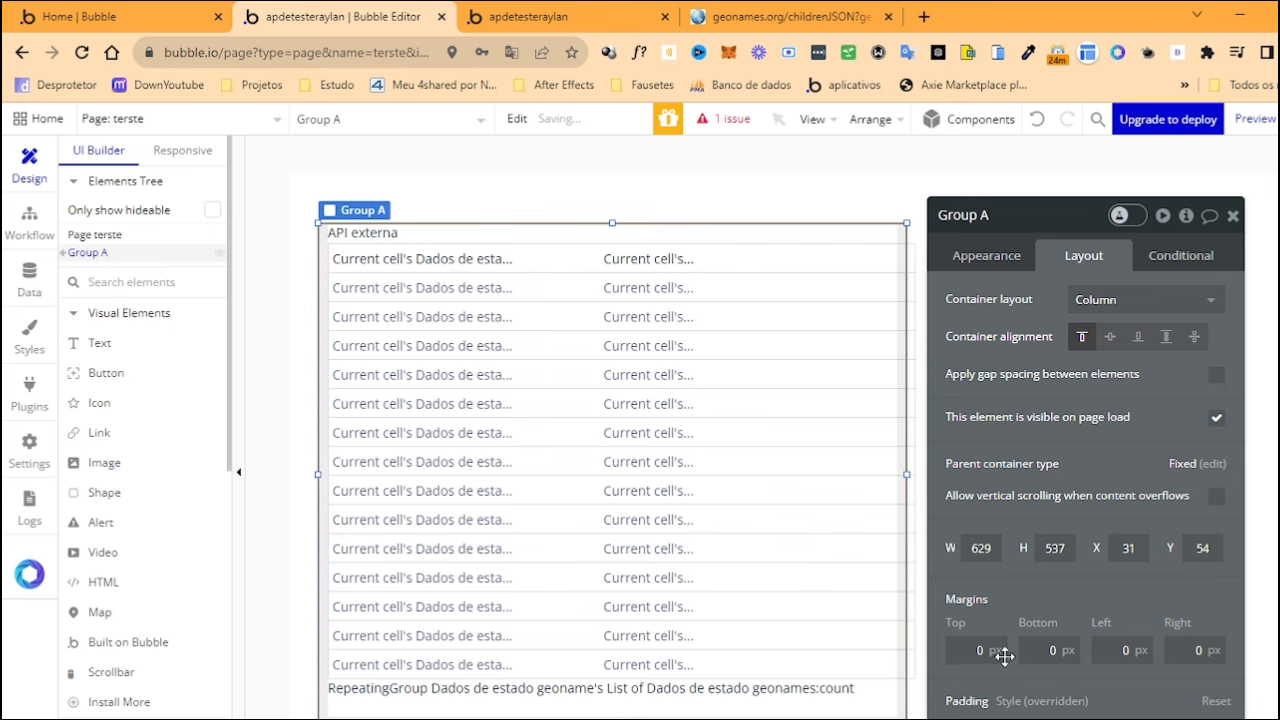
# Give the group a flat-color background in very light grey
pyautogui.click(1013, 268)
pyautogui.scroll(-3, 1131, 397)
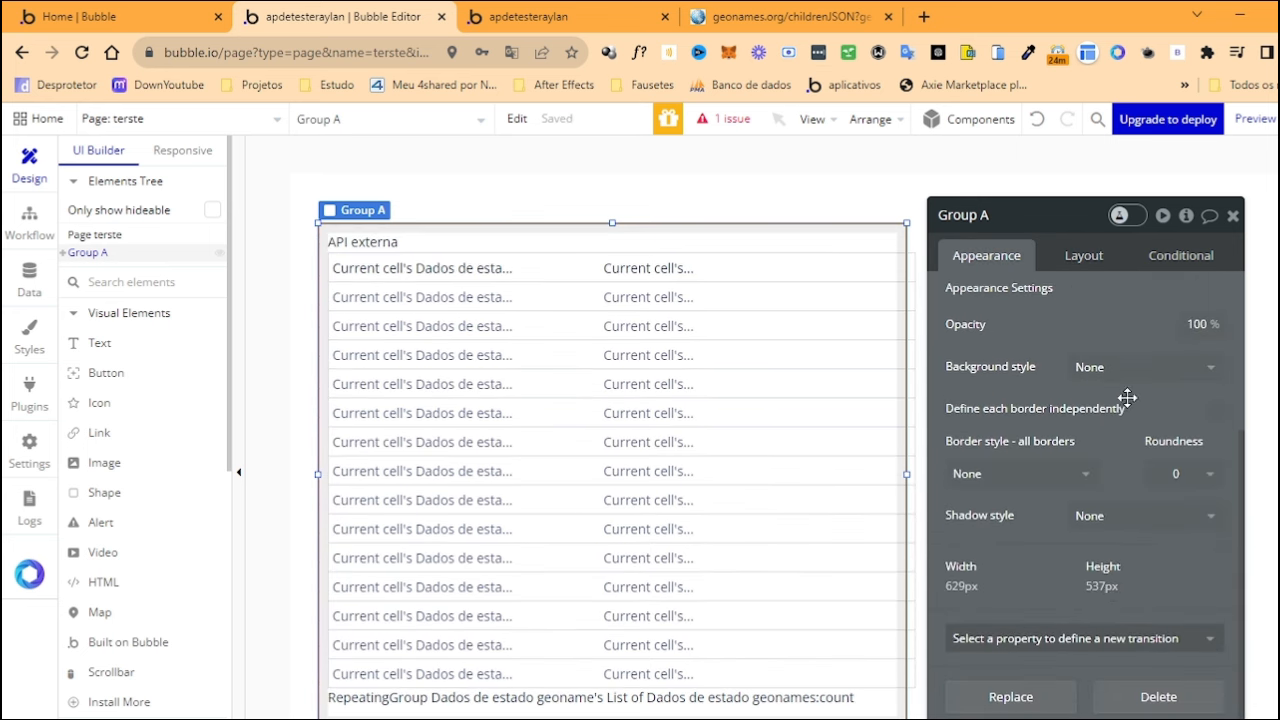
pyautogui.click(1135, 367)
pyautogui.click(1117, 453)
pyautogui.click(1094, 404)
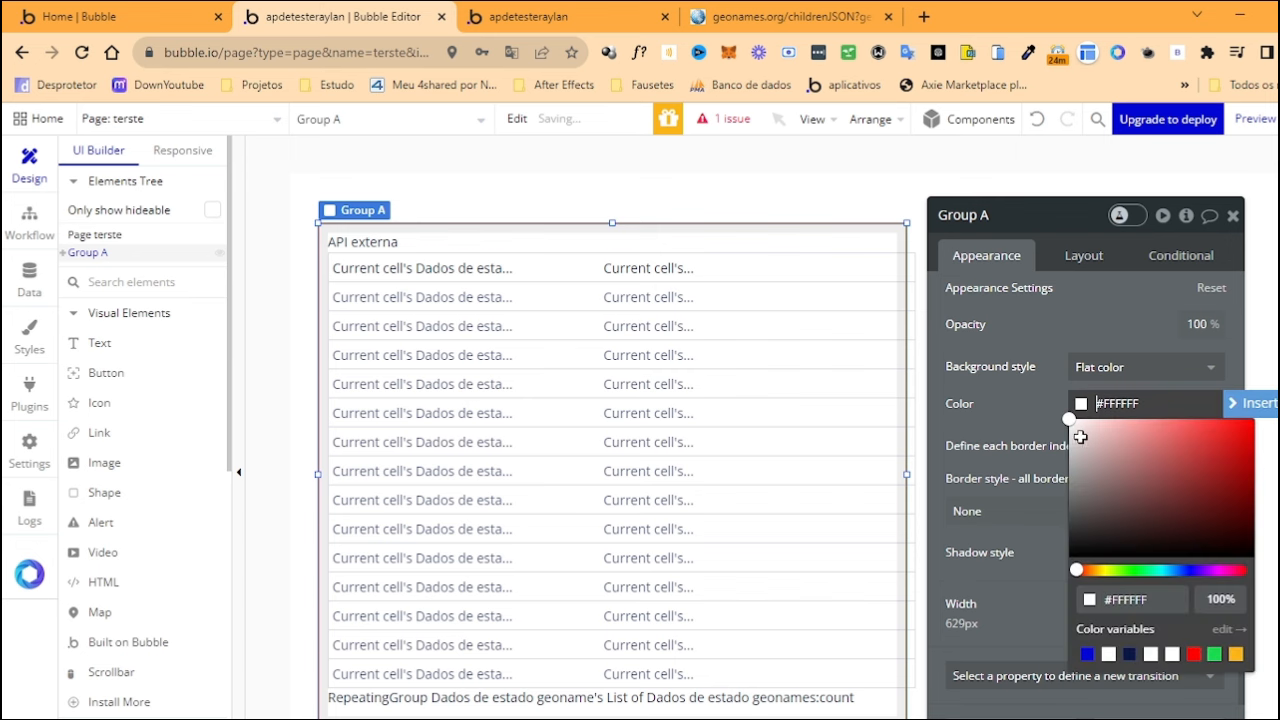
pyautogui.moveTo(1072, 430); pyautogui.dragTo(1068, 424)
# Turn off fixed width for both the repeating group and the count text, with a minimum width of 1 px
pyautogui.click(914, 278)
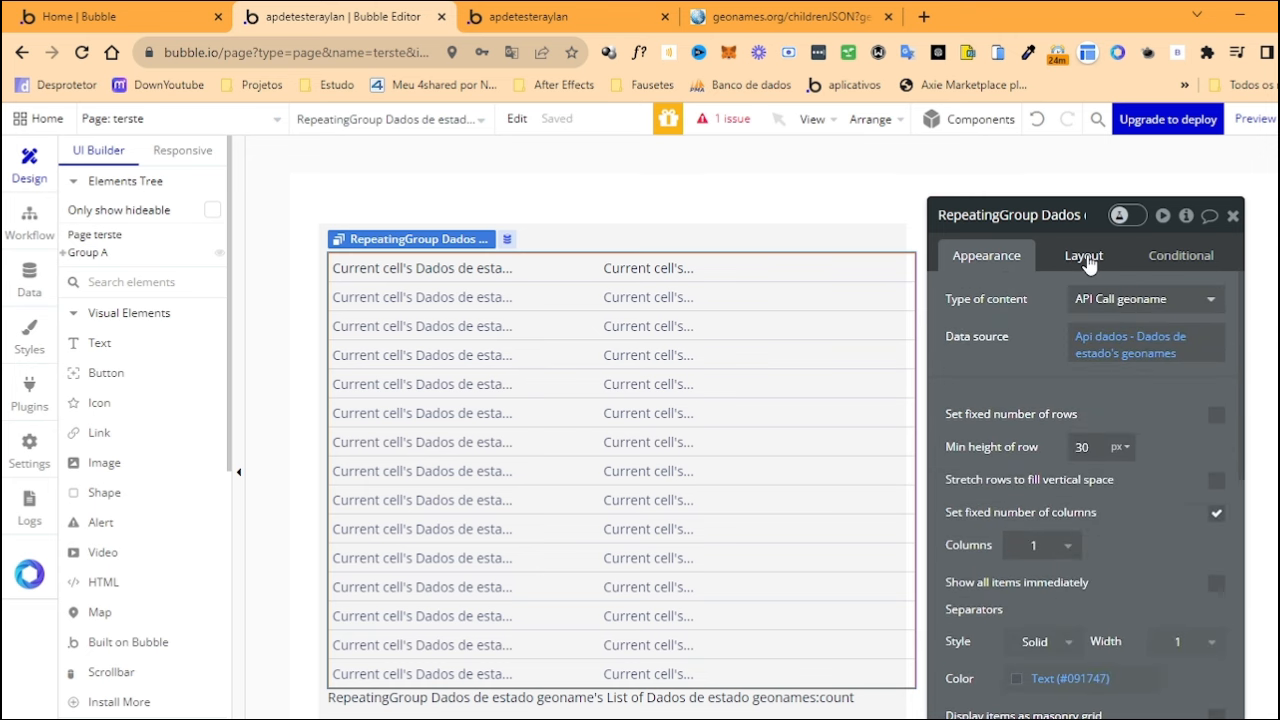
pyautogui.click(1084, 255)
pyautogui.doubleClick(1024, 567)
pyautogui.write('1')
pyautogui.click(1216, 536)
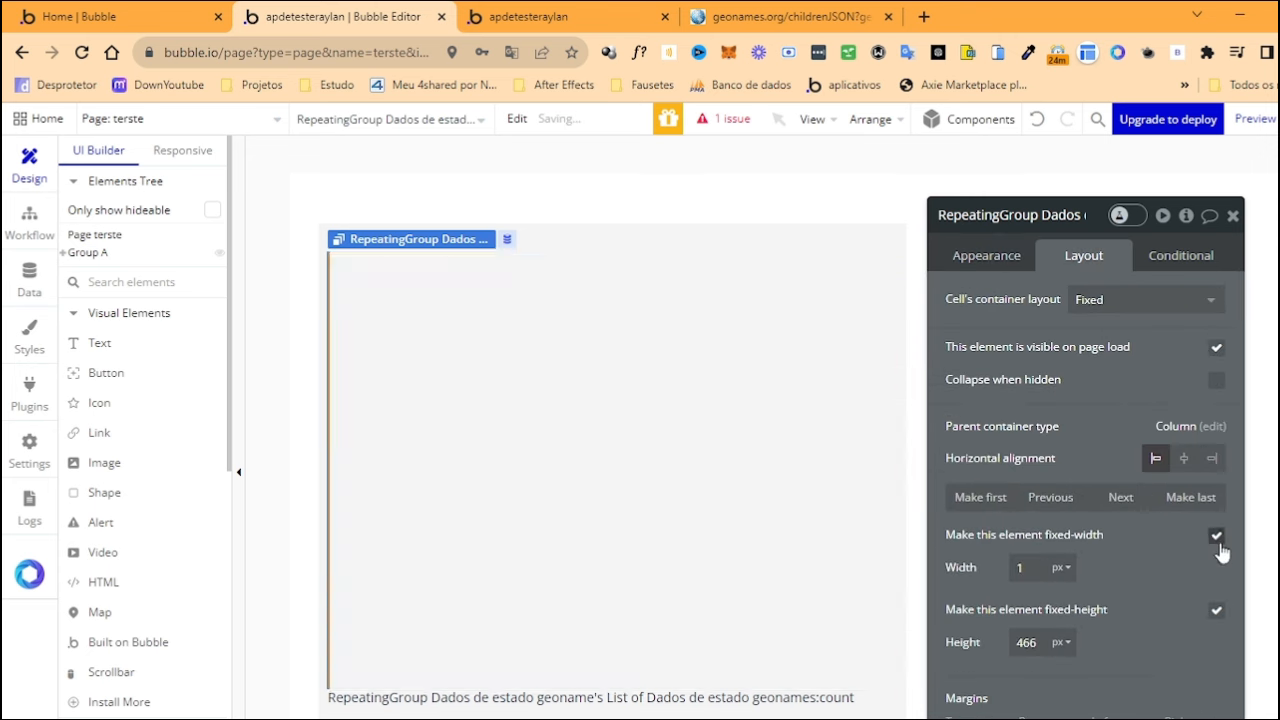
pyautogui.click(814, 700)
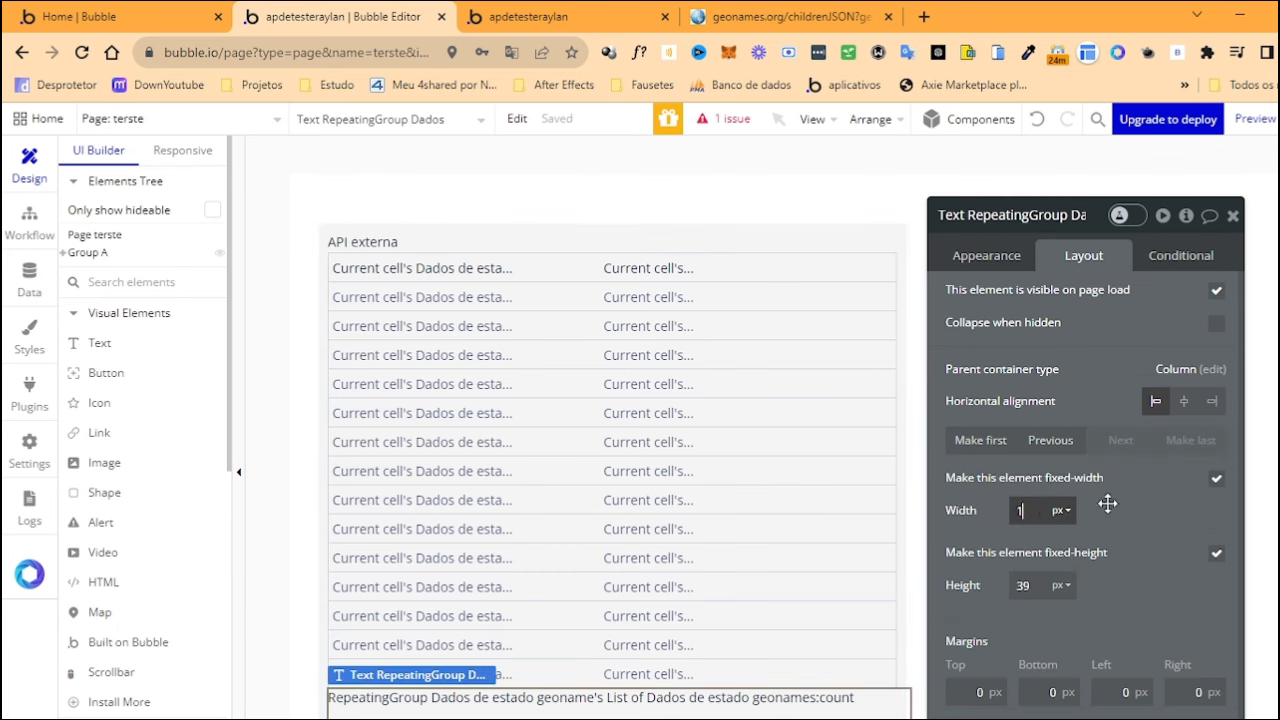
pyautogui.click(1216, 485)
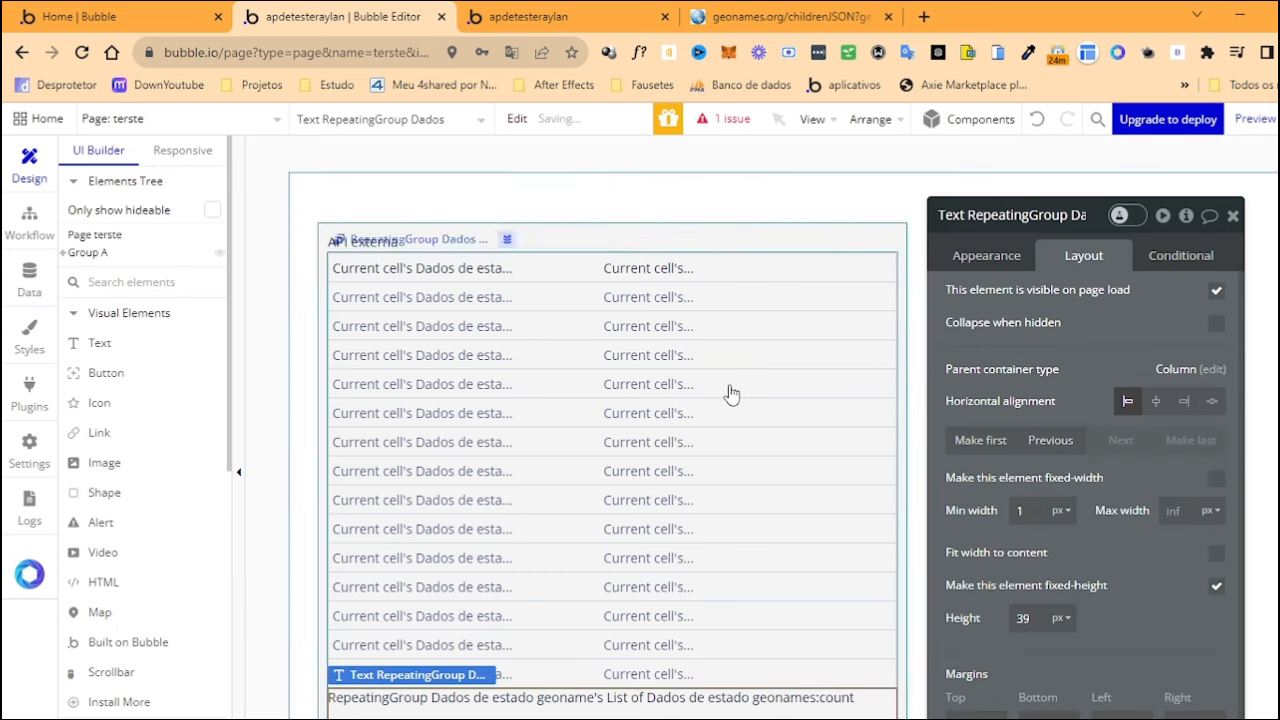
# Duplicate Group A with all its contents and place the copy lower and further right on the page
pyautogui.click(705, 243)
pyautogui.click(895, 248)
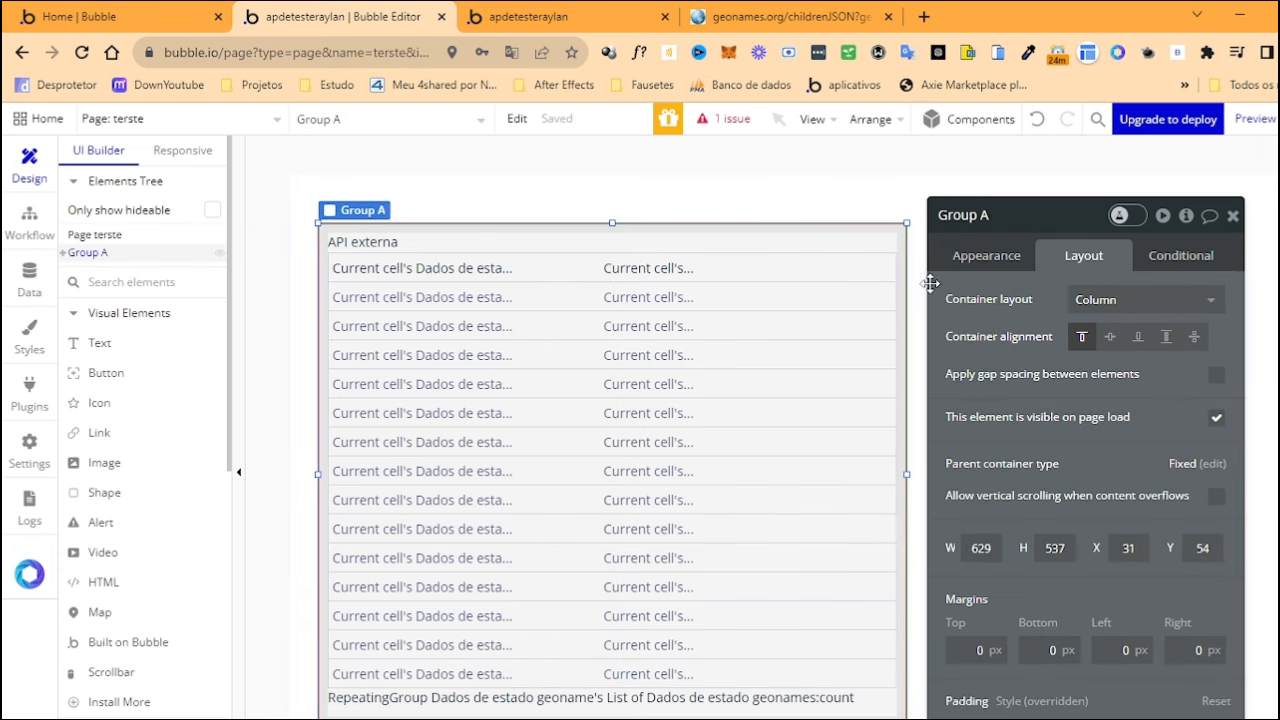
pyautogui.moveTo(1049, 222); pyautogui.dragTo(542, 236)
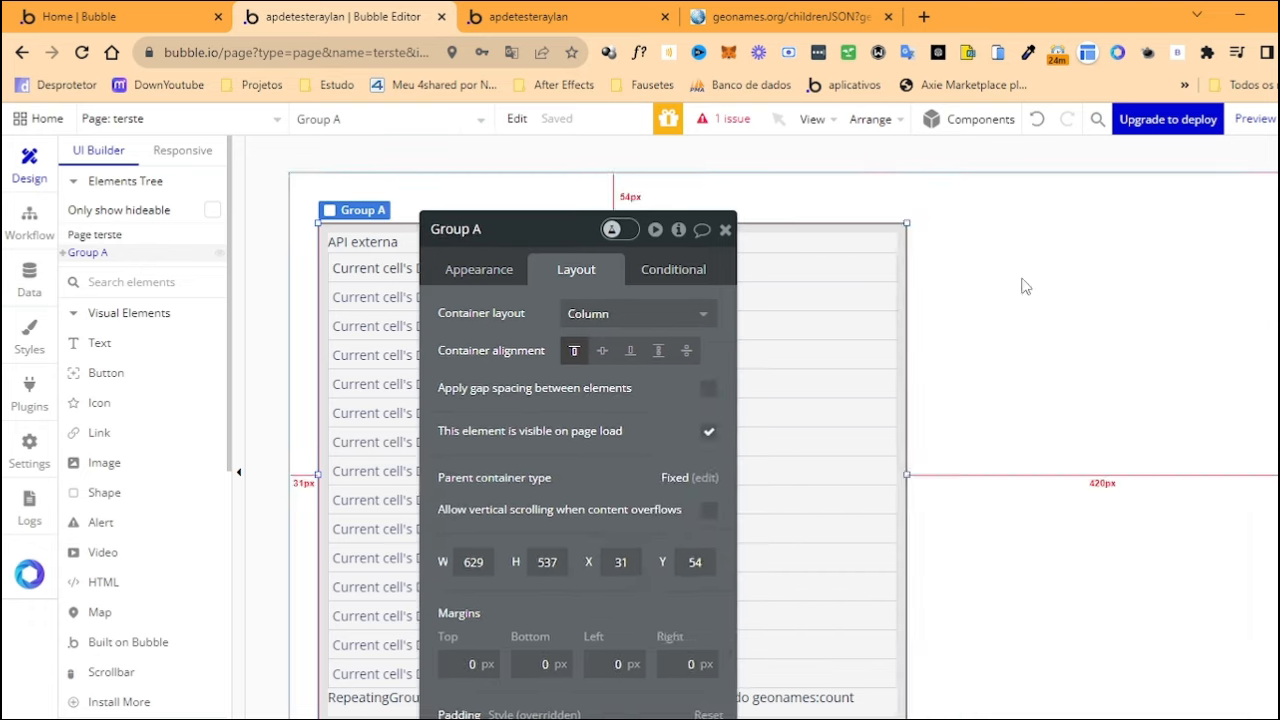
pyautogui.click(1021, 279)
pyautogui.hotkey('ctrl', 'v')
pyautogui.moveTo(793, 201); pyautogui.dragTo(1123, 451)
# Set the page's container layout to Row and apply gap spacing between elements with a 10 px row gap
pyautogui.click(1044, 301)
pyautogui.click(620, 314)
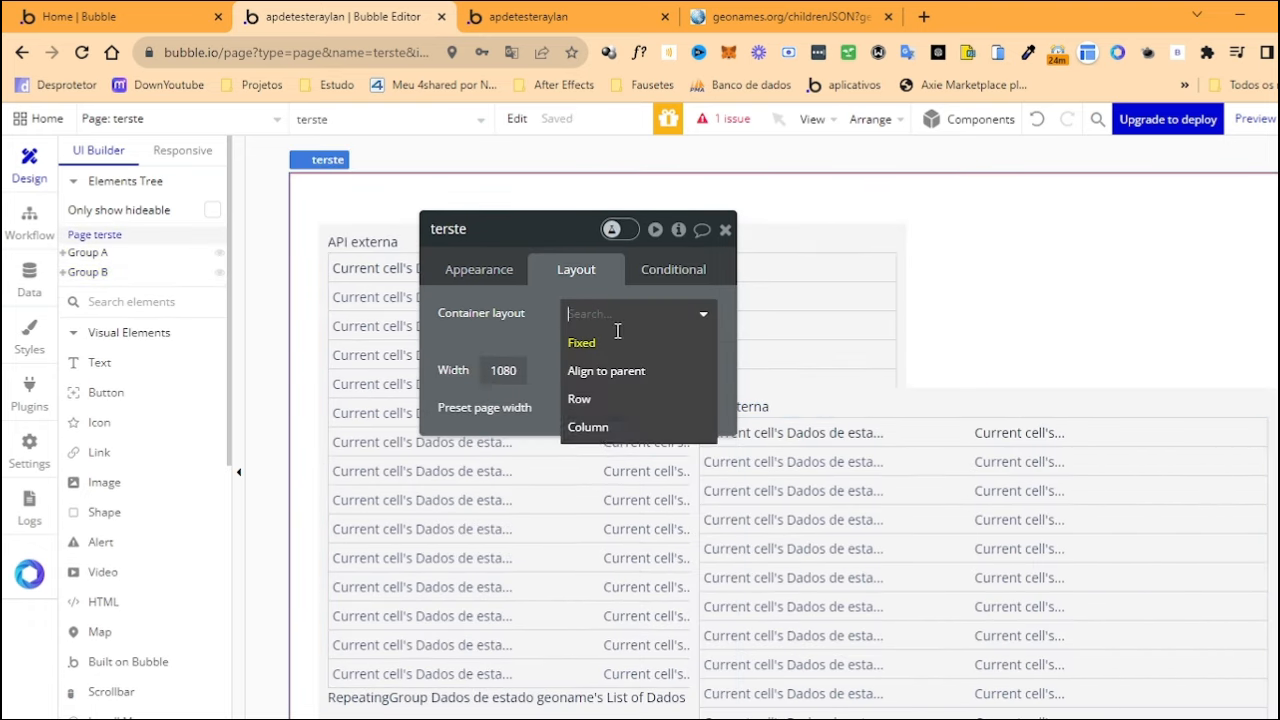
pyautogui.click(588, 403)
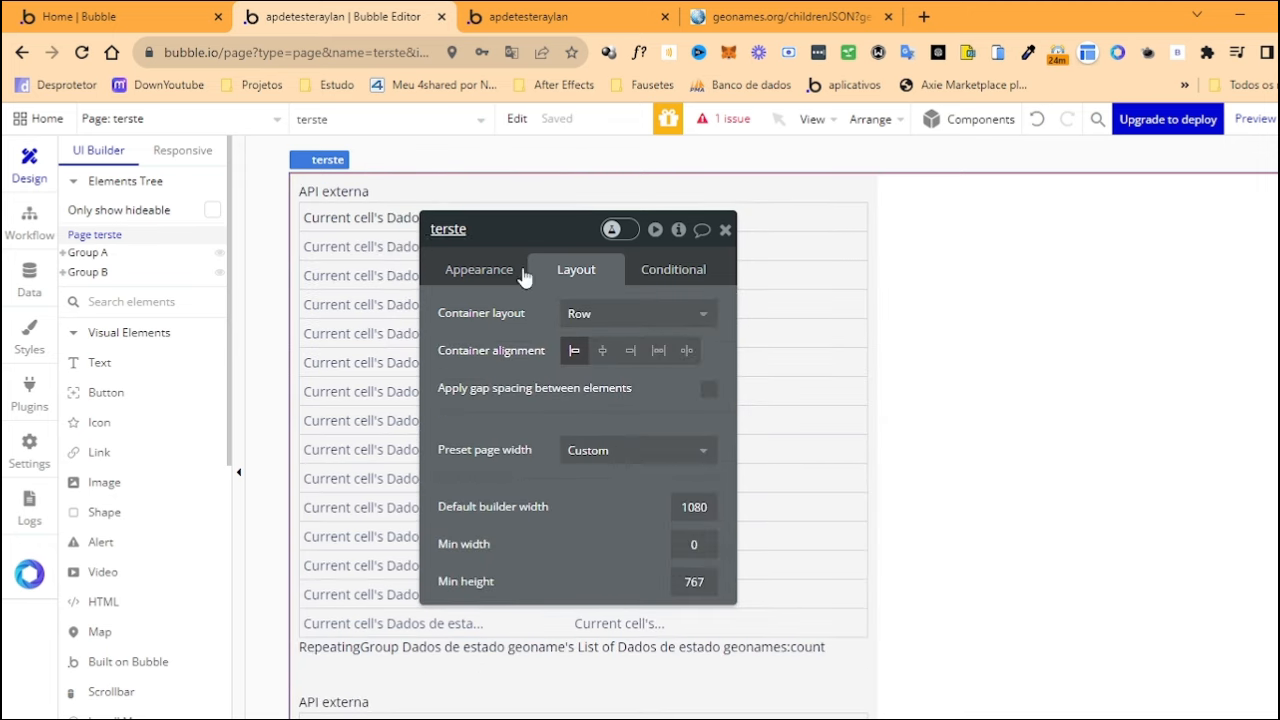
pyautogui.click(709, 390)
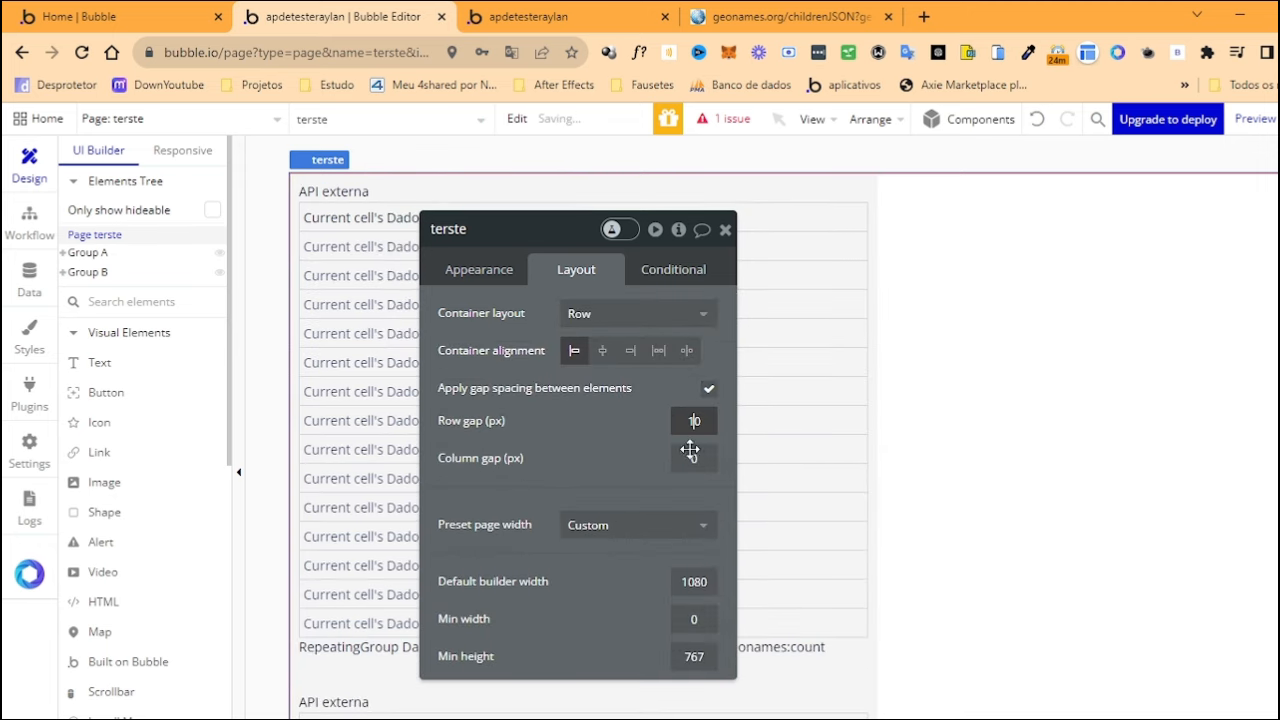
pyautogui.click(724, 230)
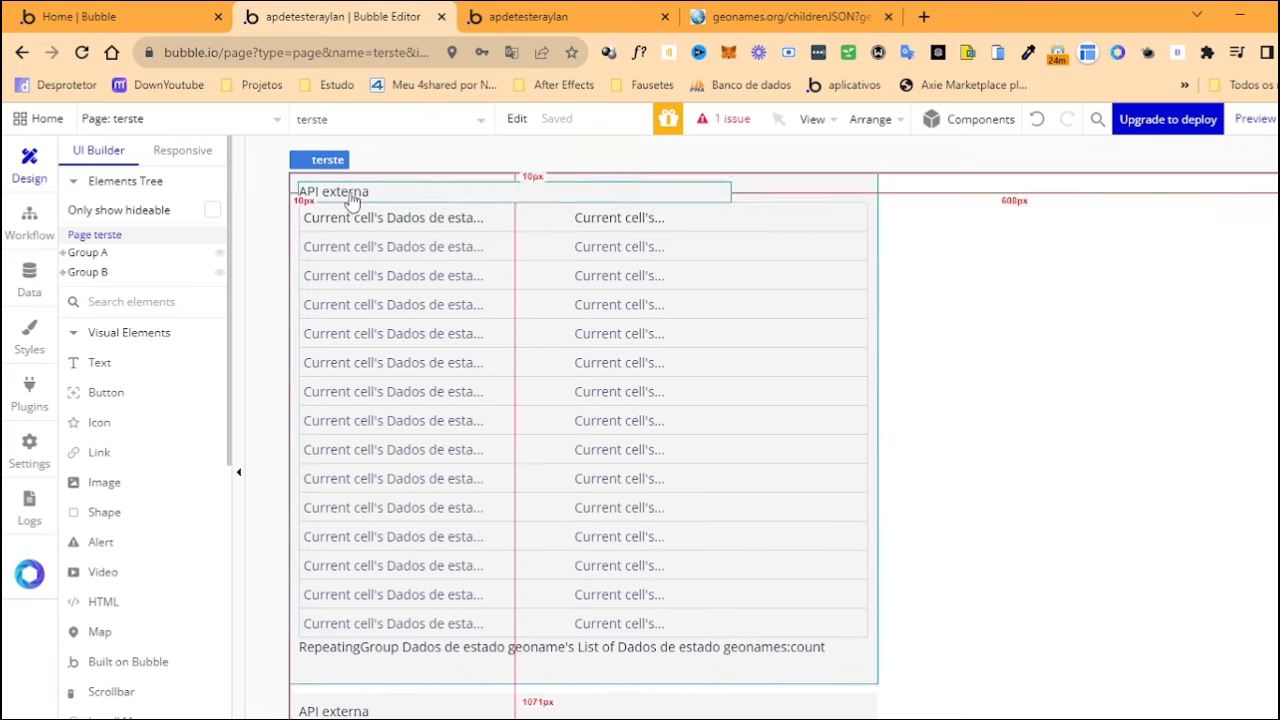
# Change the heading text of the duplicated group to "Banco de dados da aplicação"
pyautogui.click(325, 192)
pyautogui.scroll(-3, 429, 429)
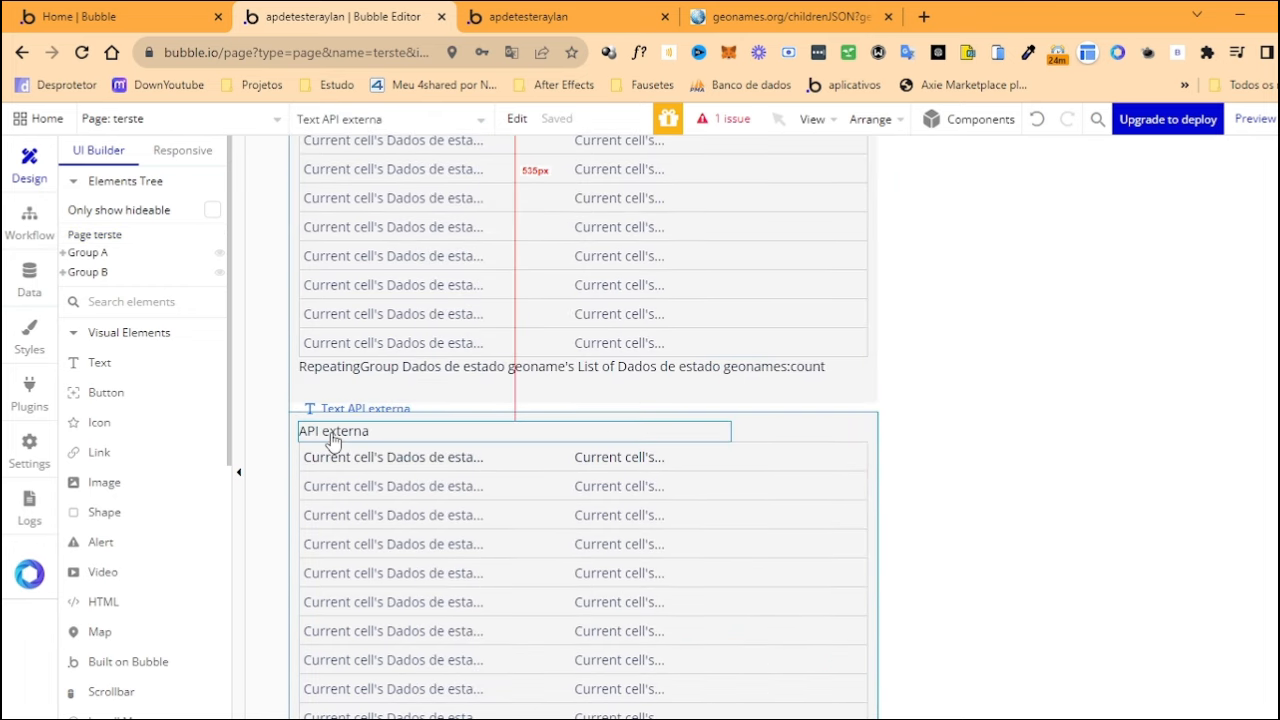
pyautogui.doubleClick(360, 436)
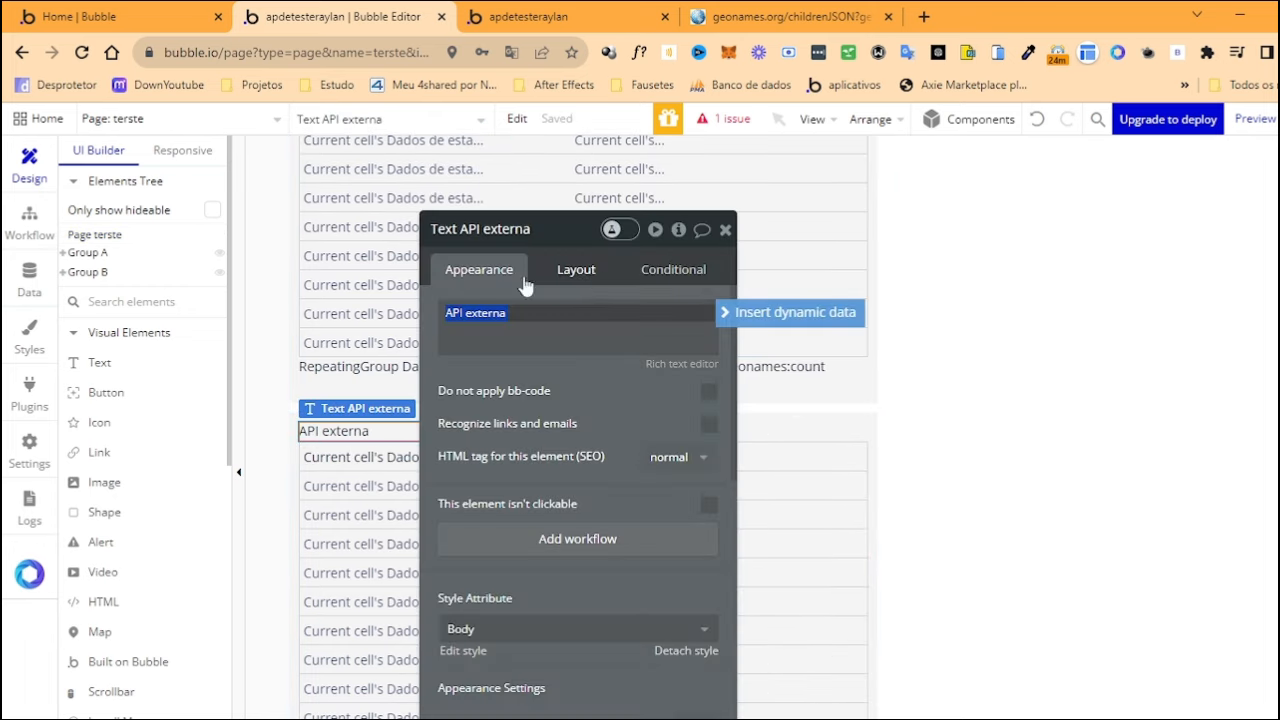
pyautogui.click(463, 316)
pyautogui.moveTo(462, 316); pyautogui.dragTo(427, 313)
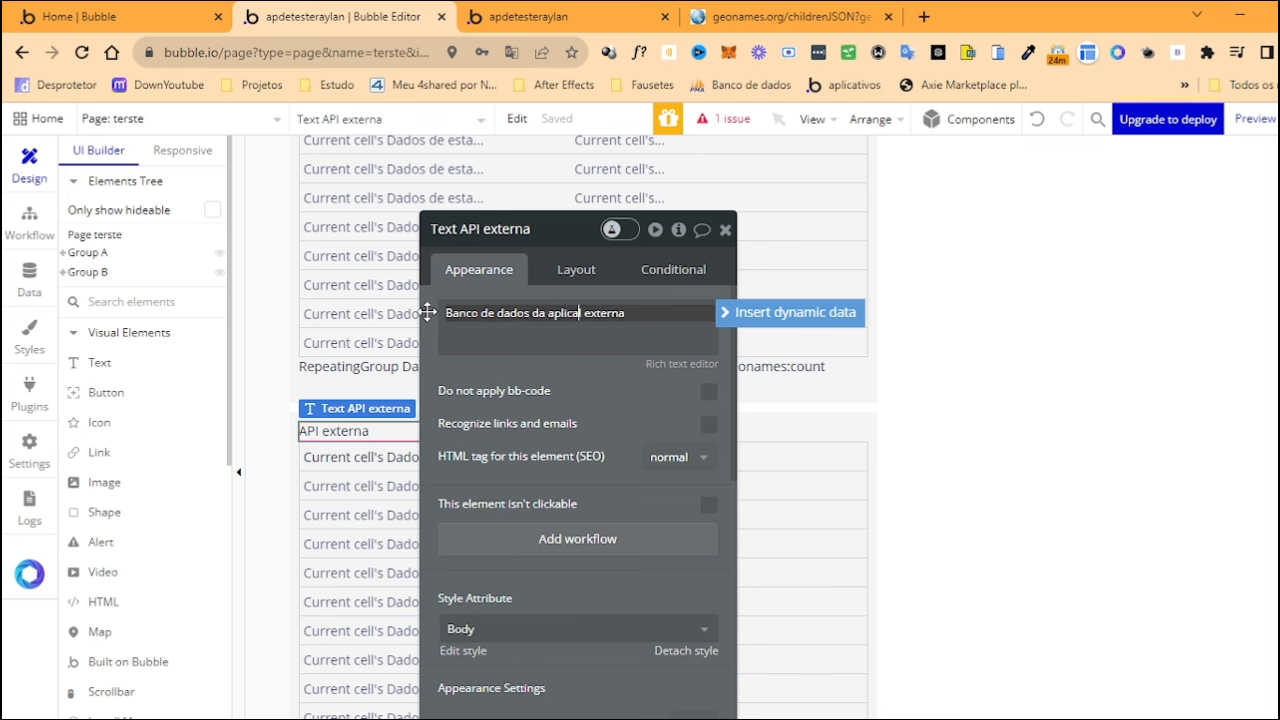
pyautogui.hotkey('shift', 'Right')
pyautogui.hotkey('shift', 'Right')
pyautogui.hotkey('shift', 'Right')
pyautogui.hotkey('shift', 'Right')
pyautogui.hotkey('shift', 'Right')
pyautogui.hotkey('shift', 'Right')
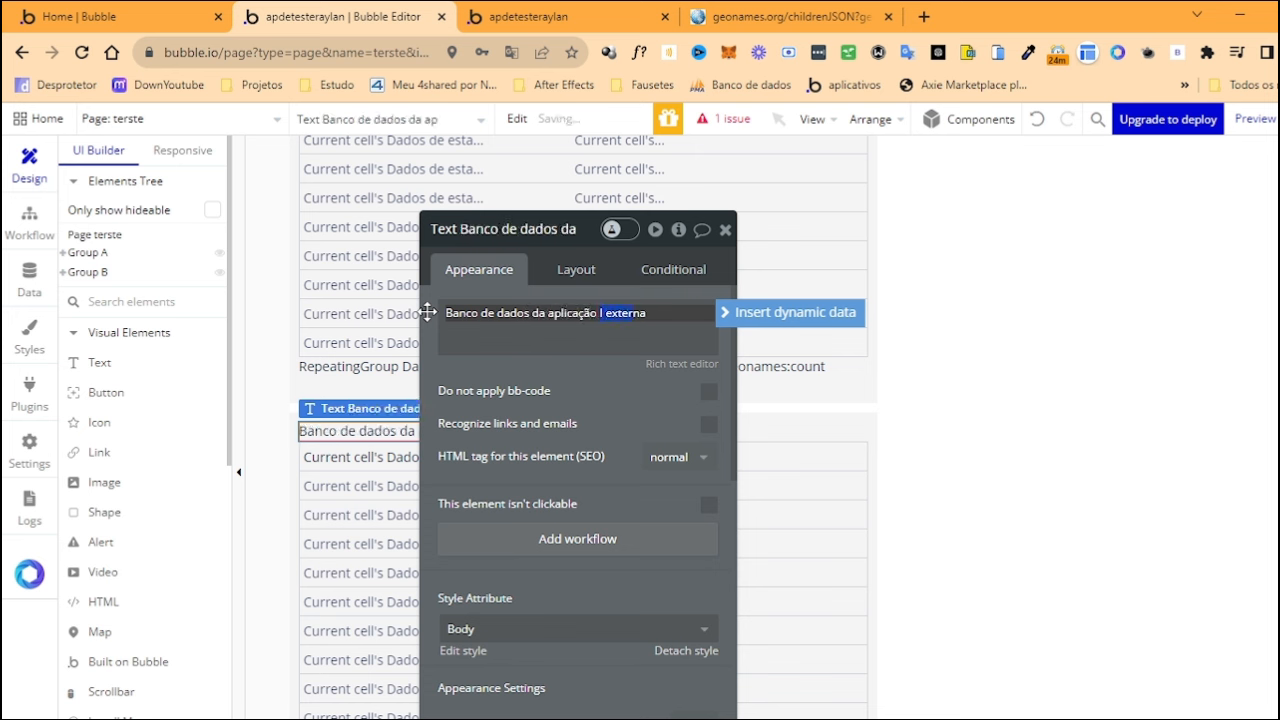
pyautogui.click(725, 230)
# Set the type of content of the duplicated group's repeating group to cidades
pyautogui.click(523, 523)
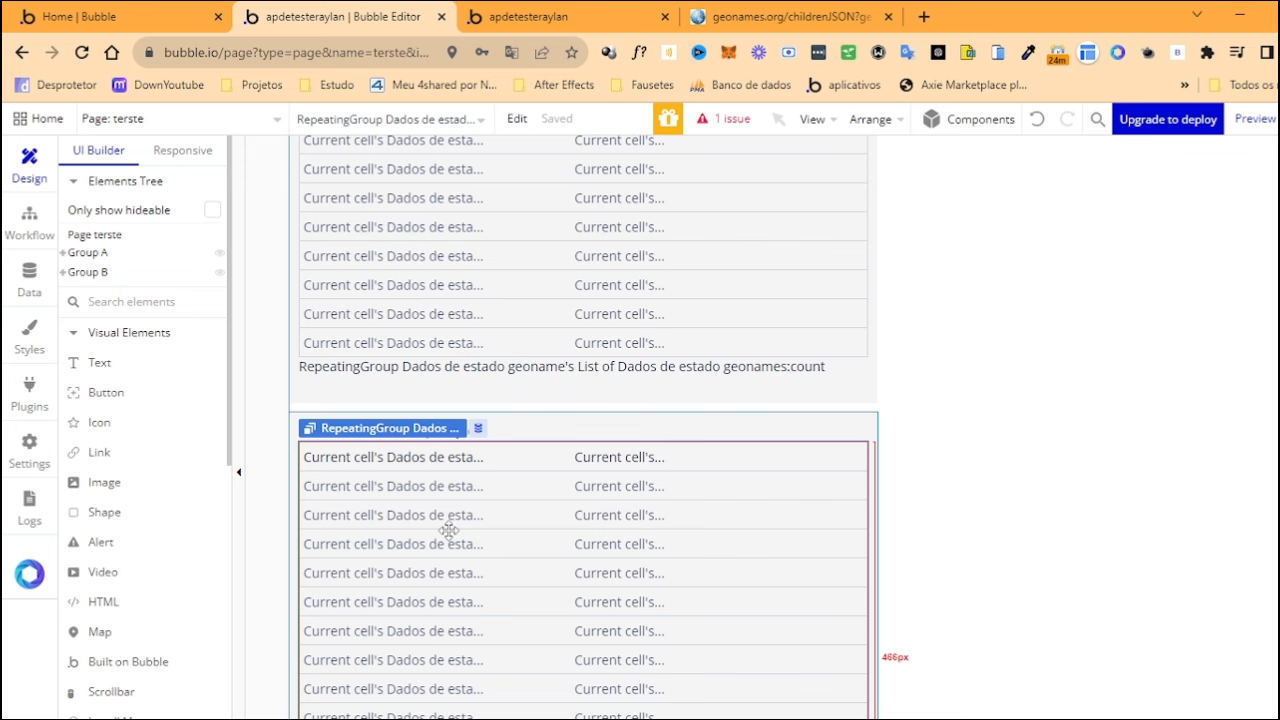
pyautogui.doubleClick(516, 579)
pyautogui.moveTo(470, 337); pyautogui.dragTo(807, 407)
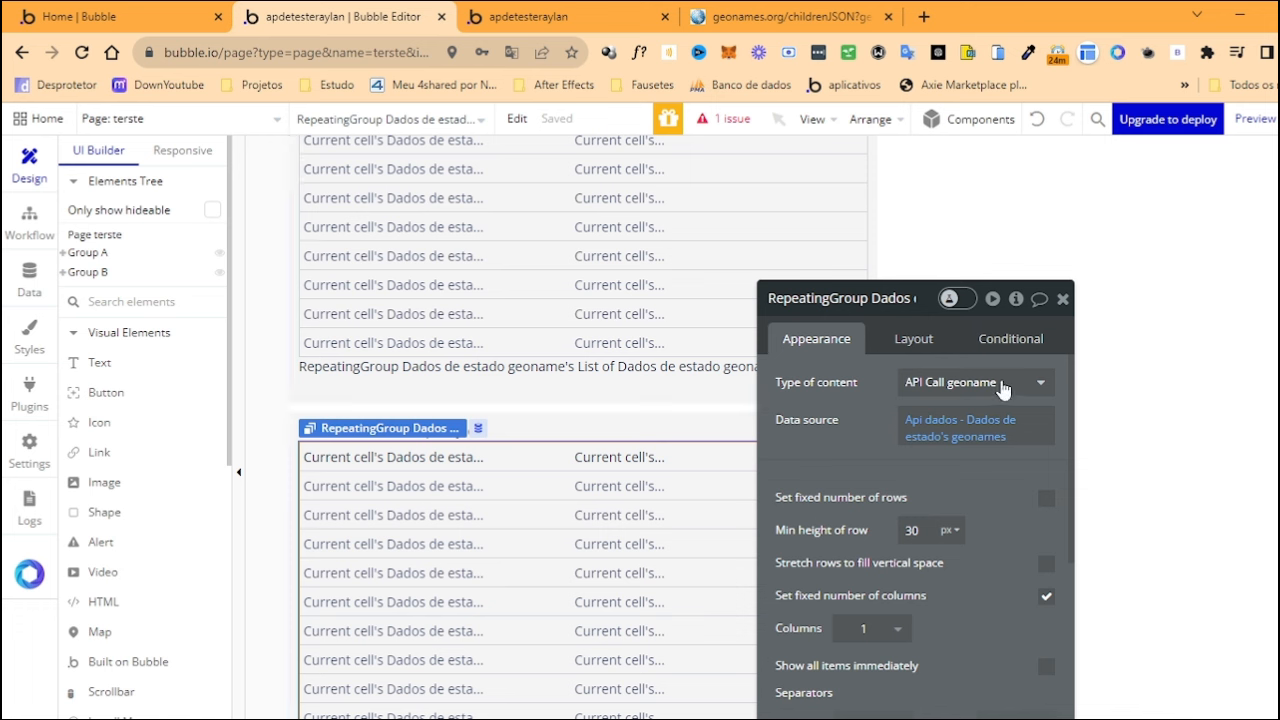
pyautogui.click(1035, 386)
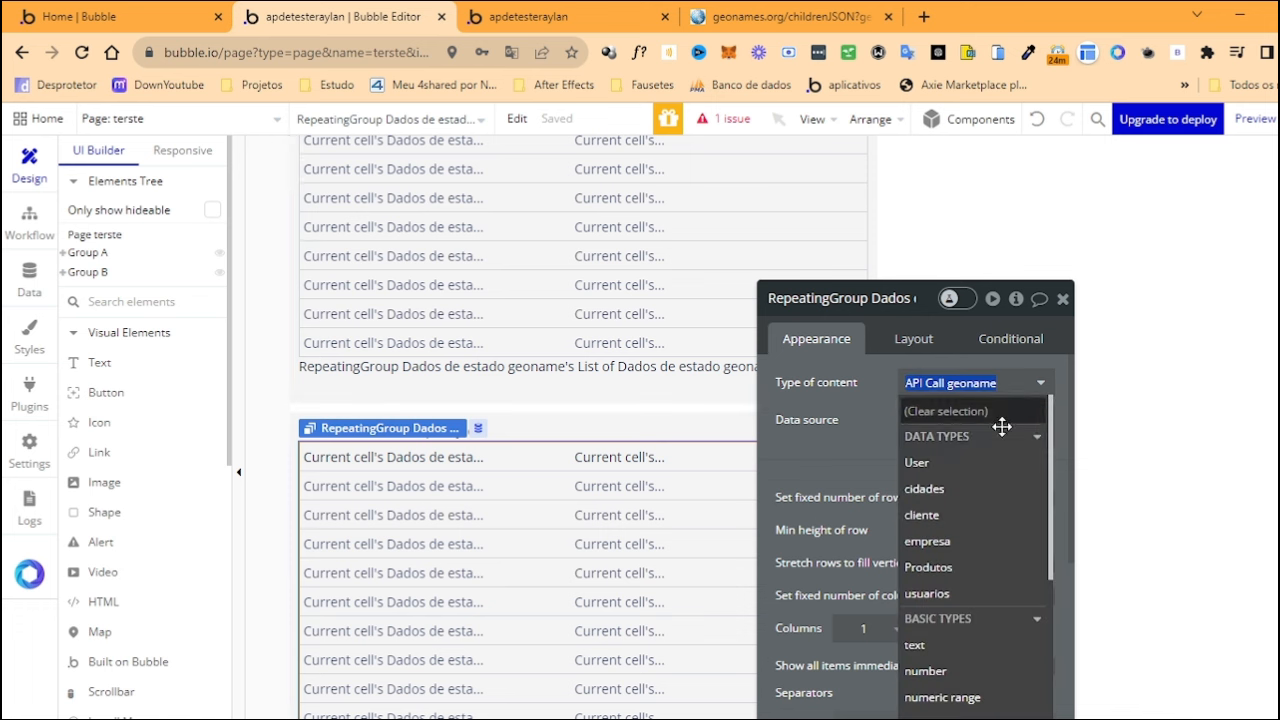
pyautogui.click(957, 492)
# Clear the API data source of the duplicated repeating group and replace it with a search for cidades
pyautogui.click(1020, 441)
pyautogui.click(941, 420)
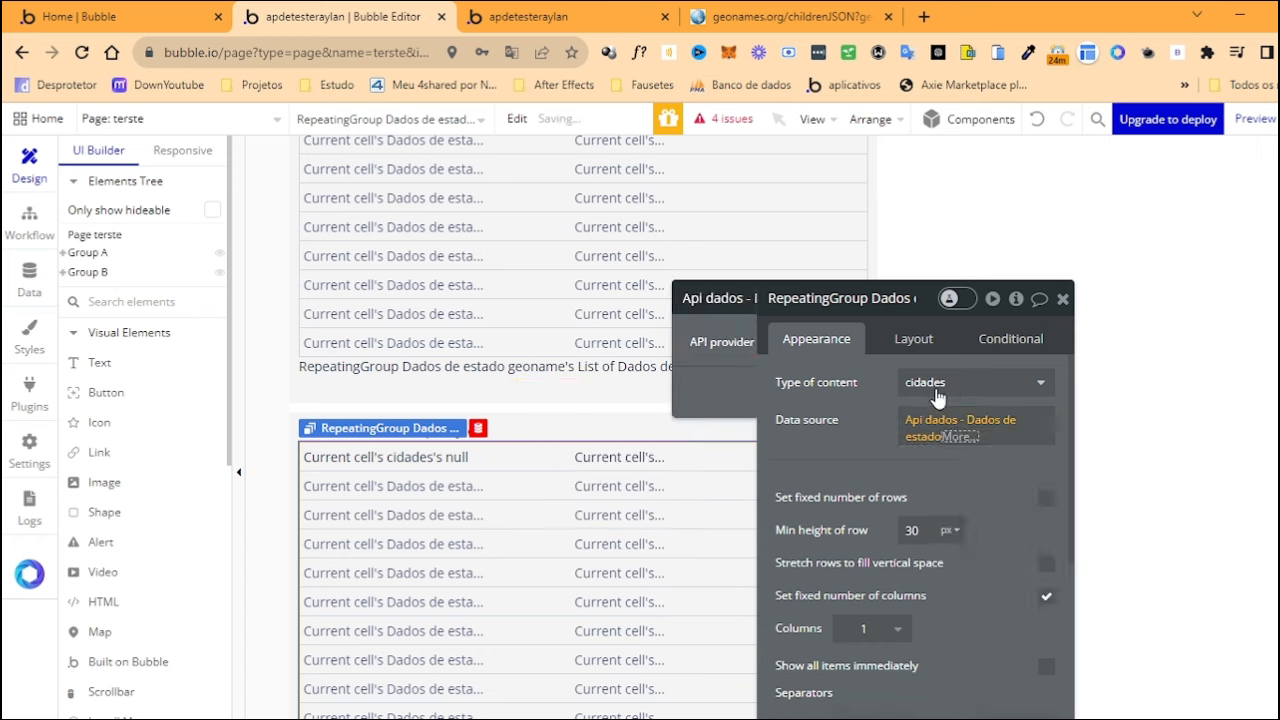
pyautogui.click(950, 445)
pyautogui.click(925, 420)
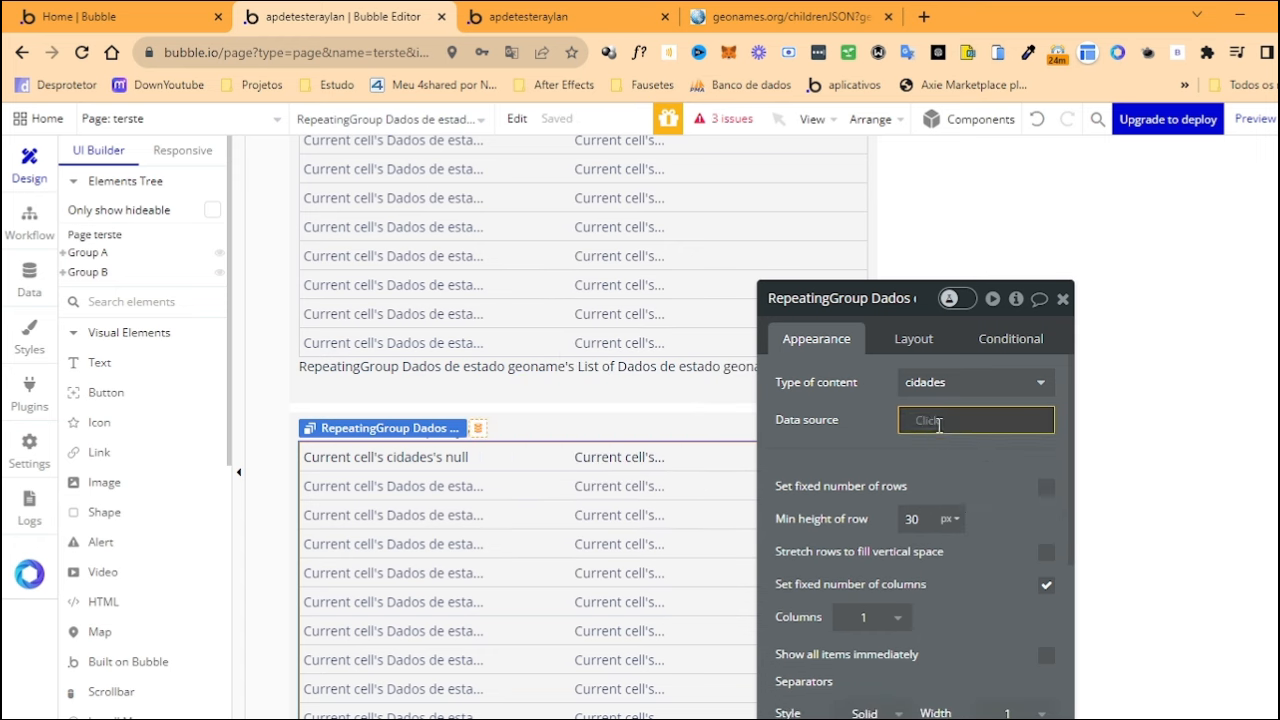
pyautogui.click(938, 425)
pyautogui.click(1003, 549)
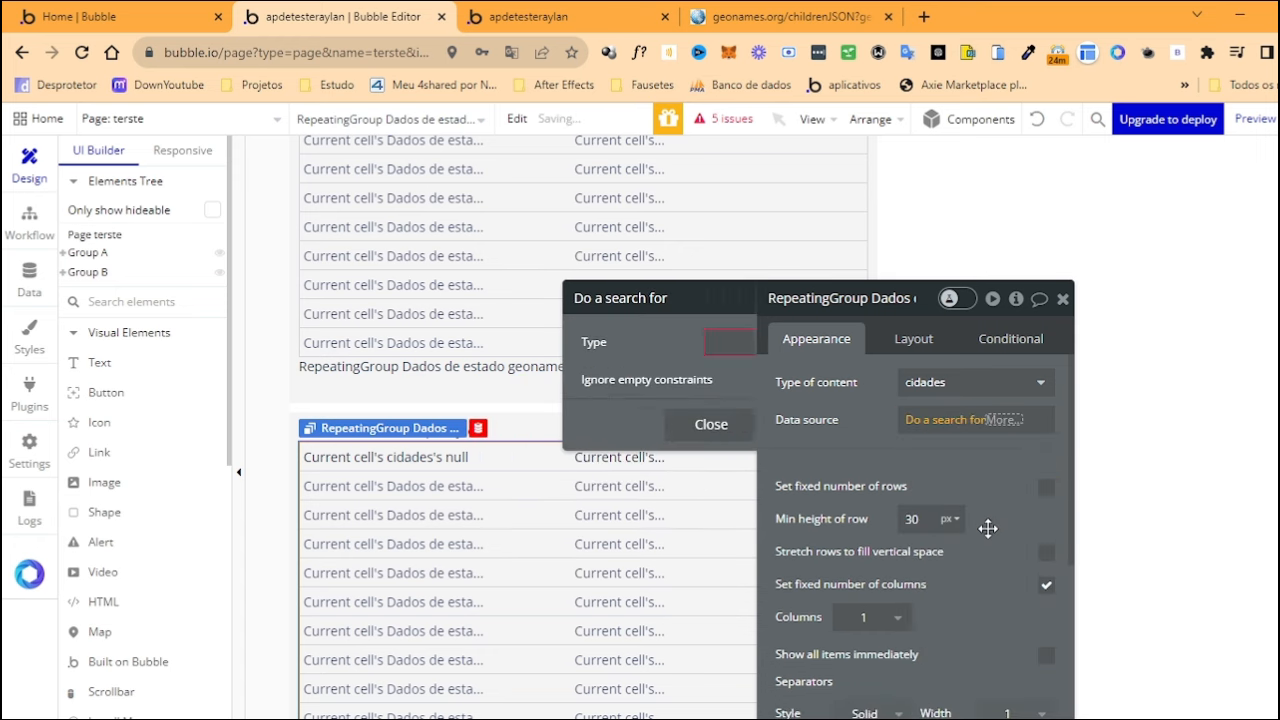
pyautogui.click(705, 342)
pyautogui.click(645, 428)
pyautogui.click(844, 408)
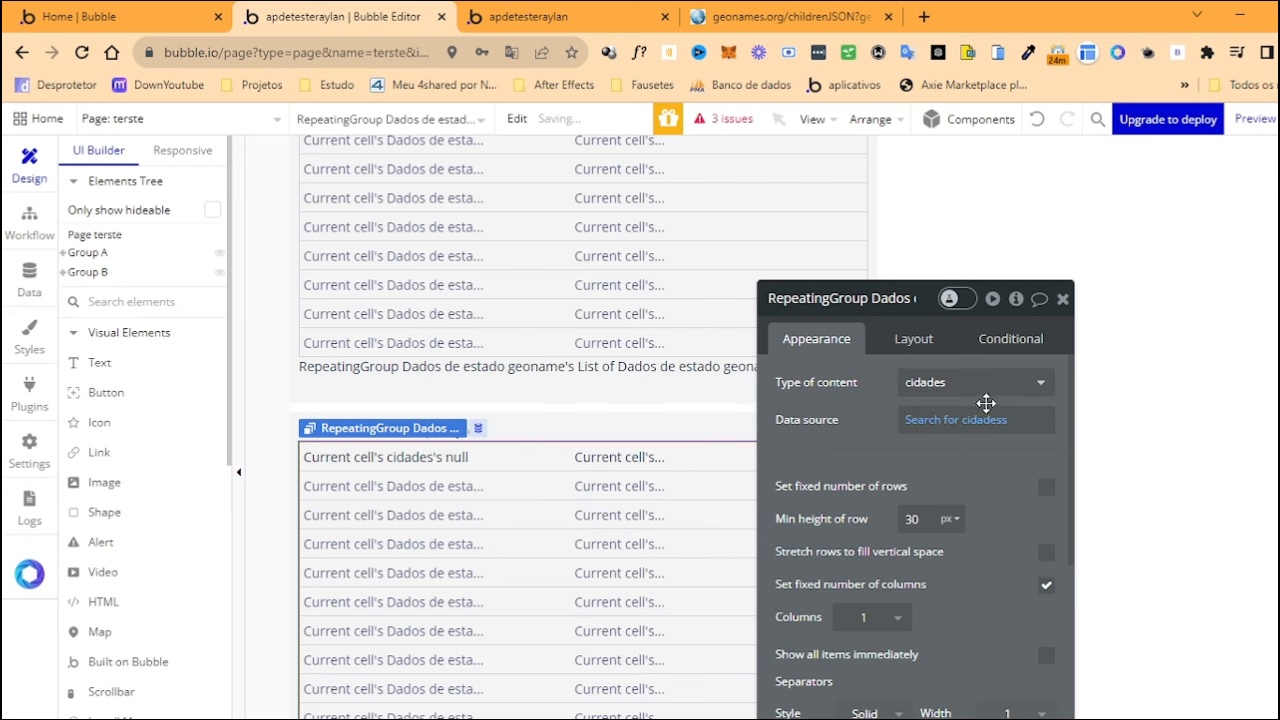
# Set the first text in the duplicated repeating group's cell to Current cell's cidades's nome and select the second text in that cell
pyautogui.click(400, 457)
pyautogui.click(900, 395)
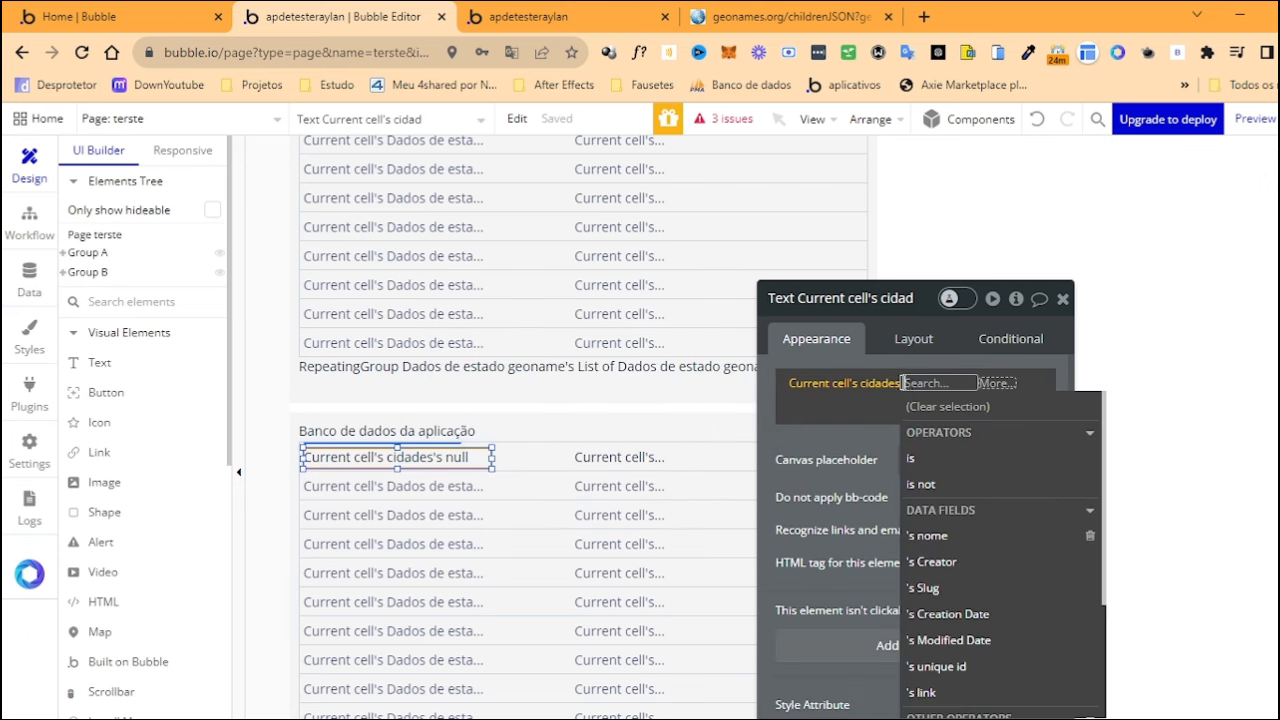
pyautogui.click(930, 528)
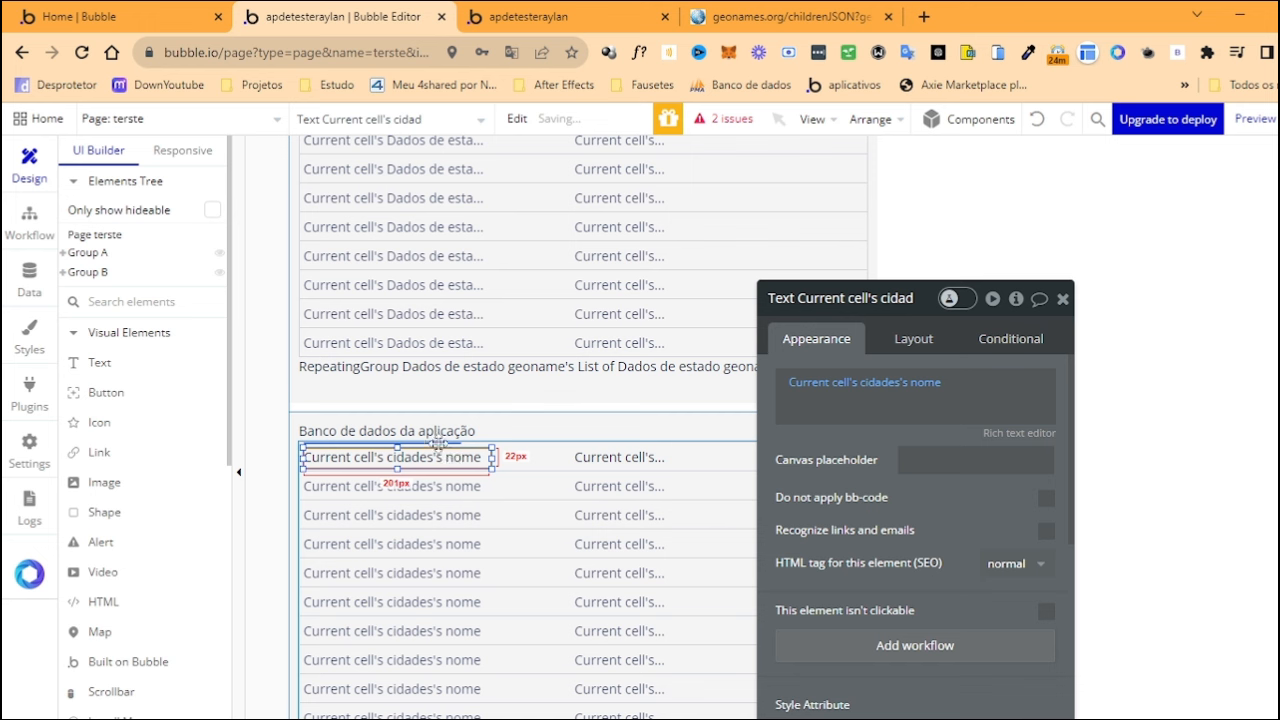
pyautogui.click(615, 457)
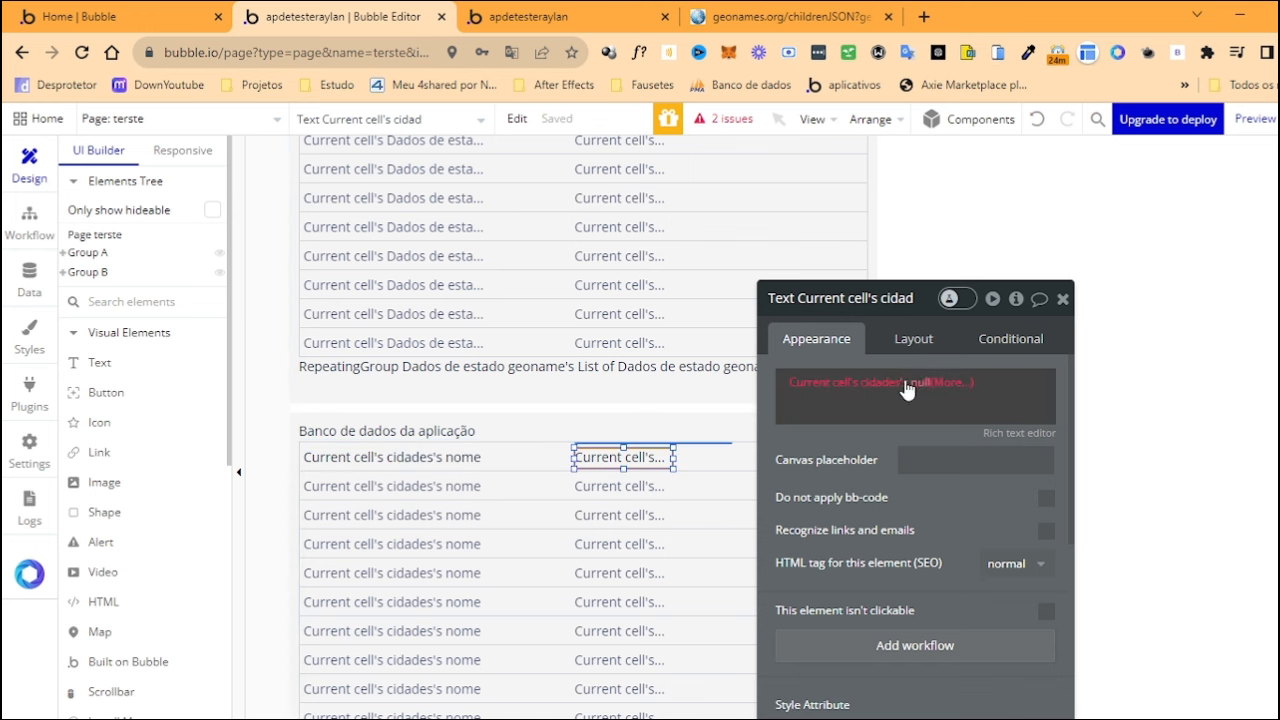
# Delete the second text from the cell of the repeating group under "Banco de dados da aplicação"
pyautogui.press('Delete')
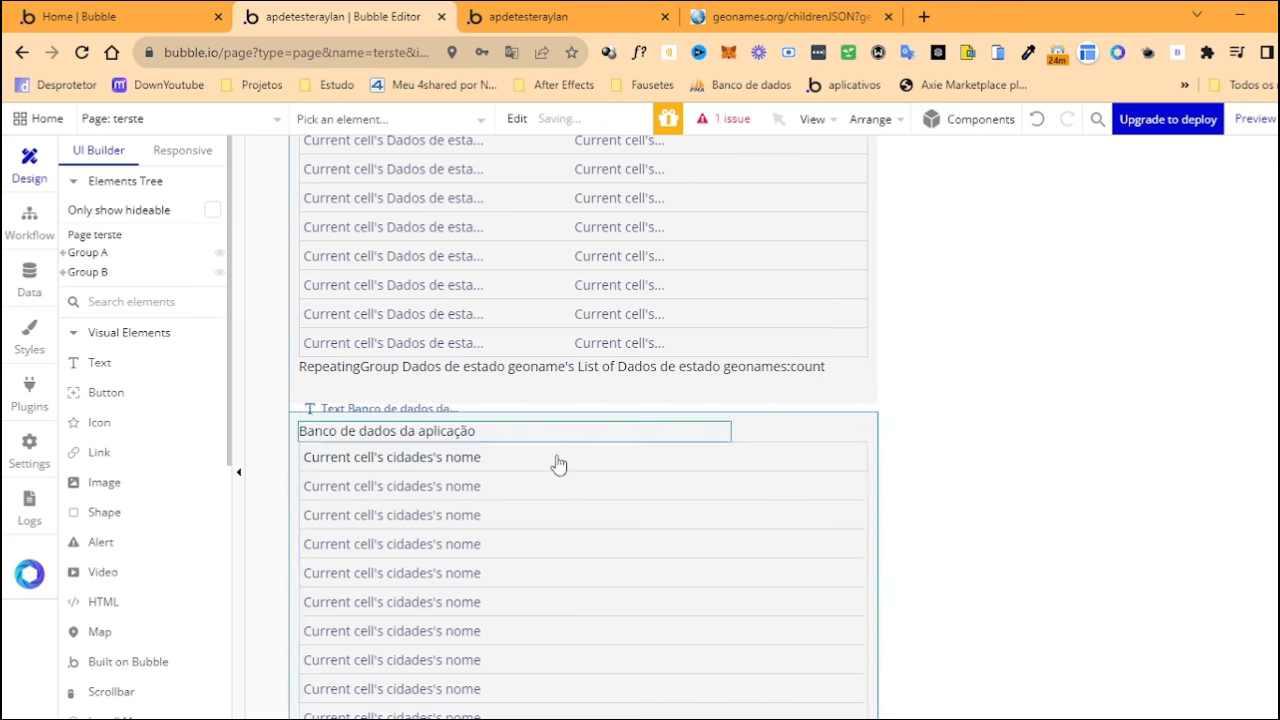
pyautogui.click(450, 458)
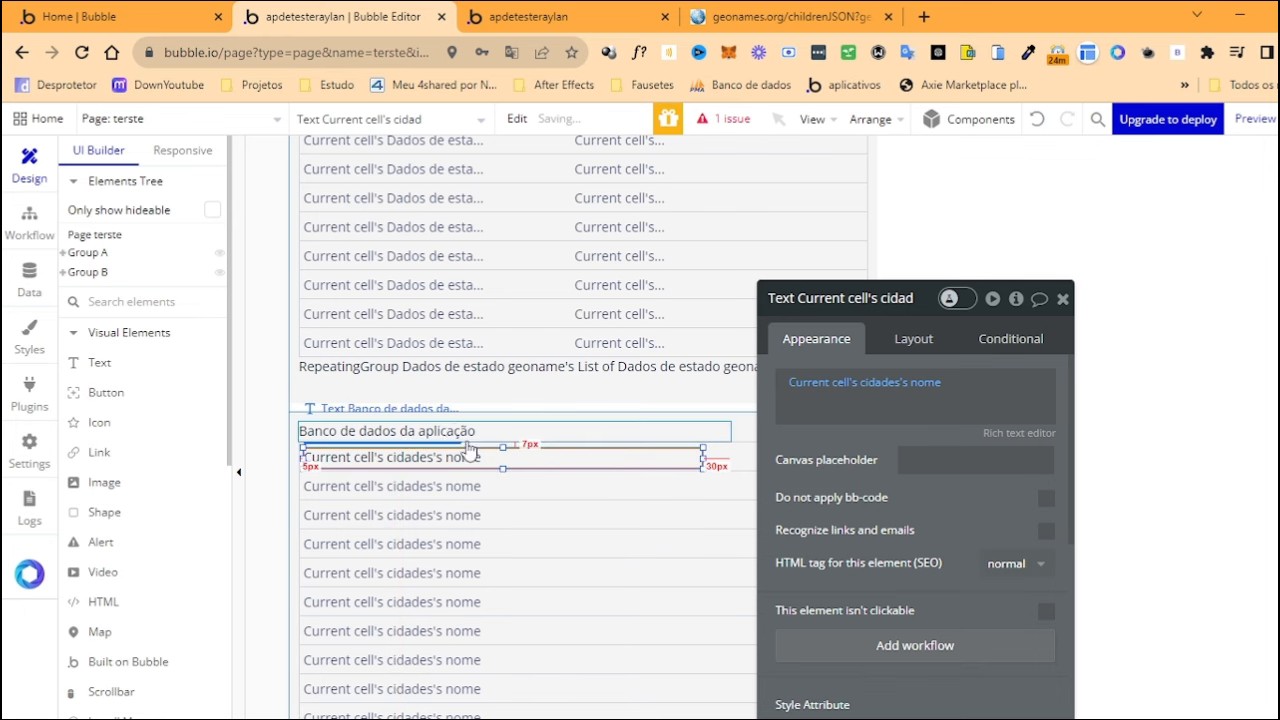
pyautogui.click(420, 432)
# Rename the duplicated repeating group to "RepeatingGroup Dados de estado geoname1" and copy its new name
pyautogui.scroll(-2, 430, 560)
pyautogui.click(540, 716)
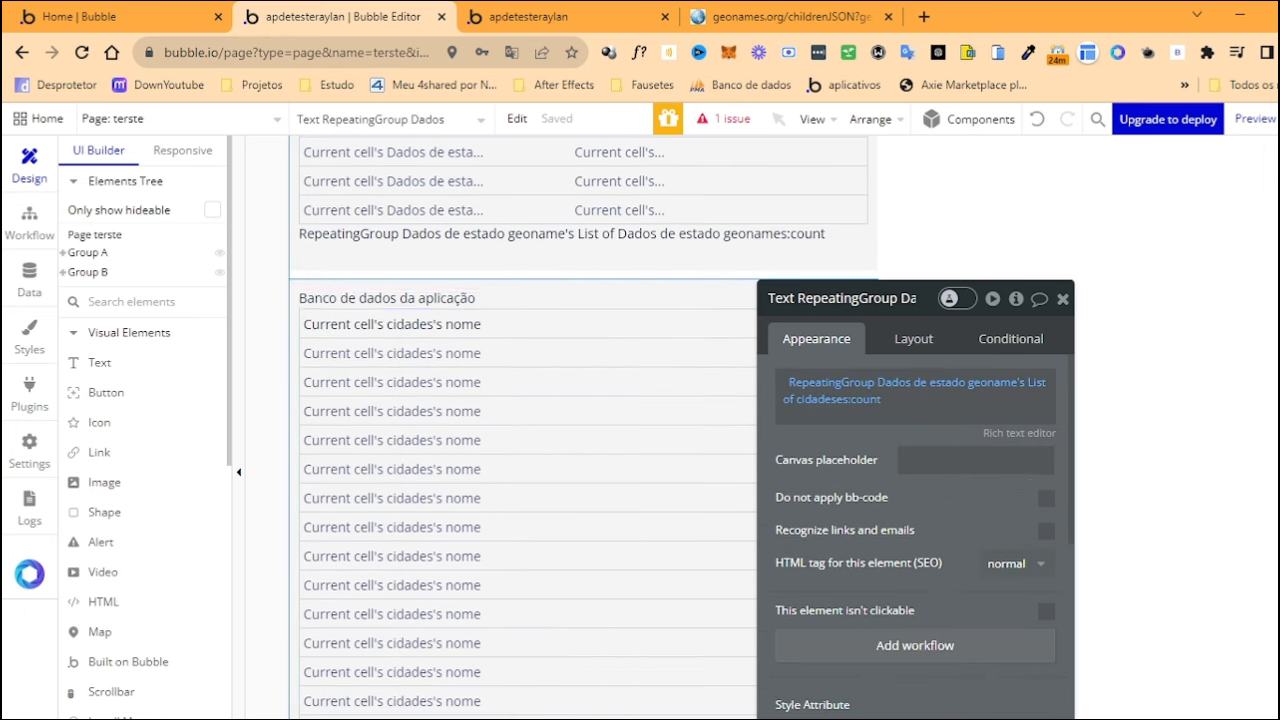
pyautogui.click(428, 395)
pyautogui.click(884, 300)
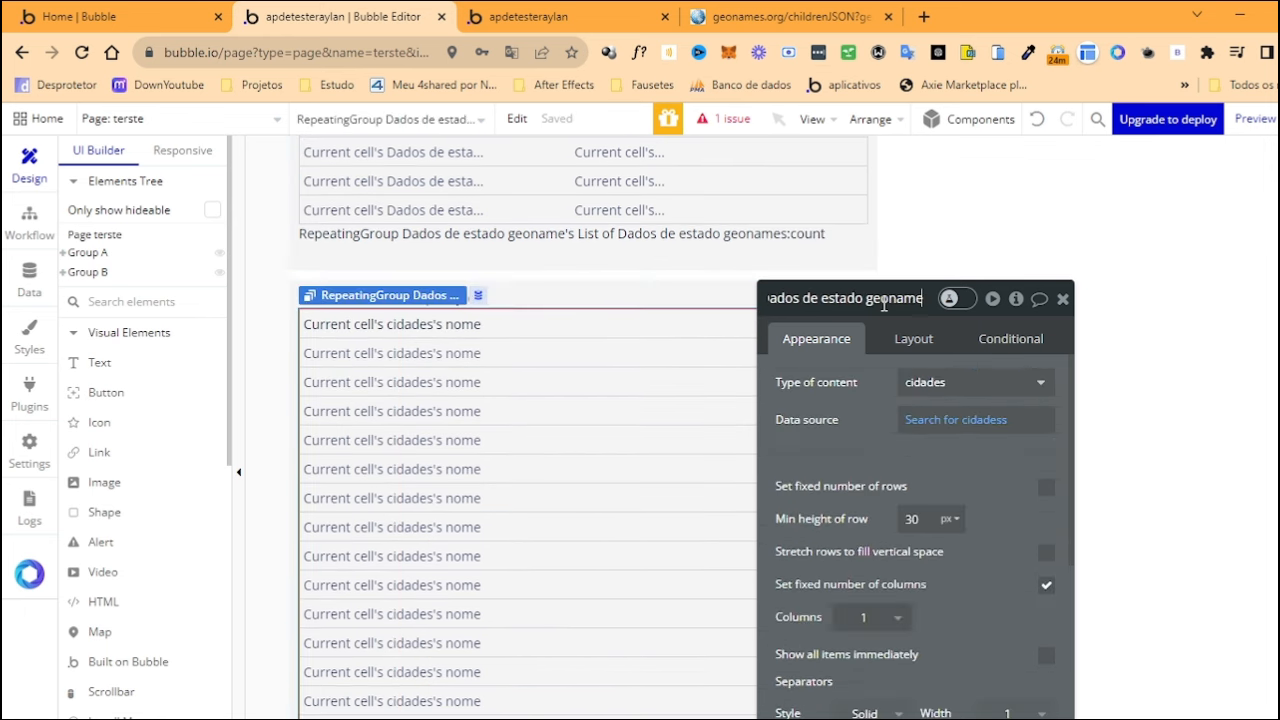
pyautogui.write('1')
pyautogui.tripleClick(885, 301)
pyautogui.hotkey('ctrl', 'c')
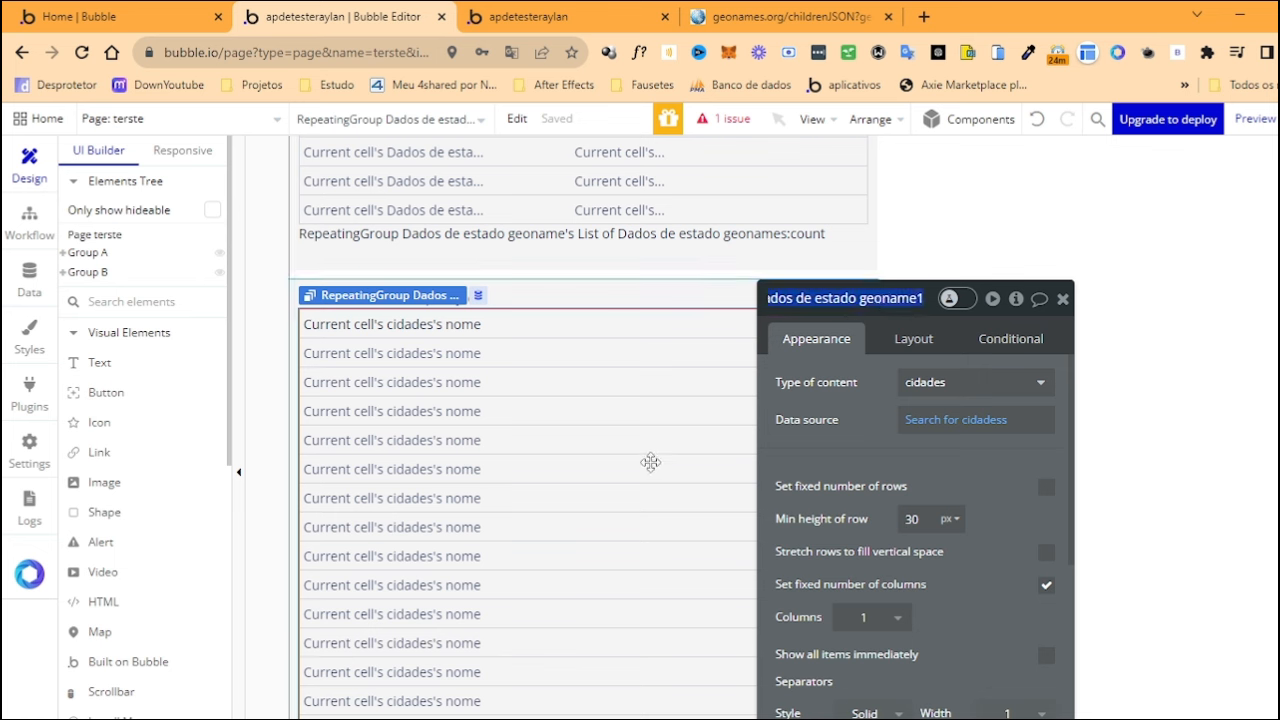
# Point the count text below the duplicated list to "RepeatingGroup Dados de estado geoname1", keeping List of cidadeses:count
pyautogui.click(640, 464)
pyautogui.click(560, 714)
pyautogui.click(829, 384)
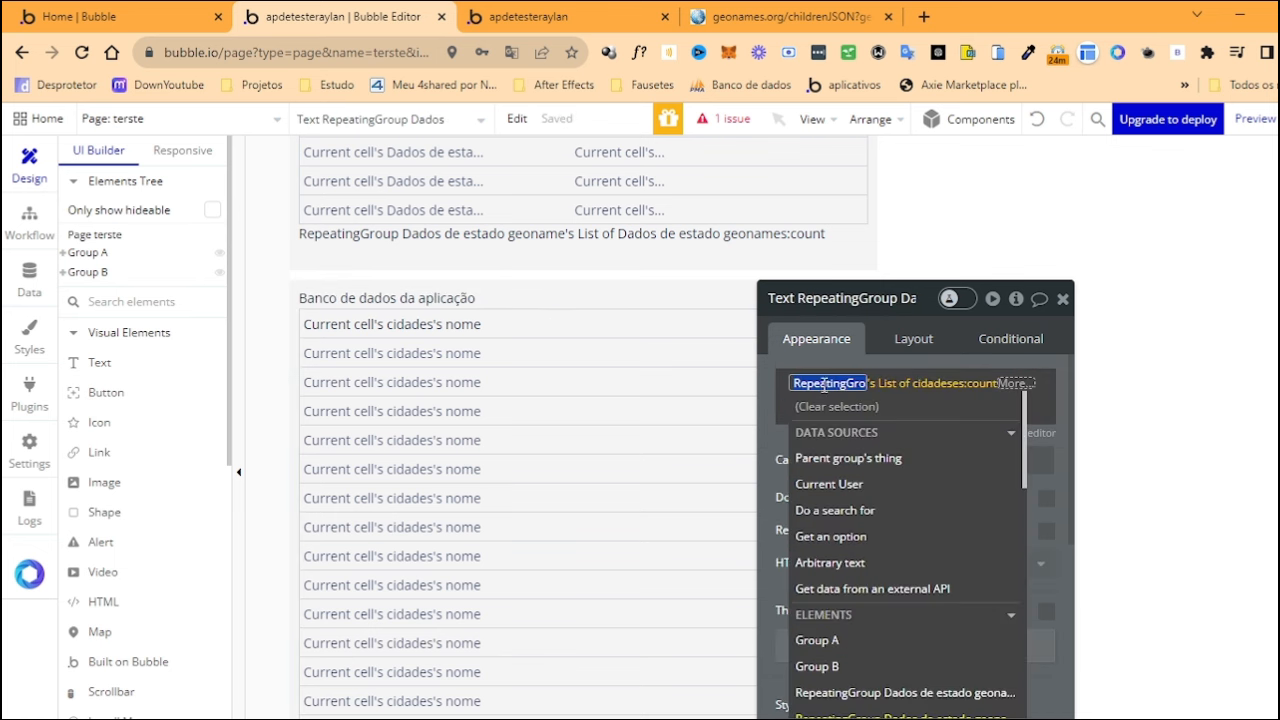
pyautogui.hotkey('ctrl', 'v')
pyautogui.click(837, 433)
pyautogui.click(823, 449)
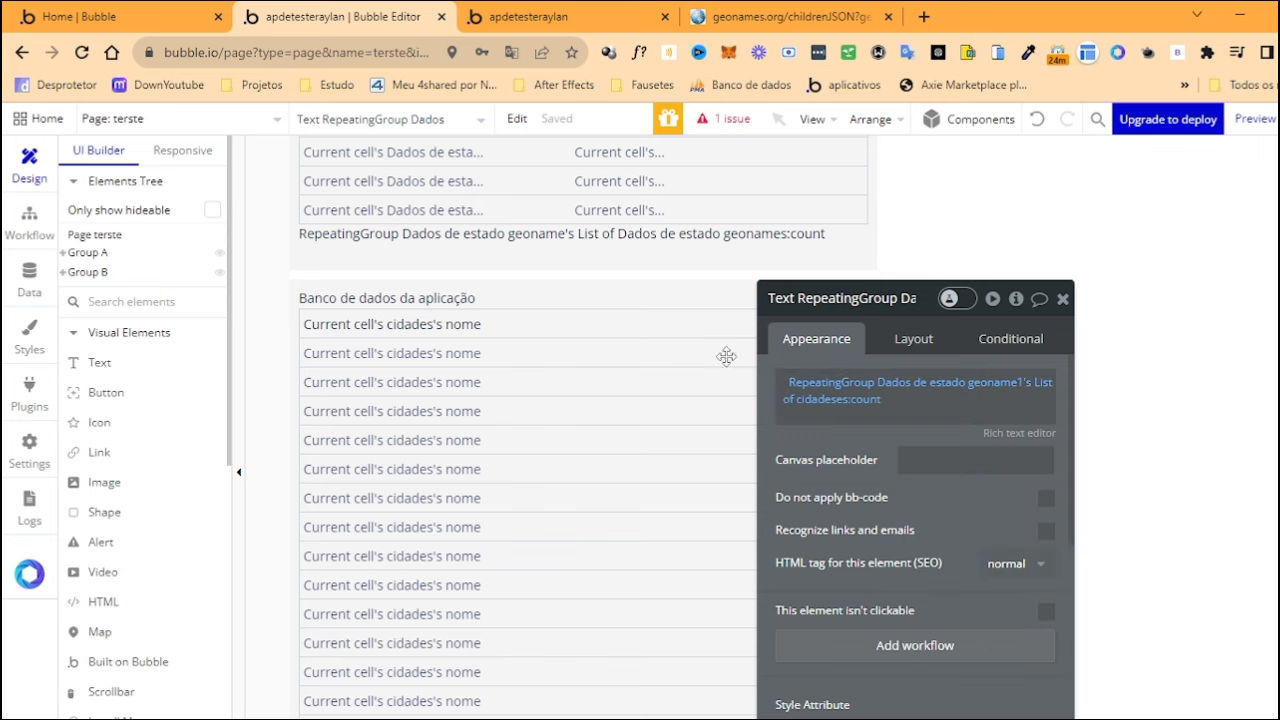
# Set the background color of Group B to a pale green
pyautogui.click(495, 563)
pyautogui.click(297, 471)
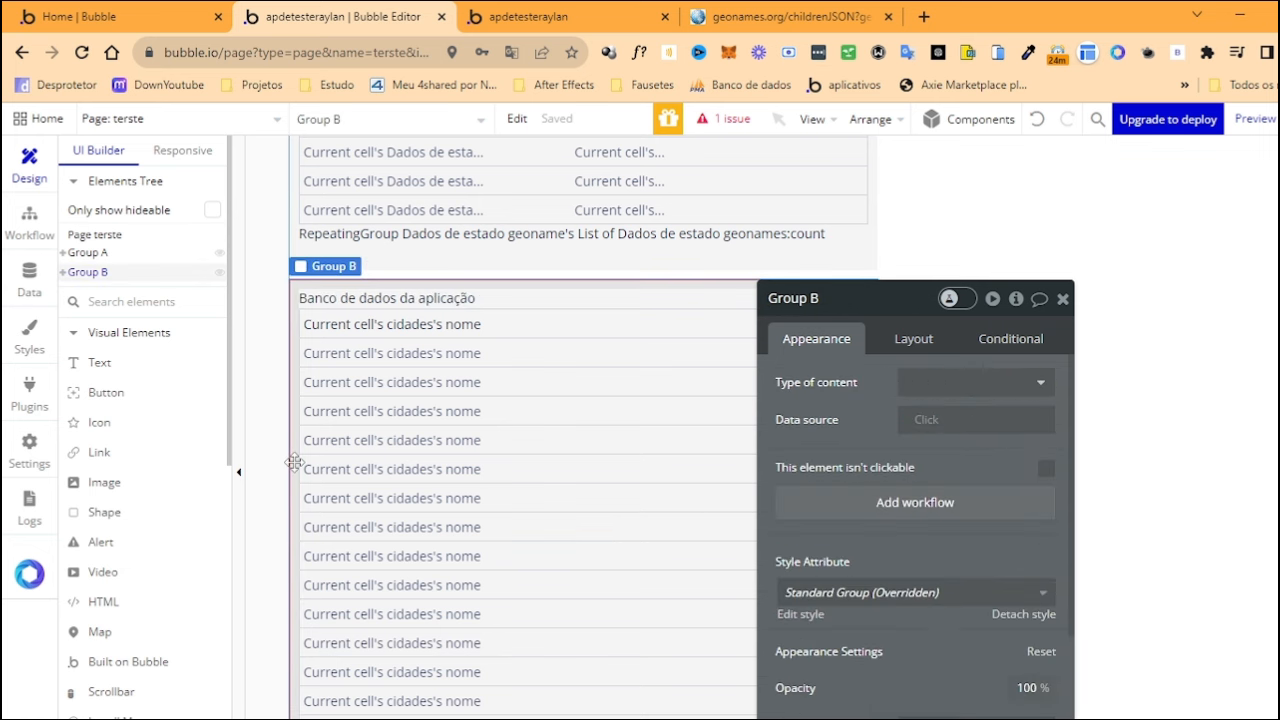
pyautogui.scroll(-4, 1037, 480)
pyautogui.click(958, 580)
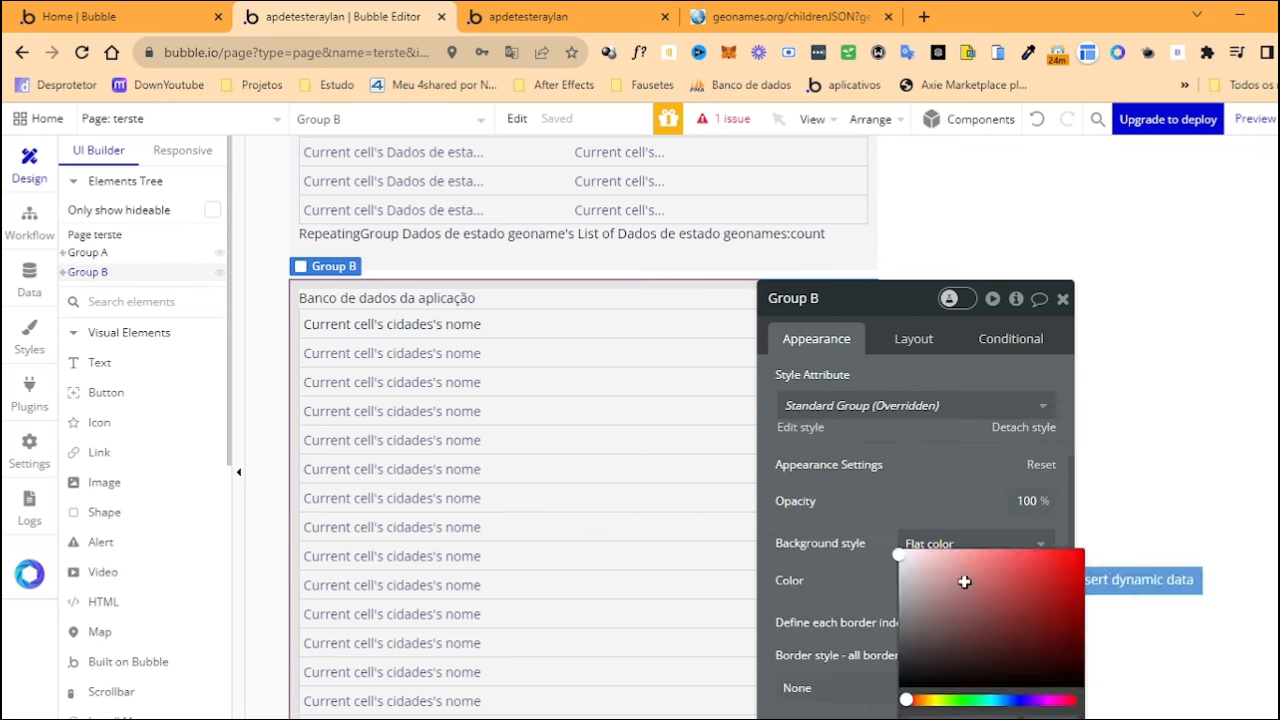
pyautogui.moveTo(910, 699); pyautogui.dragTo(942, 699)
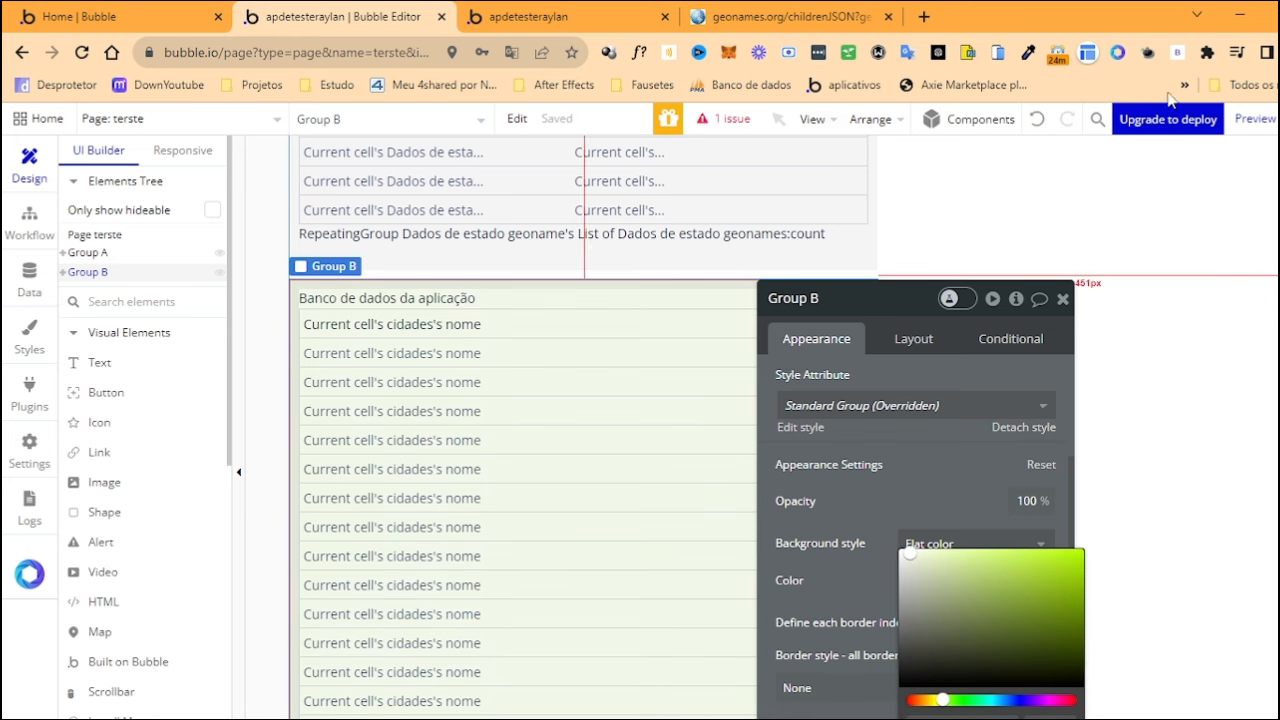
# Make the headings "API externa" and "Banco de dados da aplicação" bold together
pyautogui.click(390, 296)
pyautogui.scroll(4, 397, 187)
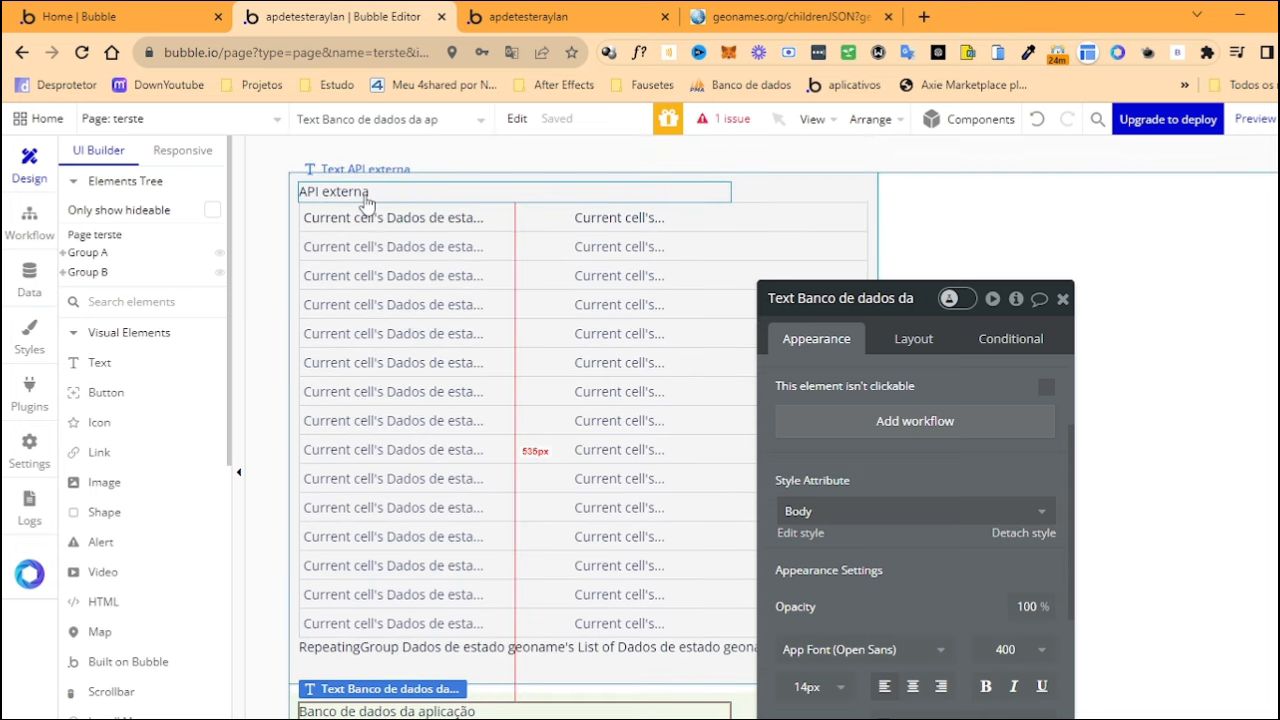
pyautogui.keyDown('shift'); pyautogui.click(366, 202); pyautogui.keyUp('shift')
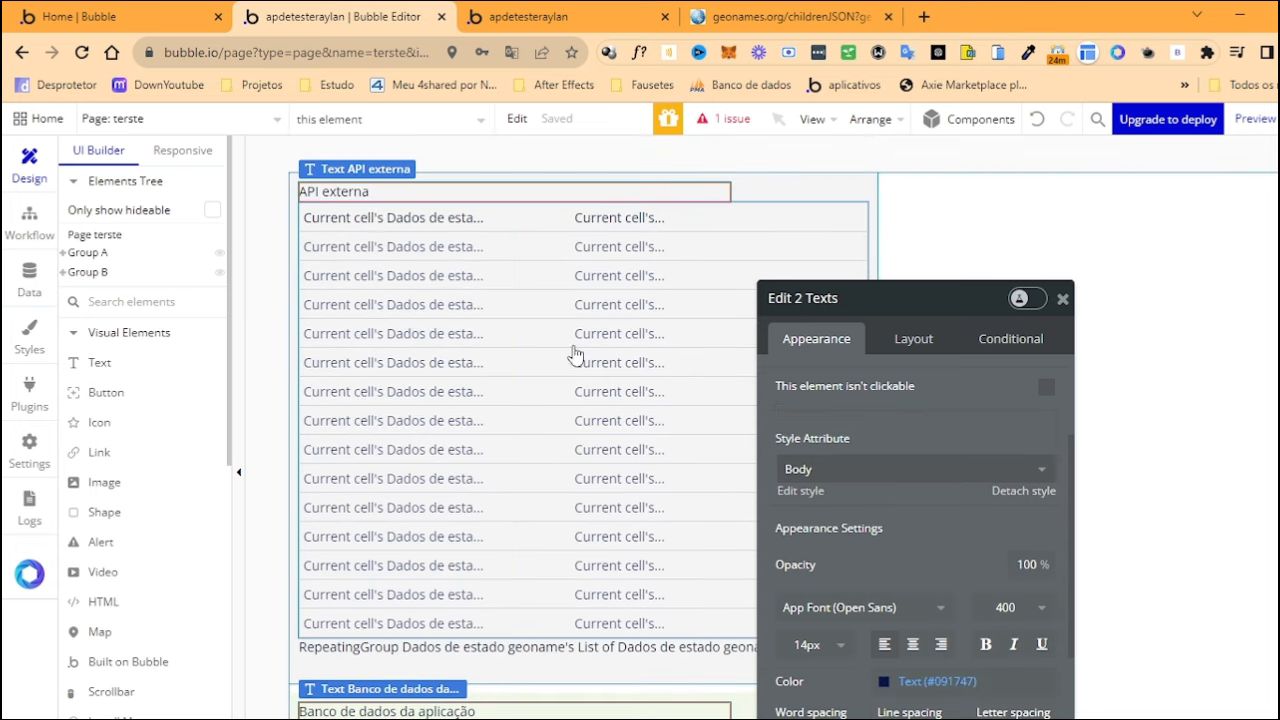
pyautogui.click(985, 645)
# Preview the page and compare the entries and counts of the API list and the application database list
pyautogui.click(1253, 119)
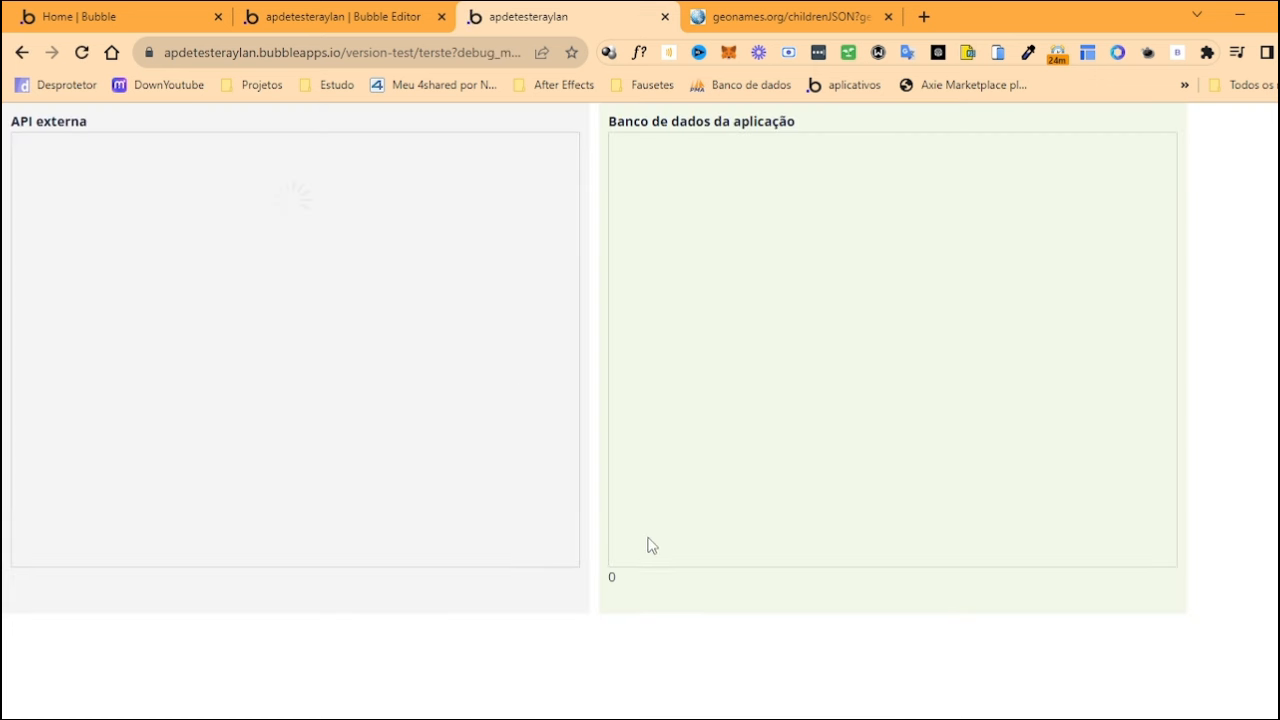
pyautogui.moveTo(30, 121); pyautogui.dragTo(145, 412)
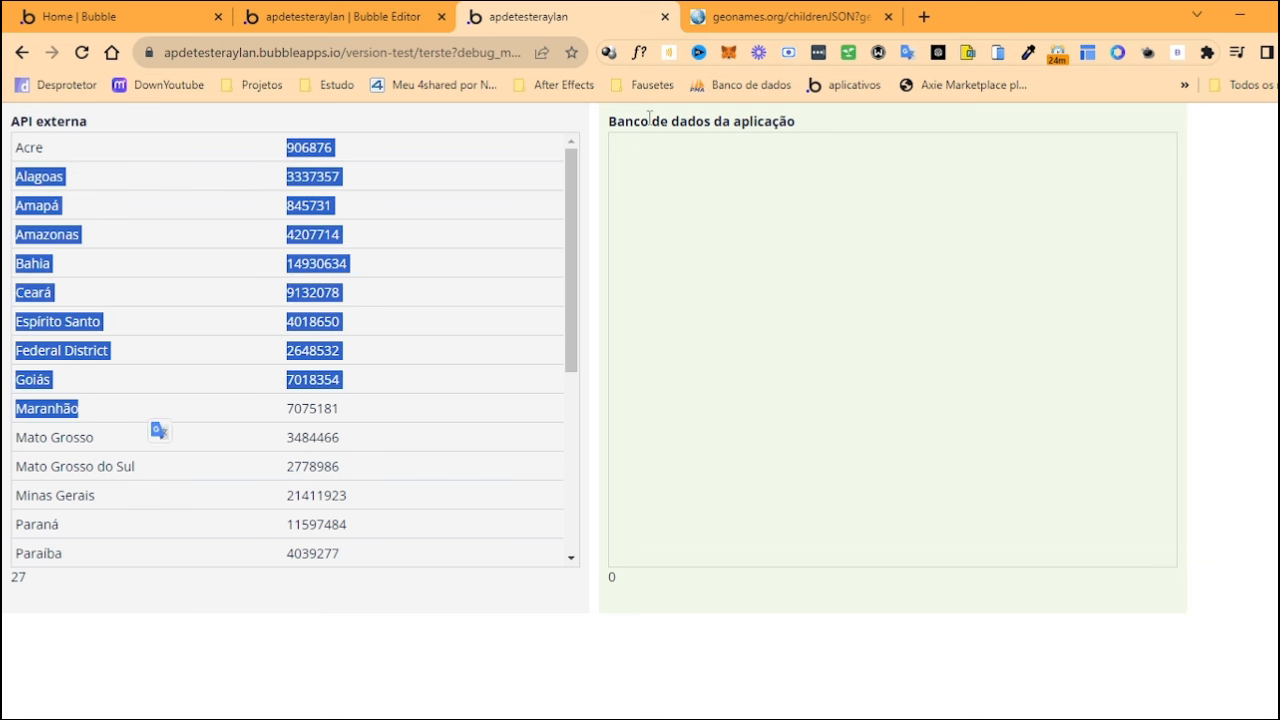
pyautogui.moveTo(650, 121); pyautogui.dragTo(741, 121)
pyautogui.doubleClick(614, 579)
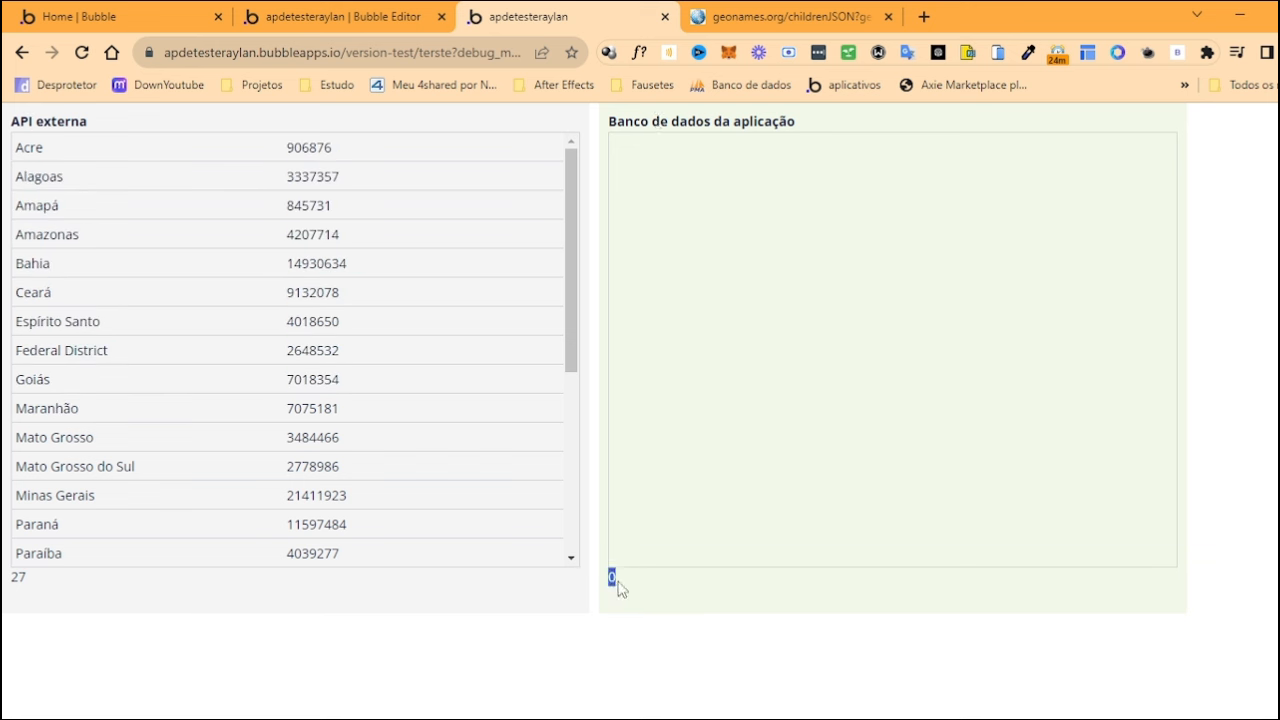
pyautogui.doubleClick(18, 578)
# Return to the Bubble editor and add a "Do every 5 seconds" event to the page's workflows
pyautogui.click(400, 12)
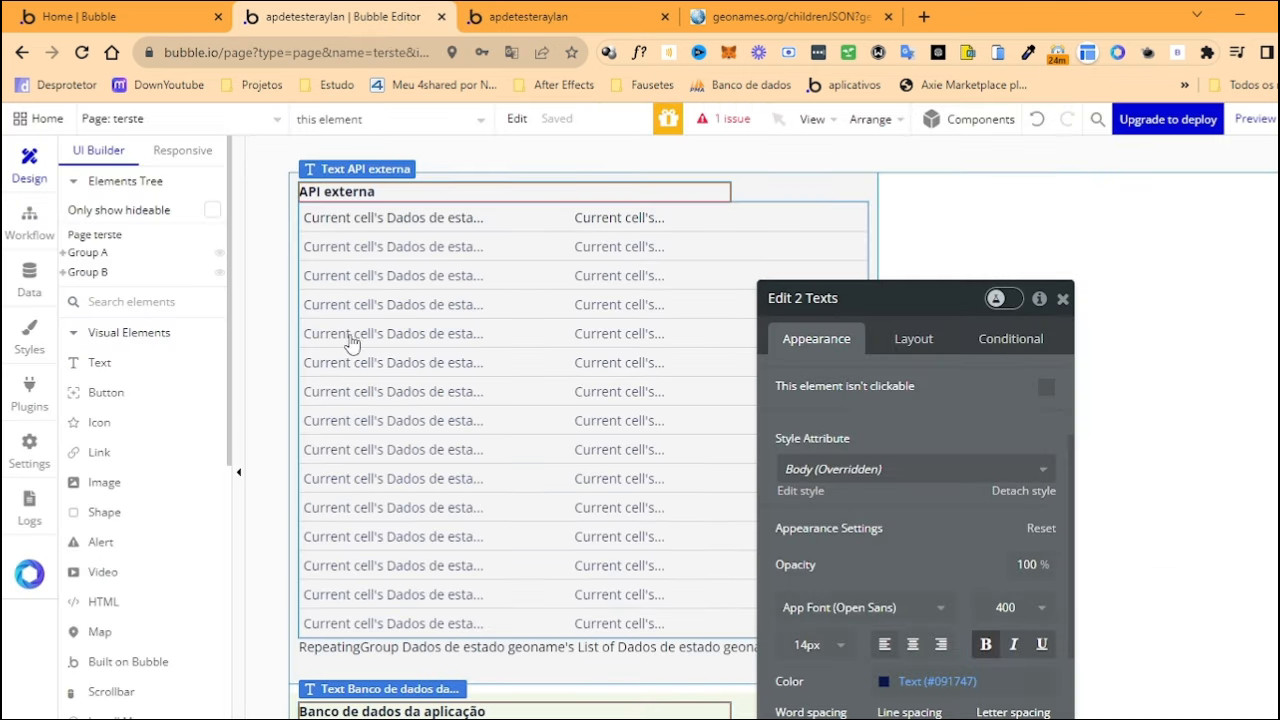
pyautogui.click(457, 406)
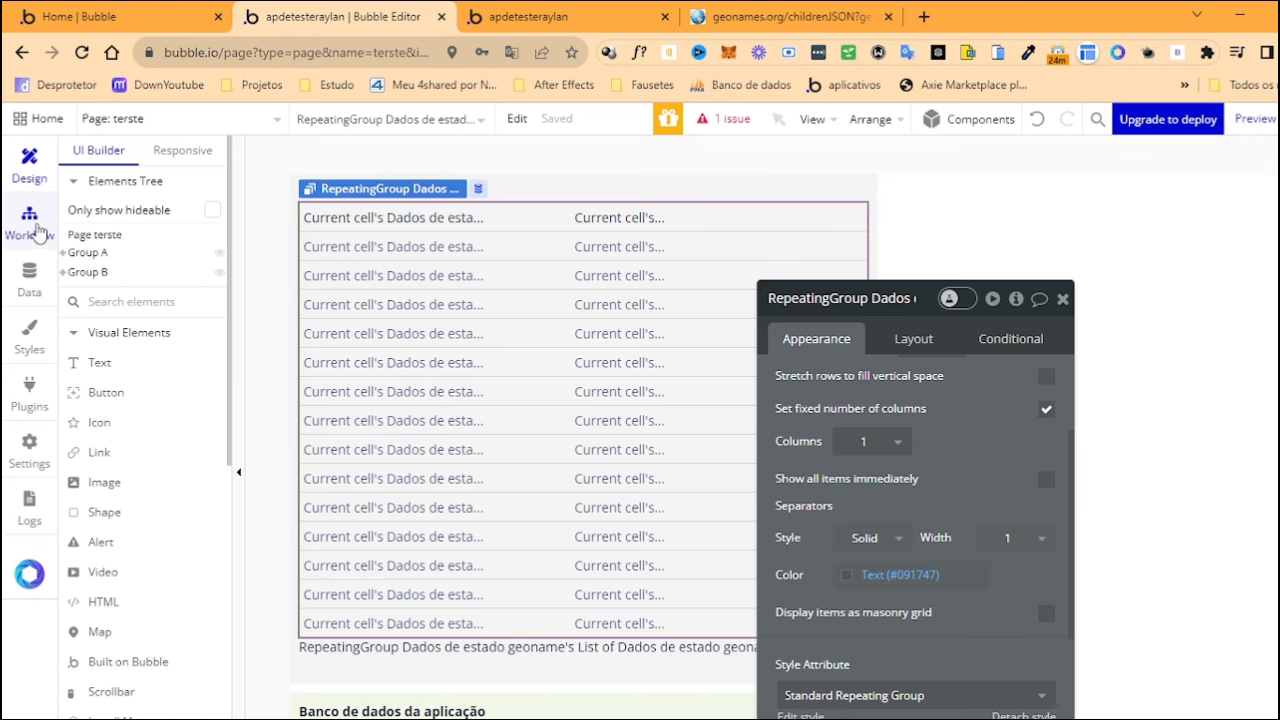
pyautogui.click(36, 232)
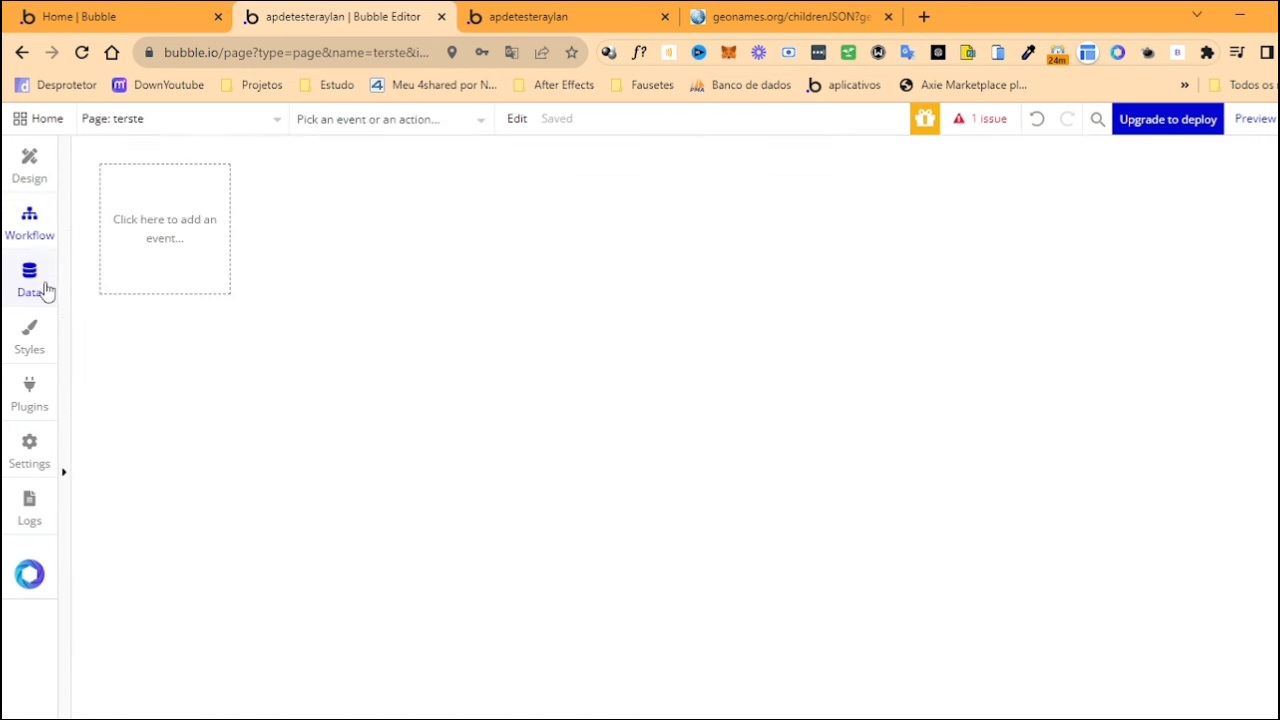
pyautogui.click(169, 238)
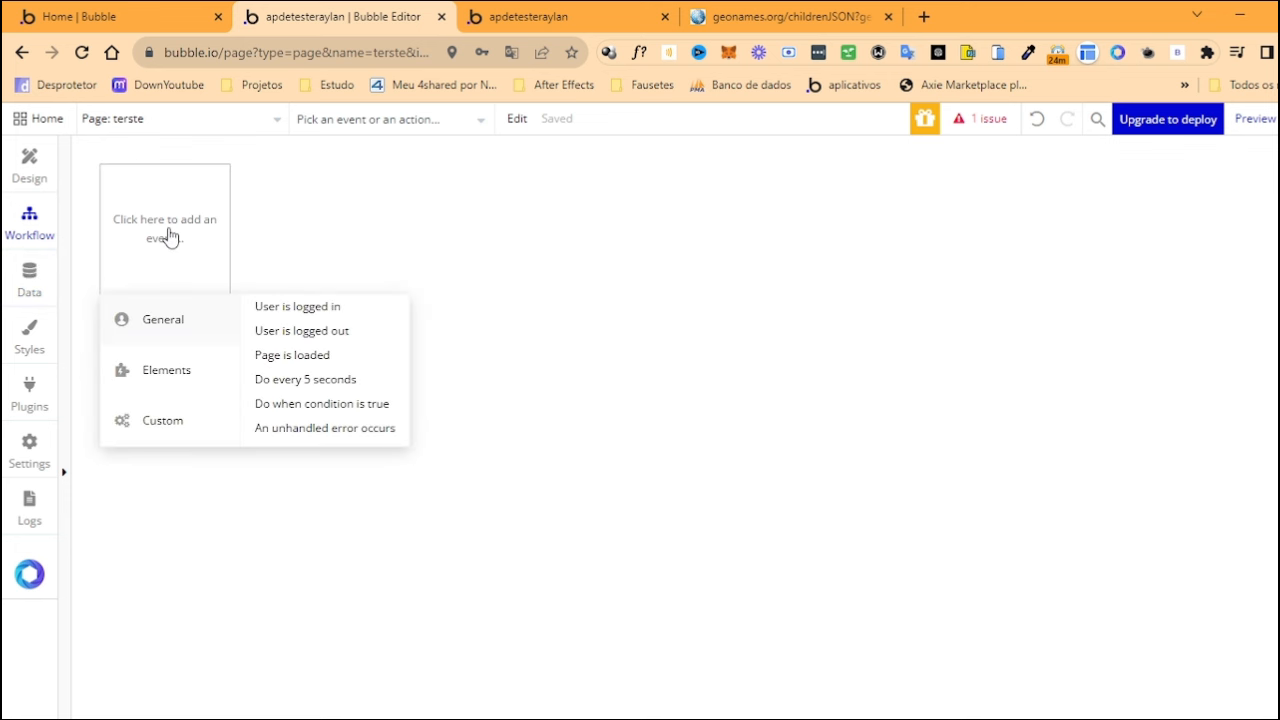
pyautogui.click(296, 381)
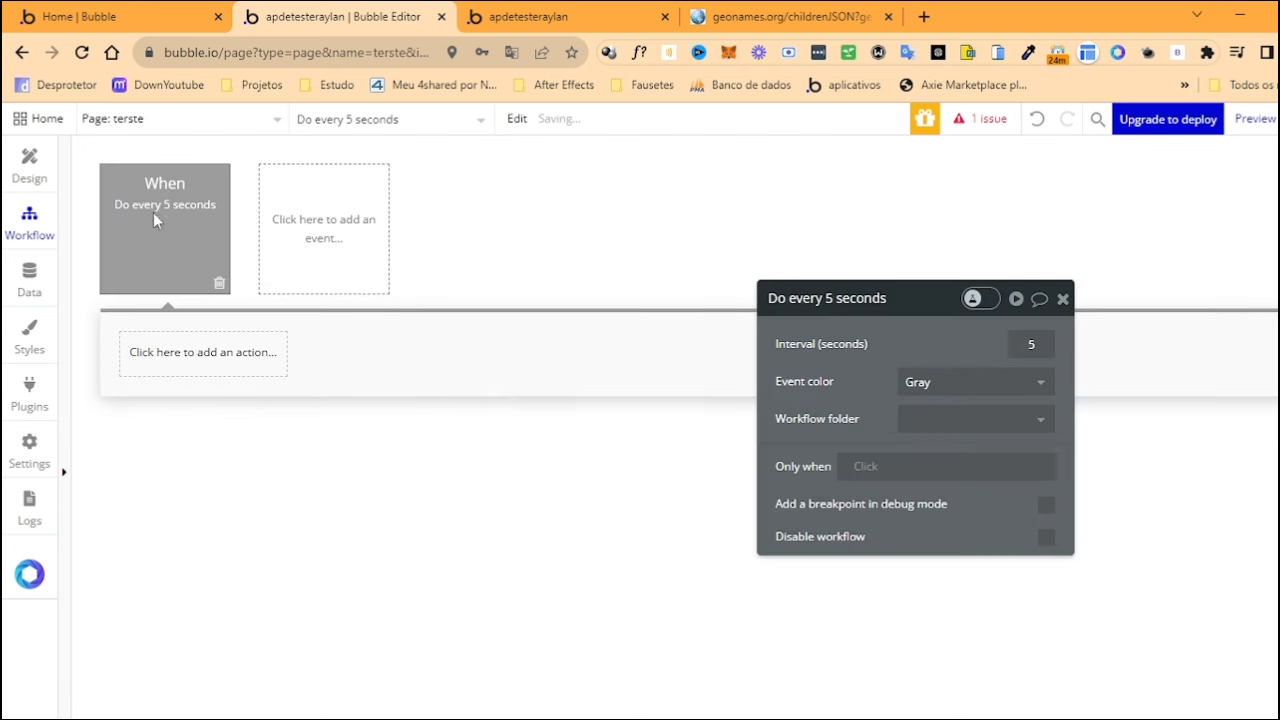
pyautogui.click(225, 355)
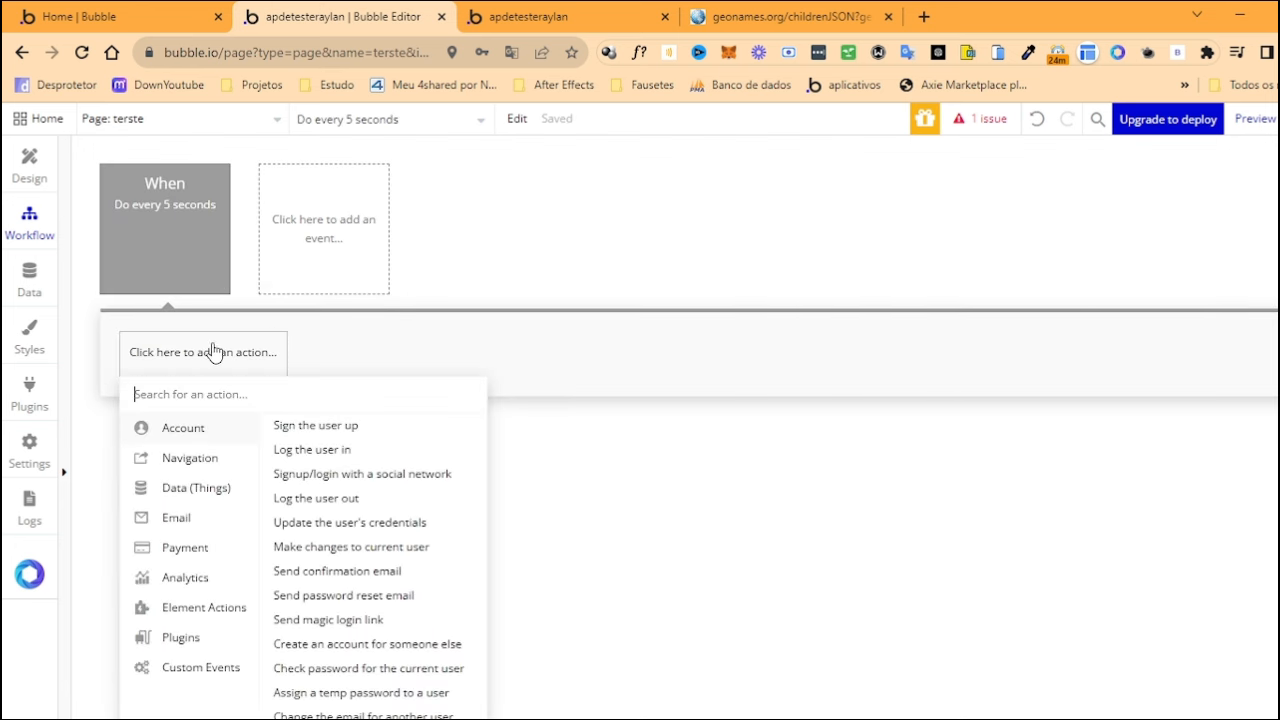
pyautogui.moveTo(155, 465)
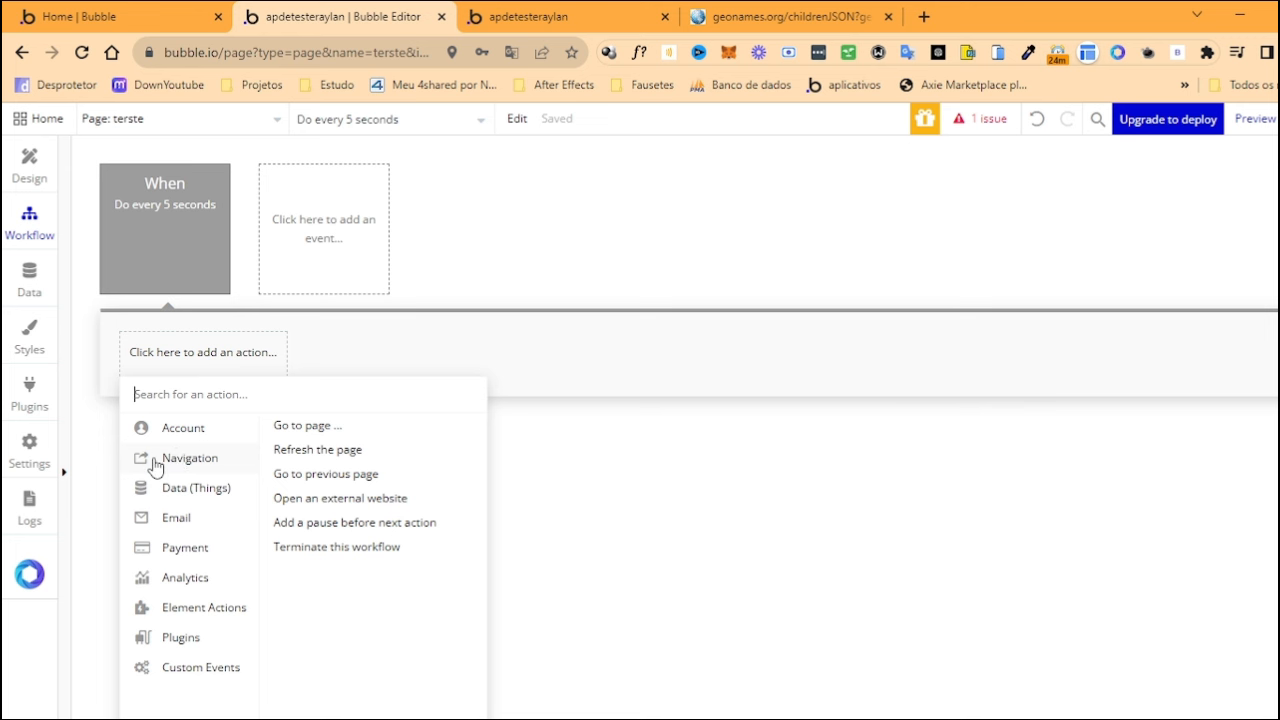
pyautogui.click(158, 250)
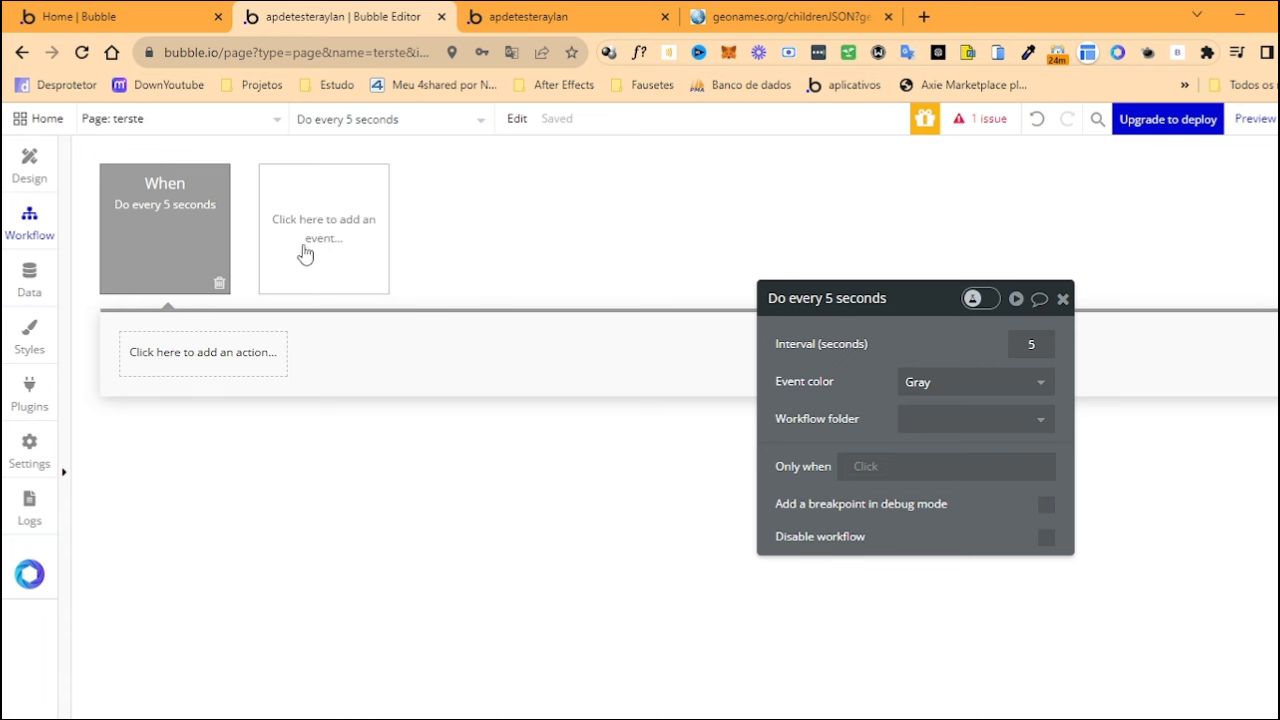
# Create a custom event named "Criacao" beside the recurring 5-second event
pyautogui.click(324, 214)
pyautogui.click(324, 214)
pyautogui.moveTo(308, 420)
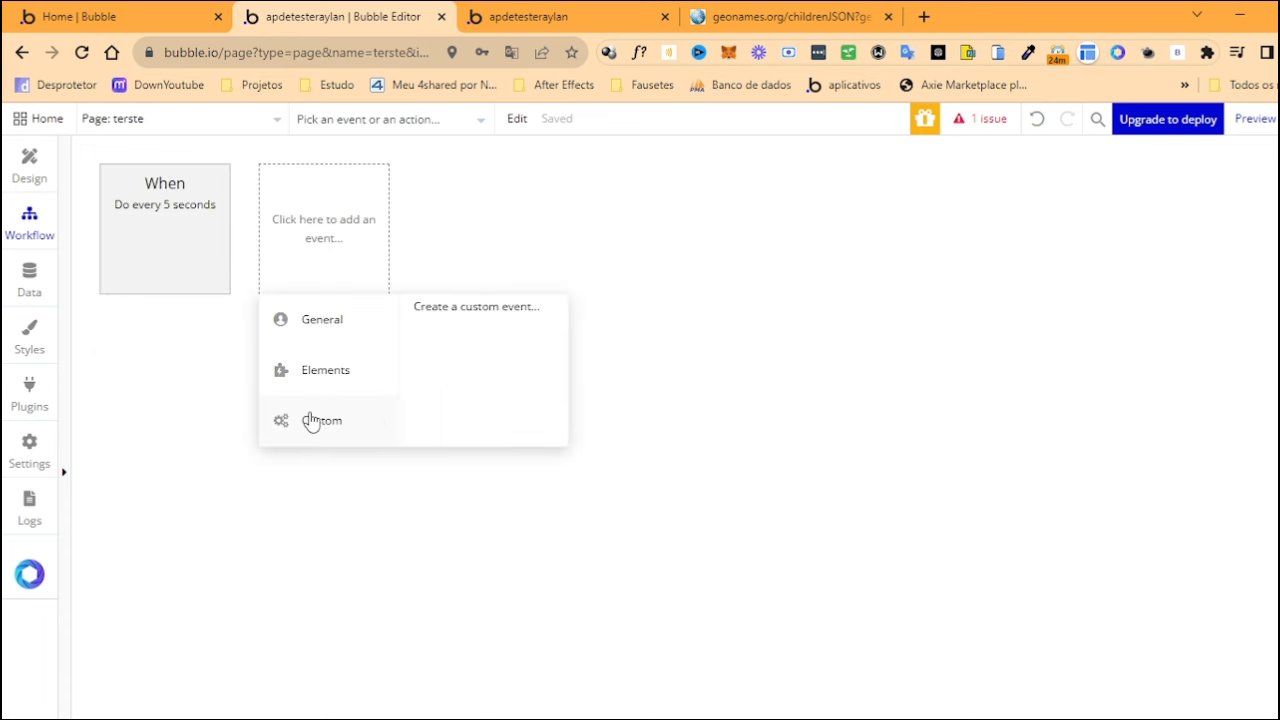
pyautogui.click(447, 310)
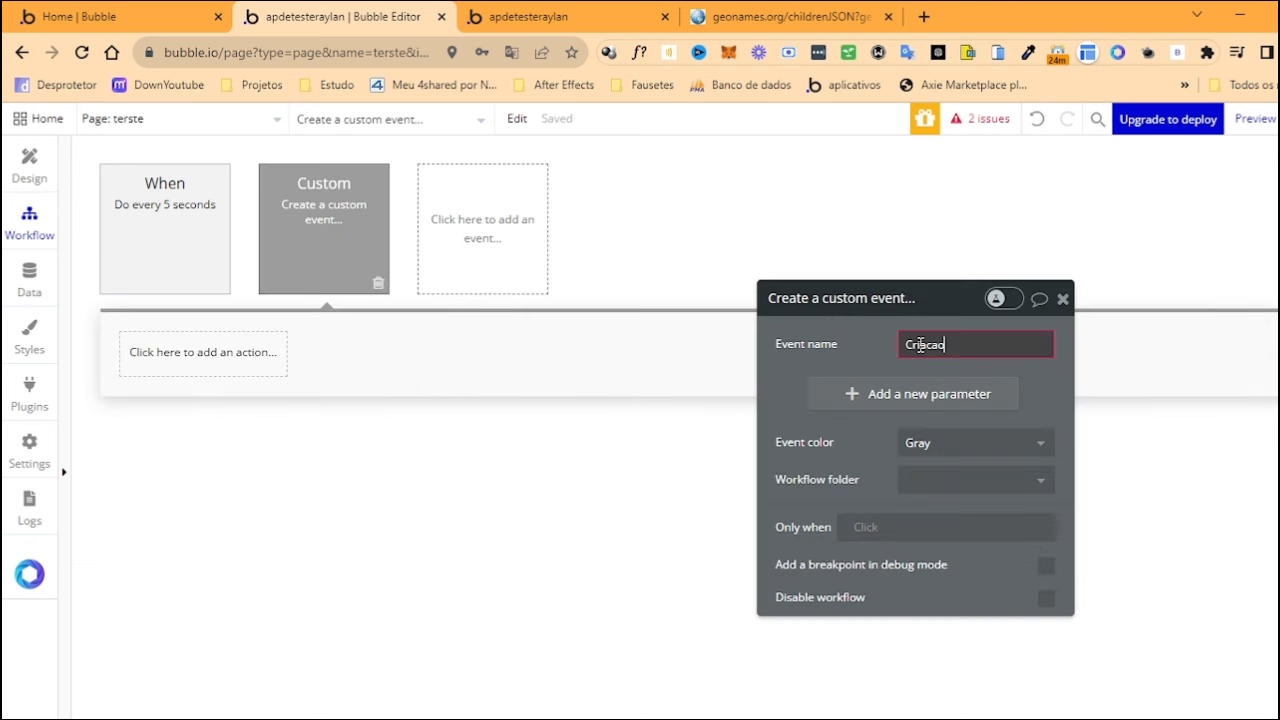
pyautogui.click(874, 350)
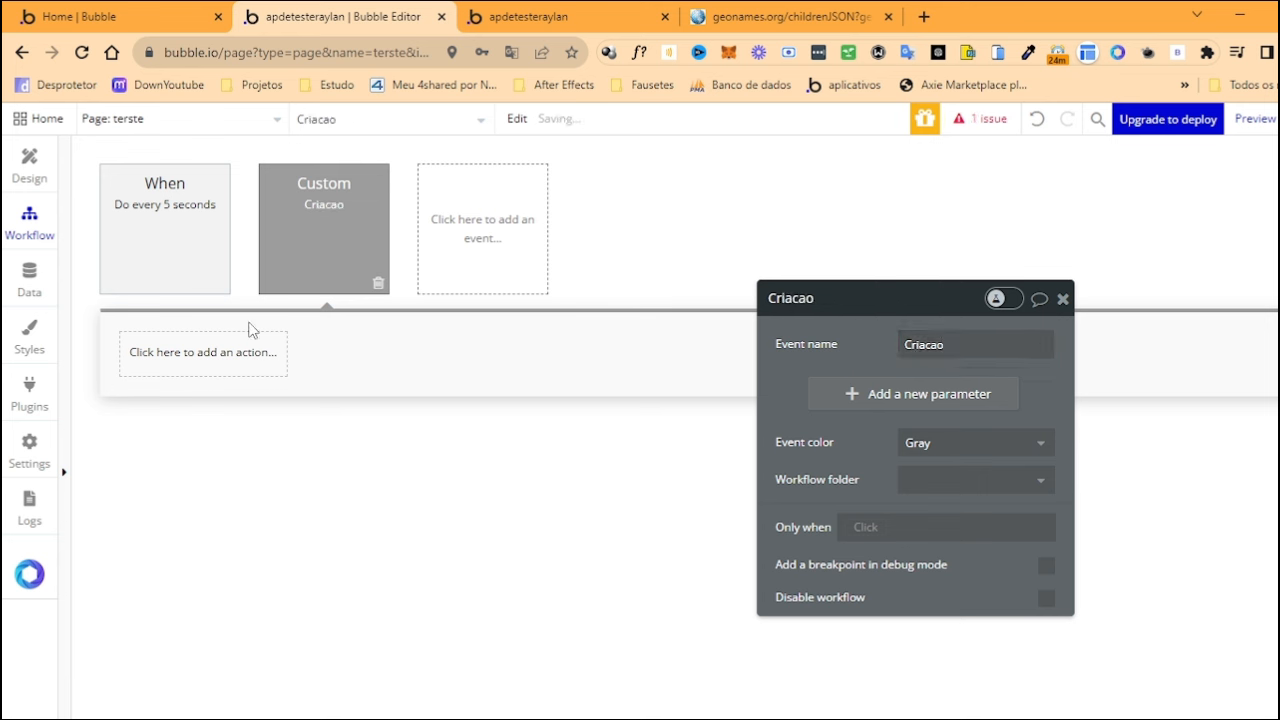
# Add a parameter named "Cidade" of type text to the Criacao custom event
pyautogui.click(877, 395)
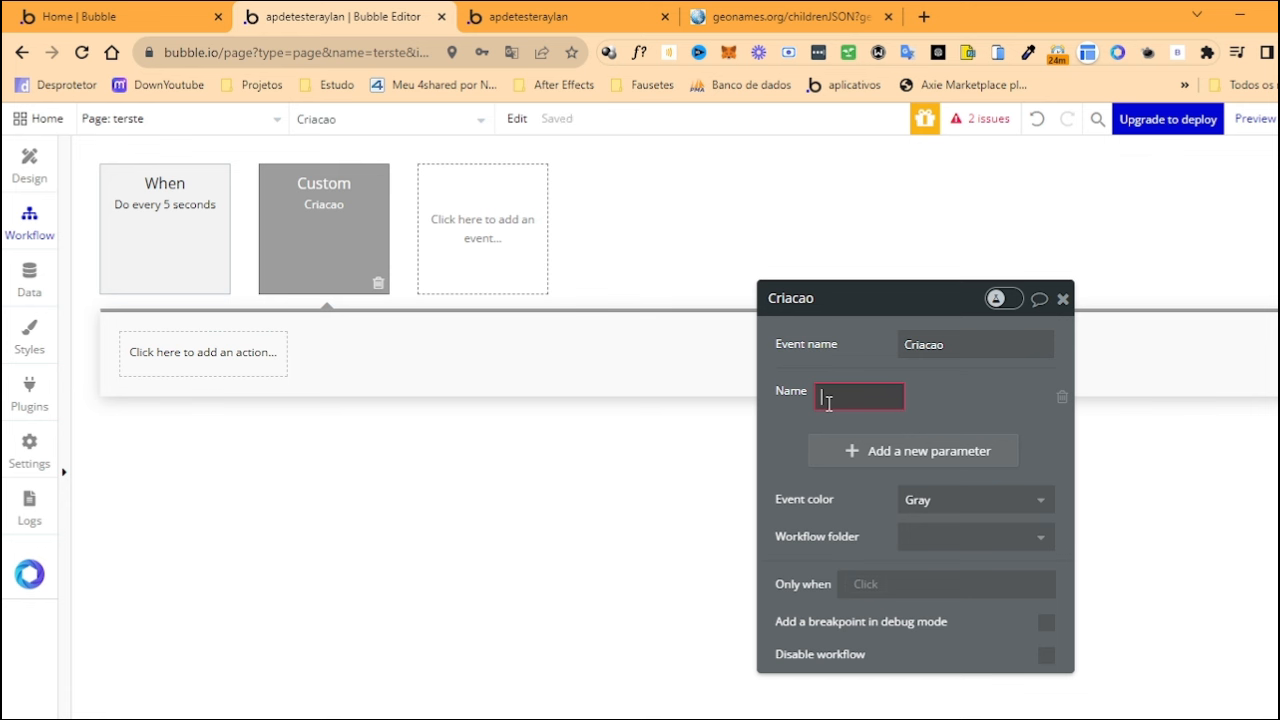
pyautogui.click(778, 414)
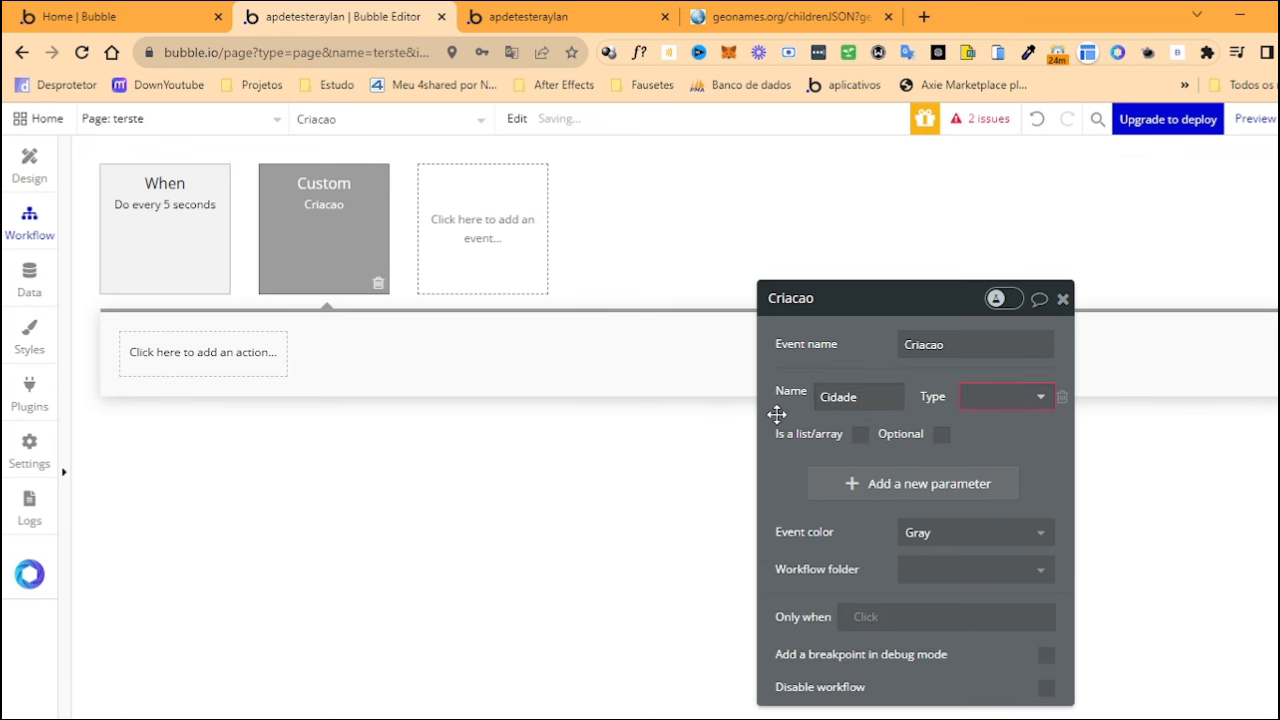
pyautogui.click(975, 400)
pyautogui.write('text')
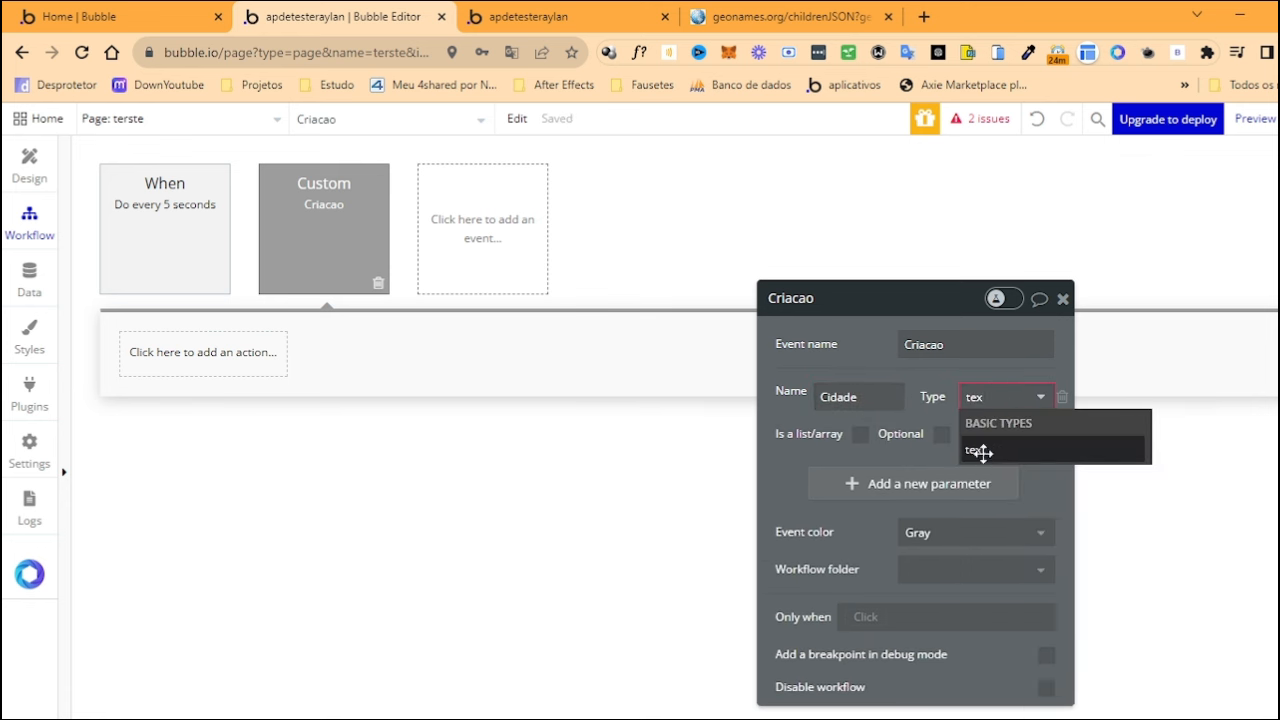
pyautogui.click(980, 450)
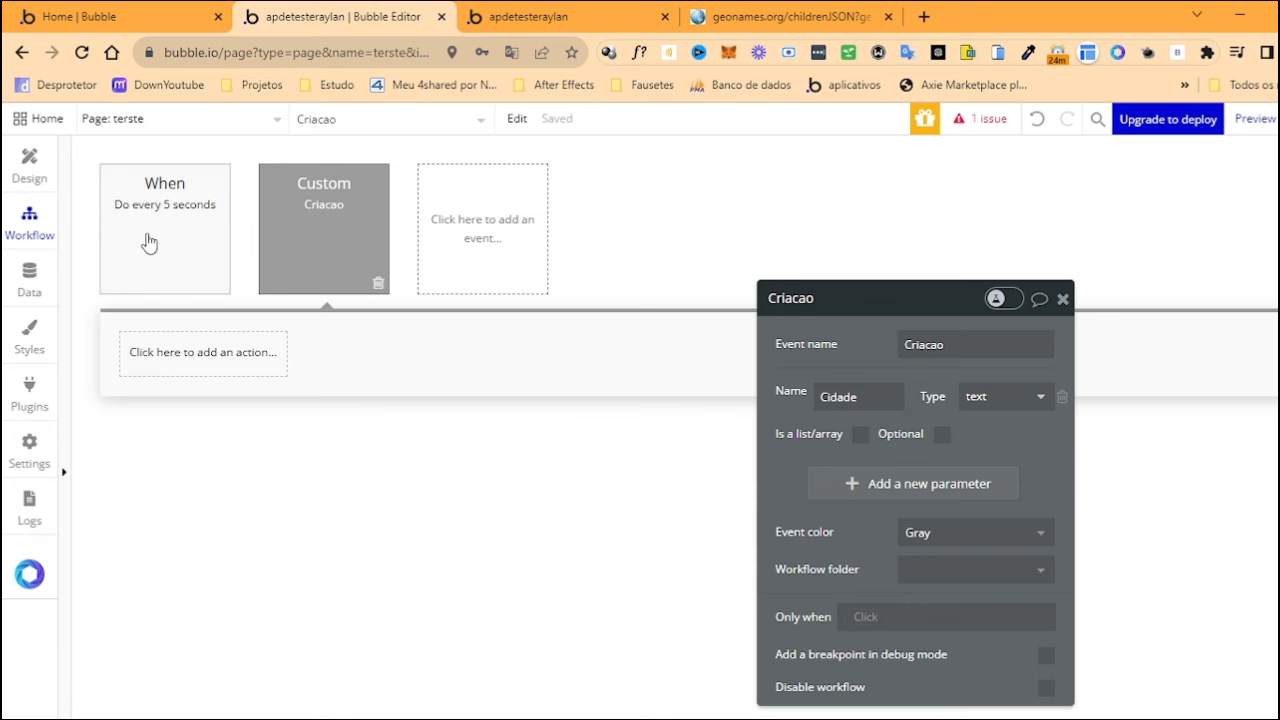
# Add a "Create a new thing" action to the Criacao event with its type set to cidades
pyautogui.click(30, 165)
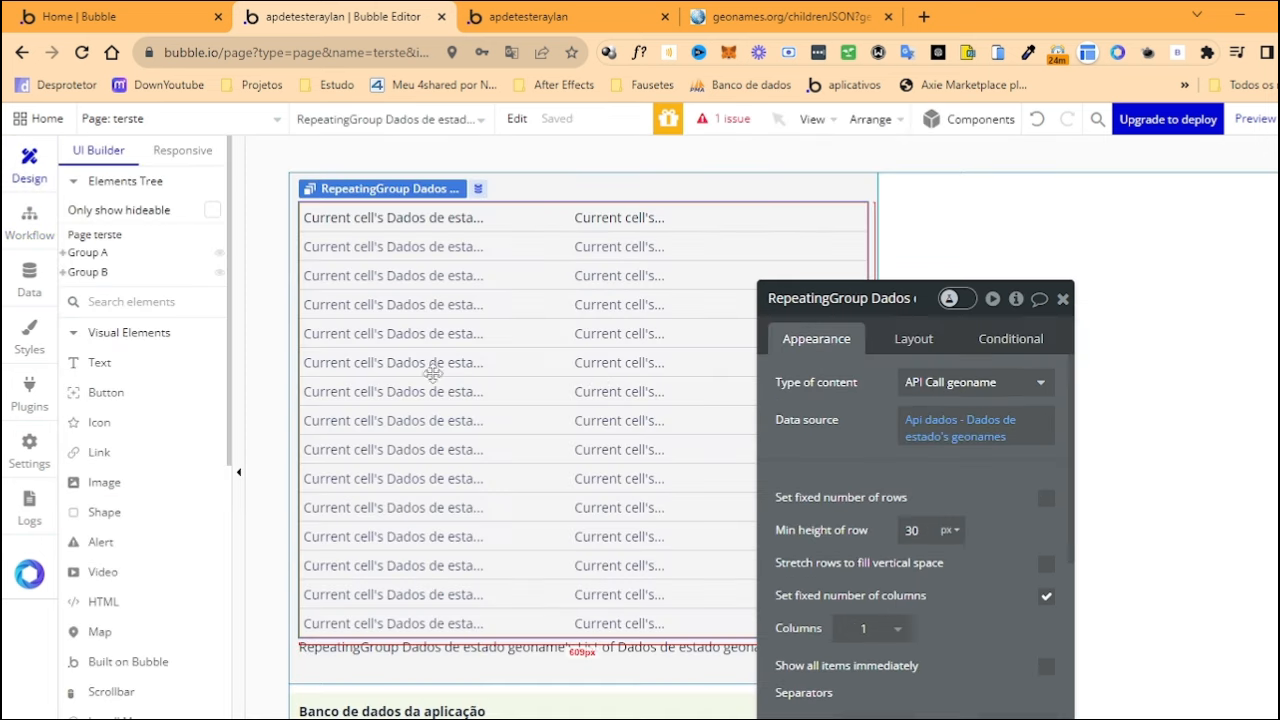
pyautogui.click(29, 222)
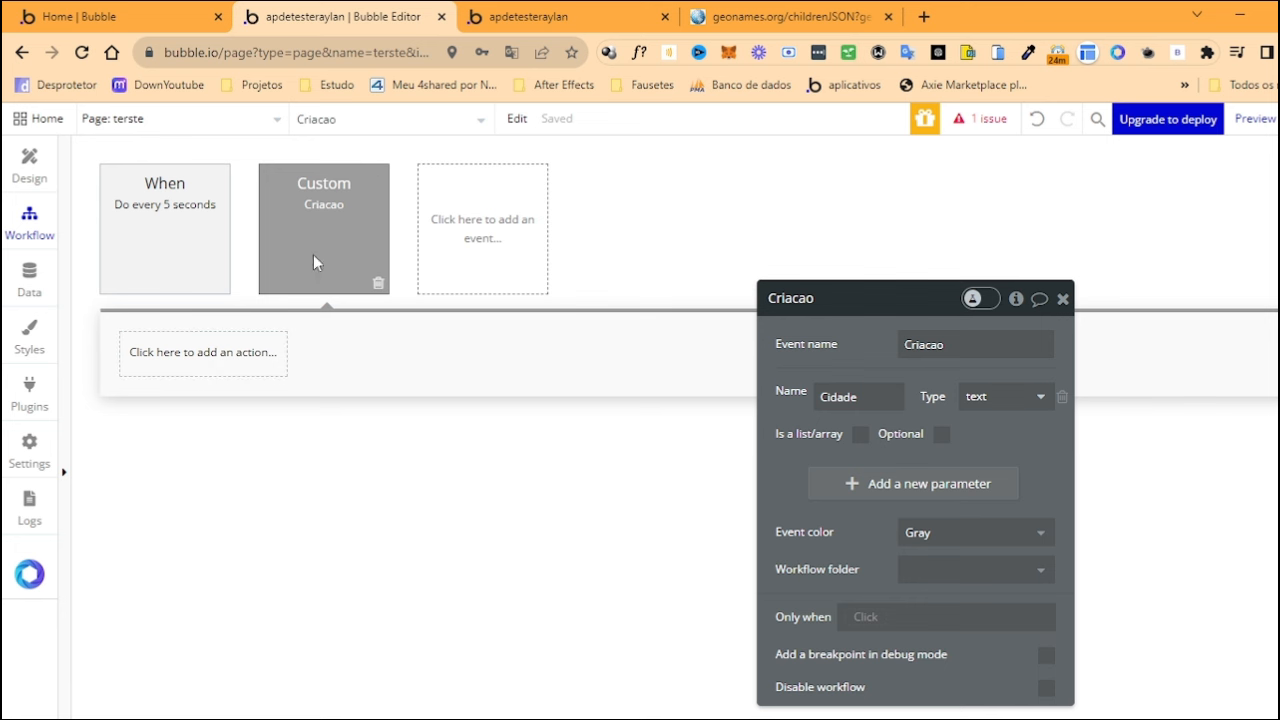
pyautogui.click(209, 365)
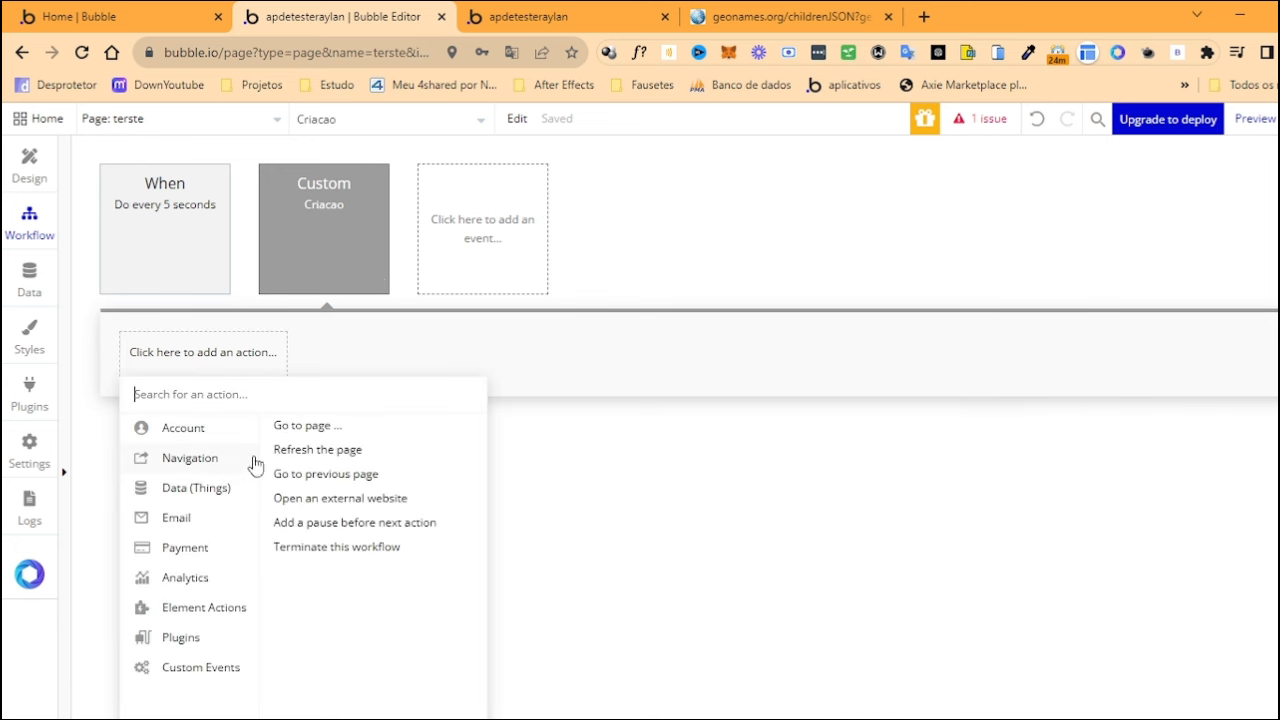
pyautogui.moveTo(213, 495)
pyautogui.click(300, 428)
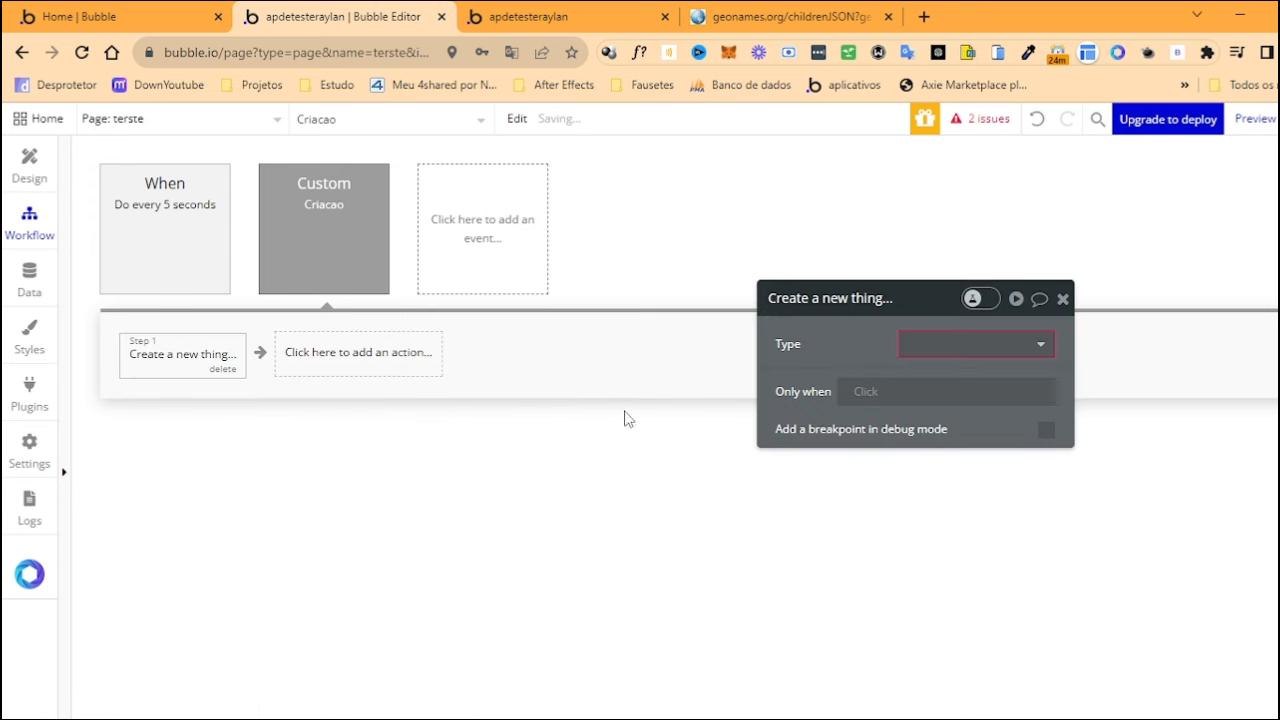
pyautogui.click(956, 352)
pyautogui.click(935, 397)
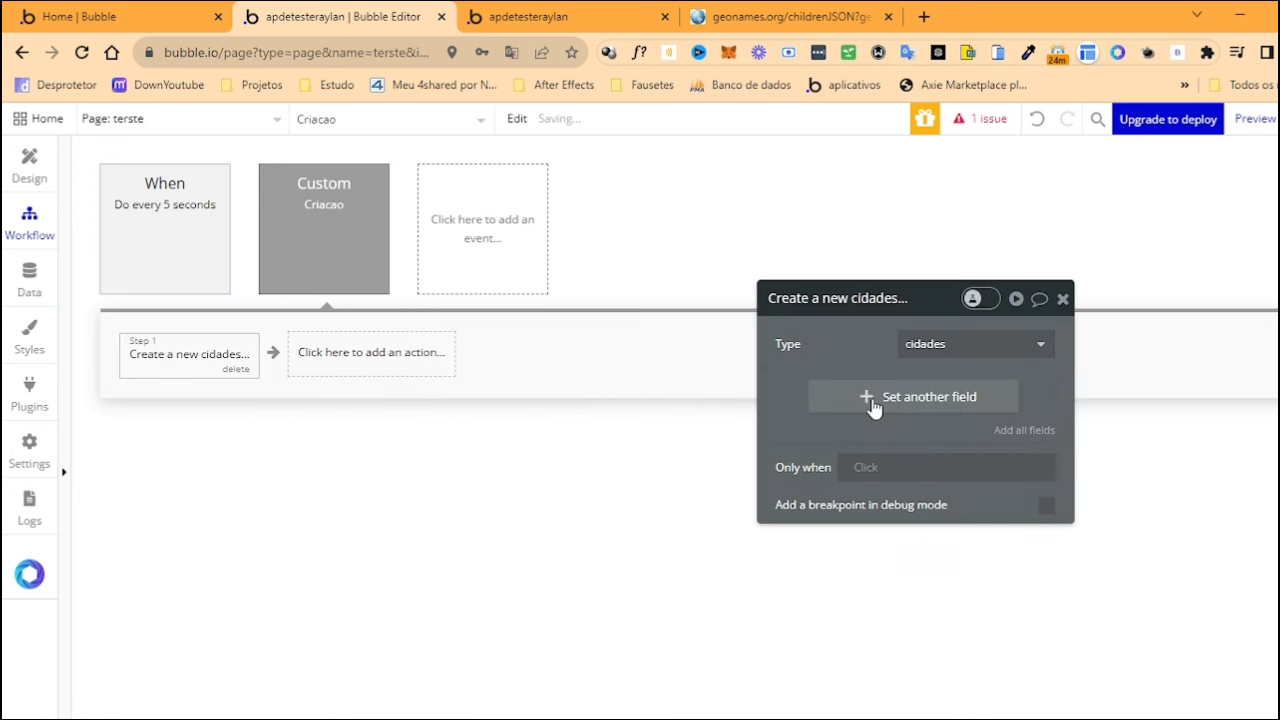
# In the create cidades action, set the nome field to the Criacao event's Cidade parameter
pyautogui.click(873, 405)
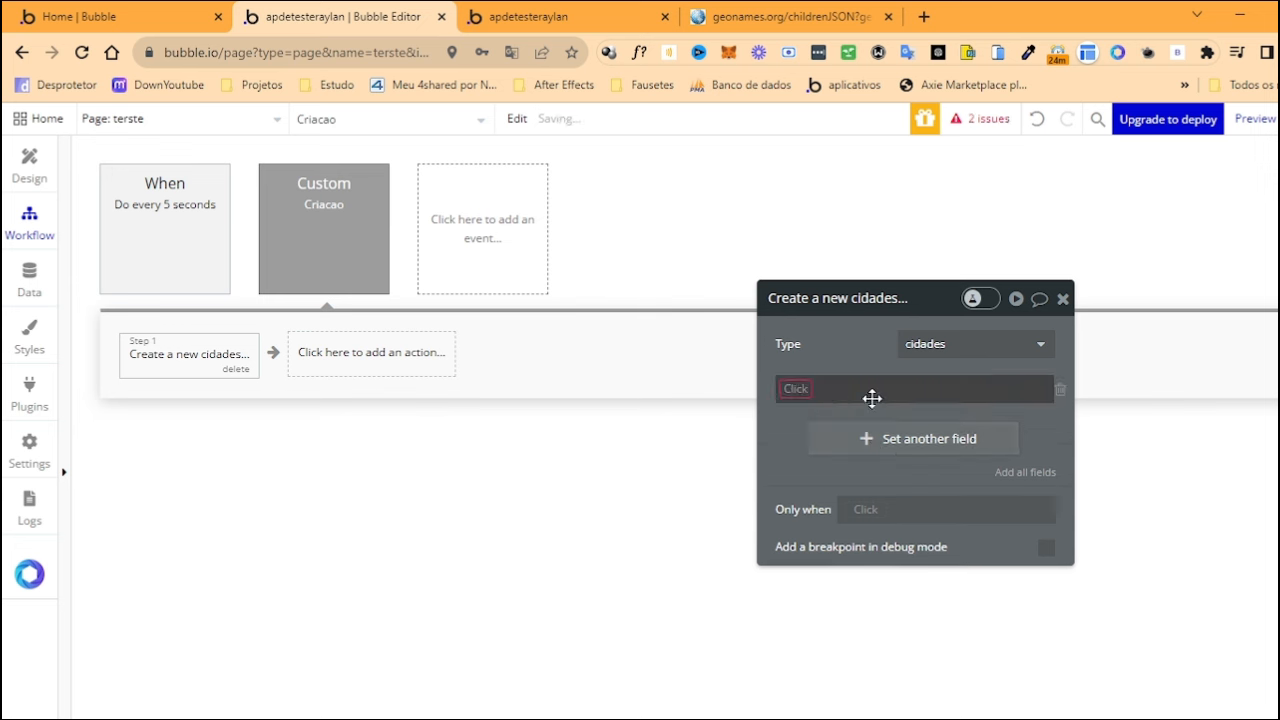
pyautogui.click(800, 392)
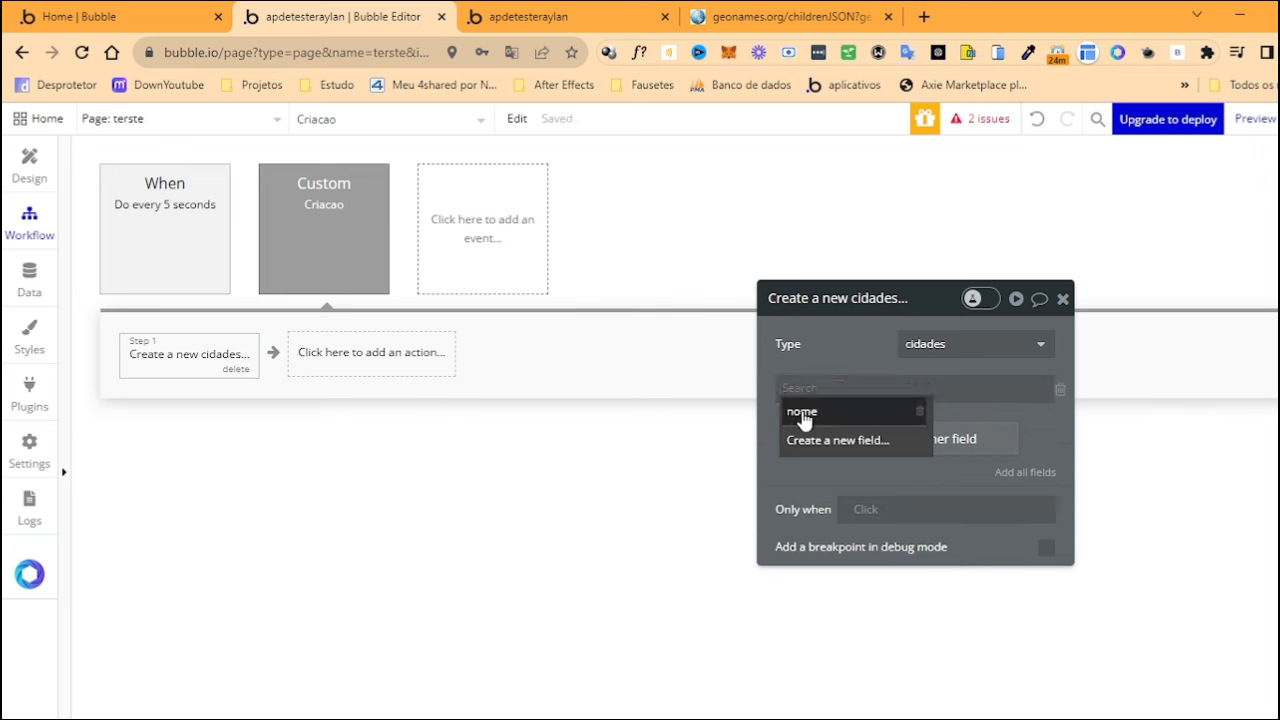
pyautogui.click(1057, 398)
pyautogui.click(797, 390)
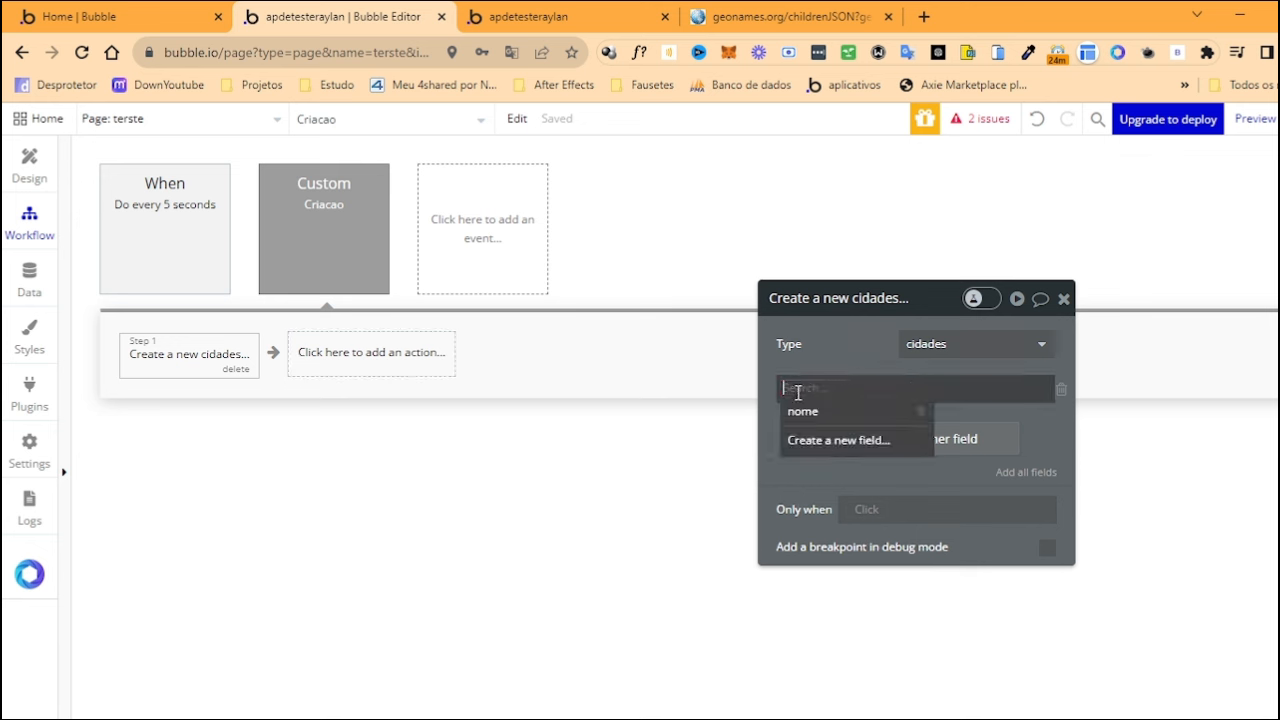
pyautogui.click(818, 411)
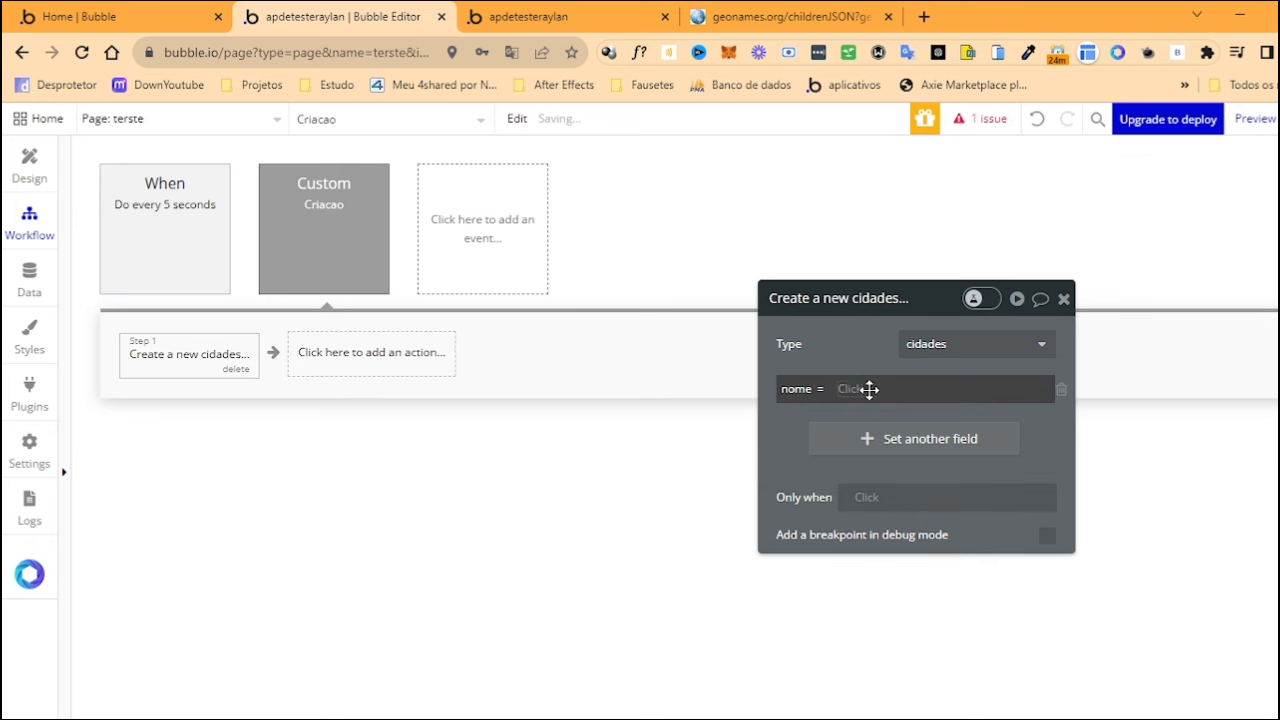
pyautogui.click(858, 390)
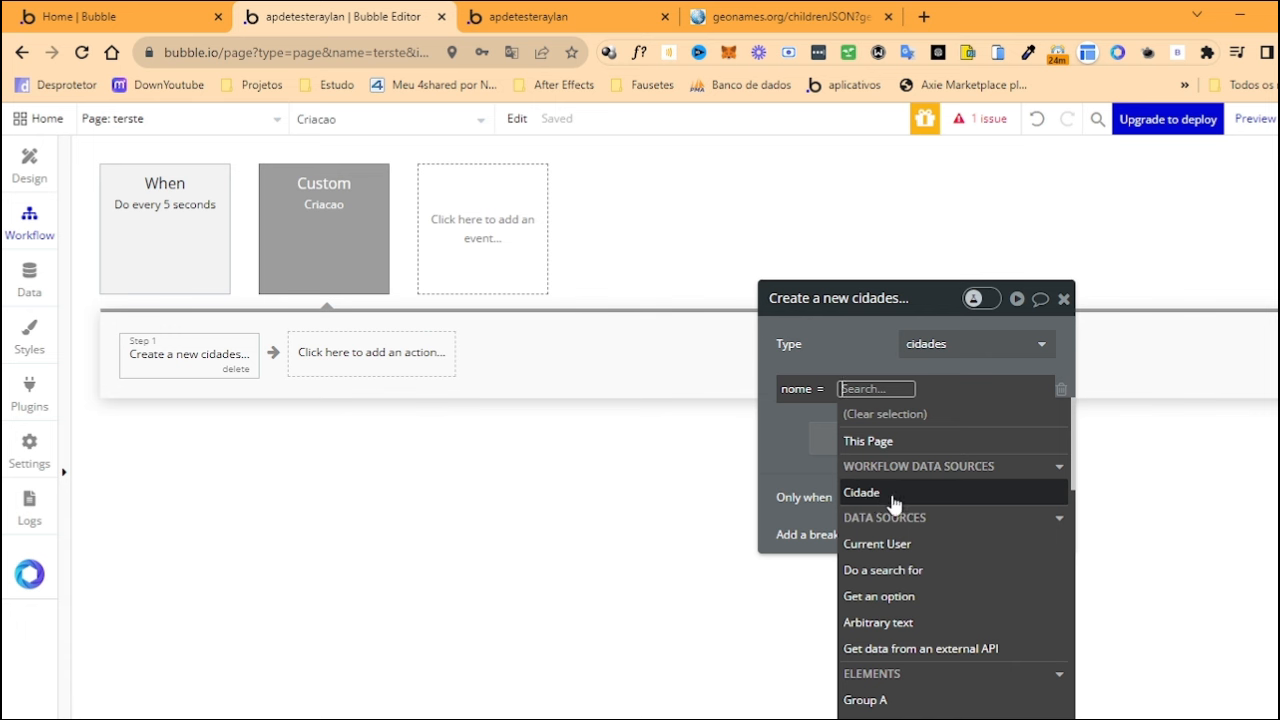
pyautogui.click(338, 268)
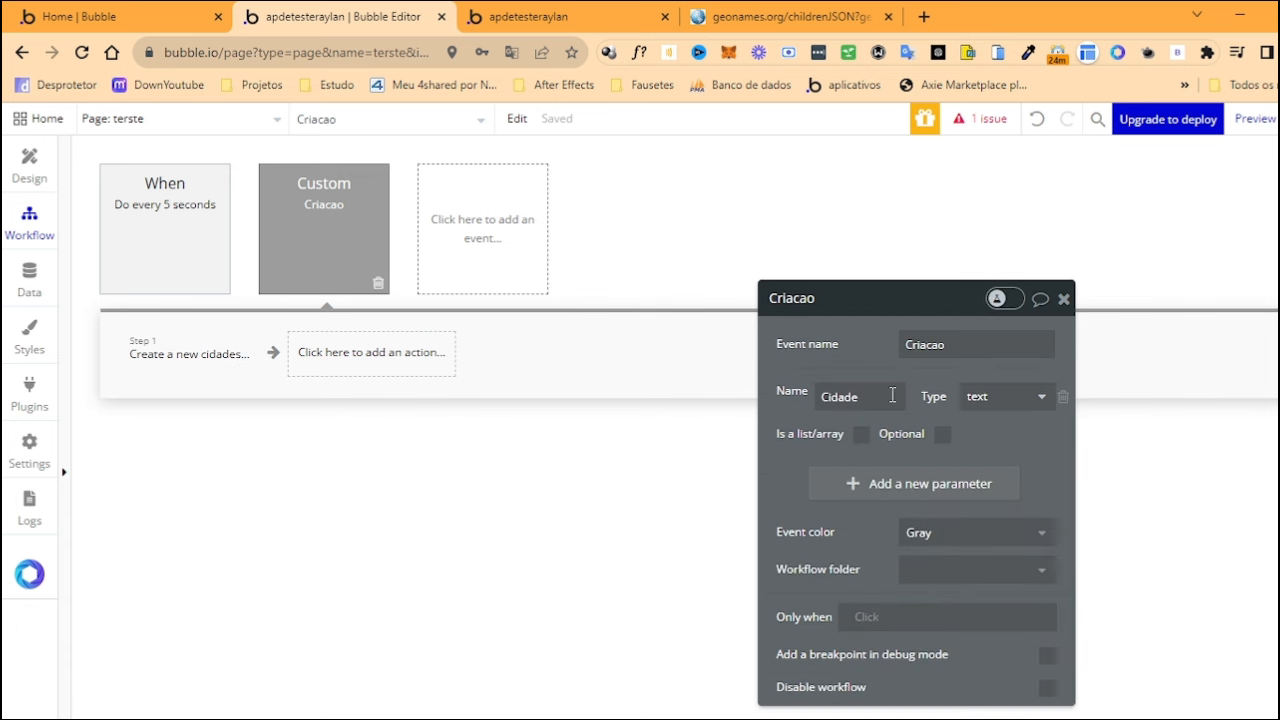
pyautogui.click(190, 354)
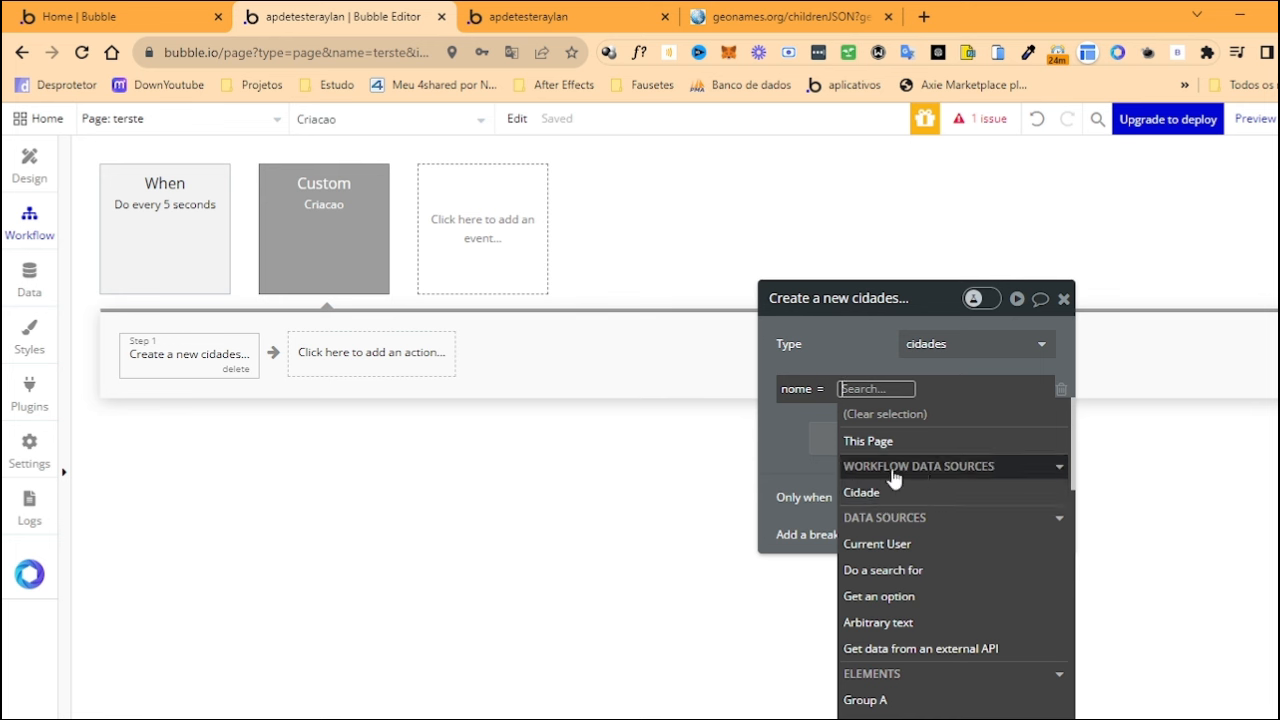
pyautogui.click(870, 495)
pyautogui.click(790, 453)
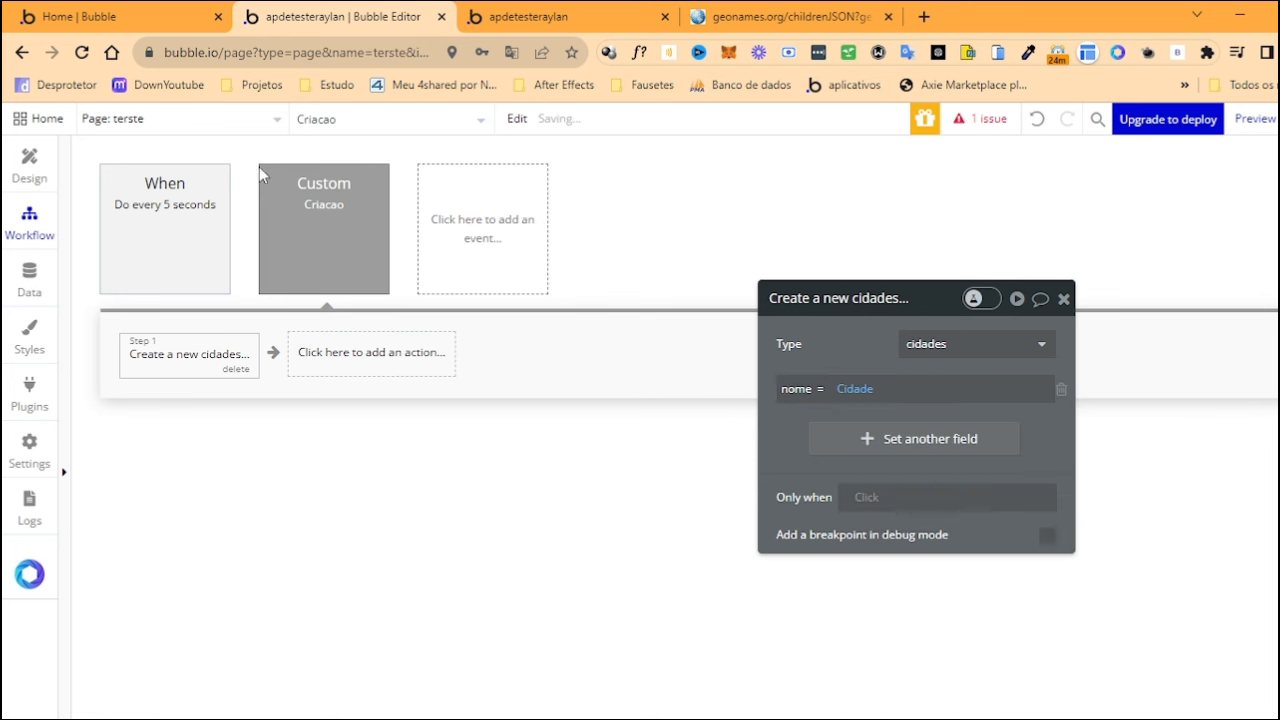
# Review the Criacao event's parameter and the state names listed by the external API in the app preview
pyautogui.click(320, 210)
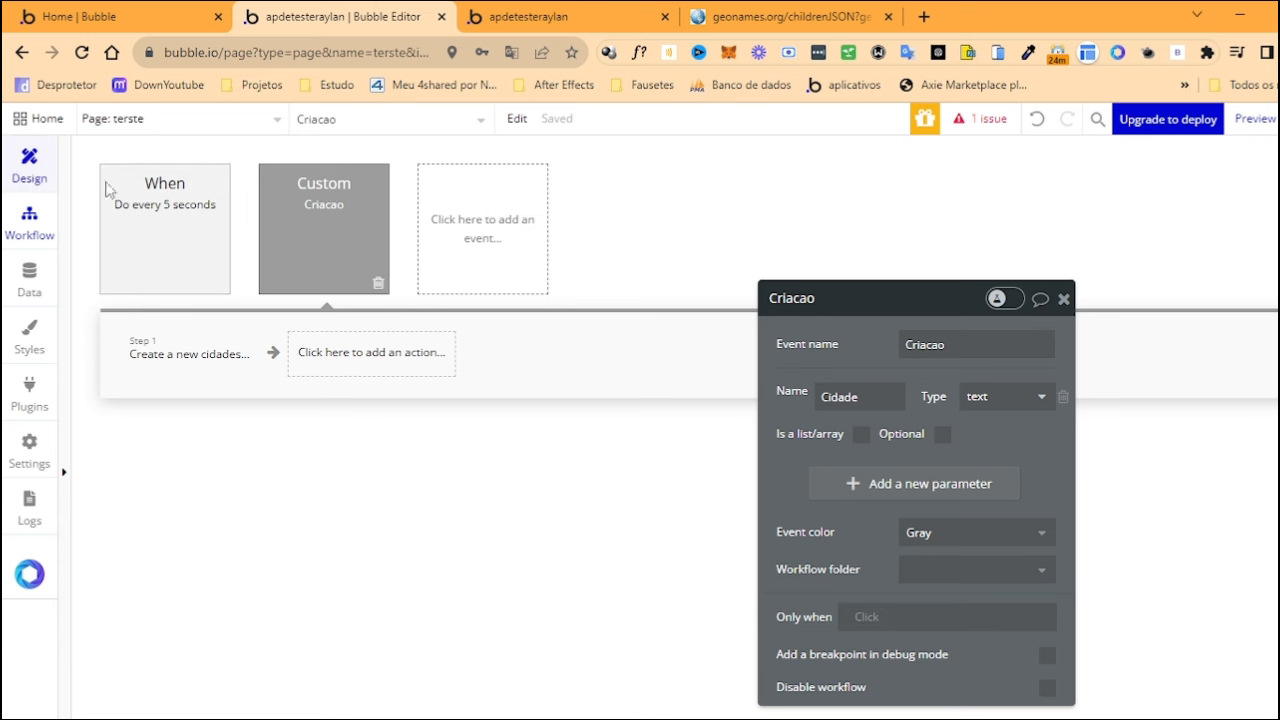
pyautogui.click(29, 163)
pyautogui.click(563, 12)
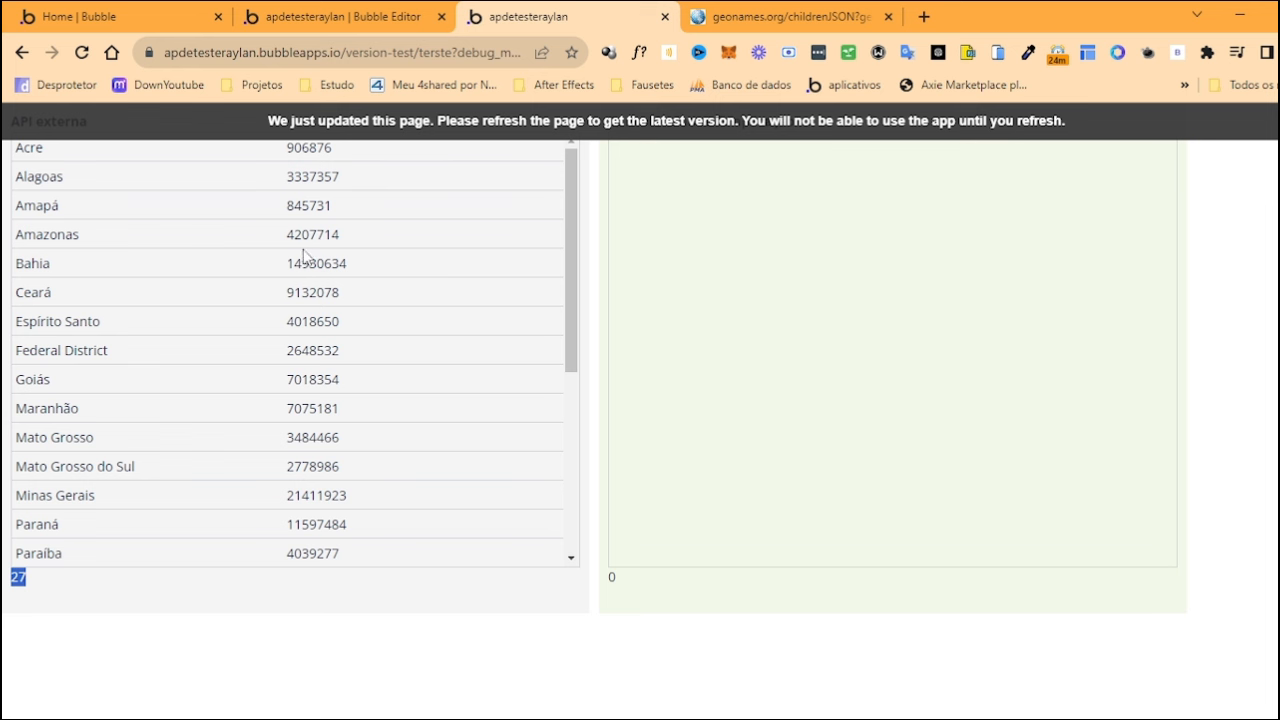
pyautogui.moveTo(303, 279); pyautogui.dragTo(483, 338)
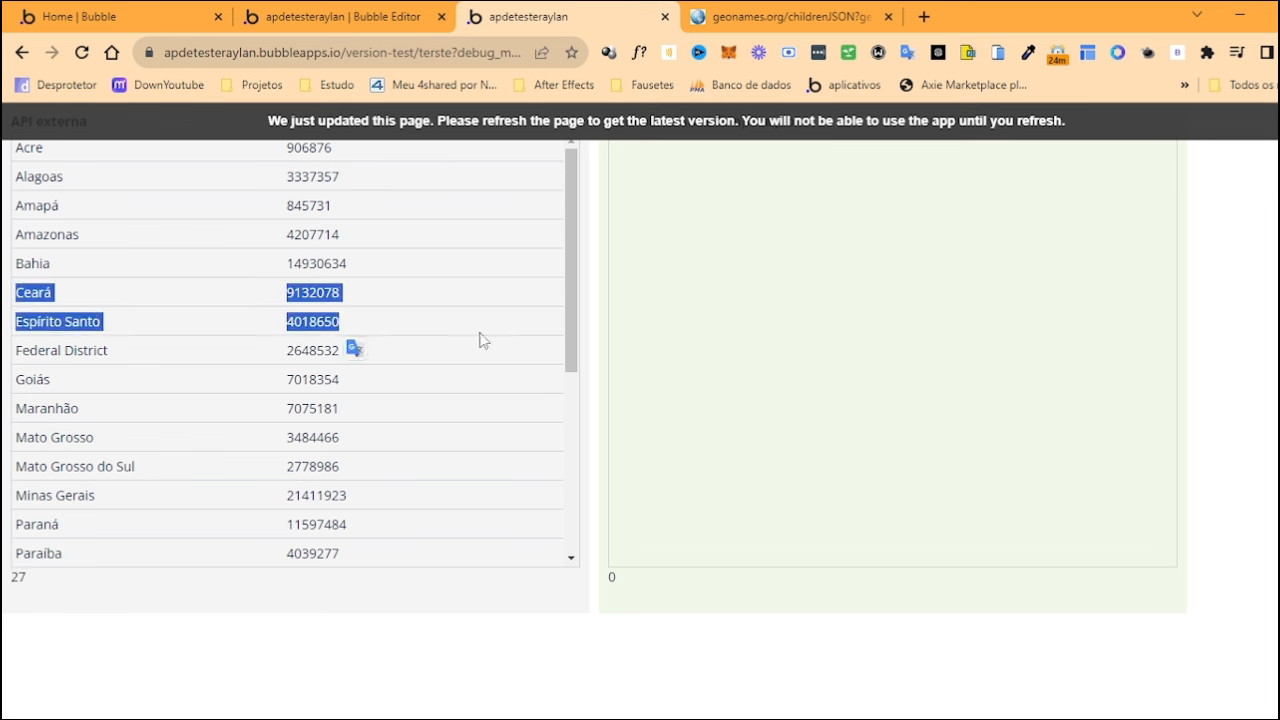
pyautogui.doubleClick(40, 231)
pyautogui.doubleClick(33, 264)
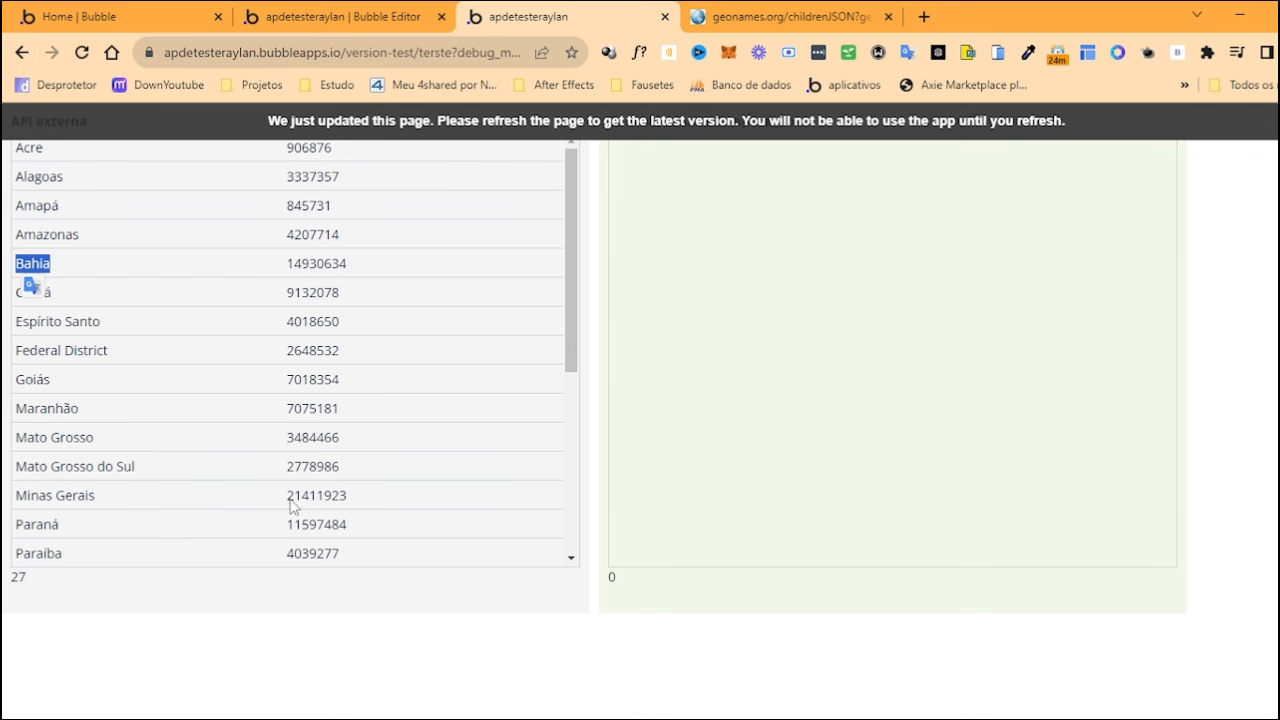
# Return to the Bubble editor's workflows and add a "Trigger a custom event" action for Criacao to the "Do every 5 seconds" event
pyautogui.click(340, 16)
pyautogui.click(29, 222)
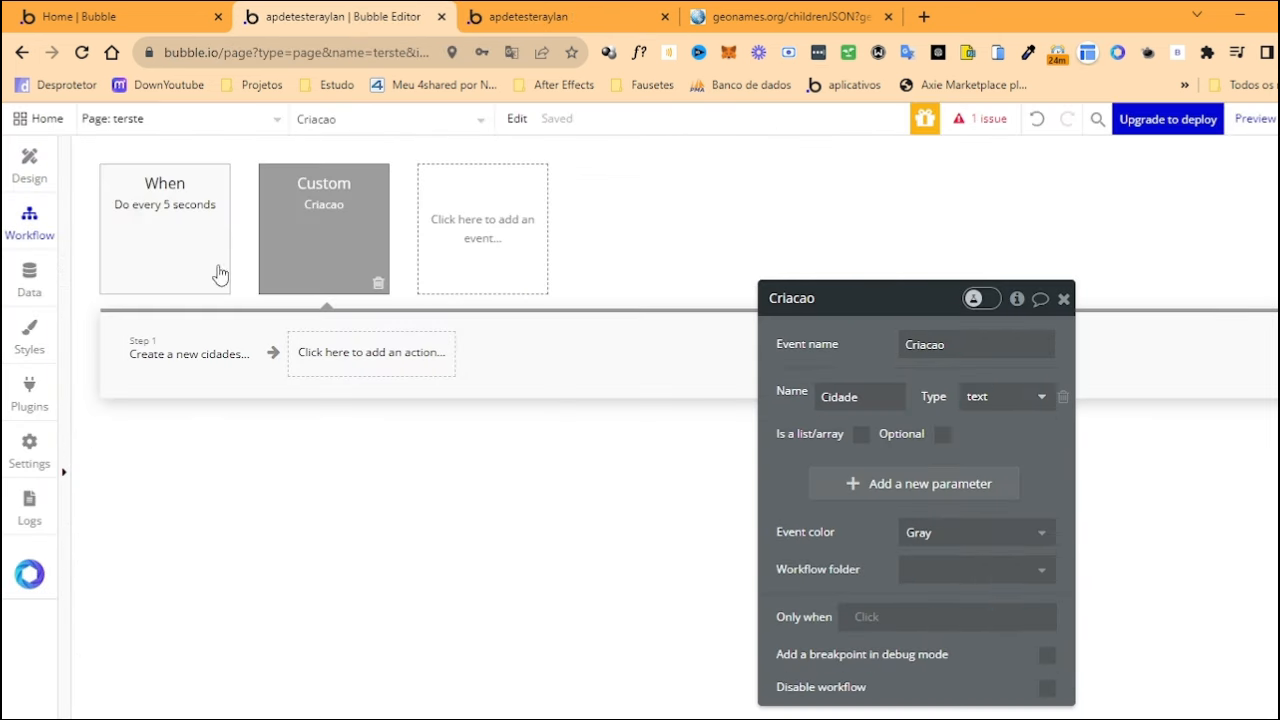
pyautogui.click(153, 262)
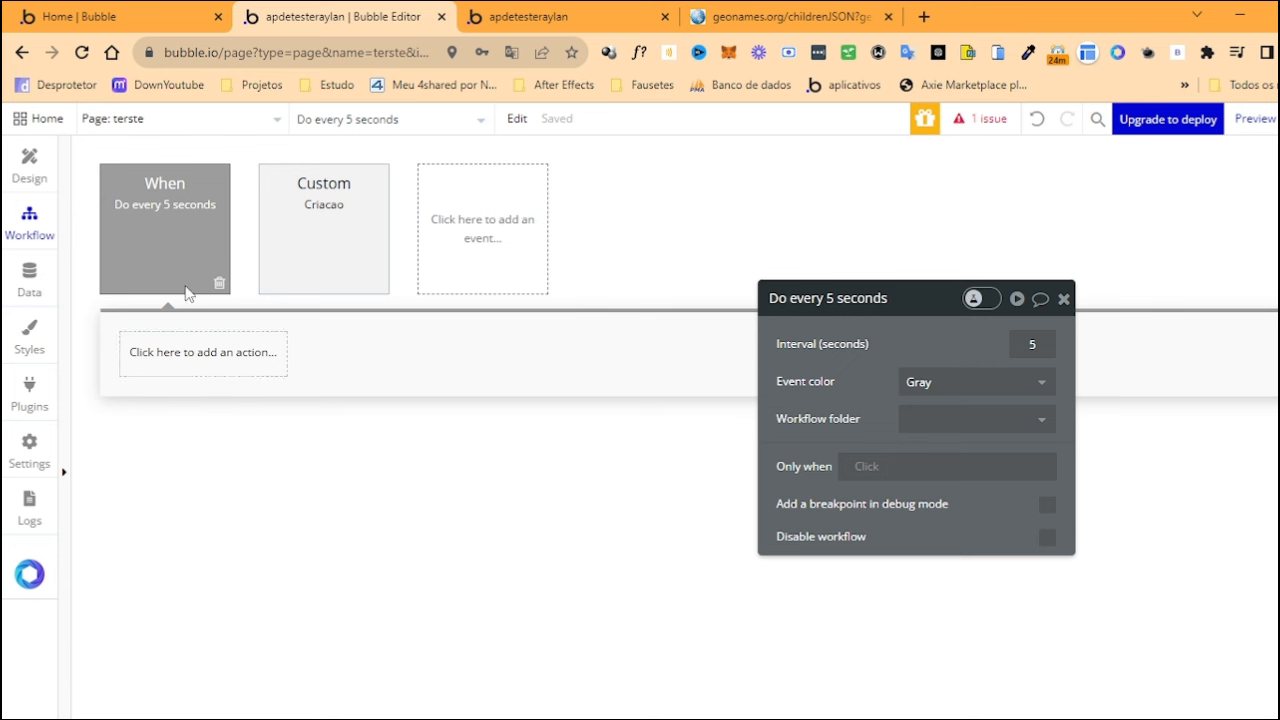
pyautogui.click(160, 362)
pyautogui.moveTo(177, 663)
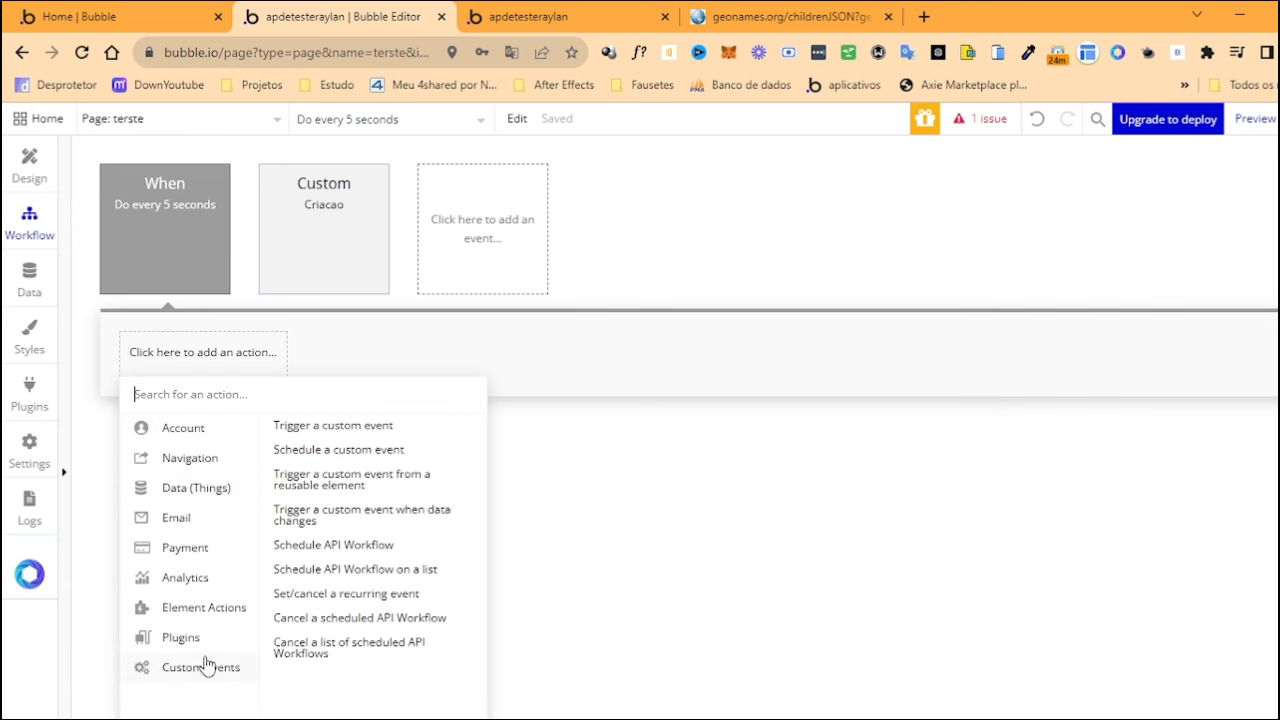
pyautogui.click(334, 429)
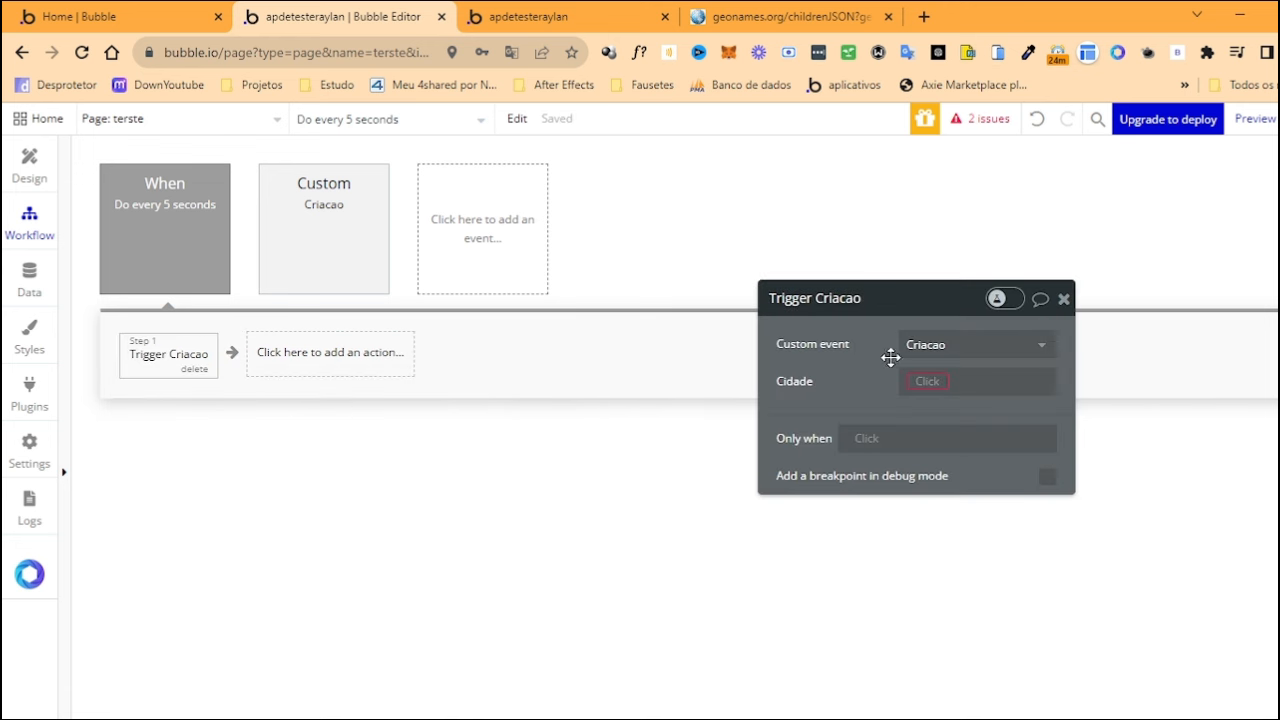
pyautogui.click(969, 347)
# Change the Criacao custom event's color to light red
pyautogui.click(334, 242)
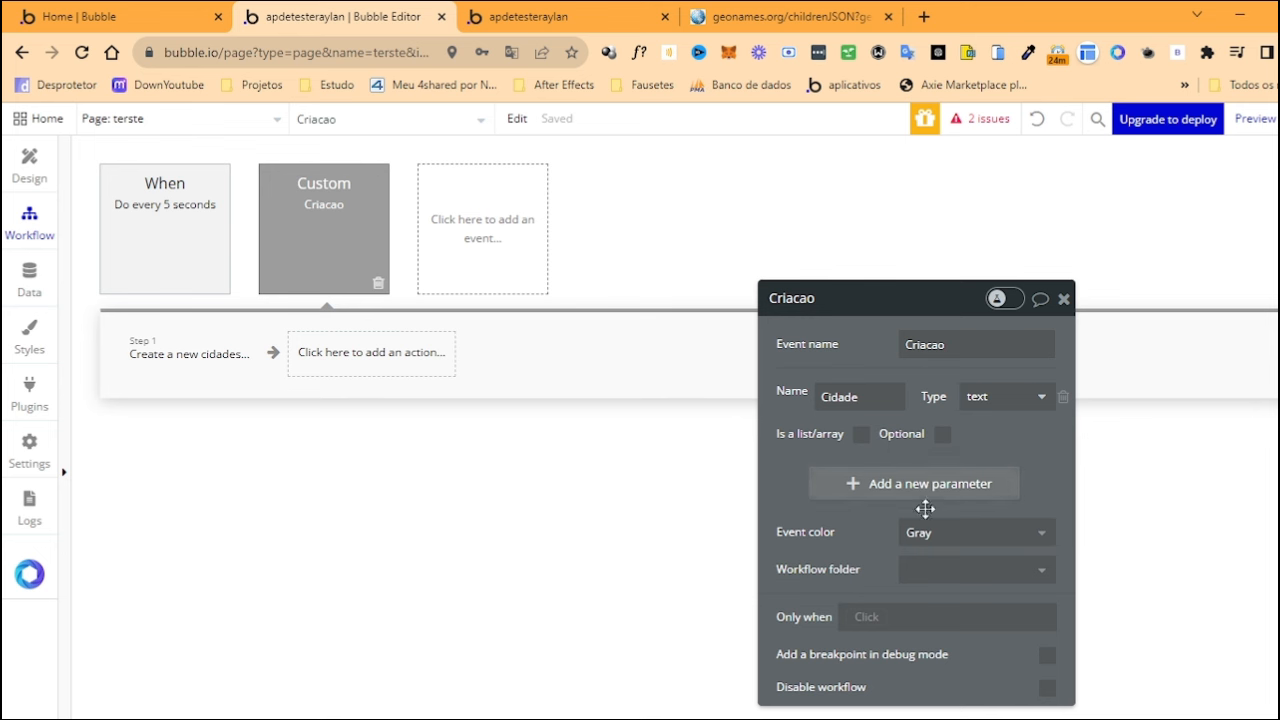
pyautogui.click(952, 533)
pyautogui.click(930, 643)
# Examine the data sources available for the Trigger Criacao action's Cidade value and the API repeating group's data source in the page design
pyautogui.click(217, 237)
pyautogui.click(203, 374)
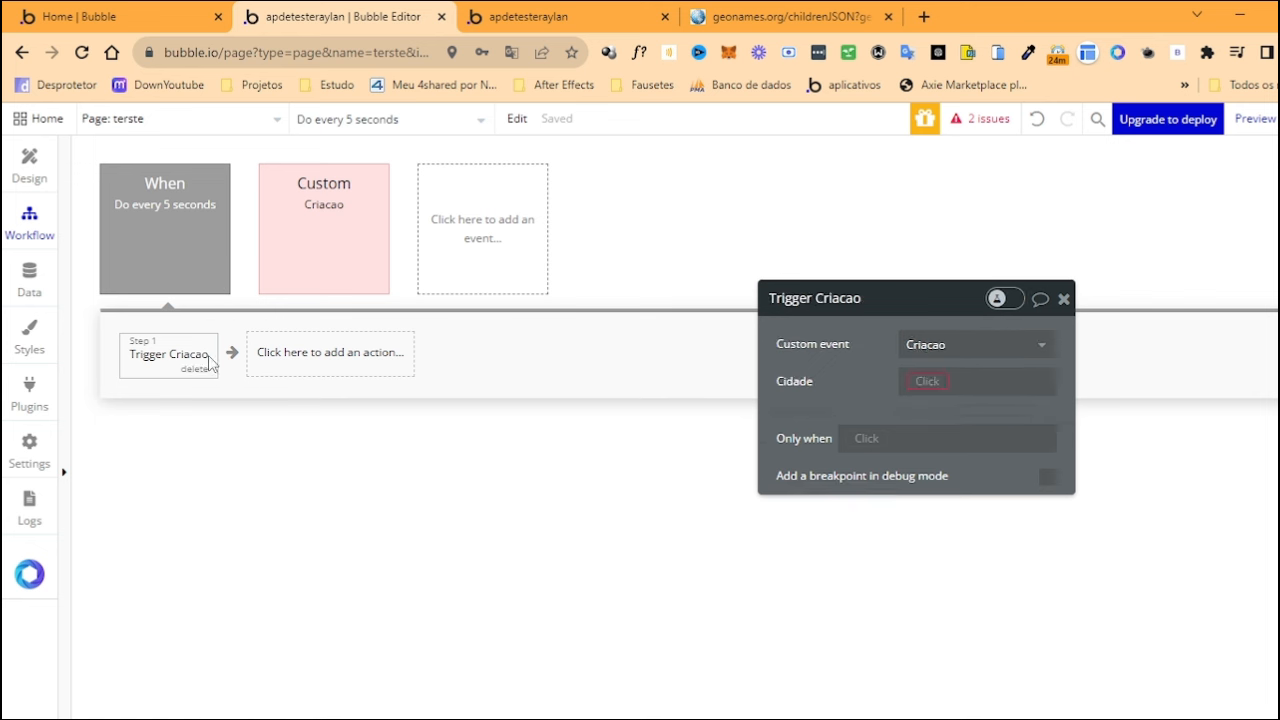
pyautogui.click(926, 382)
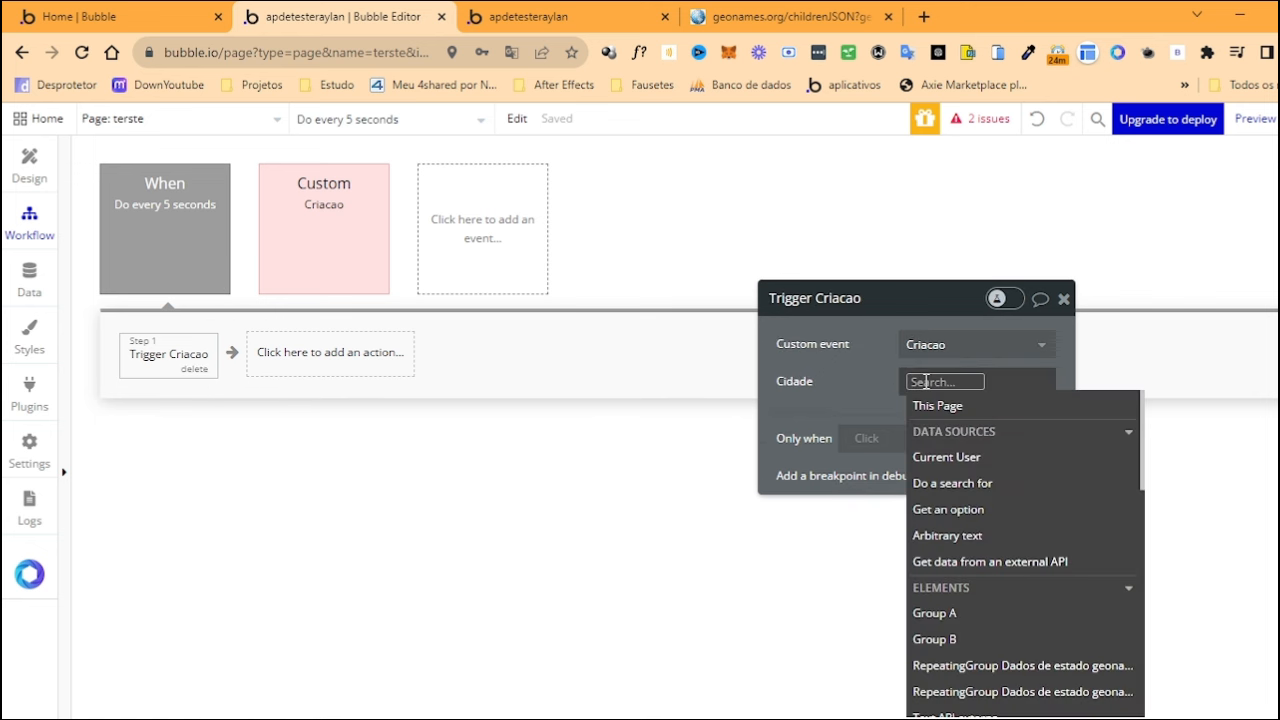
pyautogui.click(834, 381)
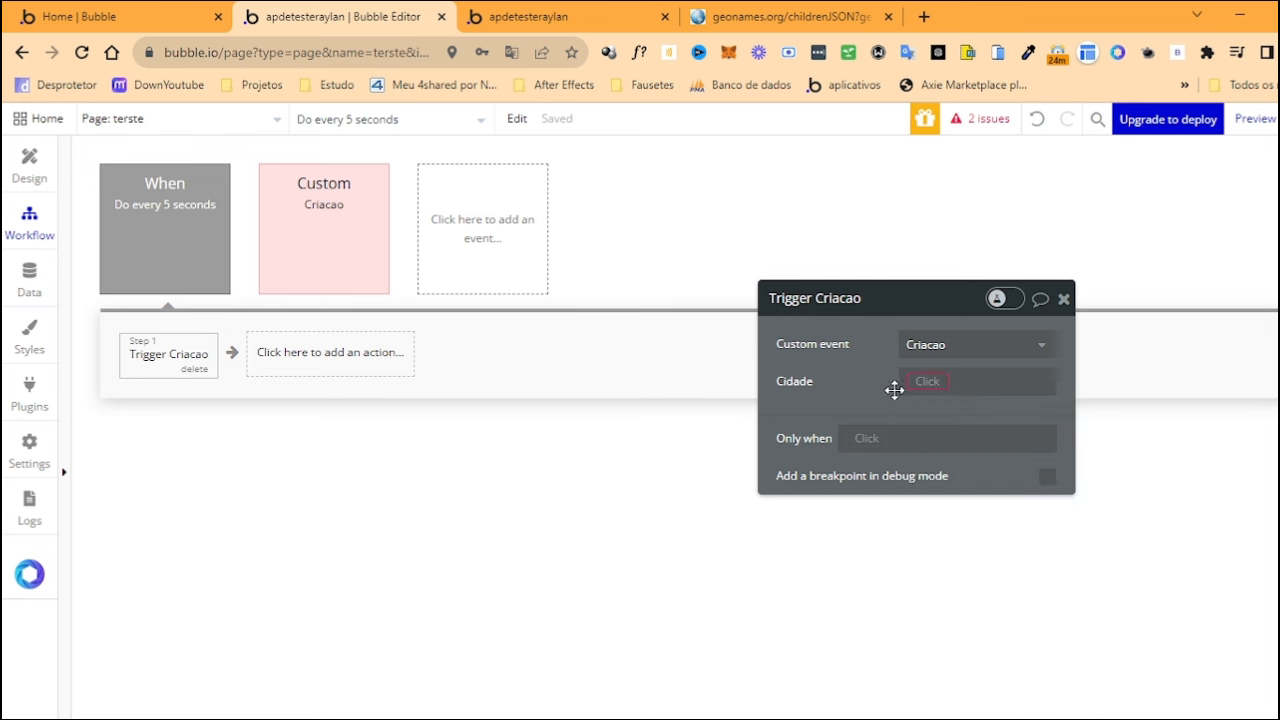
pyautogui.click(896, 386)
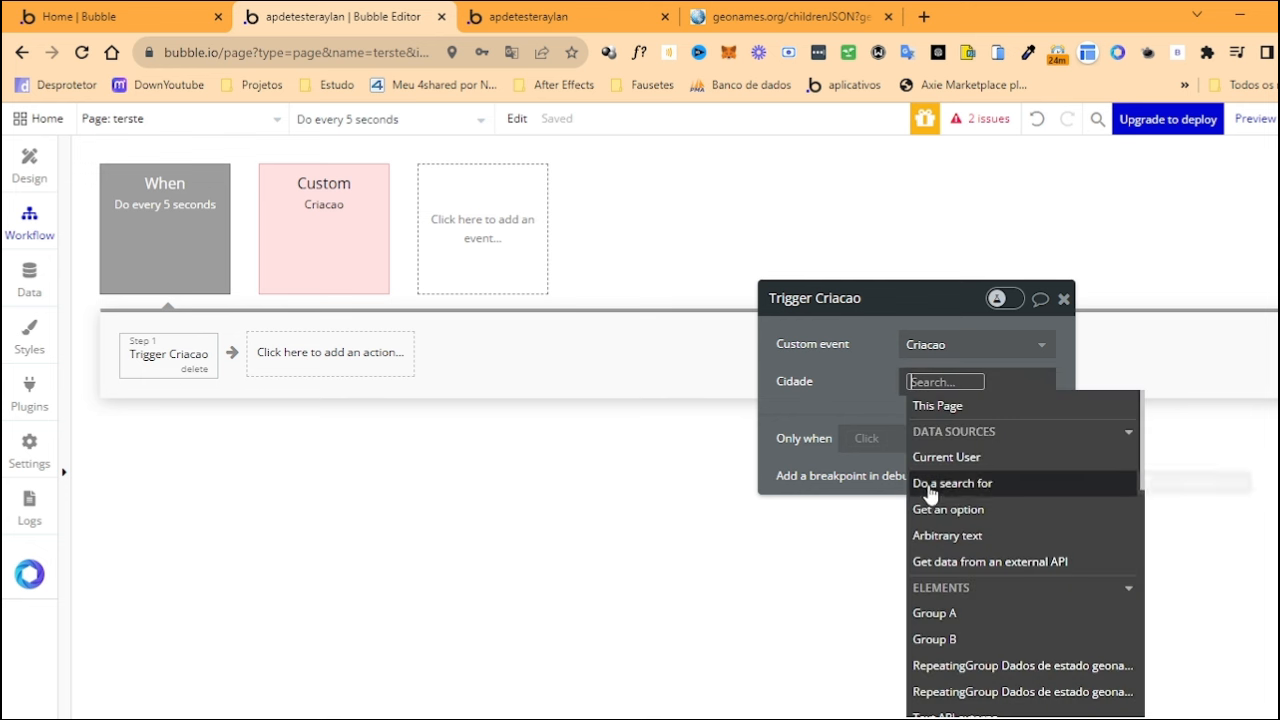
pyautogui.click(30, 165)
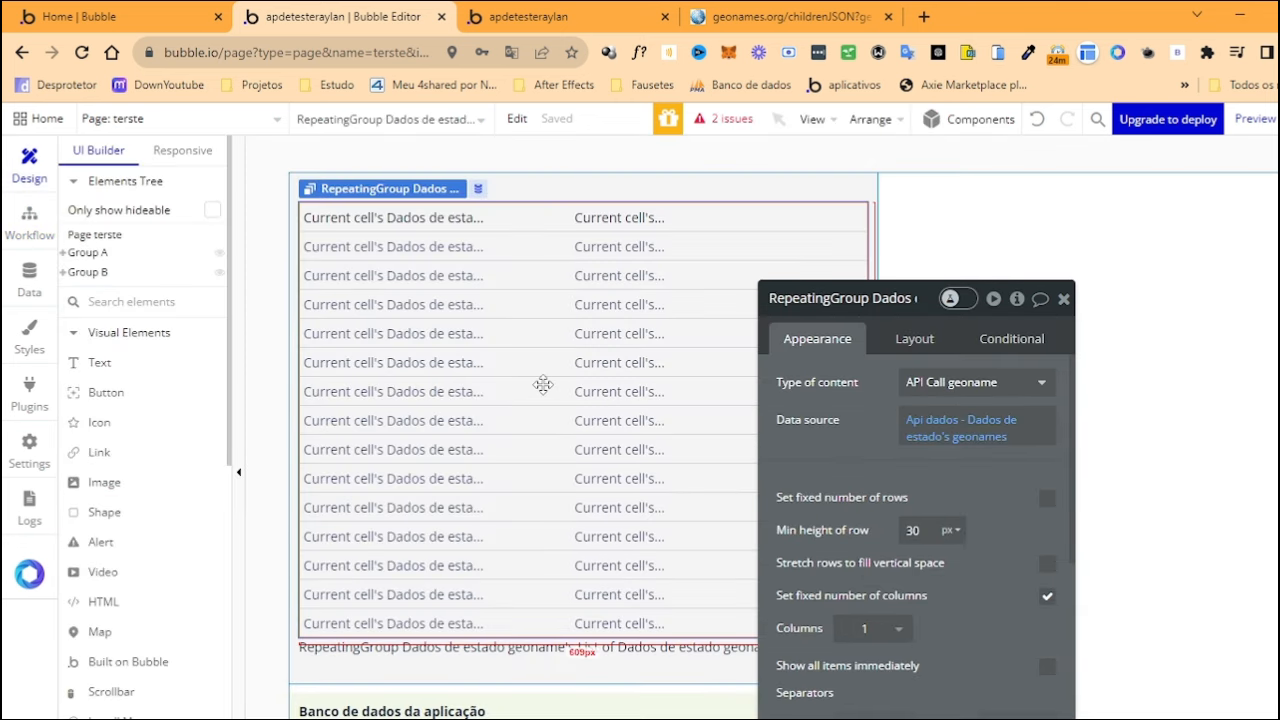
pyautogui.click(30, 222)
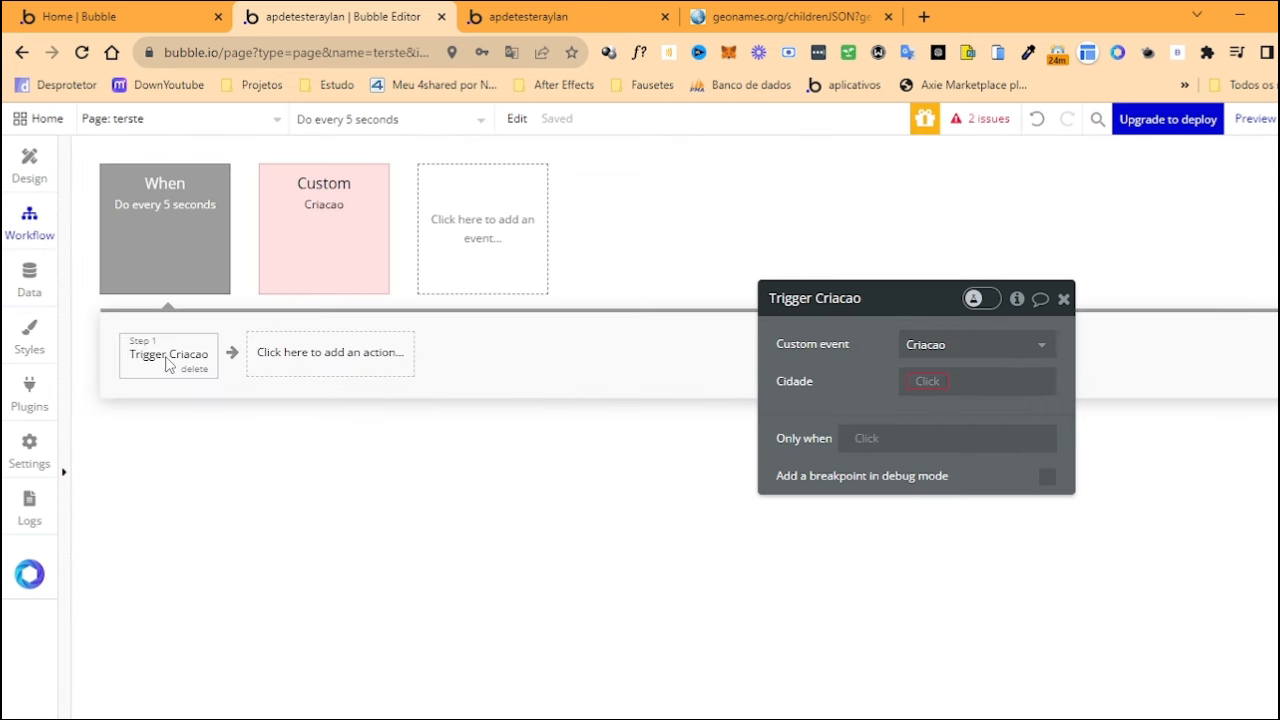
# Set the Trigger Criacao action's Cidade value to external API data from "Api dados - Dados de estado", using its geonames list
pyautogui.click(925, 381)
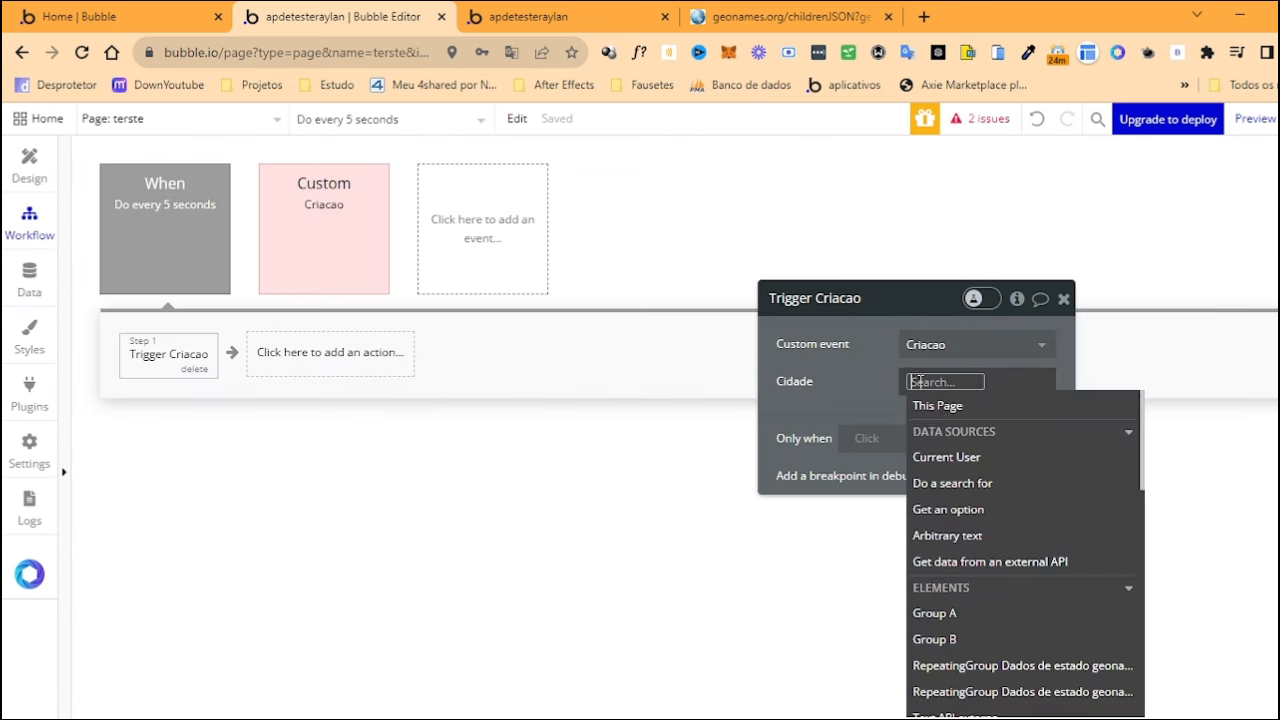
pyautogui.click(945, 572)
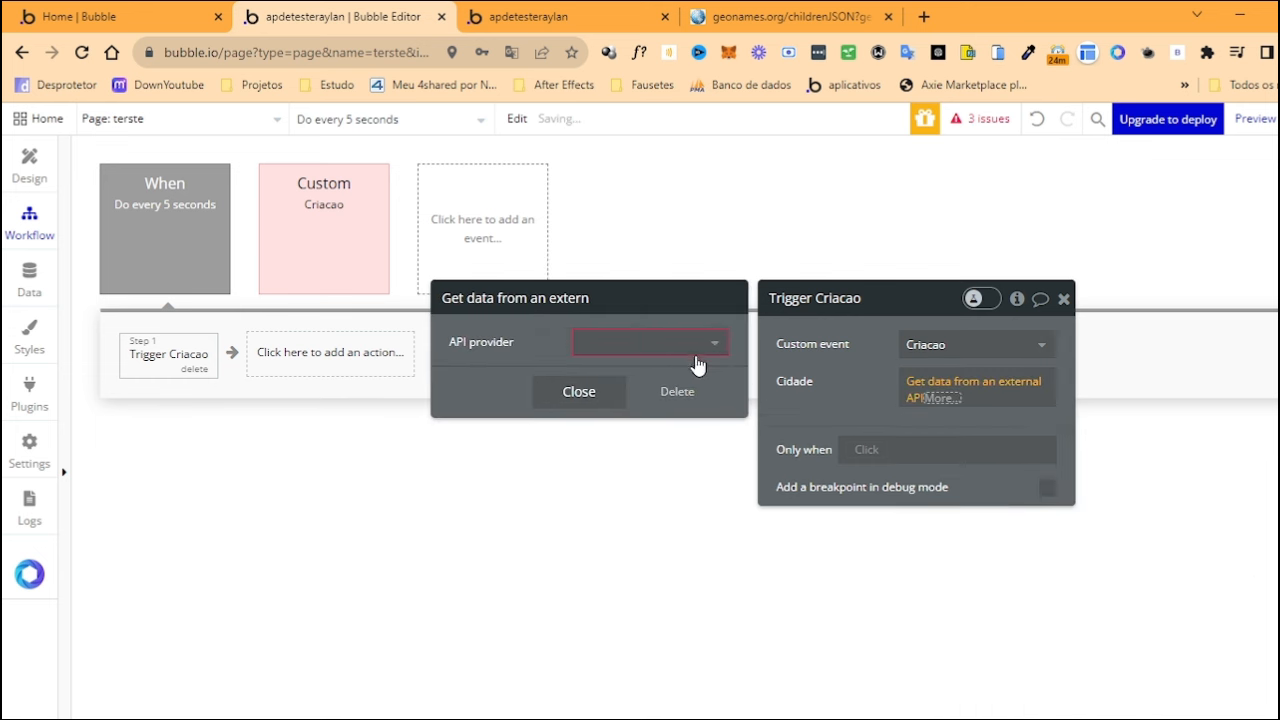
pyautogui.click(700, 348)
pyautogui.click(641, 372)
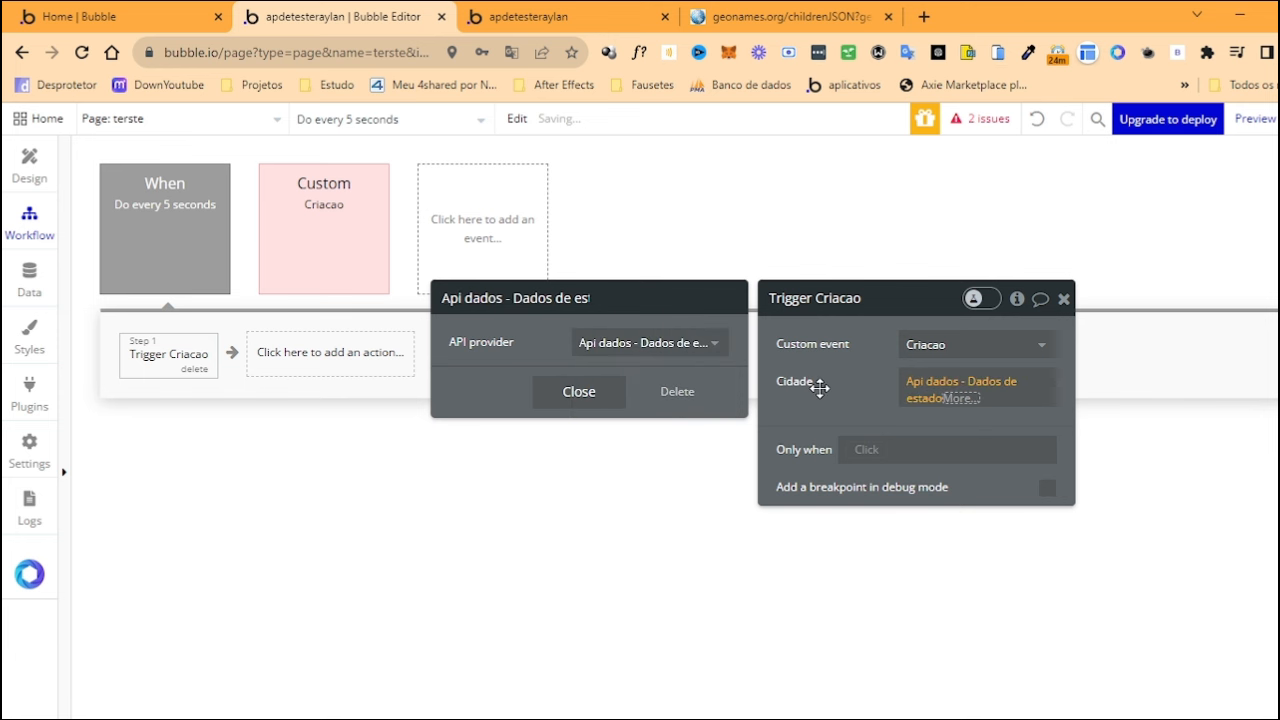
pyautogui.click(945, 399)
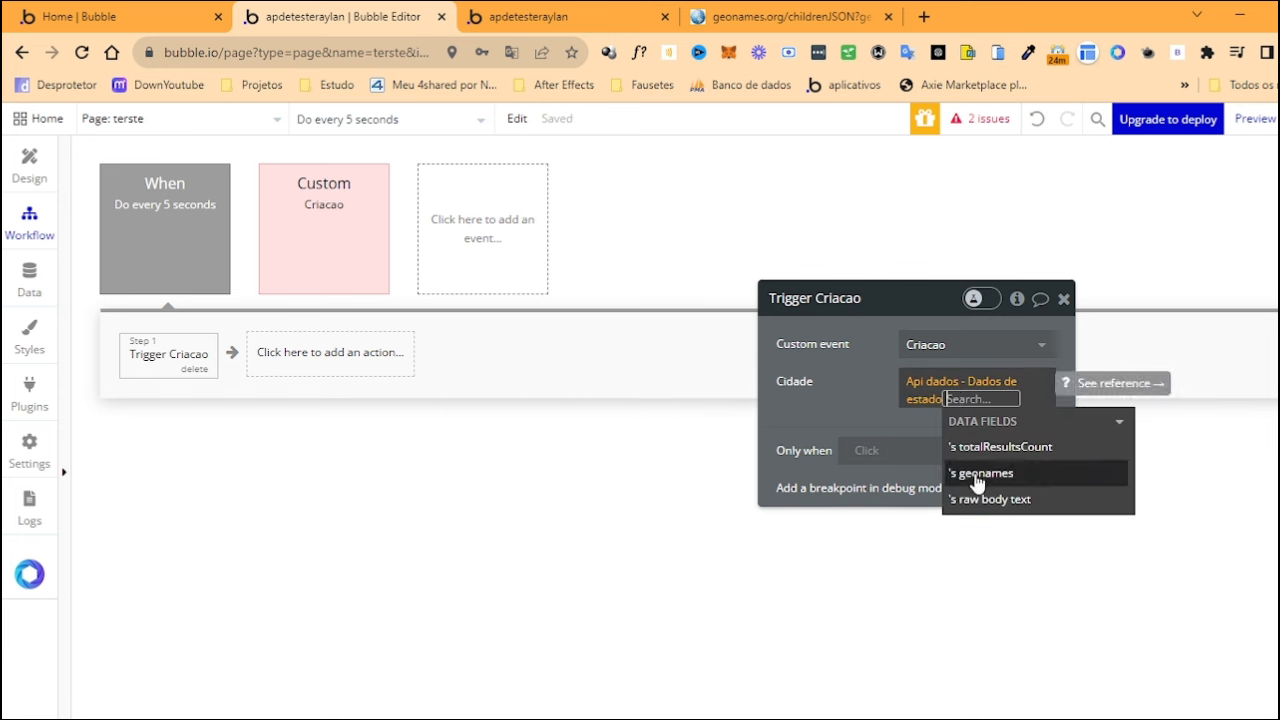
pyautogui.click(977, 483)
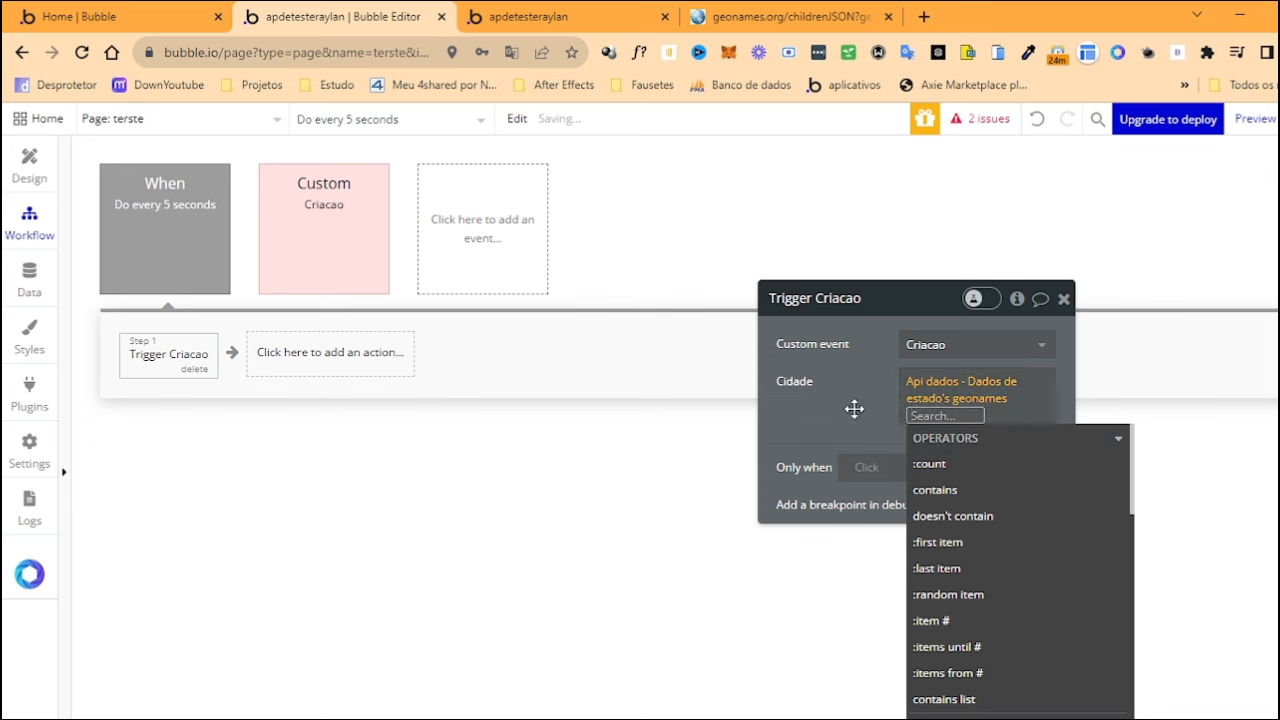
pyautogui.click(855, 412)
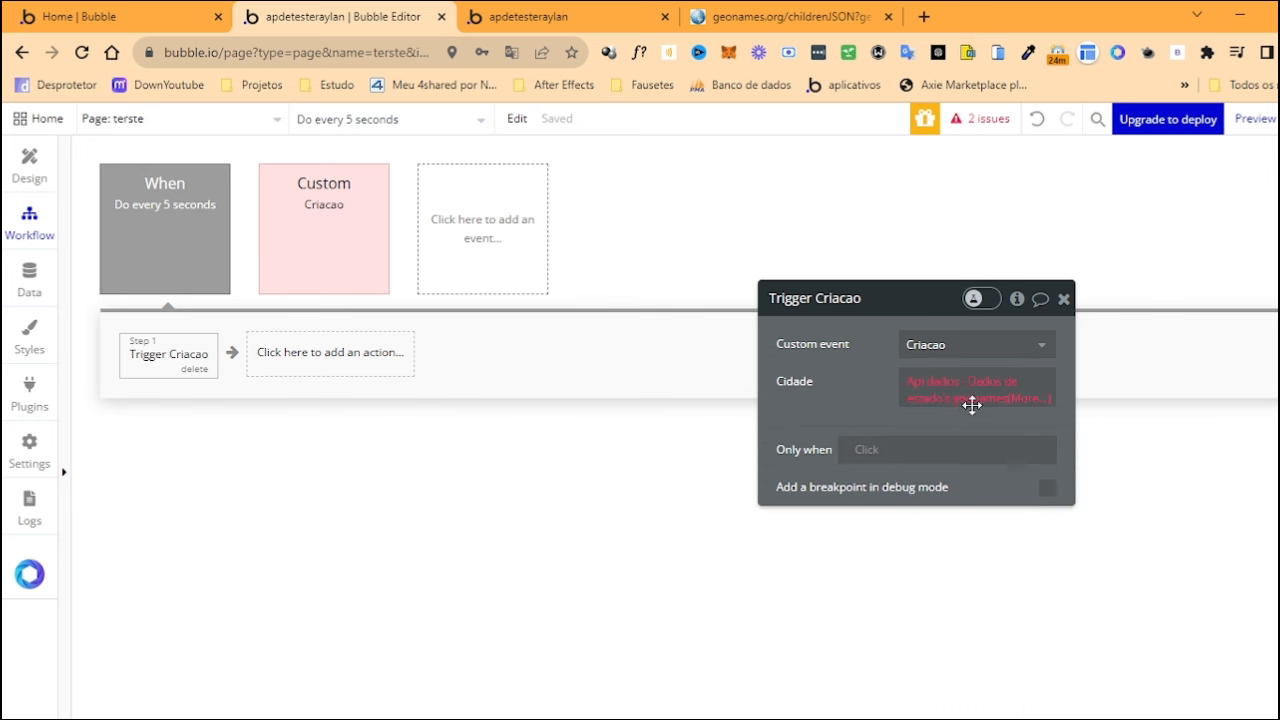
# Append the :filtered operator to the geonames list in the Cidade expression and open its list filter settings
pyautogui.click(1032, 400)
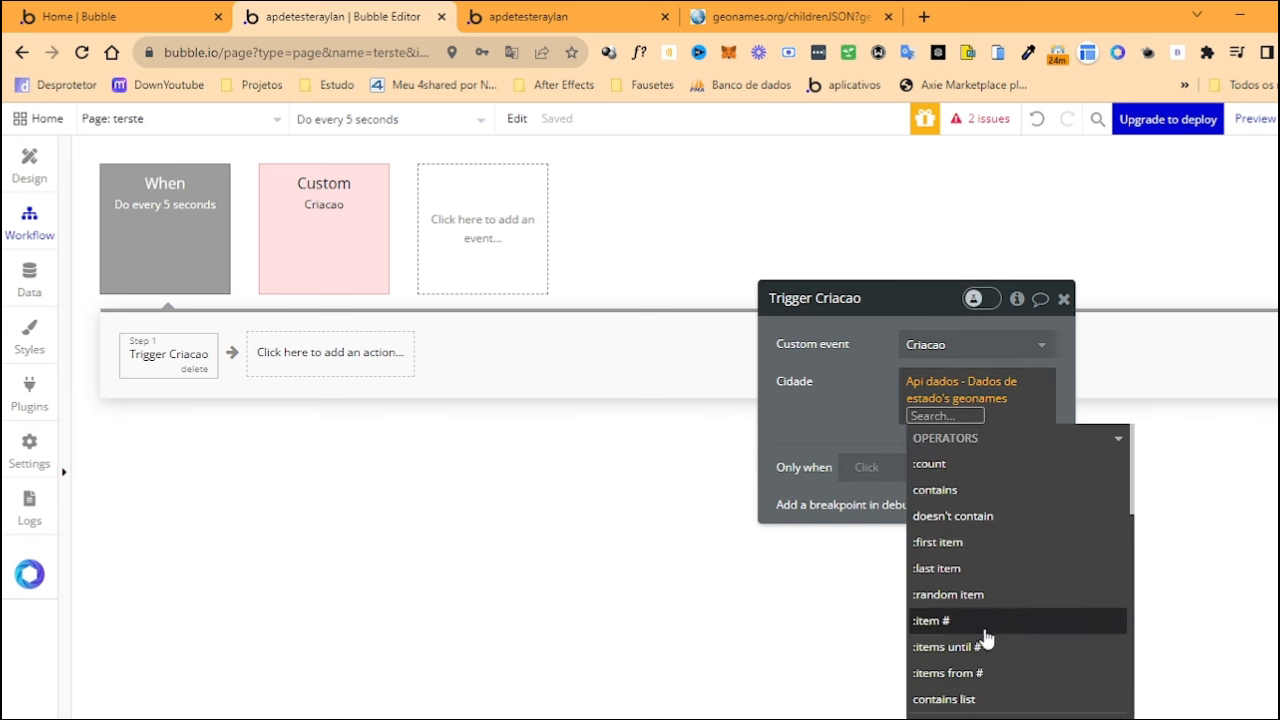
pyautogui.scroll(-3, 975, 640)
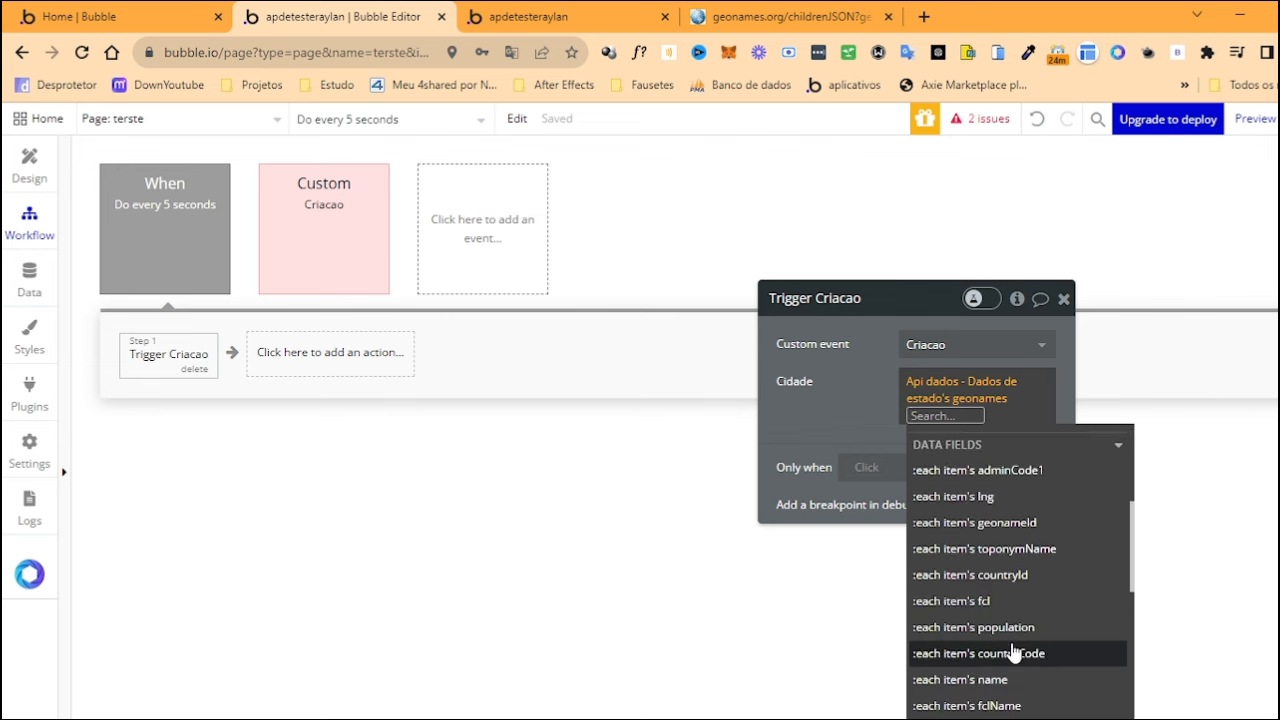
pyautogui.scroll(2, 998, 625)
pyautogui.scroll(2, 998, 625)
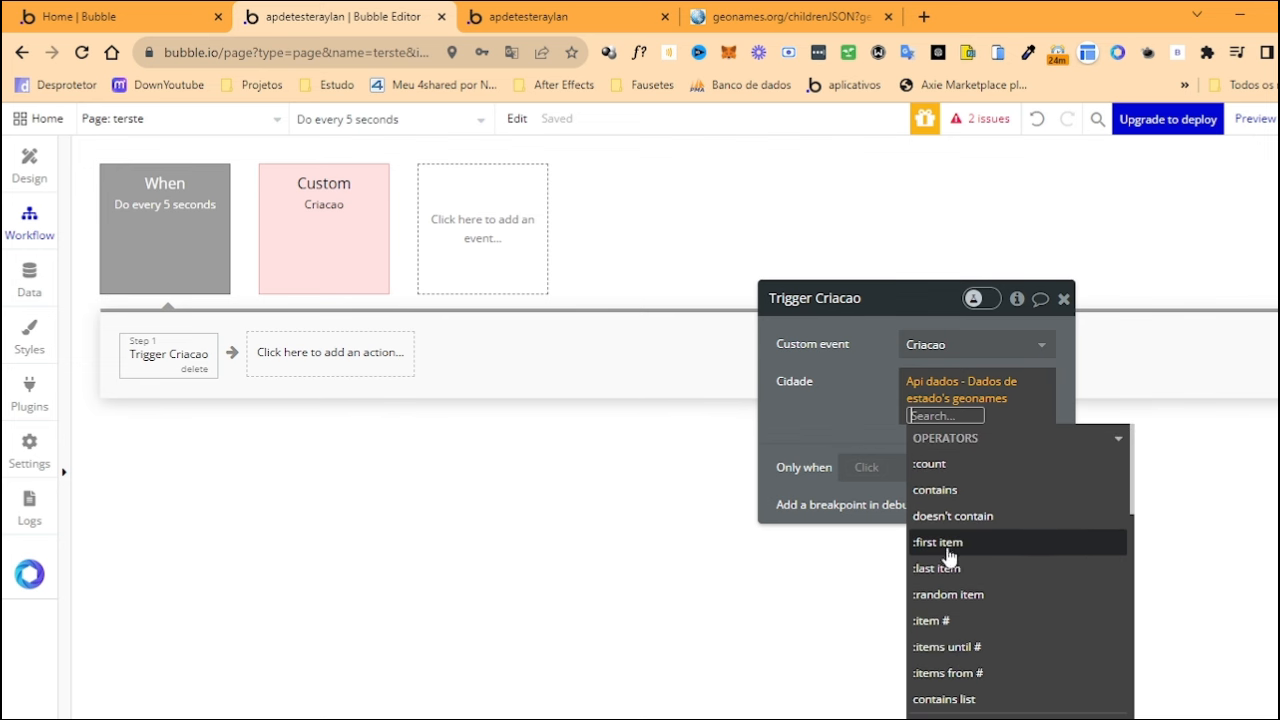
pyautogui.write('fil')
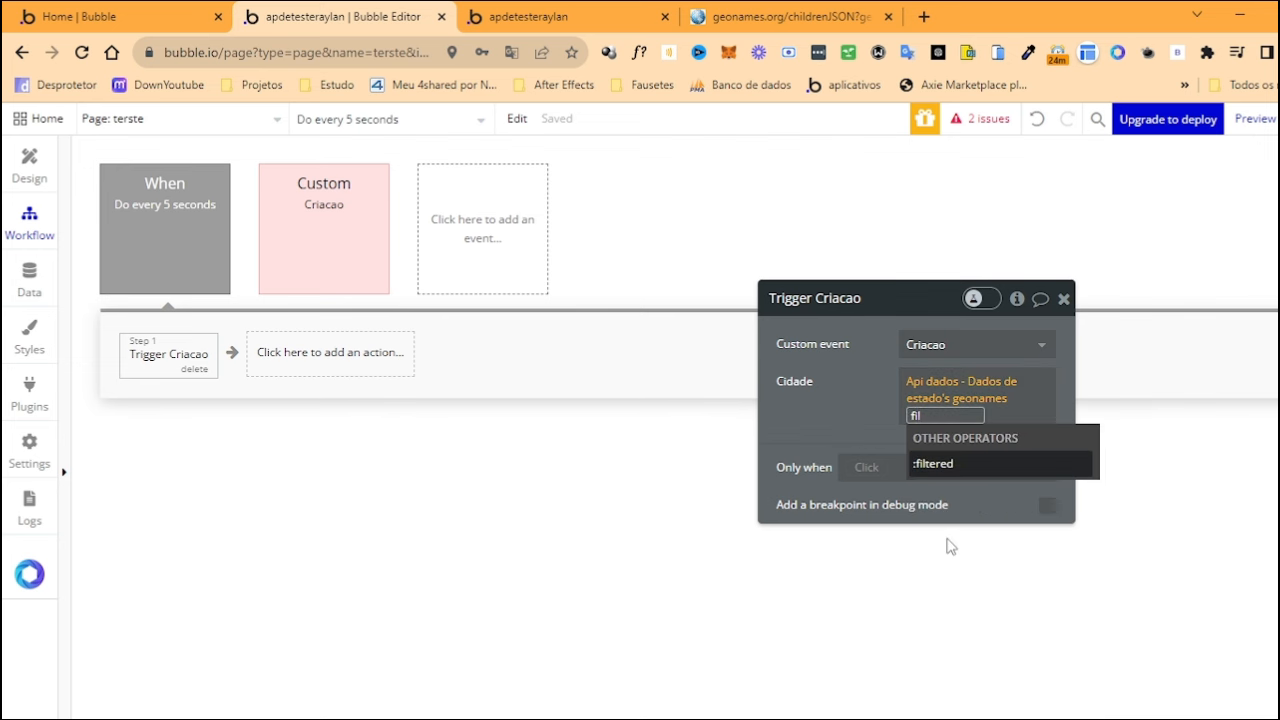
pyautogui.click(945, 466)
pyautogui.click(858, 411)
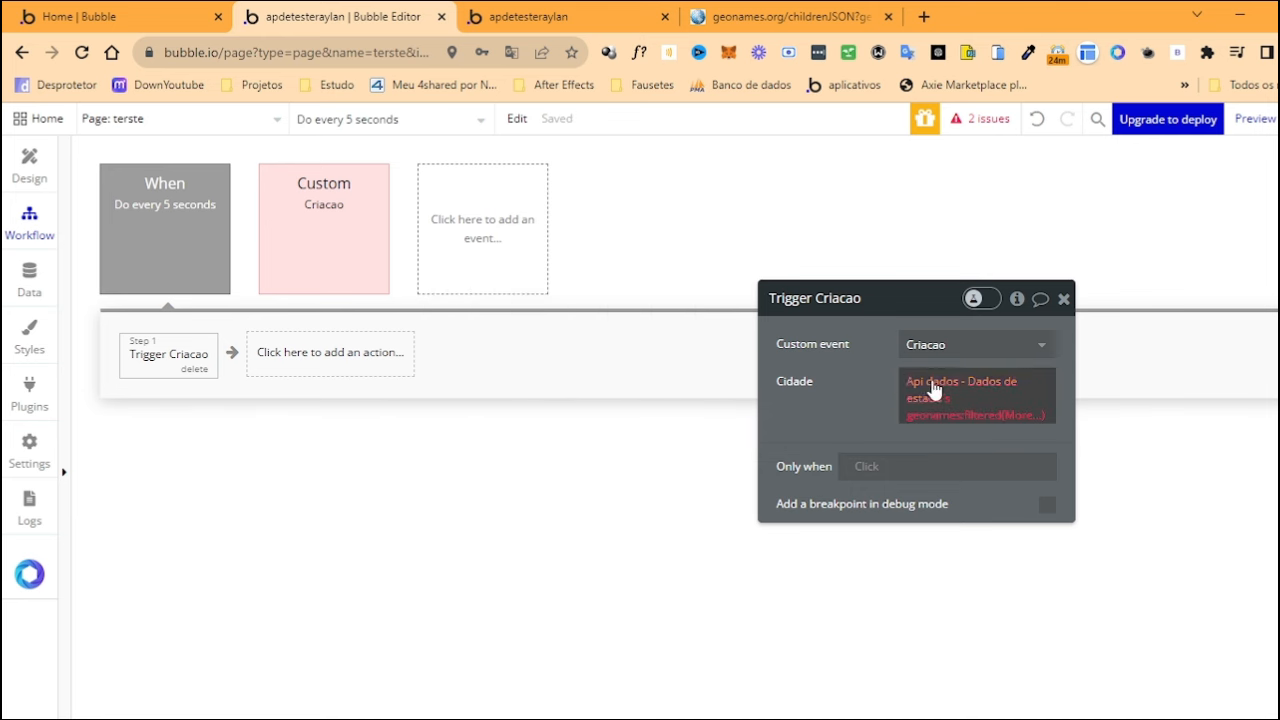
pyautogui.click(958, 424)
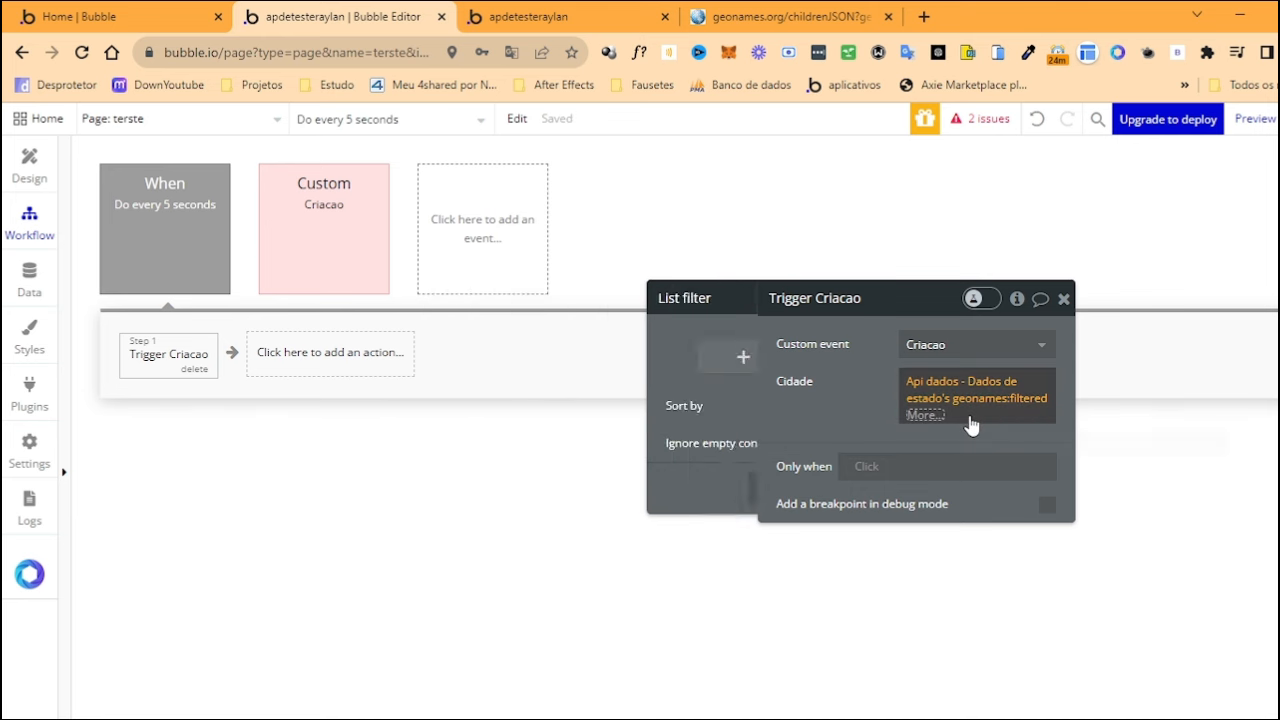
# Add a constraint to the geonames list filter using the name field with the "isn't in" operator
pyautogui.click(645, 365)
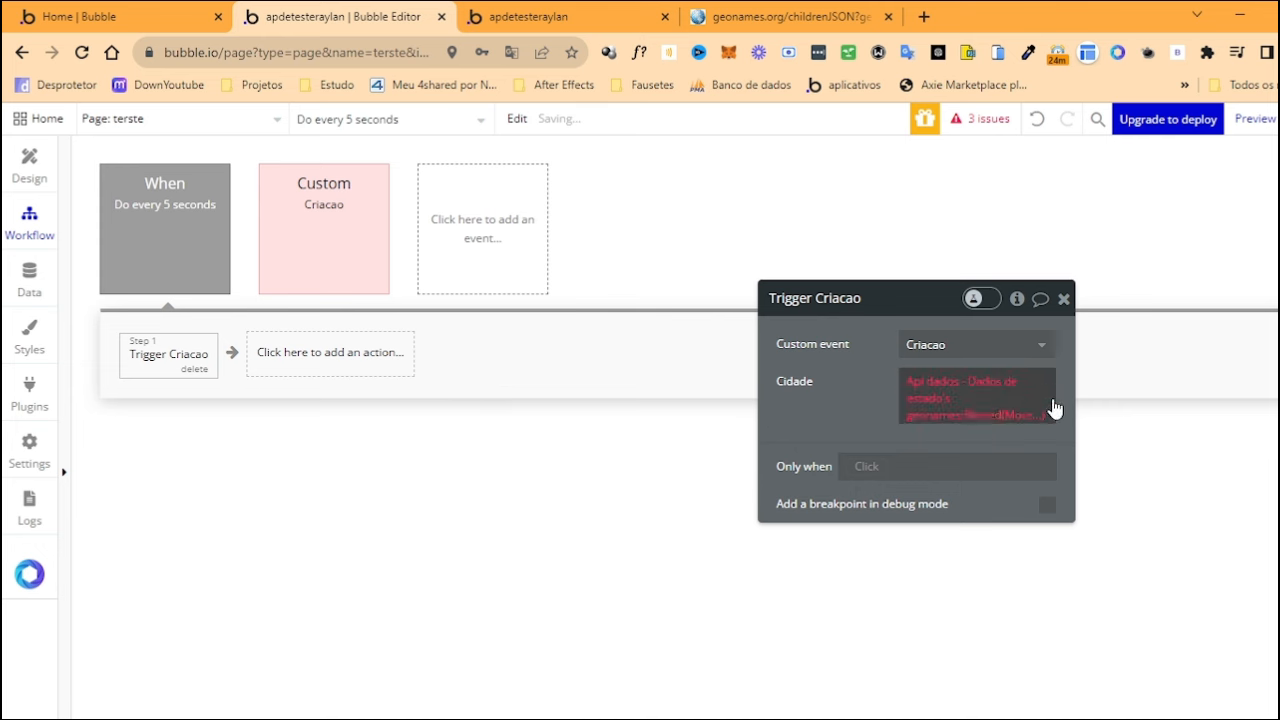
pyautogui.click(976, 421)
pyautogui.click(481, 354)
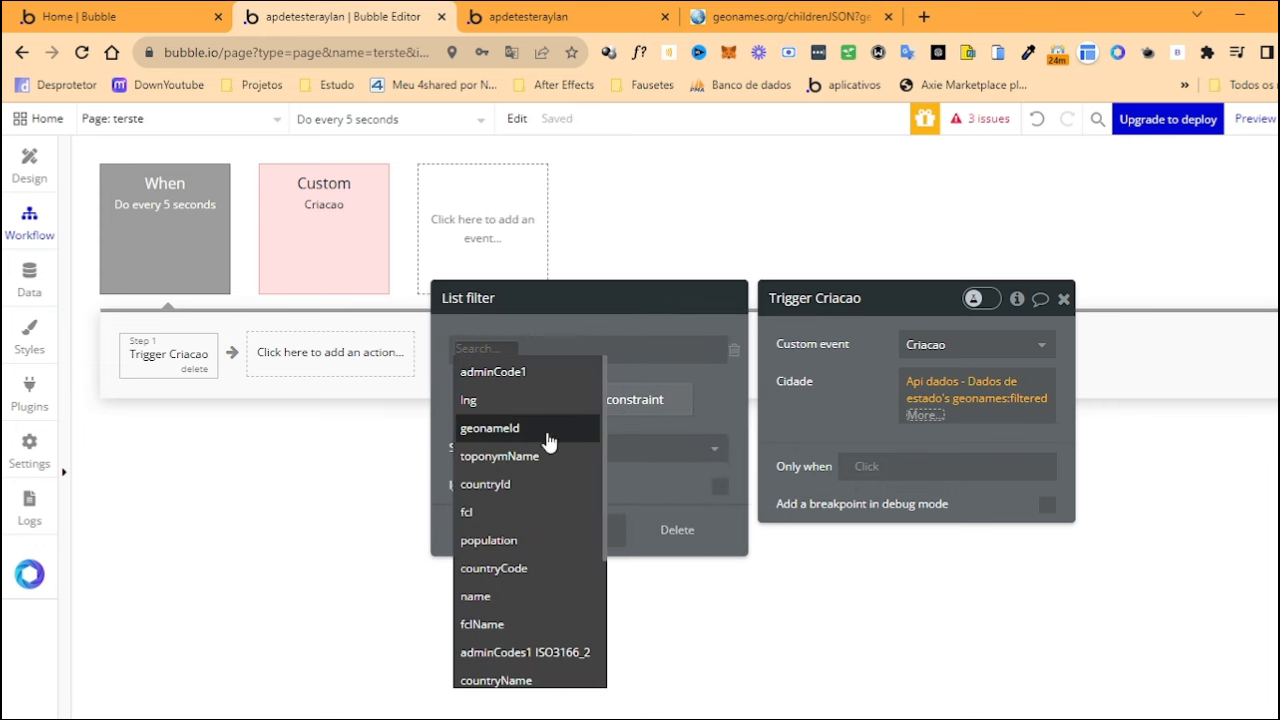
pyautogui.click(517, 597)
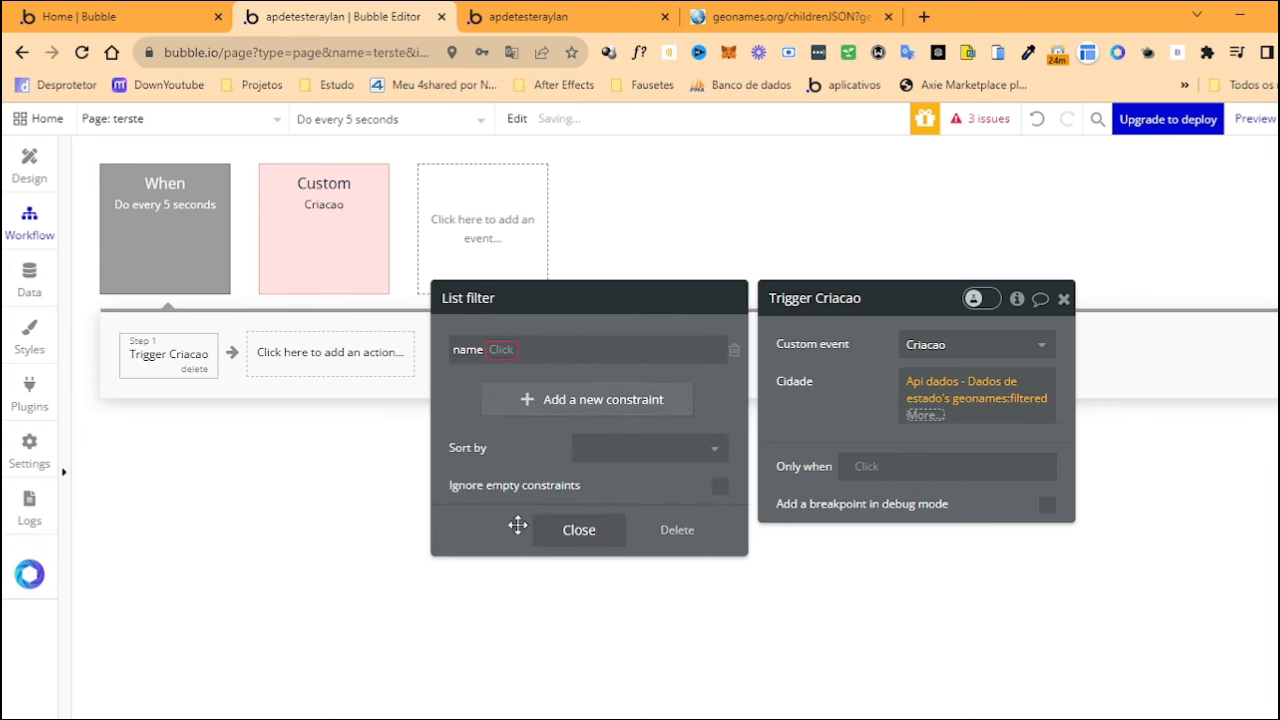
pyautogui.click(508, 360)
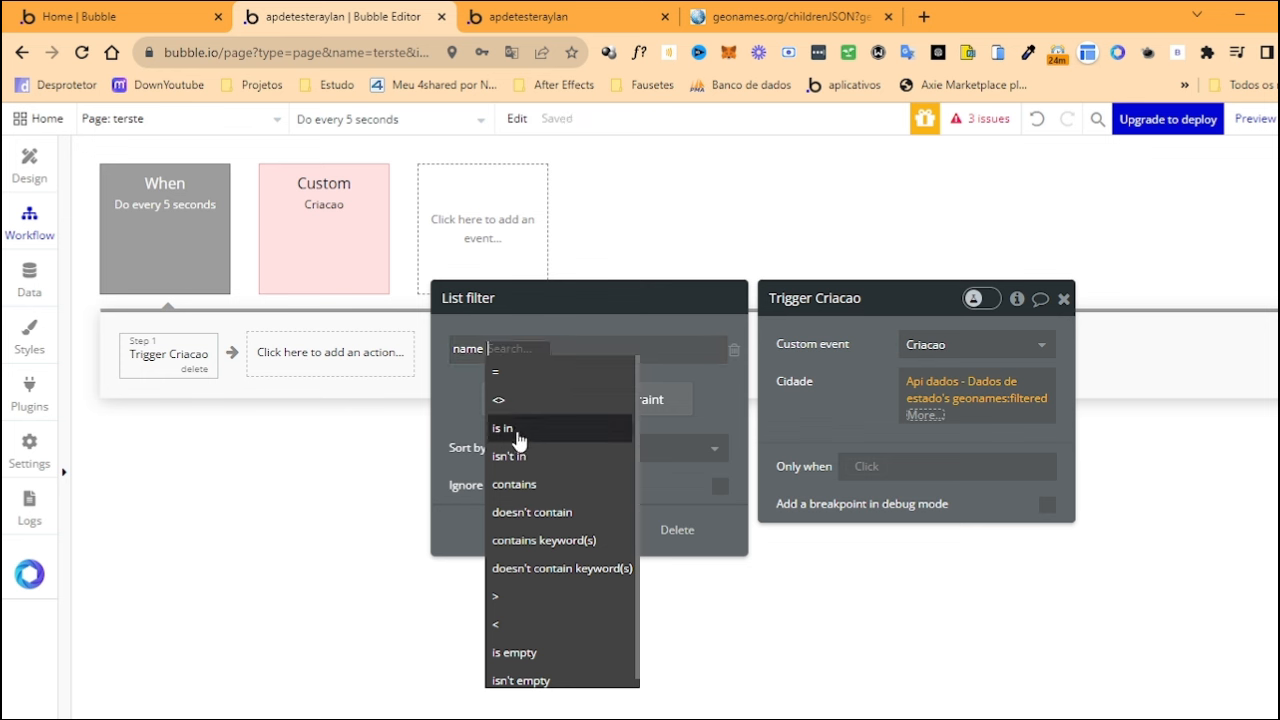
pyautogui.click(518, 456)
# Complete the name filter constraint by comparing it with each item's nome from a search for cidades
pyautogui.click(544, 349)
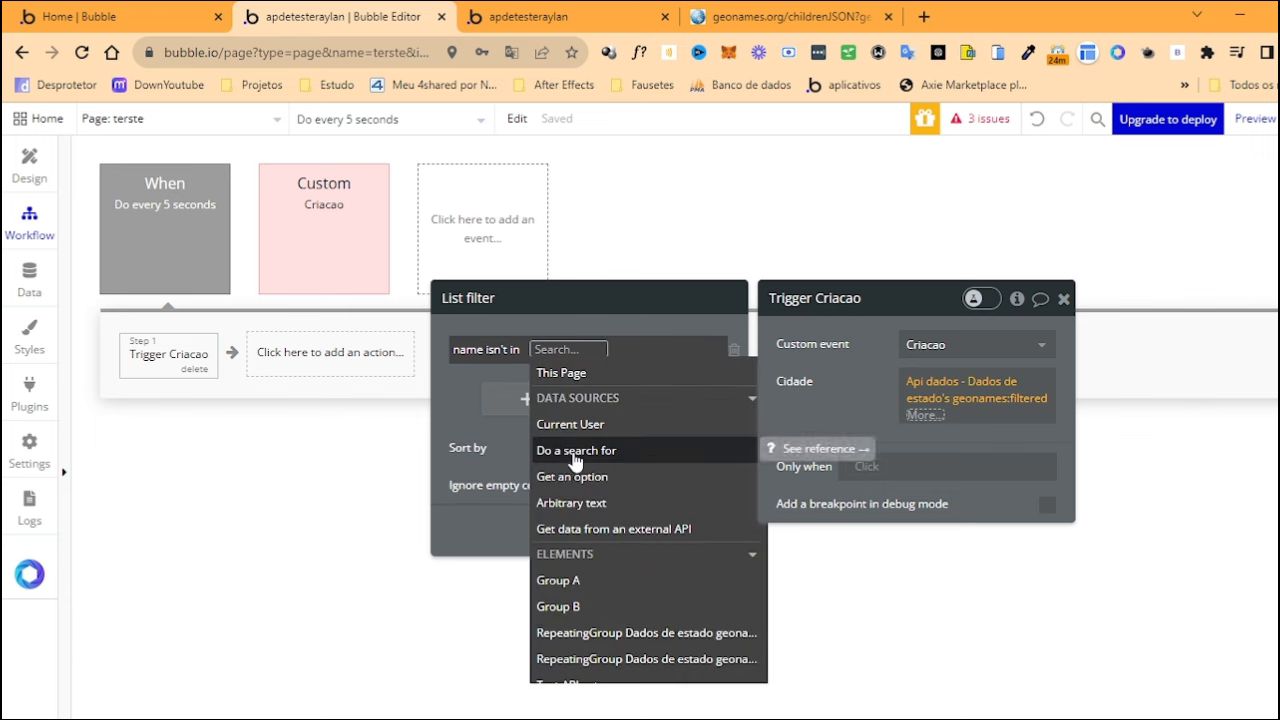
pyautogui.click(588, 452)
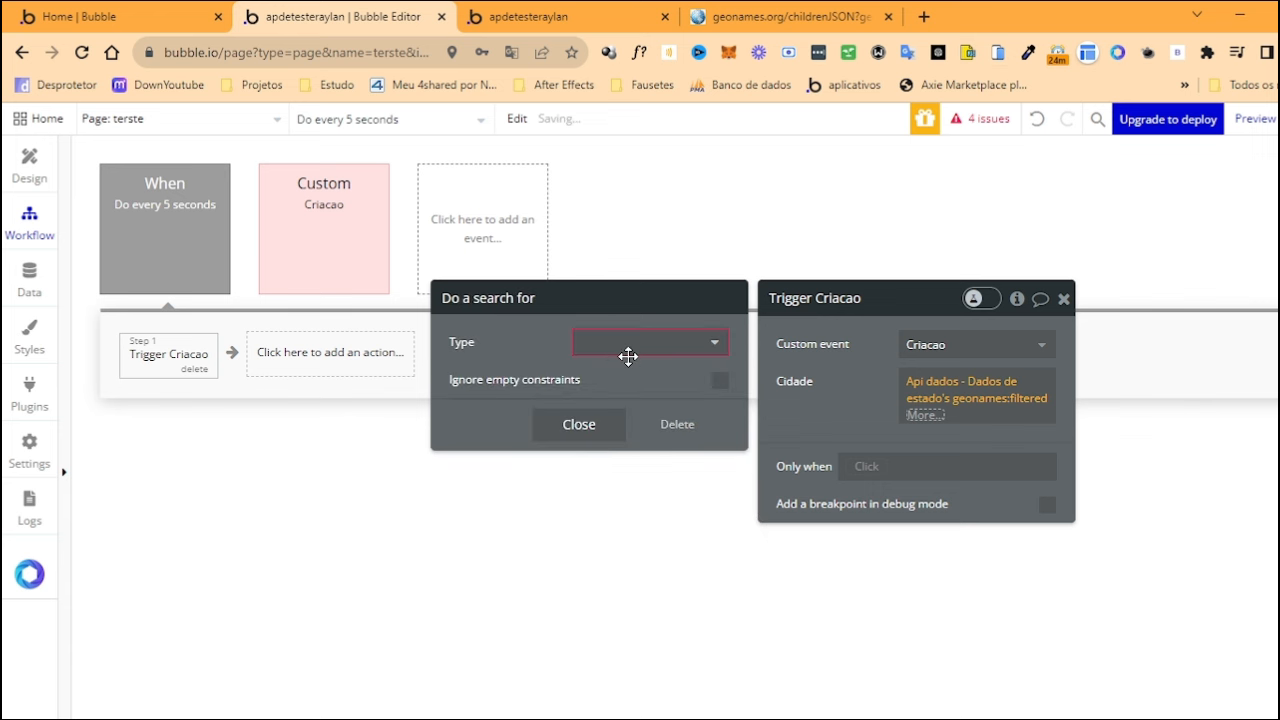
pyautogui.click(627, 355)
pyautogui.click(628, 417)
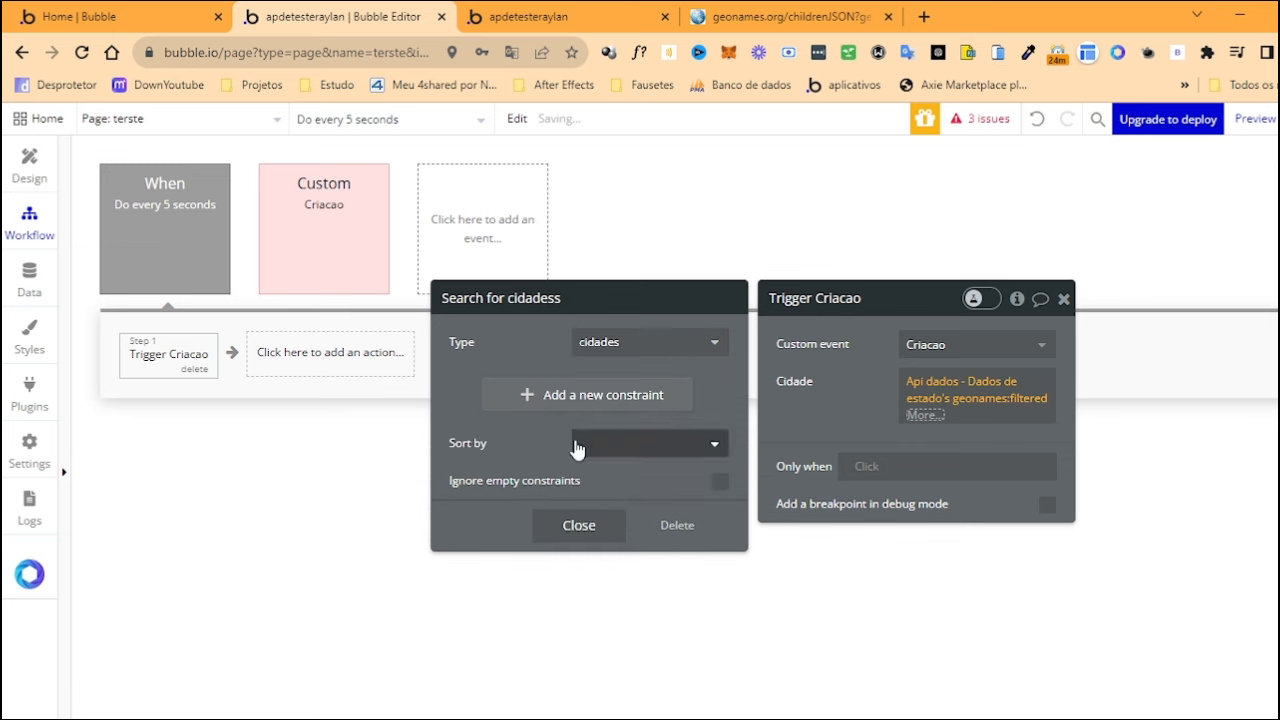
pyautogui.click(555, 533)
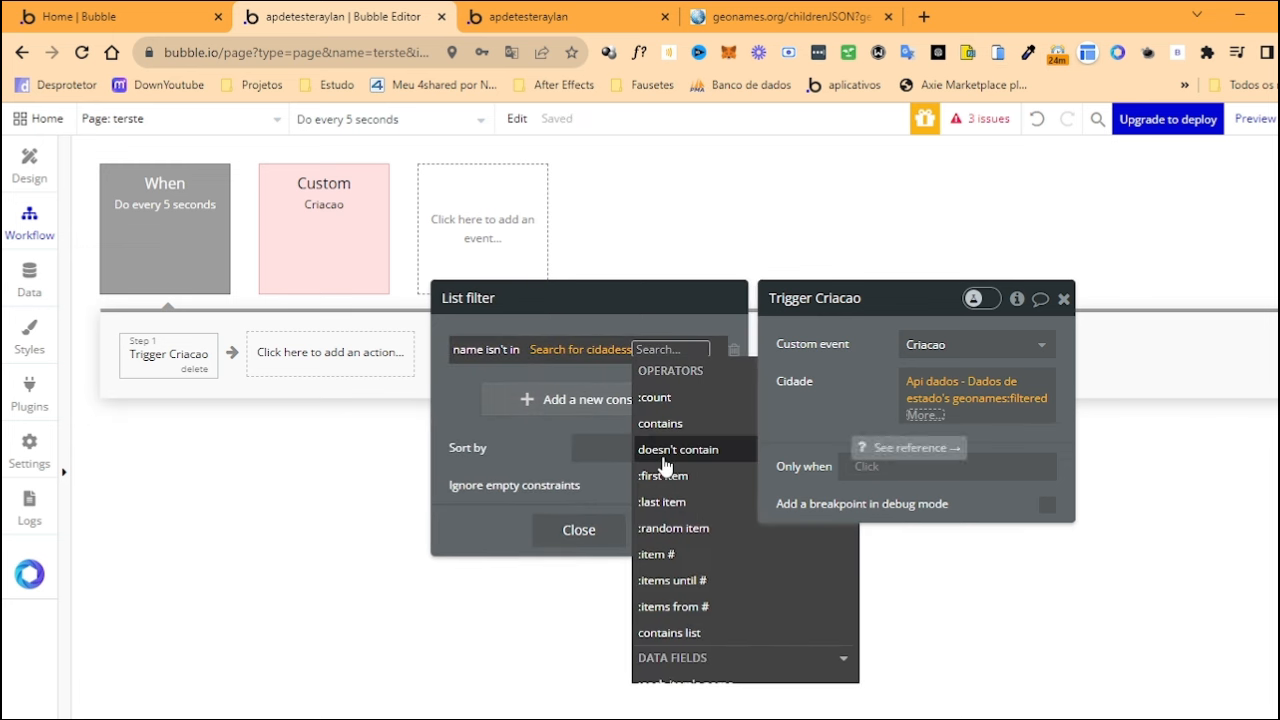
pyautogui.write('no')
pyautogui.click(680, 400)
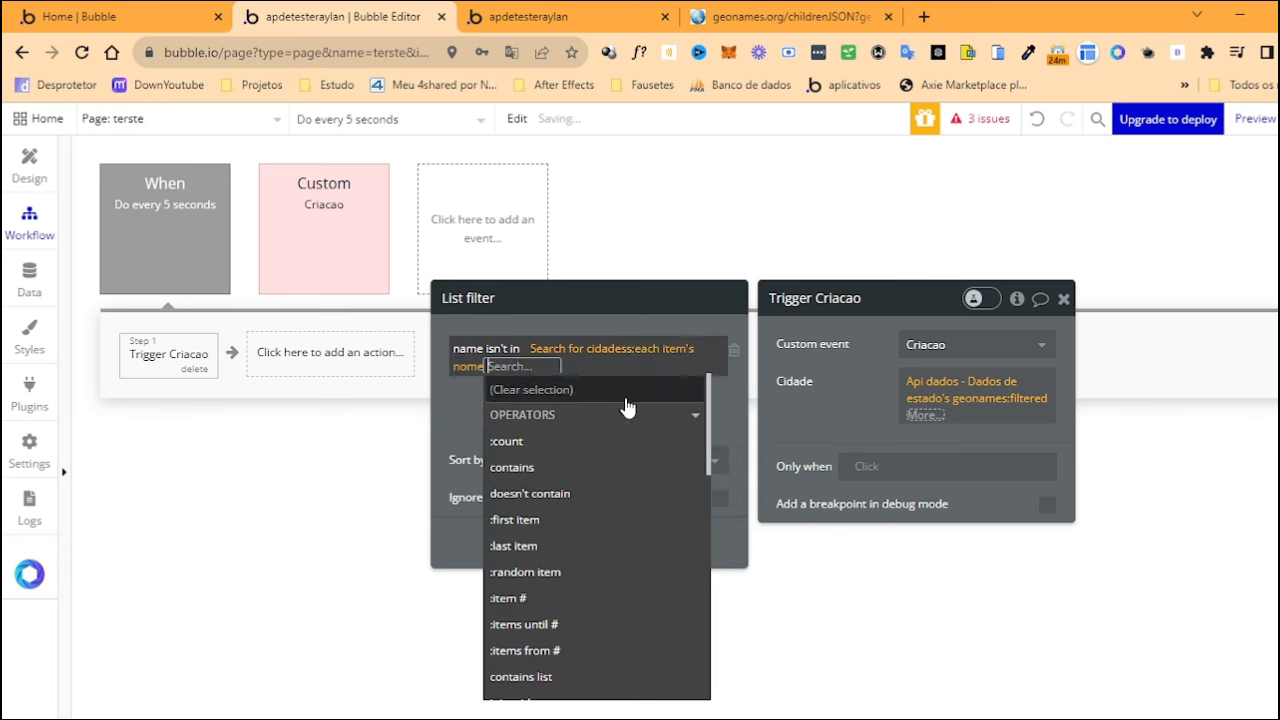
pyautogui.click(484, 407)
pyautogui.click(843, 405)
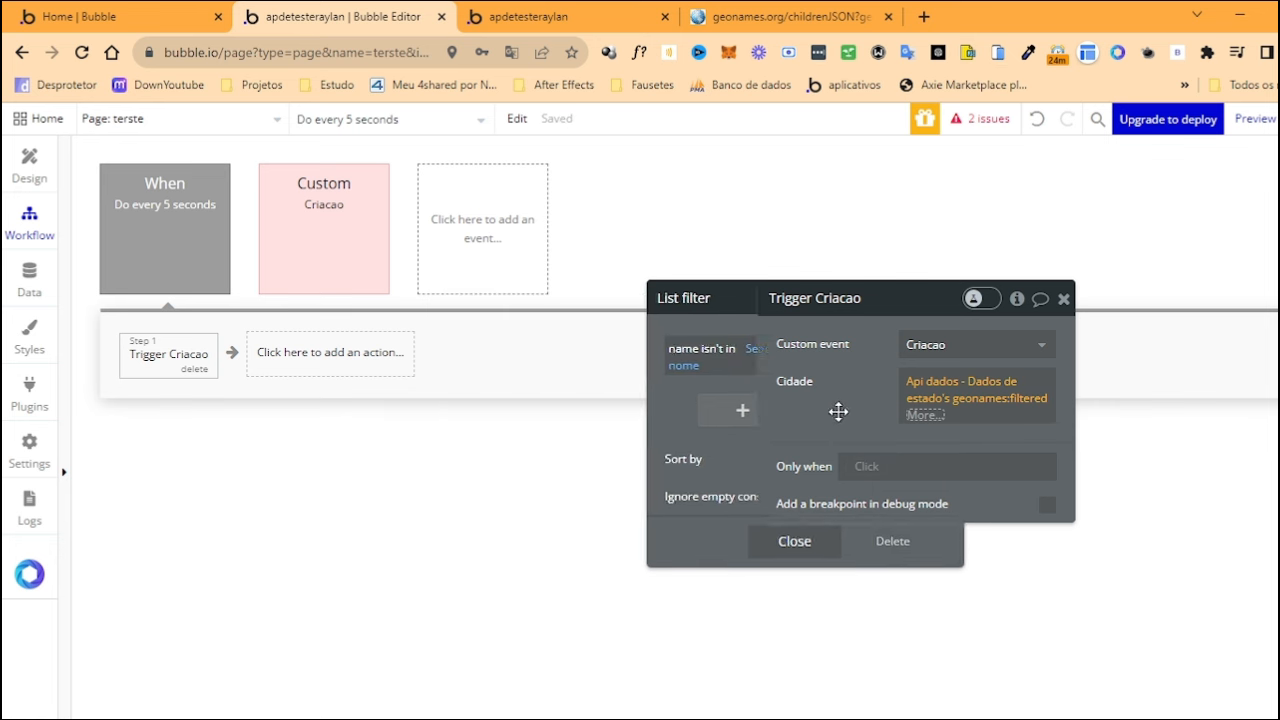
# Extend the Trigger Criacao action's Cidade expression with the filtered list's first item's name
pyautogui.moveTo(866, 310); pyautogui.dragTo(579, 313)
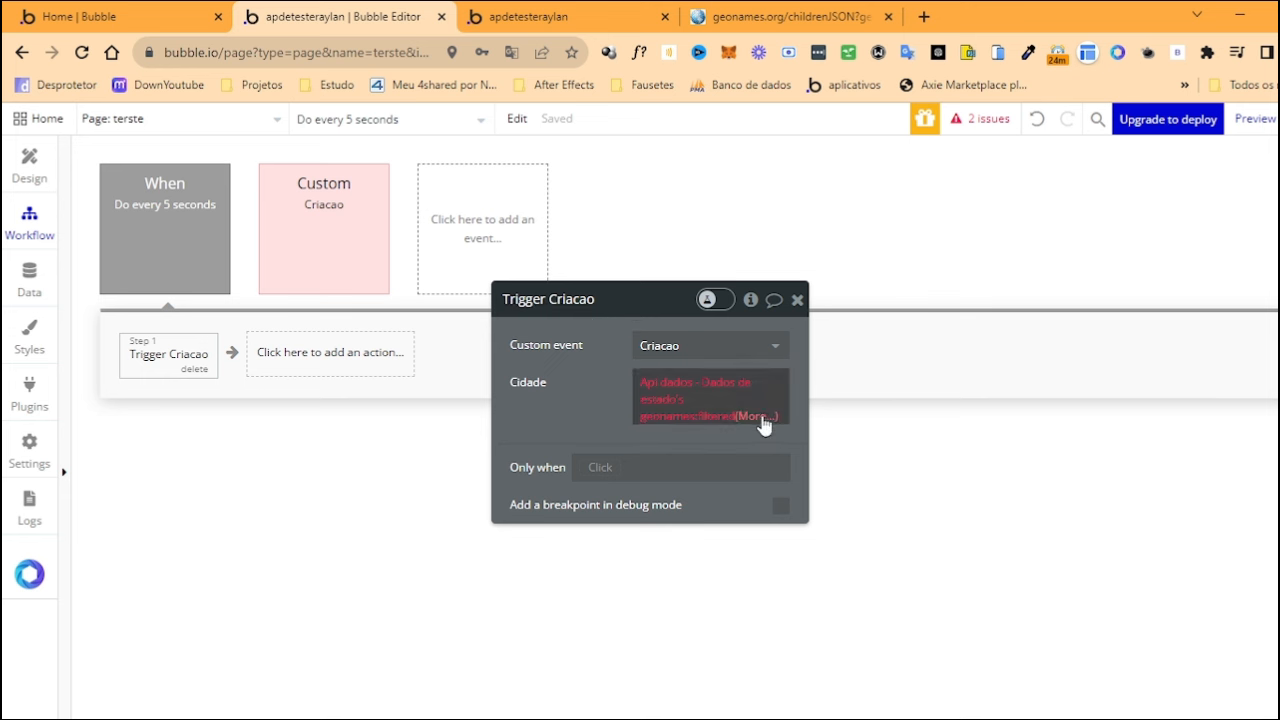
pyautogui.click(763, 425)
pyautogui.scroll(-1, 700, 570)
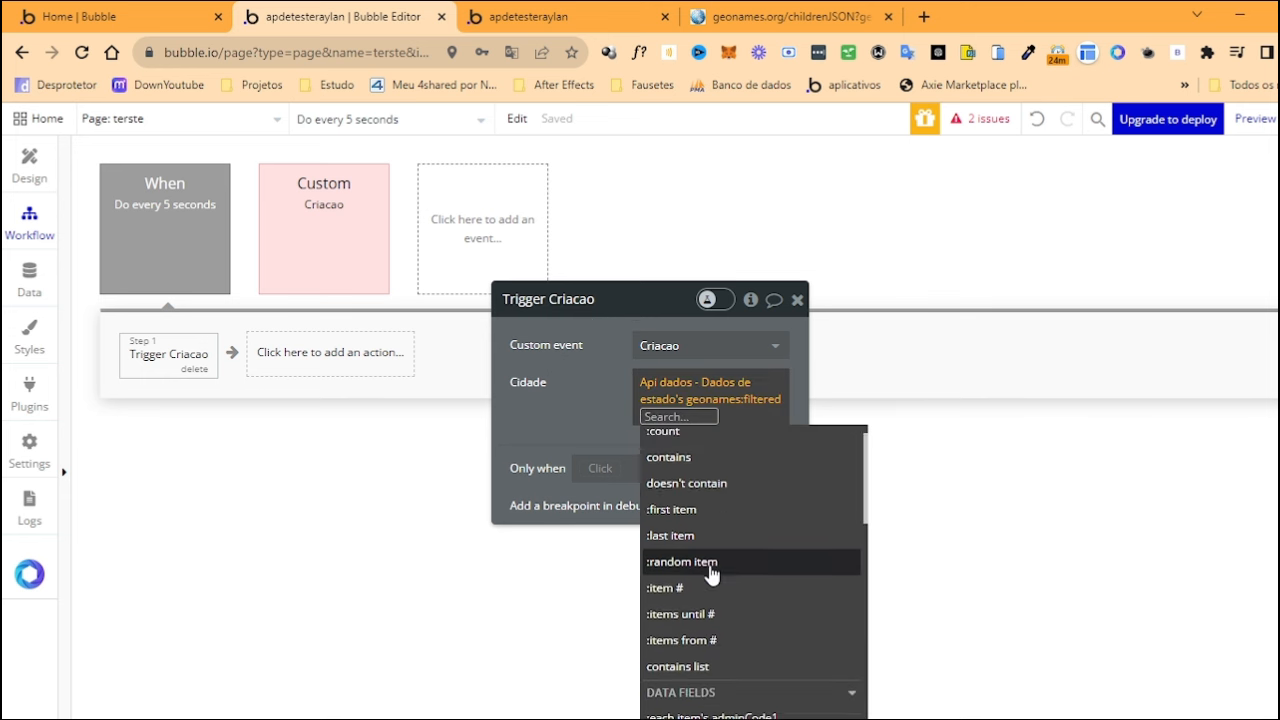
pyautogui.scroll(-1, 710, 570)
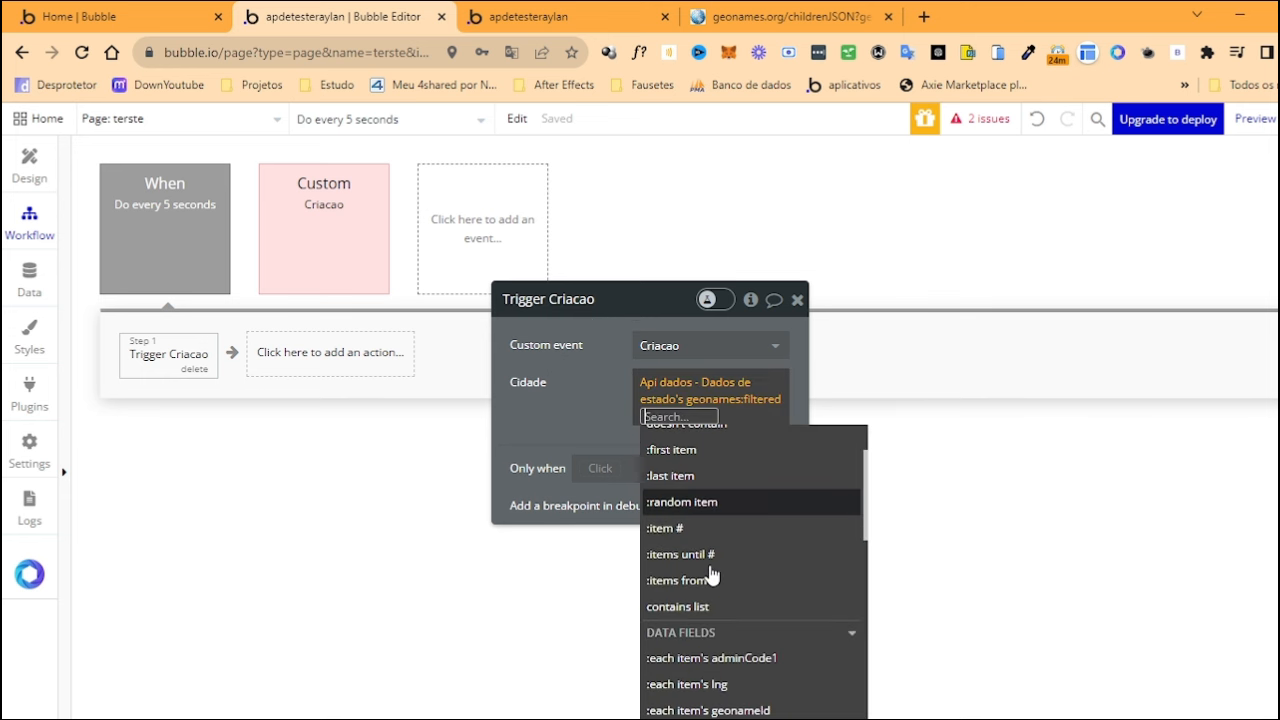
pyautogui.click(690, 452)
pyautogui.click(671, 434)
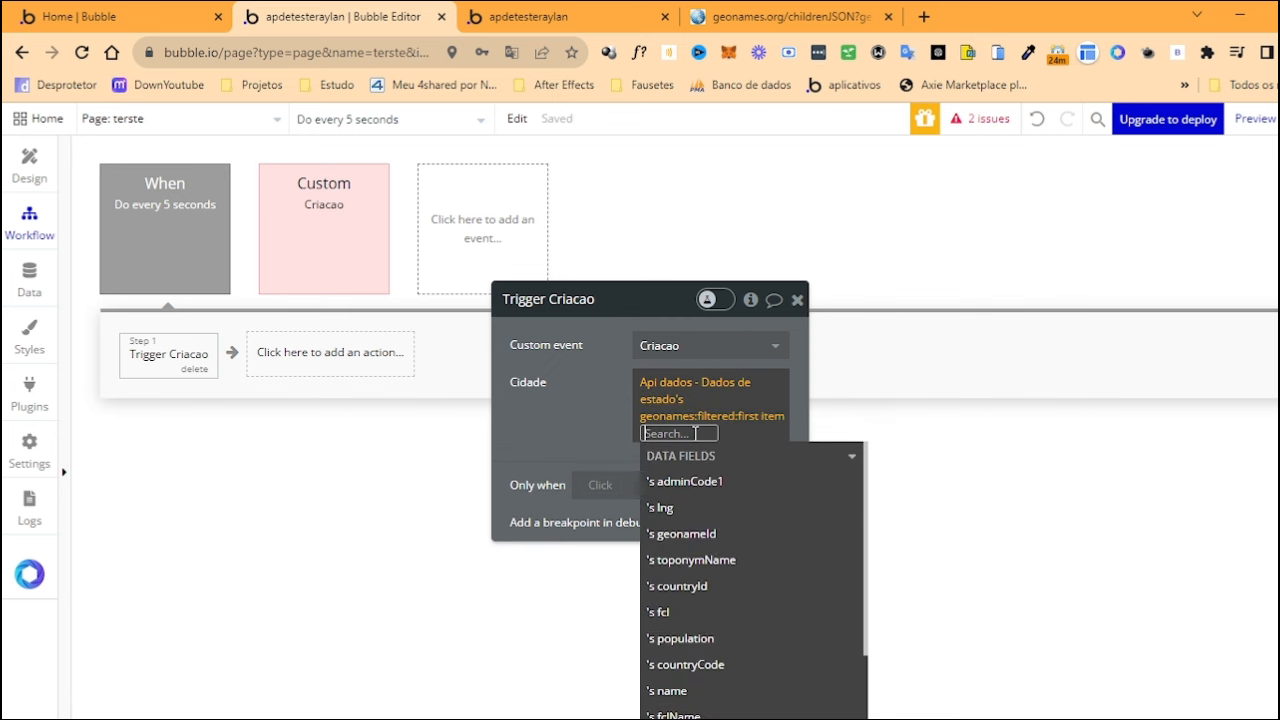
pyautogui.click(668, 690)
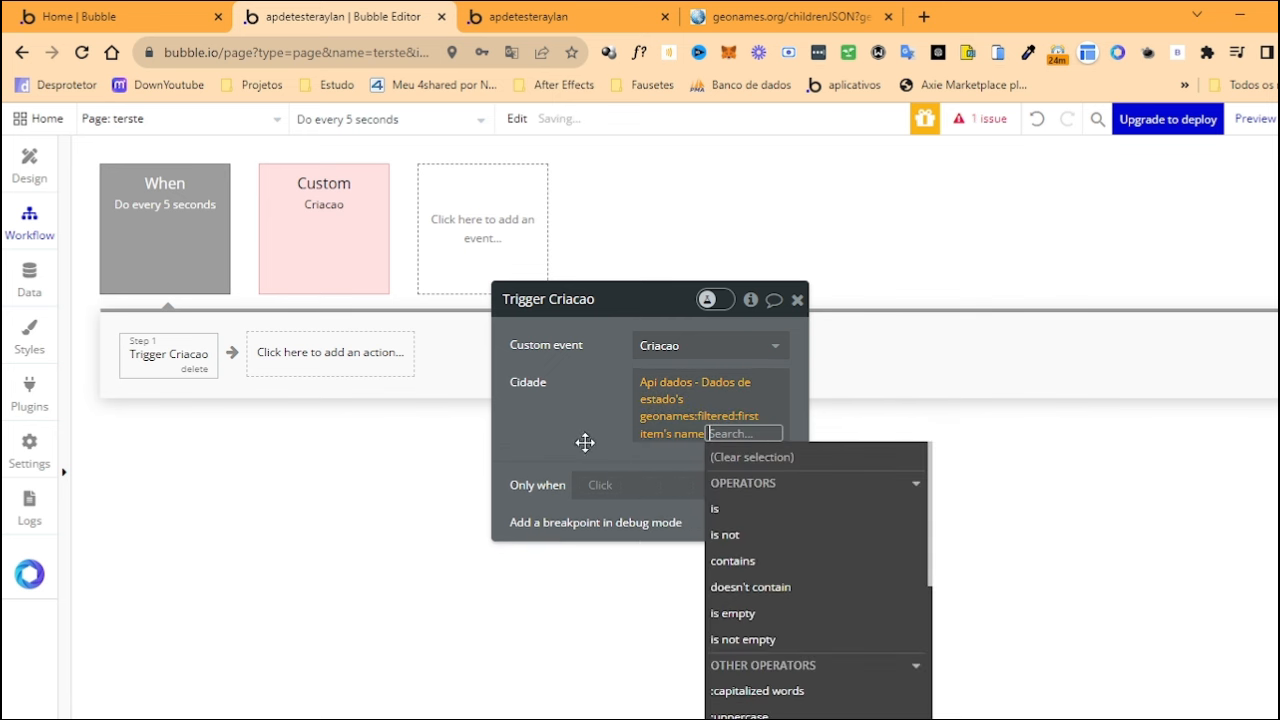
pyautogui.click(628, 437)
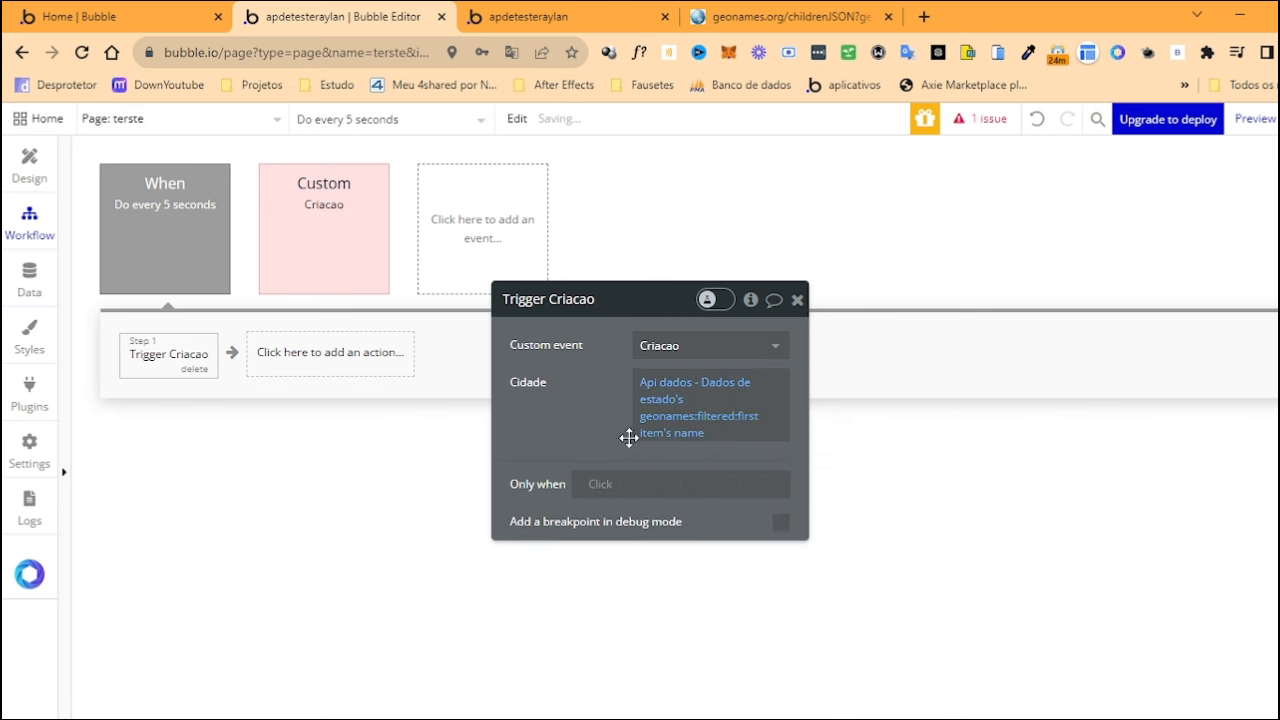
# Set the recurring event's interval to 1 second
pyautogui.click(663, 391)
pyautogui.click(180, 240)
pyautogui.click(765, 345)
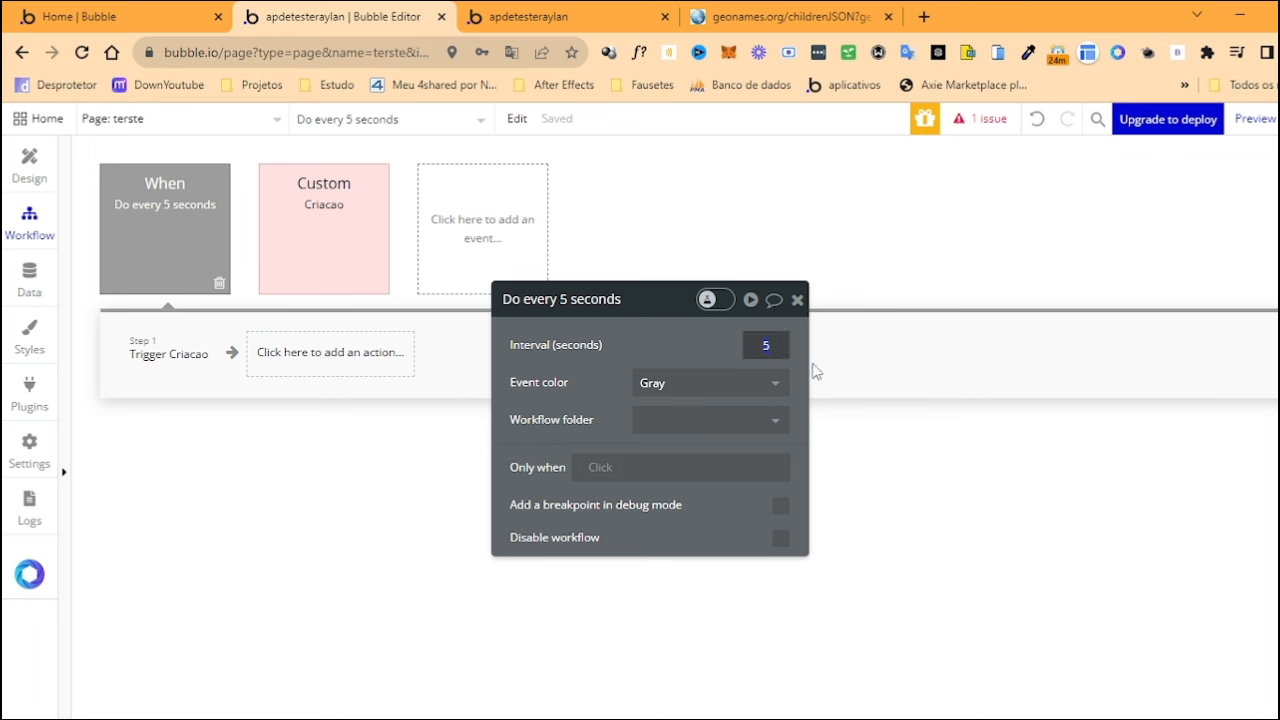
pyautogui.write('1')
# Review the Trigger Criacao action's Cidade value alongside the Criacao event's parameter and its action that creates a cidades entry
pyautogui.click(177, 354)
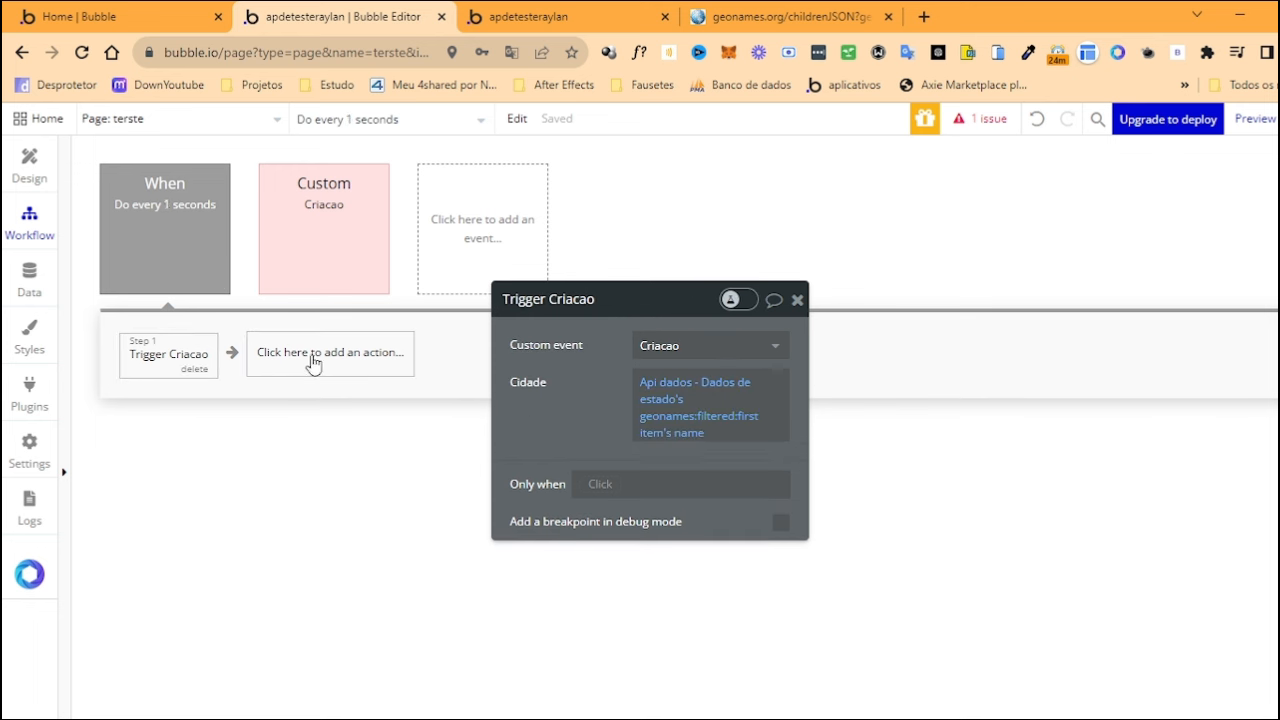
pyautogui.click(311, 262)
pyautogui.click(158, 363)
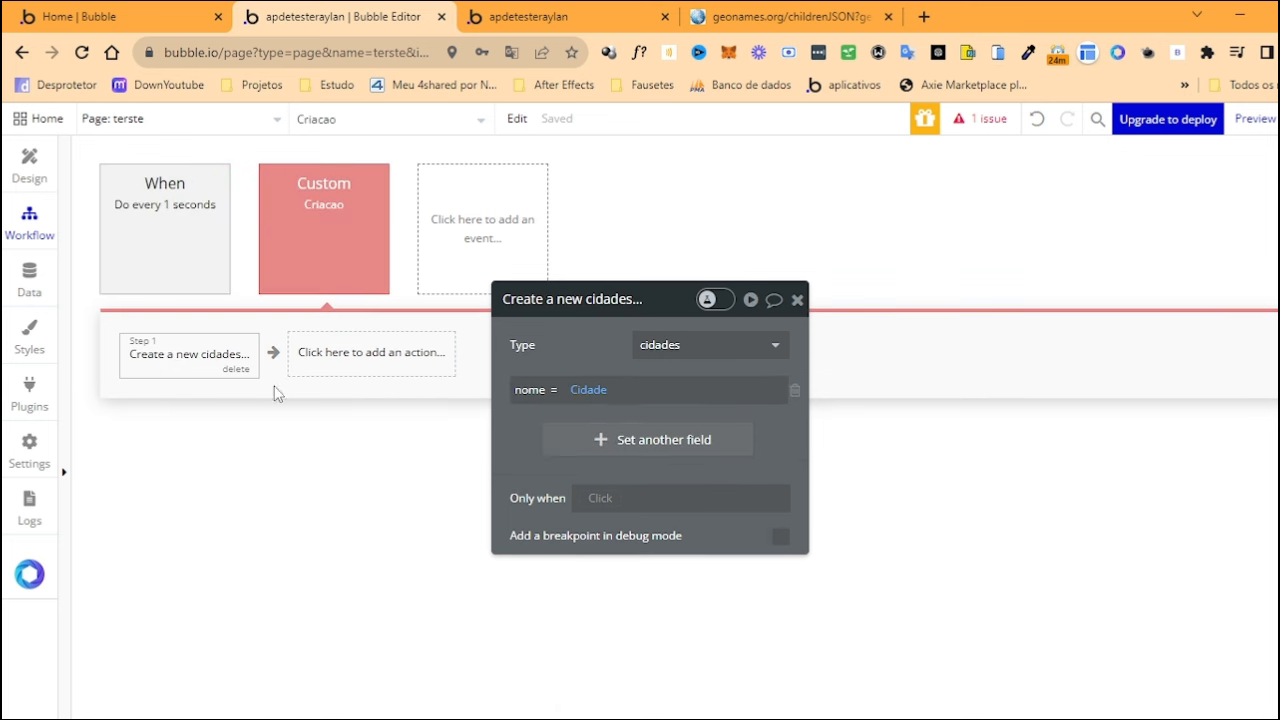
pyautogui.click(166, 251)
pyautogui.click(164, 366)
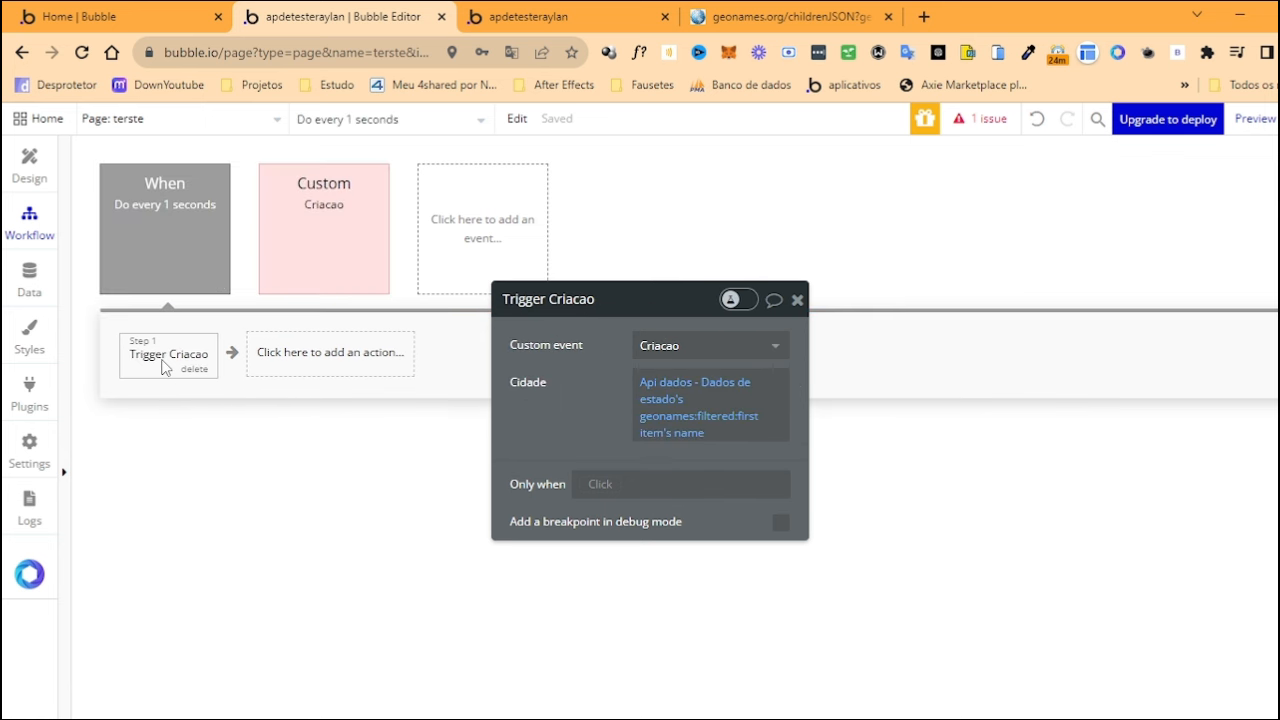
pyautogui.click(323, 235)
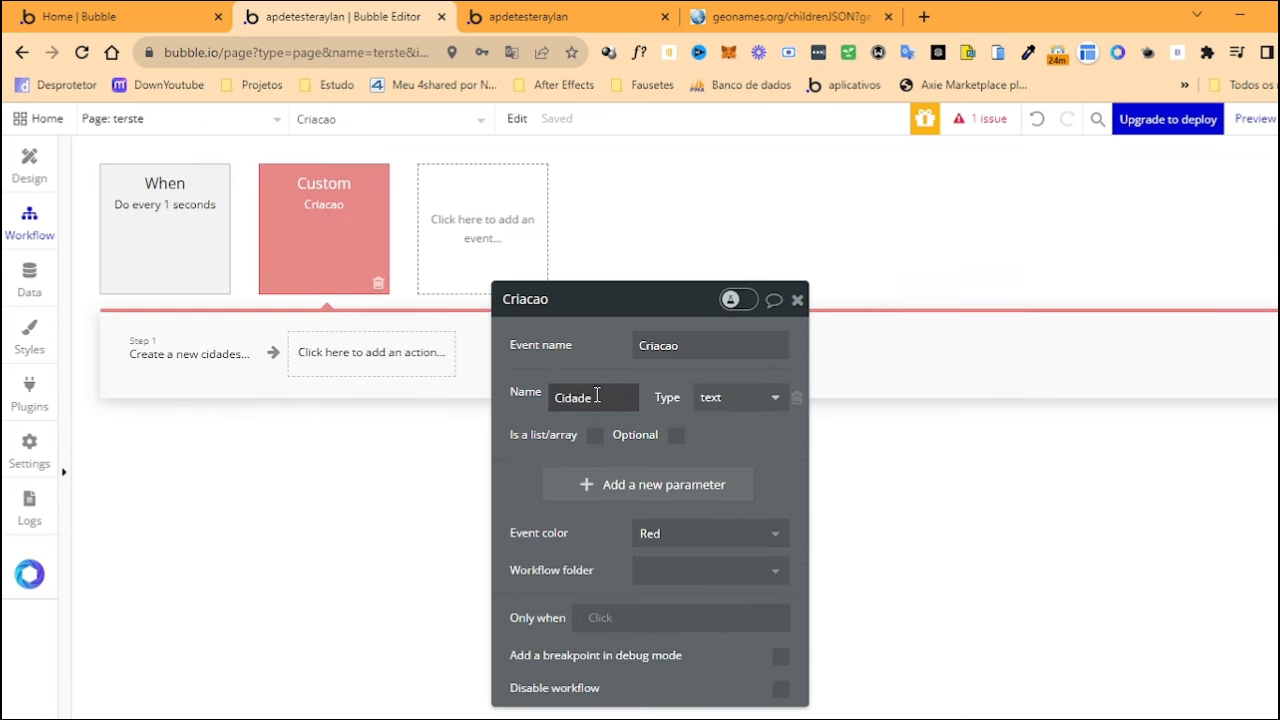
pyautogui.click(163, 251)
pyautogui.click(168, 358)
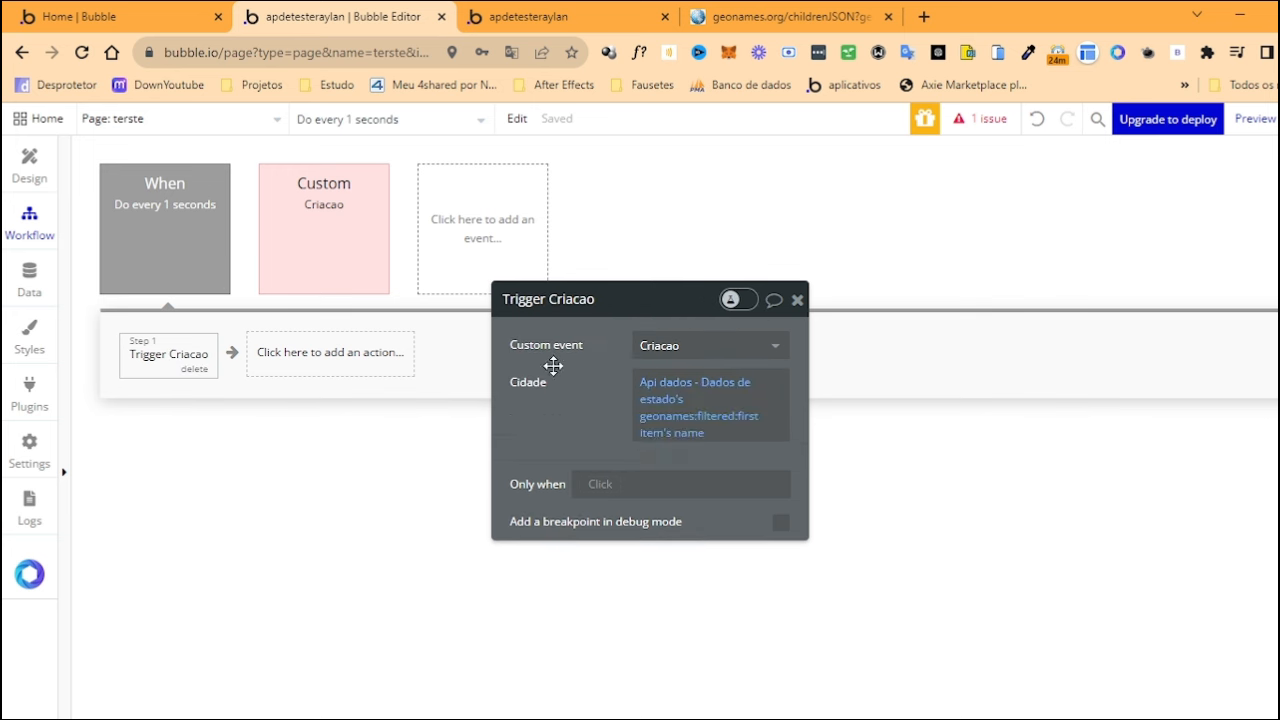
# Examine the Cidade expression's list filter, the cidades entries in the app data, the page's API repeating group and both workflow events
pyautogui.click(714, 416)
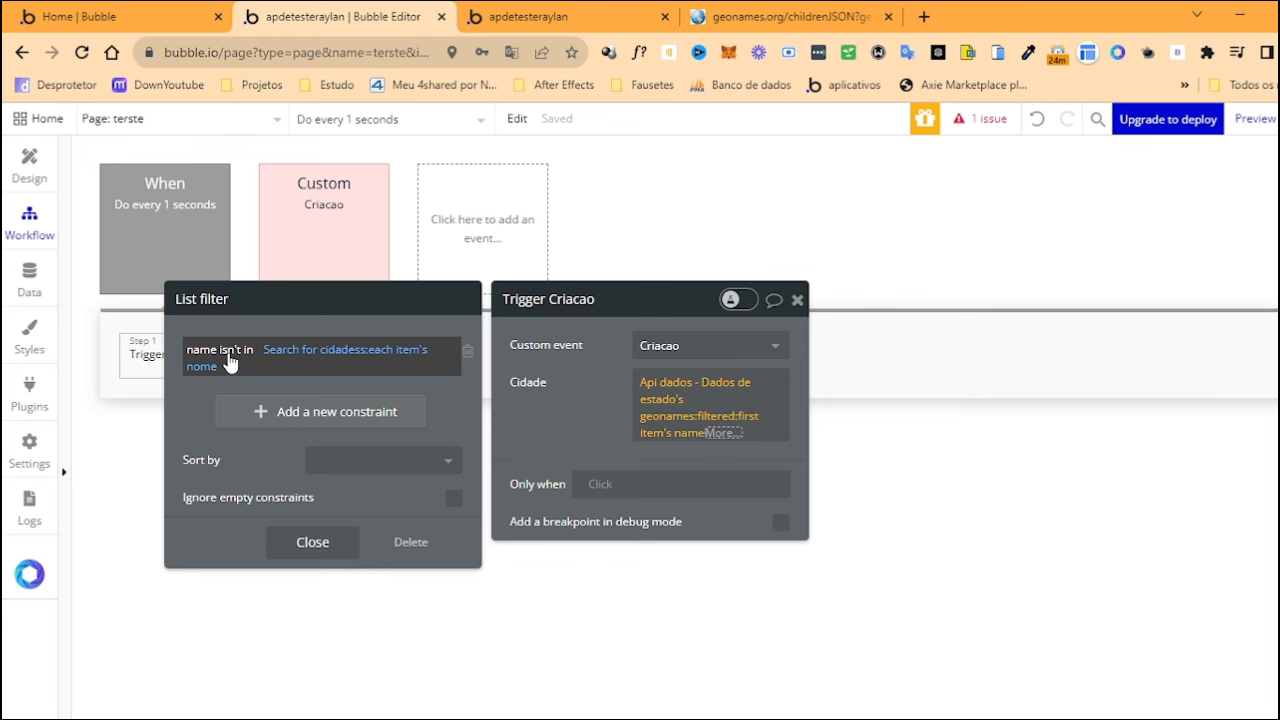
pyautogui.click(281, 353)
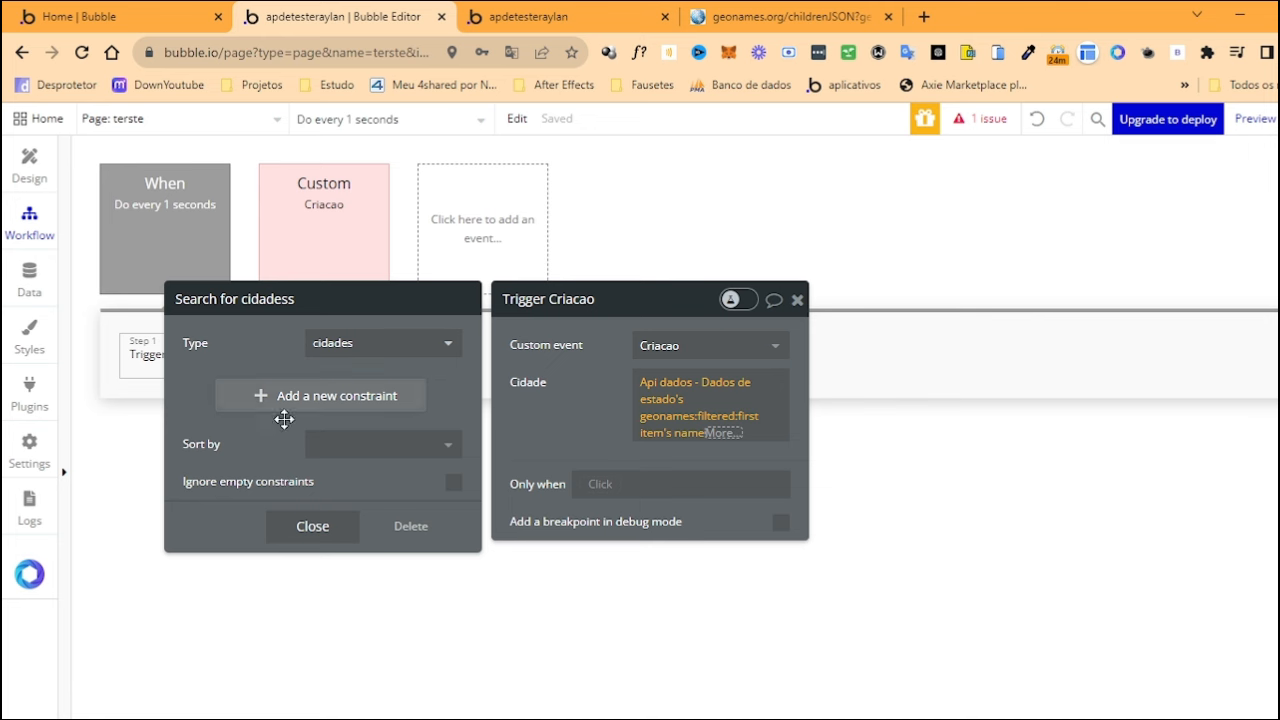
pyautogui.click(308, 531)
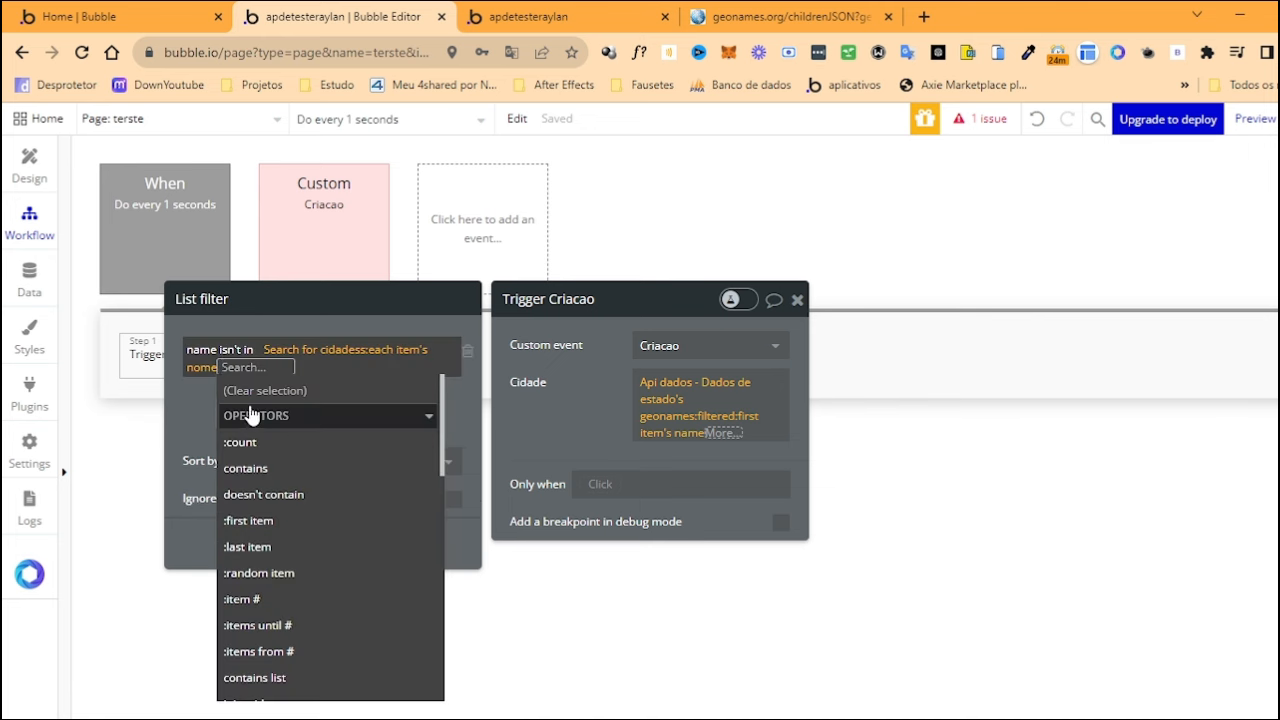
pyautogui.click(177, 400)
pyautogui.click(30, 290)
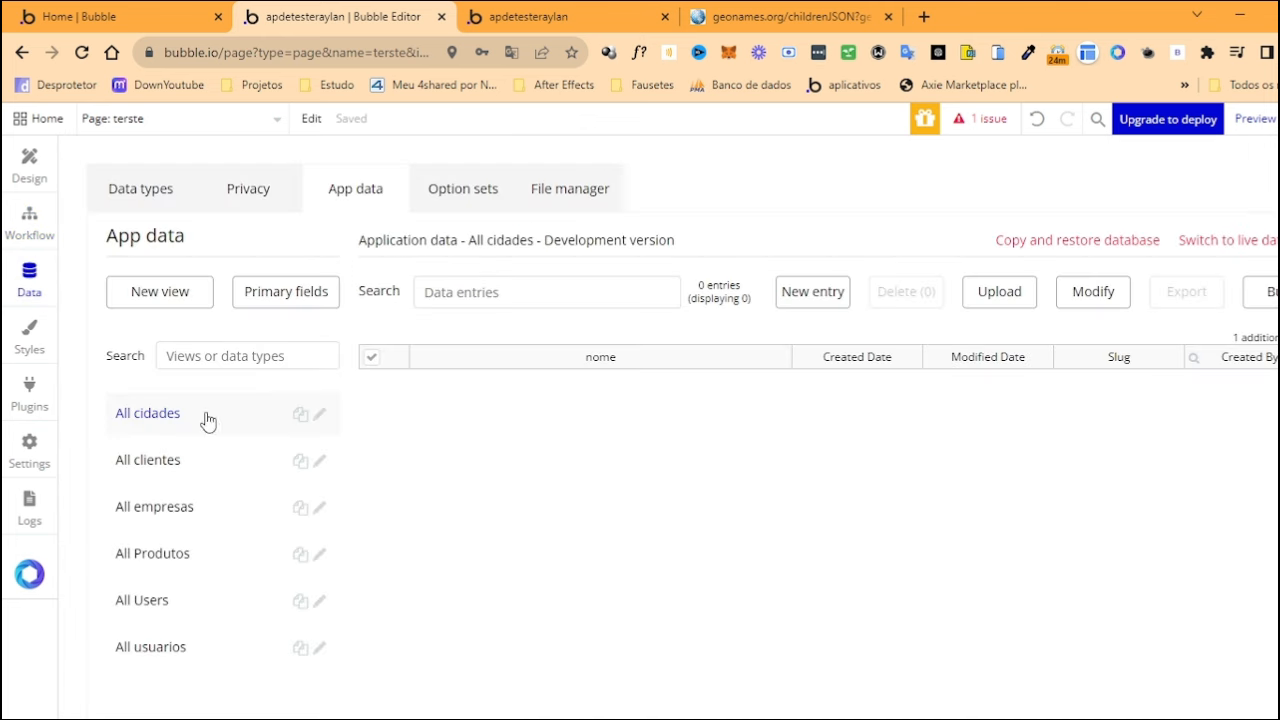
pyautogui.click(29, 166)
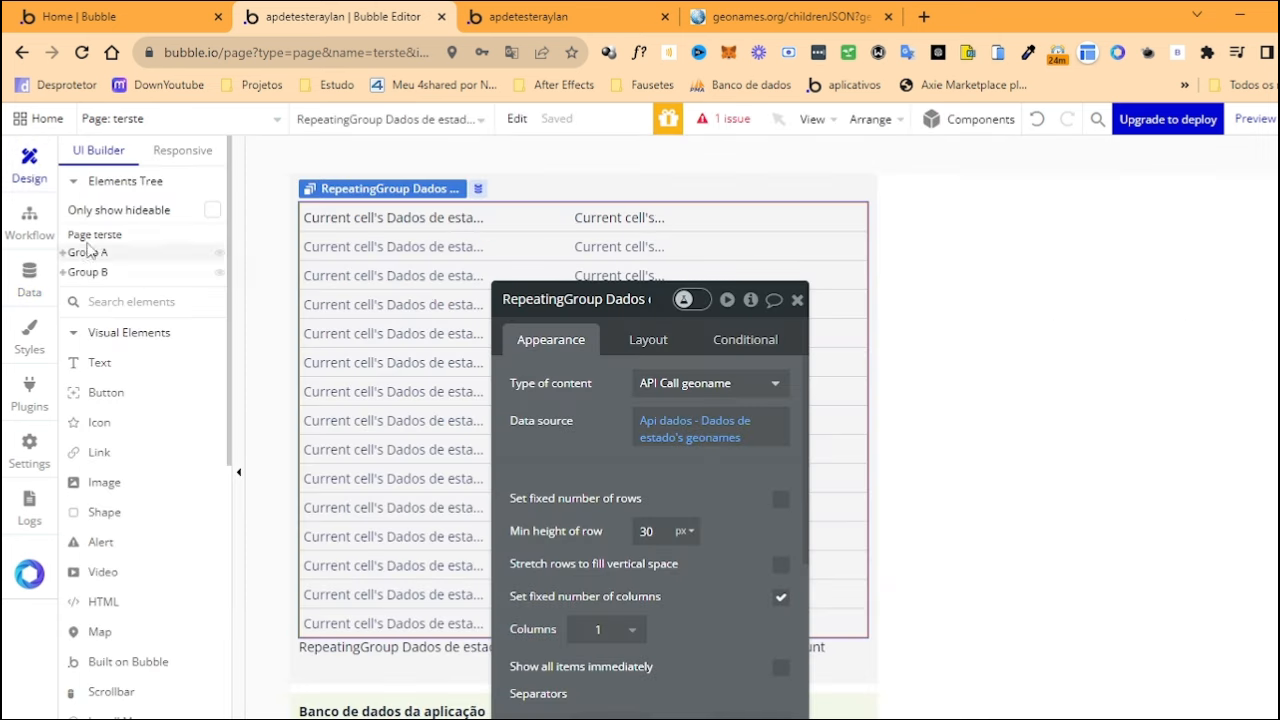
pyautogui.click(29, 222)
pyautogui.click(700, 417)
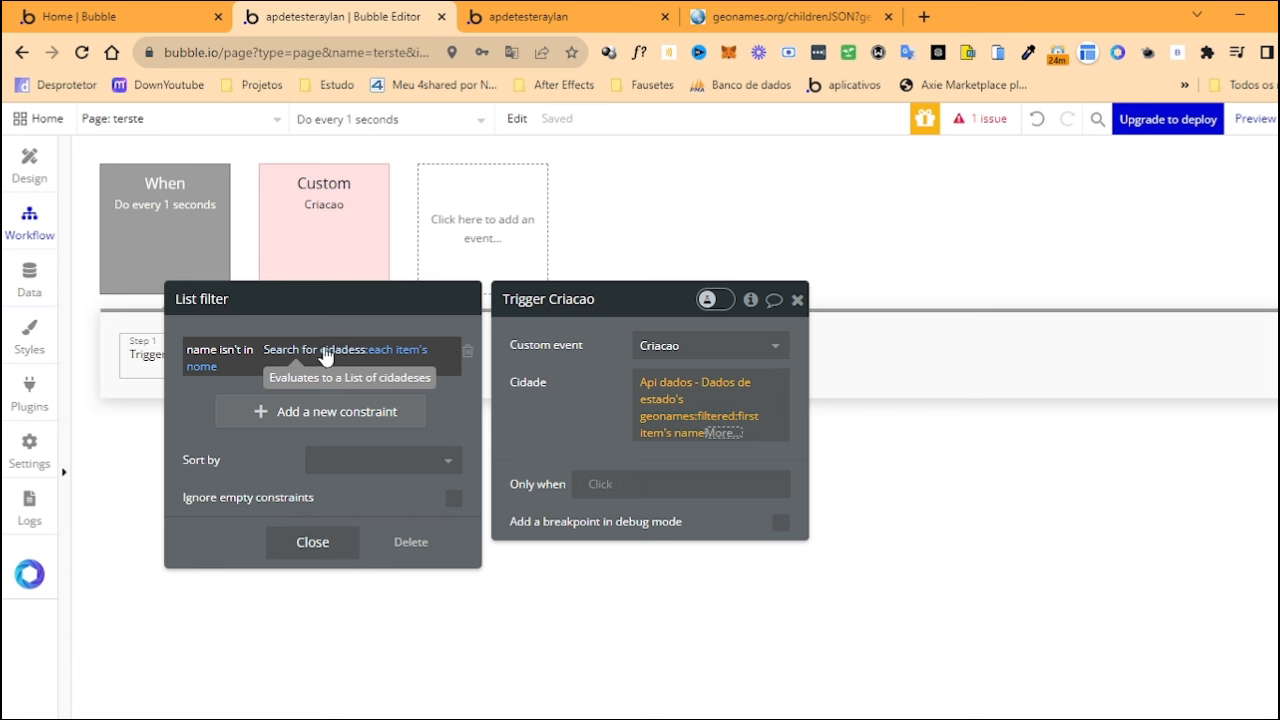
pyautogui.click(588, 429)
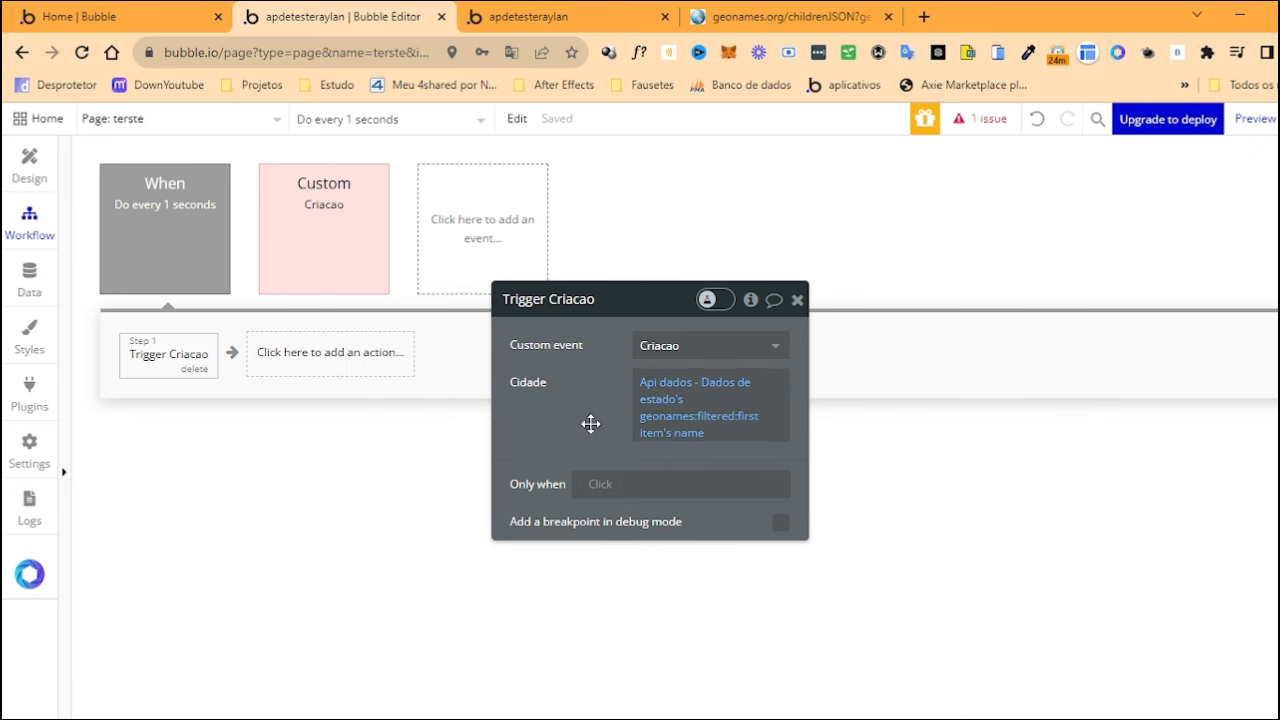
pyautogui.click(314, 277)
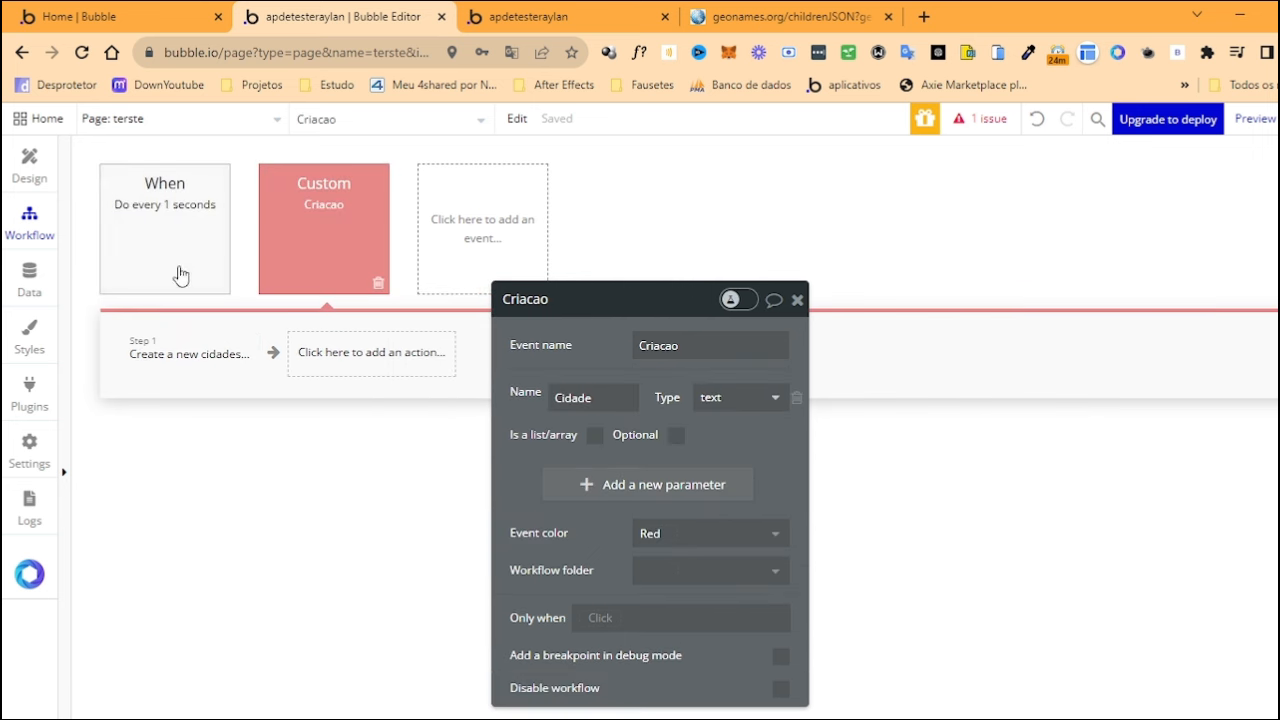
pyautogui.click(177, 372)
pyautogui.click(151, 268)
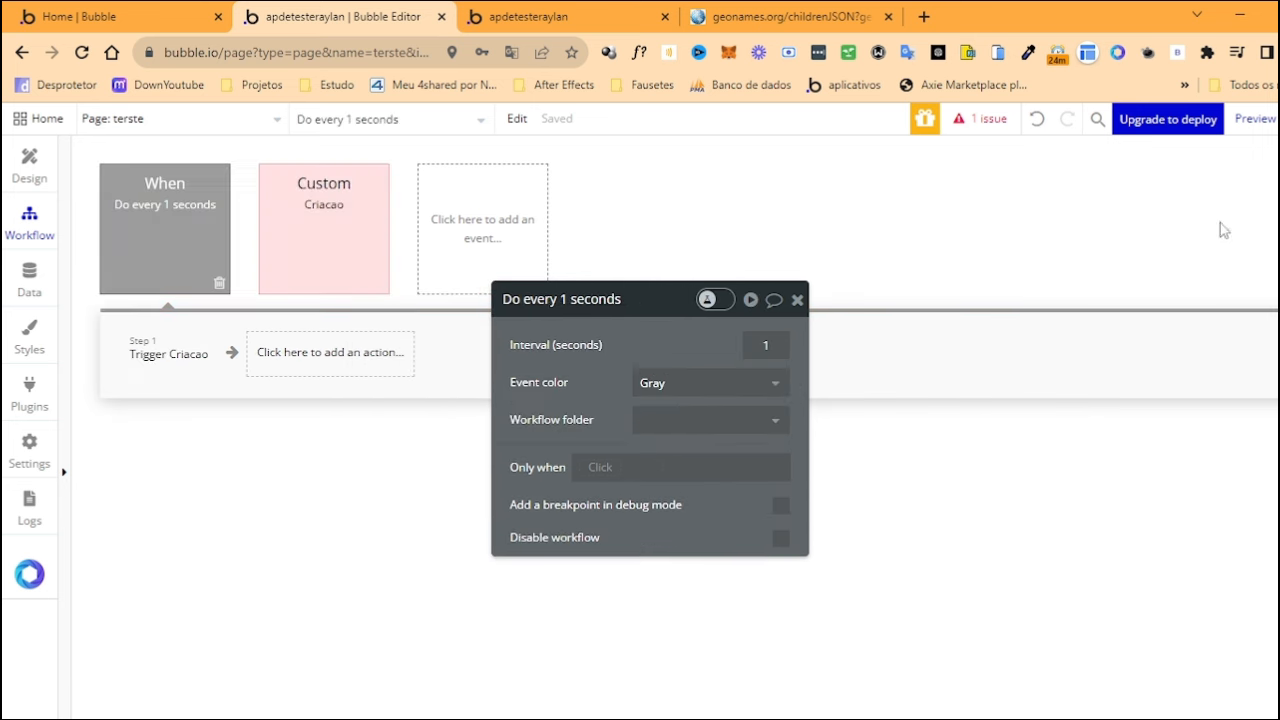
pyautogui.click(166, 358)
# Start the recurring event's Only when condition with the count of a search for cidades, followed by the < operator
pyautogui.click(164, 272)
pyautogui.click(596, 466)
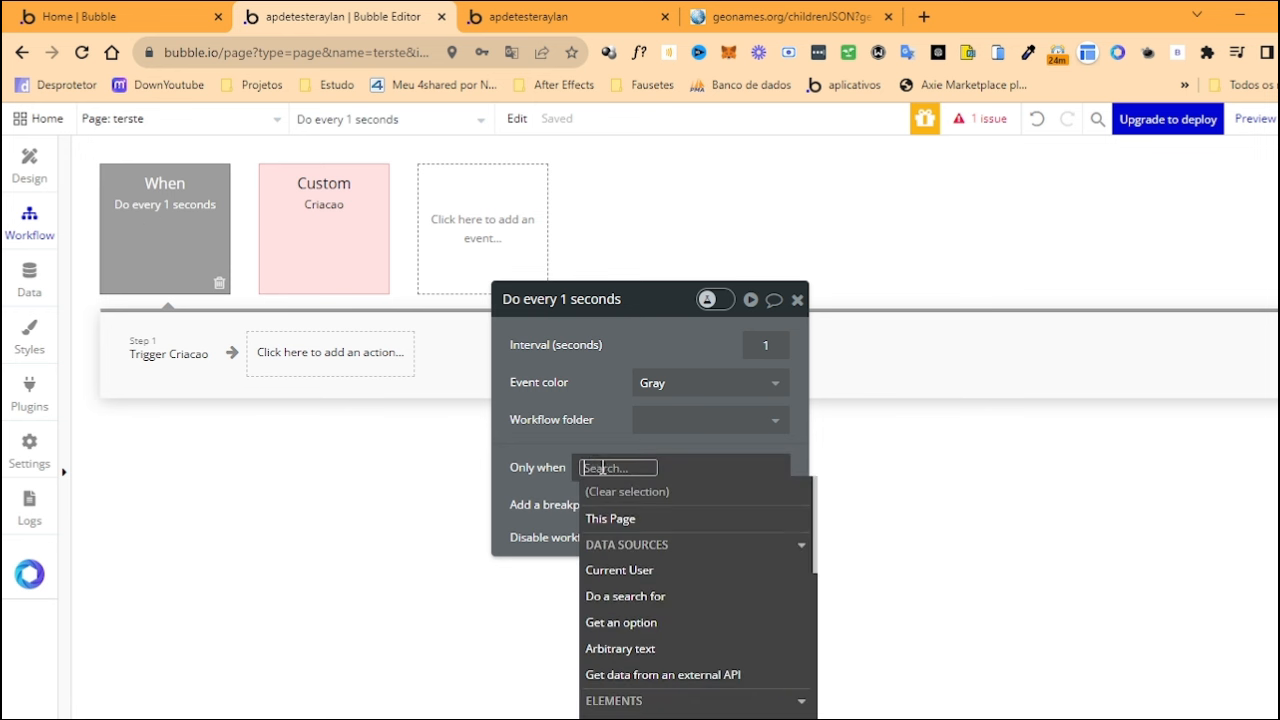
pyautogui.click(668, 598)
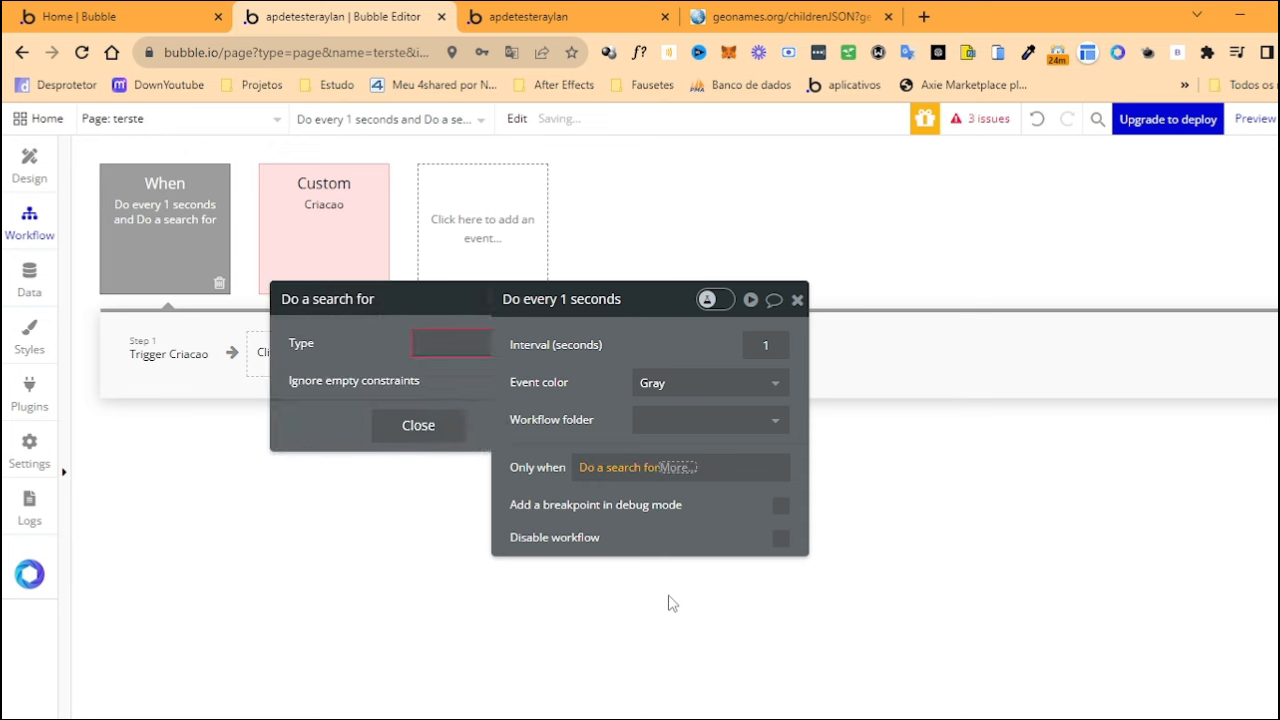
pyautogui.click(408, 347)
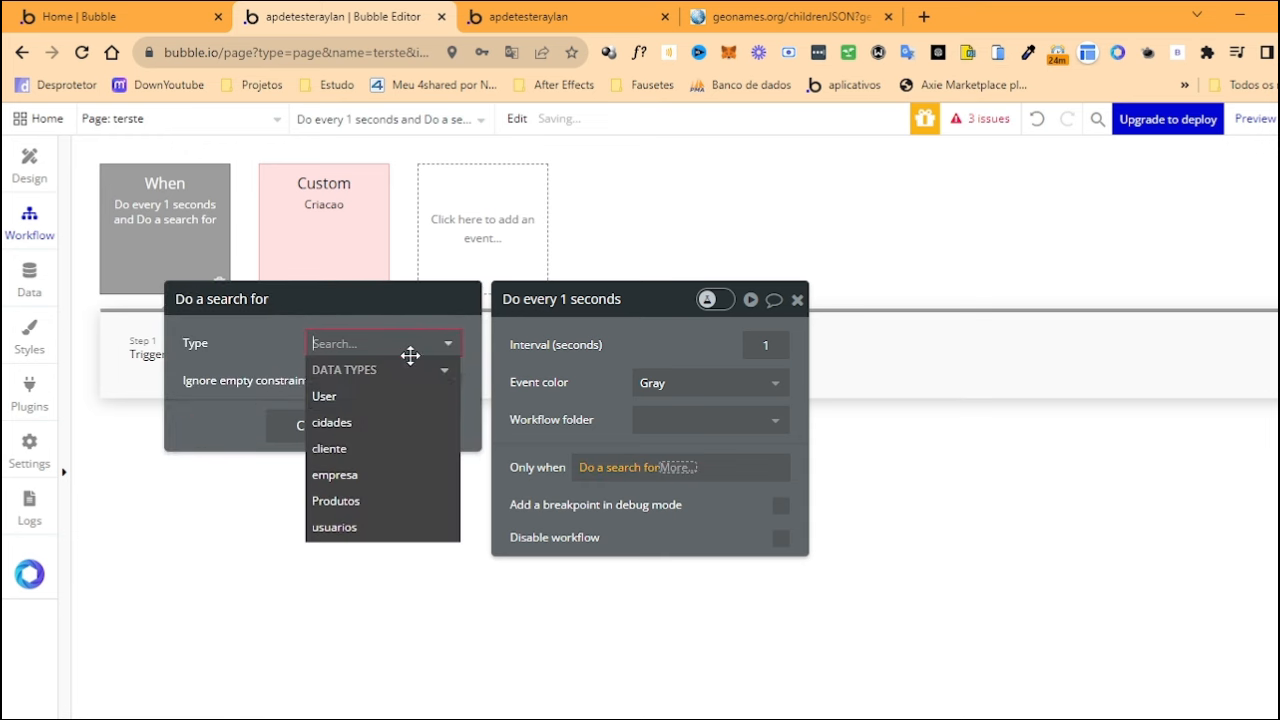
pyautogui.click(345, 425)
pyautogui.click(702, 468)
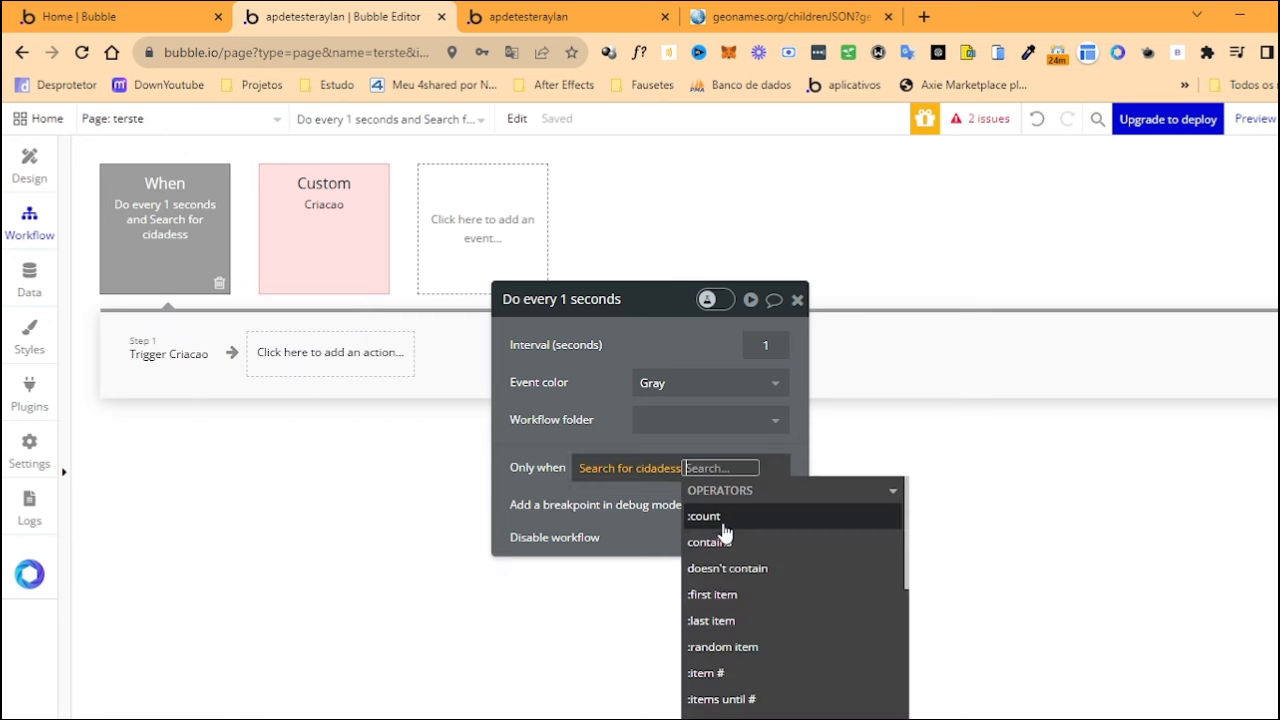
pyautogui.click(725, 530)
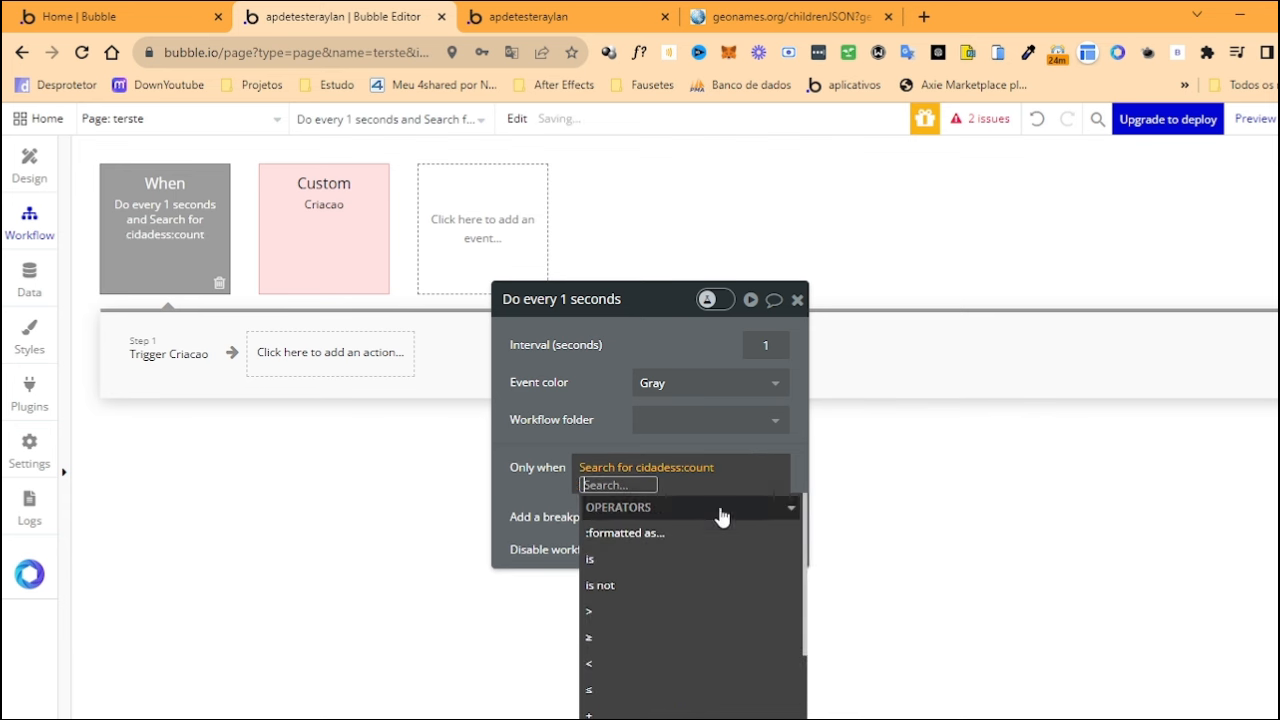
pyautogui.click(614, 664)
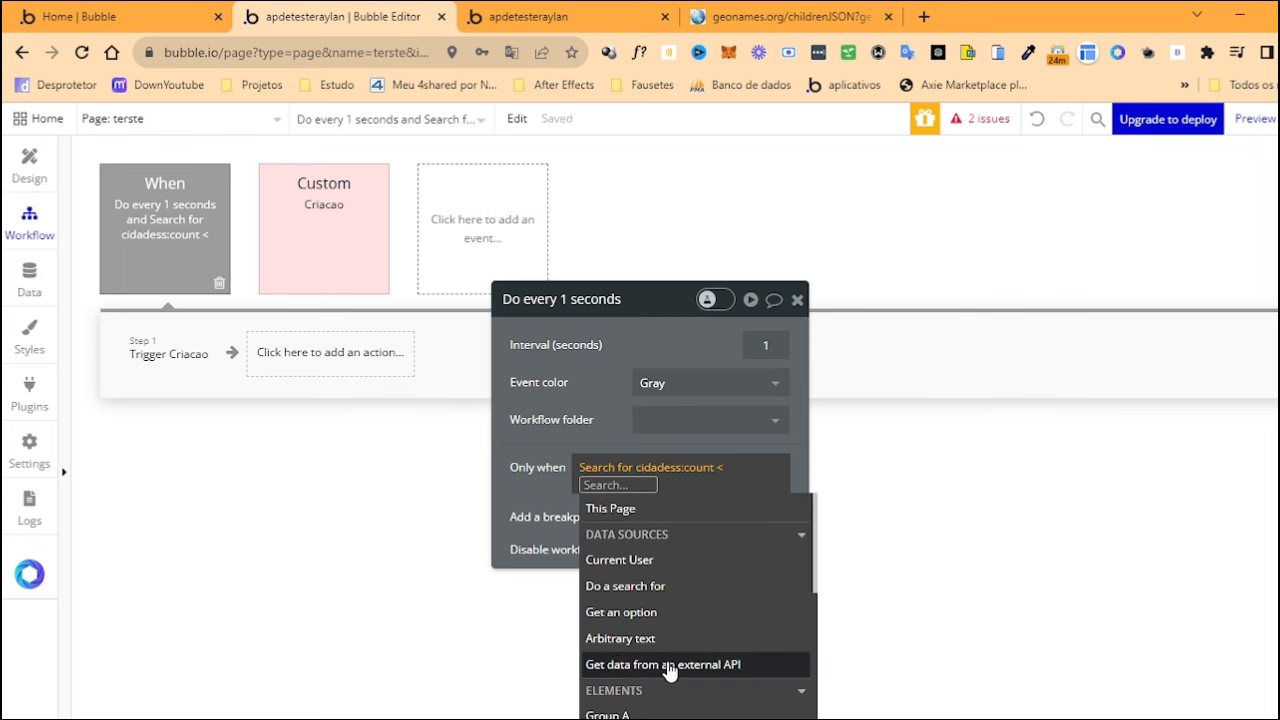
# Complete the Only when condition by comparing against the totalResultsCount of the external API "Api dados - Dados de estado"
pyautogui.click(668, 664)
pyautogui.click(400, 343)
pyautogui.click(399, 372)
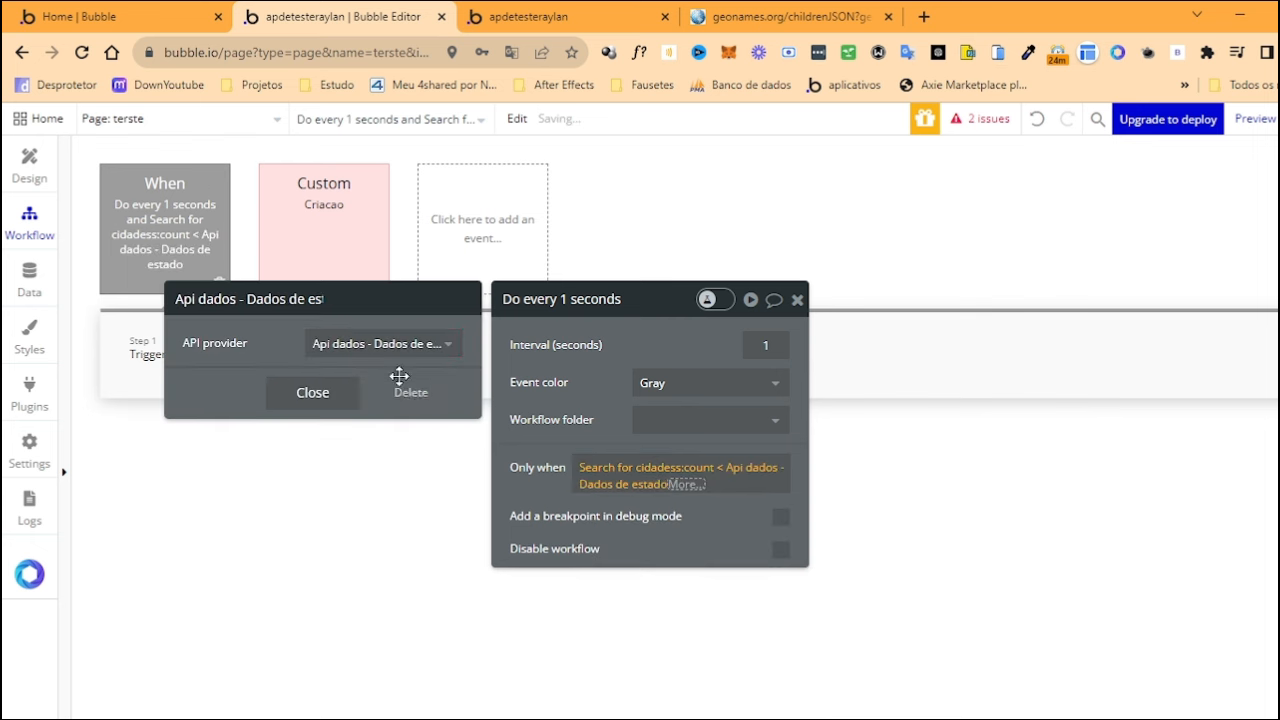
pyautogui.click(684, 485)
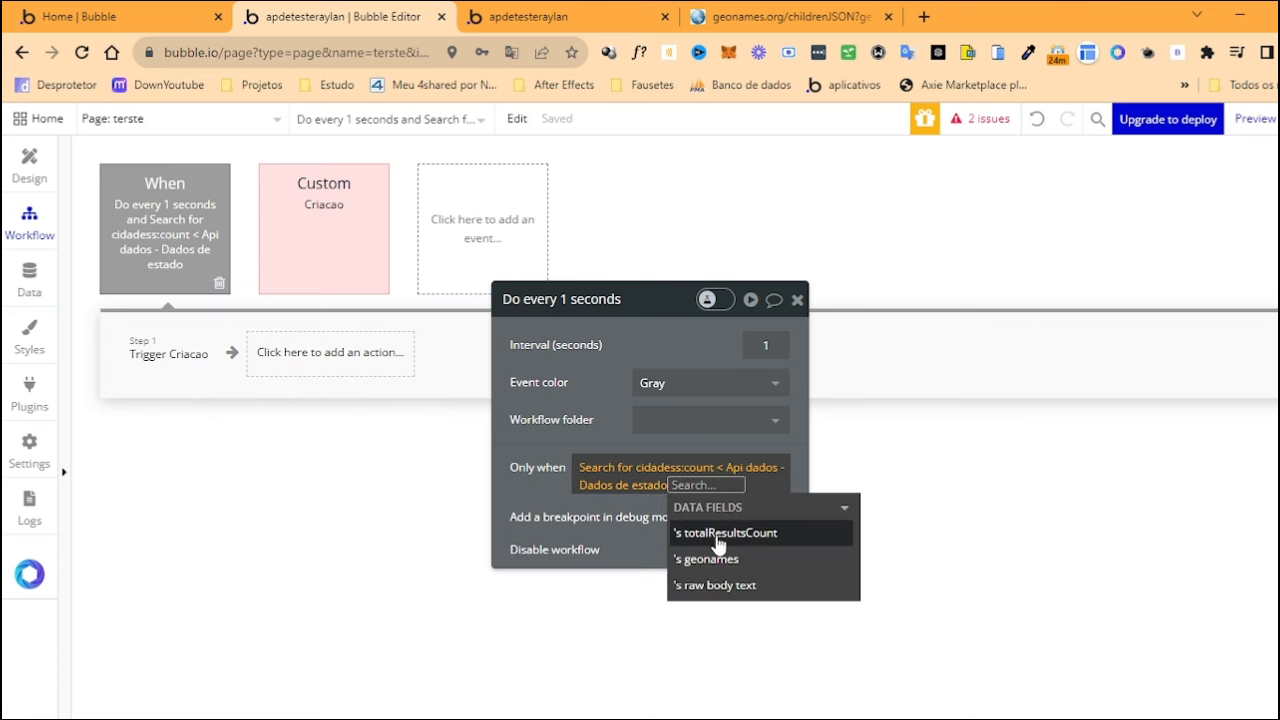
pyautogui.click(718, 536)
pyautogui.click(571, 391)
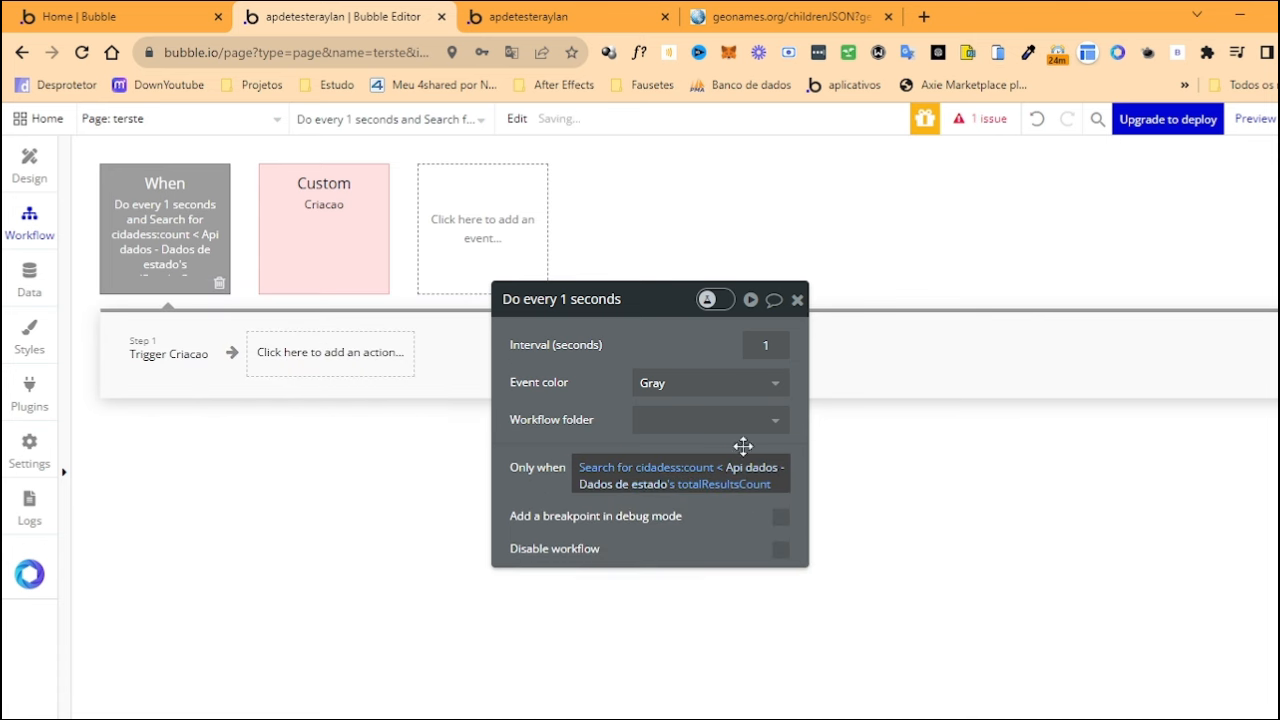
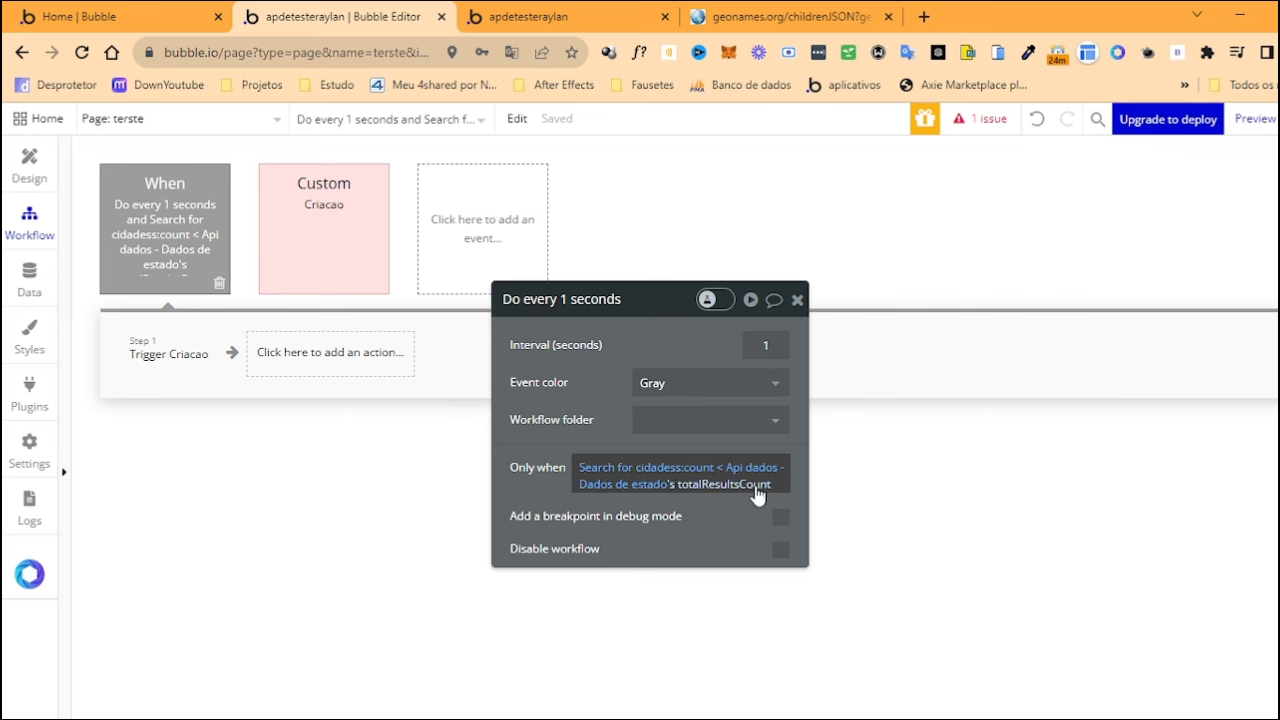
# Review the Trigger Criacao action with its Cidade list filter, and the Criacao event's action that creates a new cidades entry
pyautogui.click(540, 16)
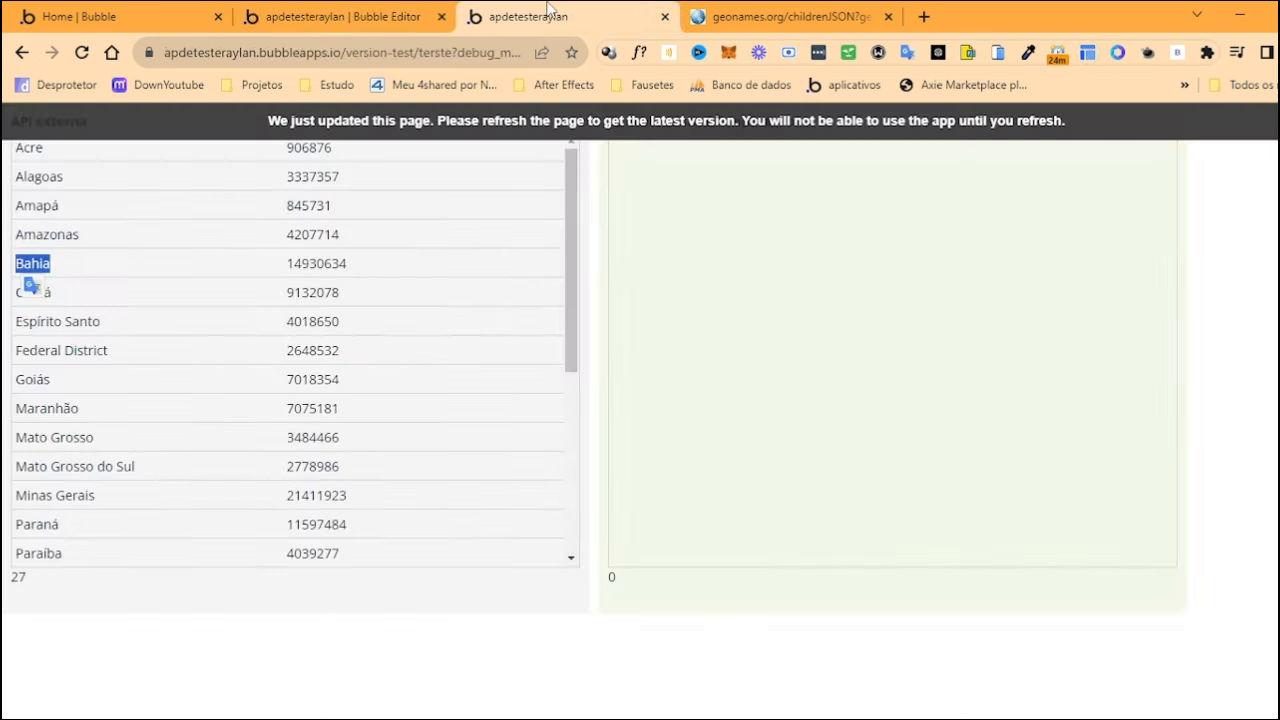
pyautogui.click(336, 12)
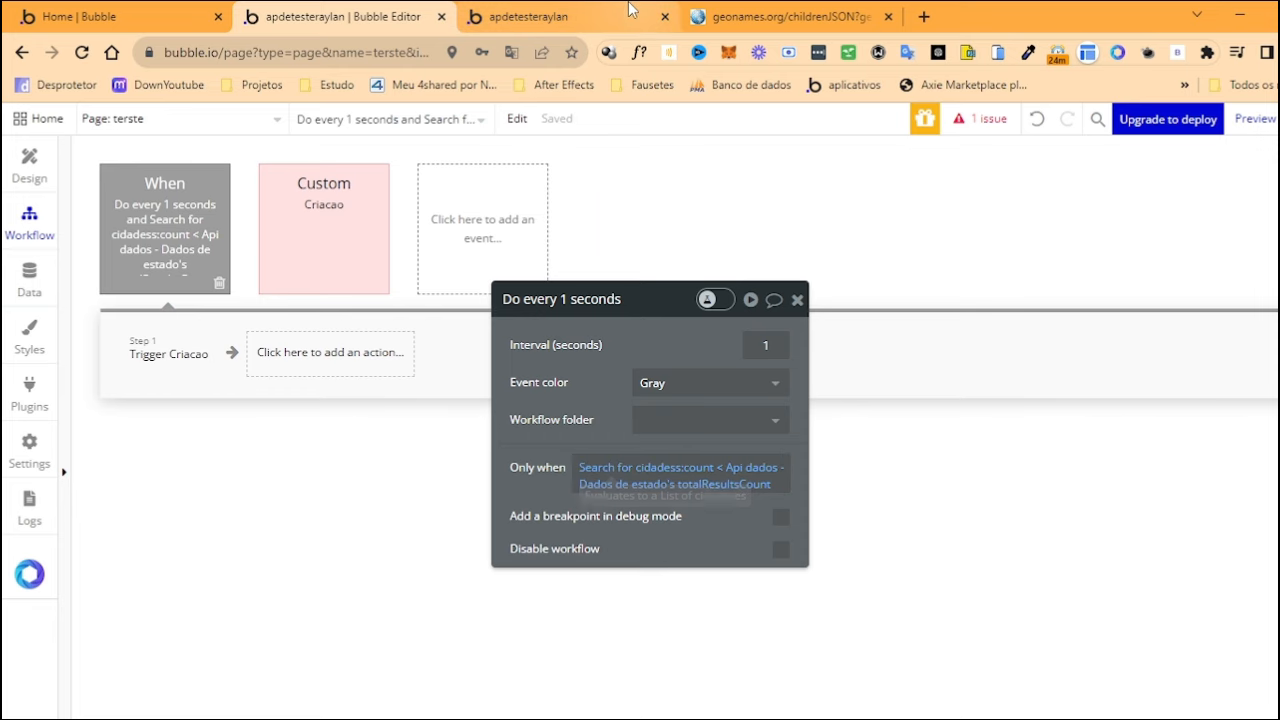
pyautogui.click(540, 16)
pyautogui.click(250, 14)
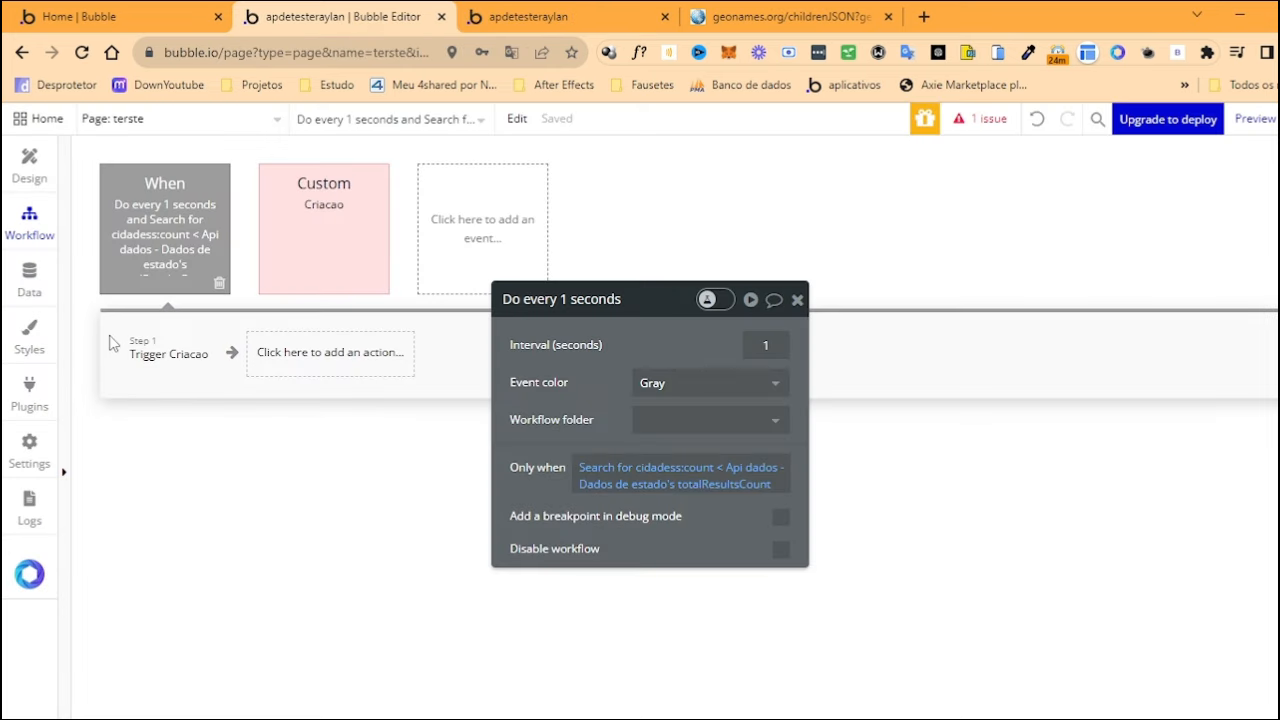
pyautogui.click(153, 350)
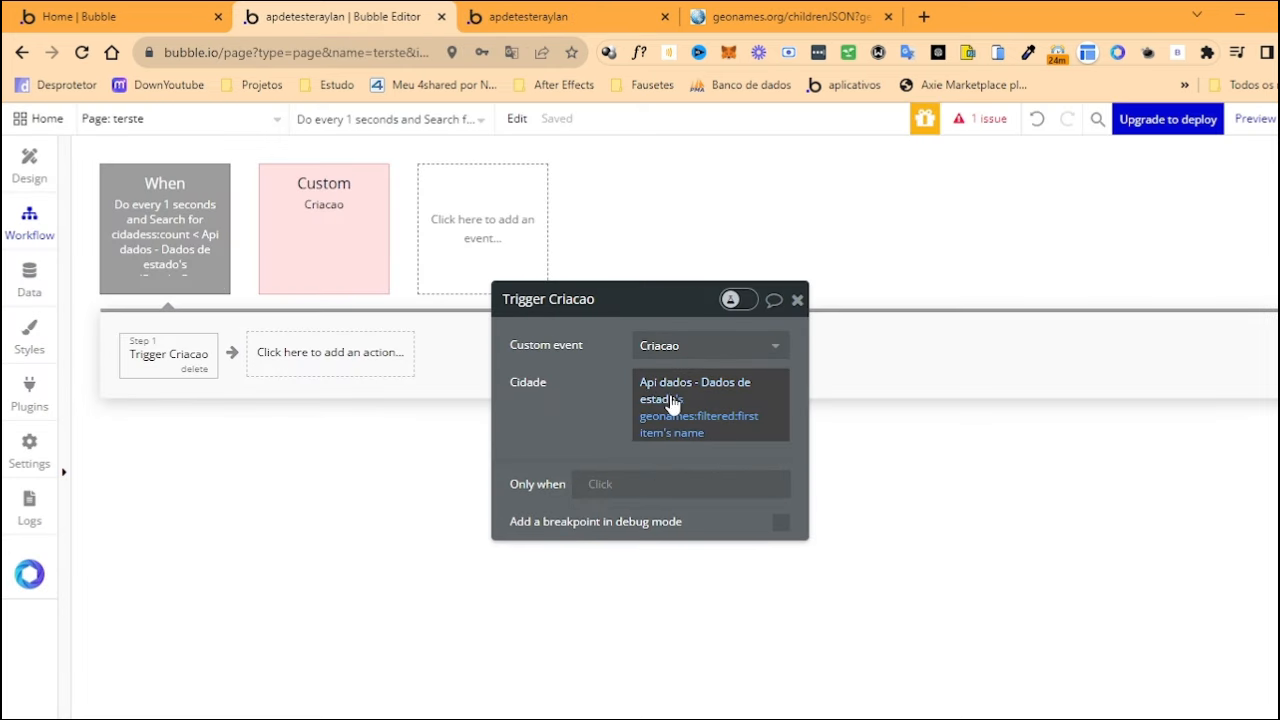
pyautogui.click(355, 255)
pyautogui.click(158, 375)
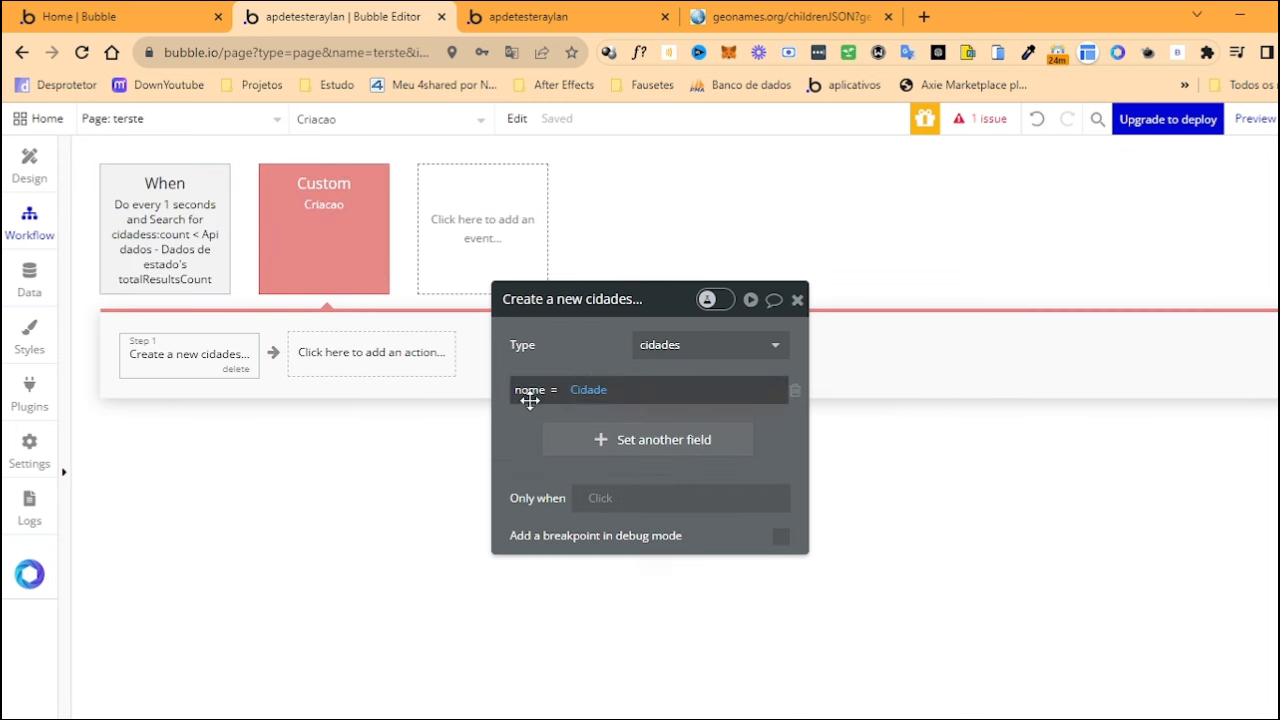
pyautogui.click(180, 268)
pyautogui.click(183, 378)
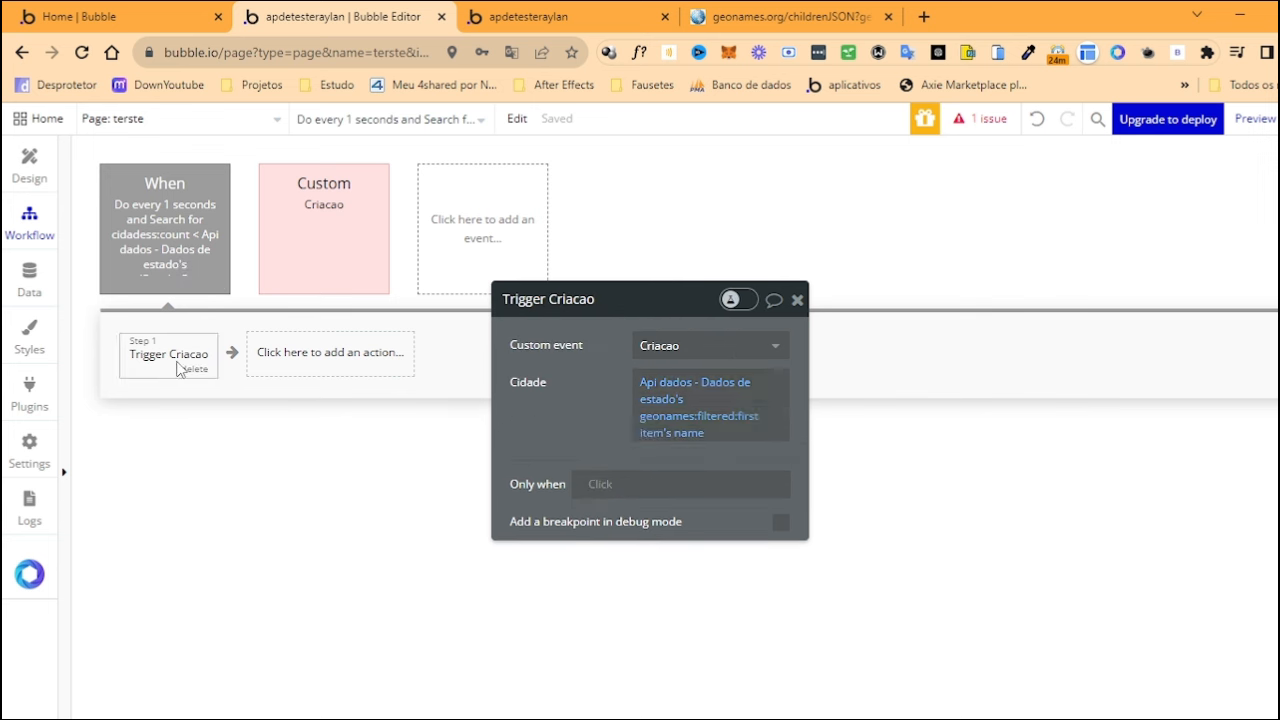
pyautogui.click(710, 418)
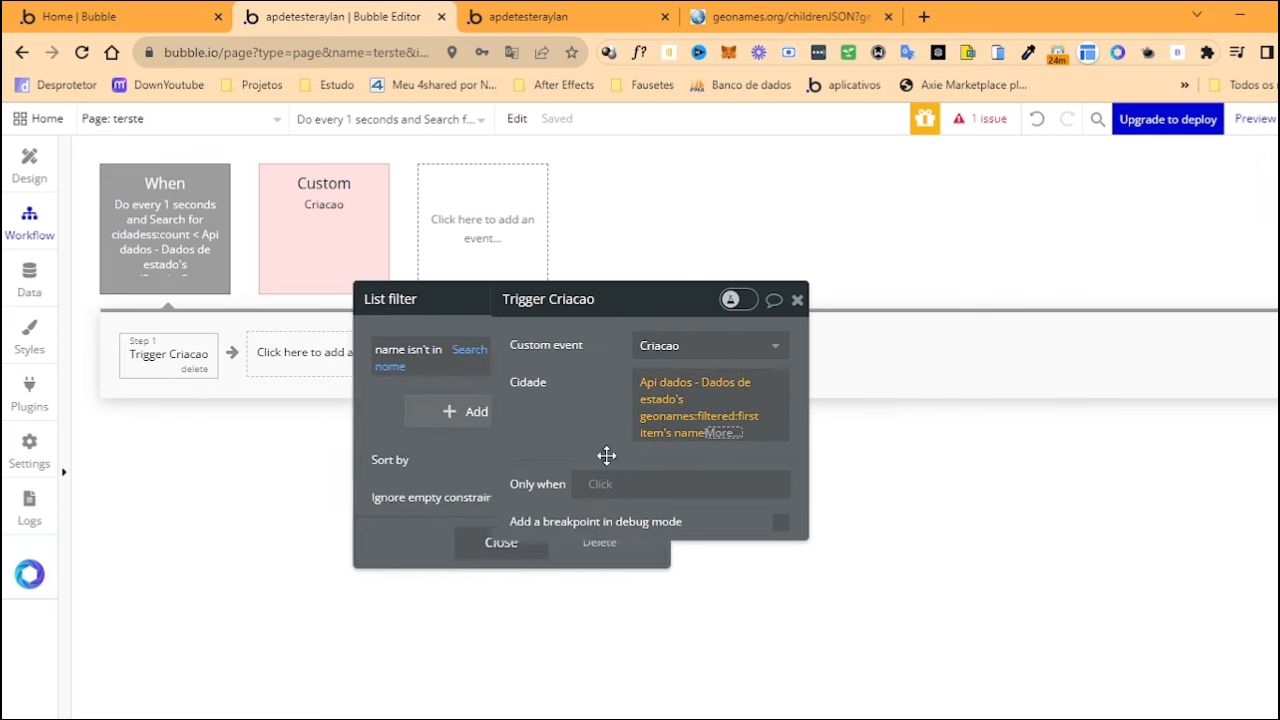
# Reload the terste preview page to run the updated recurring workflow
pyautogui.click(598, 14)
pyautogui.click(345, 52)
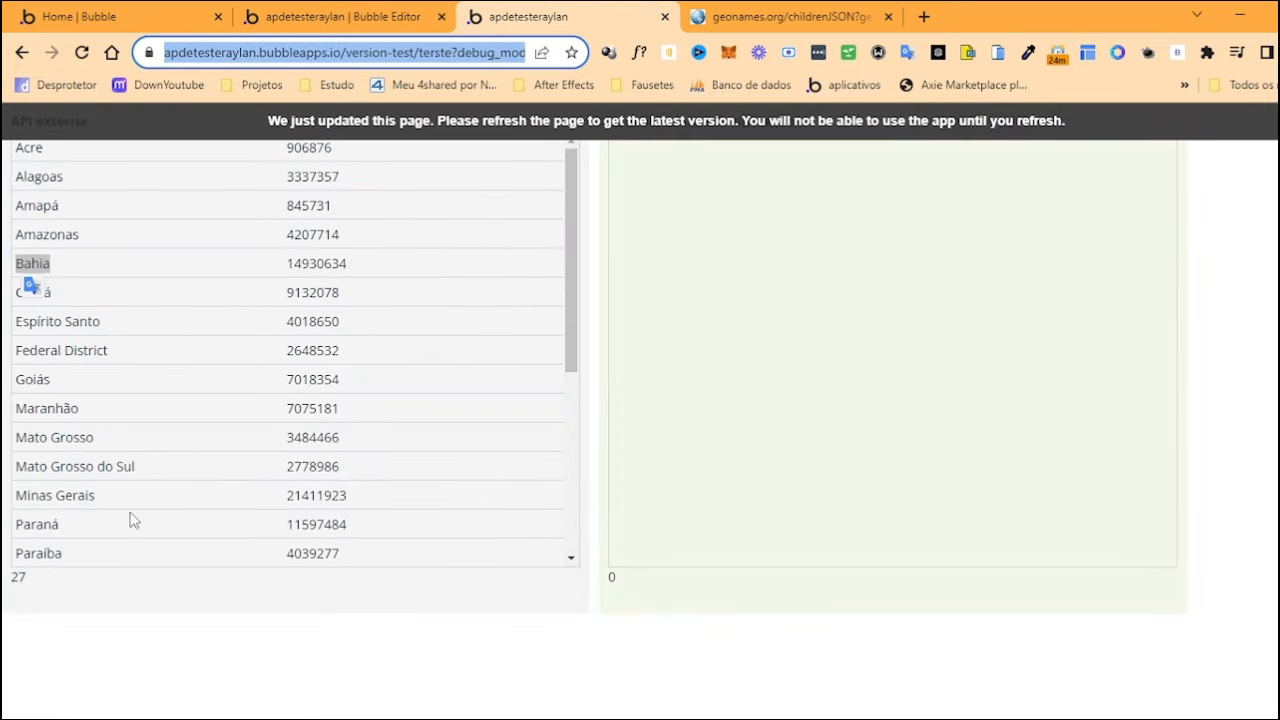
pyautogui.click(727, 285)
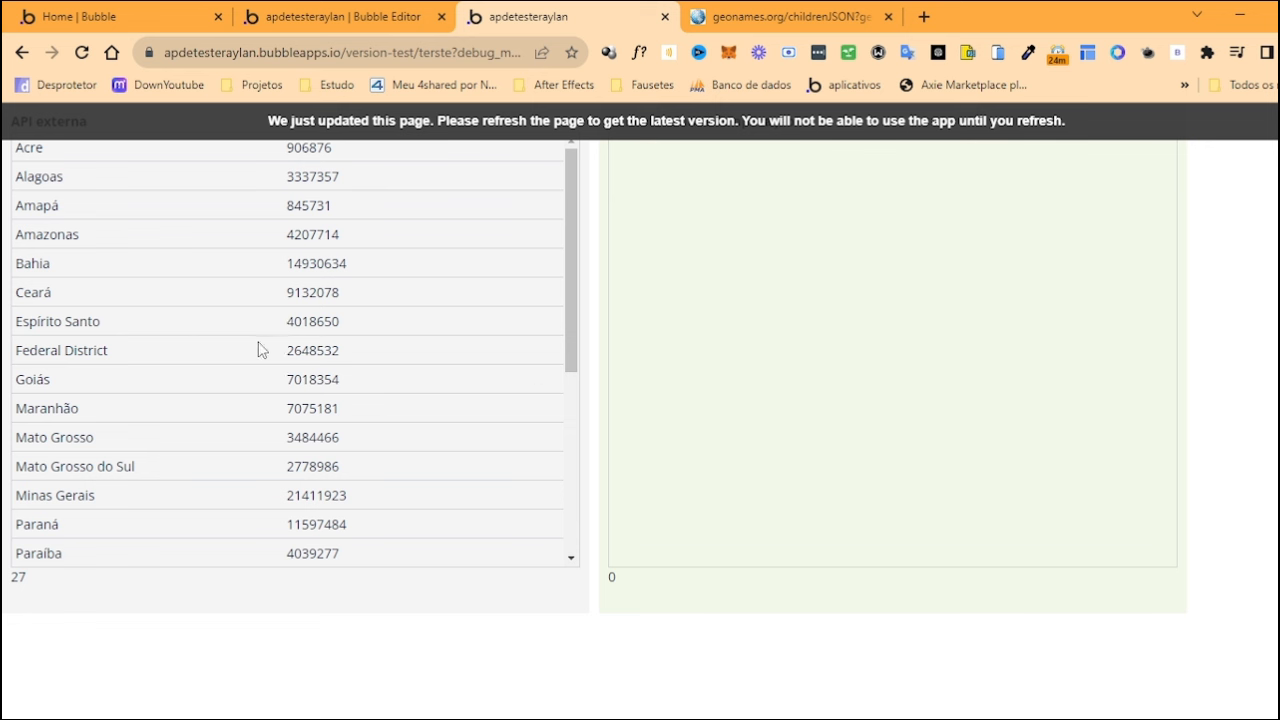
pyautogui.click(340, 60)
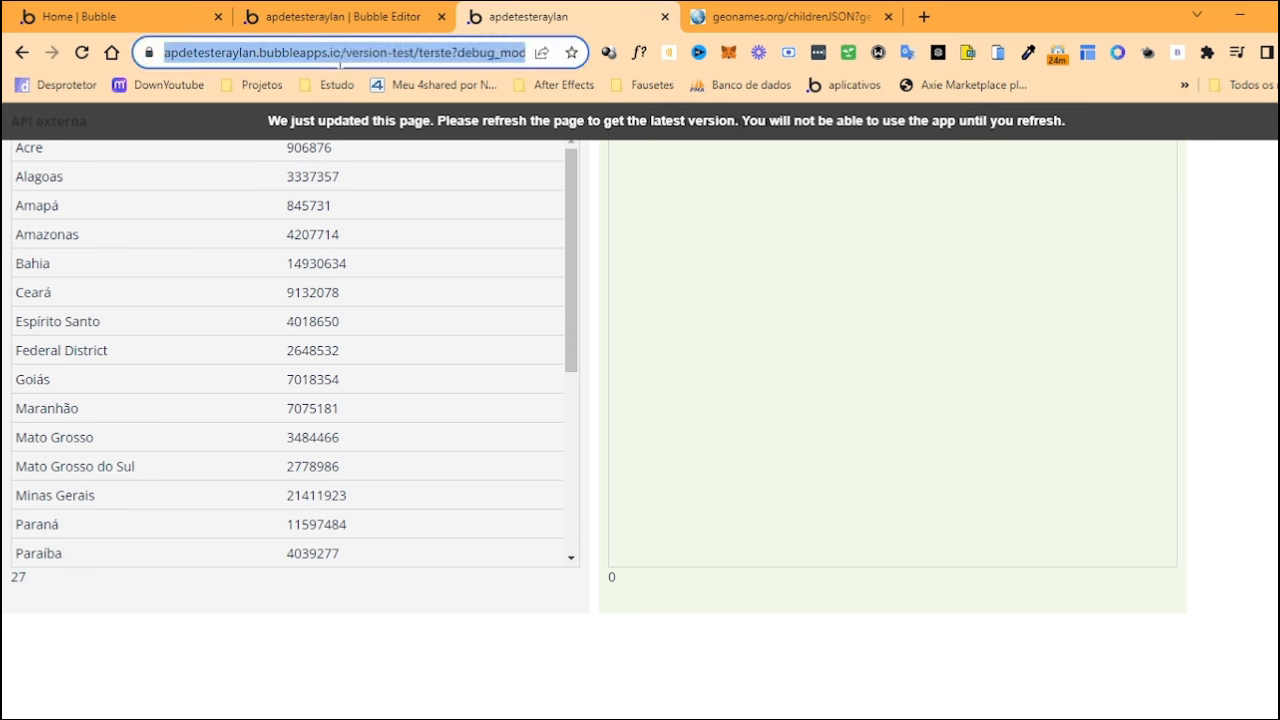
pyautogui.press('Return')
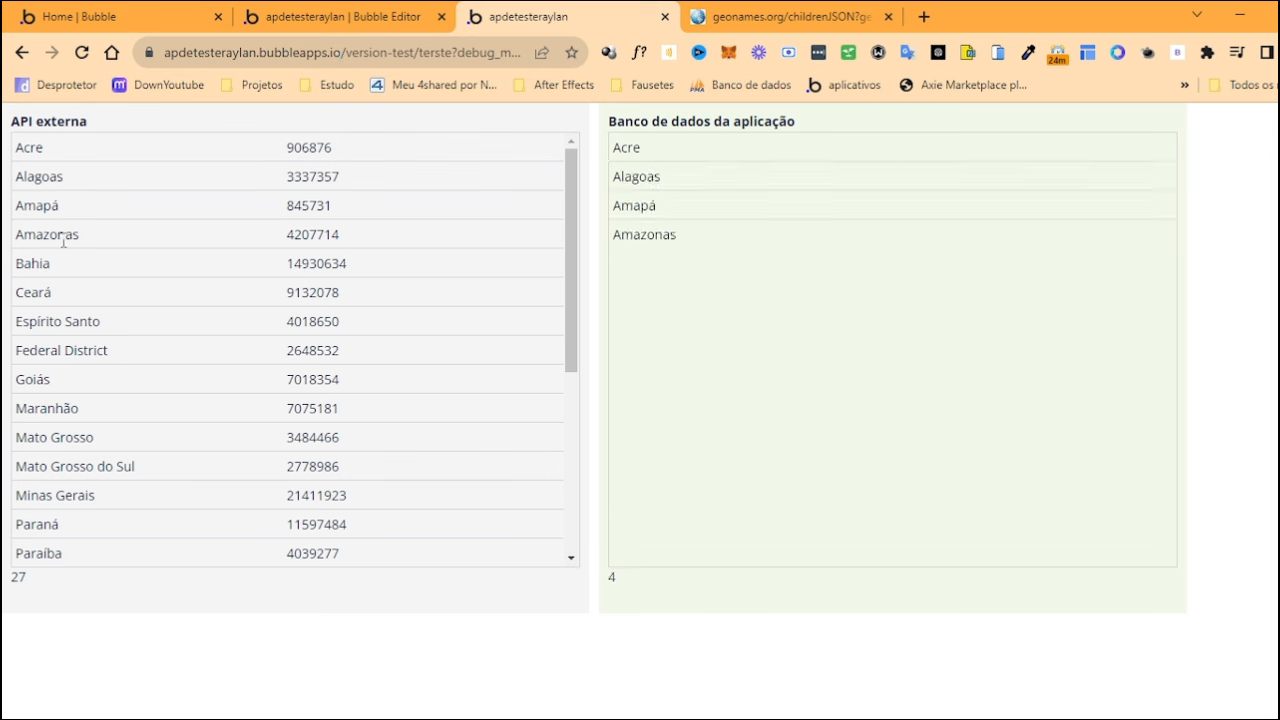
# Check the imported states in the All cidades app data and in the preview's Banco de dados da aplicação list
pyautogui.click(330, 16)
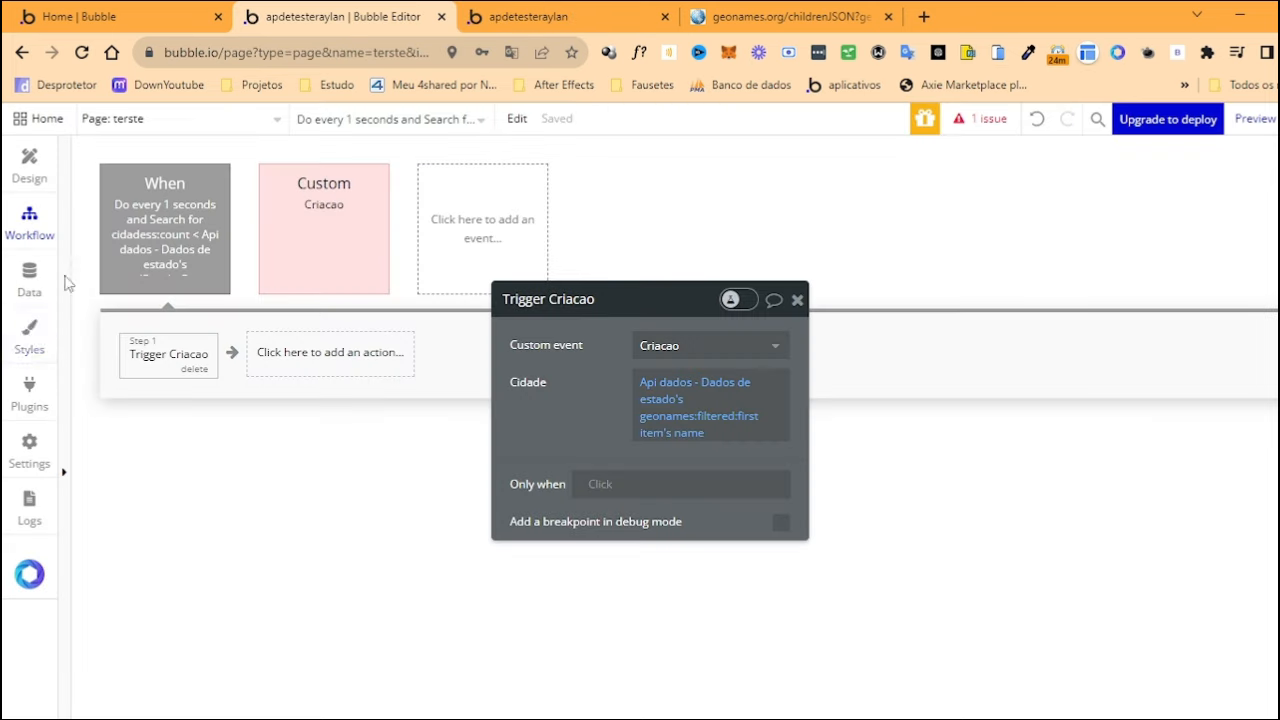
pyautogui.click(42, 278)
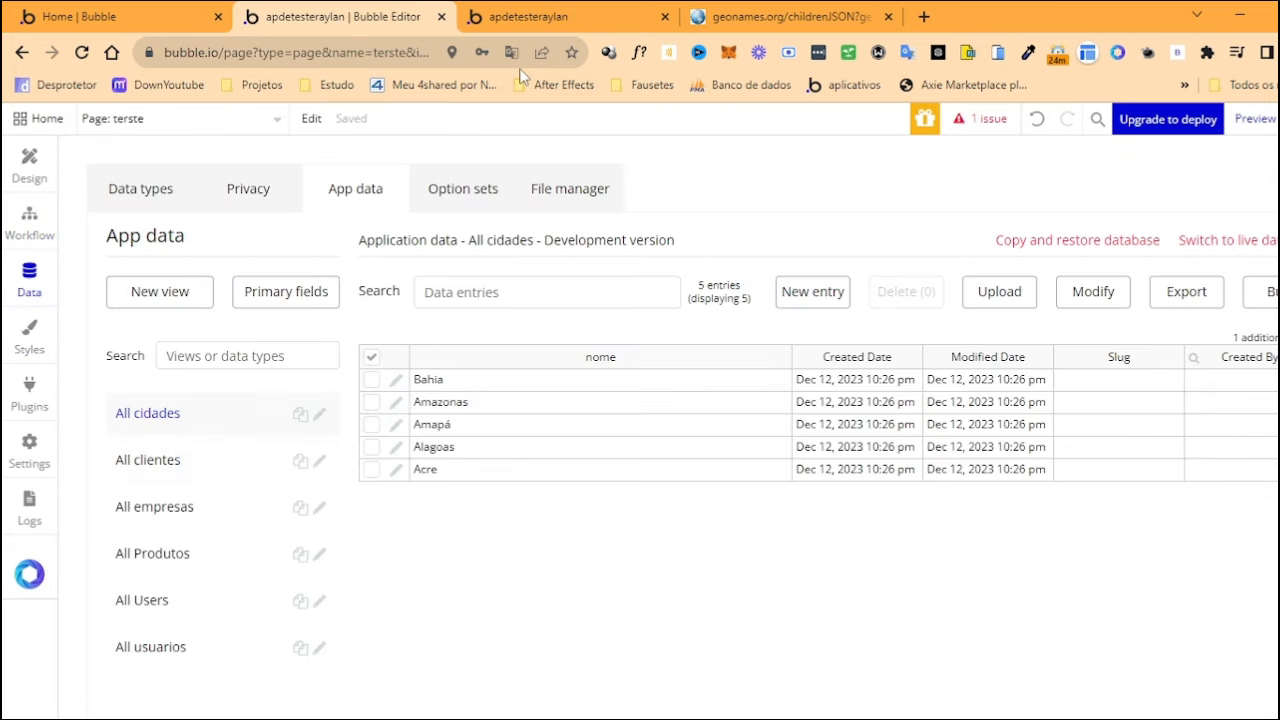
pyautogui.click(548, 14)
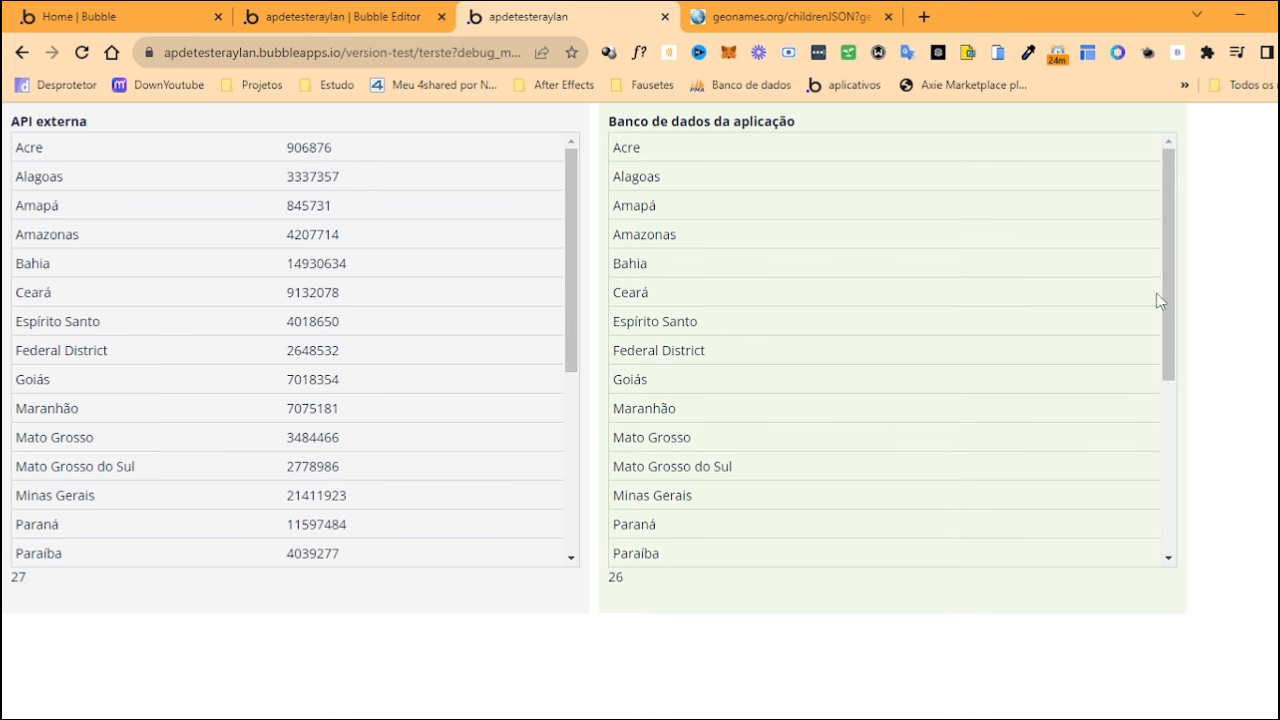
pyautogui.moveTo(1164, 313); pyautogui.dragTo(1166, 534)
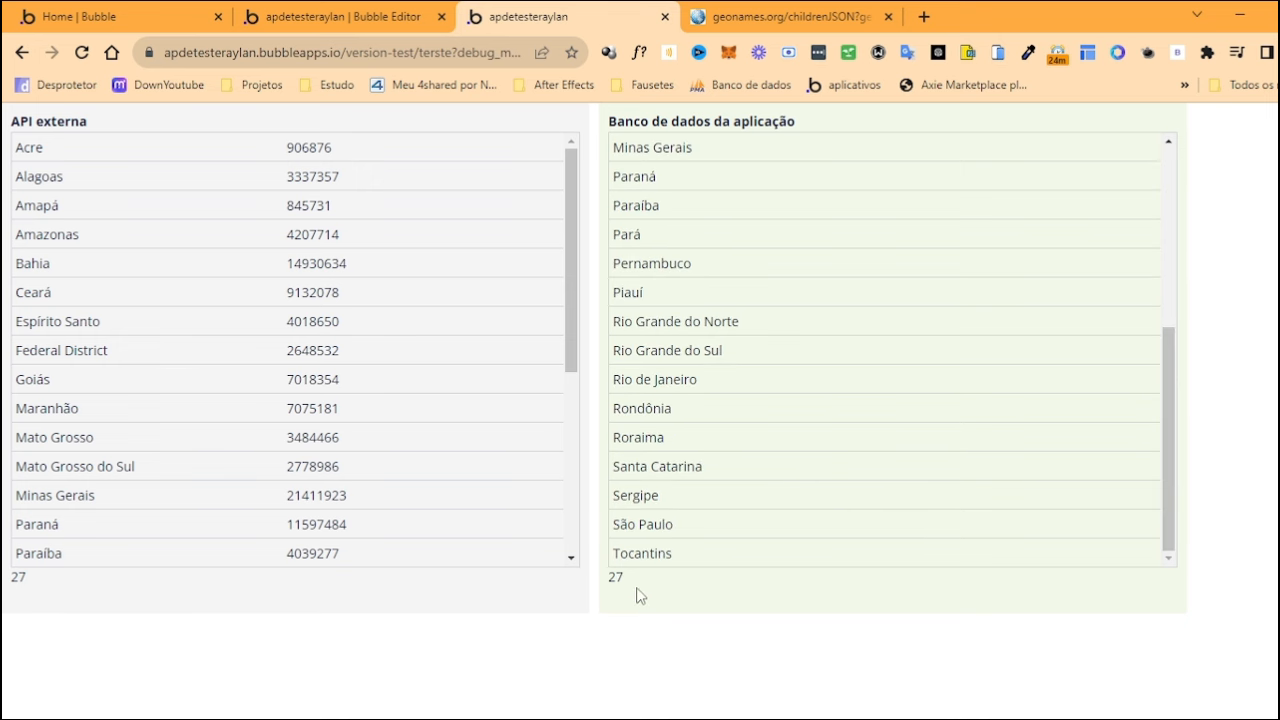
pyautogui.scroll(-1, 640, 596)
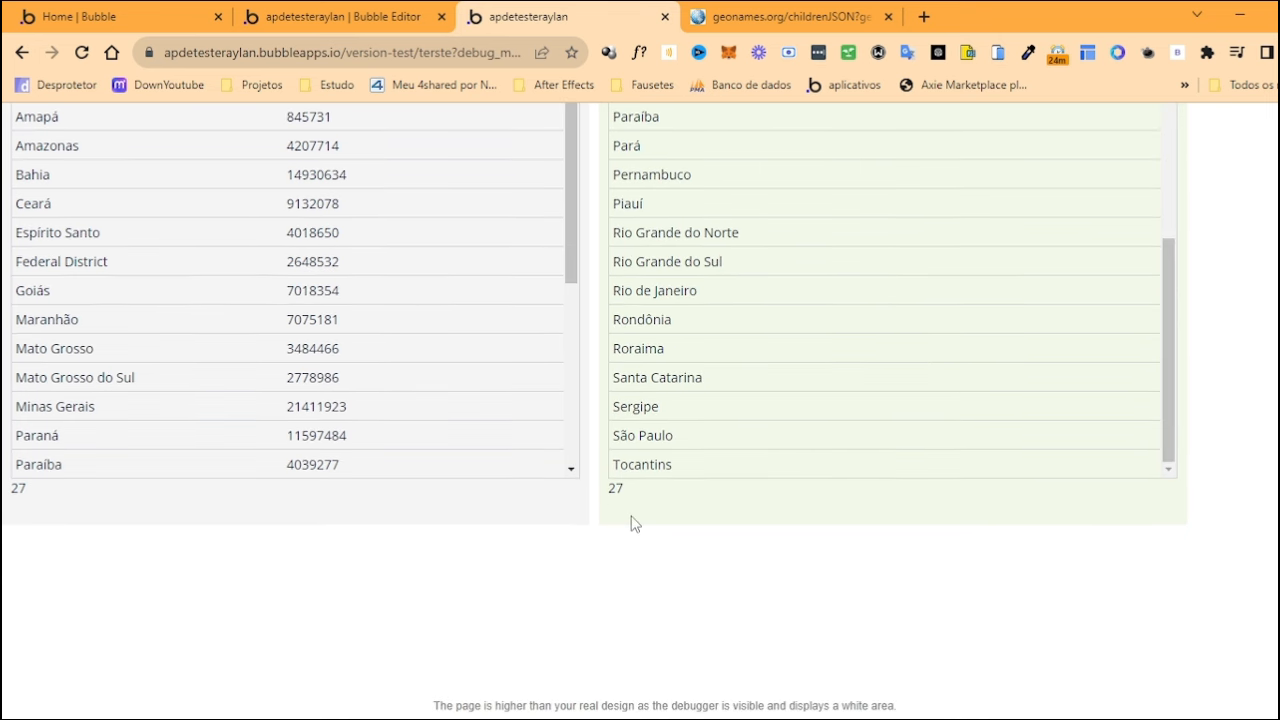
pyautogui.scroll(1, 633, 530)
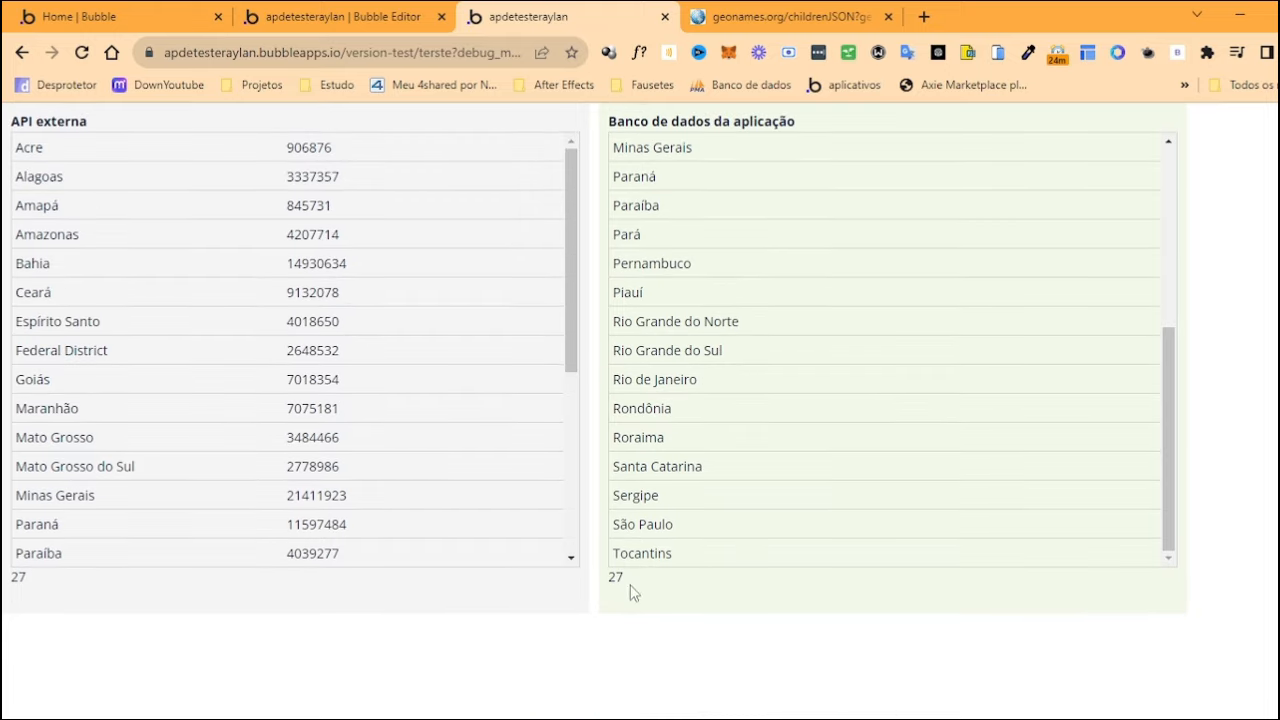
# Reload the Bubble editor, decline the trial offer and examine all entries in the All cidades table
pyautogui.click(363, 14)
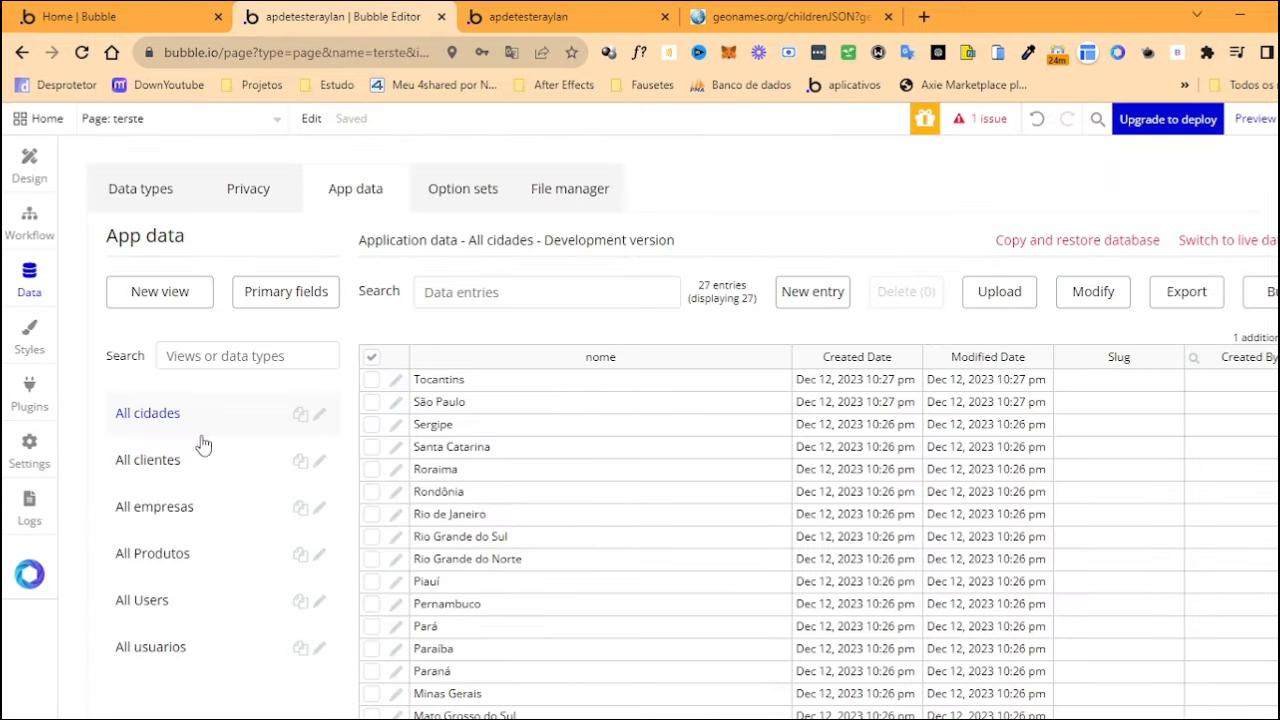
pyautogui.scroll(-2, 505, 640)
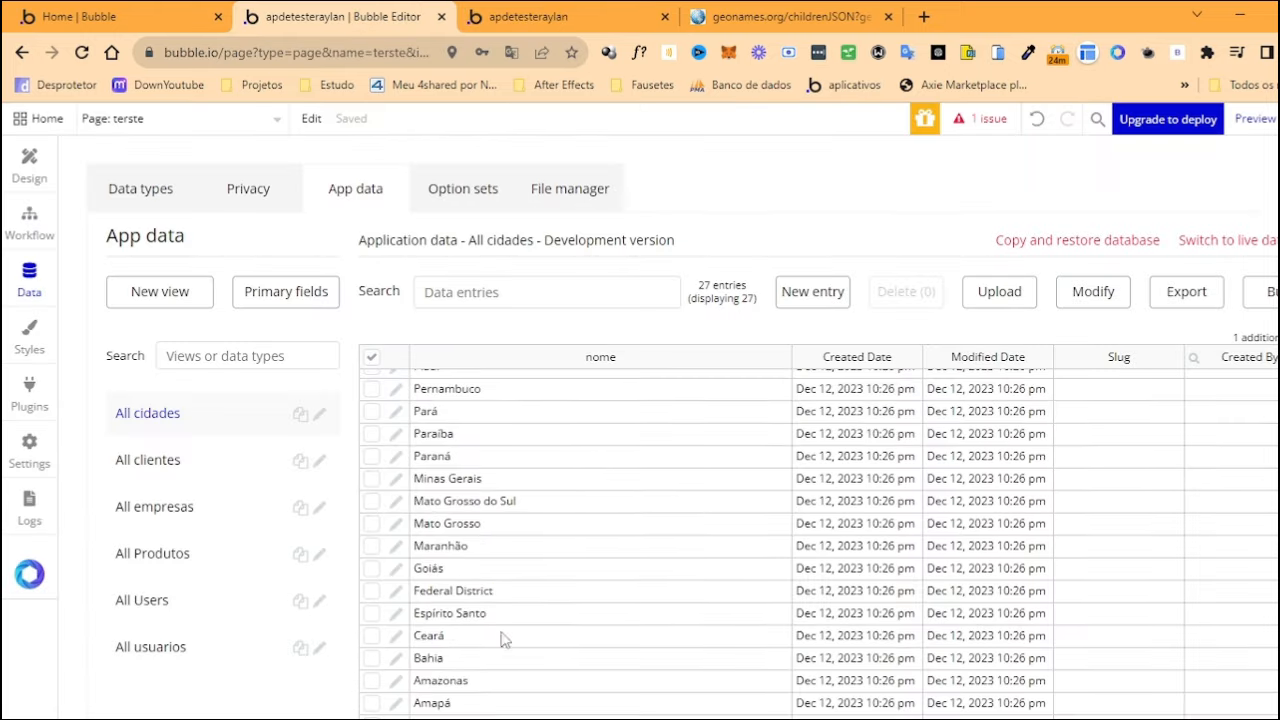
pyautogui.click(82, 52)
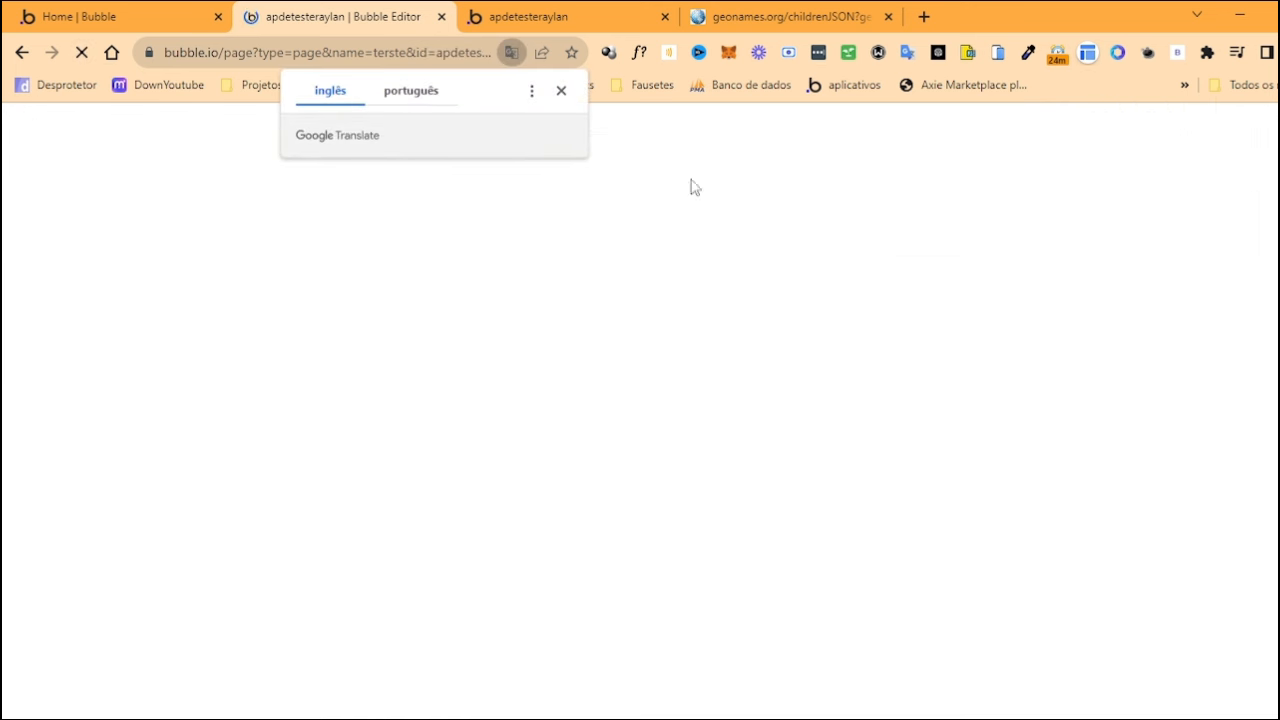
pyautogui.click(561, 91)
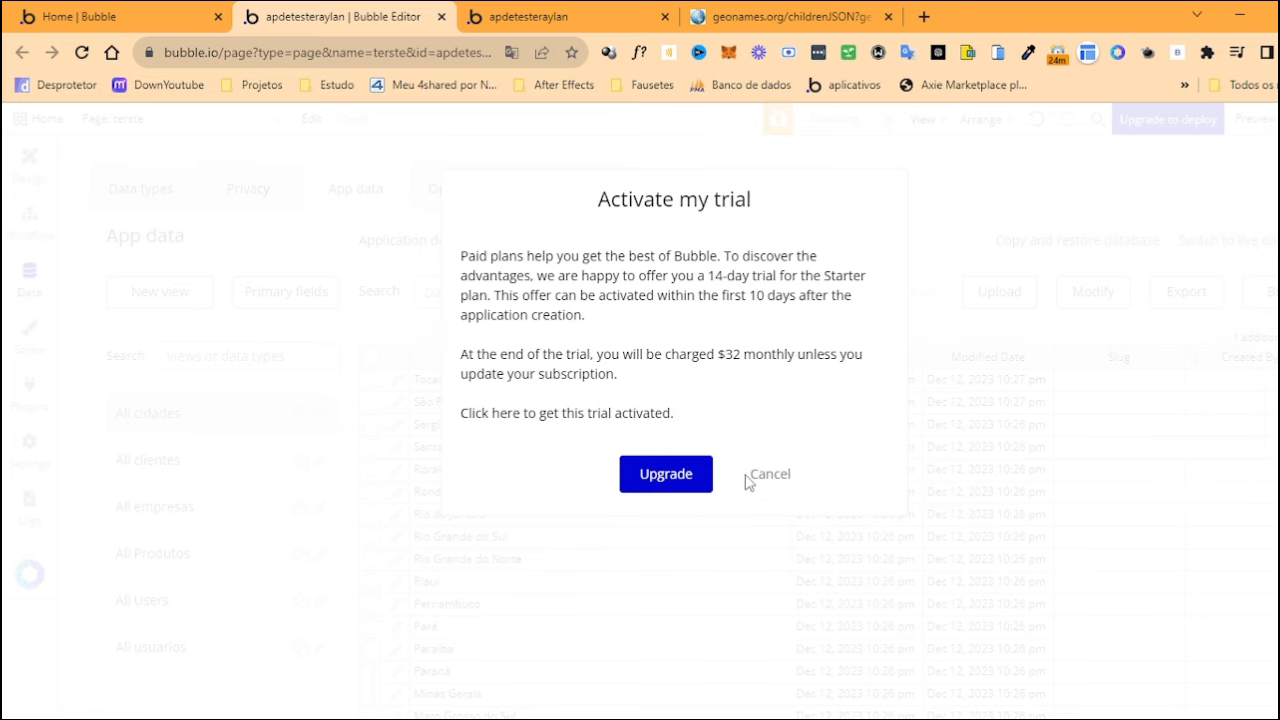
pyautogui.click(768, 474)
pyautogui.scroll(-5, 549, 626)
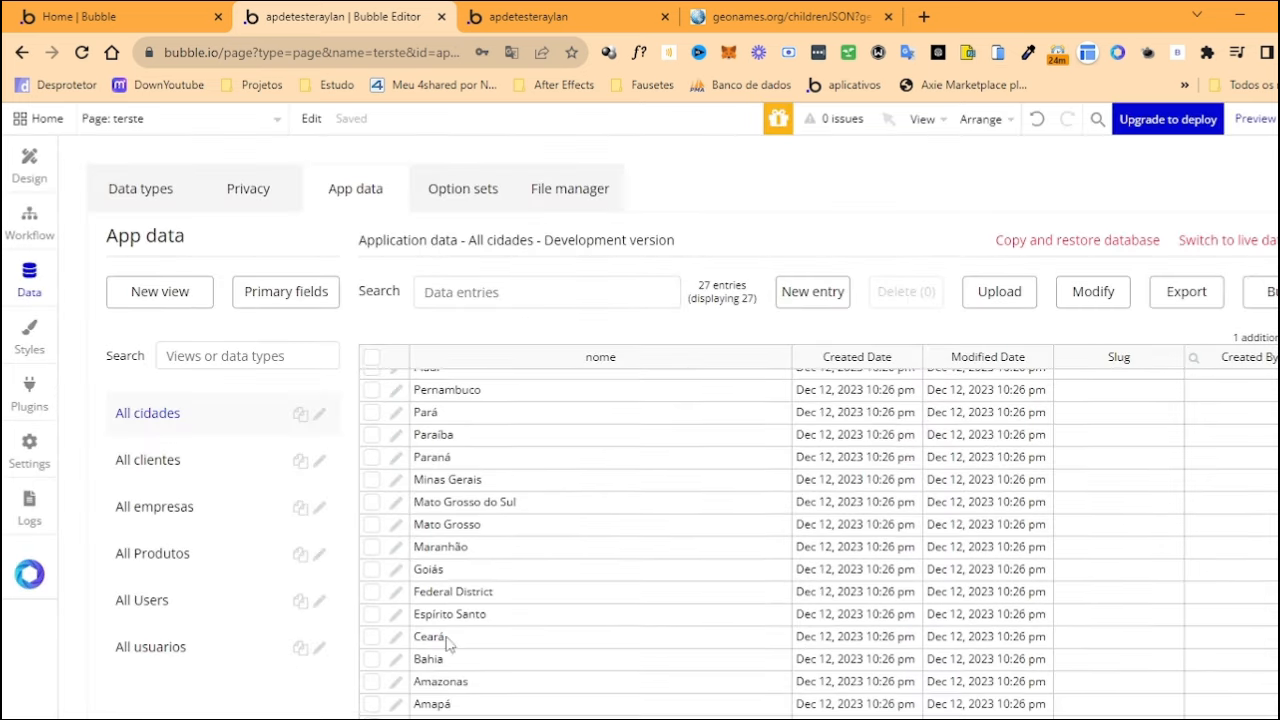
pyautogui.scroll(5, 447, 643)
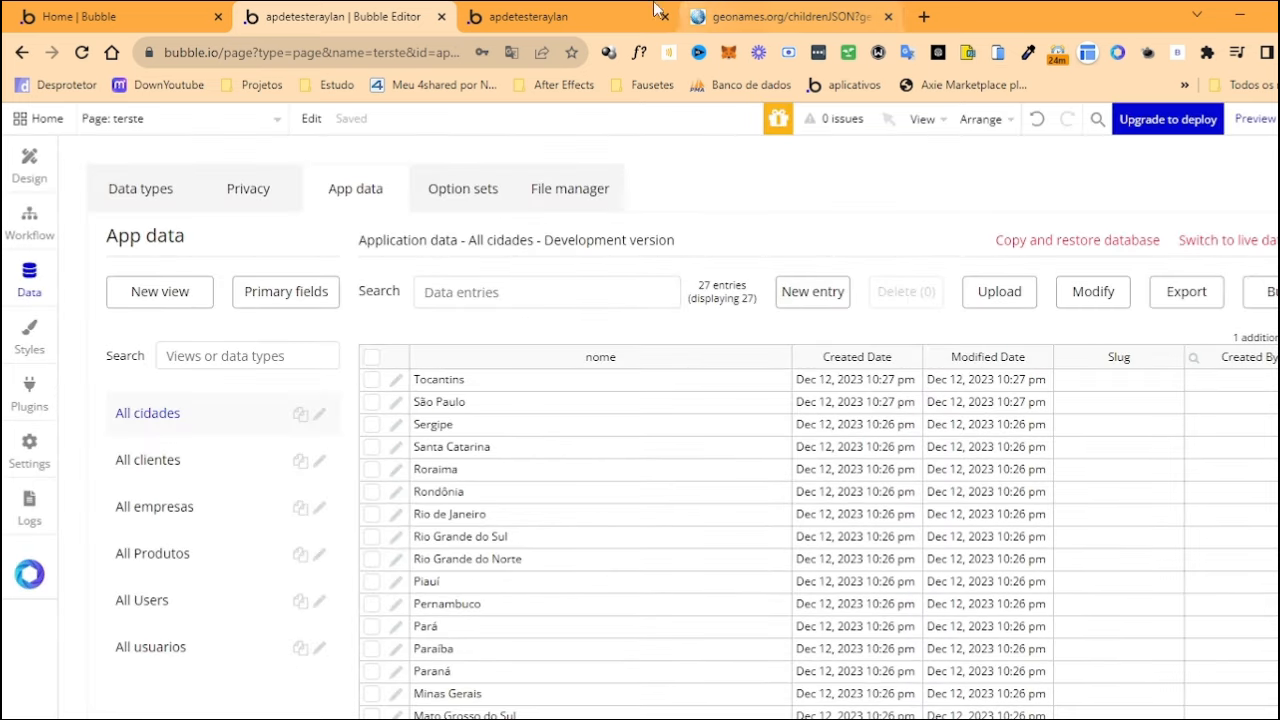
# Reload the preview page and compare the names and counts of the API externa and Banco de dados da aplicação lists
pyautogui.click(600, 16)
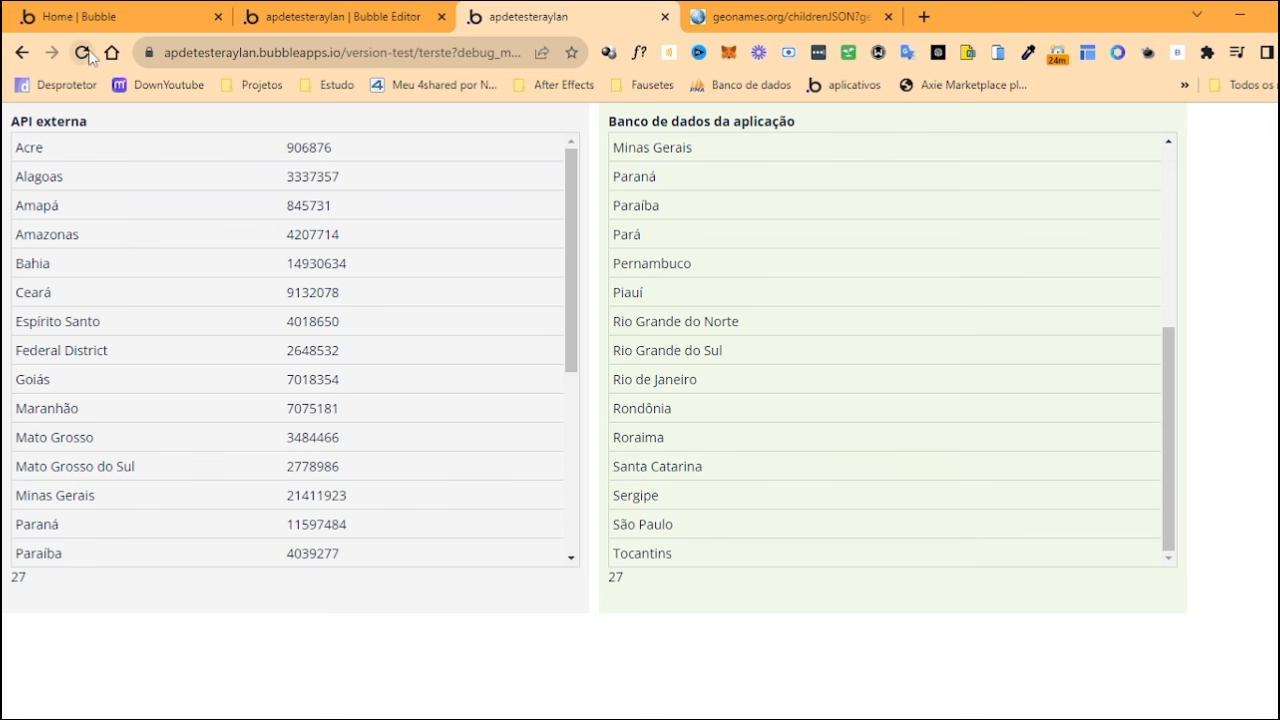
pyautogui.scroll(5, 670, 410)
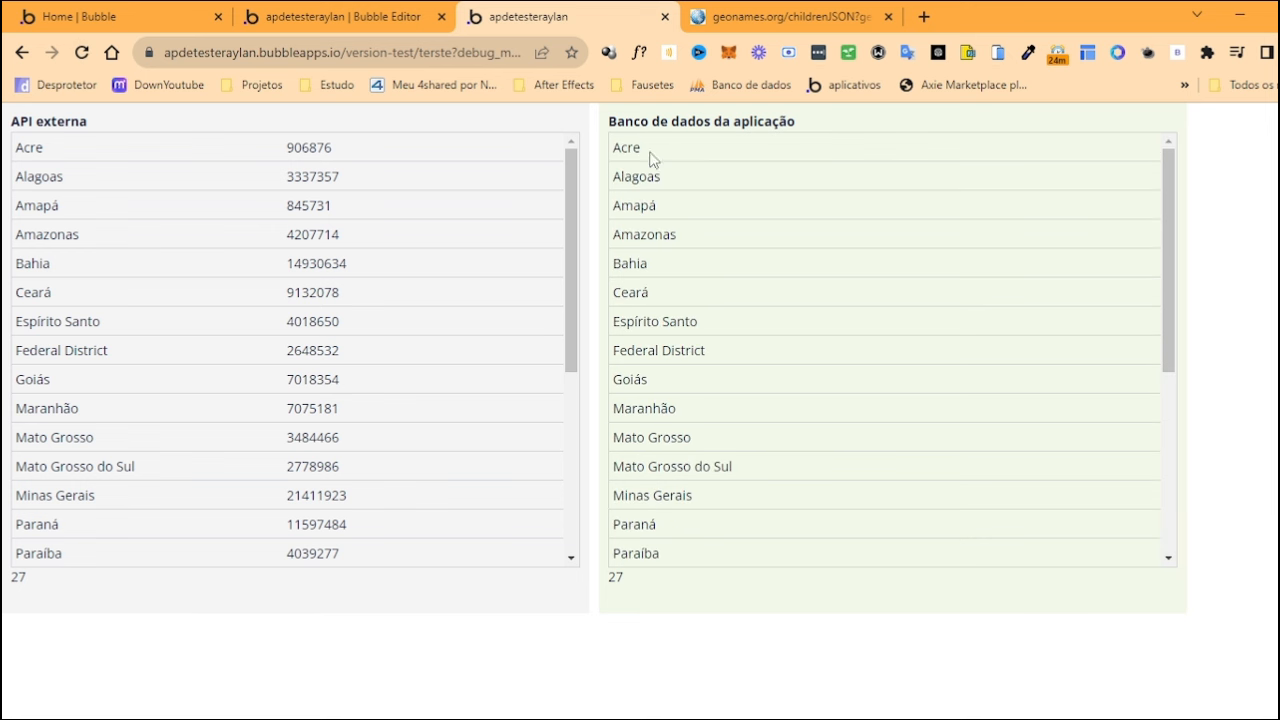
pyautogui.moveTo(641, 150); pyautogui.dragTo(668, 232)
pyautogui.moveTo(70, 157); pyautogui.dragTo(662, 180)
pyautogui.click(732, 345)
pyautogui.click(82, 53)
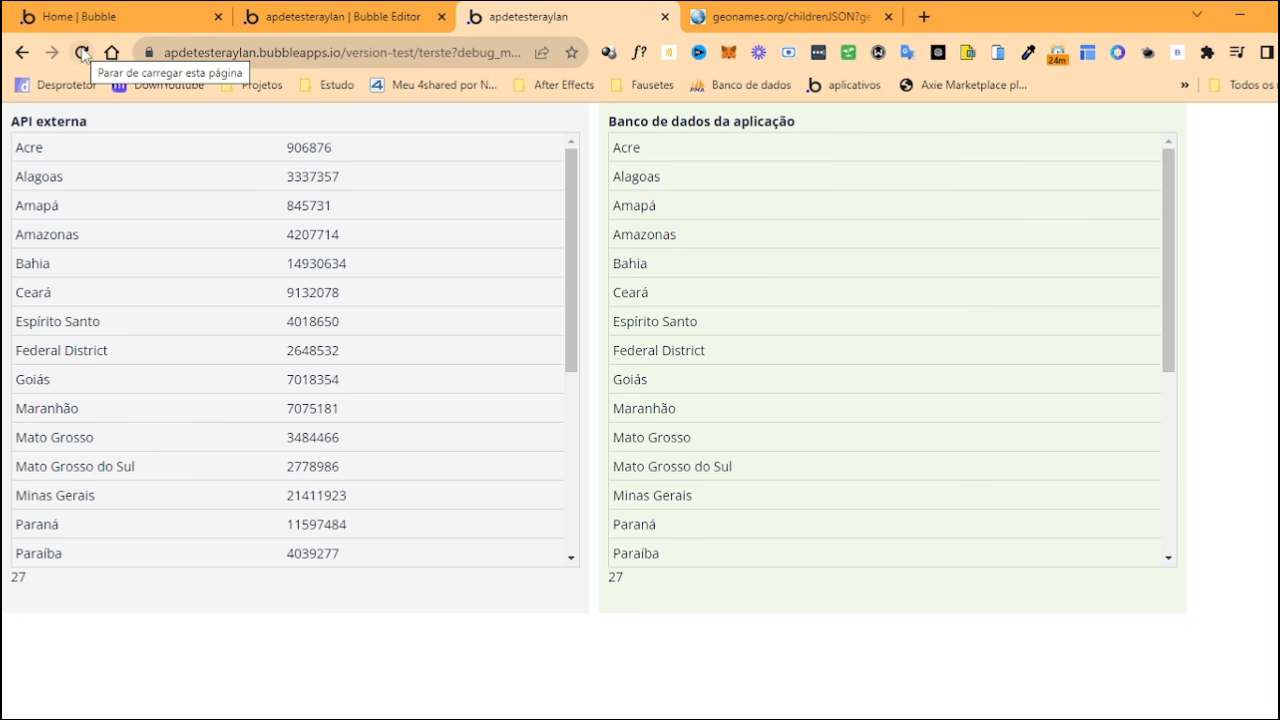
pyautogui.doubleClick(617, 577)
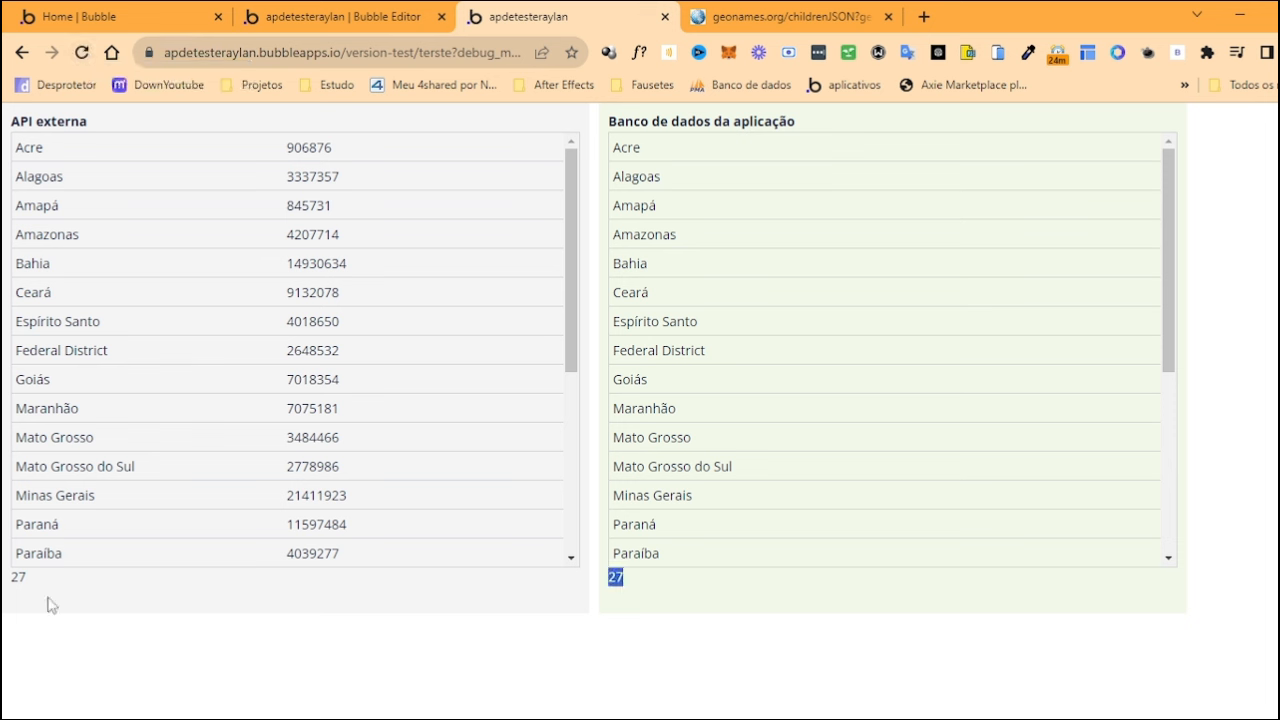
pyautogui.doubleClick(20, 580)
pyautogui.moveTo(16, 113); pyautogui.dragTo(271, 477)
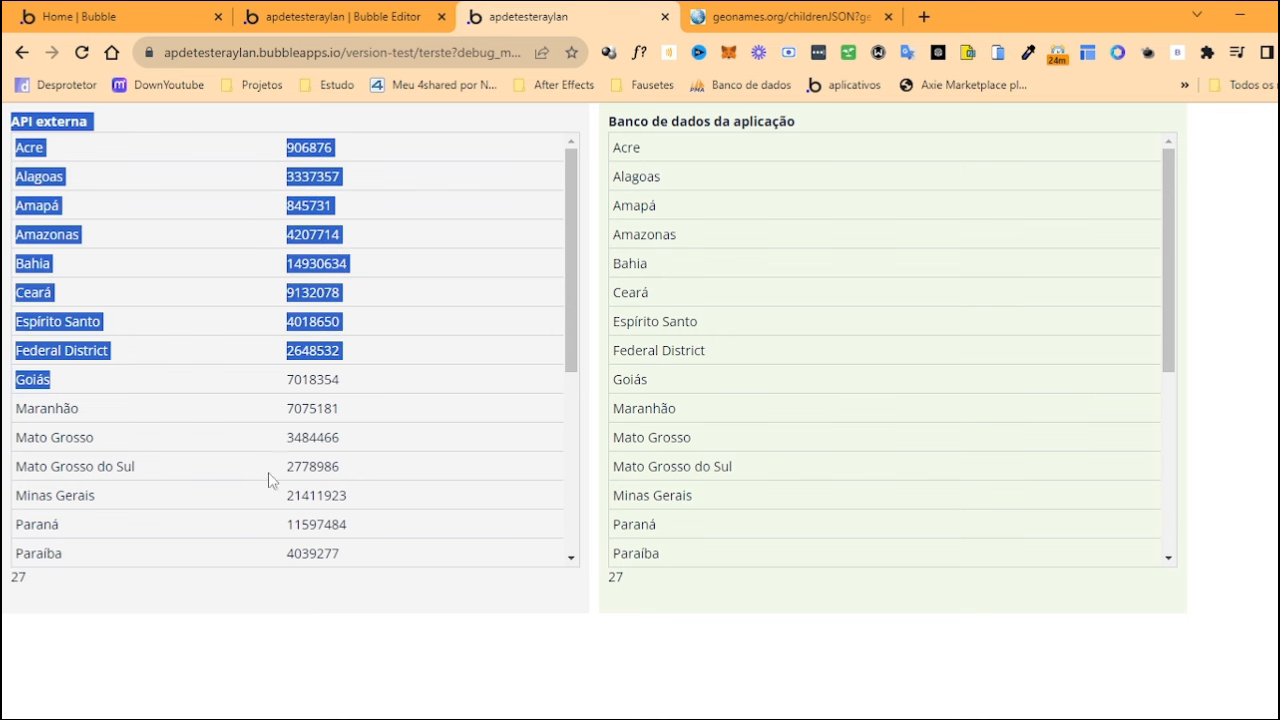
pyautogui.moveTo(626, 594); pyautogui.dragTo(612, 321)
# Refresh the Bubble editor again, dismiss the trial offer, recheck the All cidades entry count and return to the preview page
pyautogui.click(340, 10)
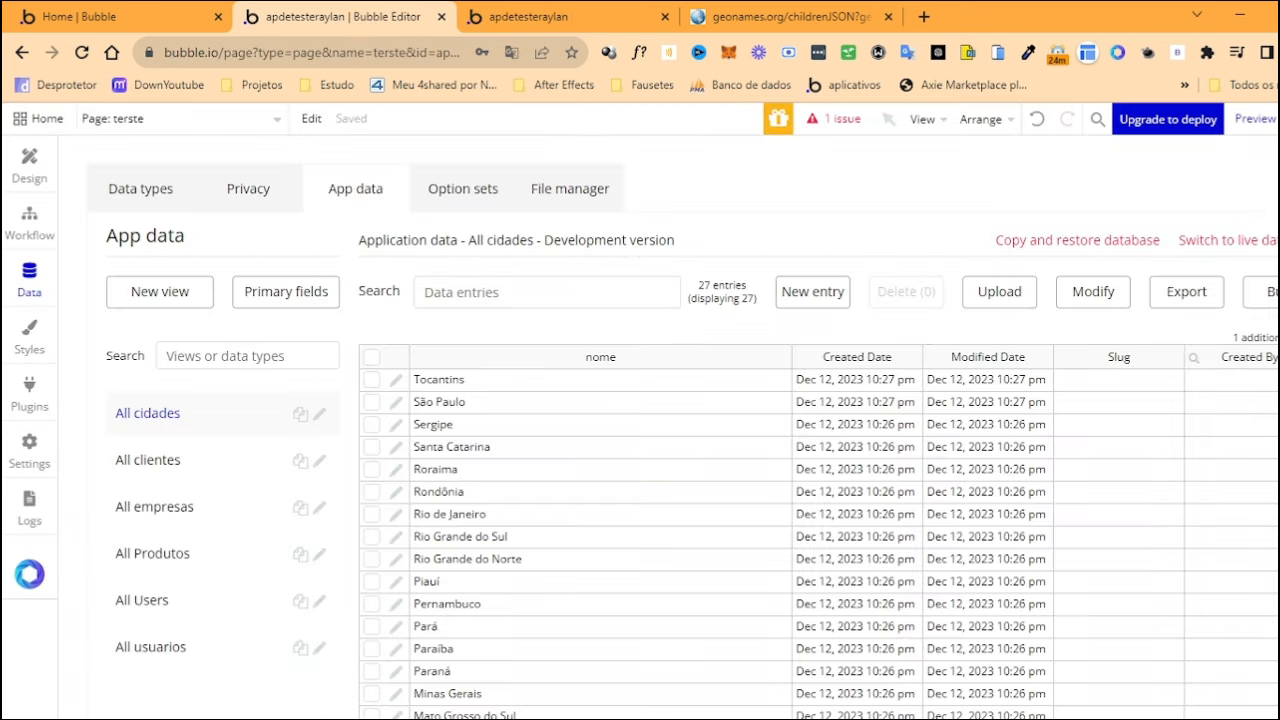
pyautogui.click(82, 52)
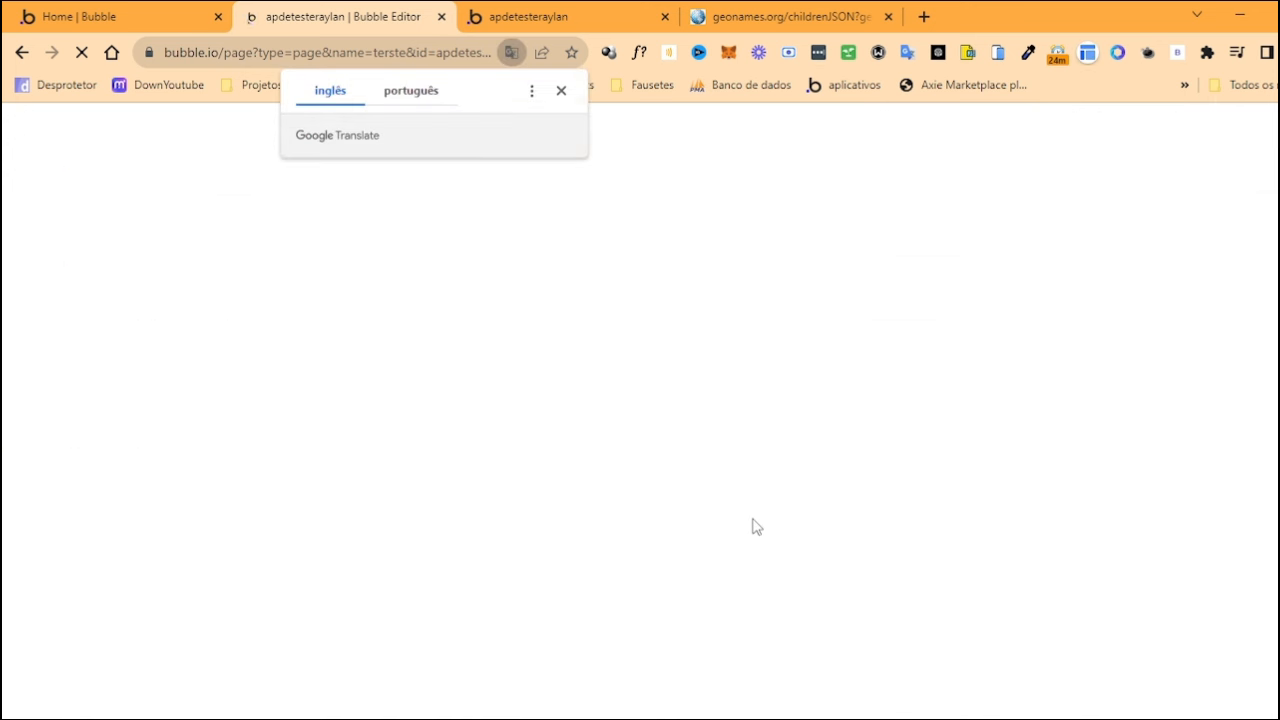
pyautogui.click(561, 90)
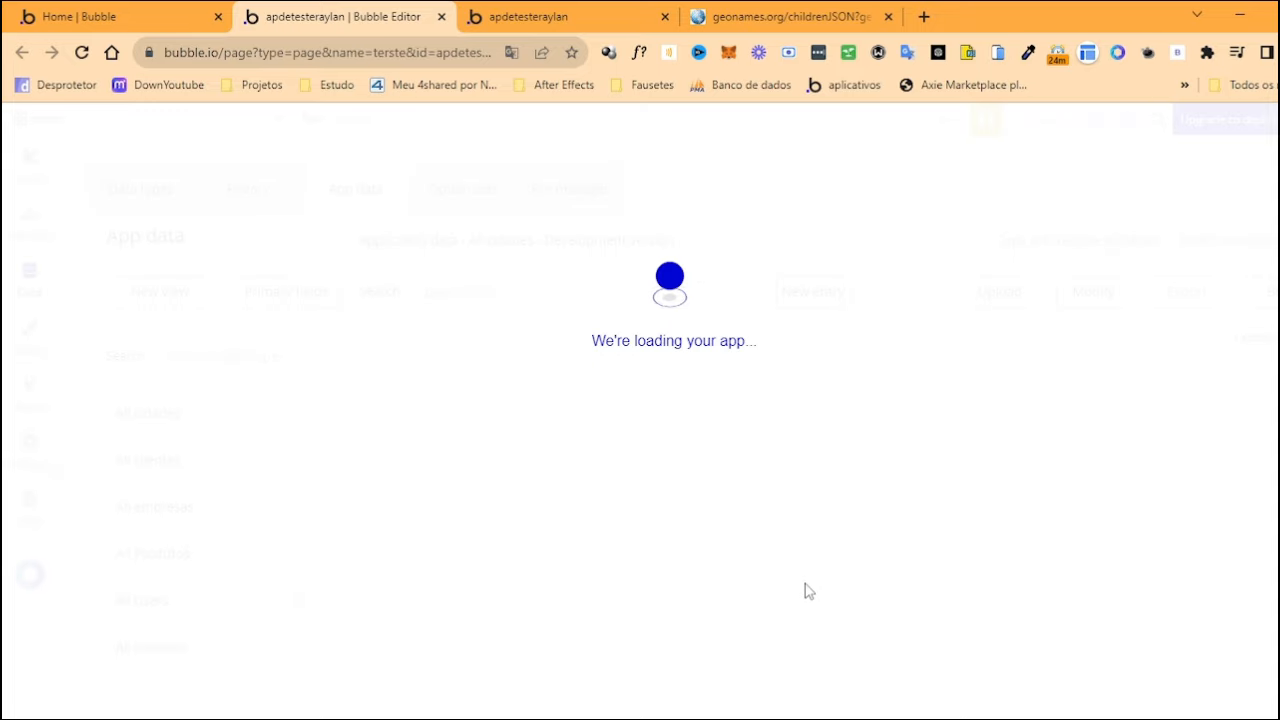
pyautogui.click(775, 474)
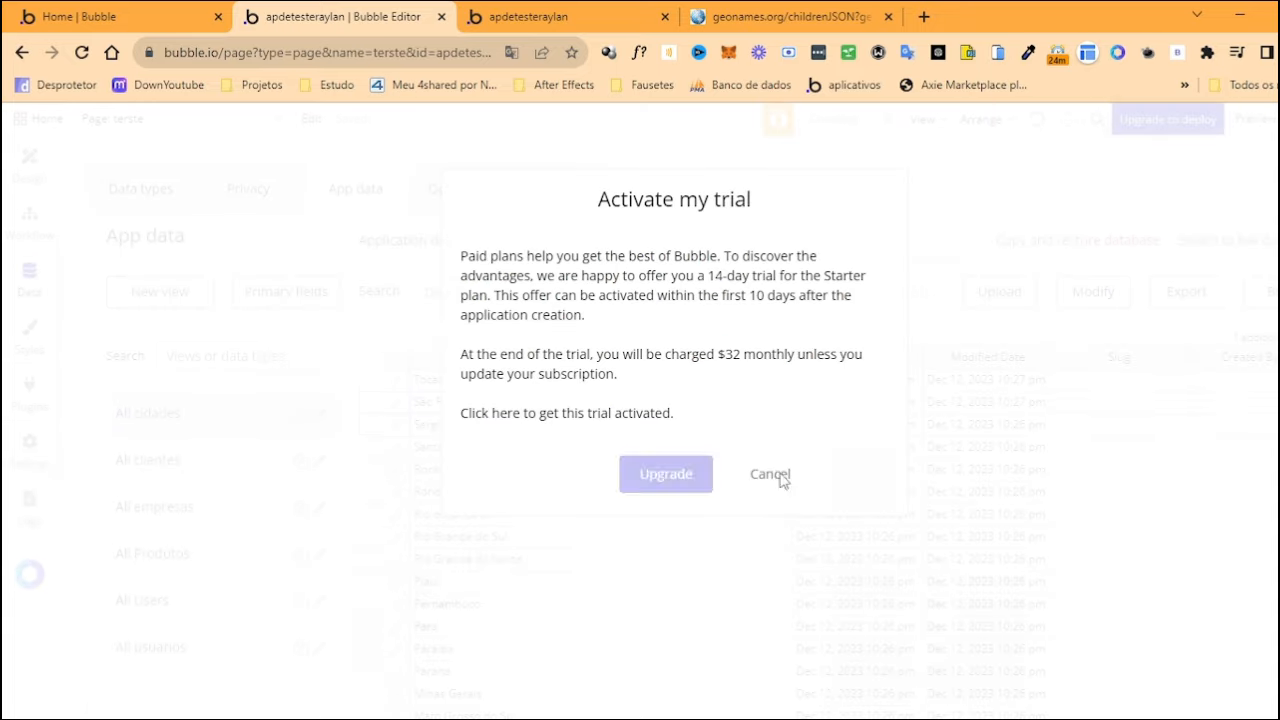
pyautogui.scroll(-3, 565, 665)
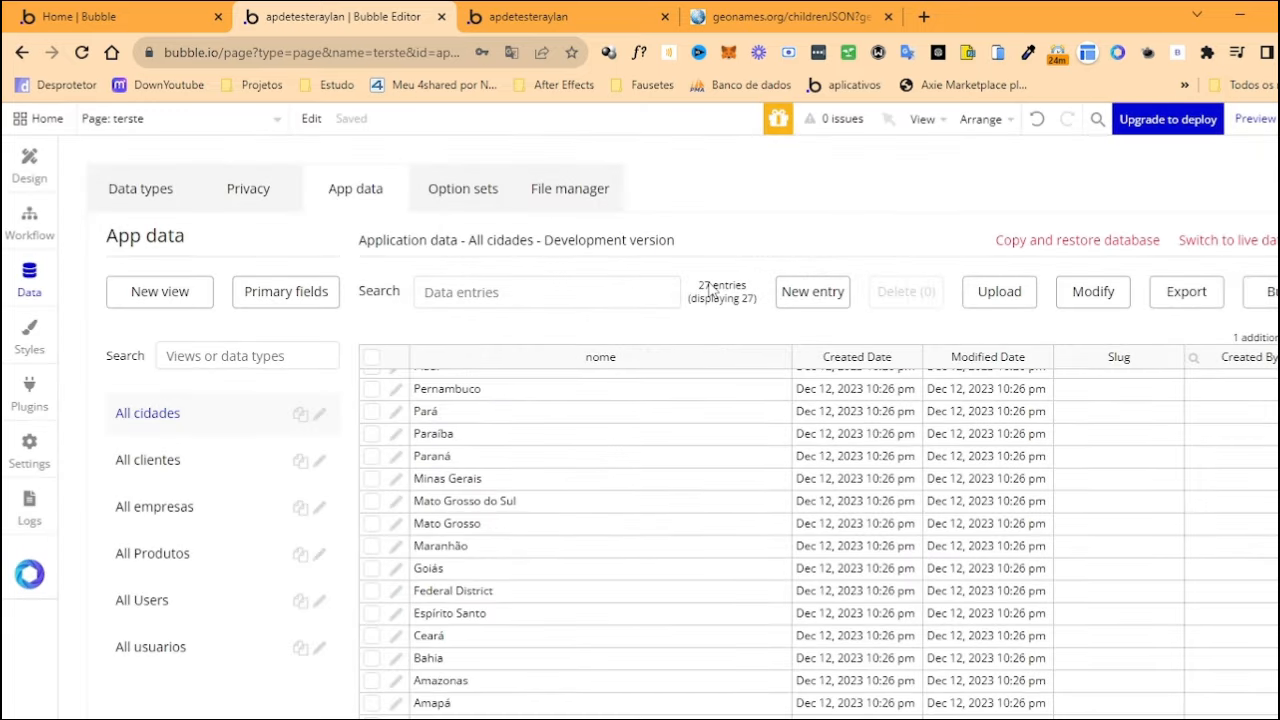
pyautogui.click(528, 16)
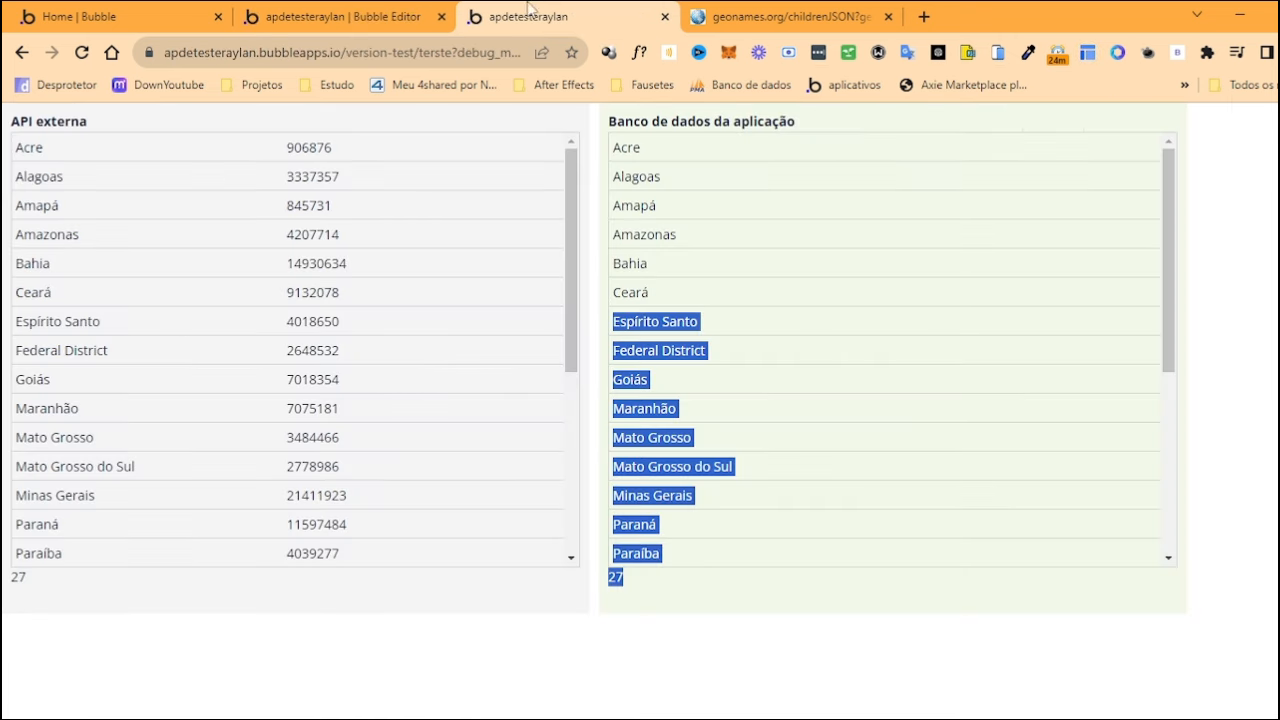
# Locate Minas Gerais in the preview's database list and delete its entry from the All cidades app data
pyautogui.click(704, 422)
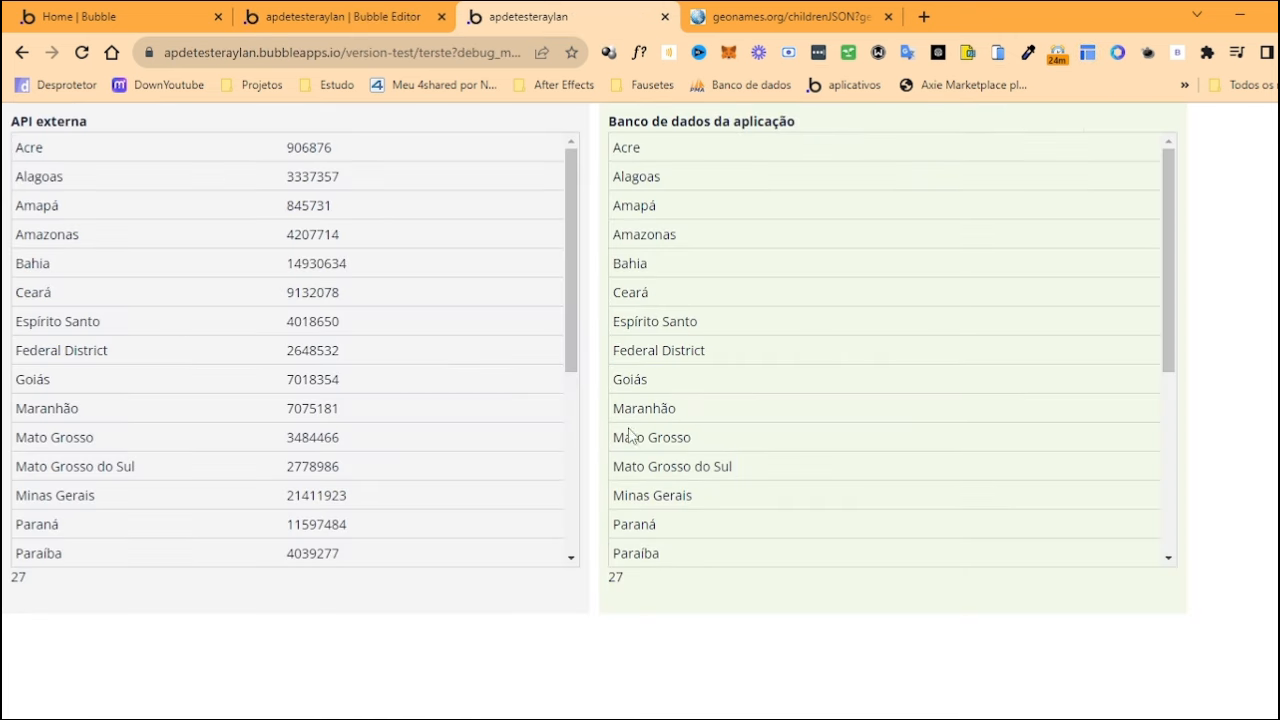
pyautogui.moveTo(731, 466); pyautogui.dragTo(657, 468)
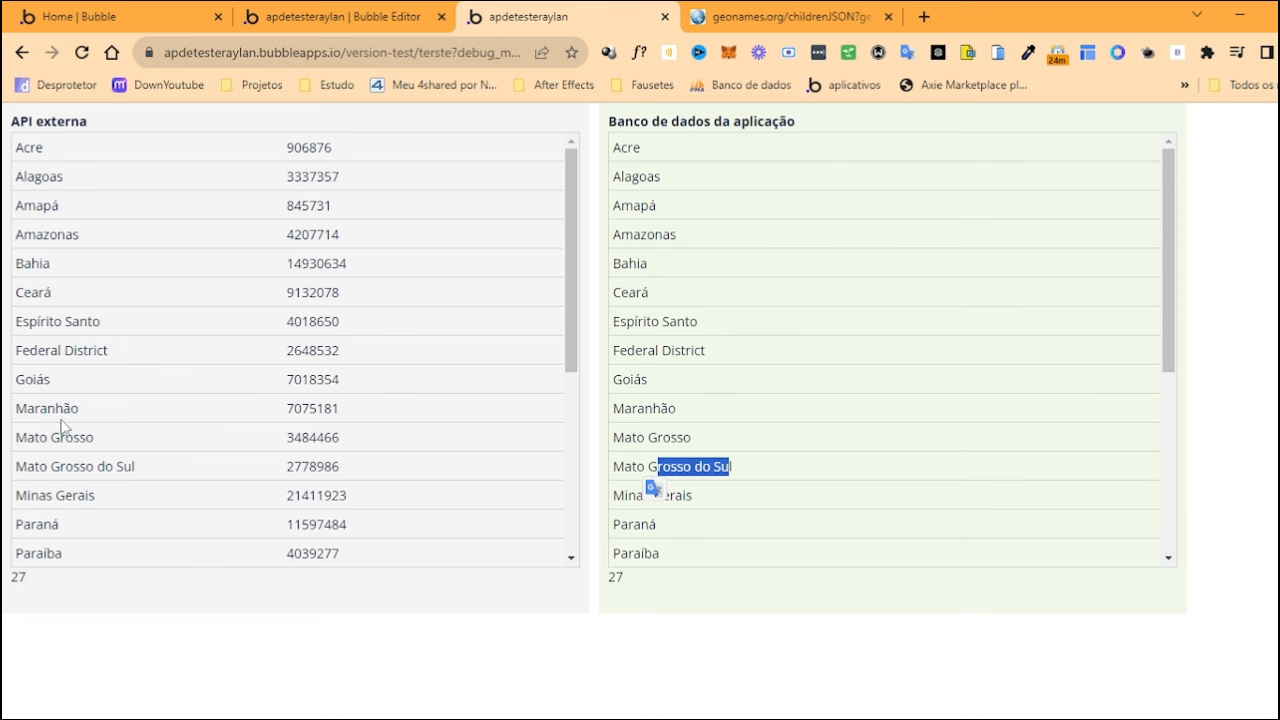
pyautogui.click(418, 10)
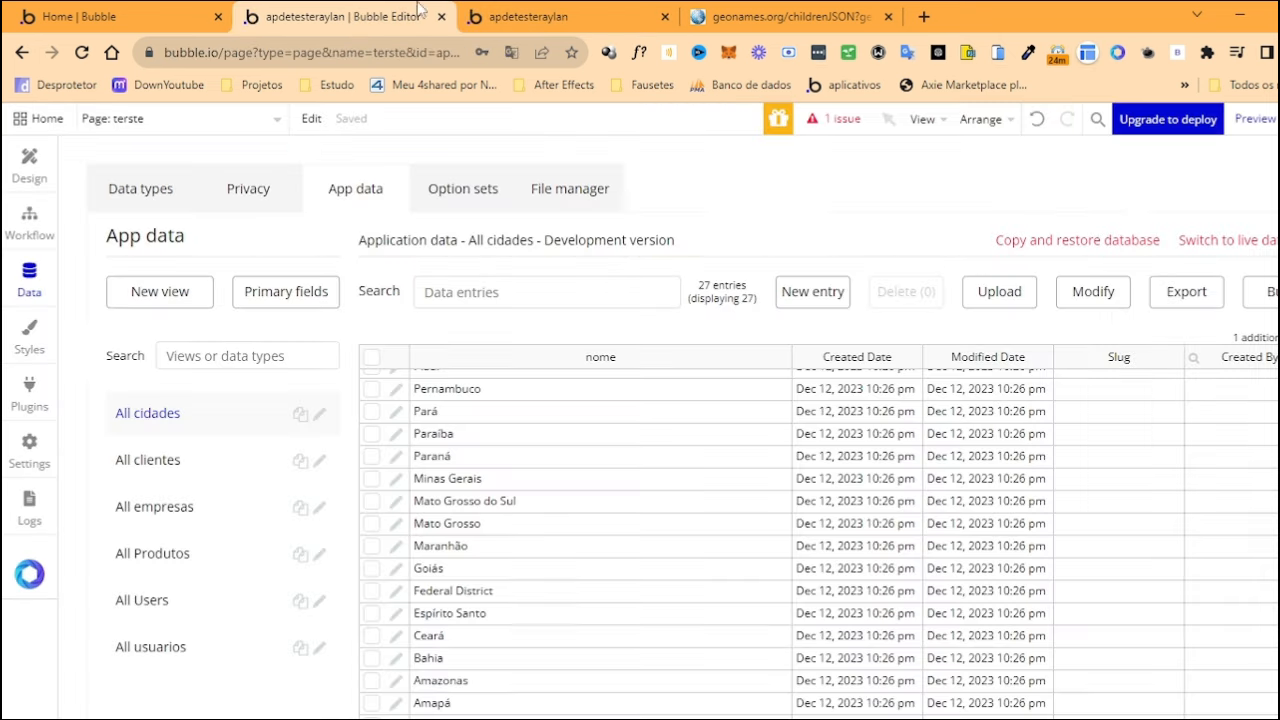
pyautogui.scroll(2, 430, 600)
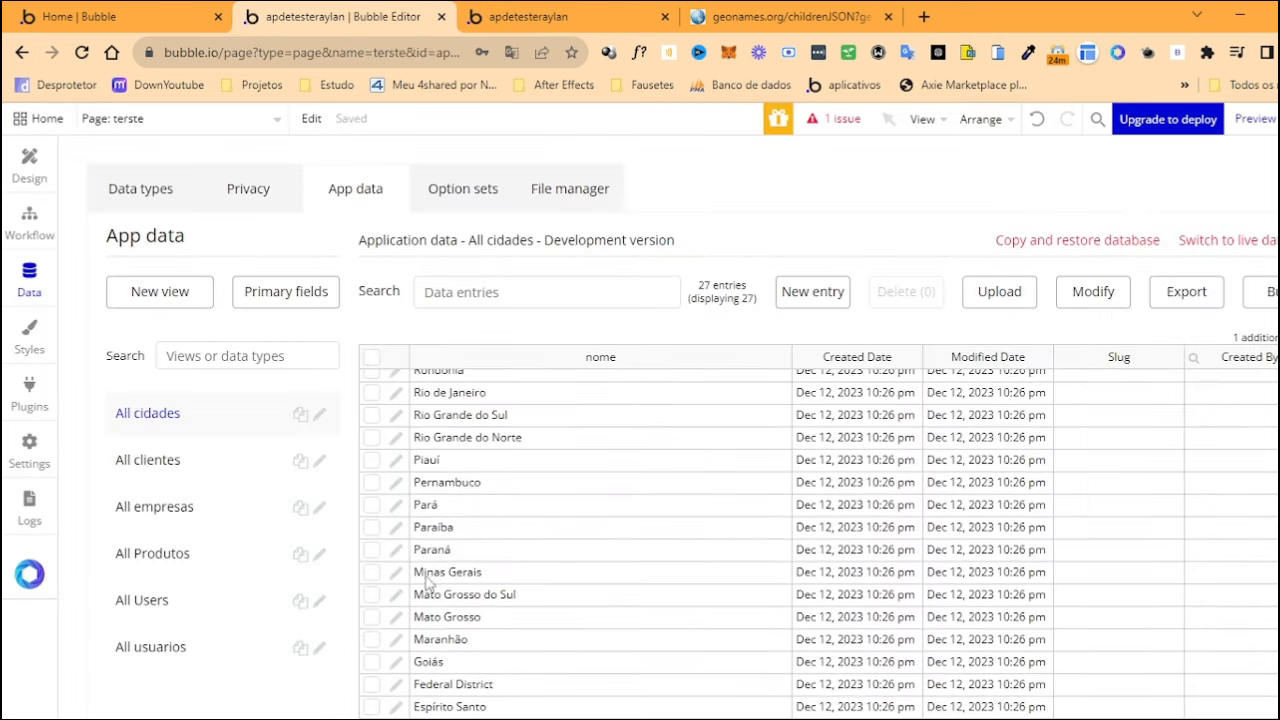
pyautogui.click(373, 572)
pyautogui.click(541, 16)
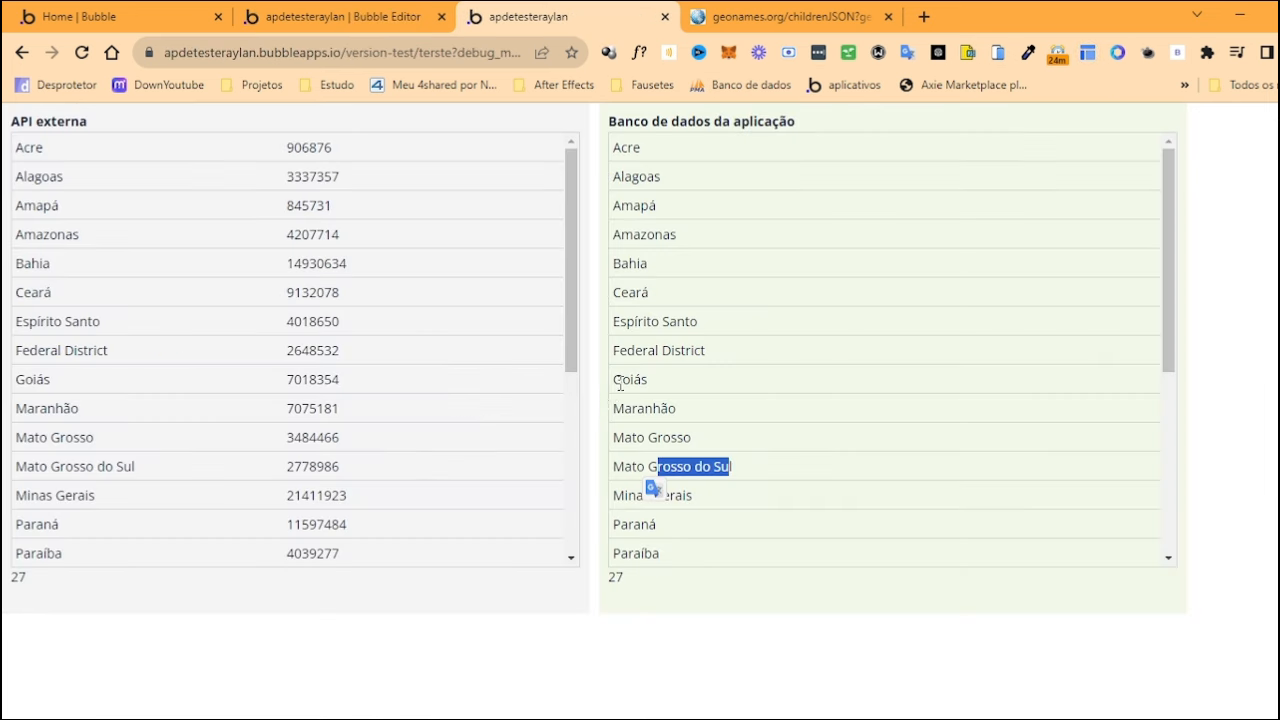
pyautogui.moveTo(625, 495); pyautogui.dragTo(650, 495)
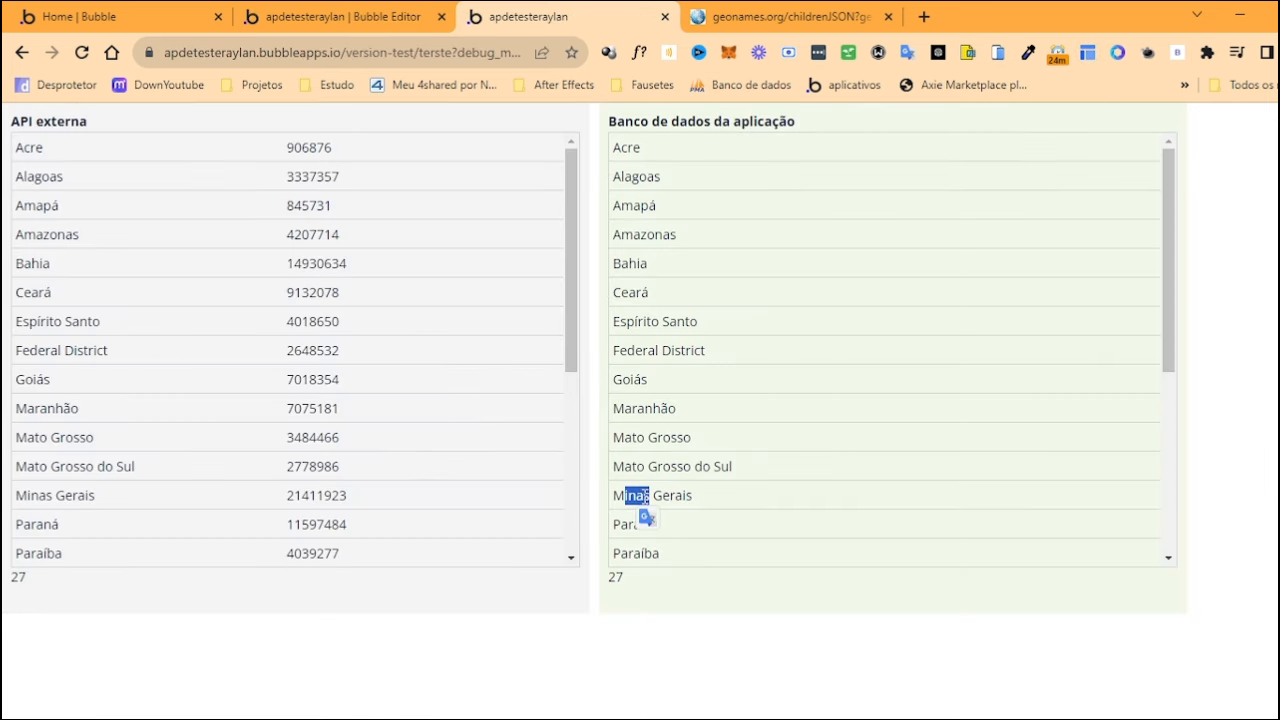
pyautogui.scroll(-1, 650, 495)
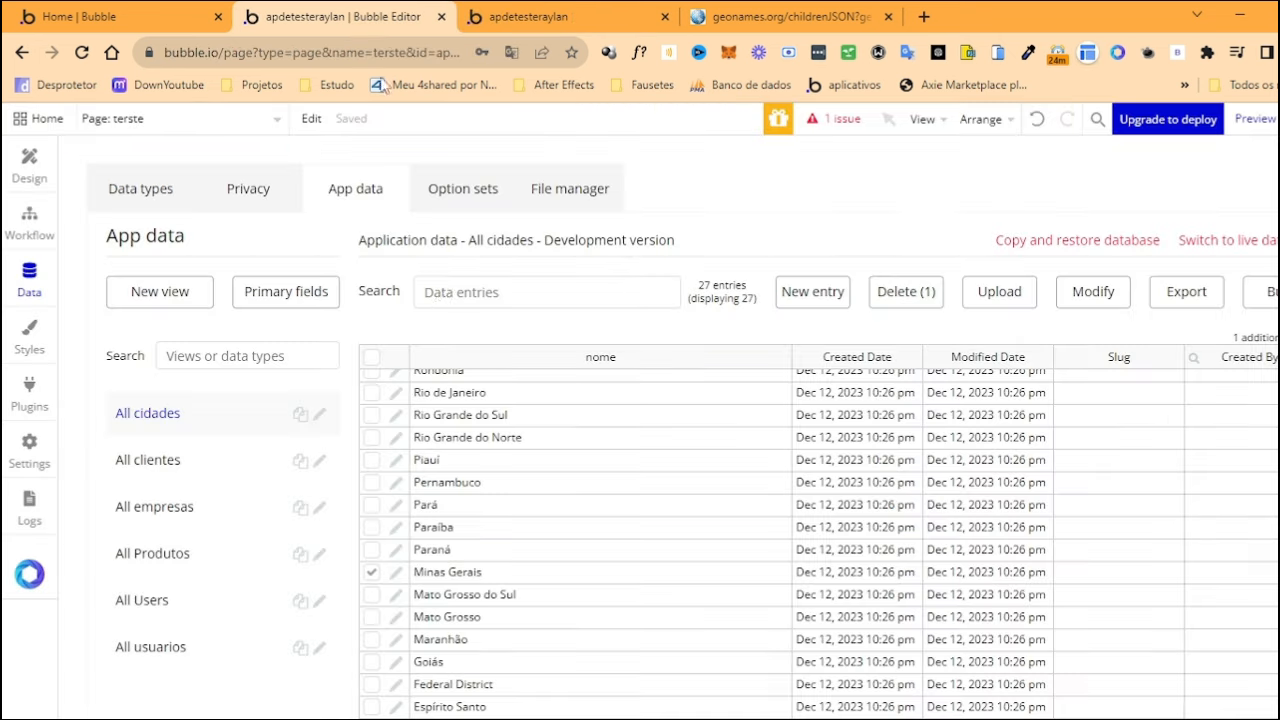
pyautogui.click(363, 17)
pyautogui.click(876, 302)
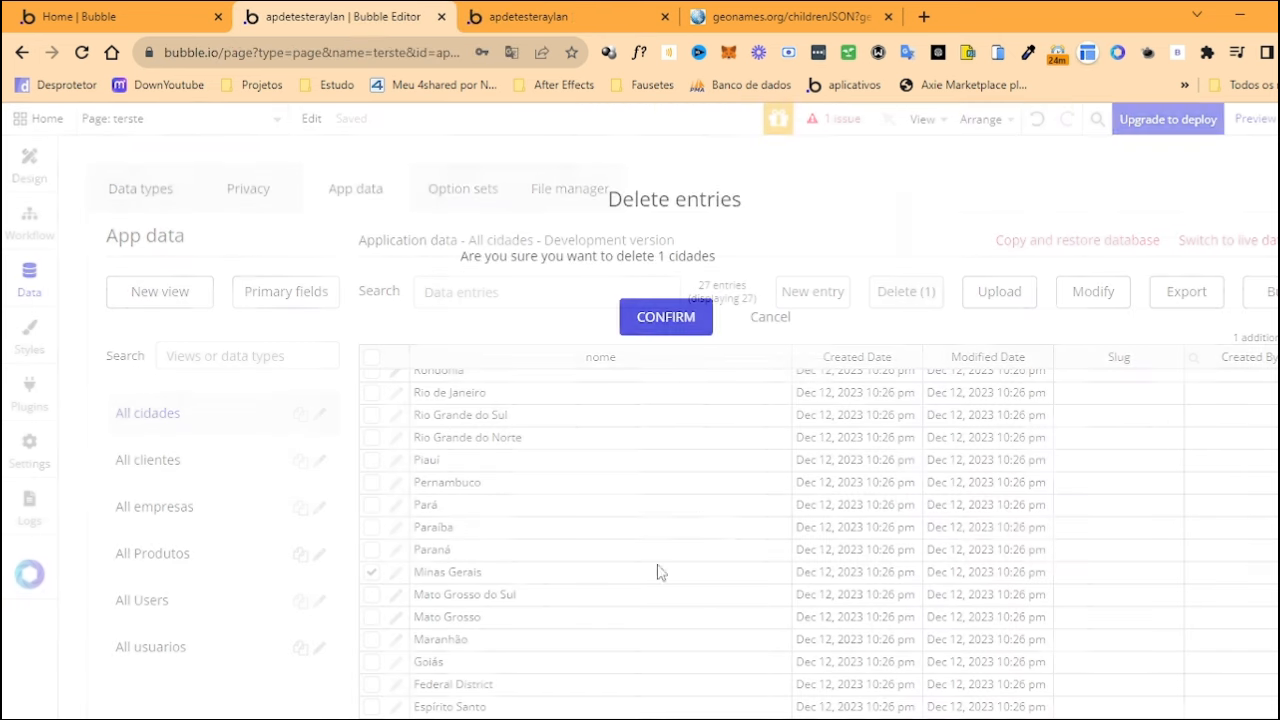
pyautogui.click(655, 318)
# Look through the preview's Banco de dados da aplicação list for Minas Gerais and copy its name
pyautogui.click(528, 16)
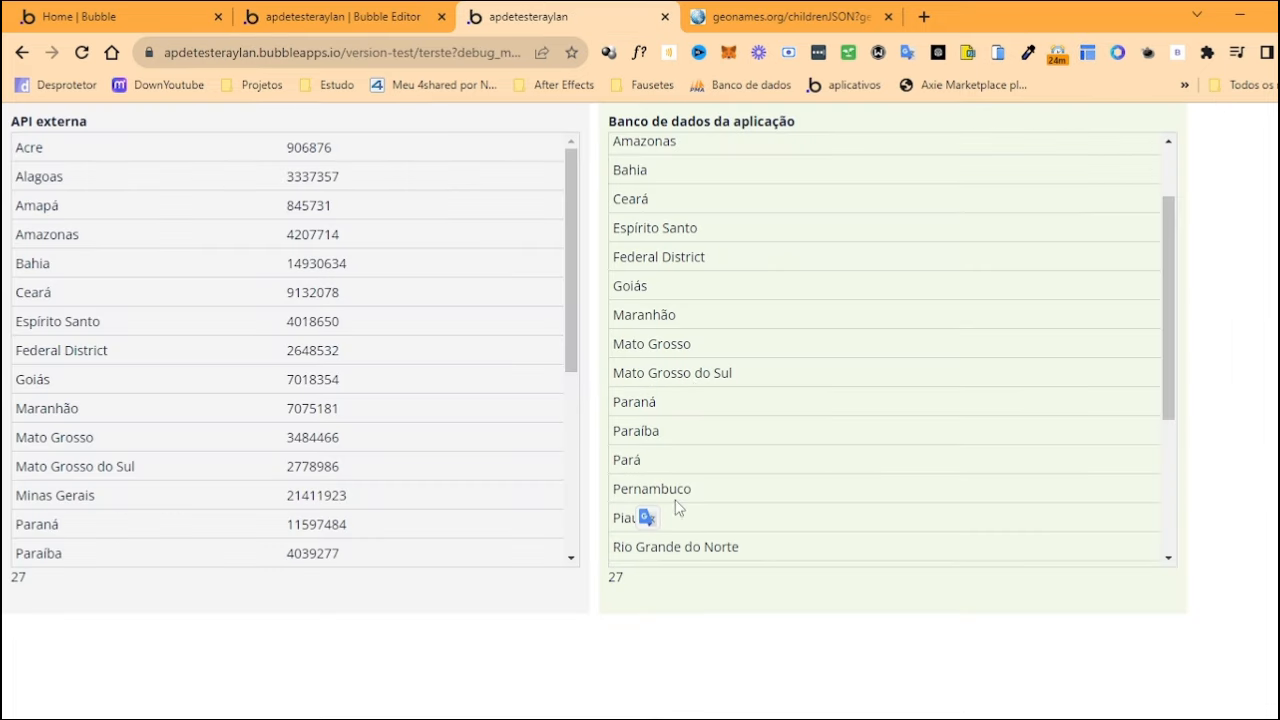
pyautogui.scroll(-3, 683, 516)
pyautogui.scroll(4, 681, 522)
pyautogui.scroll(-4, 681, 493)
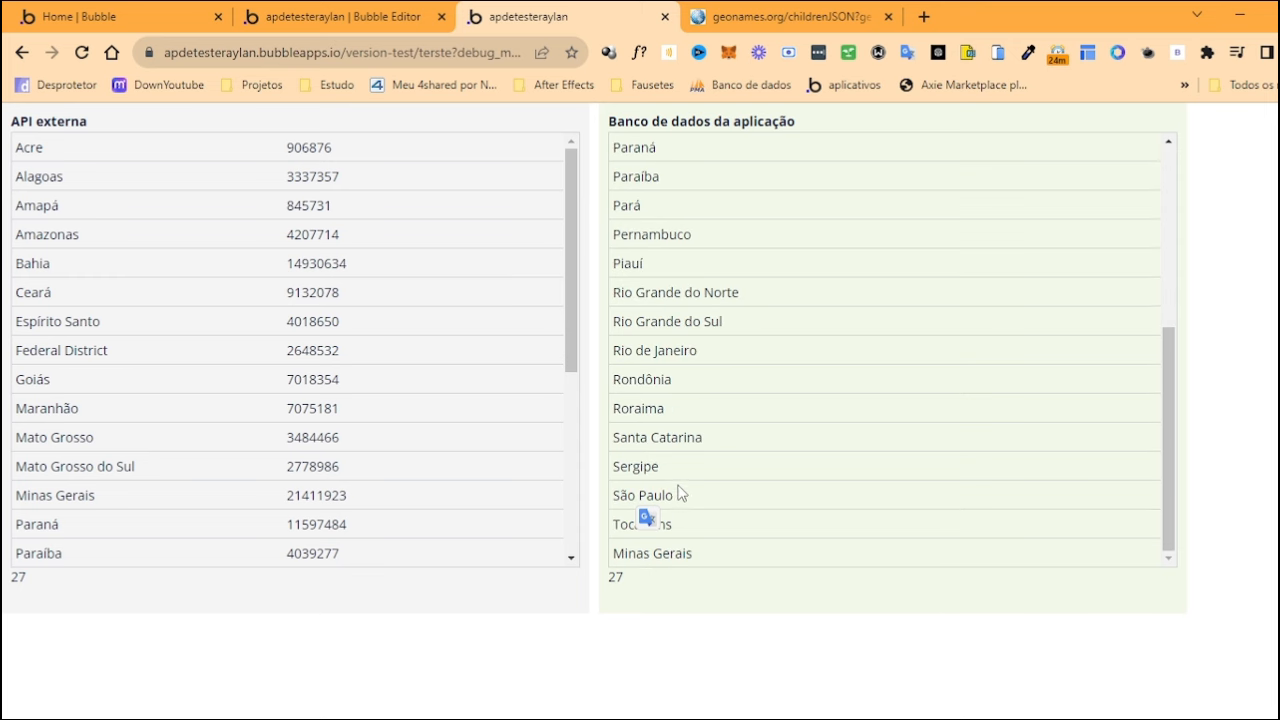
pyautogui.tripleClick(670, 558)
pyautogui.hotkey('ctrl', 'c')
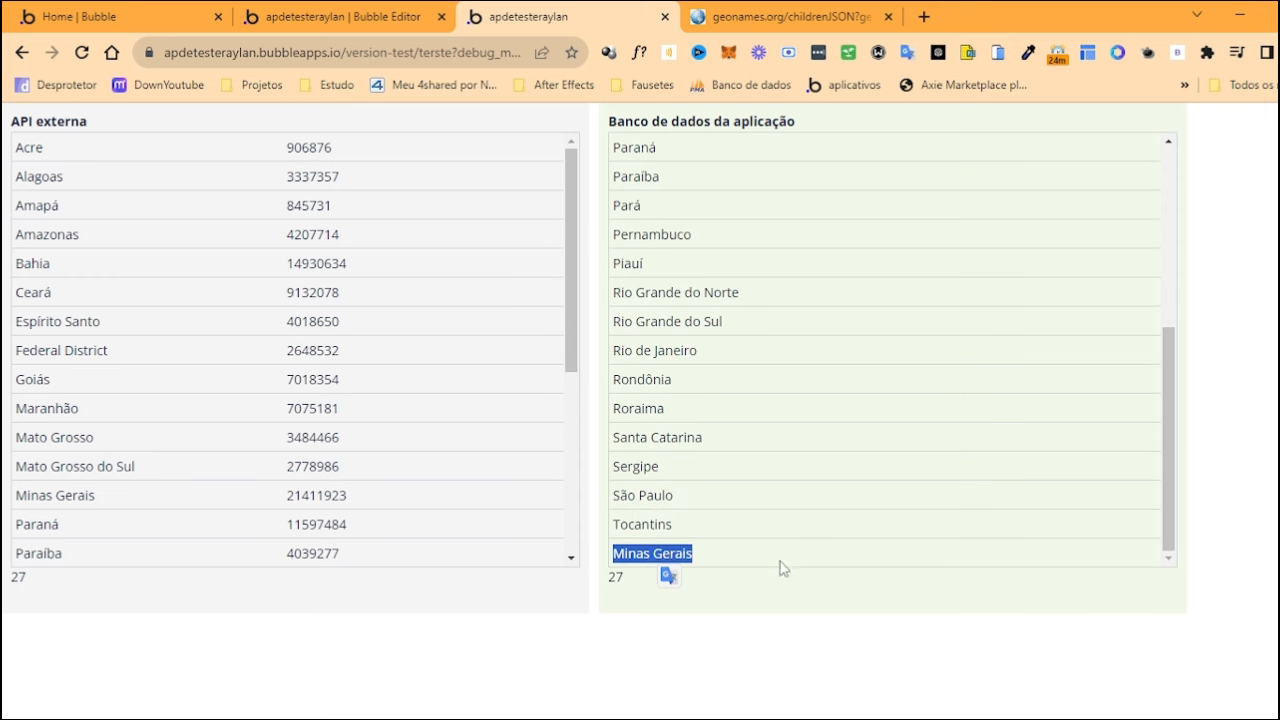
# Search the preview page for Minas Gerais and cycle through the matches to check for duplicates
pyautogui.click(823, 523)
pyautogui.hotkey('ctrl', 'd')
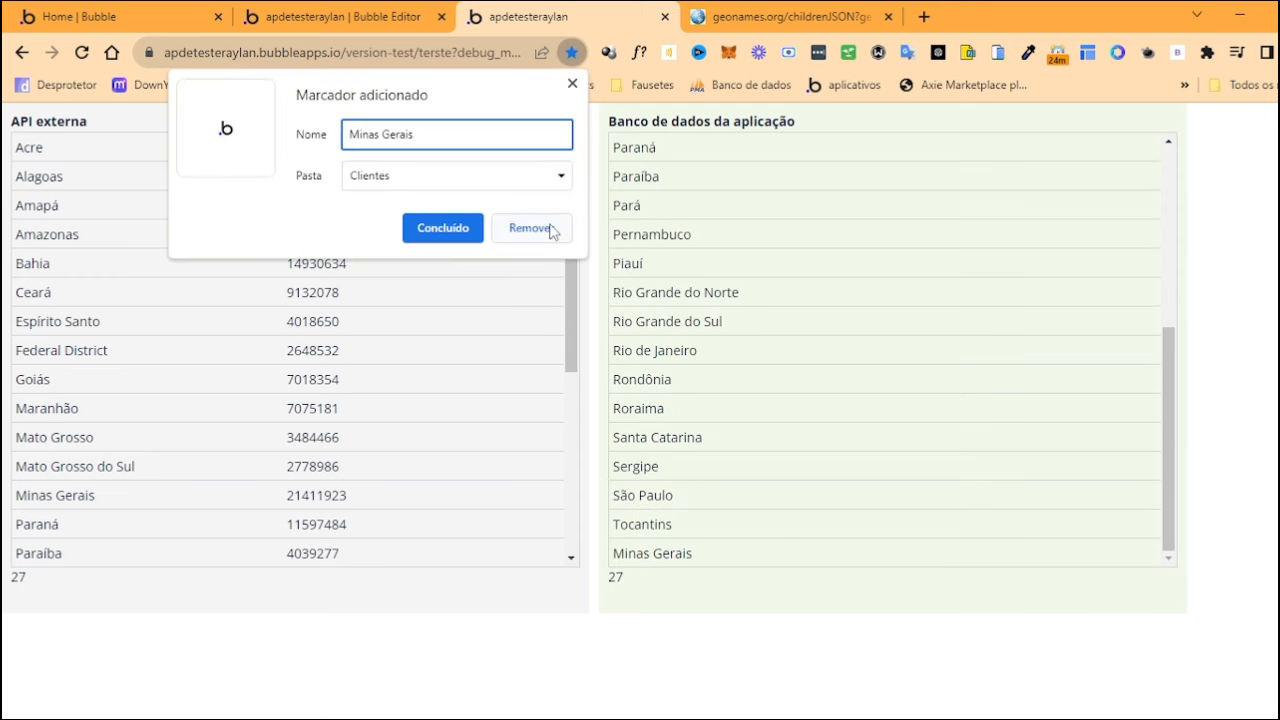
pyautogui.click(843, 429)
pyautogui.hotkey('ctrl', 'f')
pyautogui.hotkey('ctrl', 'v')
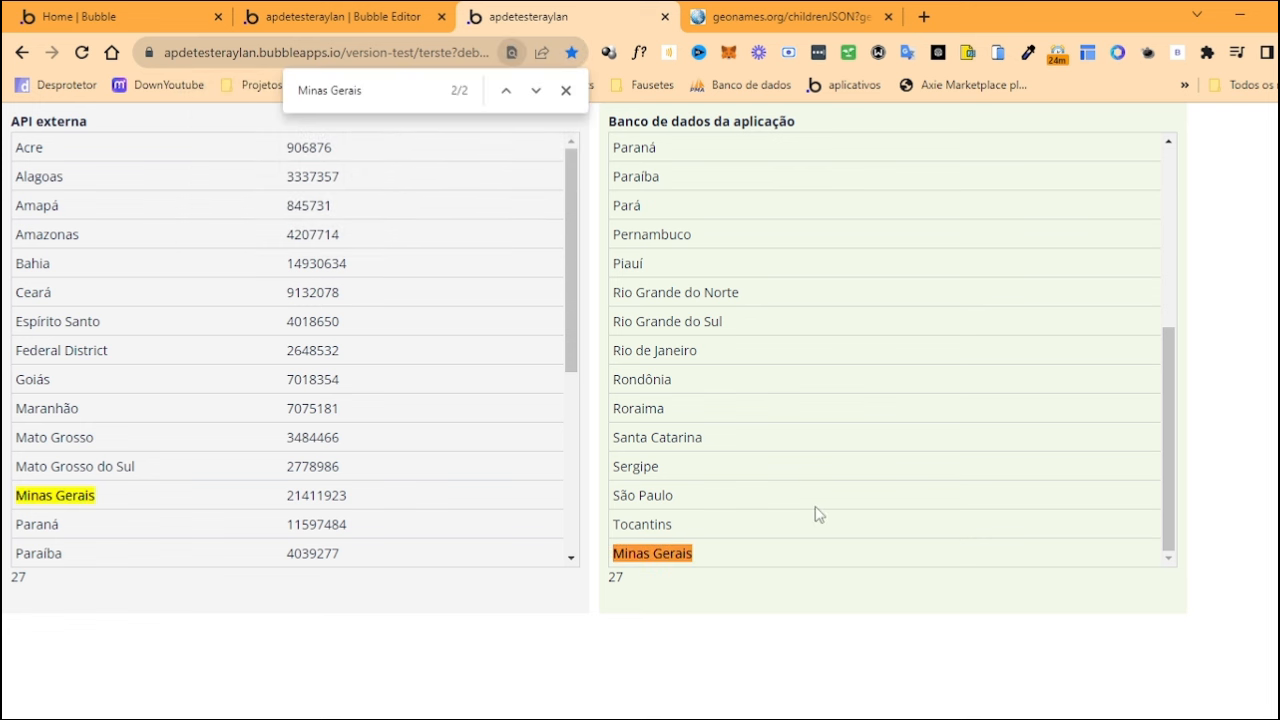
pyautogui.press('Return')
pyautogui.press('Return')
pyautogui.press('Return')
pyautogui.press('Return')
pyautogui.press('Return')
pyautogui.scroll(3, 746, 531)
# Delete Rondônia and the entries from Bahia through Pernambuco in All cidades, reviewing the recurring event's Only when condition before deleting
pyautogui.click(330, 14)
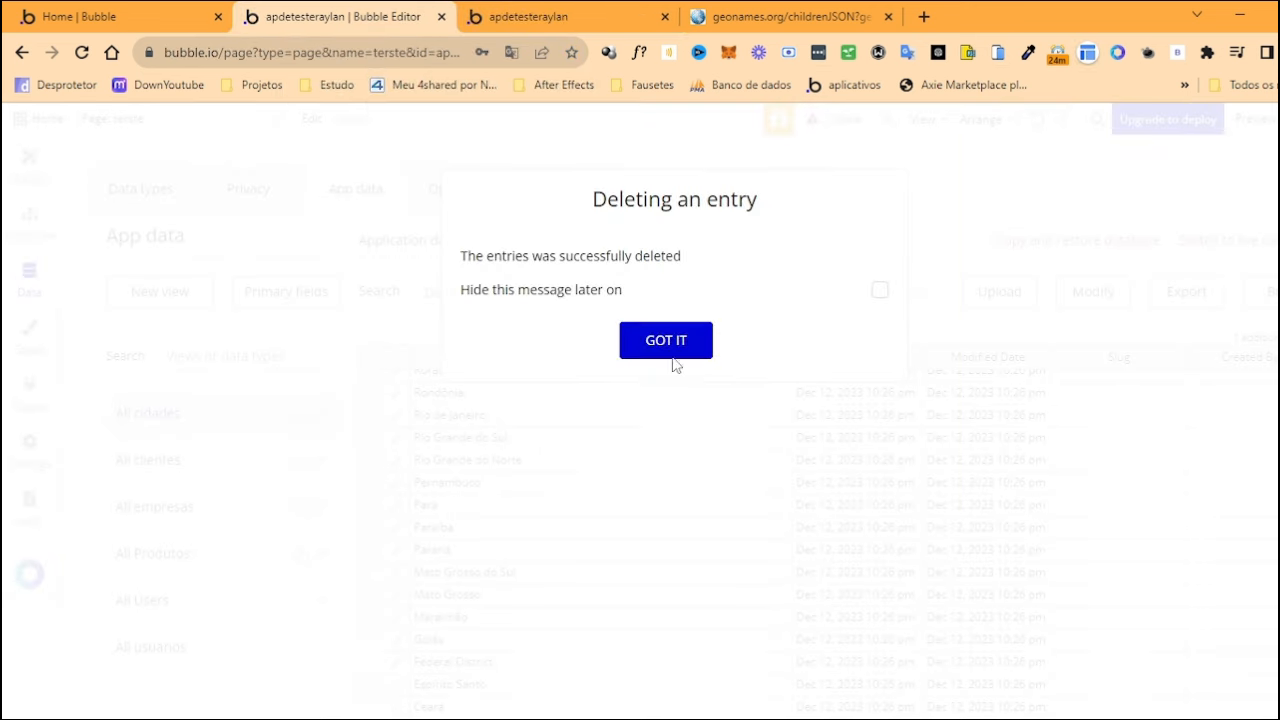
pyautogui.click(677, 346)
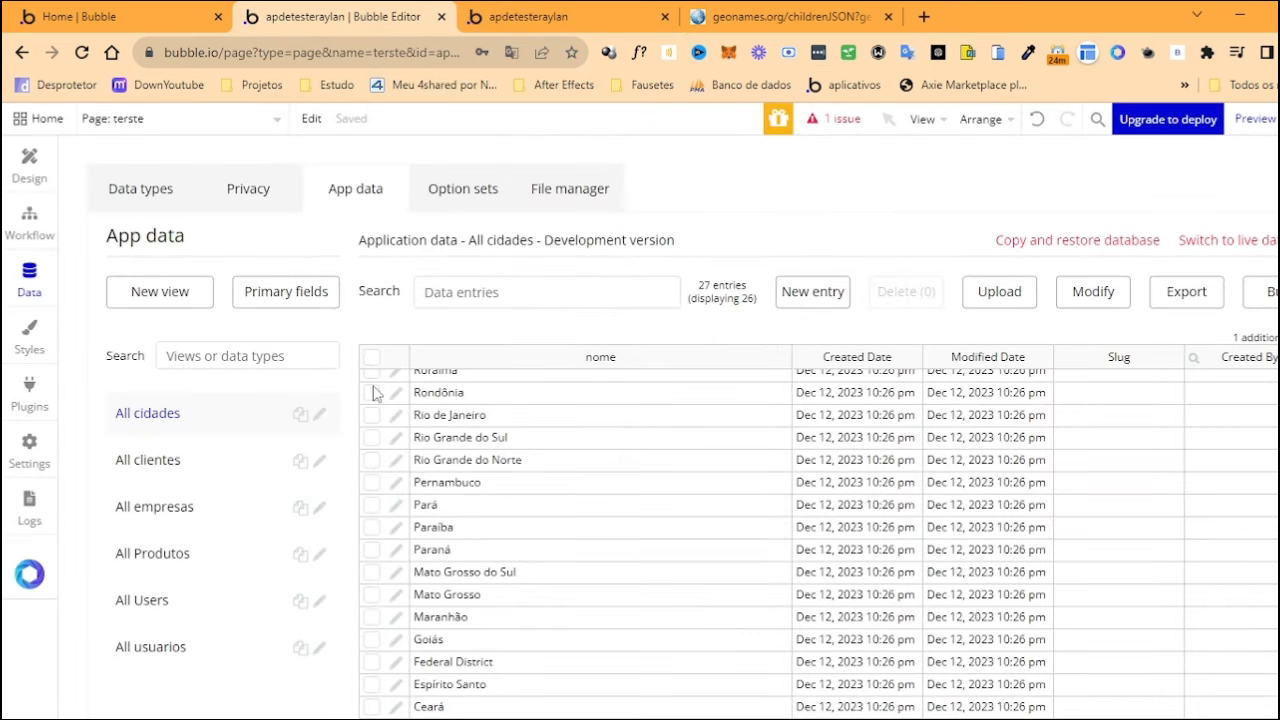
pyautogui.click(371, 706)
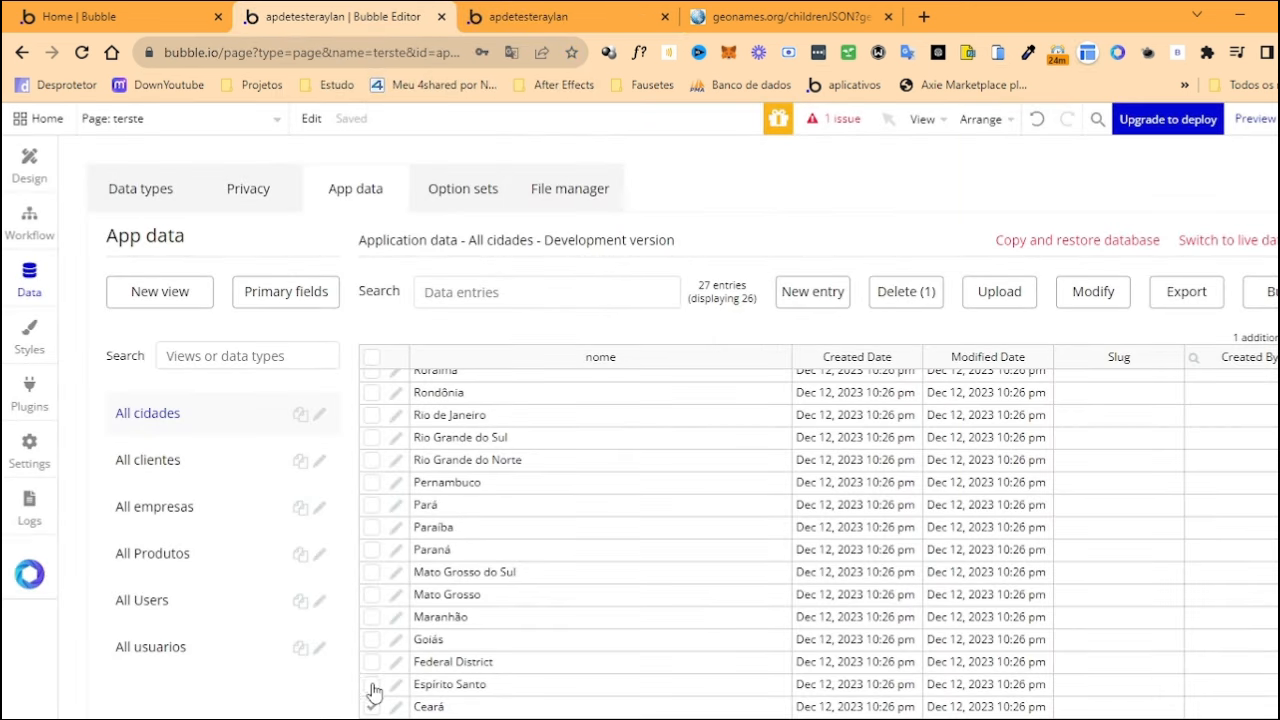
pyautogui.click(371, 684)
pyautogui.click(371, 661)
pyautogui.click(371, 639)
pyautogui.click(372, 616)
pyautogui.click(371, 594)
pyautogui.click(371, 571)
pyautogui.click(371, 549)
pyautogui.click(371, 527)
pyautogui.click(371, 504)
pyautogui.click(371, 482)
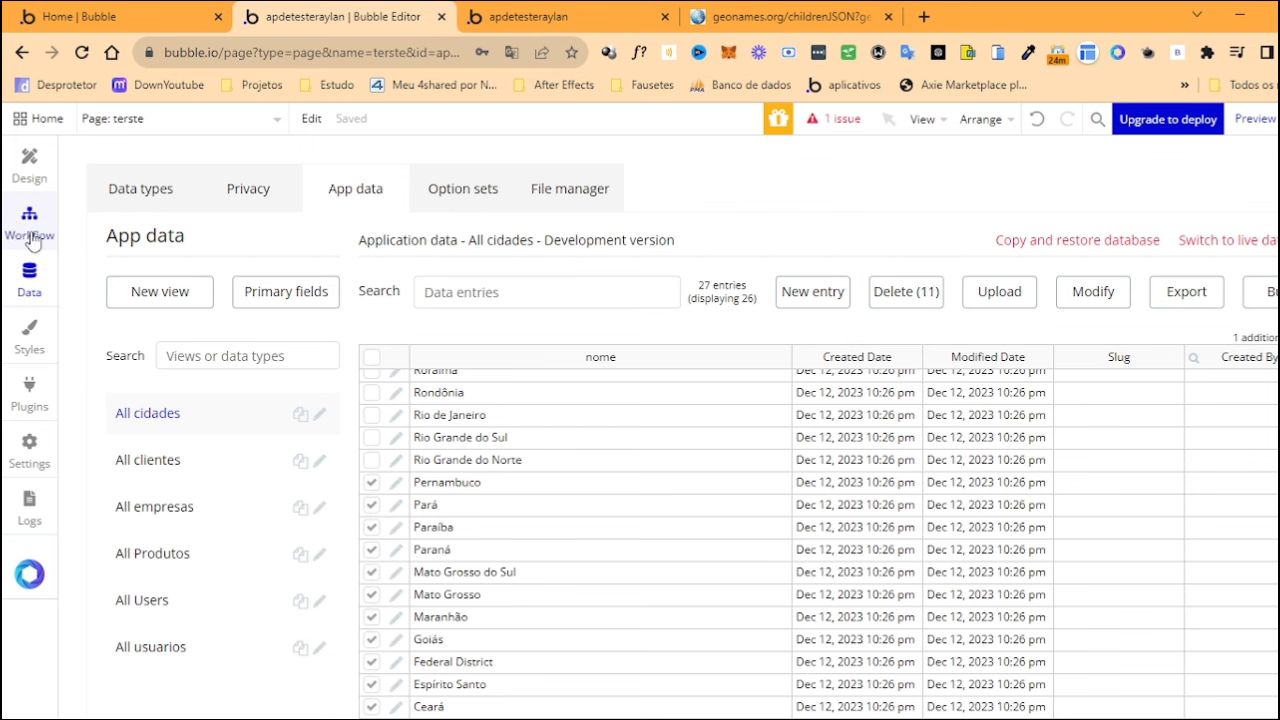
pyautogui.click(29, 222)
pyautogui.click(164, 257)
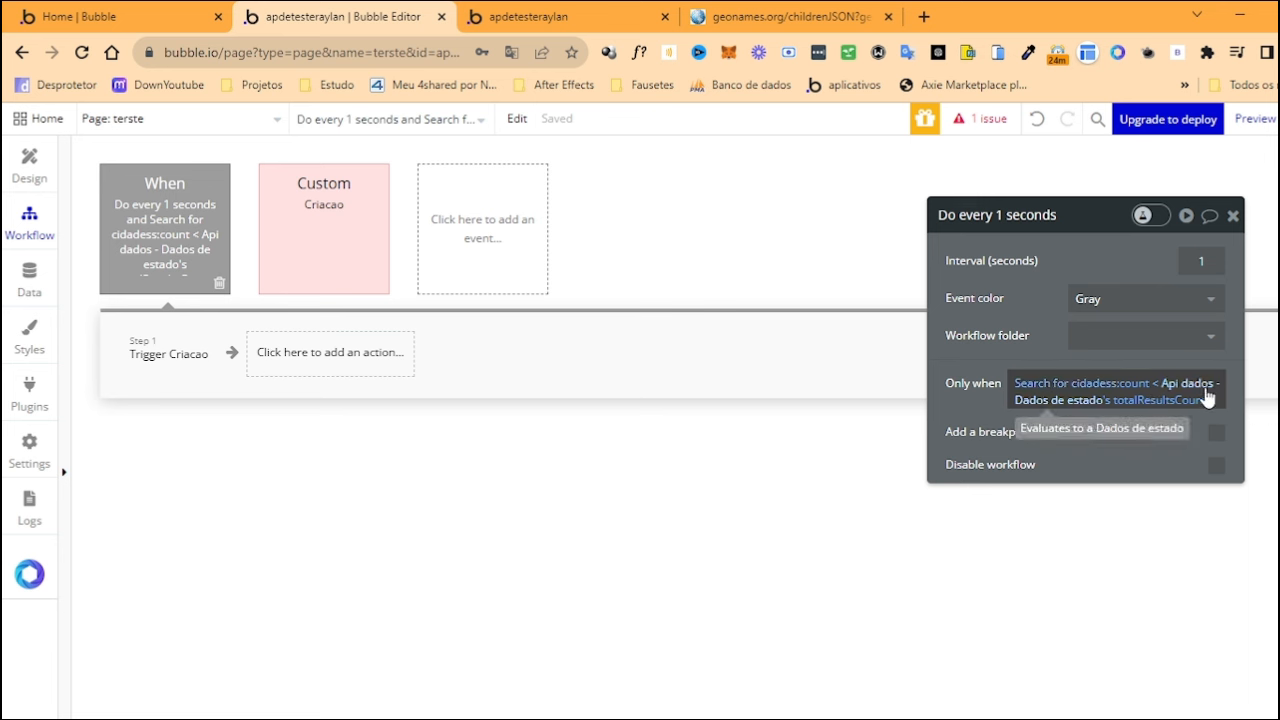
pyautogui.click(30, 284)
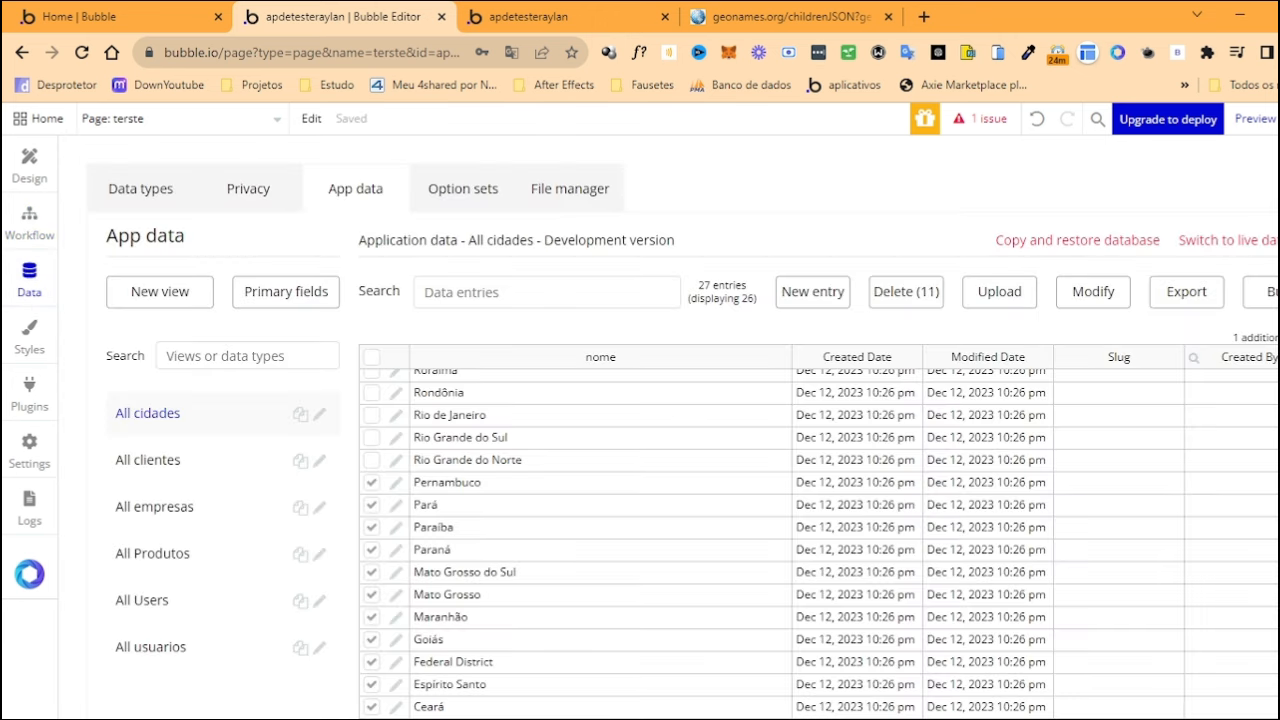
pyautogui.click(371, 392)
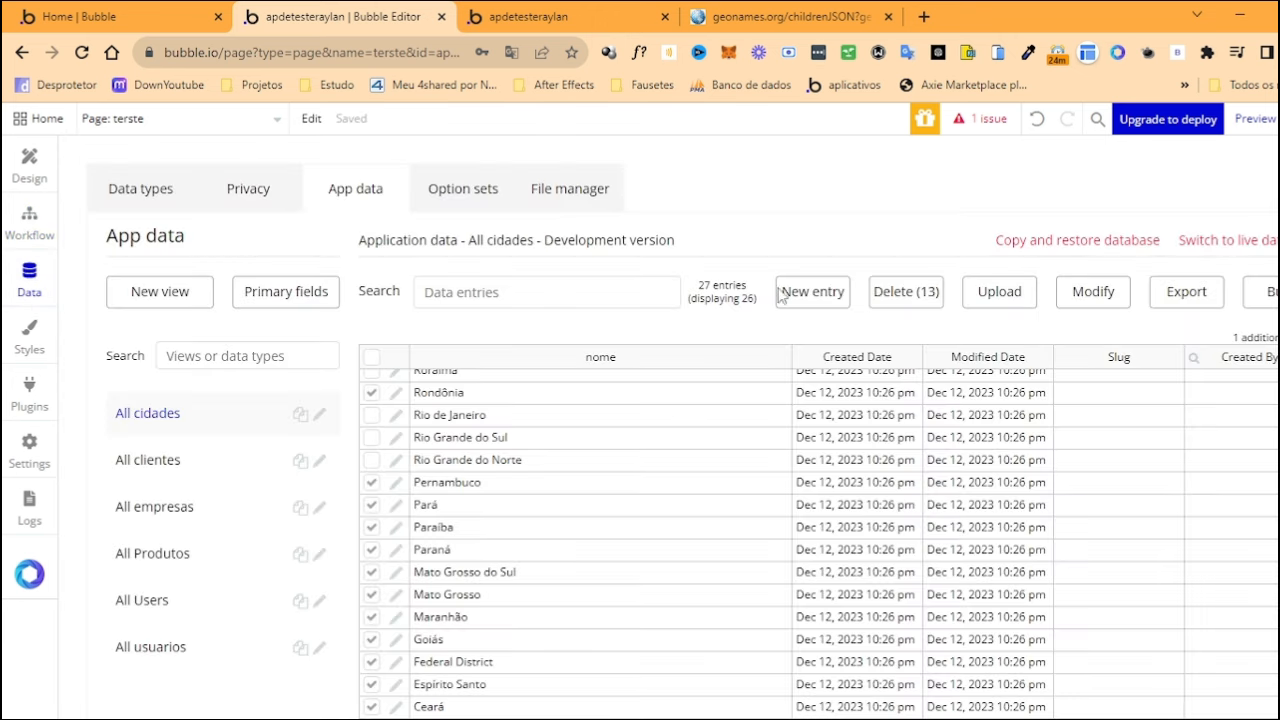
pyautogui.click(916, 305)
pyautogui.click(666, 314)
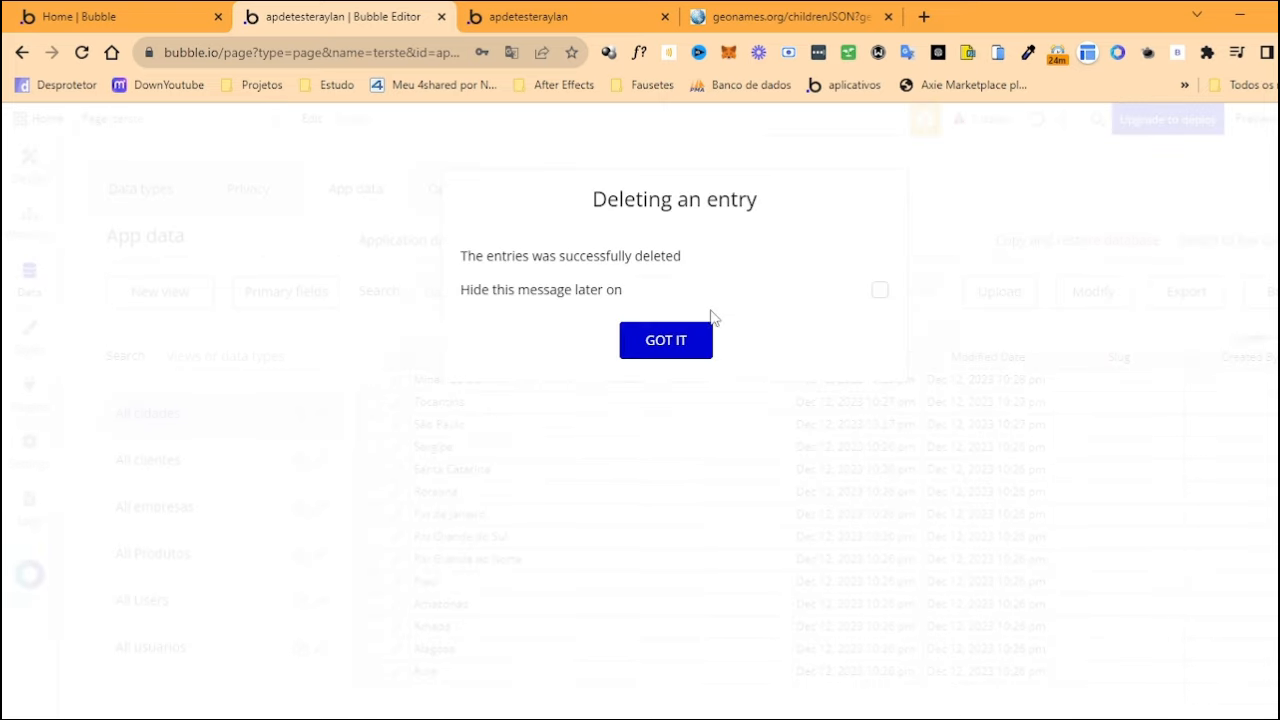
pyautogui.click(686, 340)
# Watch the preview's Banco de dados da aplicação list refill, reloading the page and comparing its count with API externa
pyautogui.click(540, 16)
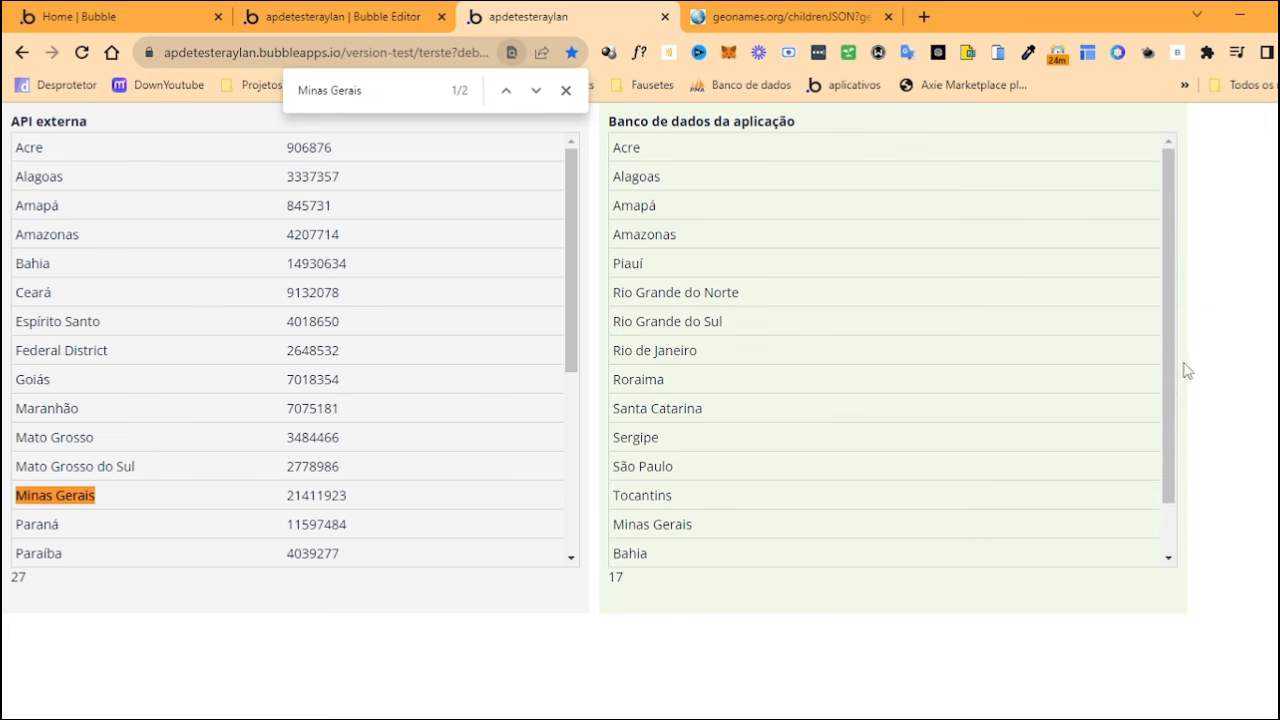
pyautogui.scroll(-1, 1168, 370)
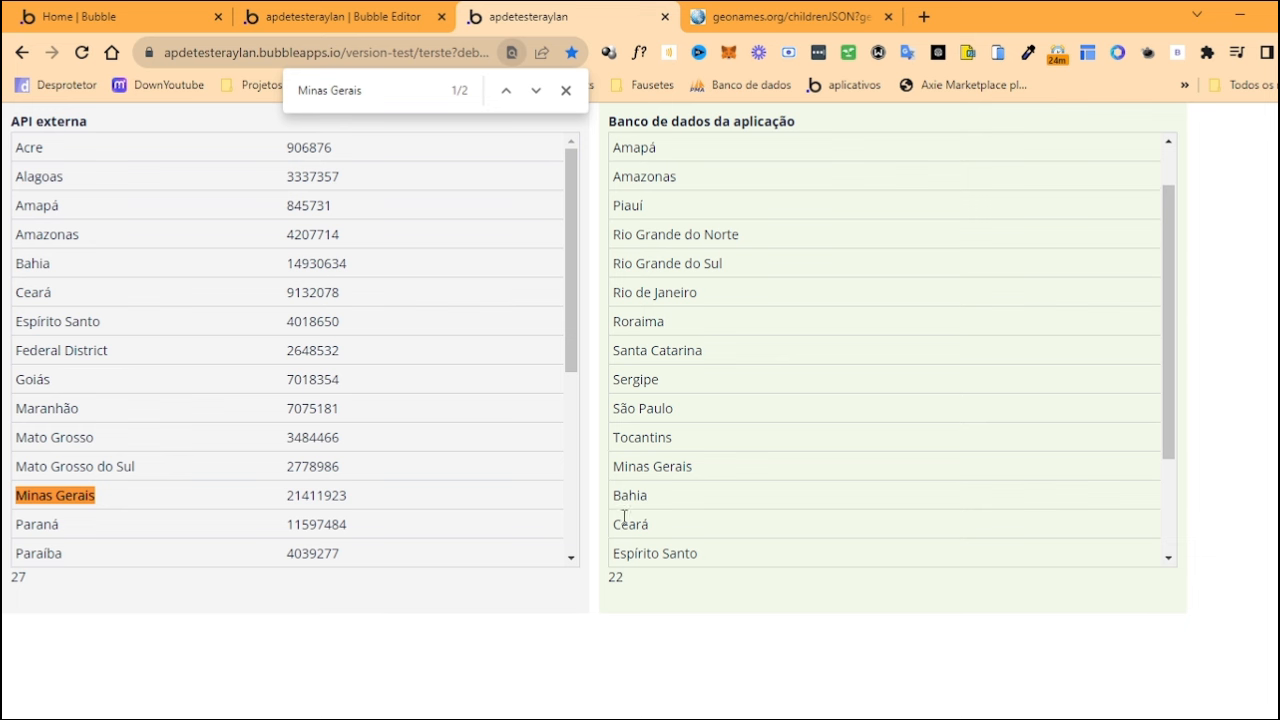
pyautogui.click(82, 53)
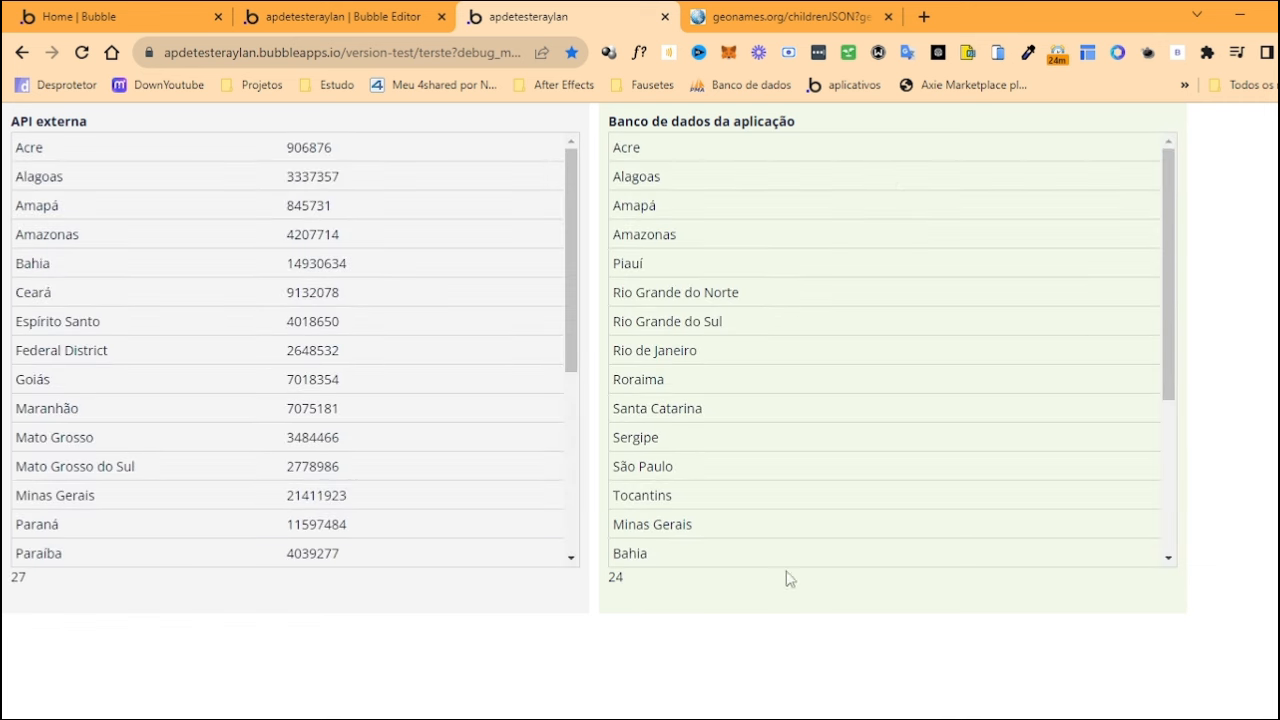
pyautogui.moveTo(1170, 307); pyautogui.dragTo(1170, 490)
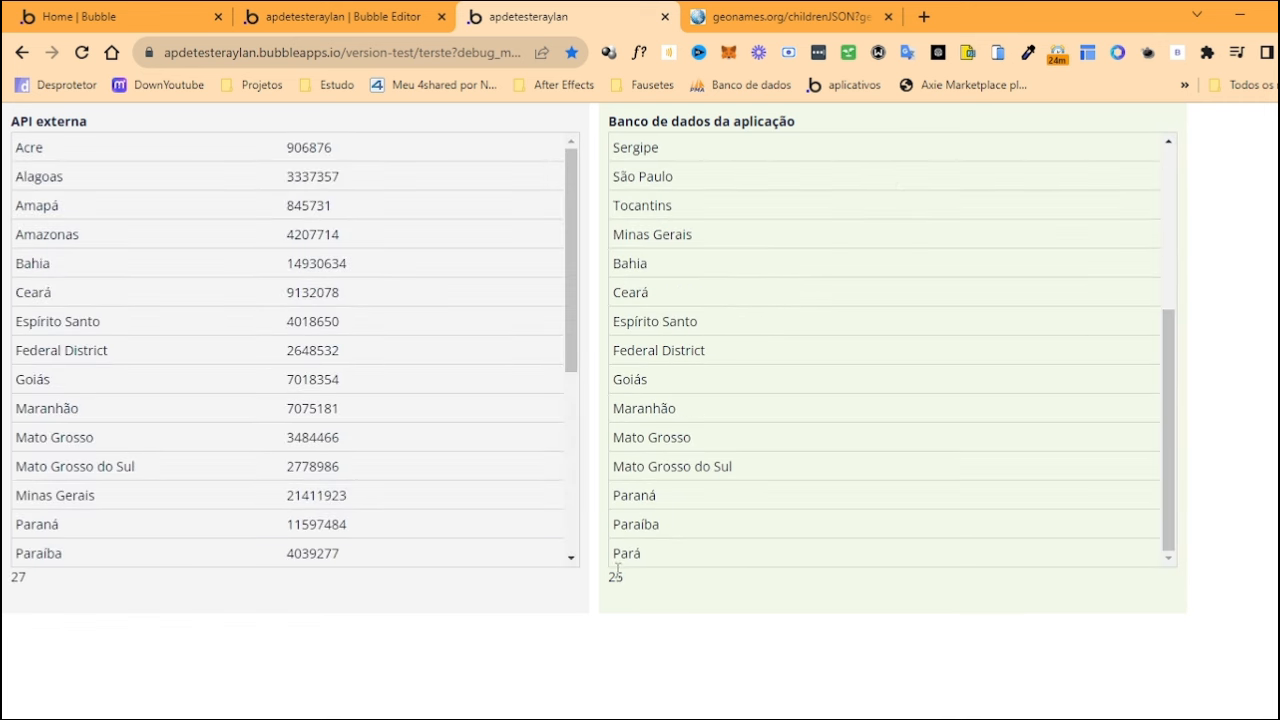
pyautogui.moveTo(1165, 383); pyautogui.dragTo(1186, 480)
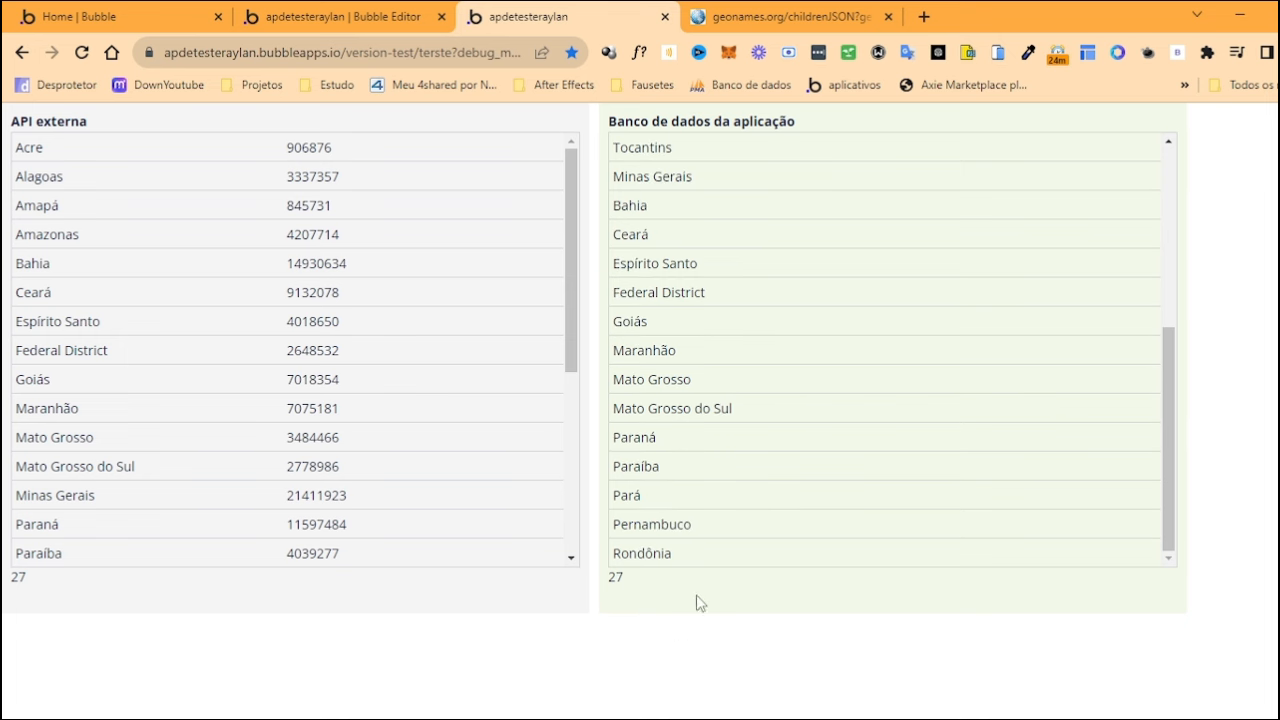
pyautogui.moveTo(580, 592); pyautogui.dragTo(620, 582)
# Return to the Bubble editor and check the recreated entries and their creation dates in the All cidades app data
pyautogui.click(312, 10)
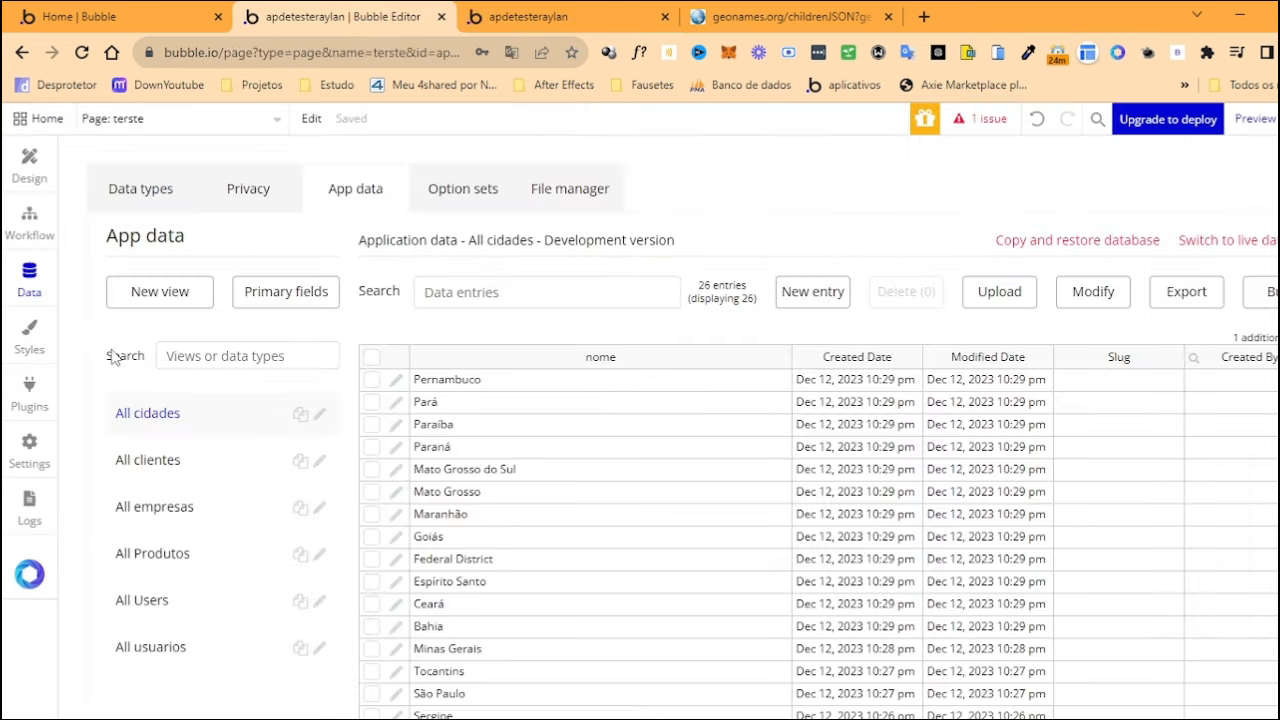
pyautogui.click(29, 222)
pyautogui.click(29, 168)
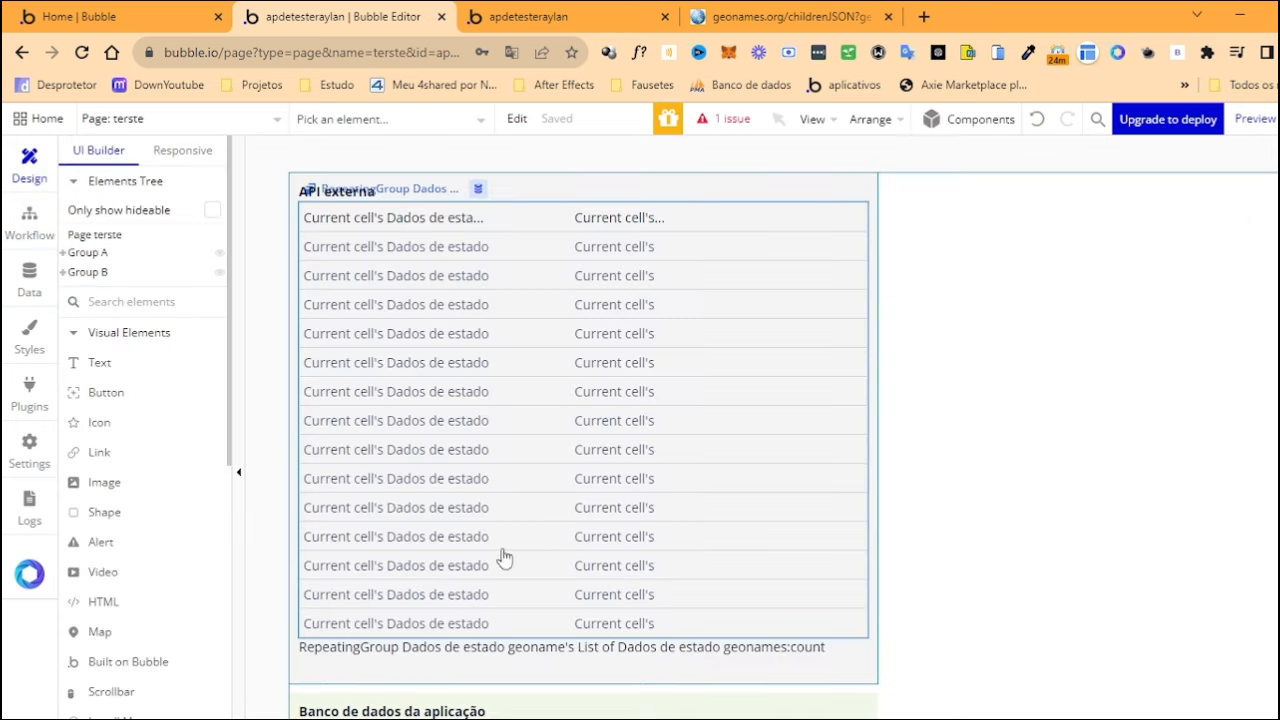
pyautogui.click(25, 285)
pyautogui.scroll(-5, 549, 636)
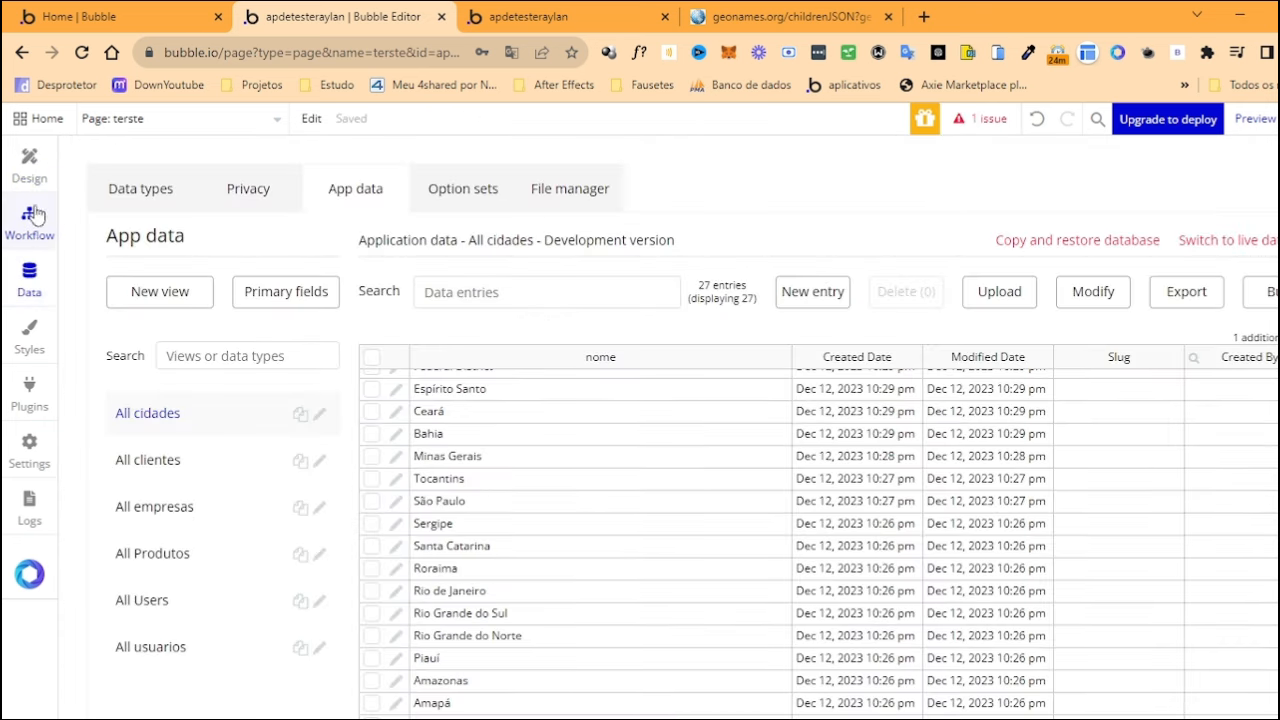
# Review the one-second recurring event's condition, its Trigger Criacao action, and the Criacao event's parameter and Create a new cidades action
pyautogui.click(29, 220)
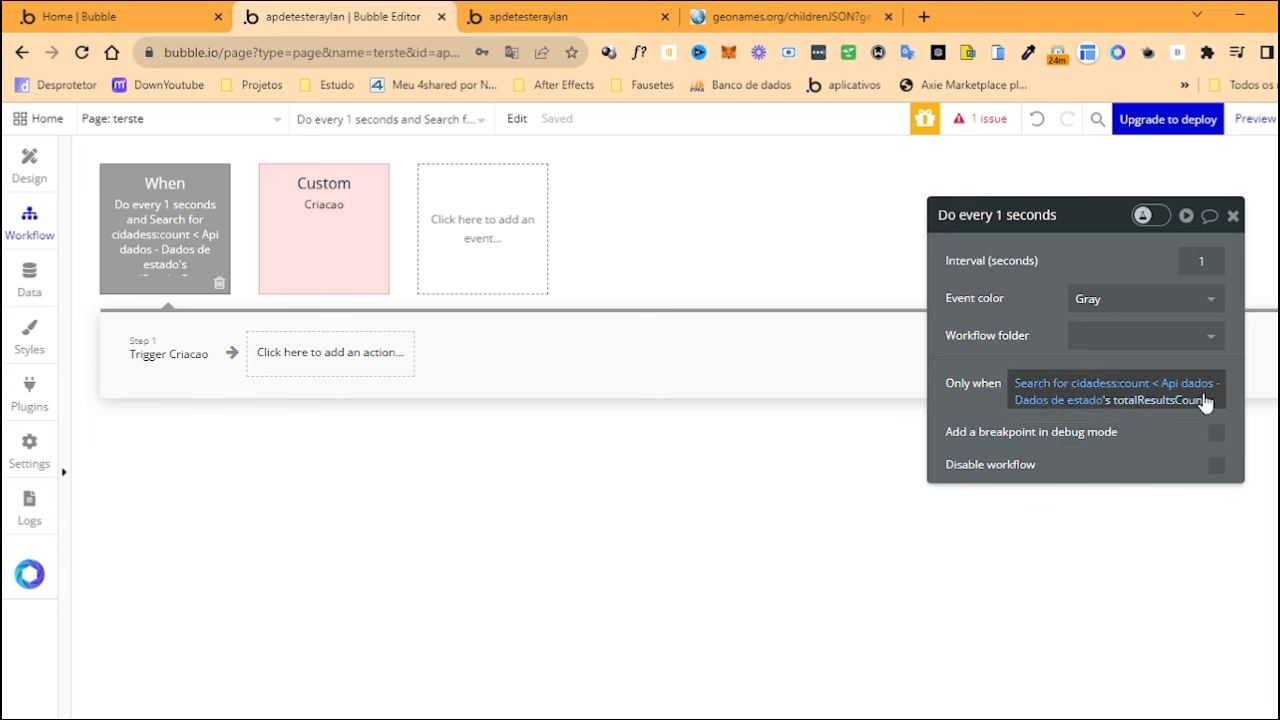
pyautogui.click(170, 360)
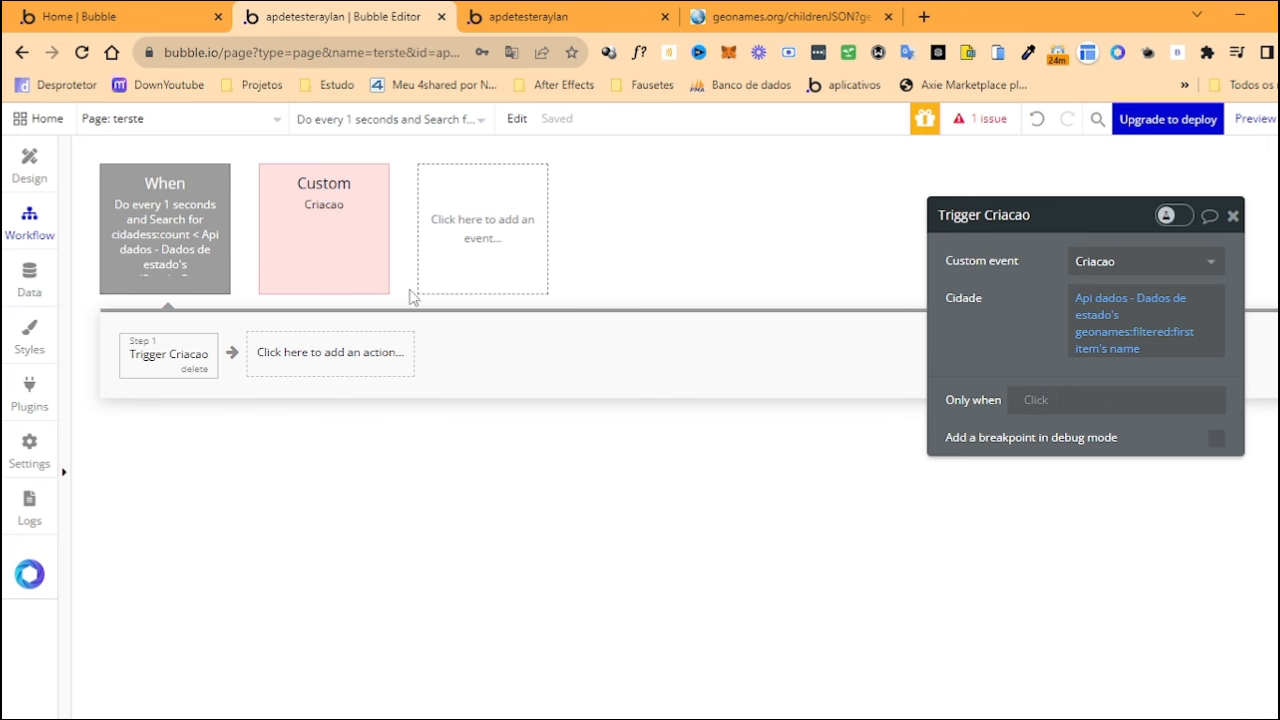
pyautogui.click(314, 209)
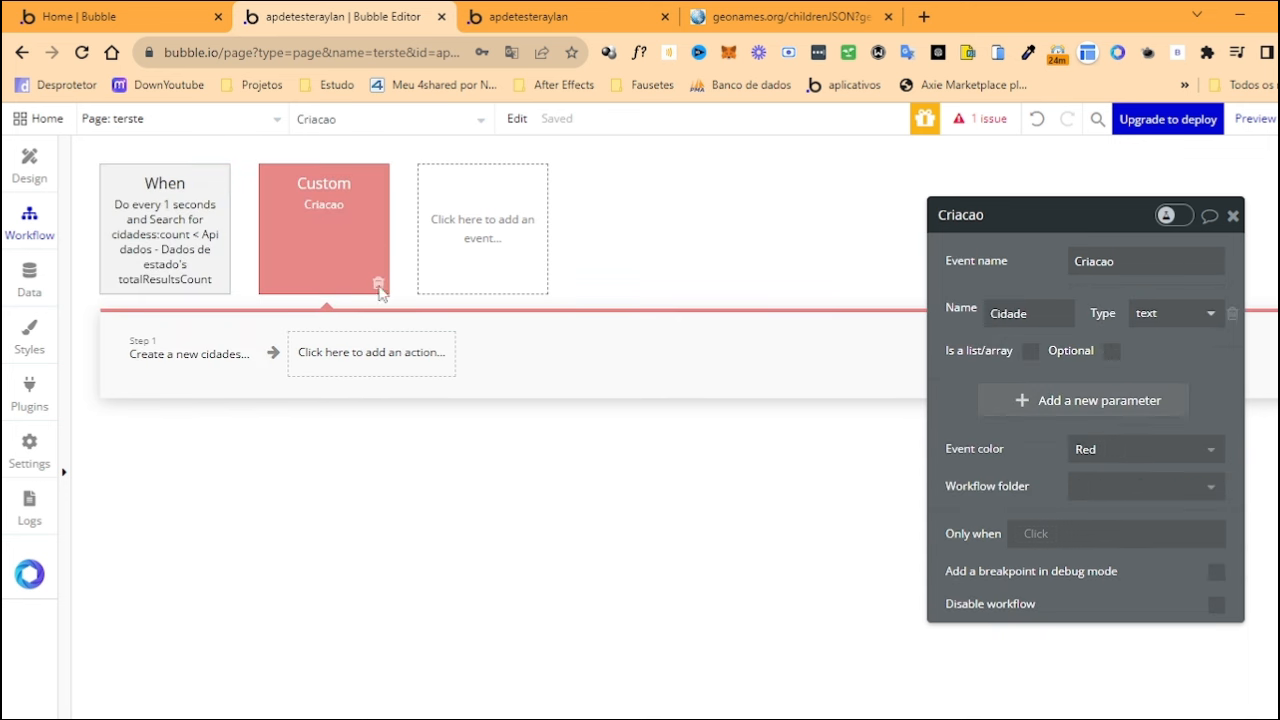
pyautogui.click(185, 364)
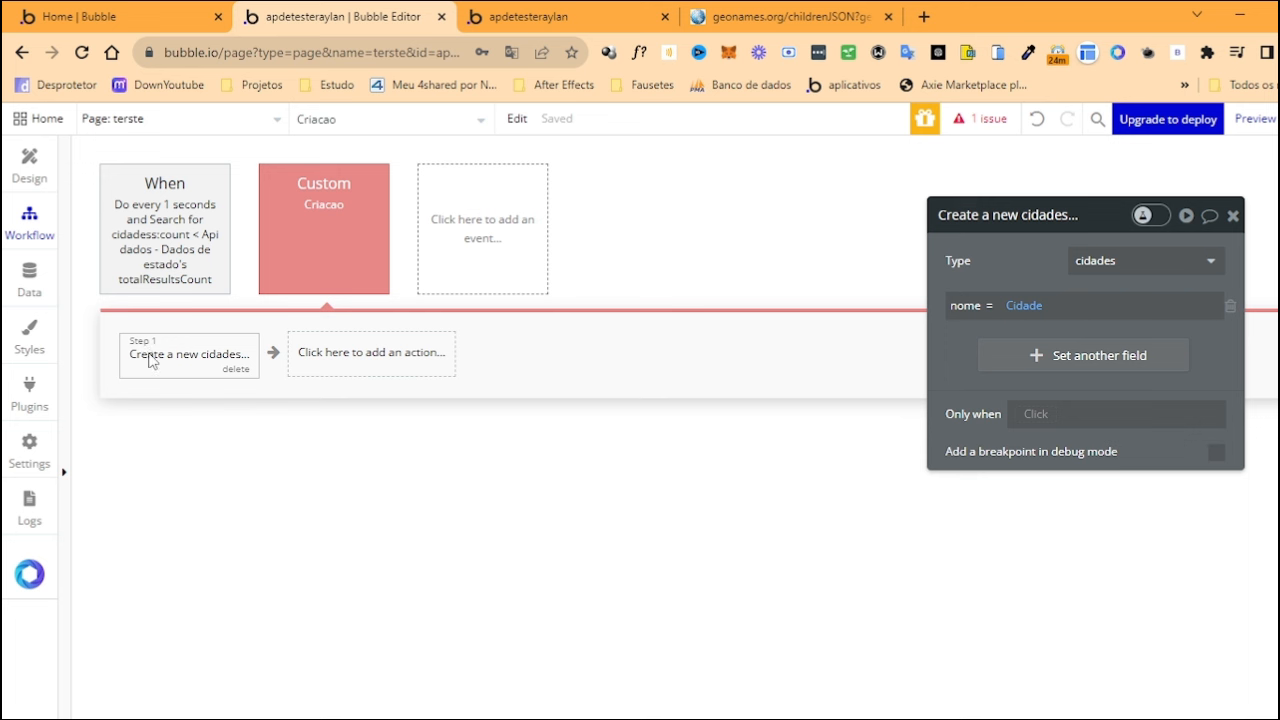
pyautogui.click(325, 209)
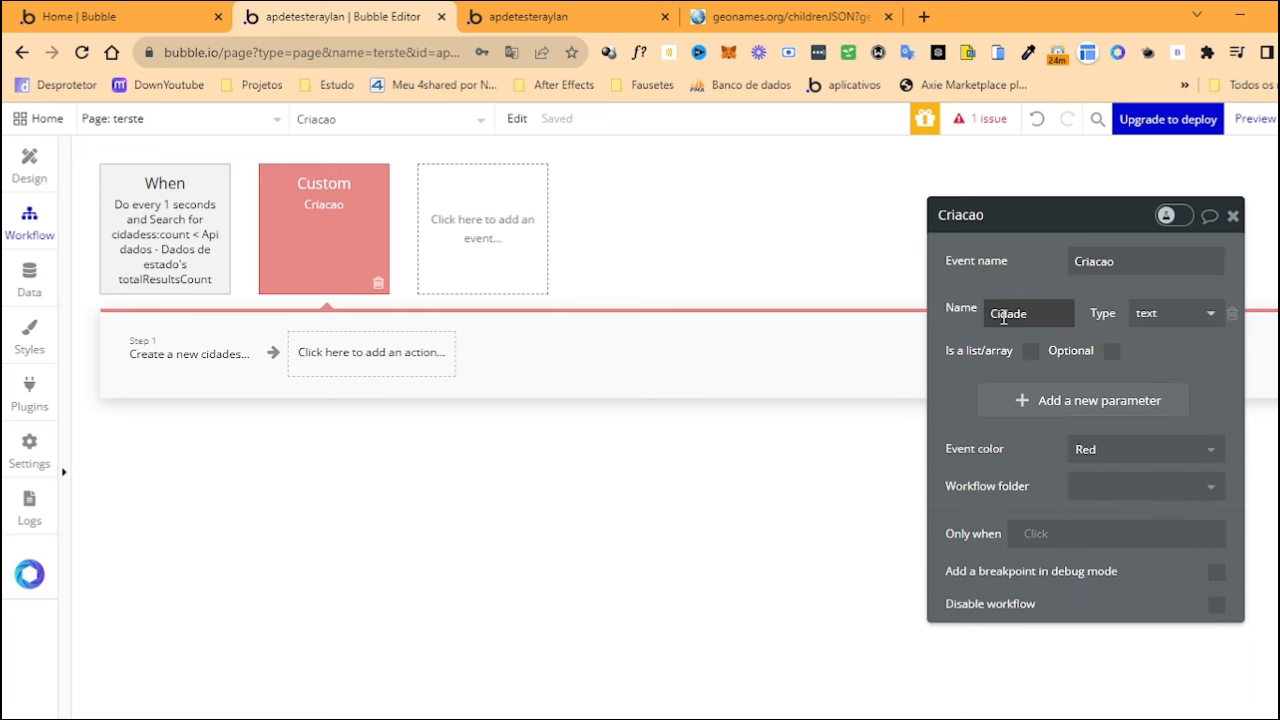
pyautogui.click(165, 252)
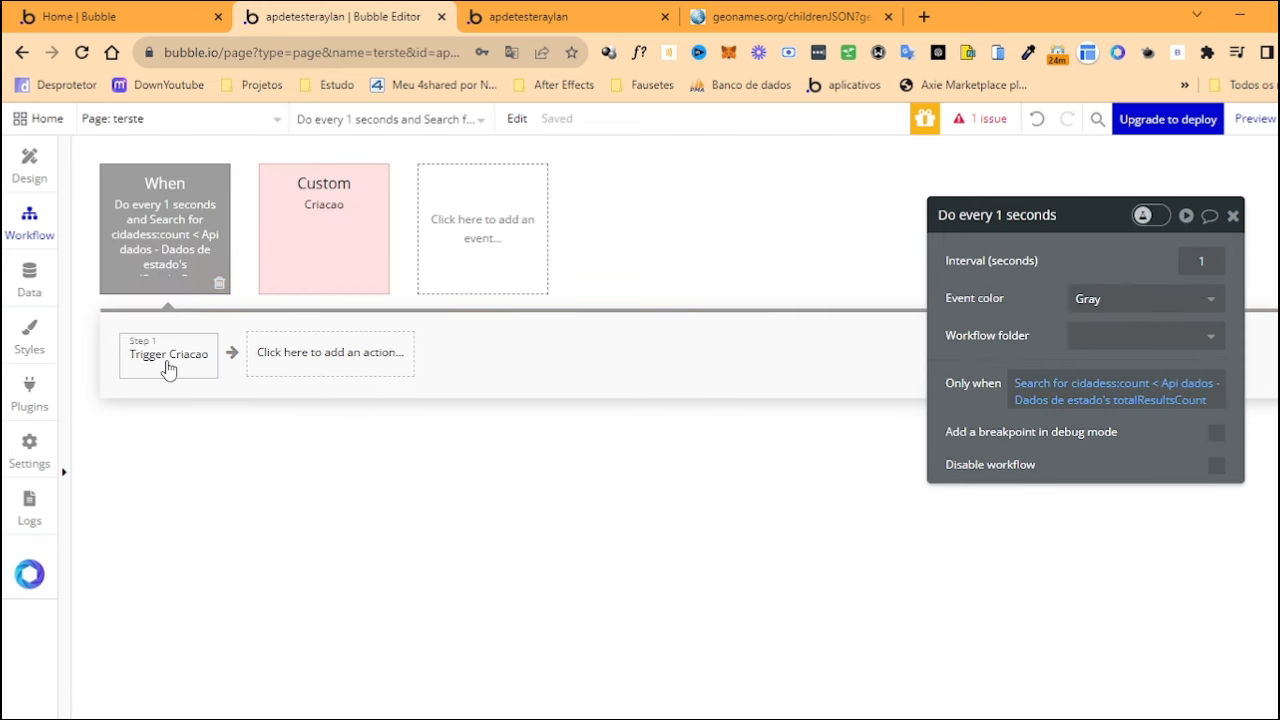
# Examine the Cidade expression in the Trigger Criacao action, including its API source and the filter on the geonames list
pyautogui.click(168, 362)
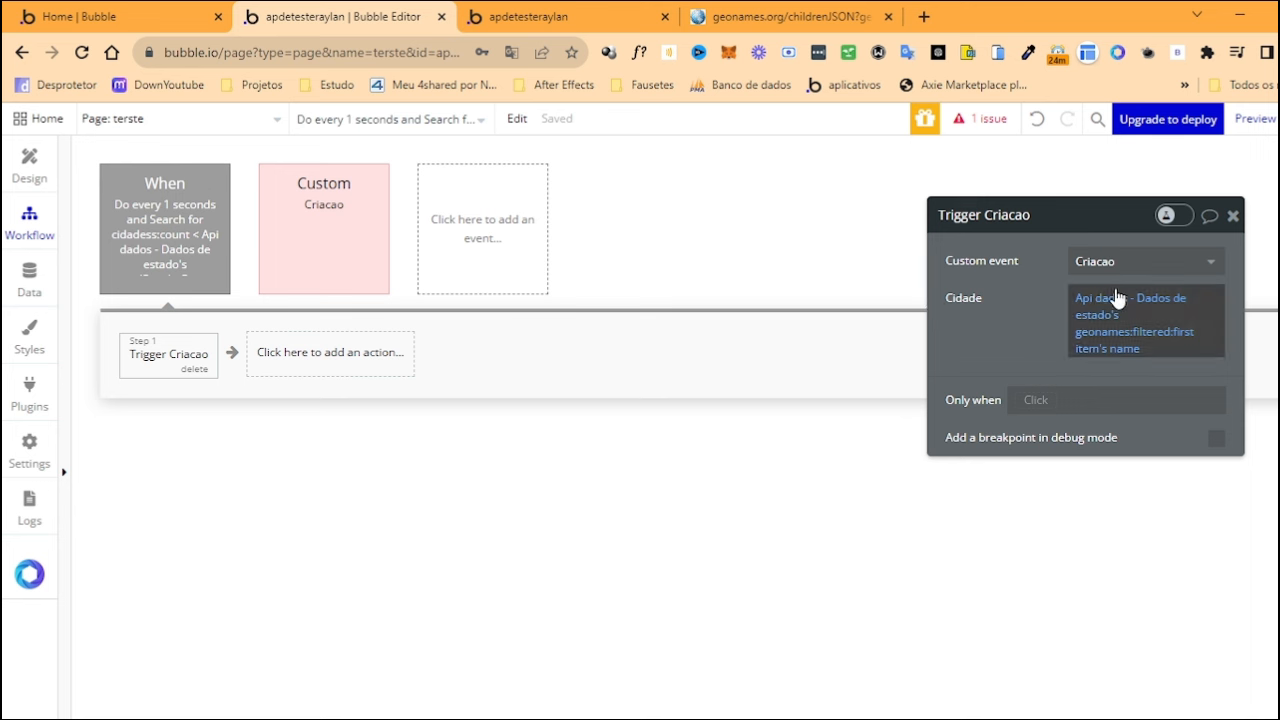
pyautogui.moveTo(1020, 228); pyautogui.dragTo(286, 230)
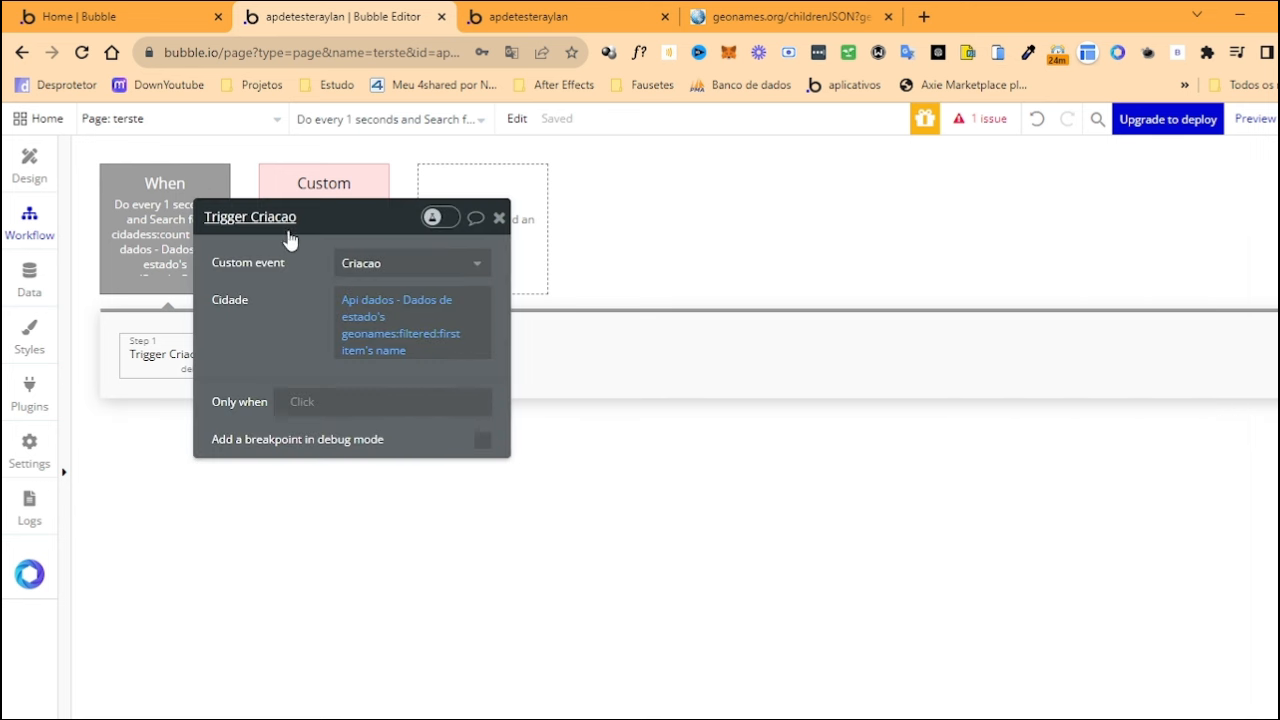
pyautogui.click(355, 307)
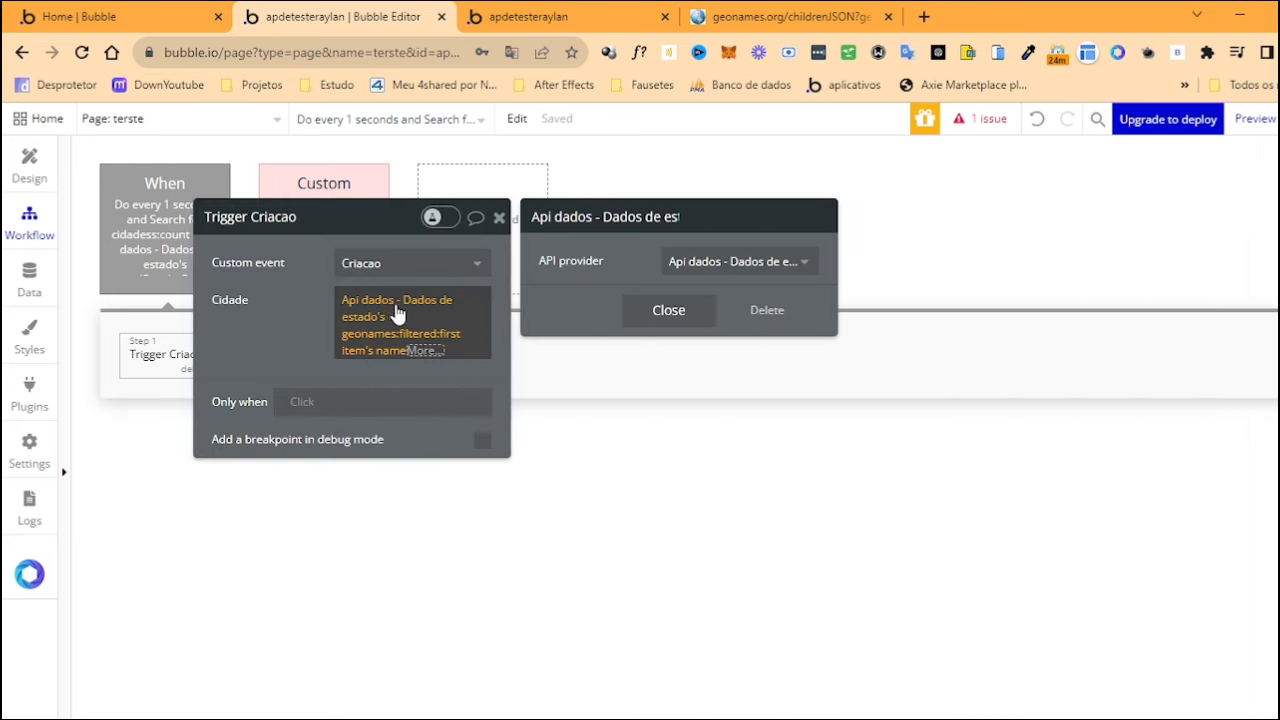
pyautogui.click(426, 337)
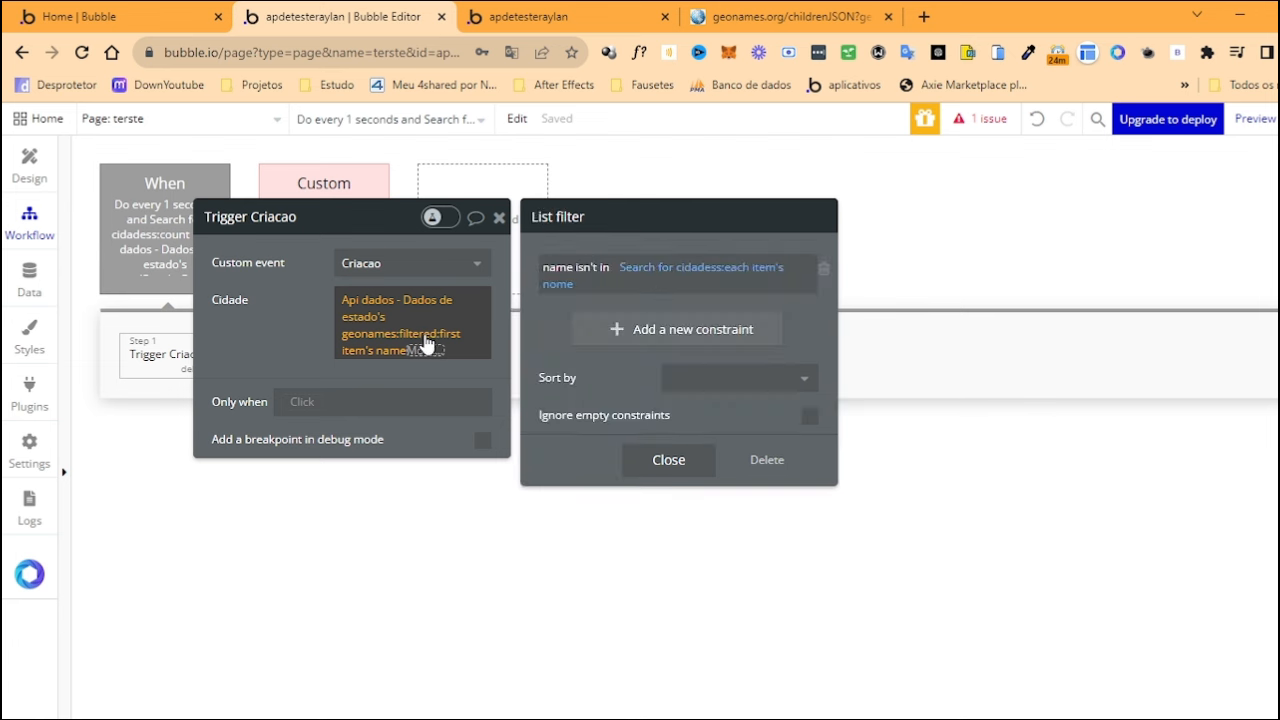
pyautogui.click(360, 304)
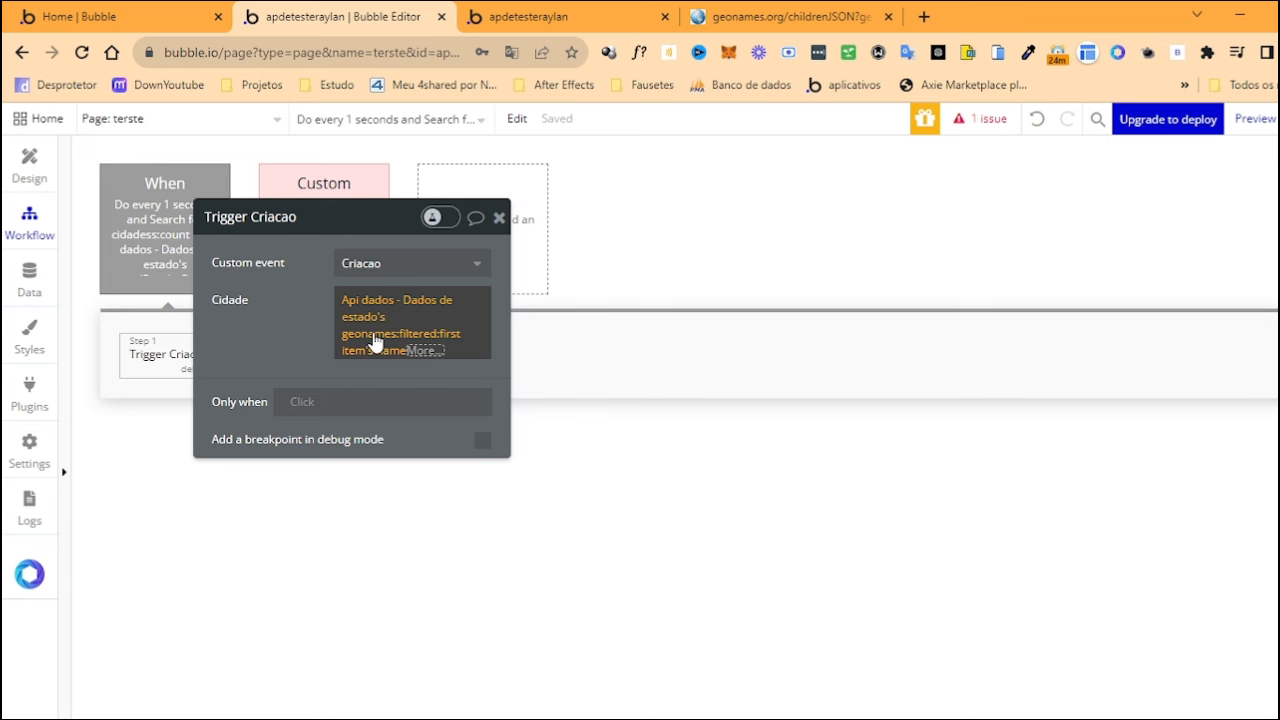
pyautogui.moveTo(346, 230); pyautogui.dragTo(636, 230)
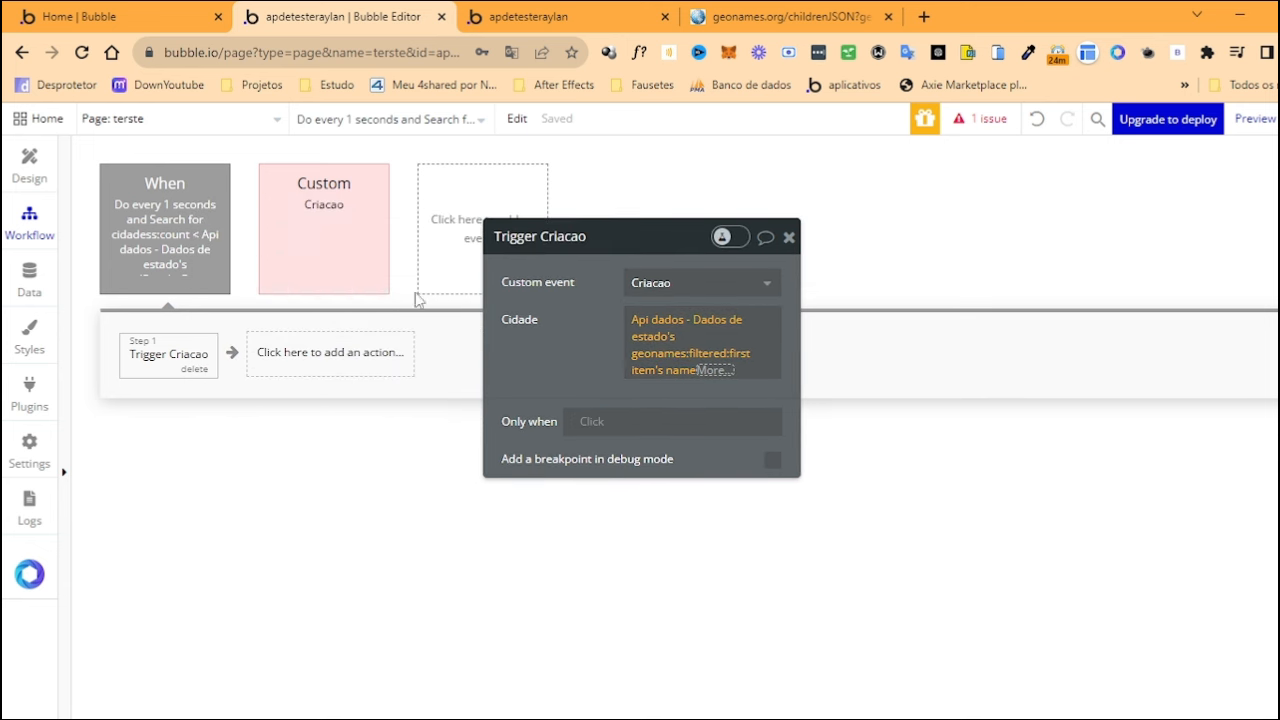
# Review the Criacao event's Cidade parameter and the nome field mapping in its Create a new cidades action
pyautogui.click(373, 259)
pyautogui.click(582, 343)
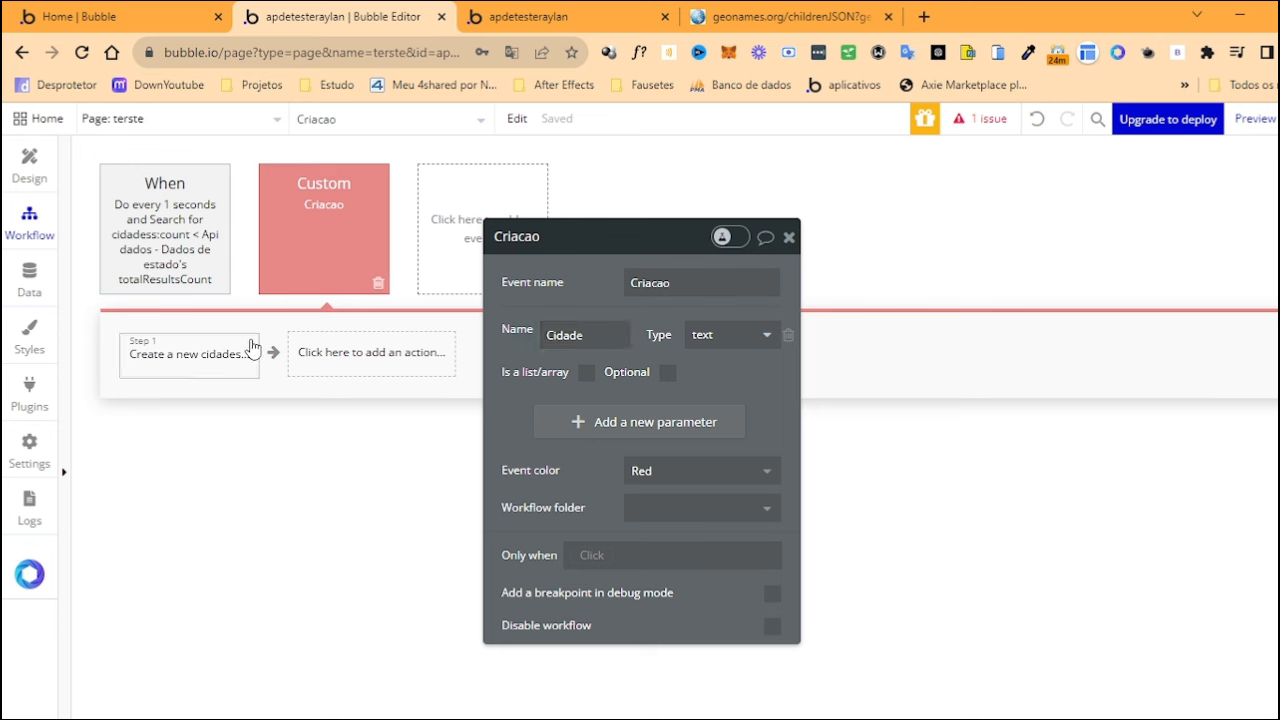
pyautogui.click(143, 360)
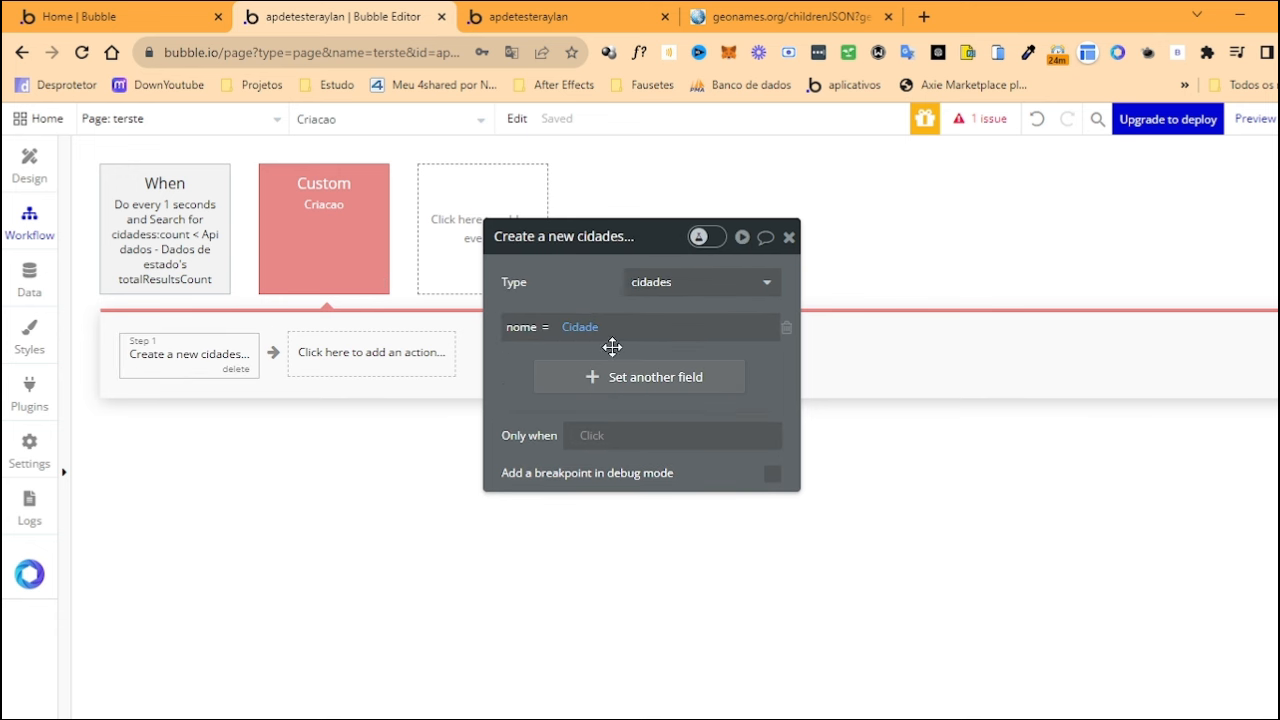
pyautogui.click(272, 275)
# Return to the Trigger Criacao action and inspect the cidades search used in the geonames list filter's constraint
pyautogui.click(183, 262)
pyautogui.click(205, 362)
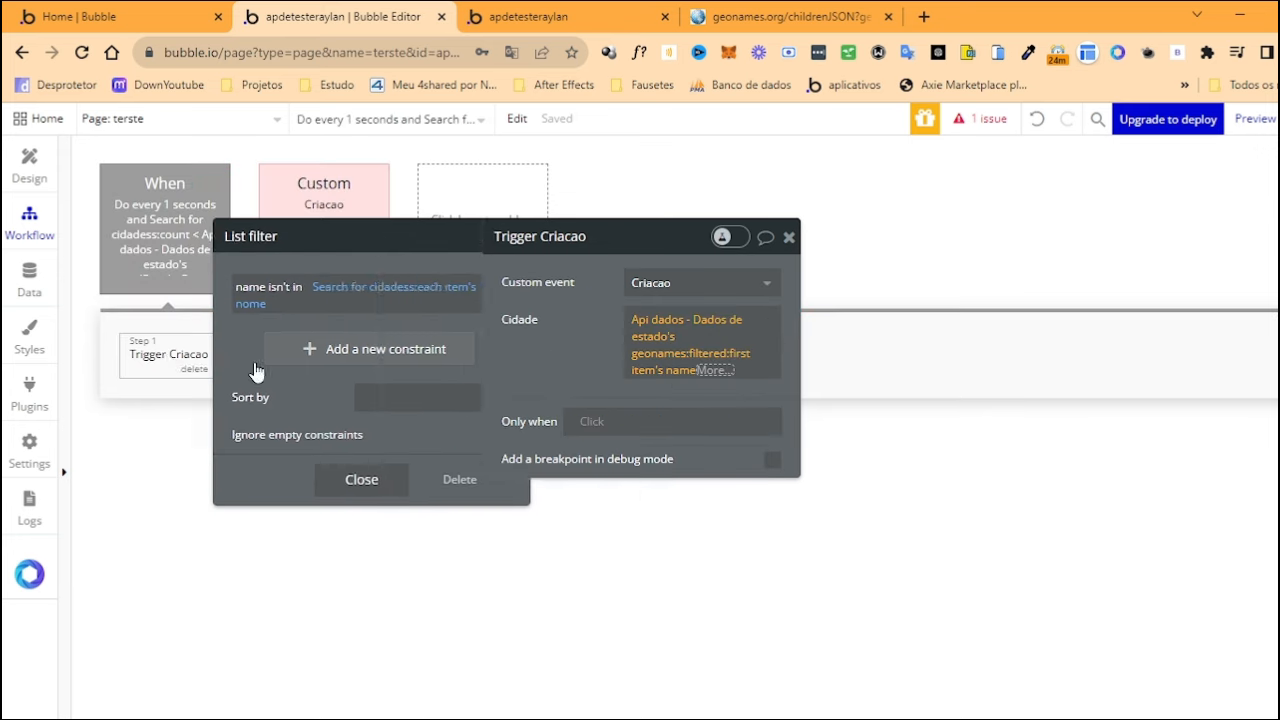
pyautogui.click(700, 365)
pyautogui.click(700, 362)
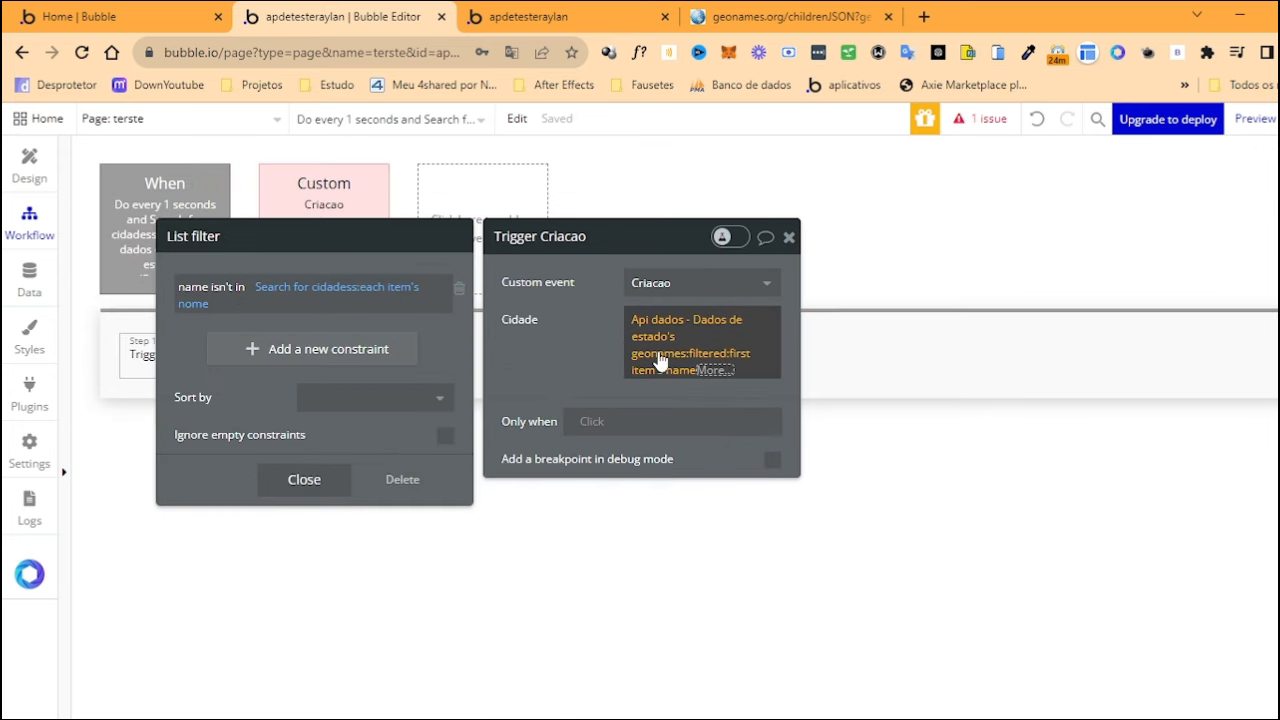
pyautogui.click(268, 289)
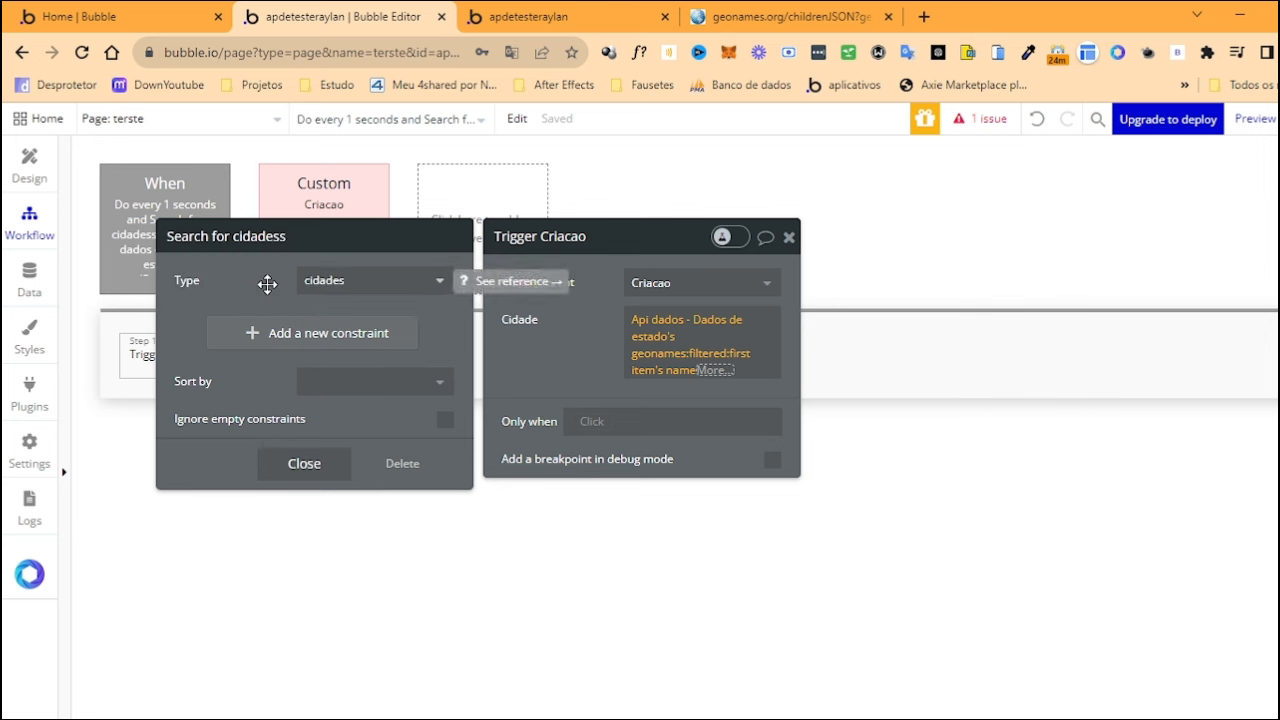
pyautogui.click(296, 465)
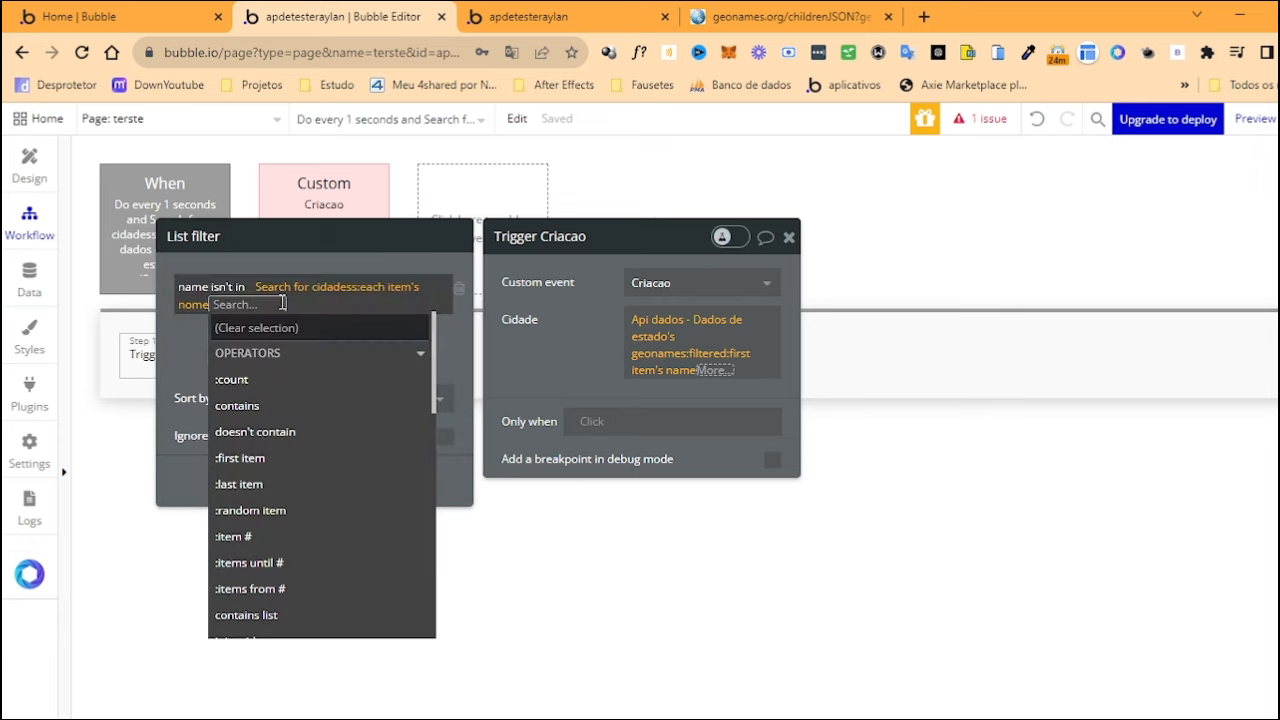
pyautogui.click(258, 265)
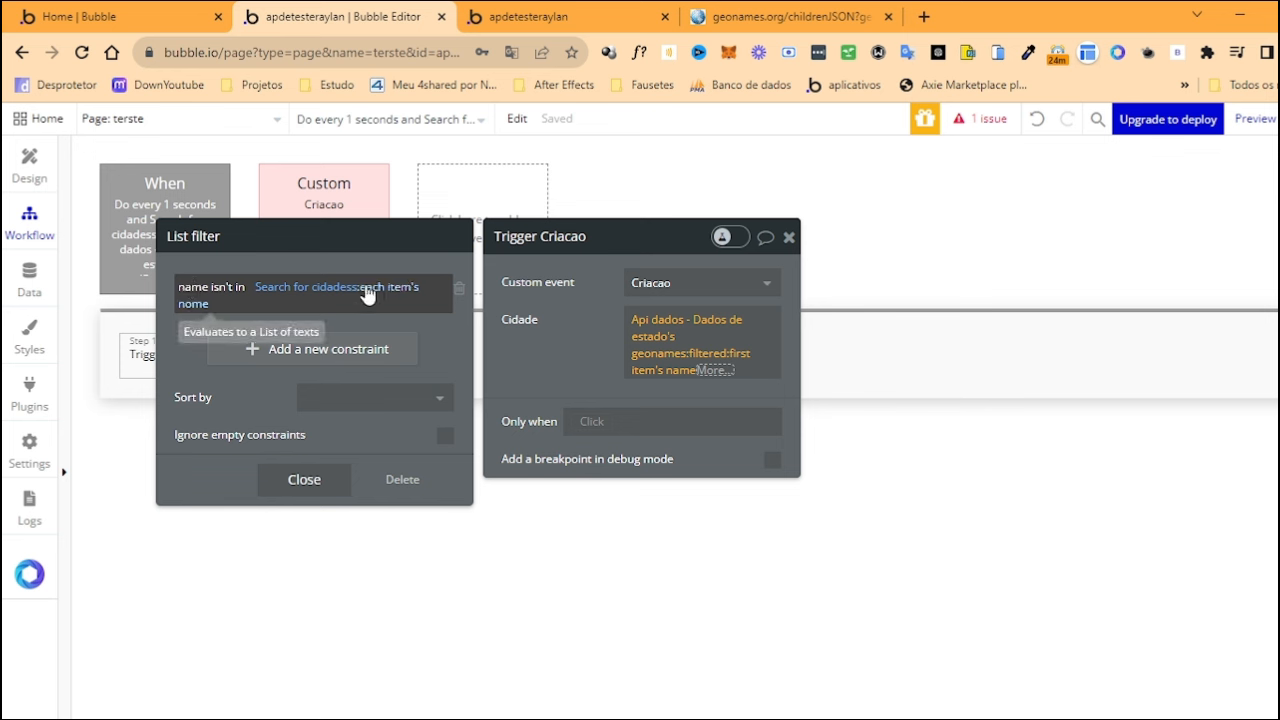
# Check the filter constraint's isn't in operator and its list of cidades names, and close the Trigger Criacao properties
pyautogui.click(224, 292)
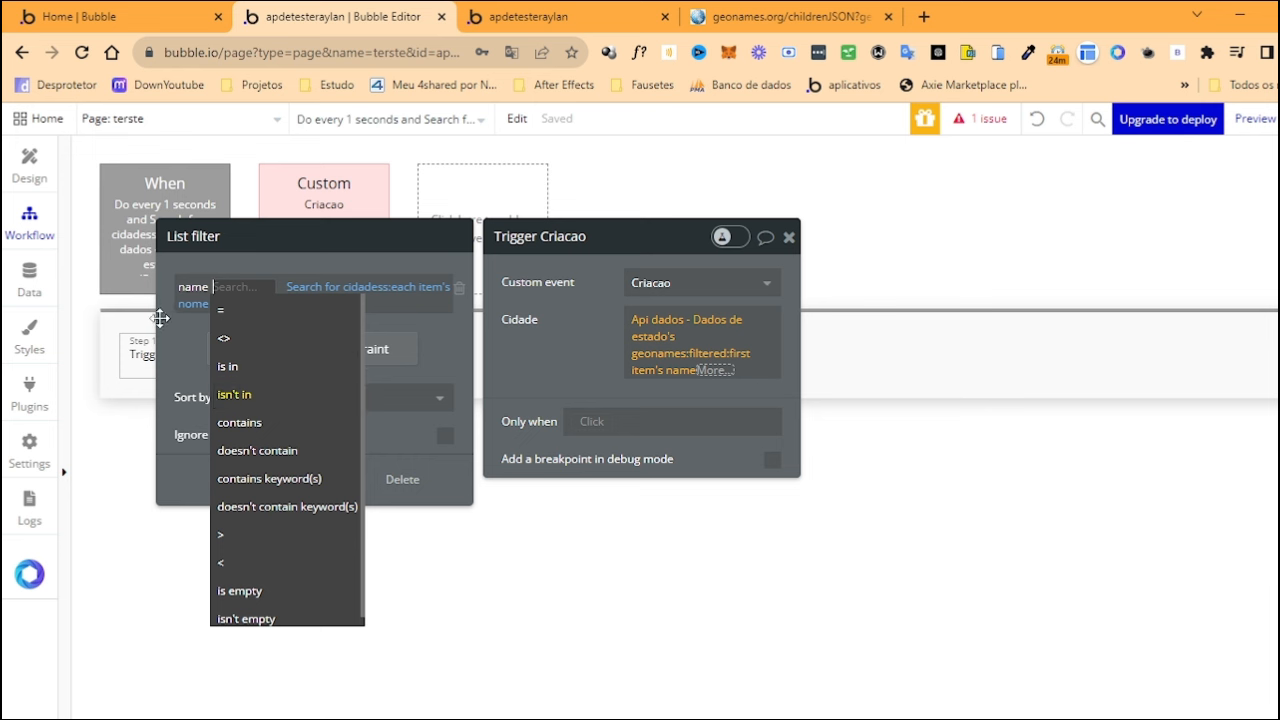
pyautogui.press('Return')
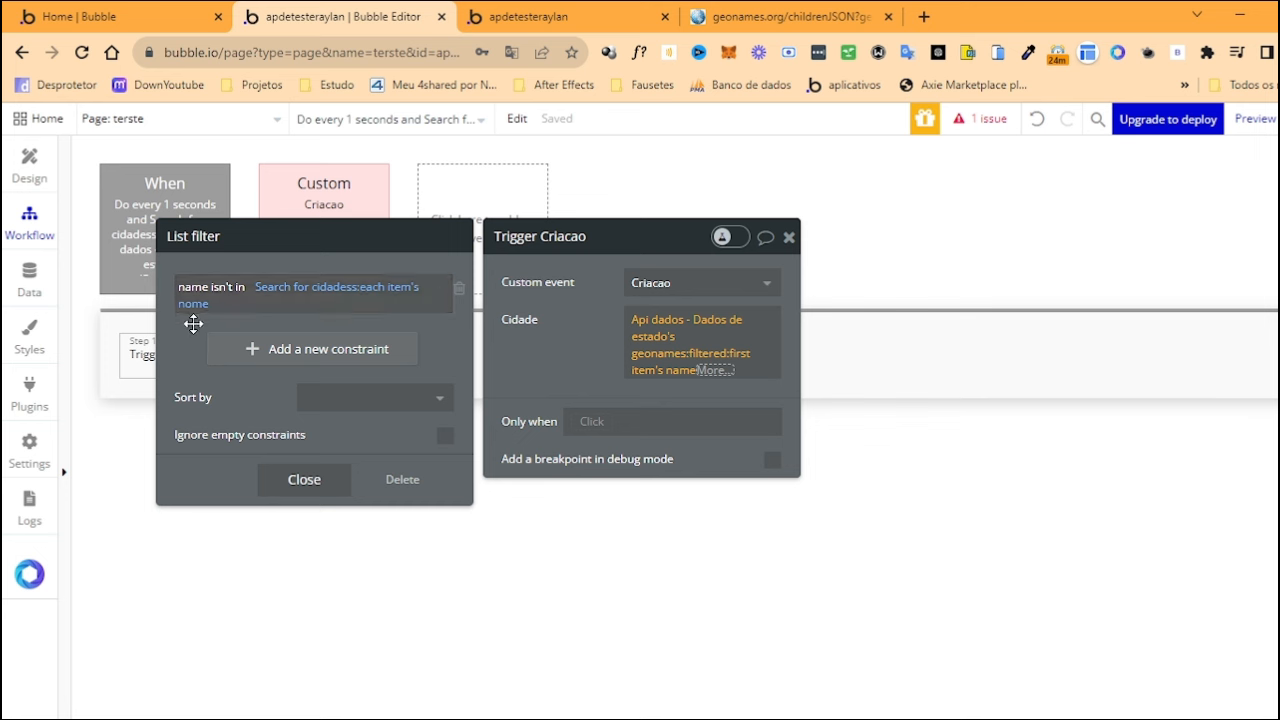
pyautogui.click(529, 323)
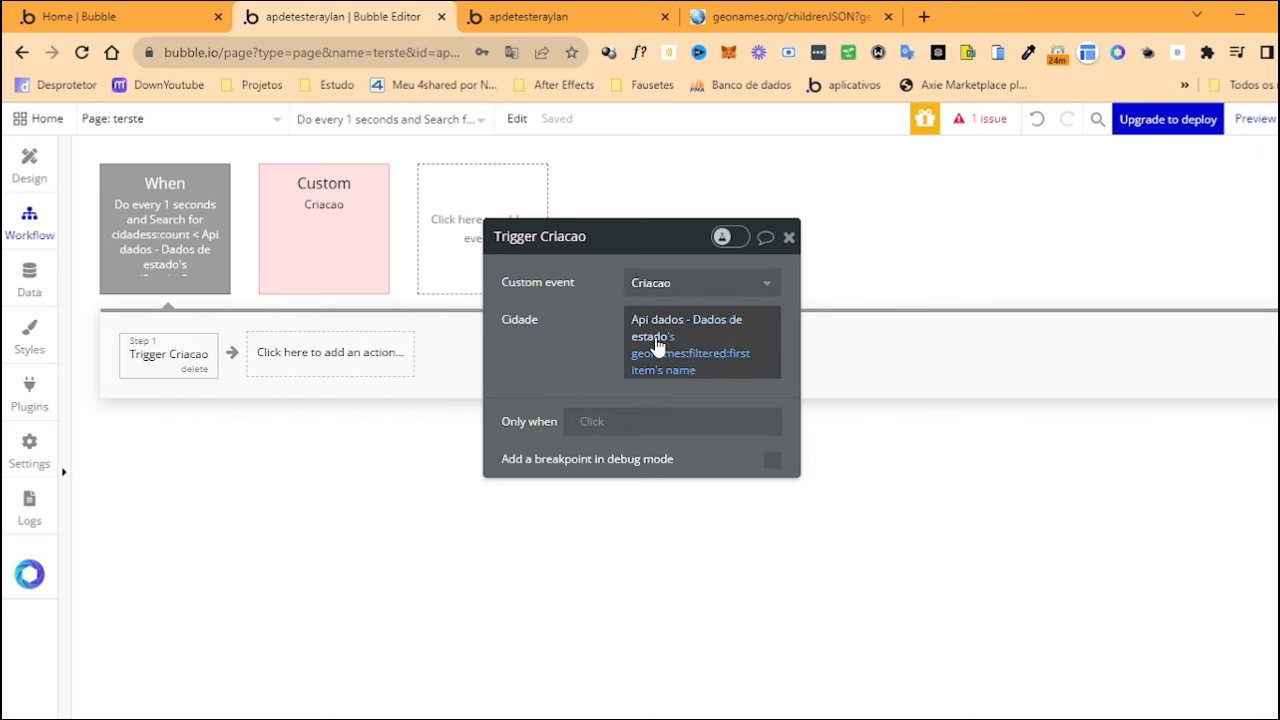
pyautogui.click(720, 355)
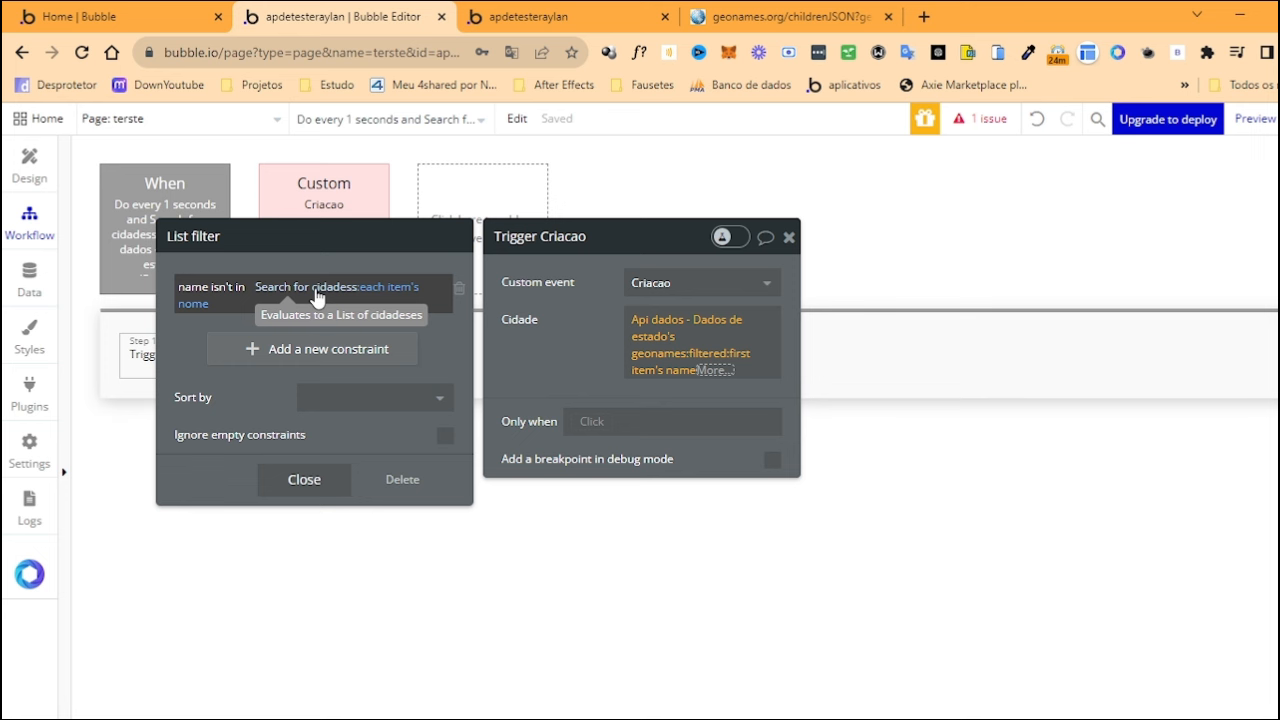
pyautogui.click(579, 355)
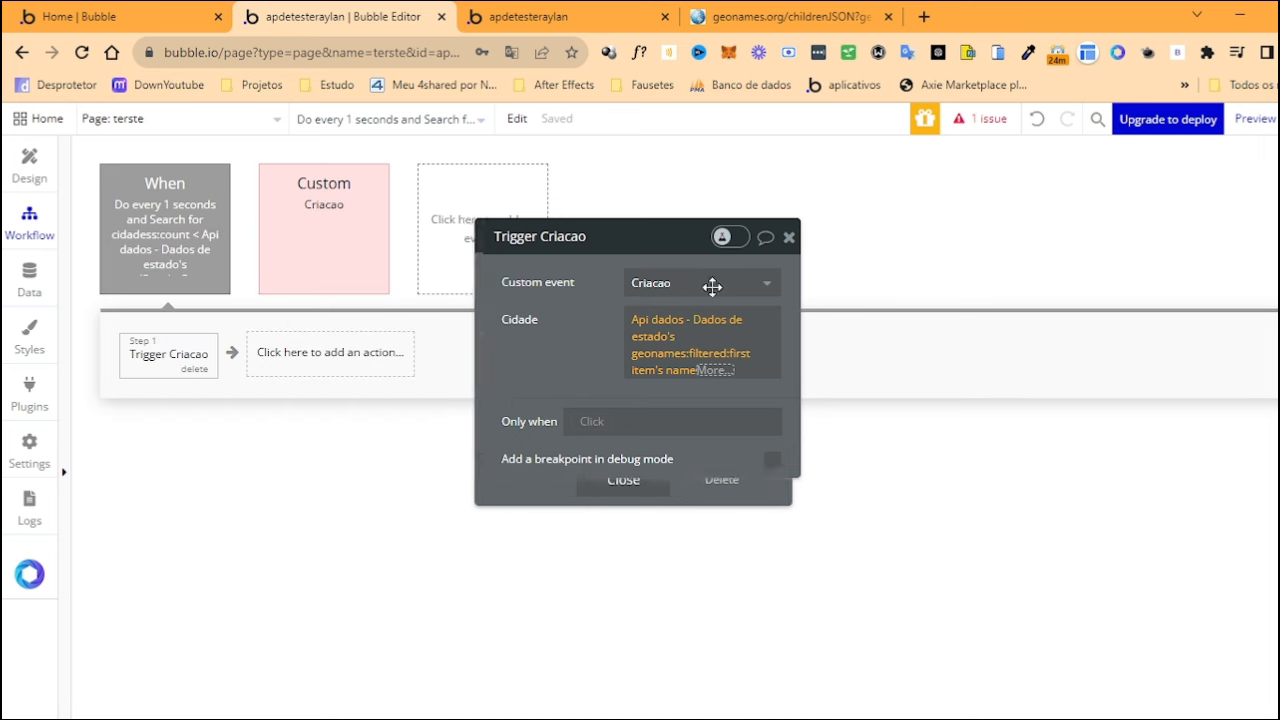
pyautogui.click(789, 237)
# Check in the page design which data the population text in the API externa list uses
pyautogui.click(42, 170)
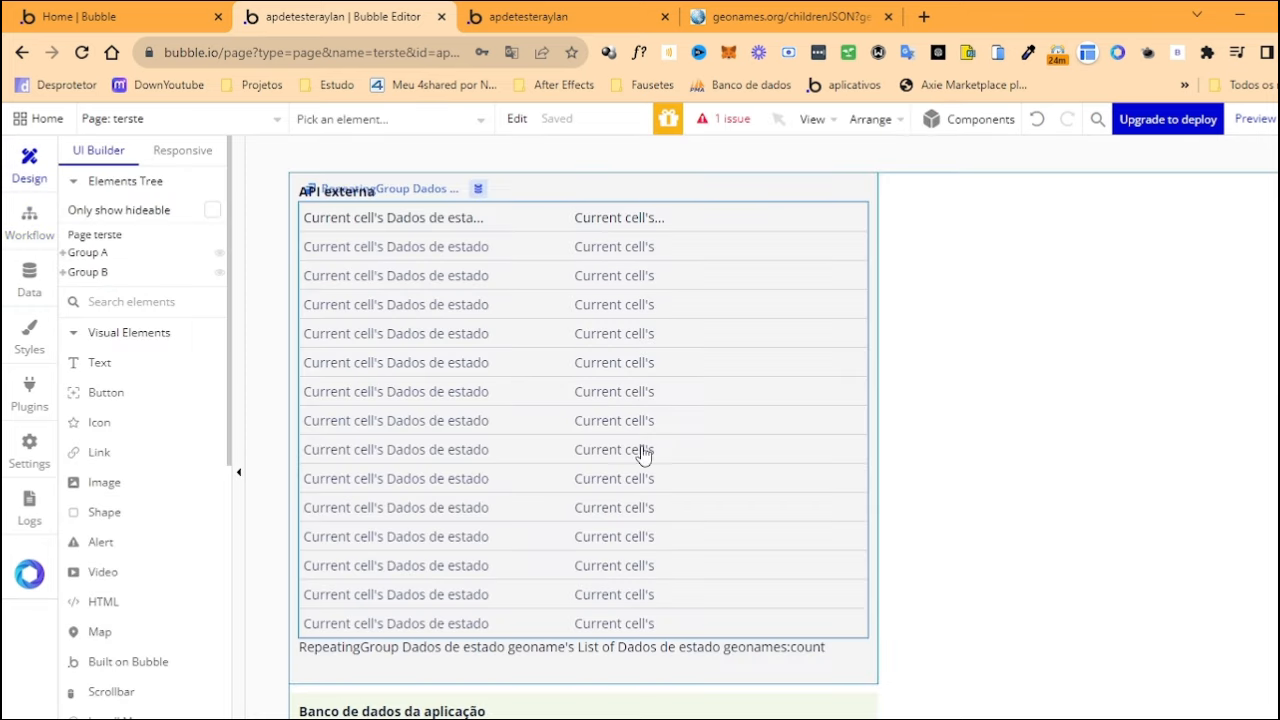
pyautogui.doubleClick(618, 220)
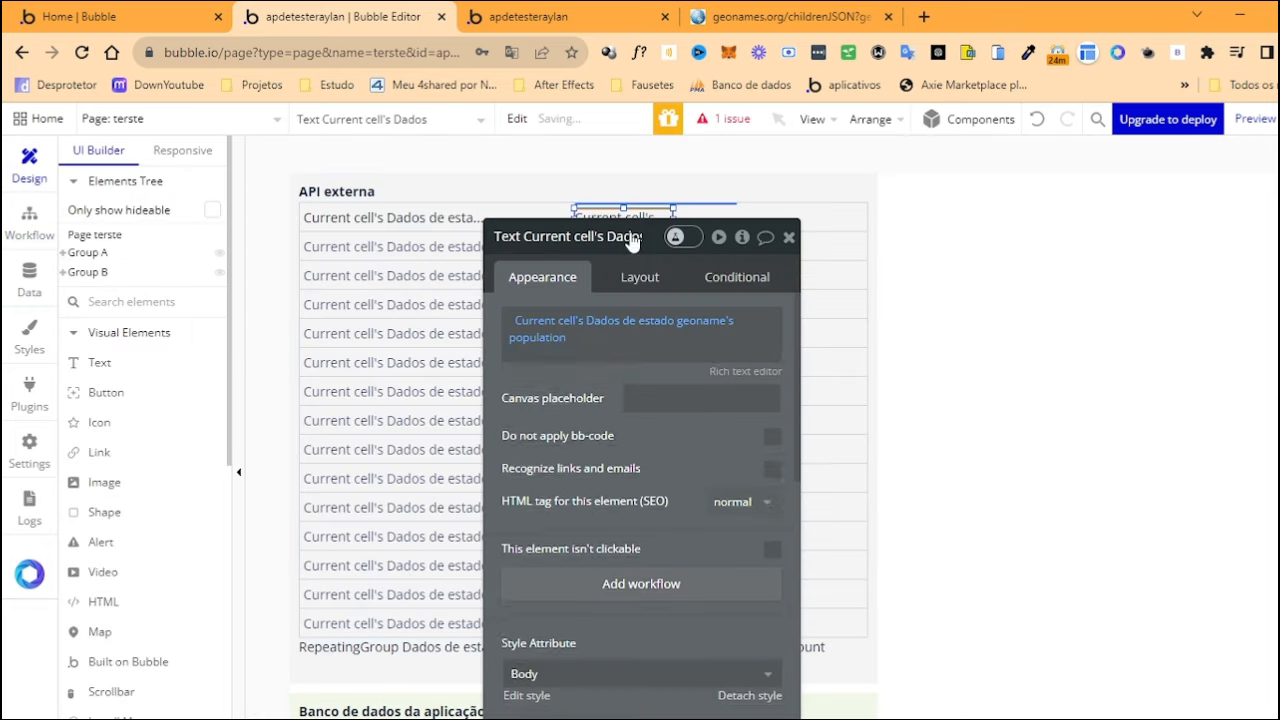
pyautogui.click(562, 411)
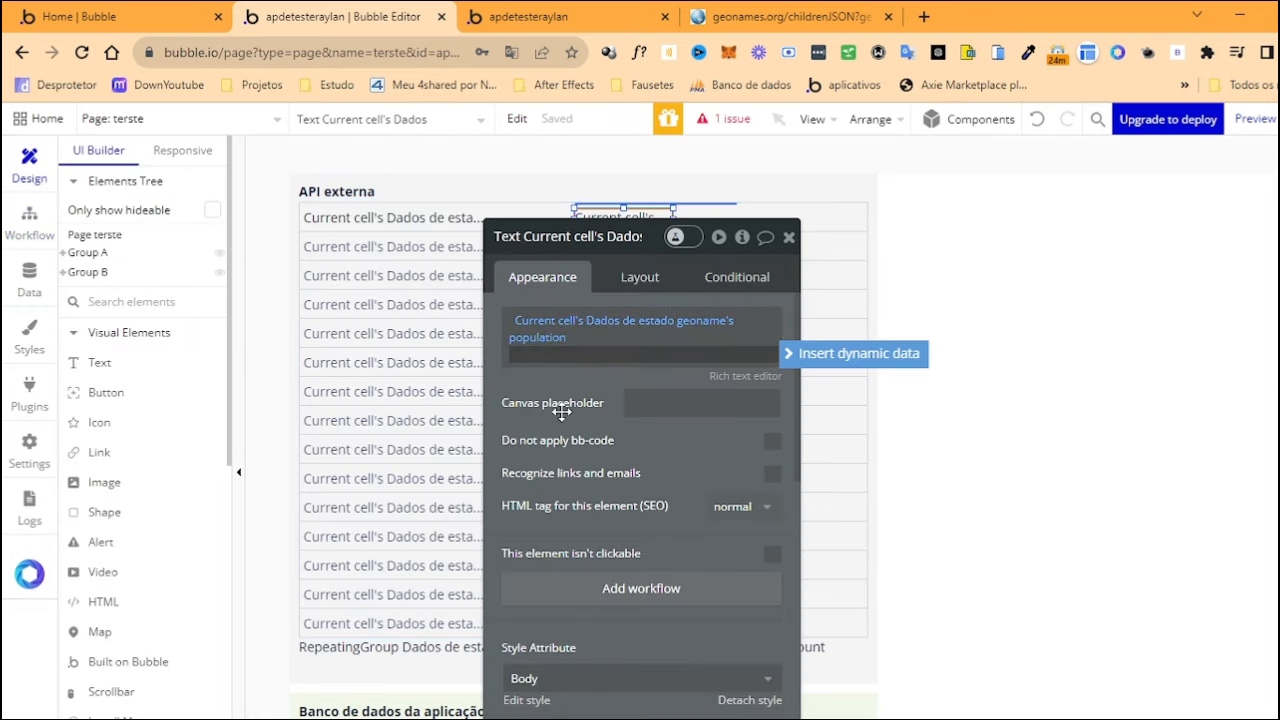
# Add a field named populacao of type number to the cidades data type
pyautogui.click(30, 278)
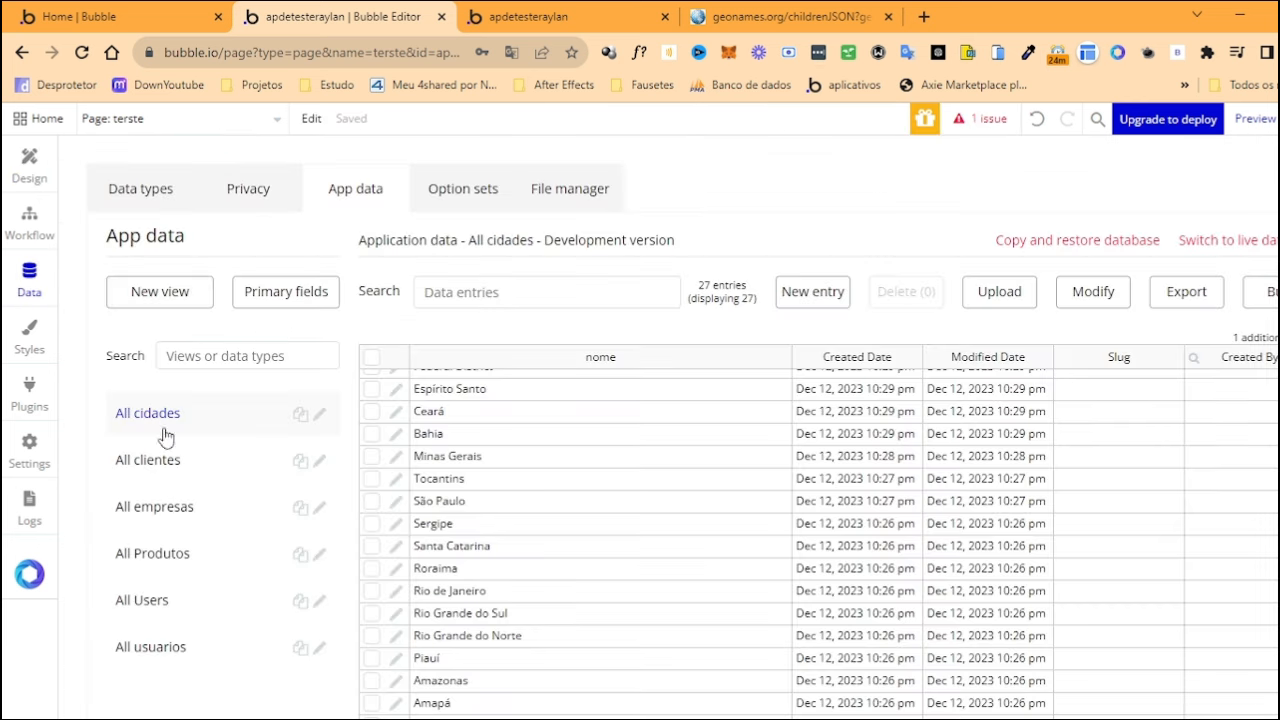
pyautogui.click(153, 200)
pyautogui.click(624, 543)
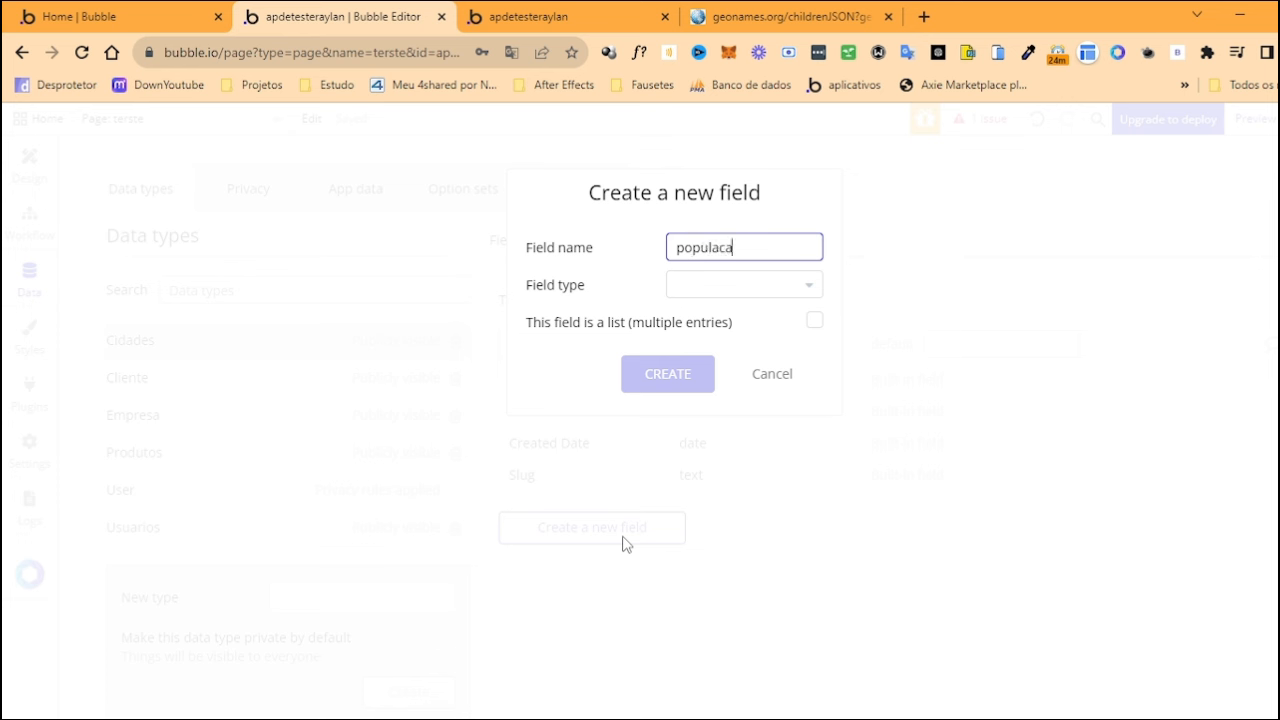
pyautogui.click(773, 300)
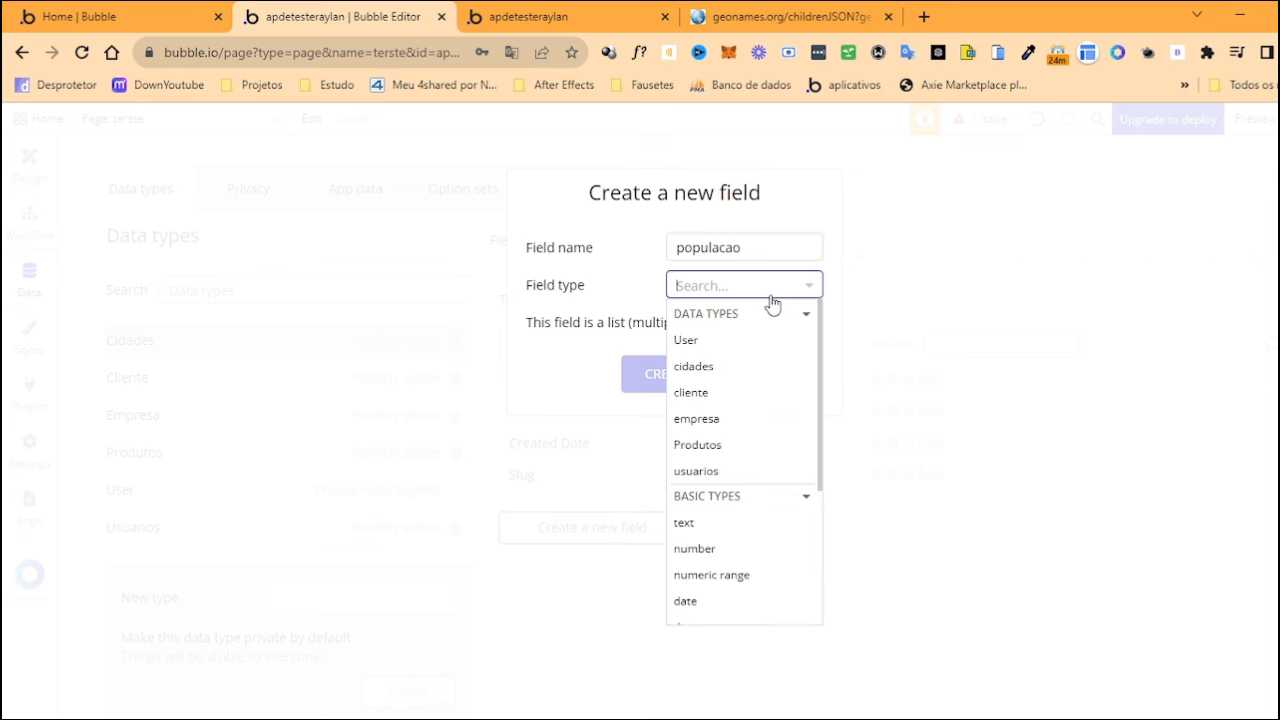
pyautogui.write('nu')
pyautogui.click(747, 336)
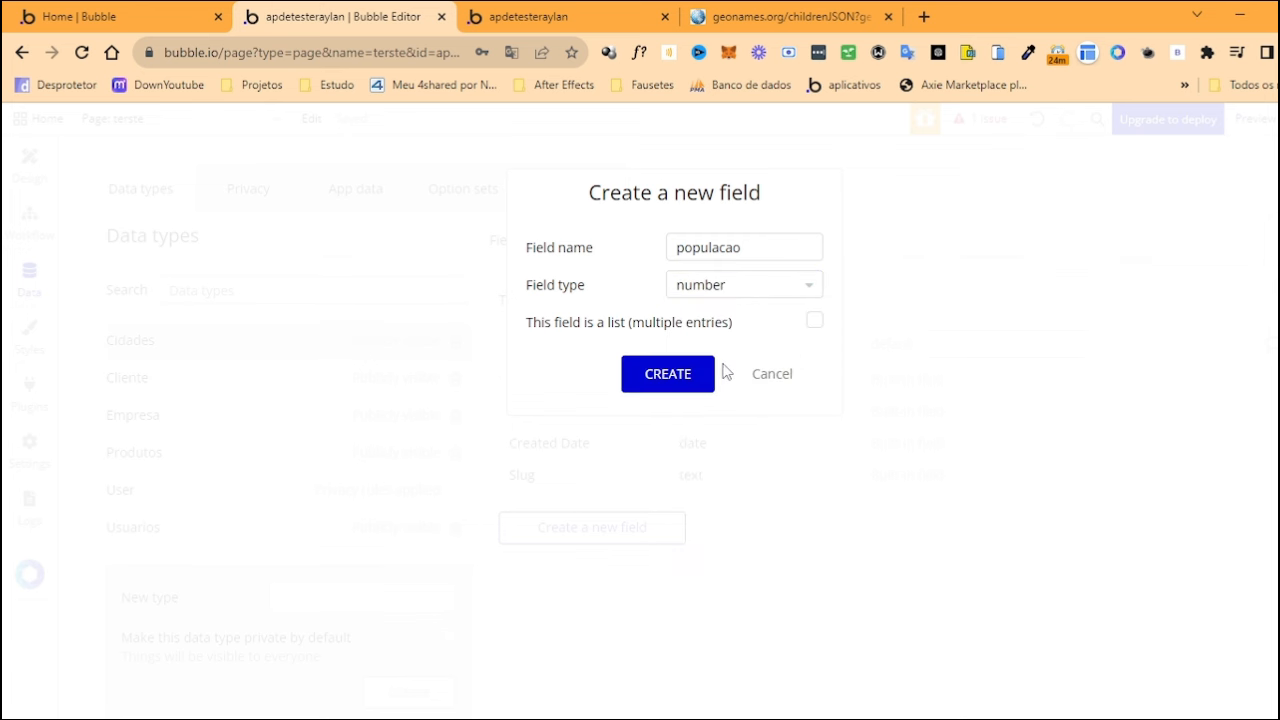
pyautogui.click(678, 380)
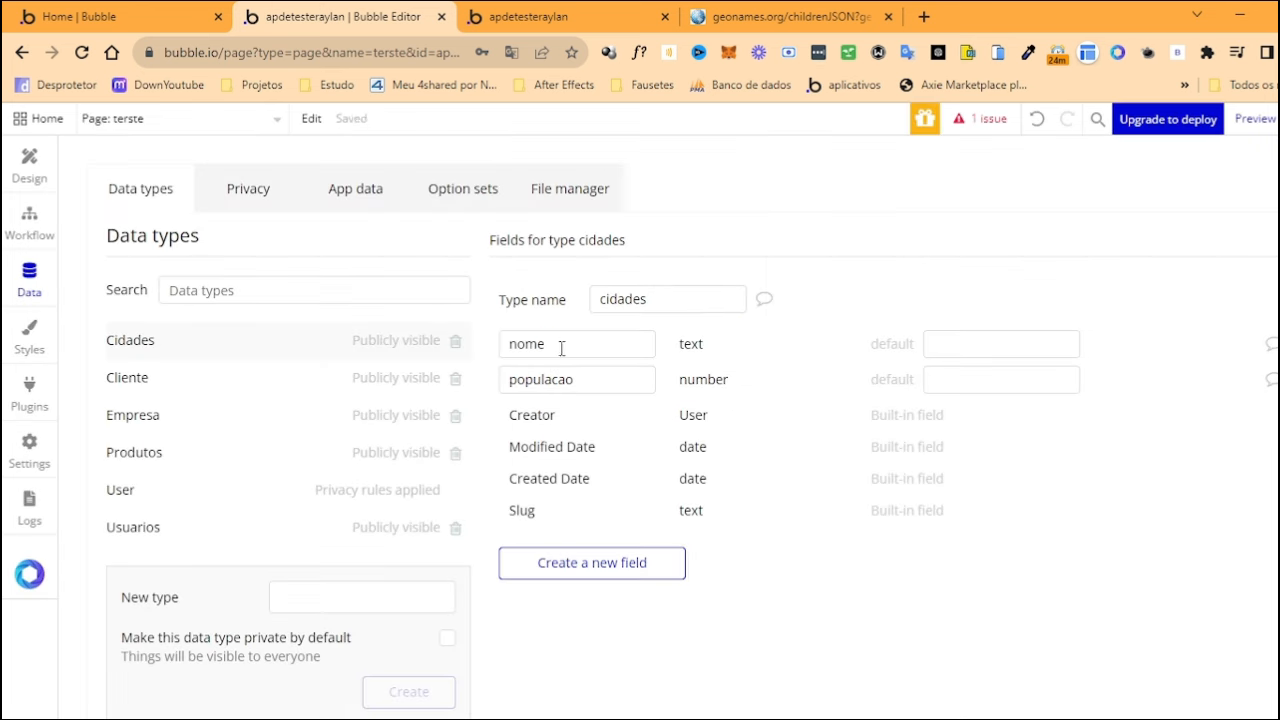
# Review the cidades fields and check the populacao column of the entries in the All cidades app data
pyautogui.click(562, 348)
pyautogui.click(570, 388)
pyautogui.click(360, 189)
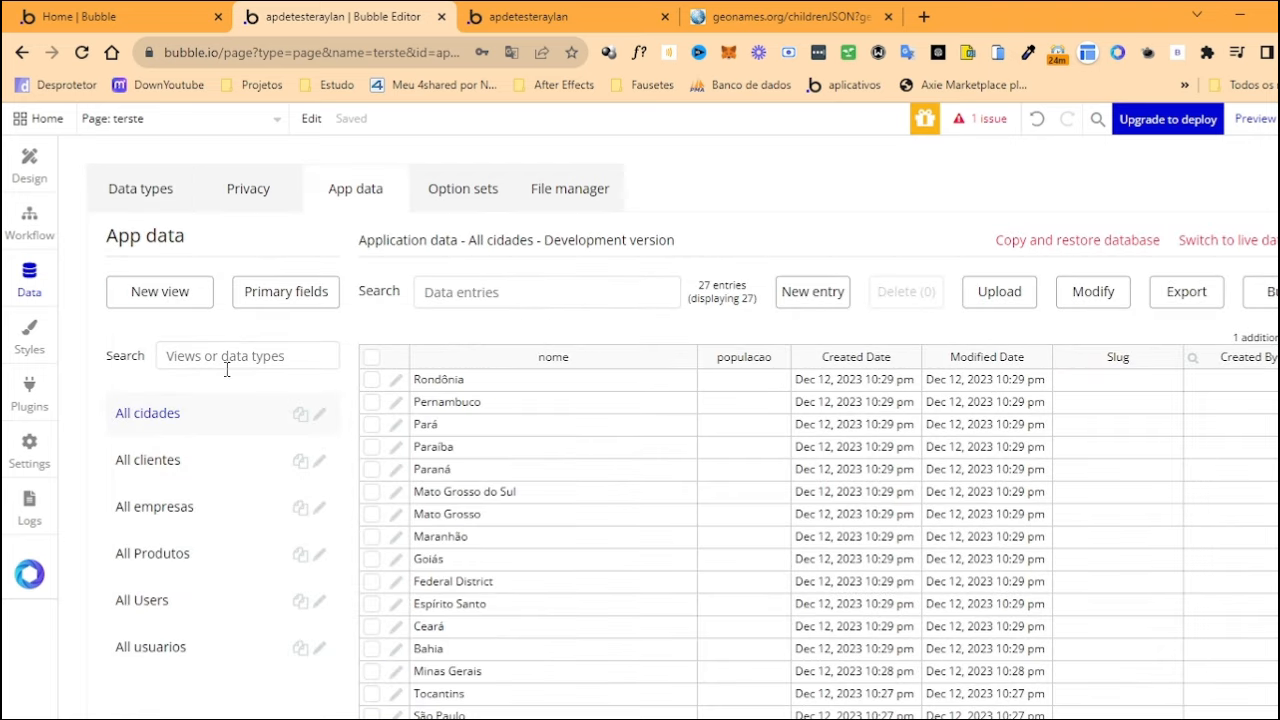
pyautogui.moveTo(744, 380); pyautogui.dragTo(757, 709)
# Copy the API externa population text into the Banco de dados da aplicação list and bind it to Current cell's cidades's populacao
pyautogui.click(30, 224)
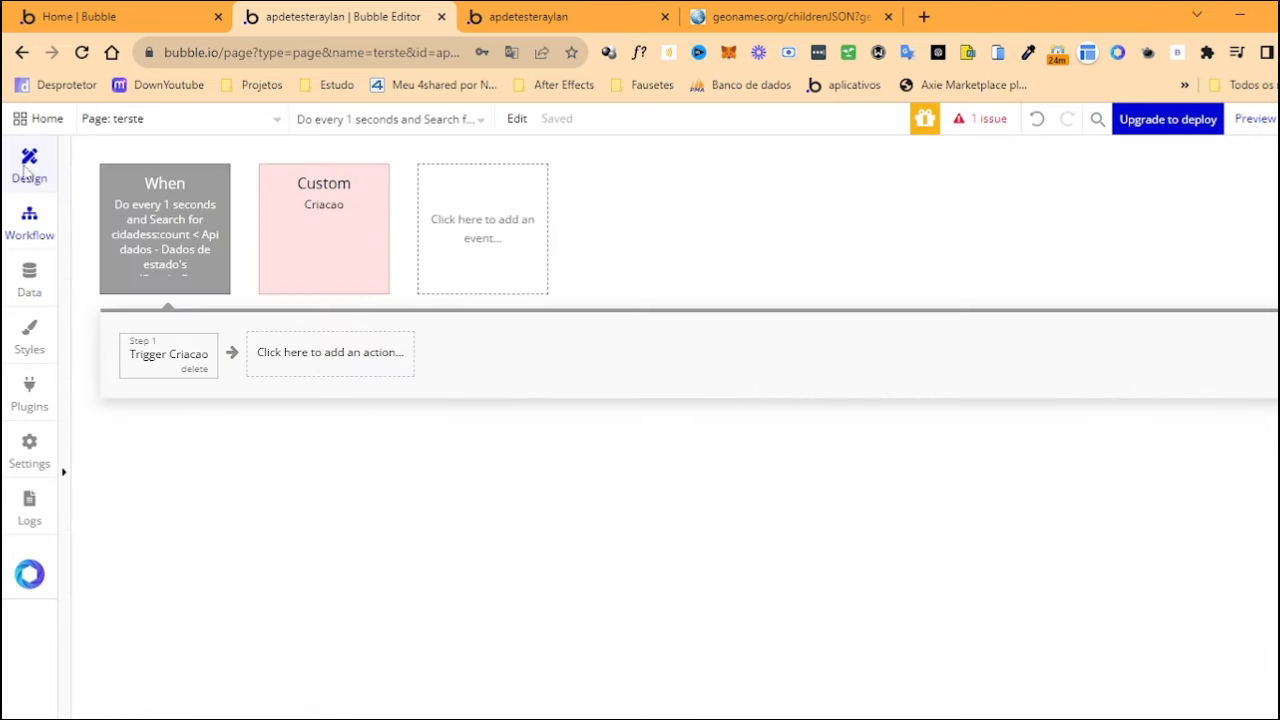
pyautogui.click(29, 163)
pyautogui.moveTo(578, 423); pyautogui.dragTo(1091, 434)
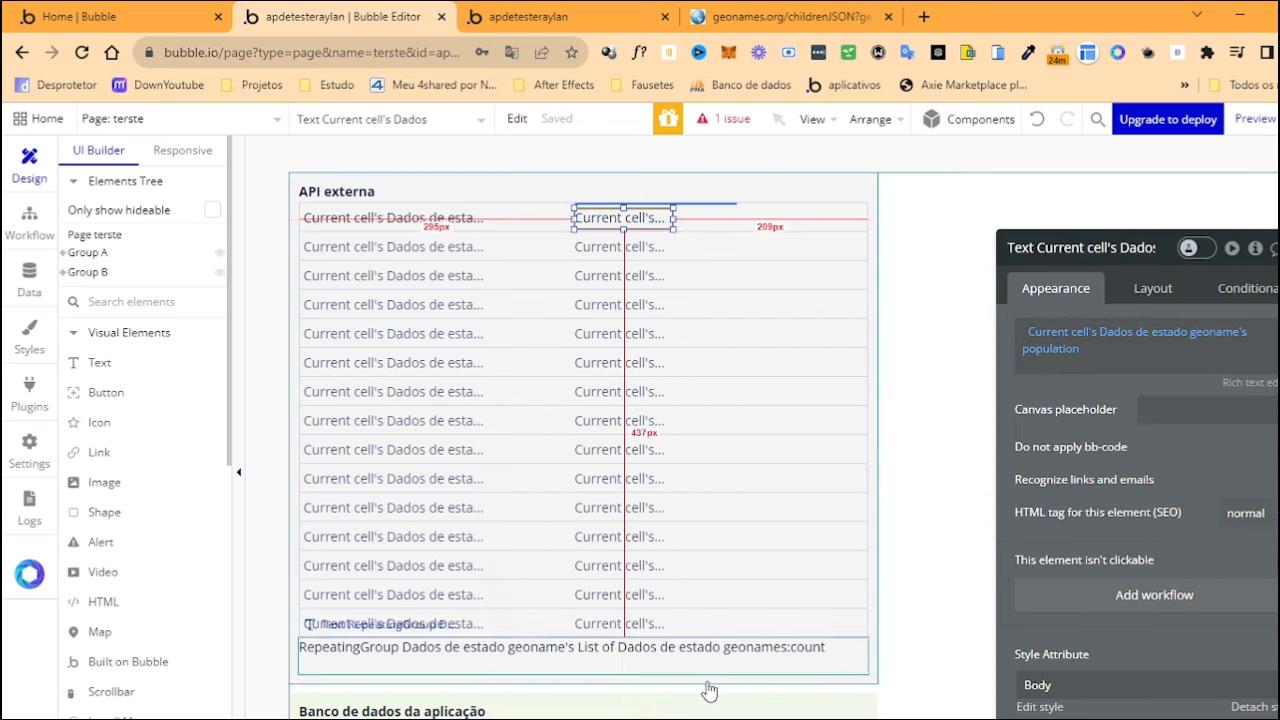
pyautogui.hotkey('ctrl', 'c')
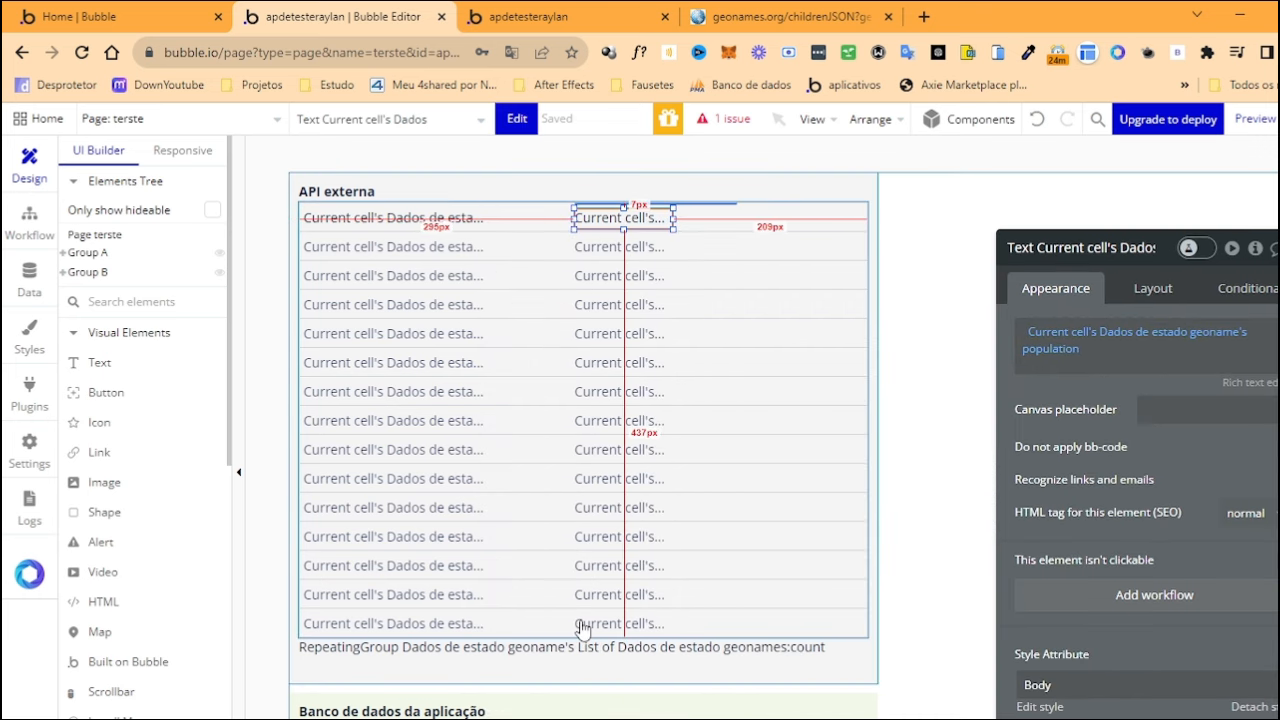
pyautogui.click(594, 713)
pyautogui.click(594, 718)
pyautogui.click(680, 718)
pyautogui.hotkey('ctrl', 'v')
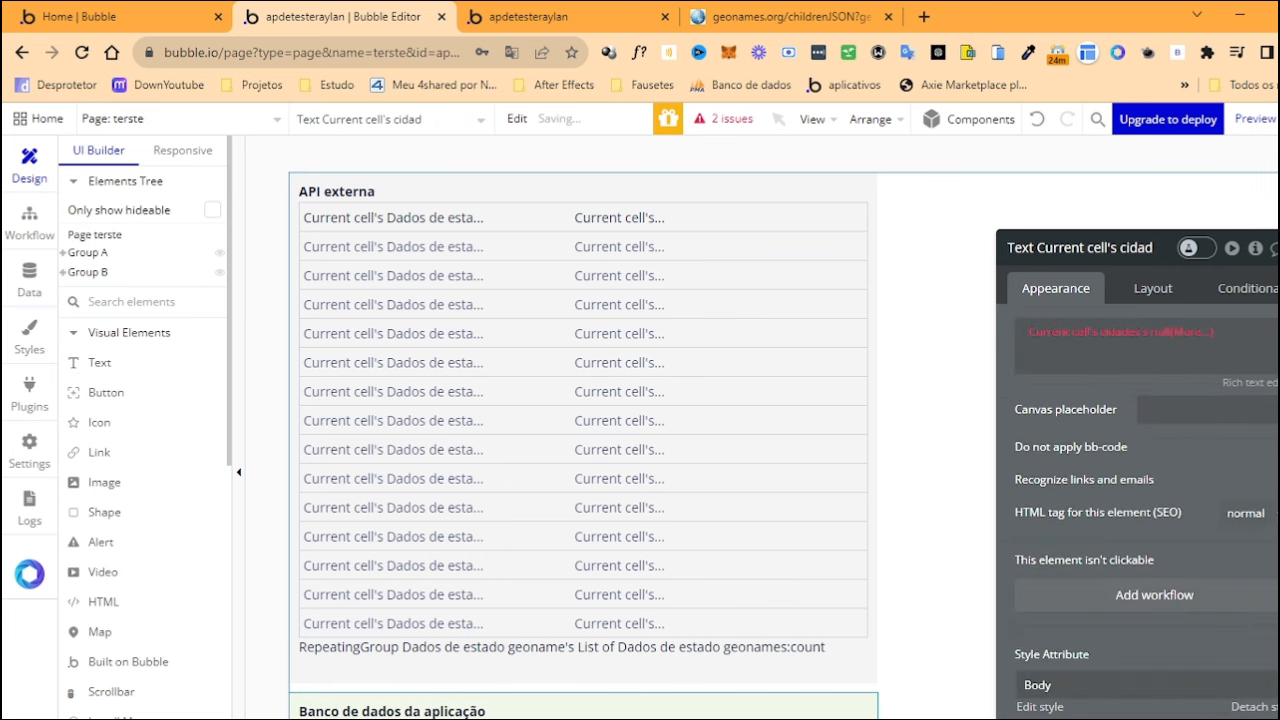
pyautogui.moveTo(600, 718); pyautogui.dragTo(701, 718)
pyautogui.click(1163, 332)
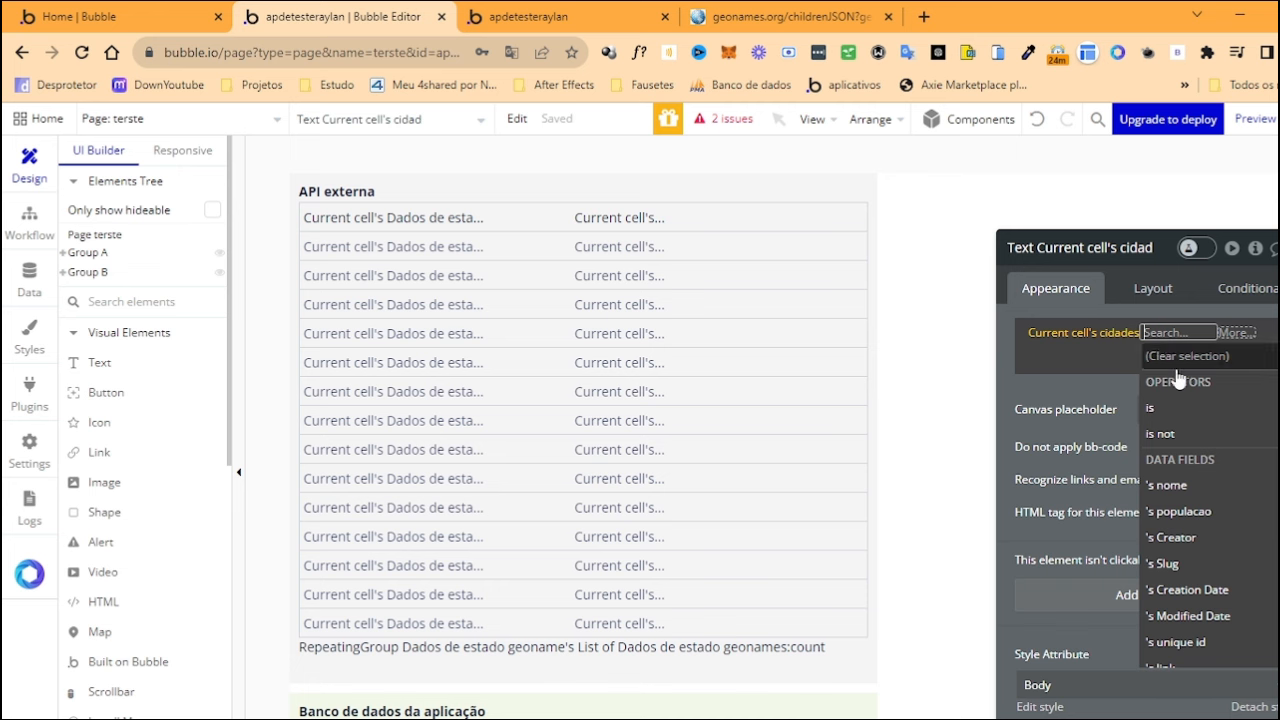
pyautogui.click(1178, 511)
# Preview the page to check the population values in the Banco de dados da aplicação list, and return to its design
pyautogui.click(1255, 118)
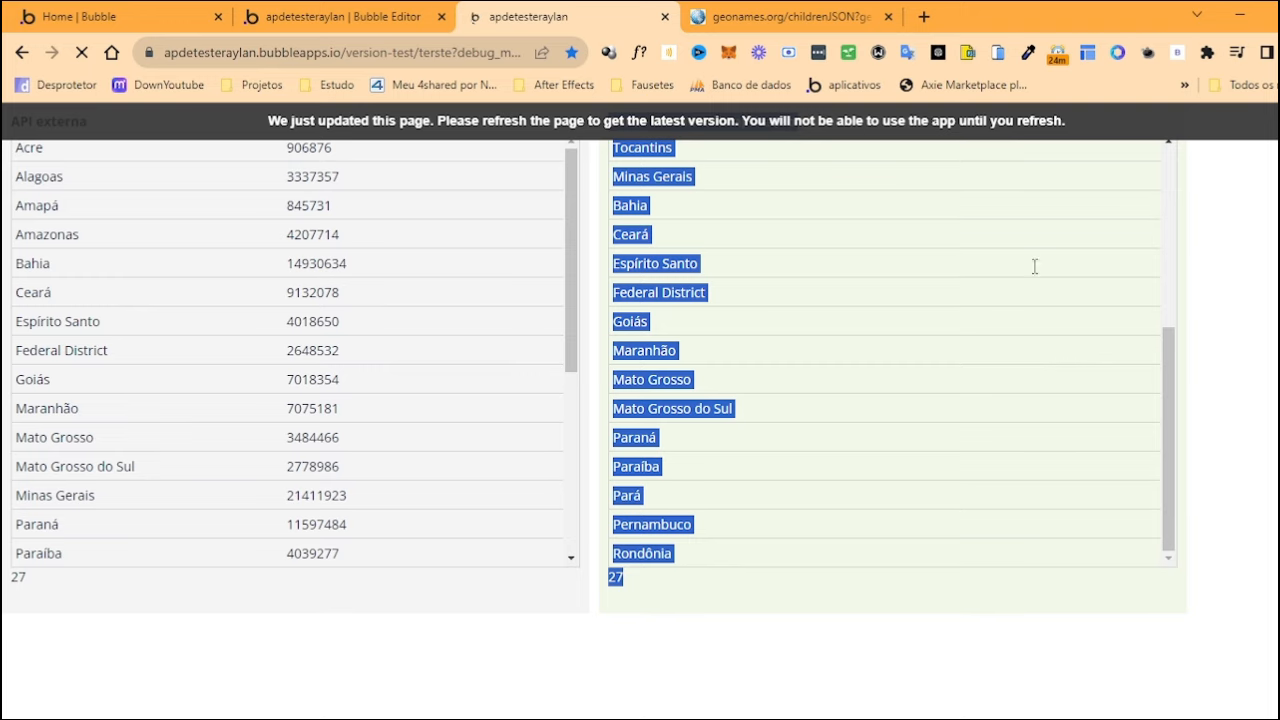
pyautogui.moveTo(1015, 178); pyautogui.dragTo(985, 470)
pyautogui.click(340, 16)
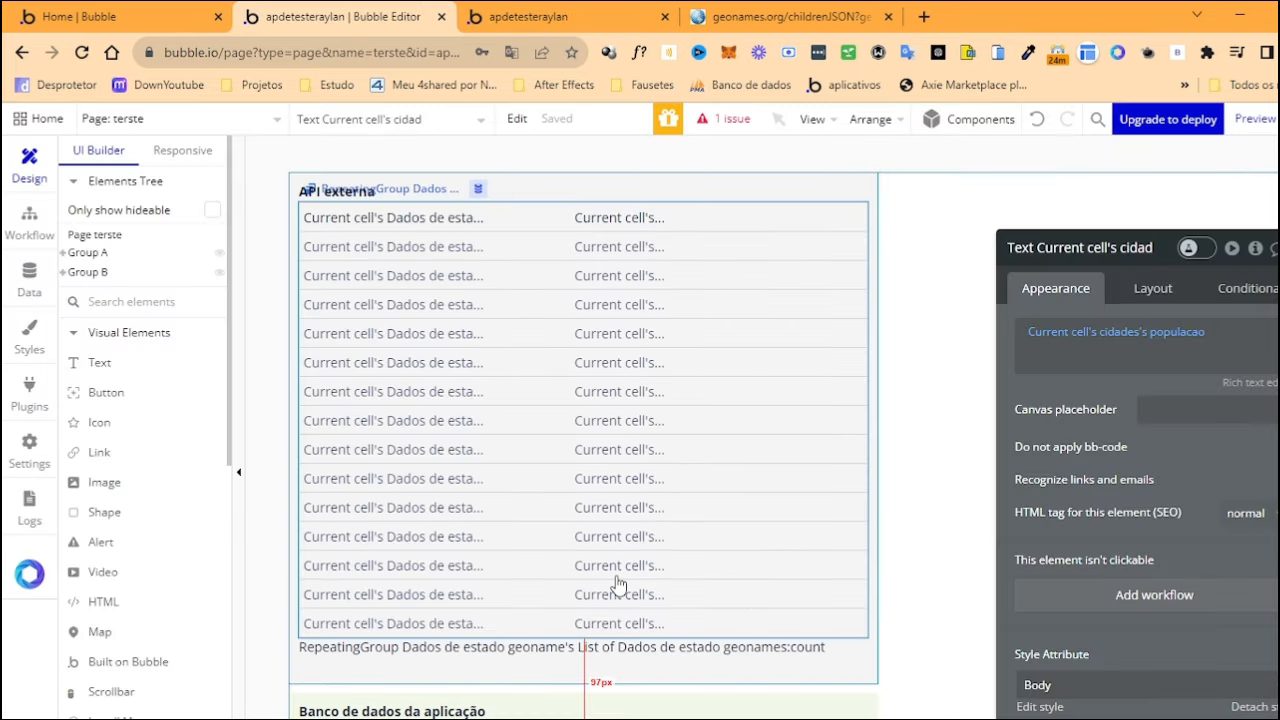
pyautogui.scroll(-2, 620, 600)
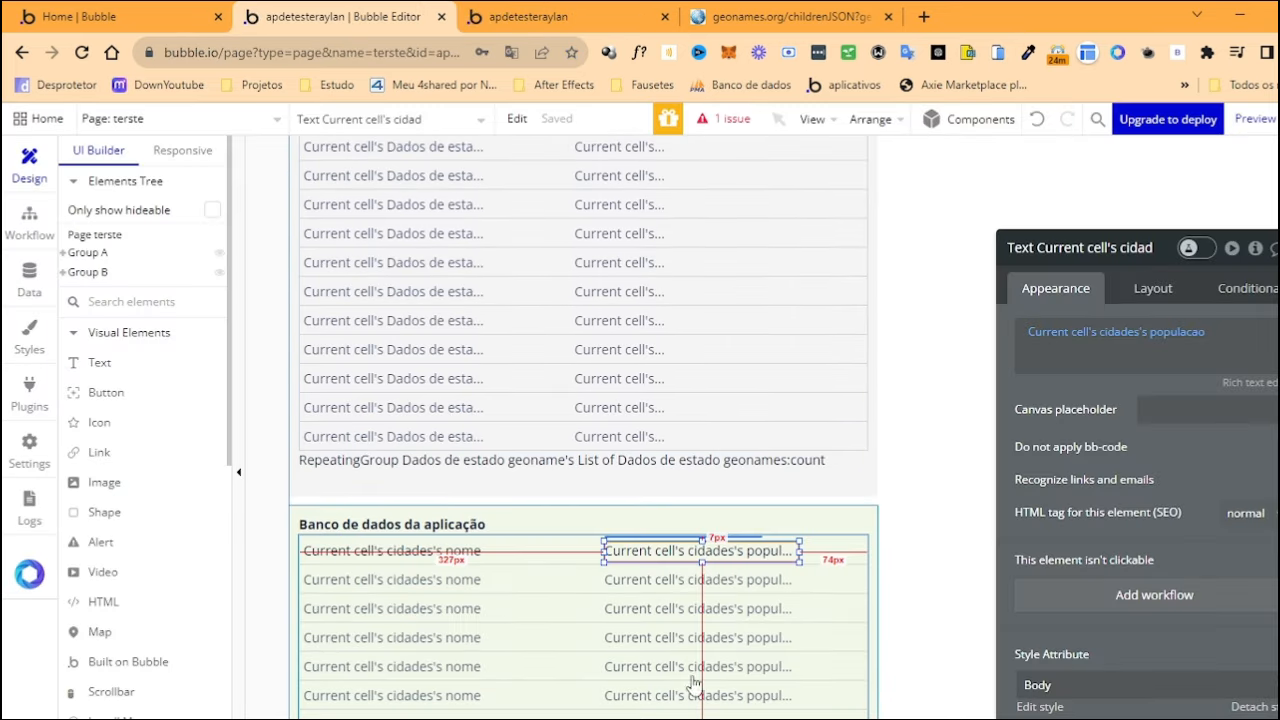
# Open the Do every 1 seconds workflow event and compare the API externa and Banco de dados da aplicação lists in the page preview
pyautogui.click(46, 223)
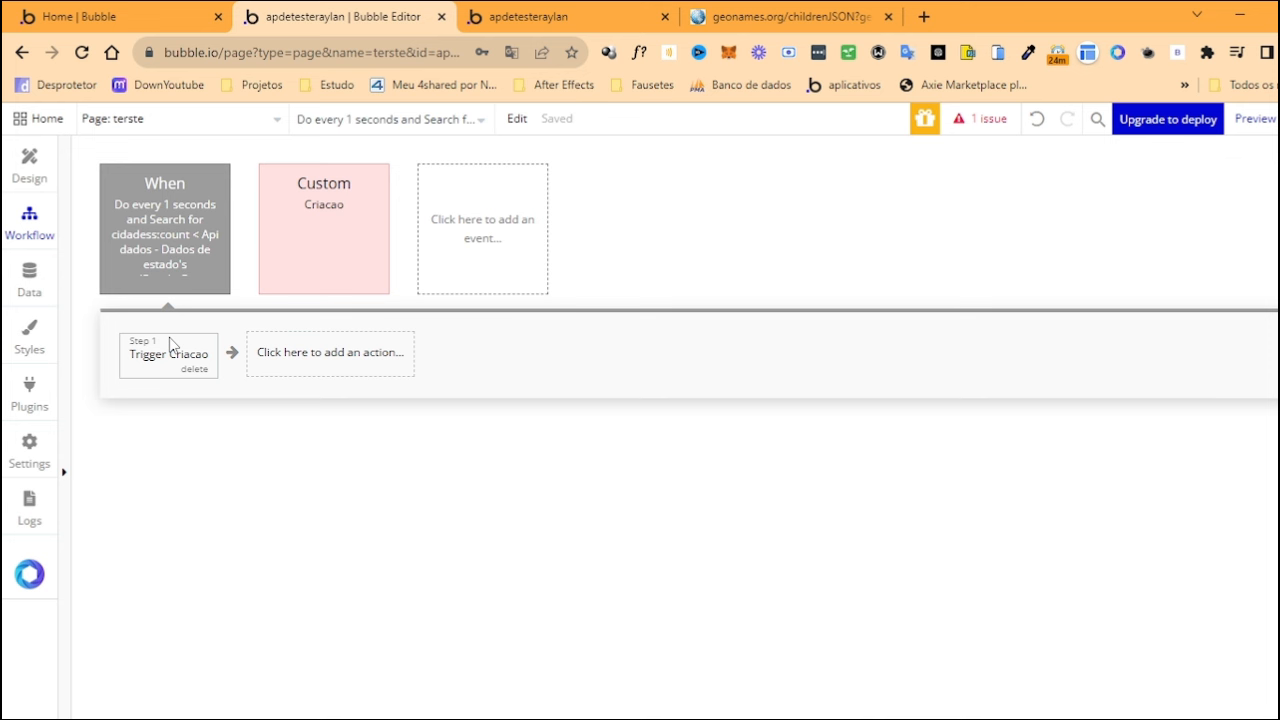
pyautogui.click(180, 268)
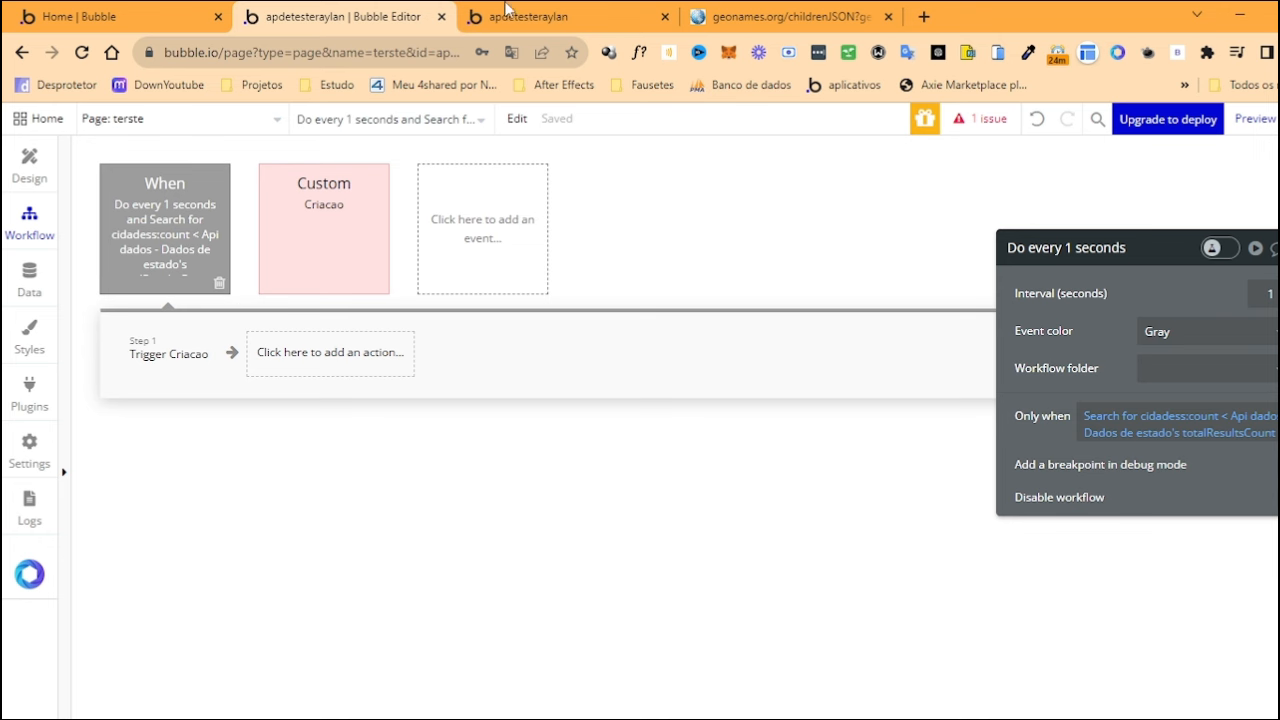
pyautogui.click(547, 12)
pyautogui.moveTo(697, 508); pyautogui.dragTo(636, 318)
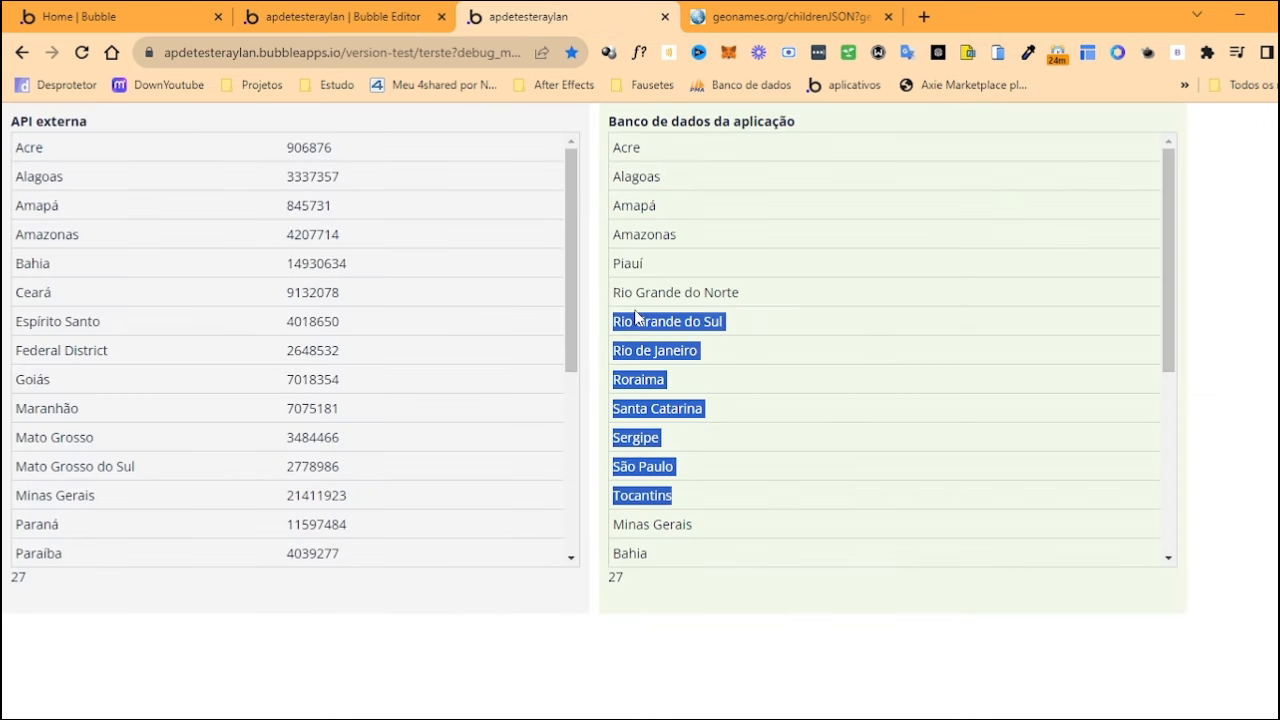
pyautogui.moveTo(304, 178); pyautogui.dragTo(313, 327)
pyautogui.click(314, 290)
pyautogui.click(340, 16)
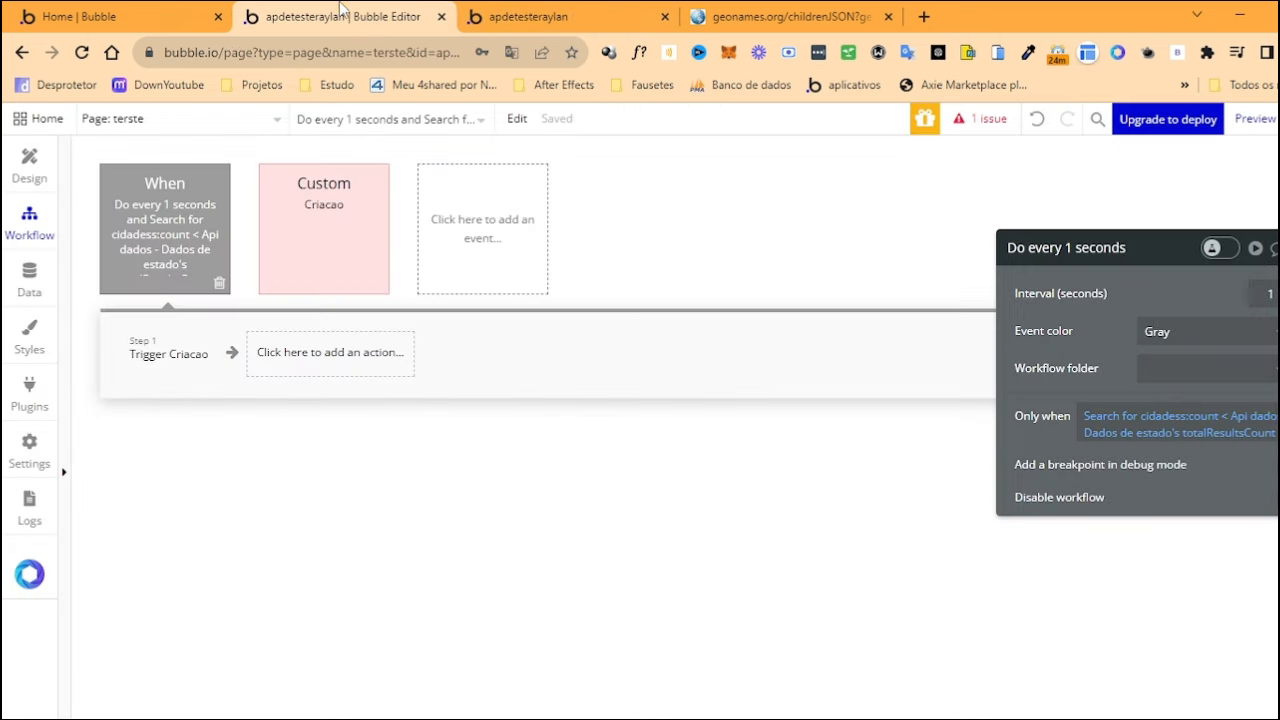
pyautogui.click(520, 16)
pyautogui.moveTo(640, 157); pyautogui.dragTo(654, 463)
pyautogui.click(652, 470)
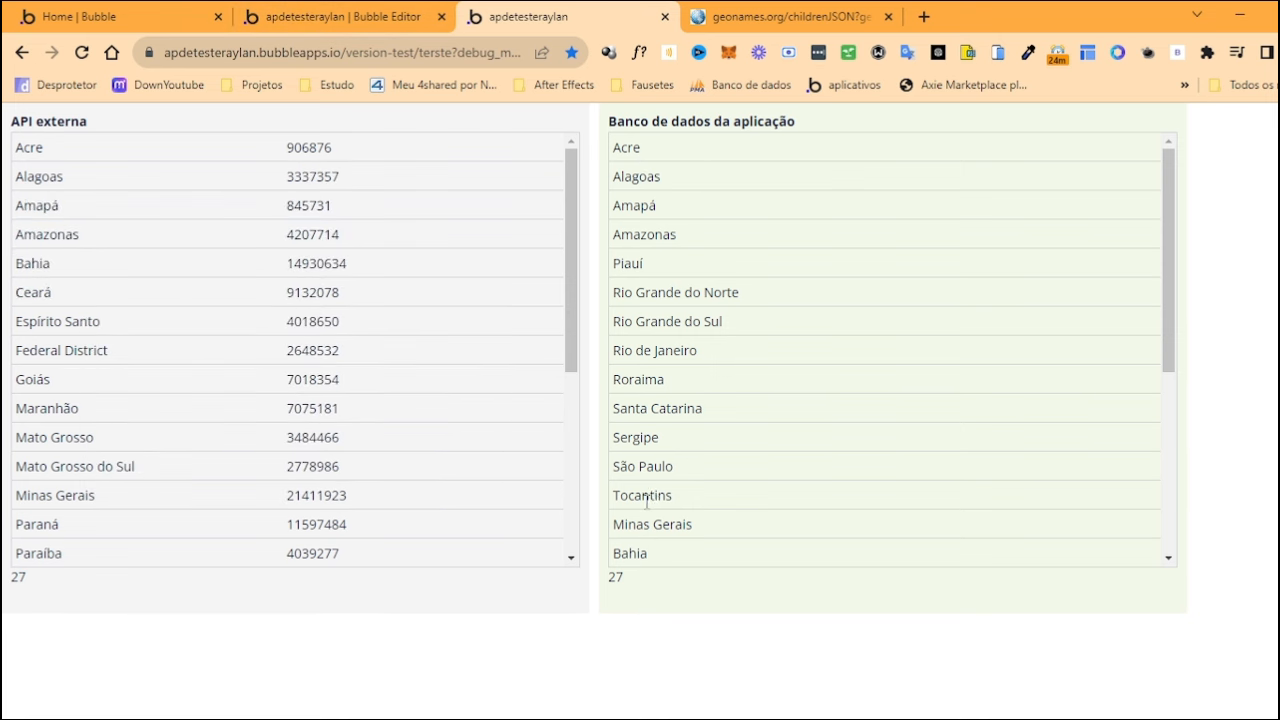
pyautogui.moveTo(643, 524); pyautogui.dragTo(645, 380)
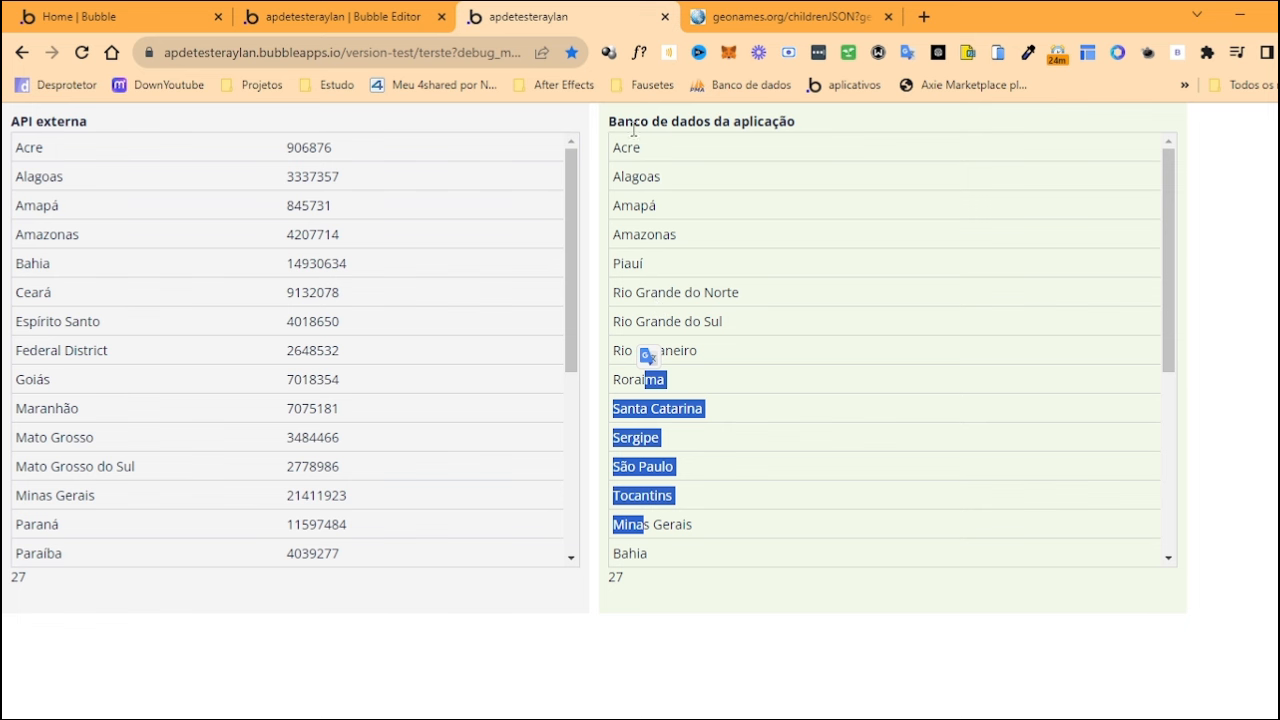
pyautogui.moveTo(628, 147); pyautogui.dragTo(612, 264)
pyautogui.click(651, 512)
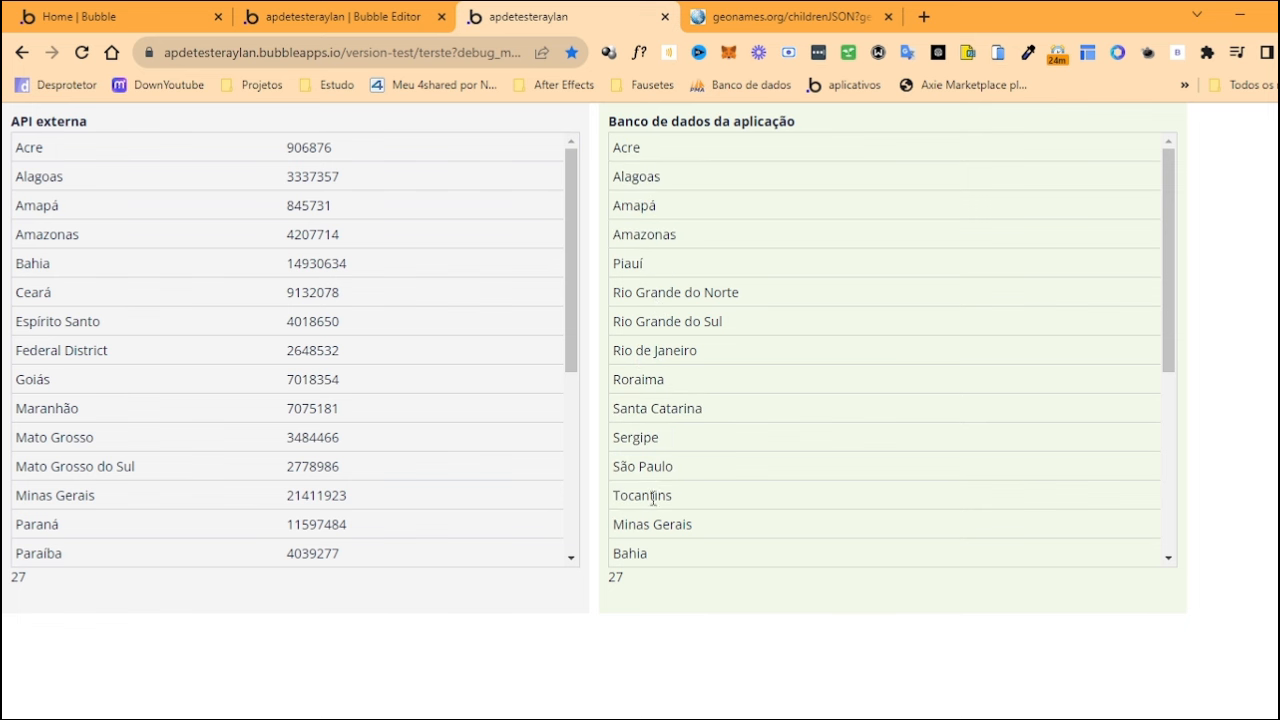
# Review the Only when condition of the Do every 1 seconds event and the parameters of its Trigger Criacao action
pyautogui.click(398, 12)
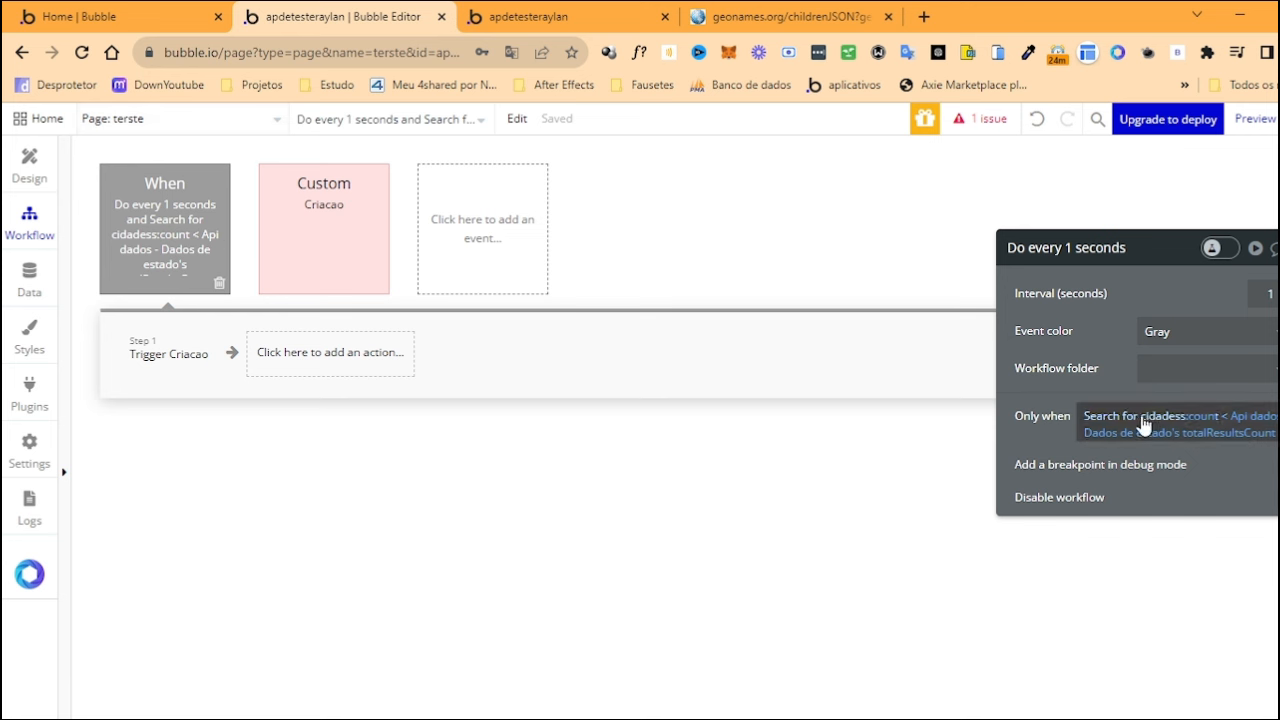
pyautogui.click(1103, 418)
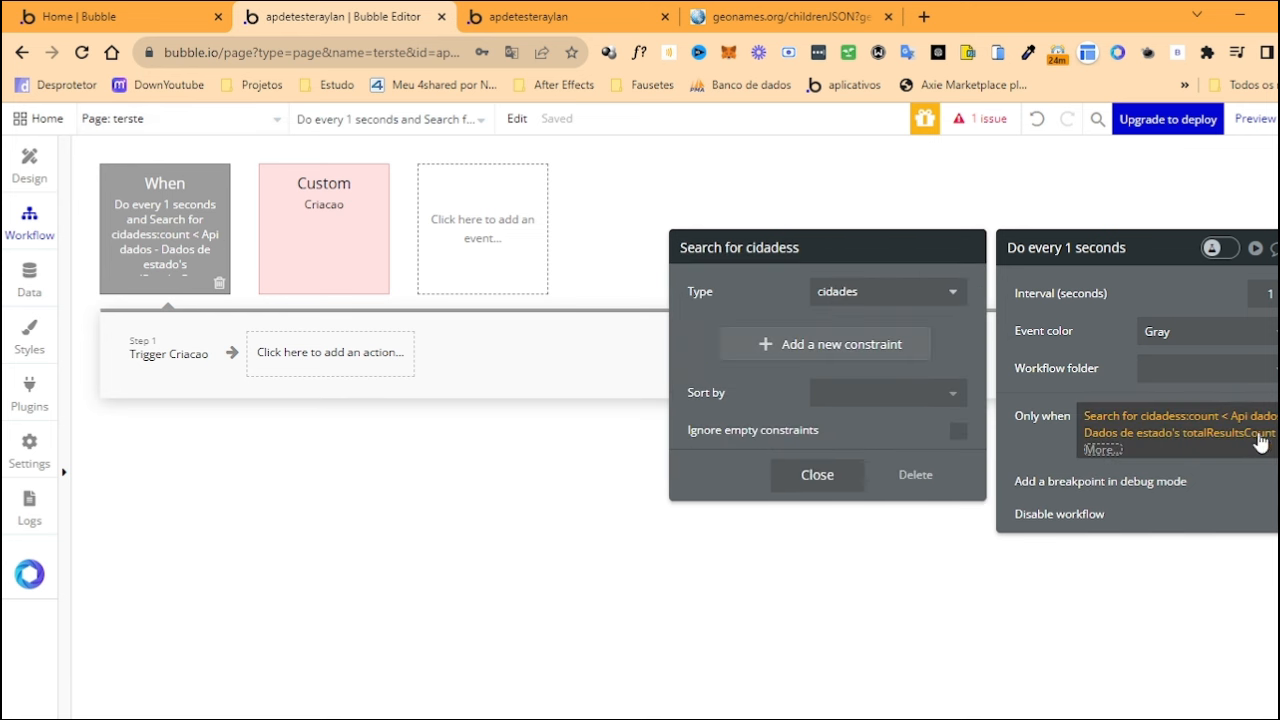
pyautogui.click(1114, 329)
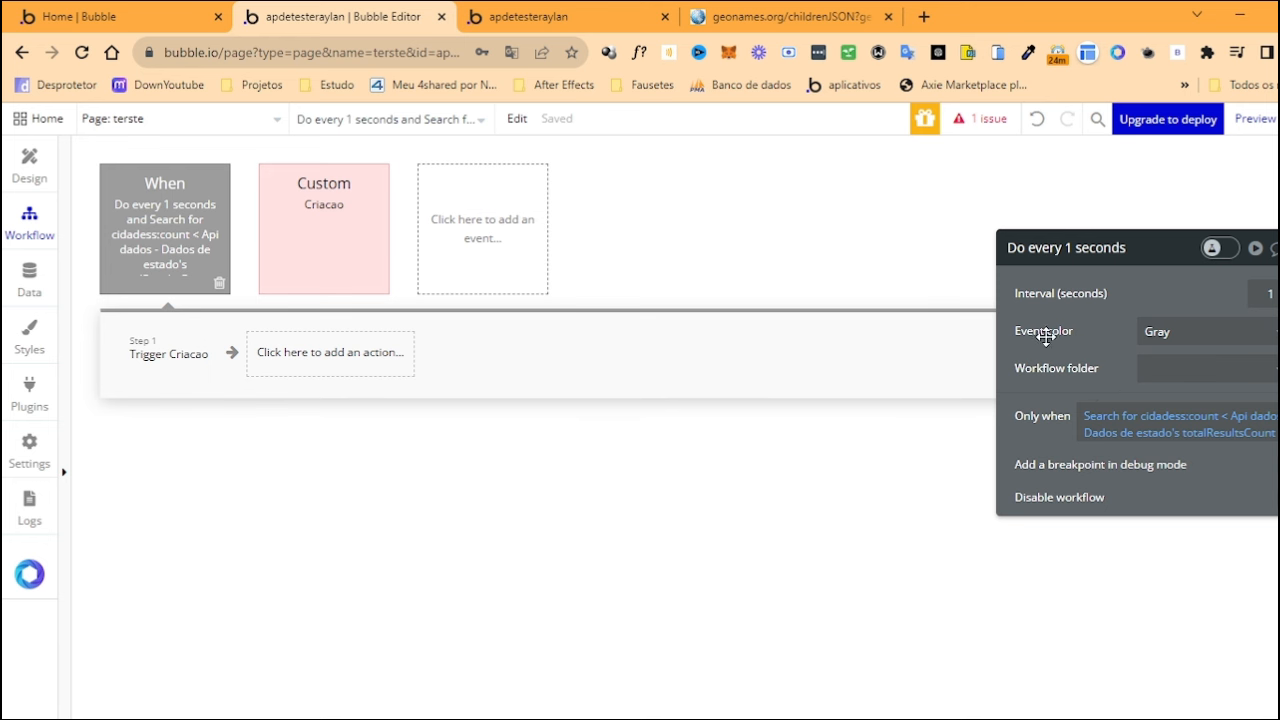
pyautogui.click(162, 358)
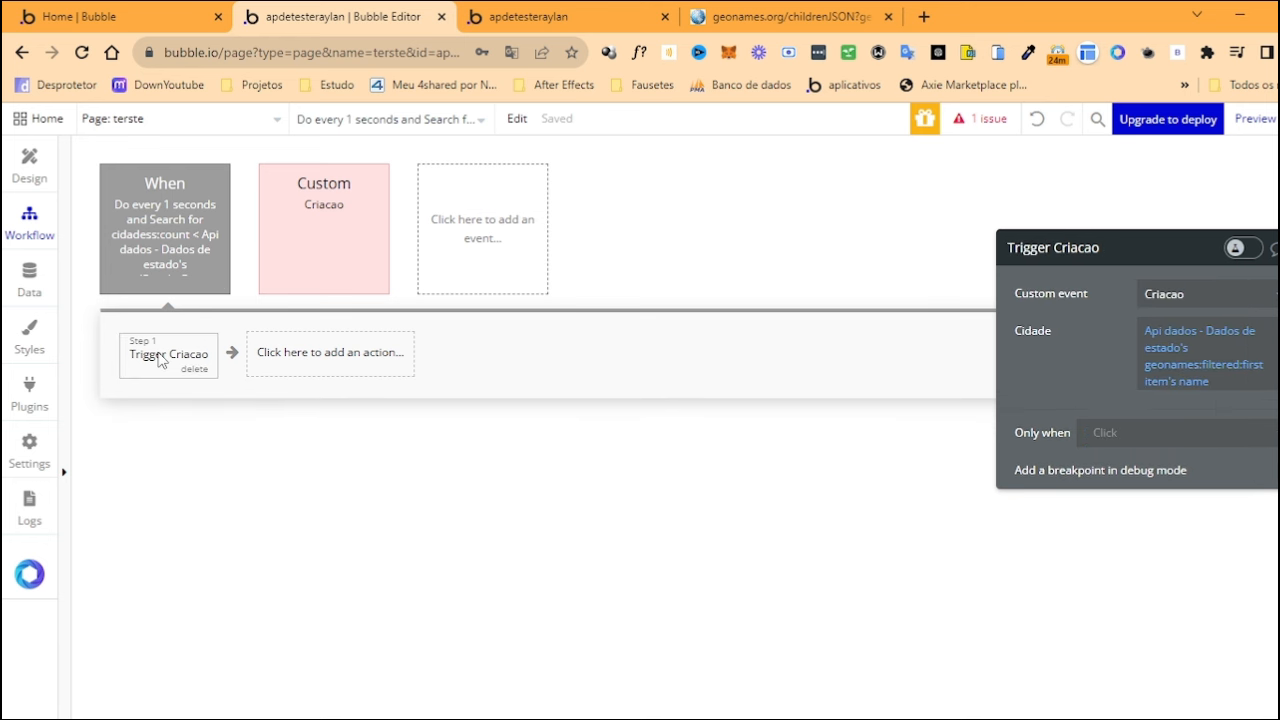
# Add a parameter named populacao of type number to the Criacao custom event
pyautogui.click(355, 250)
pyautogui.click(1172, 434)
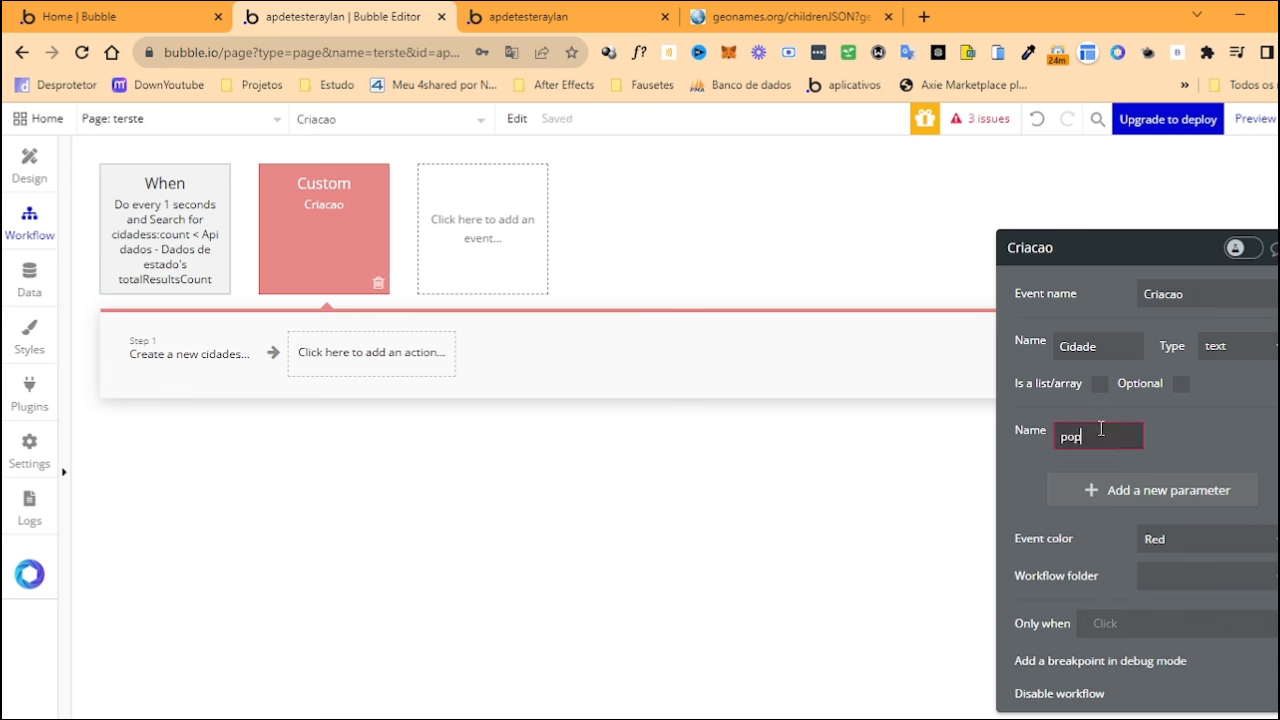
pyautogui.write('populacao')
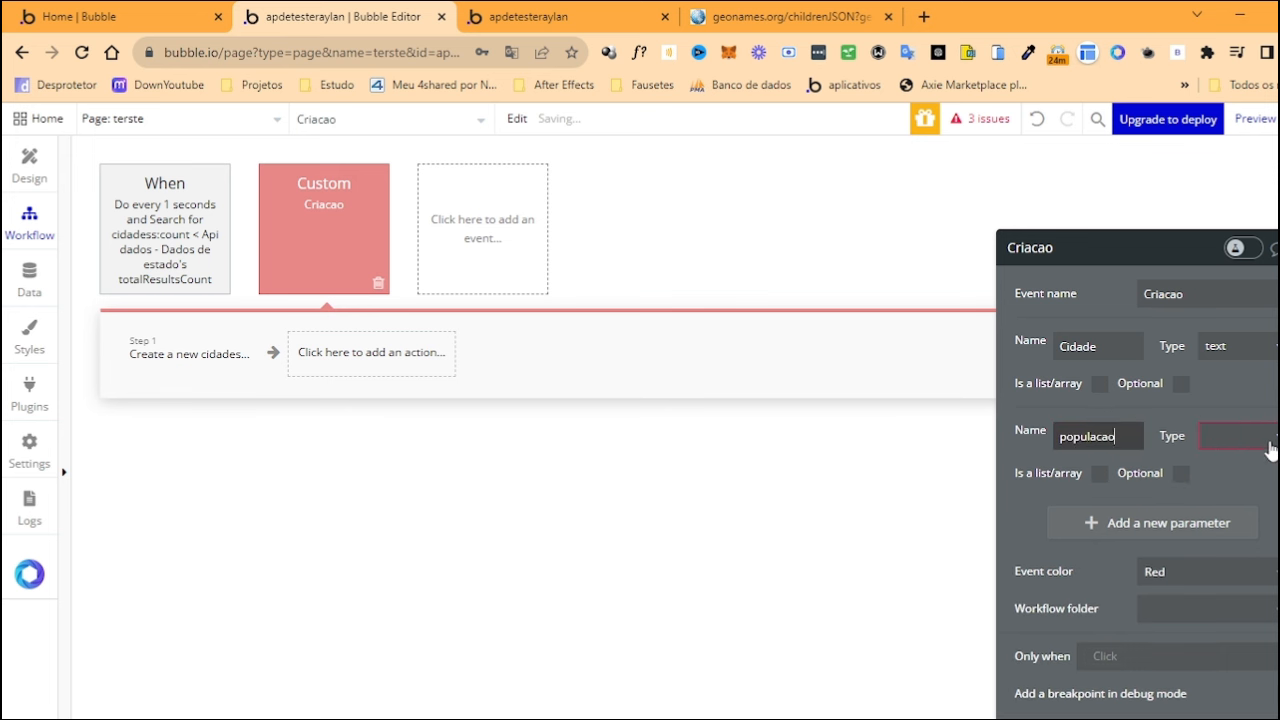
pyautogui.click(1268, 446)
pyautogui.write('nu')
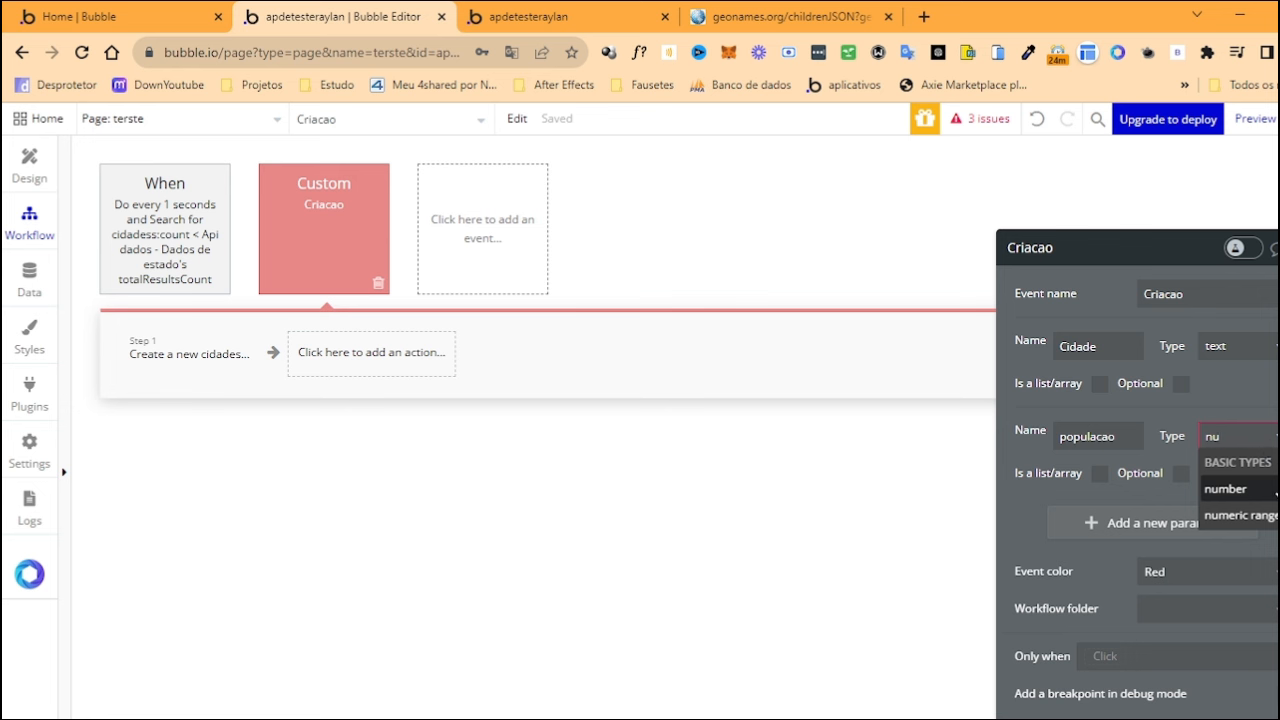
pyautogui.click(1270, 490)
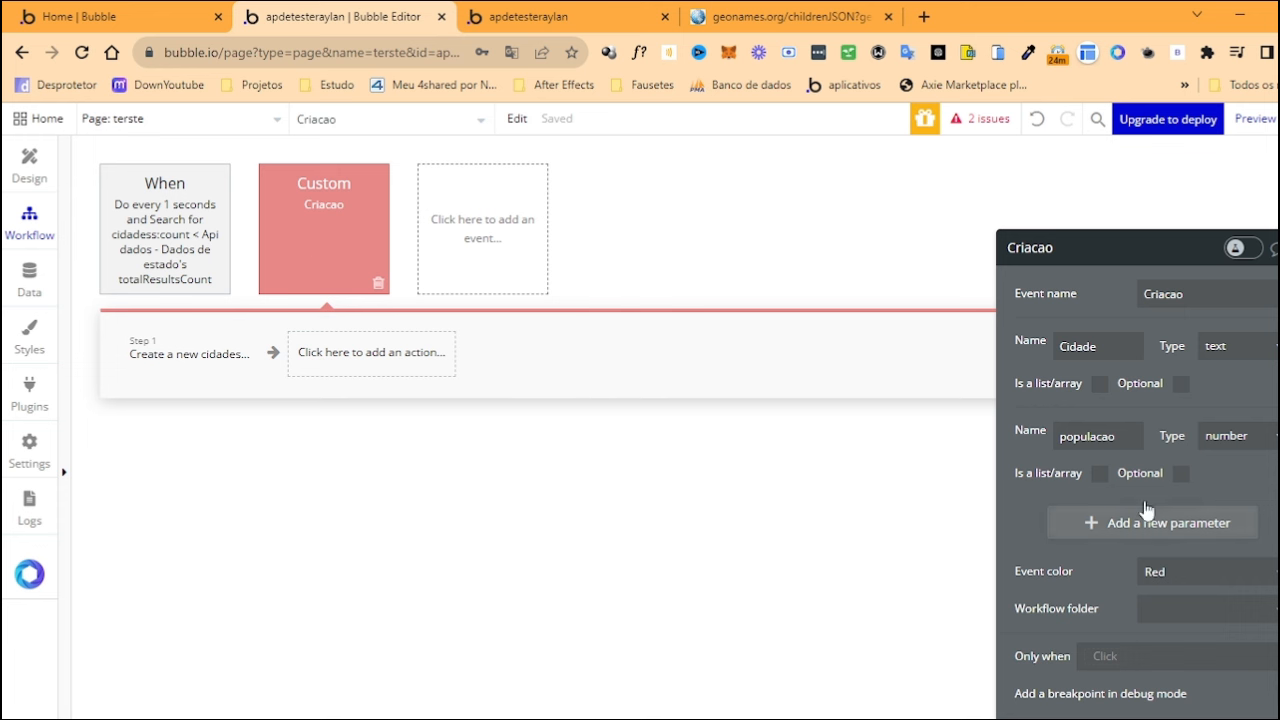
# Set the populacao field to the populacao parameter in the Create a new cidades action of the Criacao event
pyautogui.click(189, 362)
pyautogui.click(1100, 396)
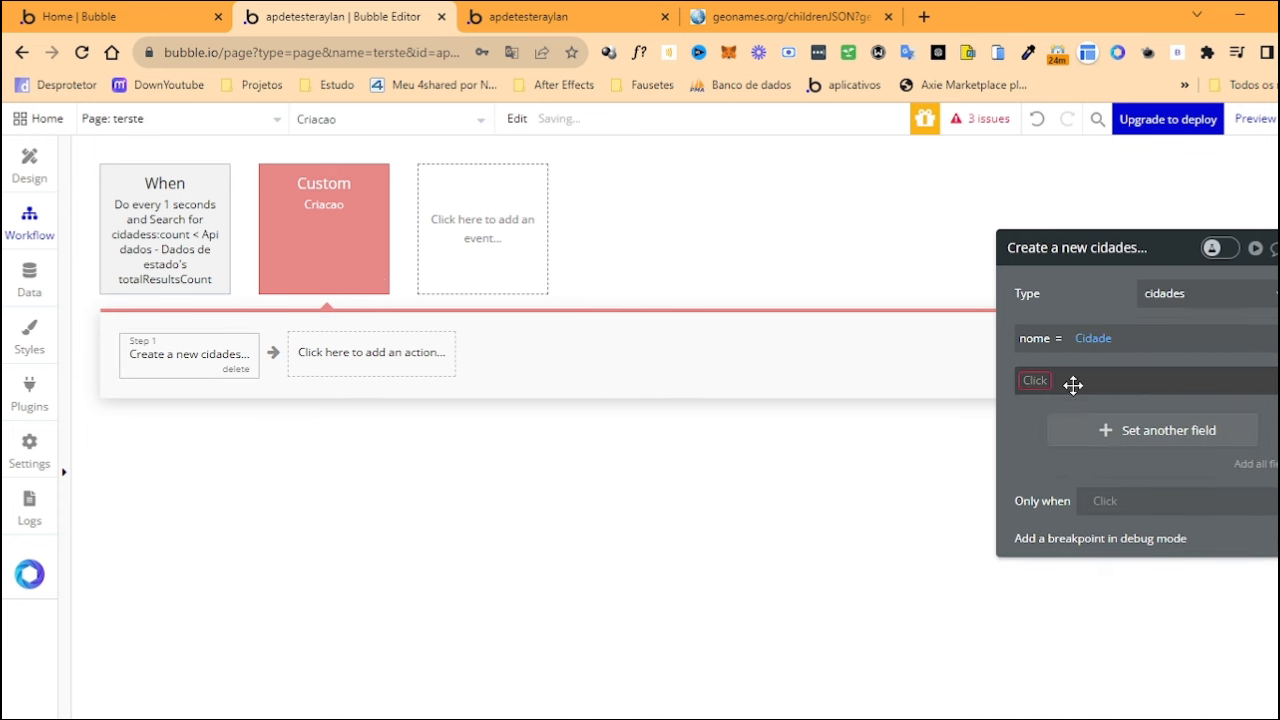
pyautogui.click(1042, 381)
pyautogui.click(1071, 428)
pyautogui.click(1112, 382)
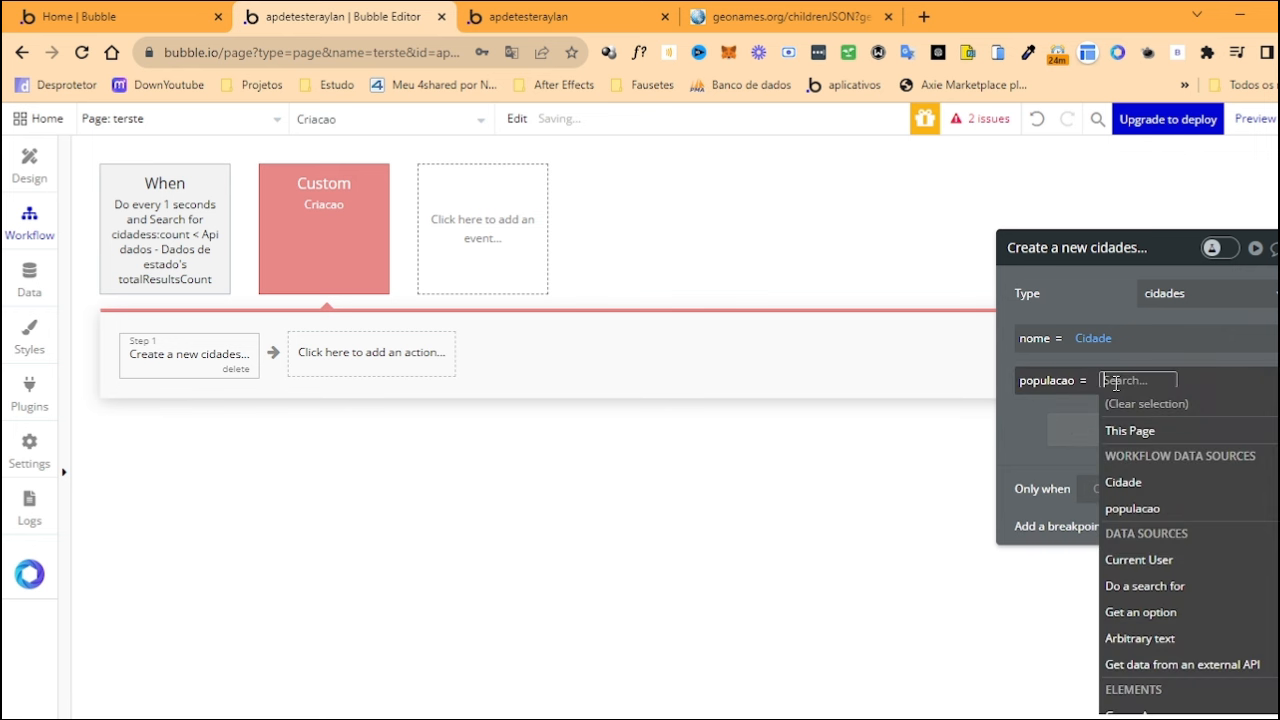
pyautogui.click(1118, 508)
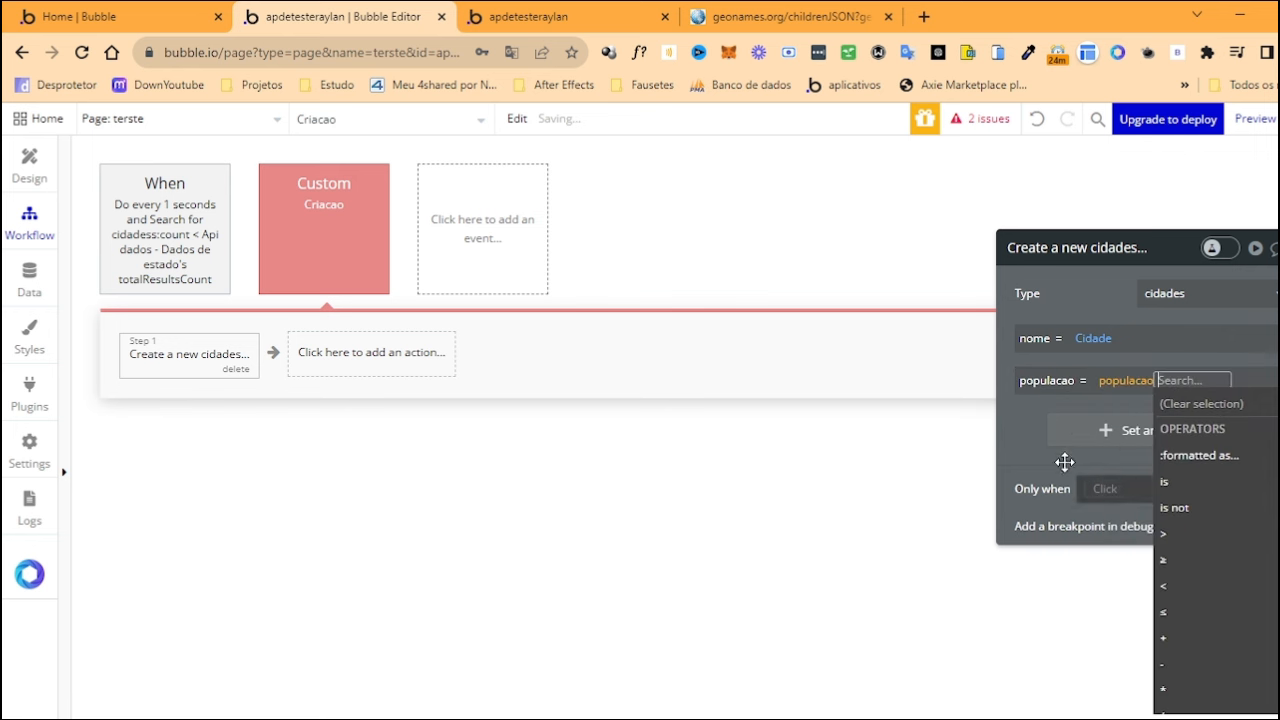
pyautogui.click(1030, 431)
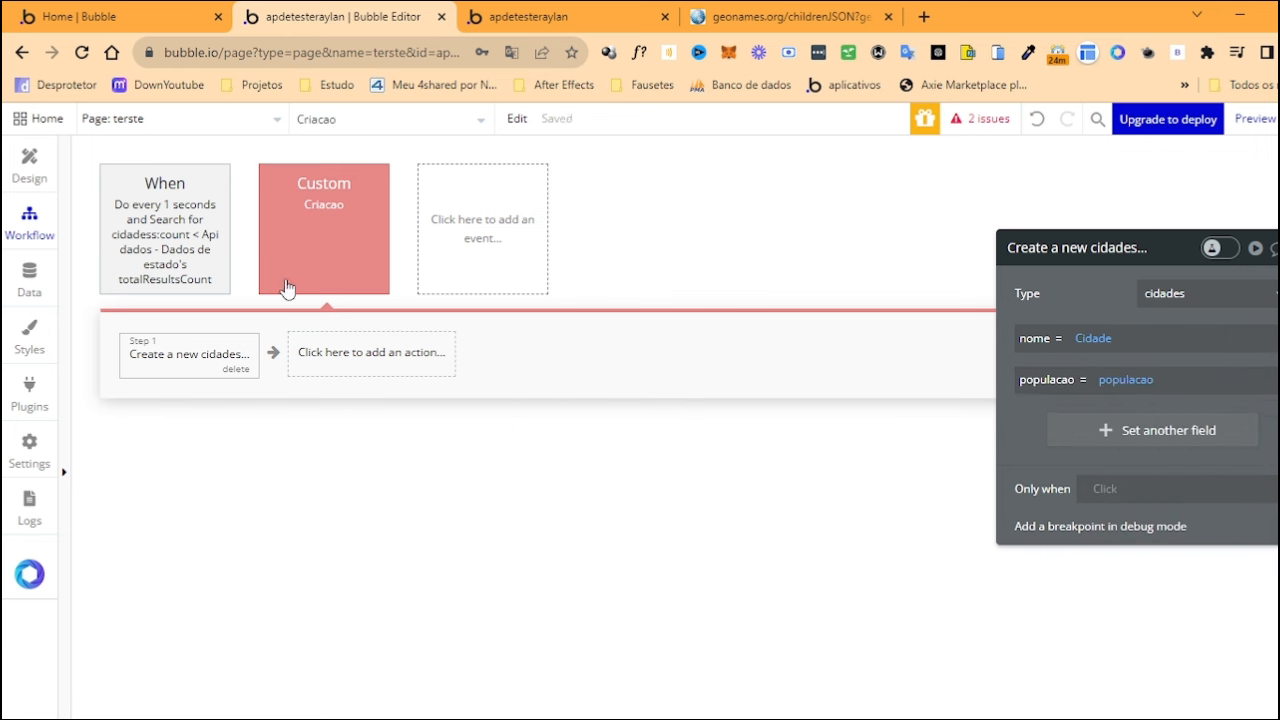
# Copy the Cidade expression into Trigger Criacao's populacao parameter and make it end in first item's population
pyautogui.click(157, 251)
pyautogui.click(171, 340)
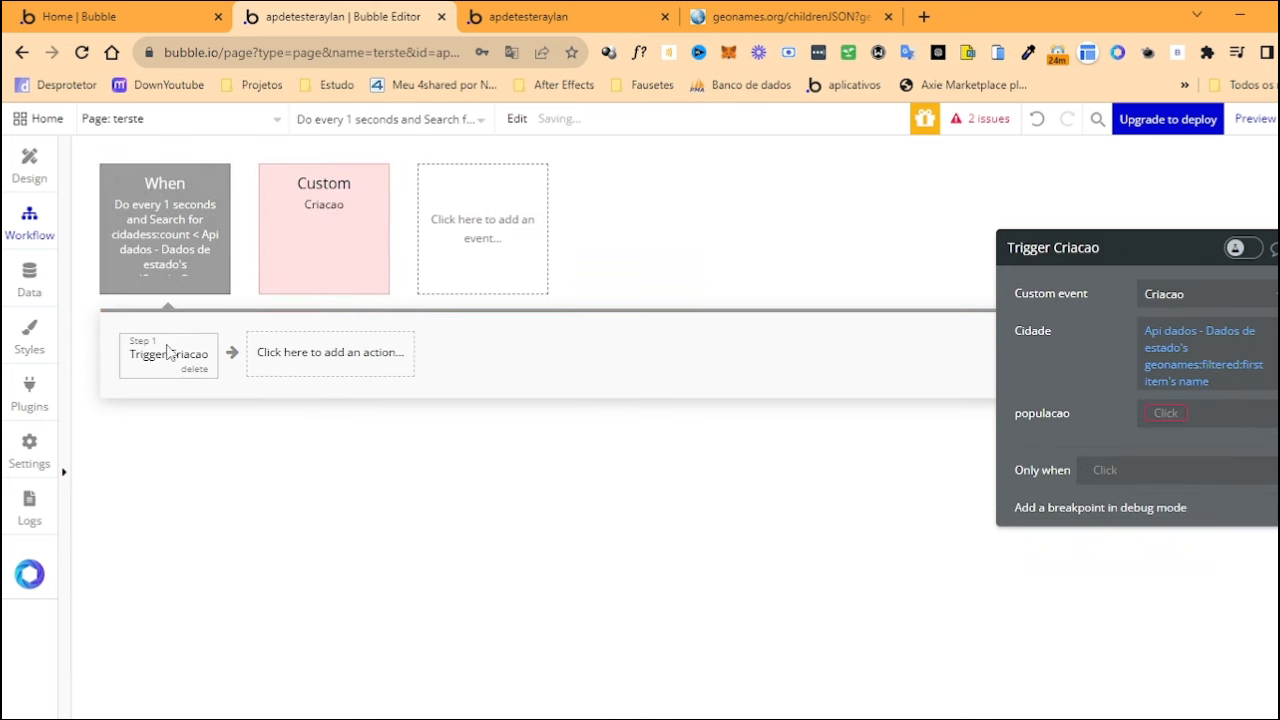
pyautogui.moveTo(1078, 289); pyautogui.dragTo(843, 284)
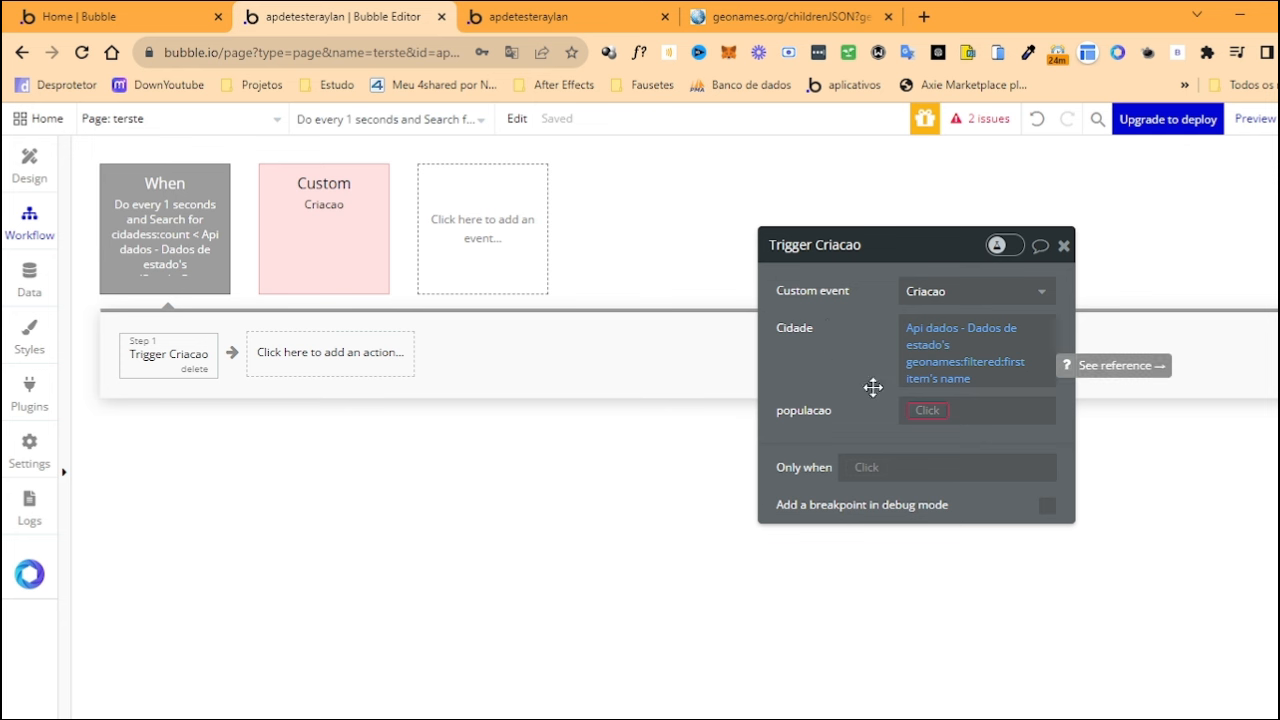
pyautogui.rightClick(957, 378)
pyautogui.click(1063, 331)
pyautogui.rightClick(932, 422)
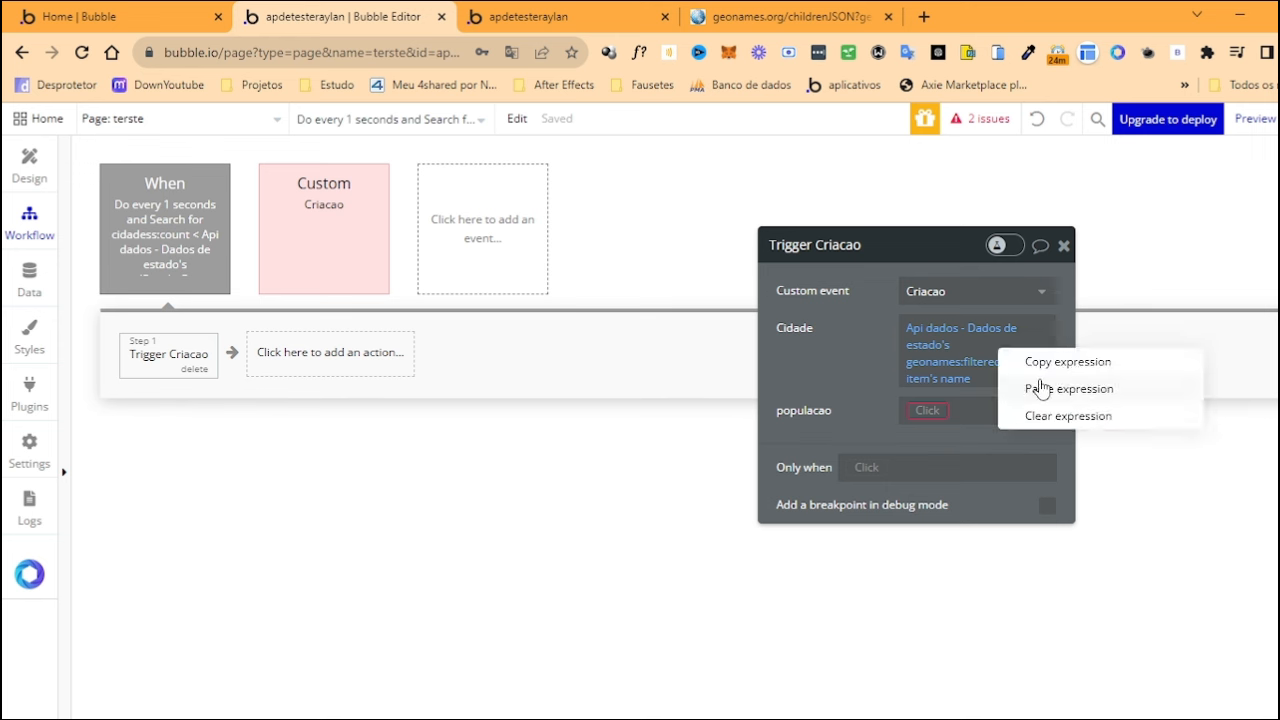
pyautogui.click(1045, 390)
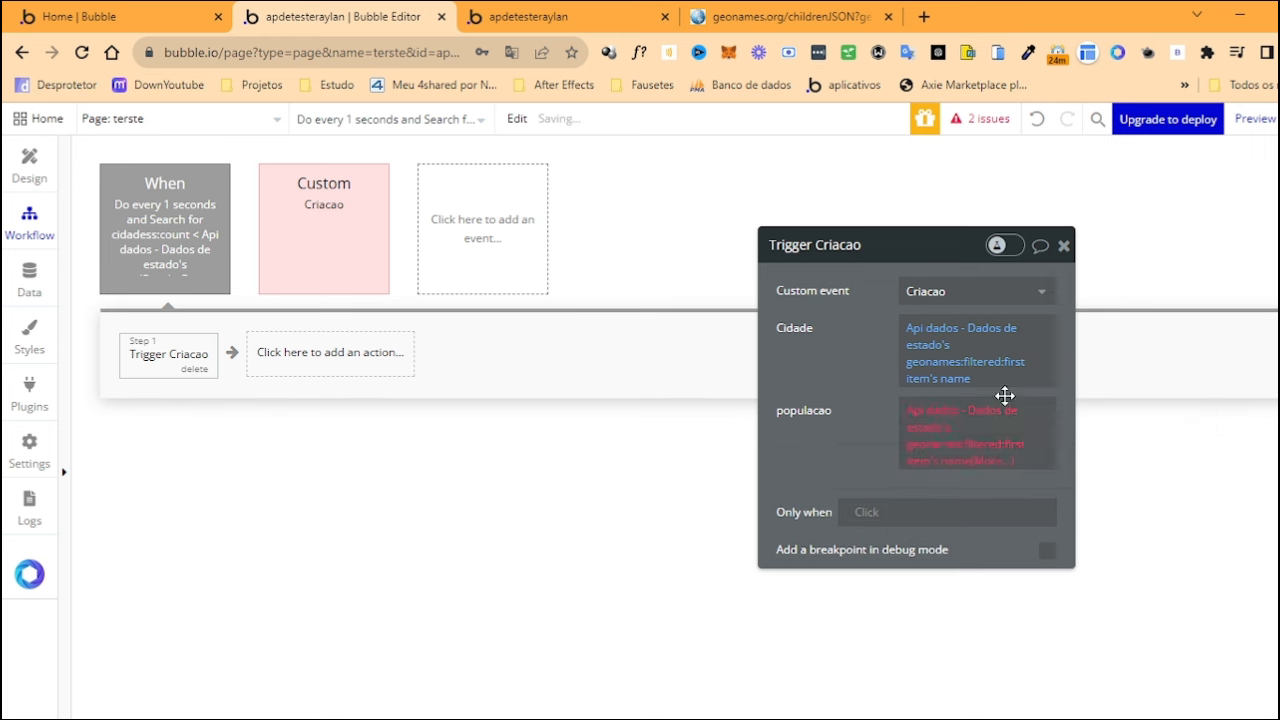
pyautogui.click(965, 463)
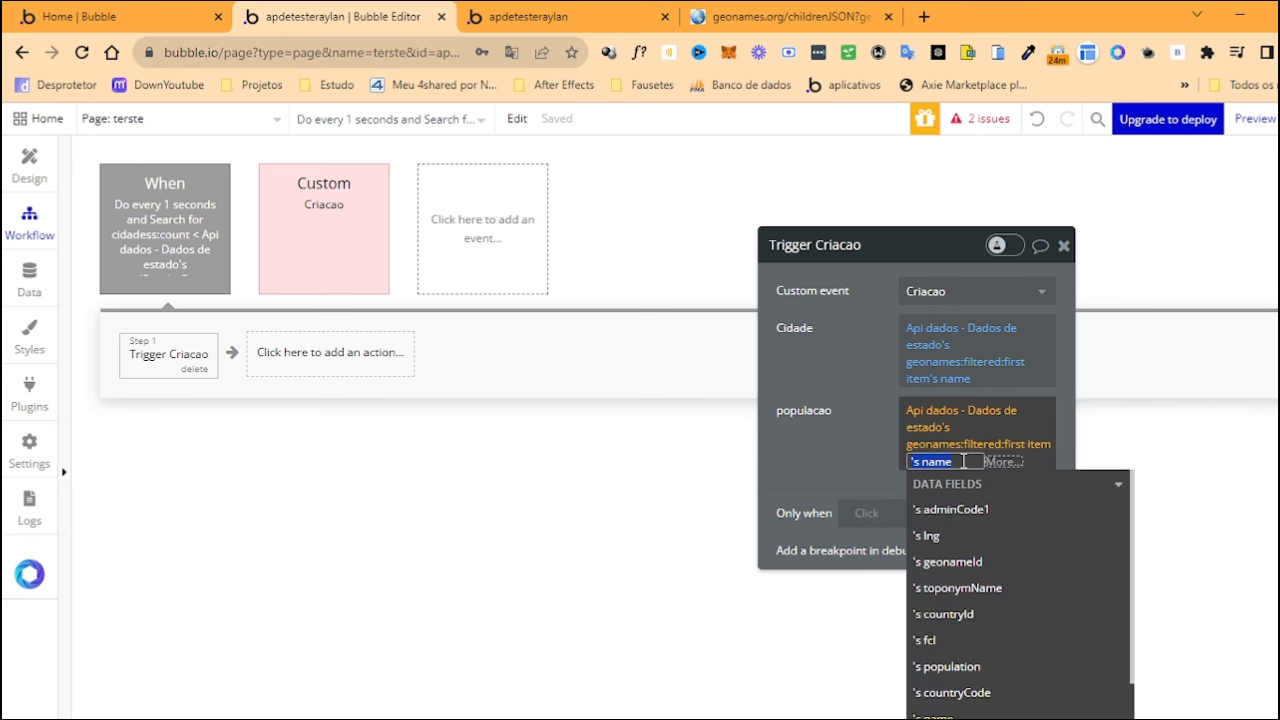
pyautogui.click(966, 667)
pyautogui.click(883, 453)
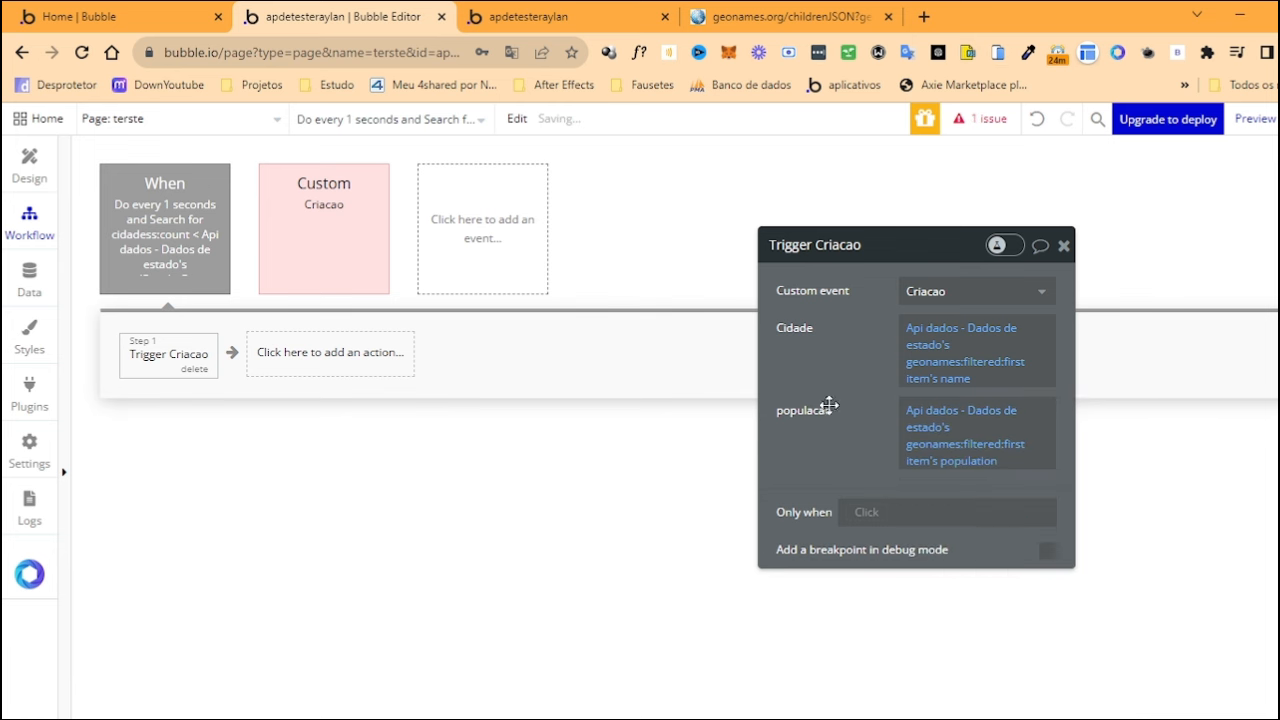
# Examine the list filter in Trigger Criacao's populacao expression and the Banco de dados da aplicação list in the preview
pyautogui.moveTo(792, 362); pyautogui.dragTo(723, 401)
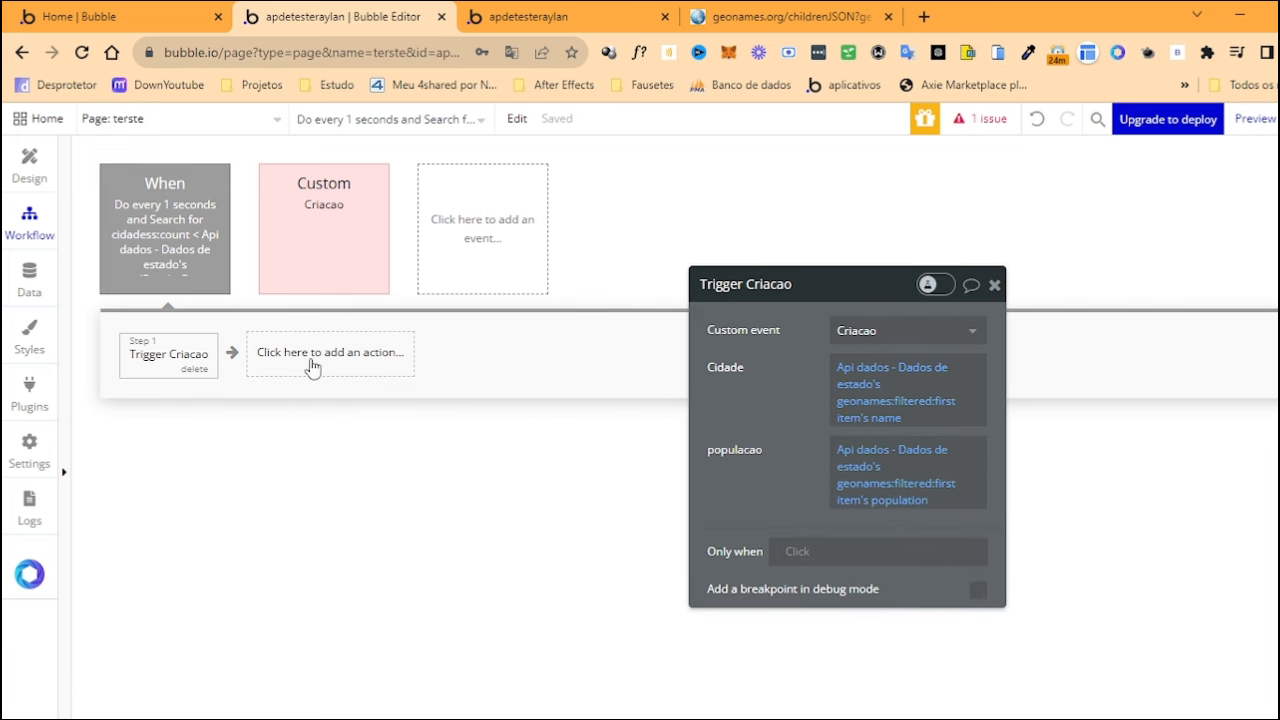
pyautogui.click(908, 487)
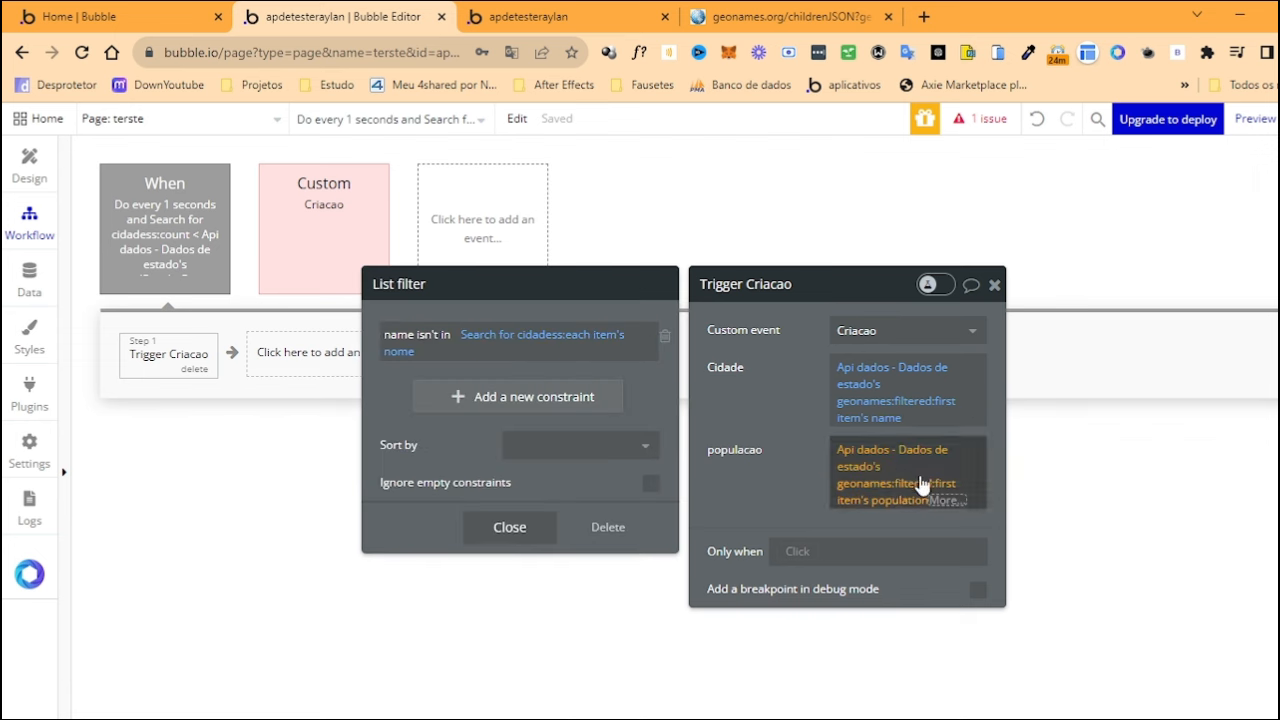
pyautogui.click(789, 481)
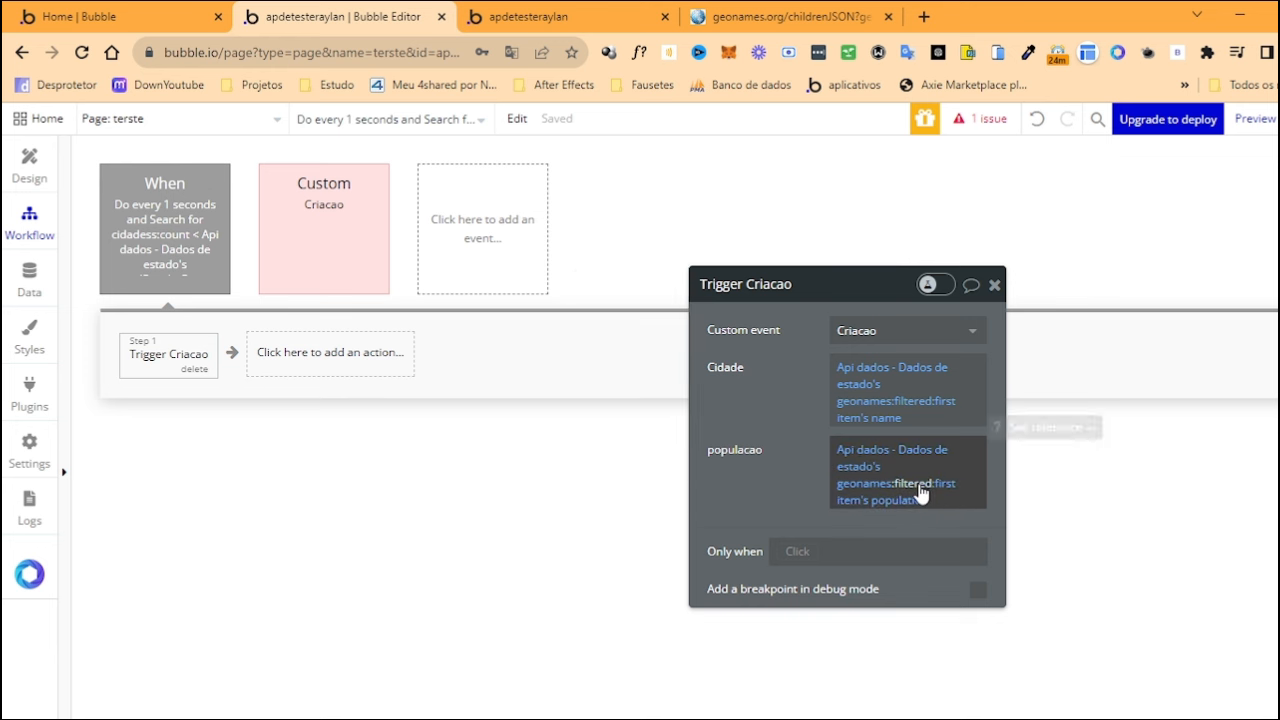
pyautogui.click(905, 488)
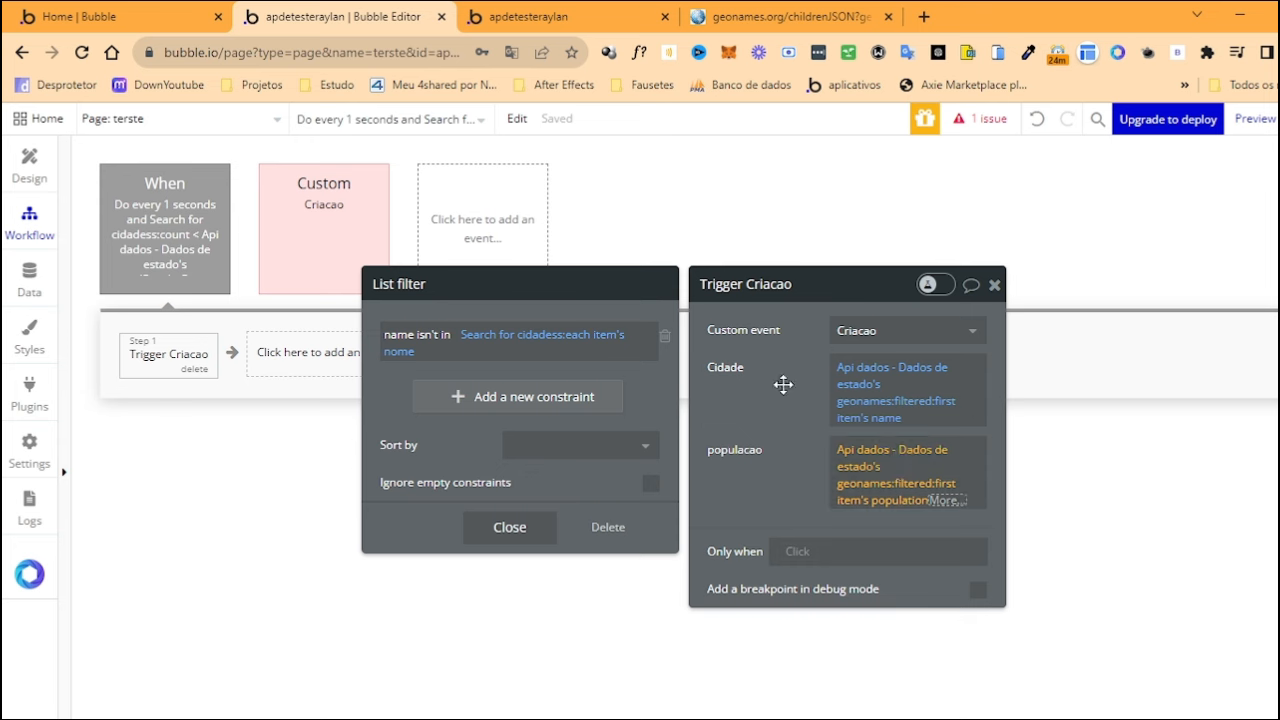
pyautogui.click(573, 15)
pyautogui.moveTo(706, 196); pyautogui.dragTo(676, 507)
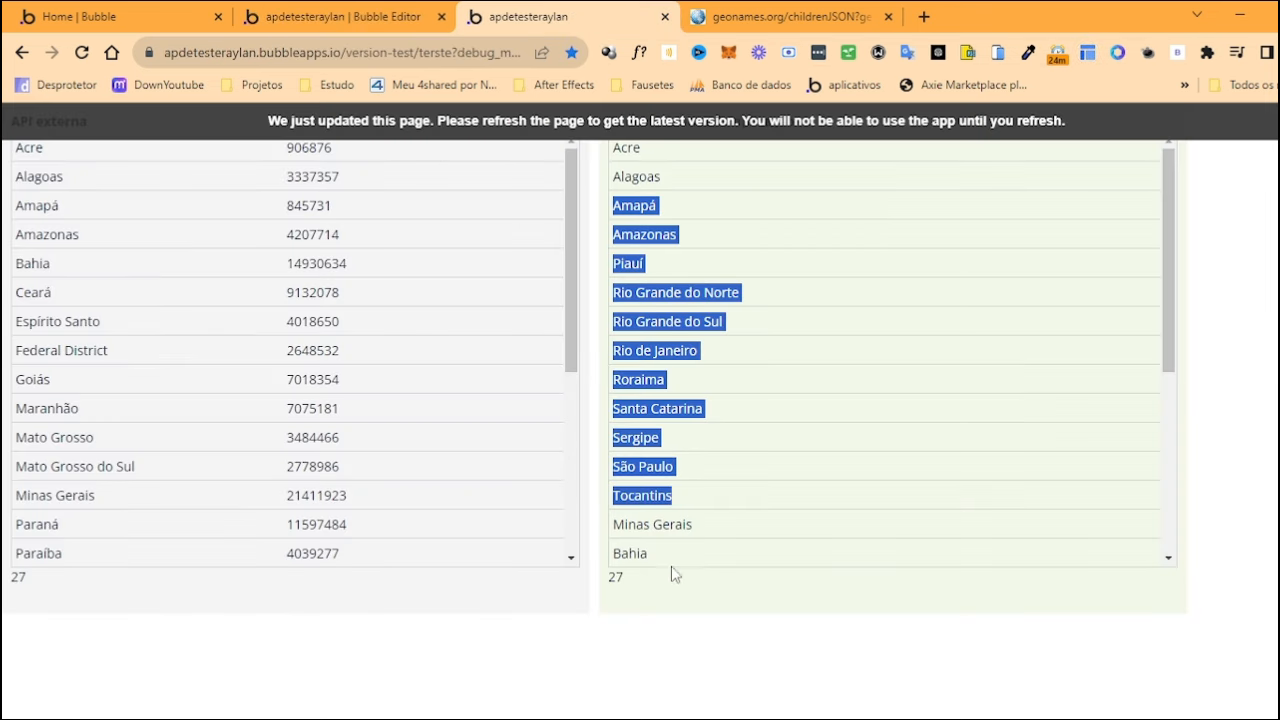
pyautogui.moveTo(672, 563); pyautogui.dragTo(657, 292)
pyautogui.click(340, 16)
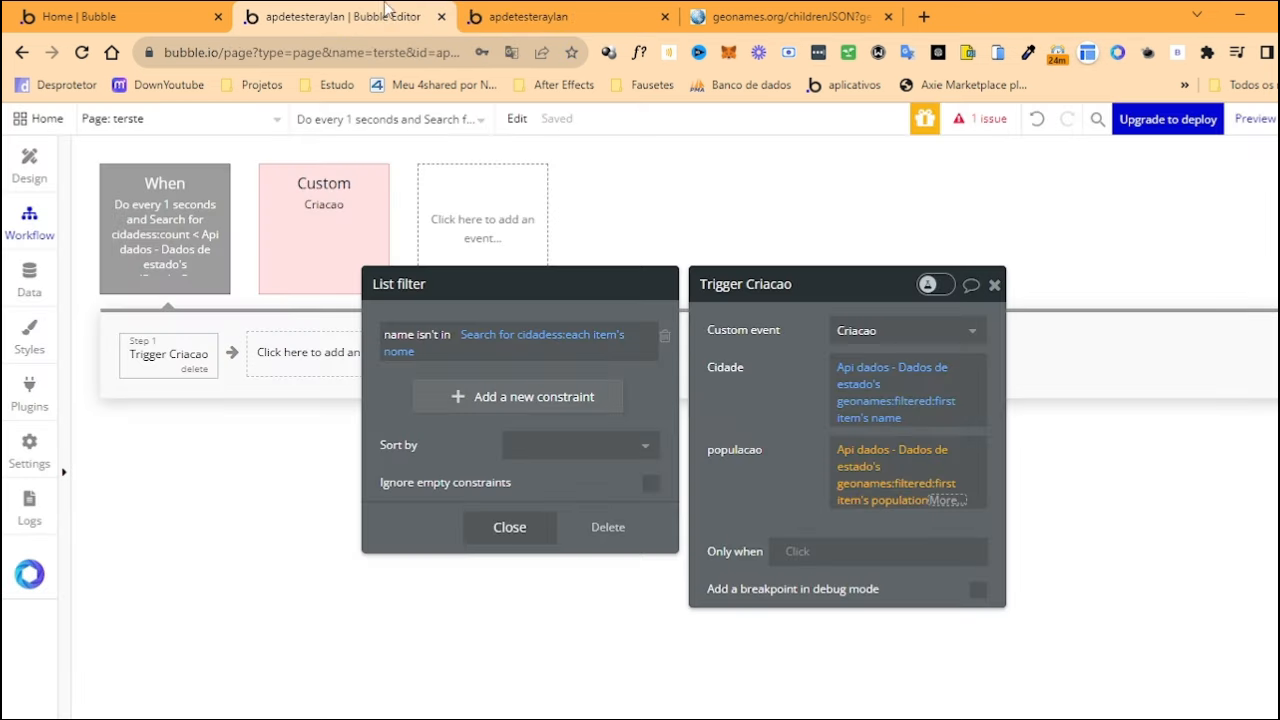
pyautogui.click(764, 421)
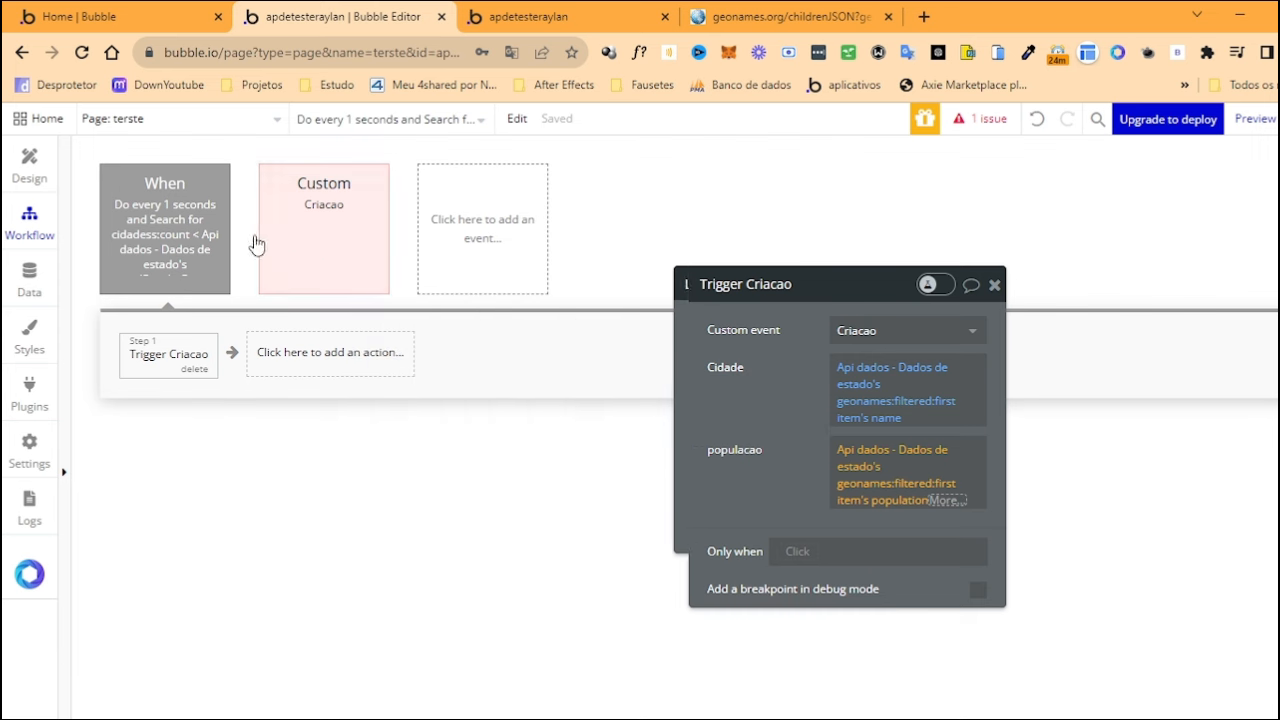
# Review the Do every 1 seconds condition, the Trigger Criacao parameters and the Criacao custom event
pyautogui.click(166, 252)
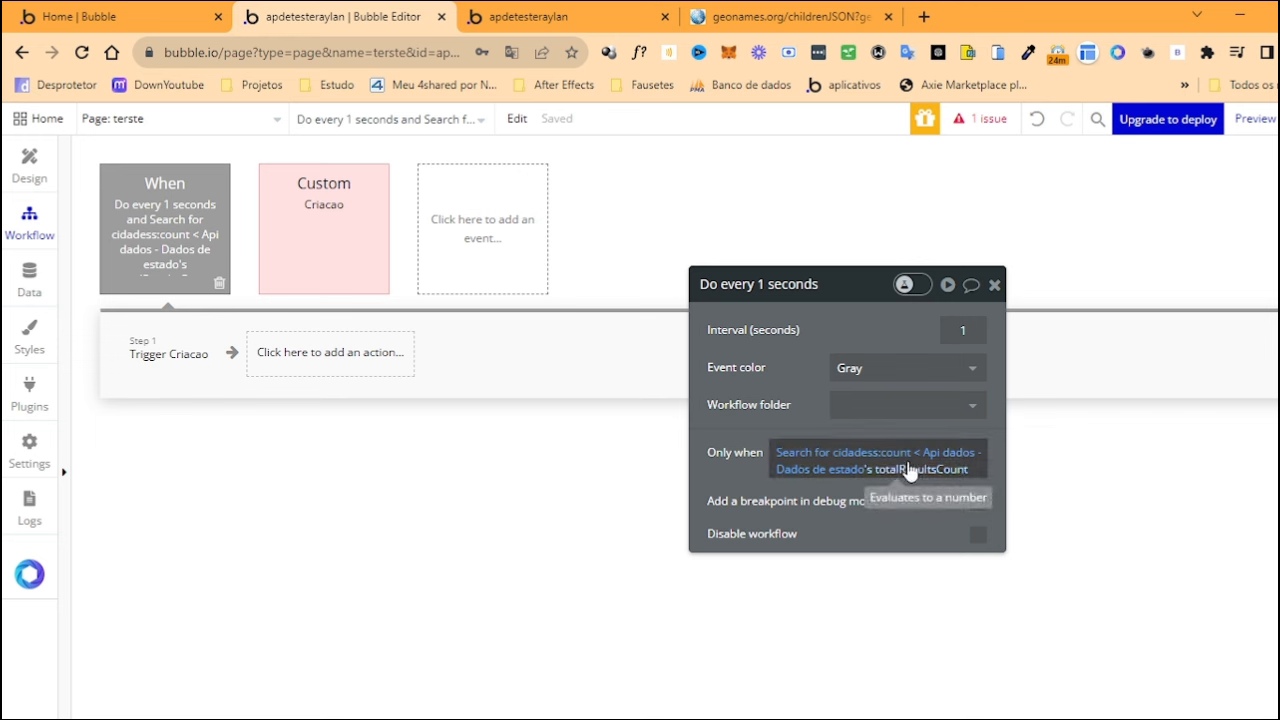
pyautogui.click(160, 355)
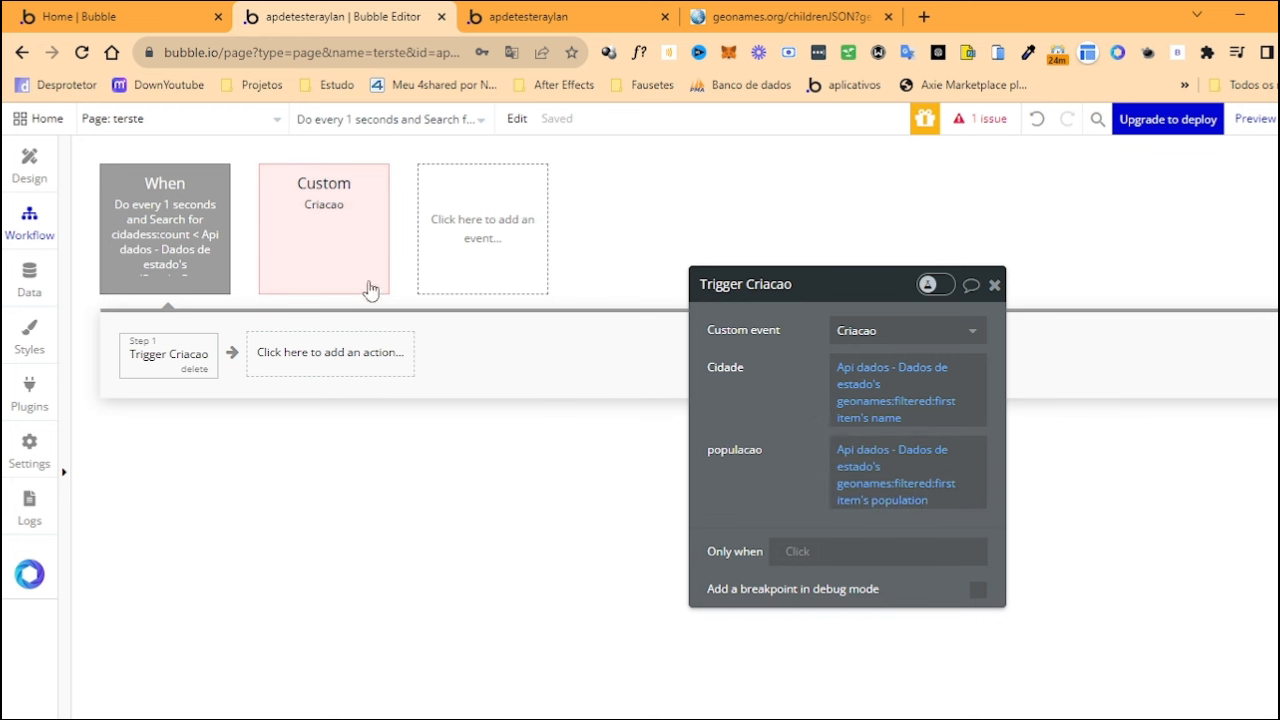
pyautogui.click(312, 250)
pyautogui.click(155, 361)
pyautogui.click(177, 243)
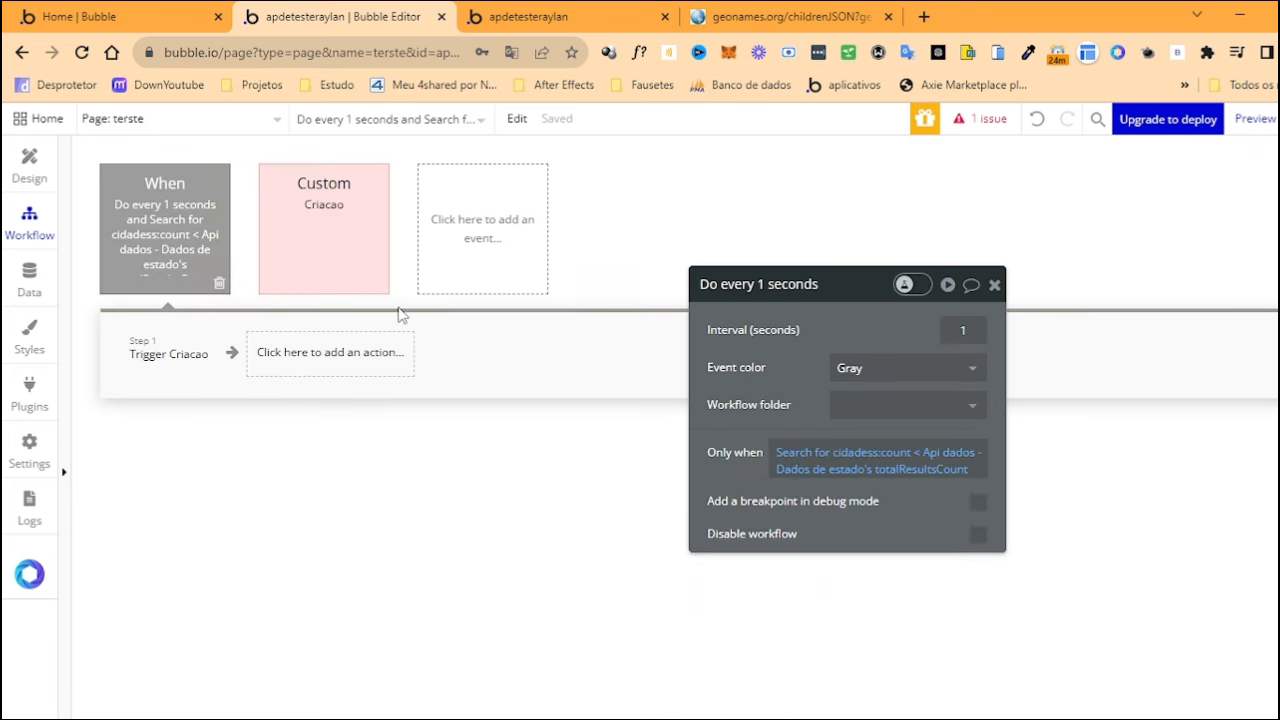
# Delete all entries of the cidades data type from the development app data
pyautogui.click(29, 280)
pyautogui.click(372, 359)
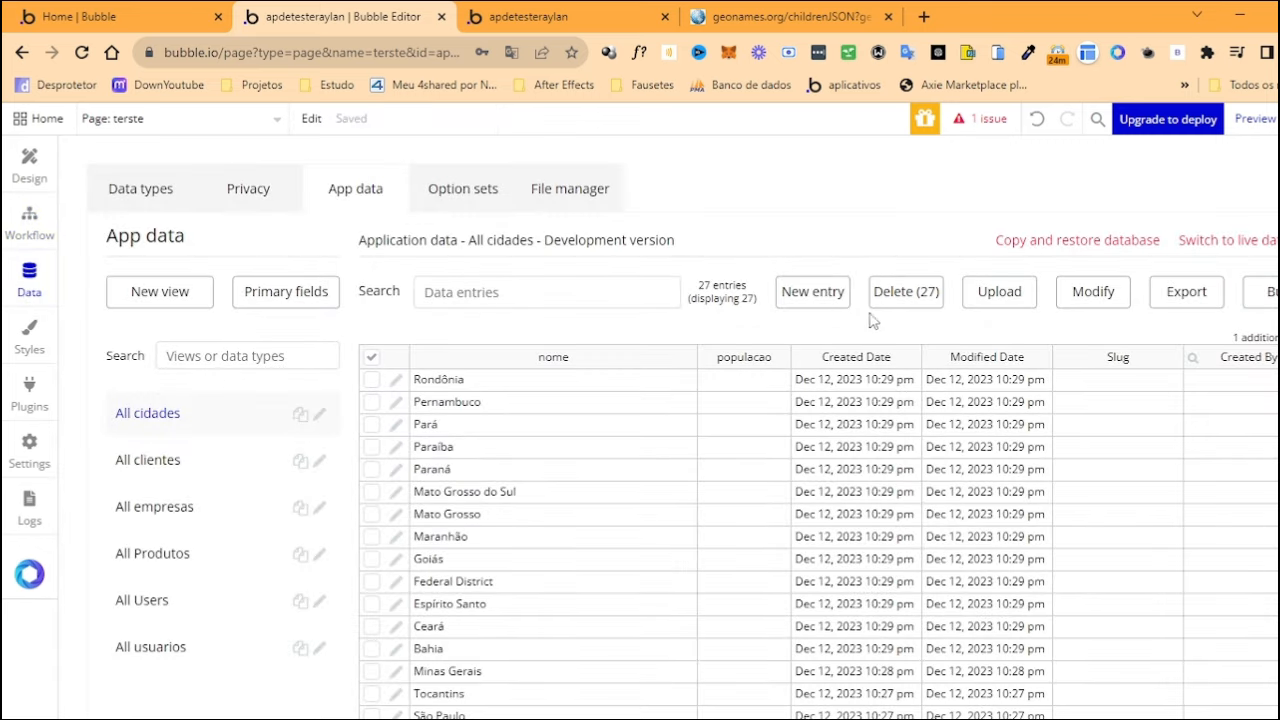
pyautogui.click(893, 298)
pyautogui.click(677, 325)
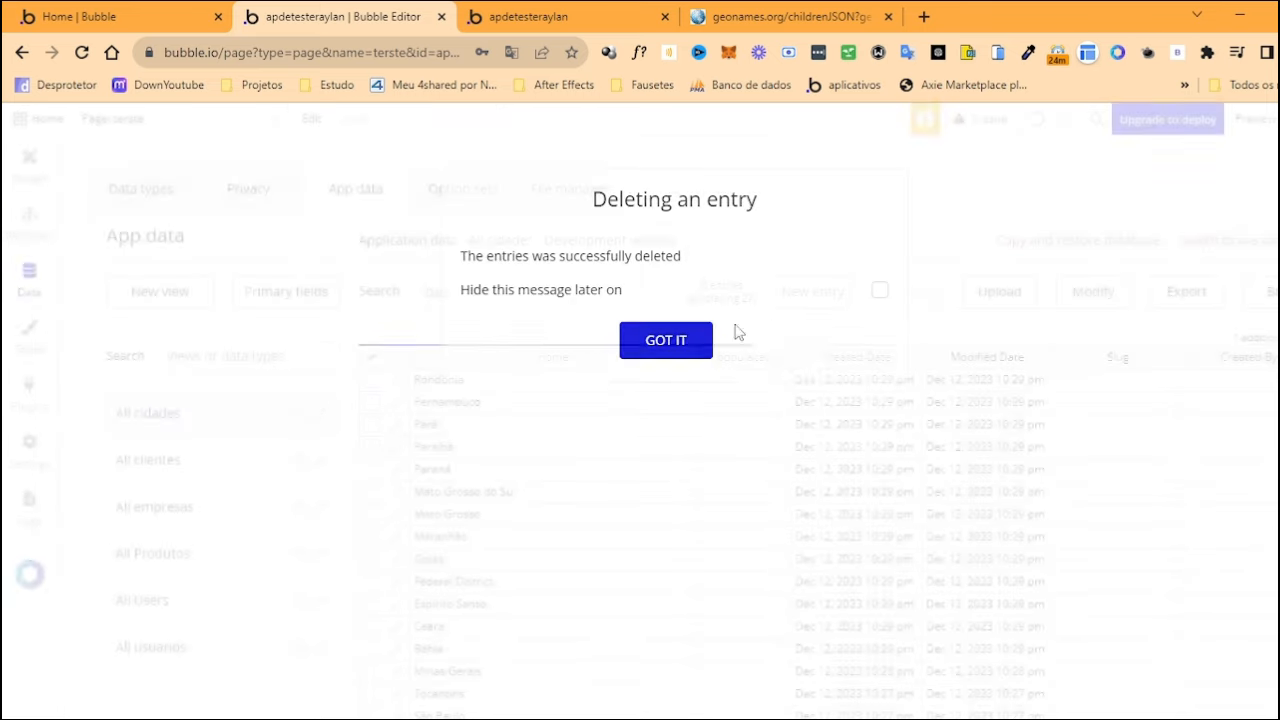
pyautogui.click(703, 338)
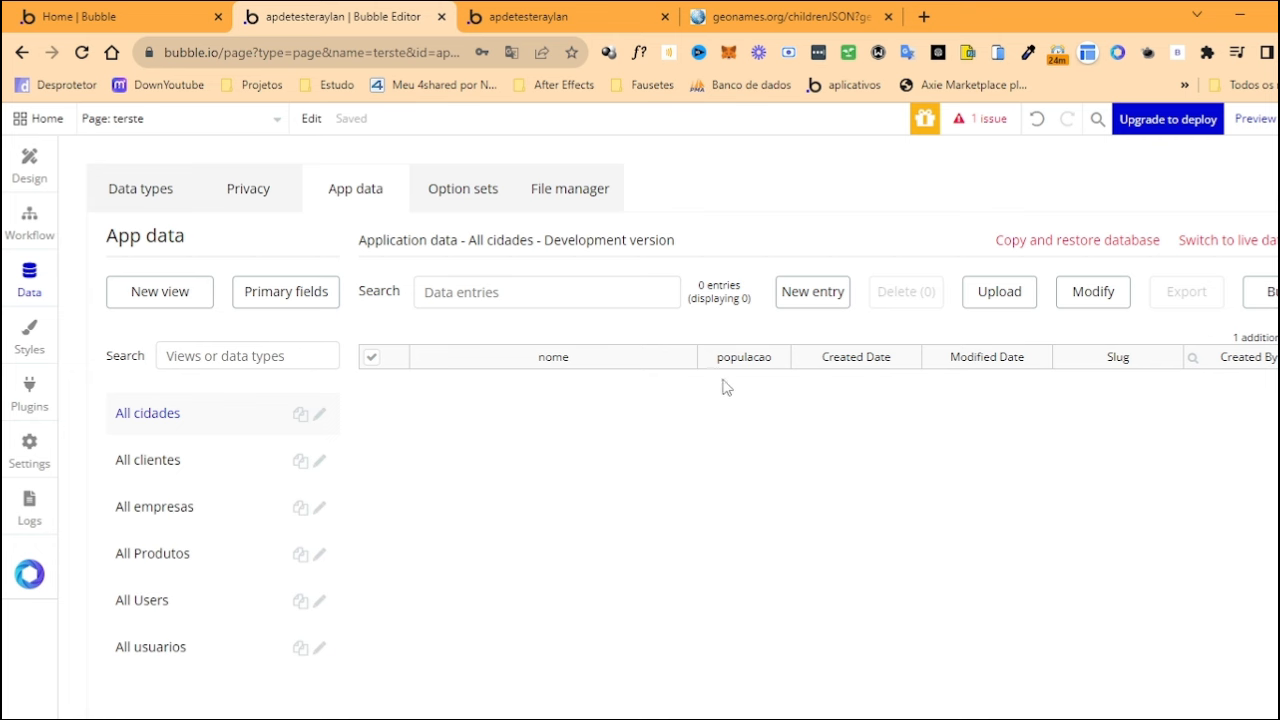
# Reload the terste preview page so the recurring workflow refills the Banco de dados da aplicação list
pyautogui.click(527, 16)
pyautogui.click(403, 52)
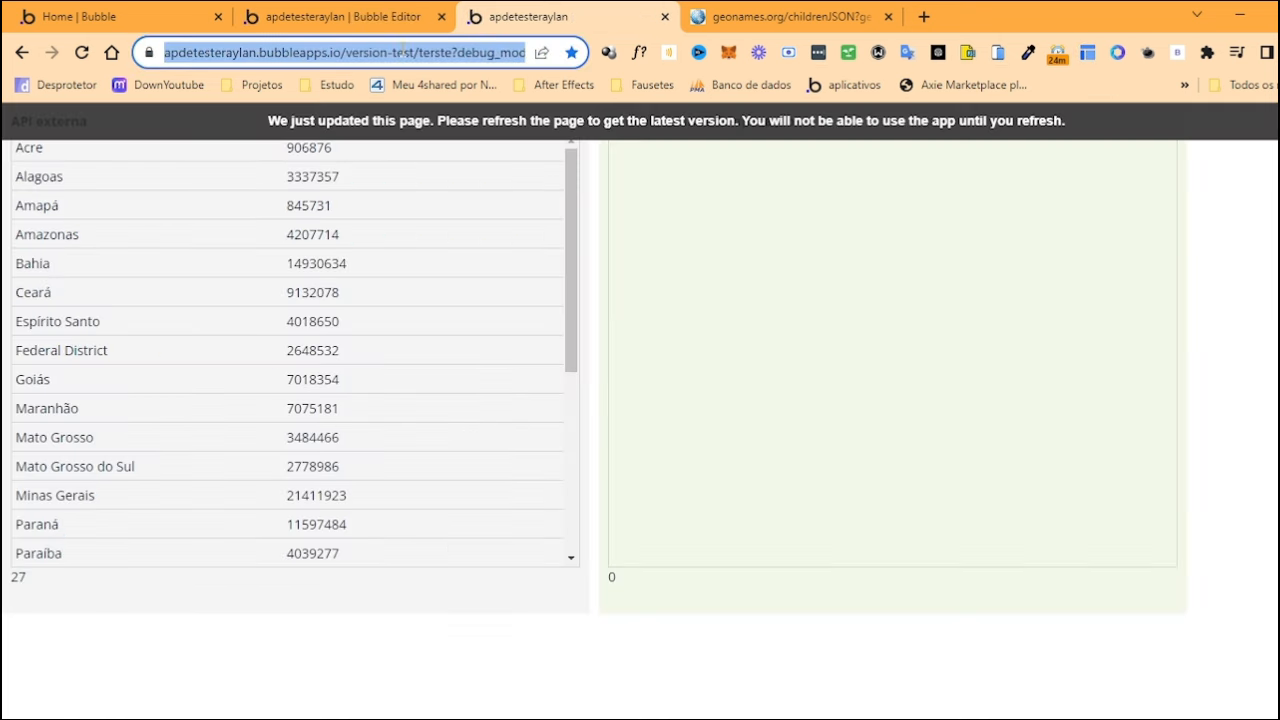
pyautogui.press('Return')
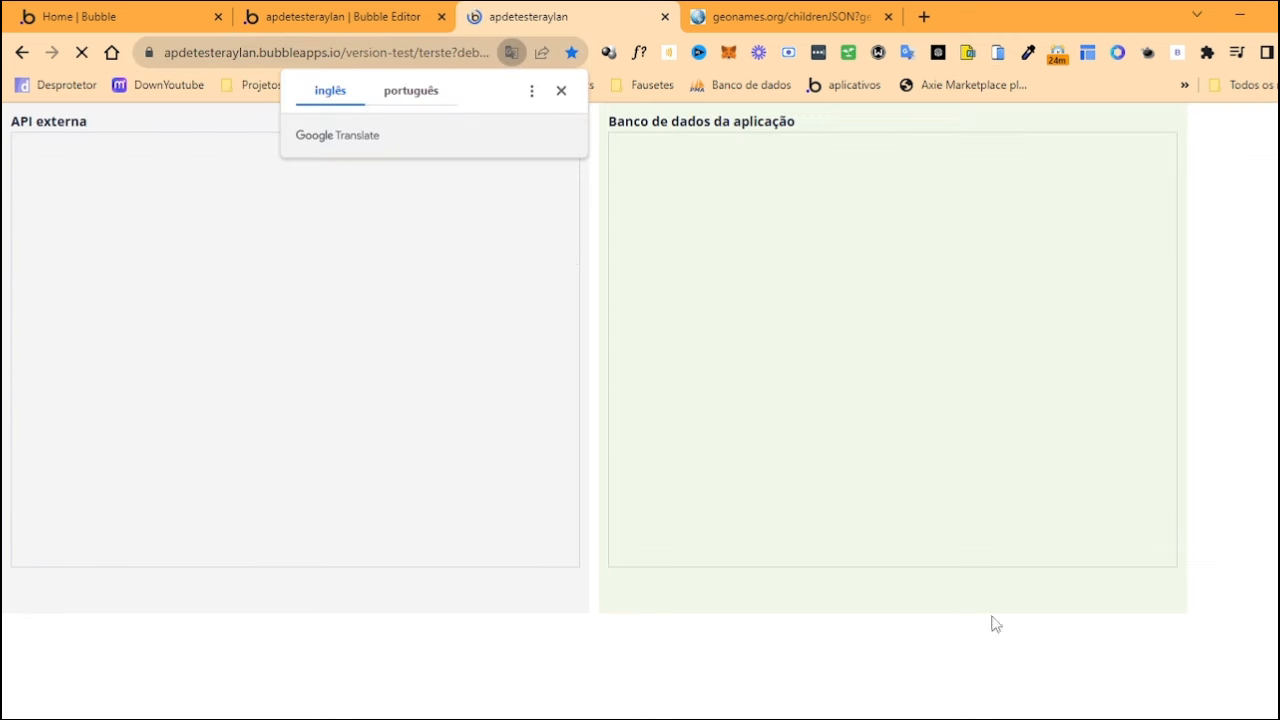
pyautogui.click(561, 91)
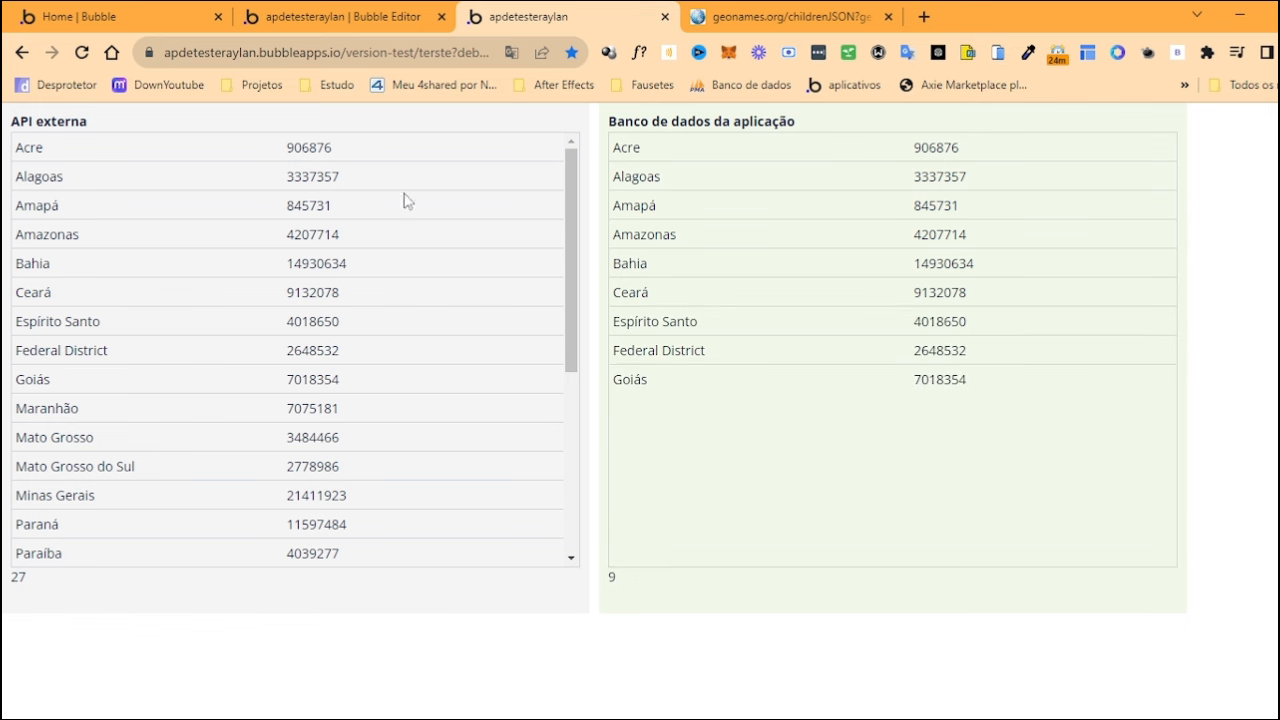
# Review the Trigger Criacao parameters, the Criacao event and its Create a new cidades action, and check the lists in the preview
pyautogui.click(332, 18)
pyautogui.click(30, 222)
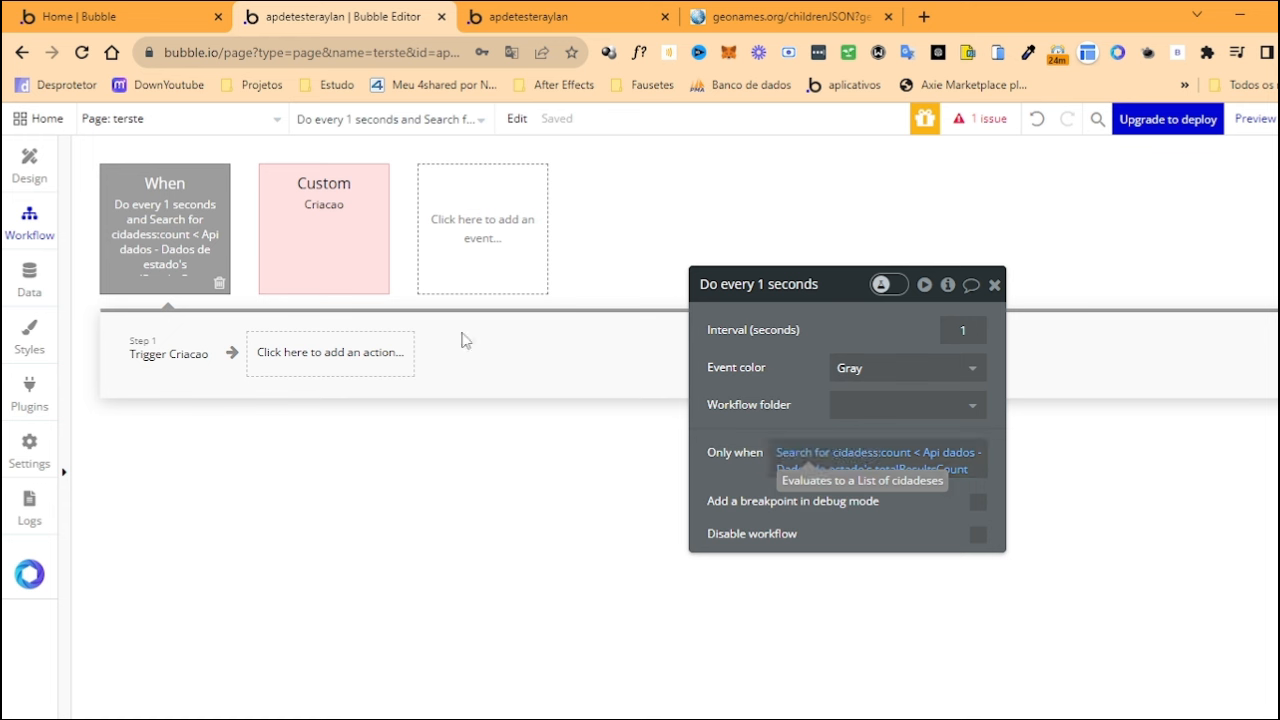
pyautogui.click(160, 362)
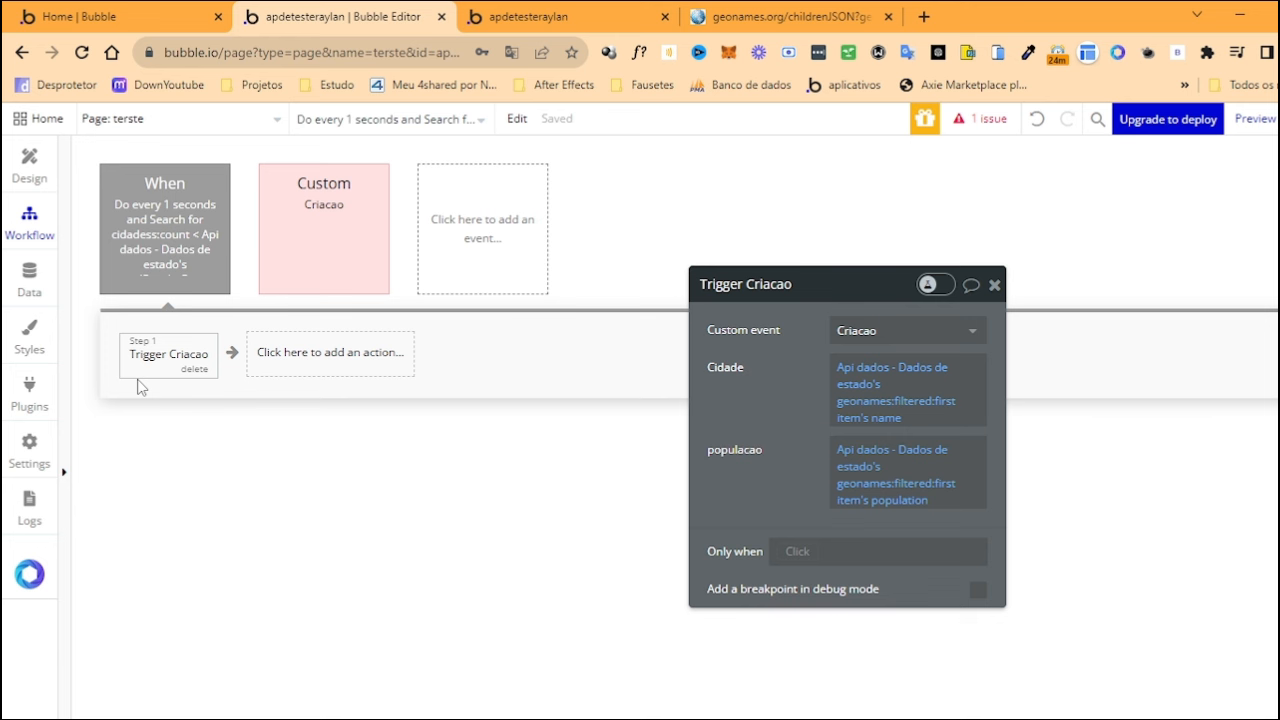
pyautogui.click(292, 280)
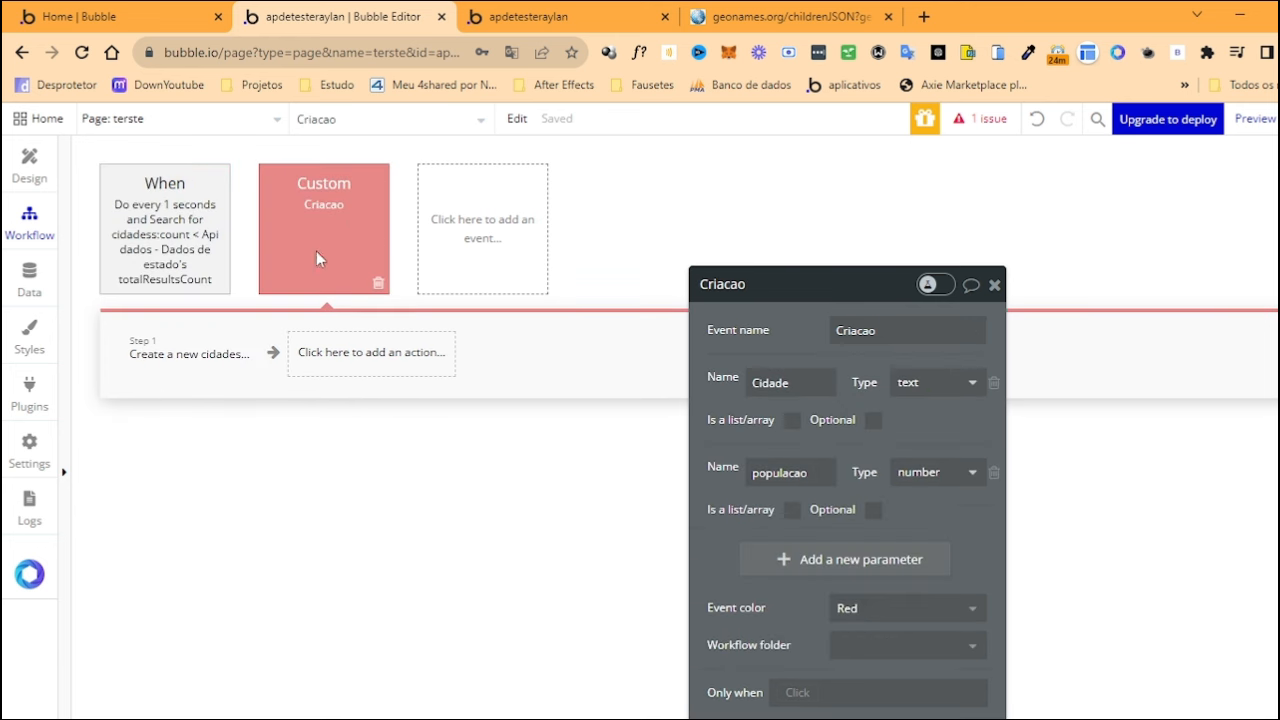
pyautogui.click(506, 251)
pyautogui.moveTo(478, 430)
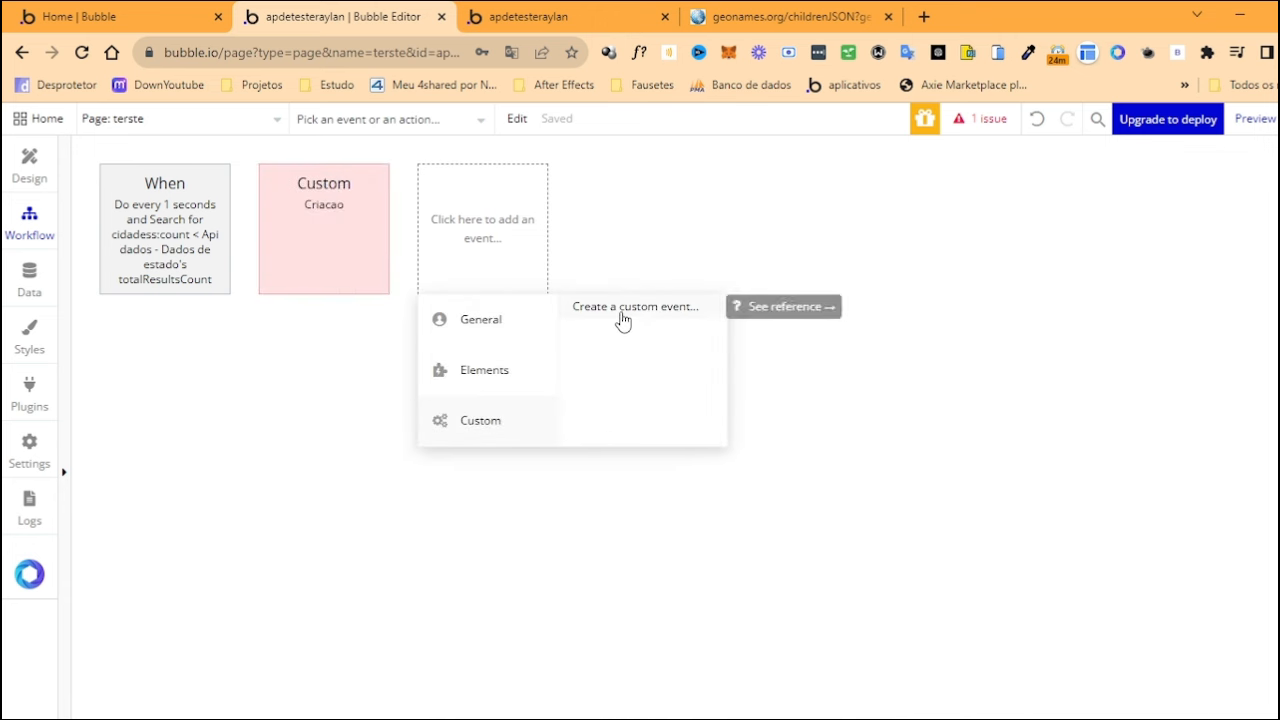
pyautogui.click(323, 231)
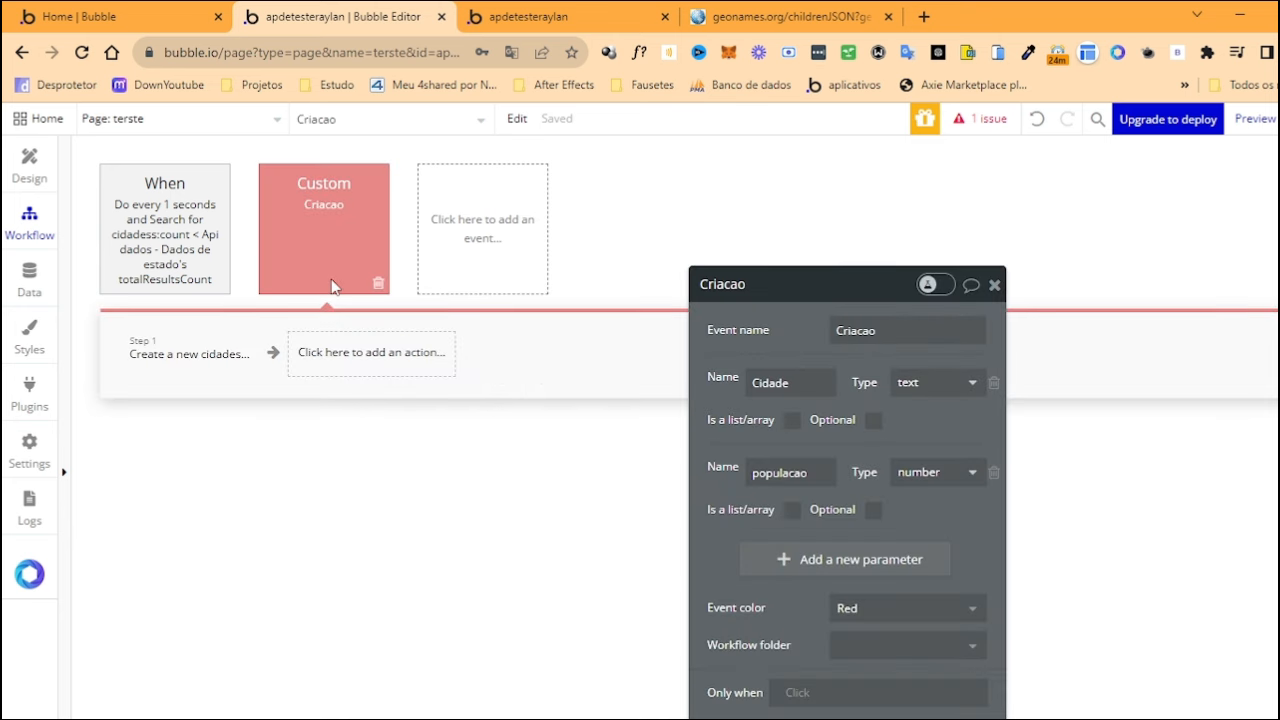
pyautogui.click(231, 336)
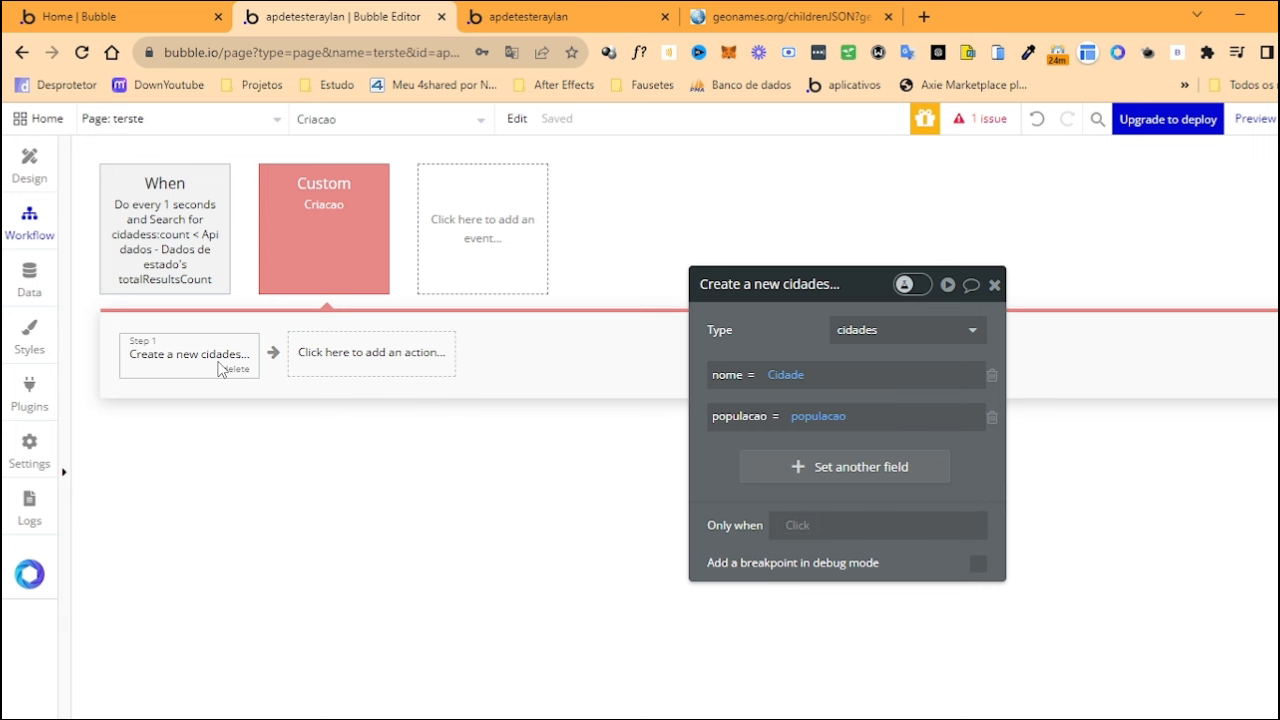
pyautogui.click(456, 12)
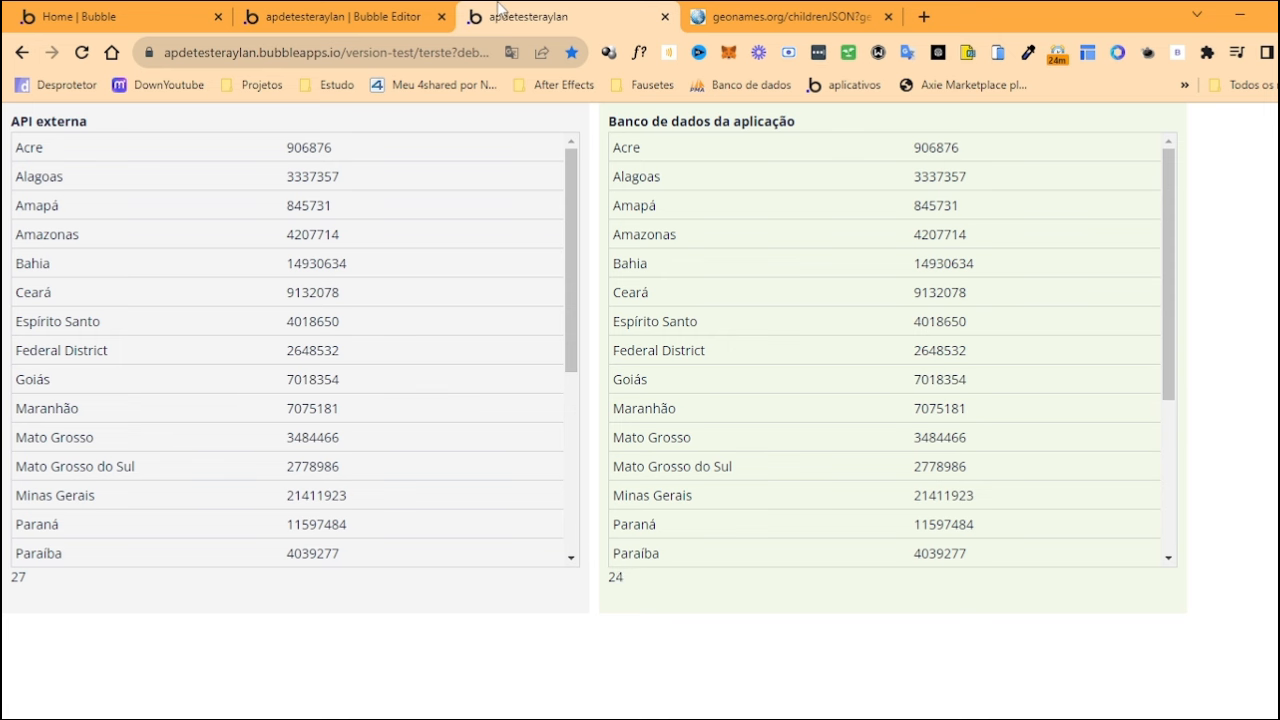
pyautogui.click(400, 16)
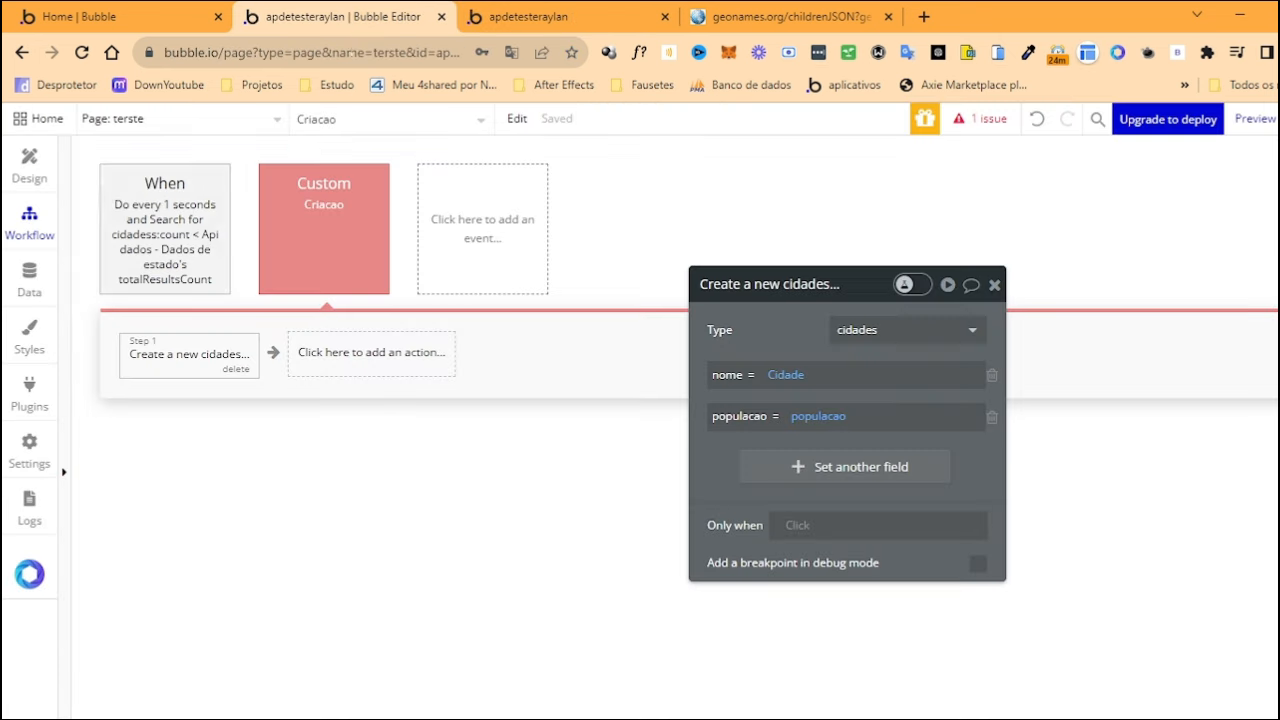
# Examine the API externa repeating group, the Criacao parameters, and how the Do every 1 seconds workflow triggers that event
pyautogui.click(40, 183)
pyautogui.scroll(2, 800, 222)
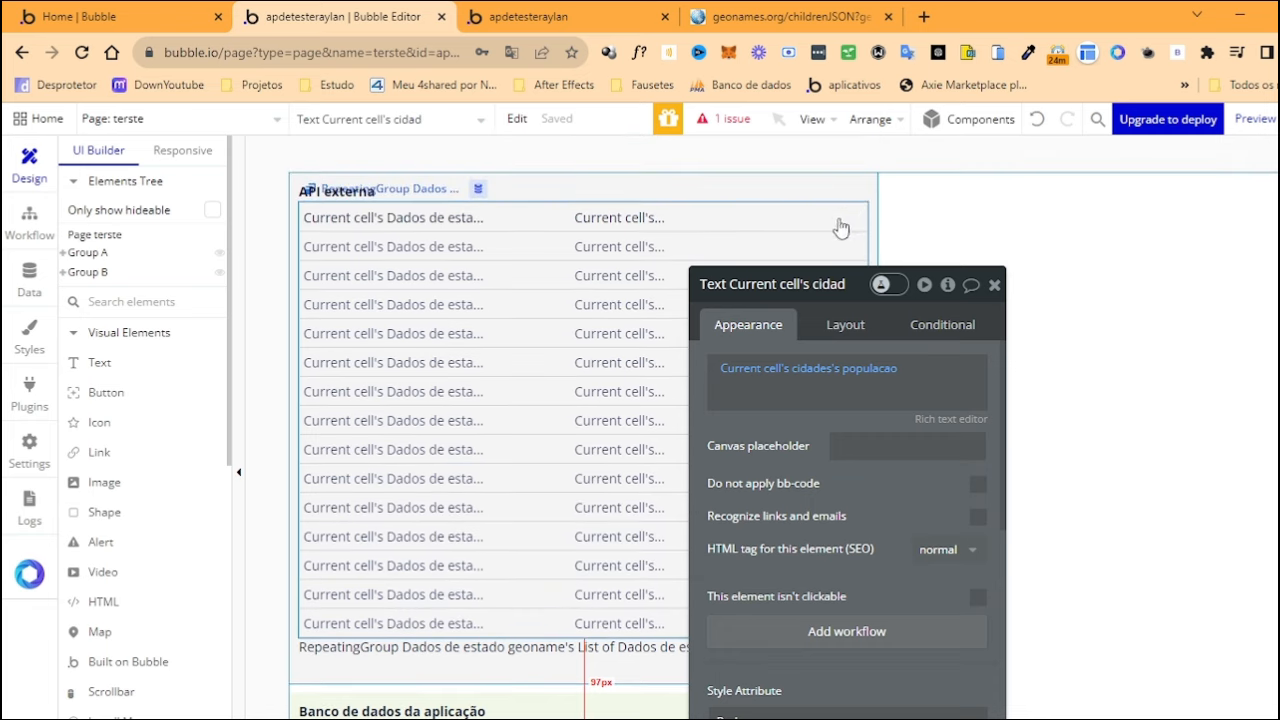
pyautogui.click(840, 228)
pyautogui.click(29, 222)
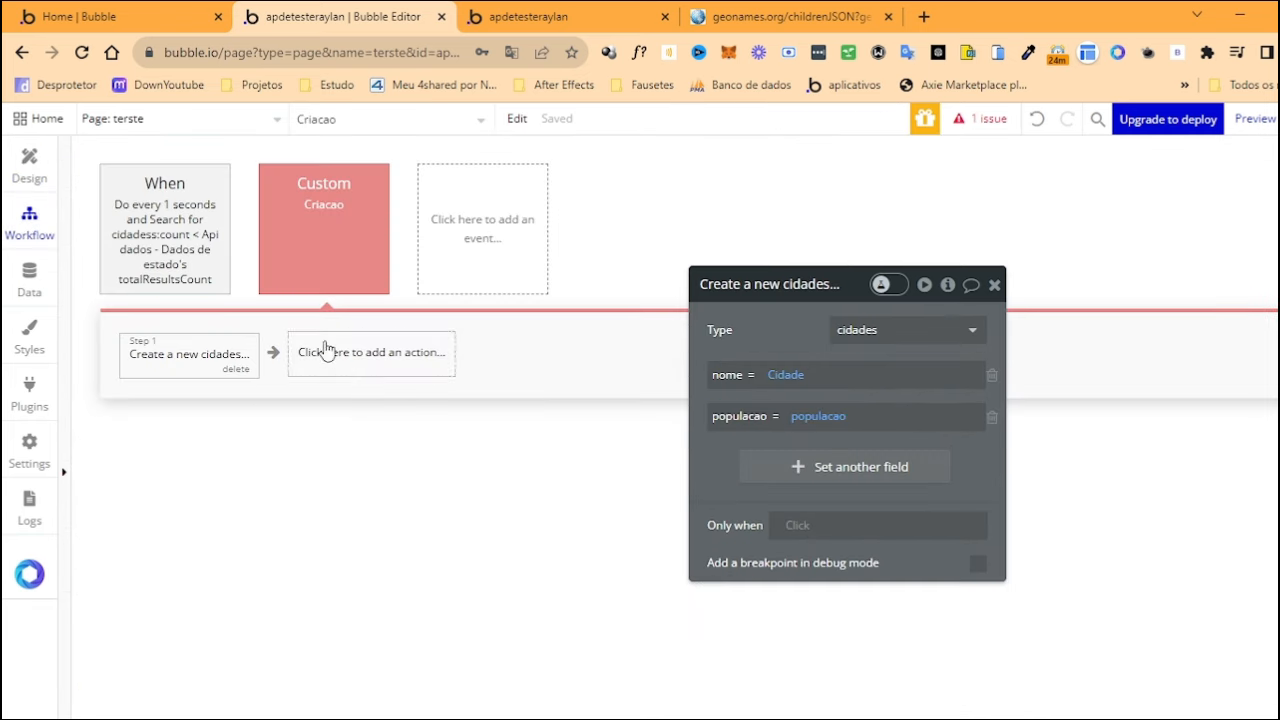
pyautogui.click(307, 246)
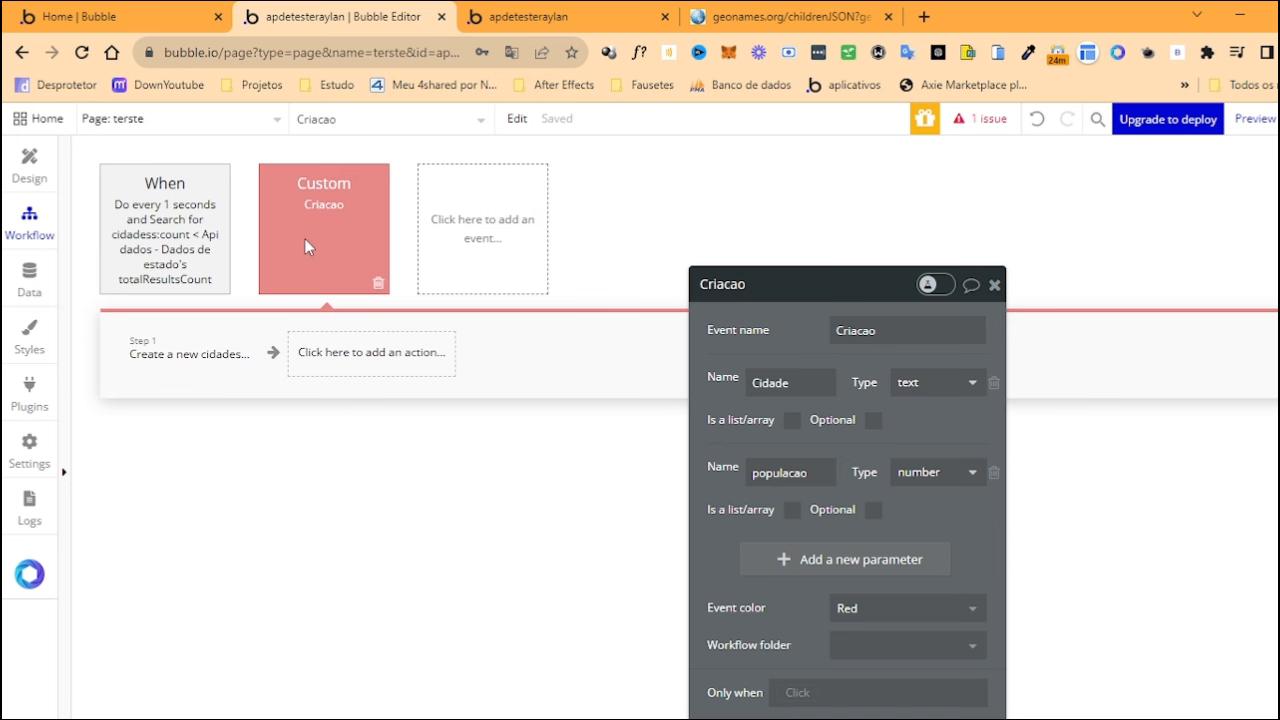
pyautogui.click(137, 137)
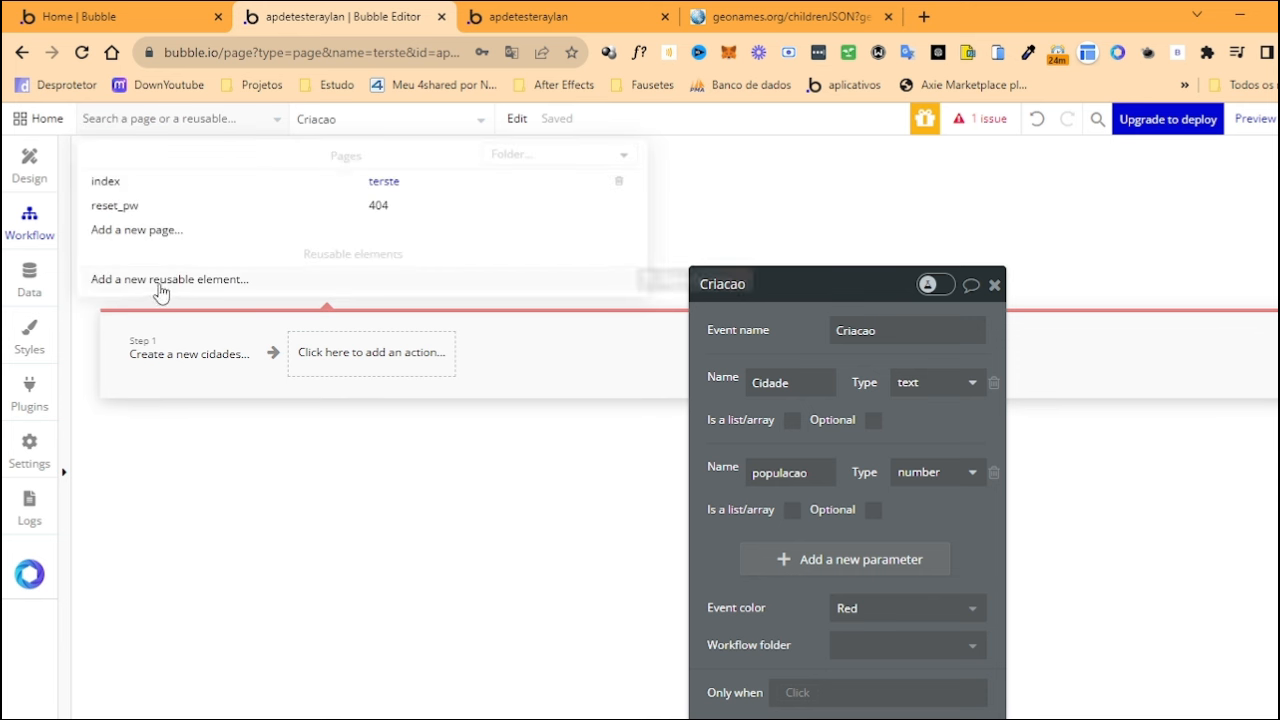
pyautogui.click(399, 490)
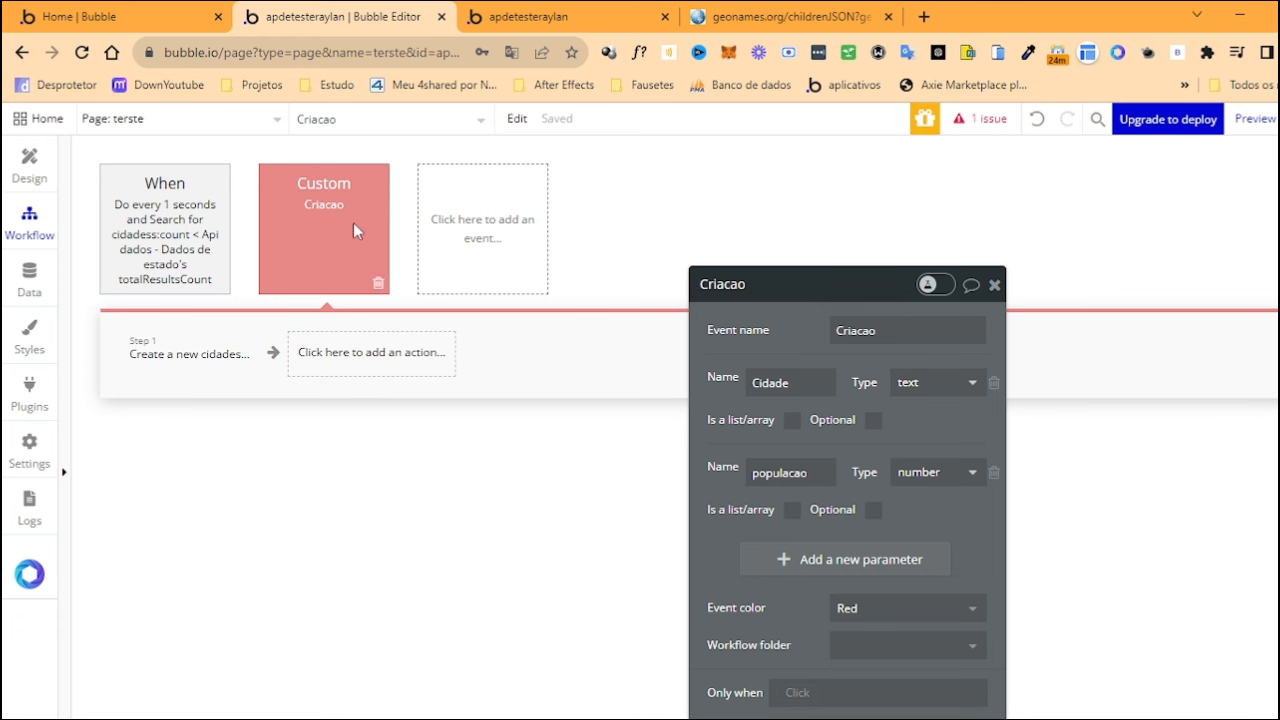
pyautogui.click(158, 245)
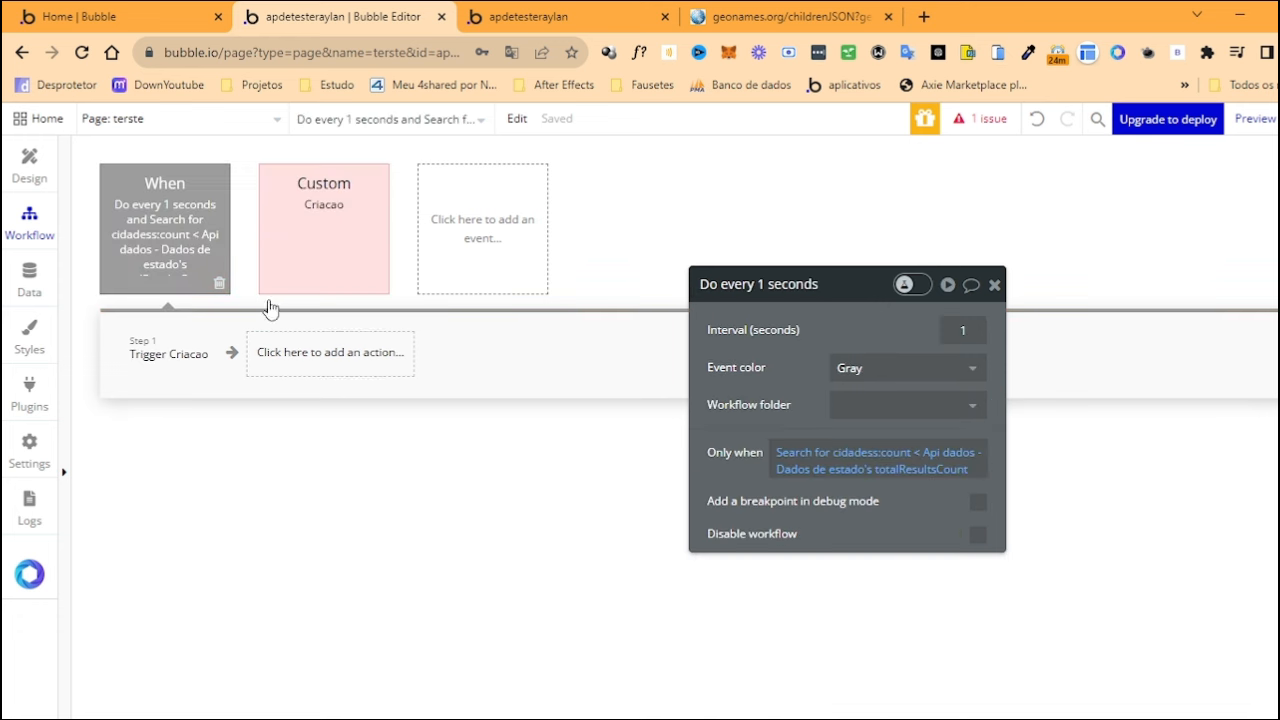
pyautogui.click(153, 350)
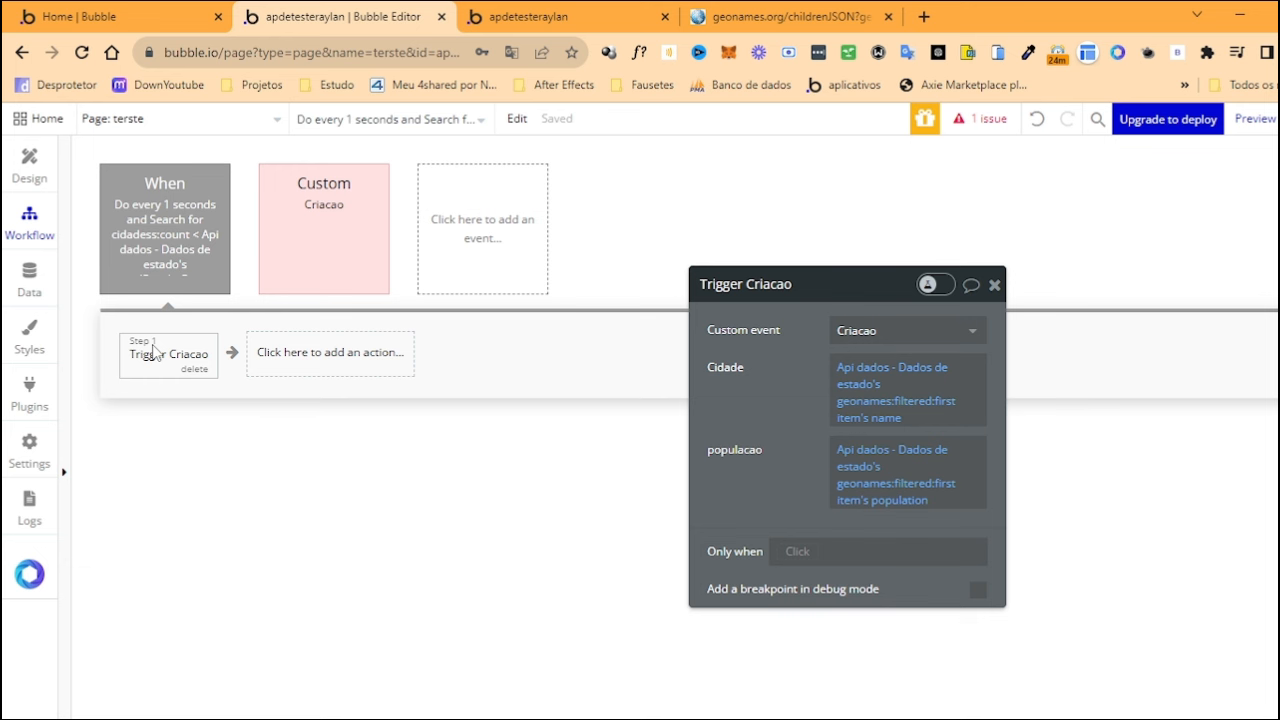
pyautogui.click(358, 217)
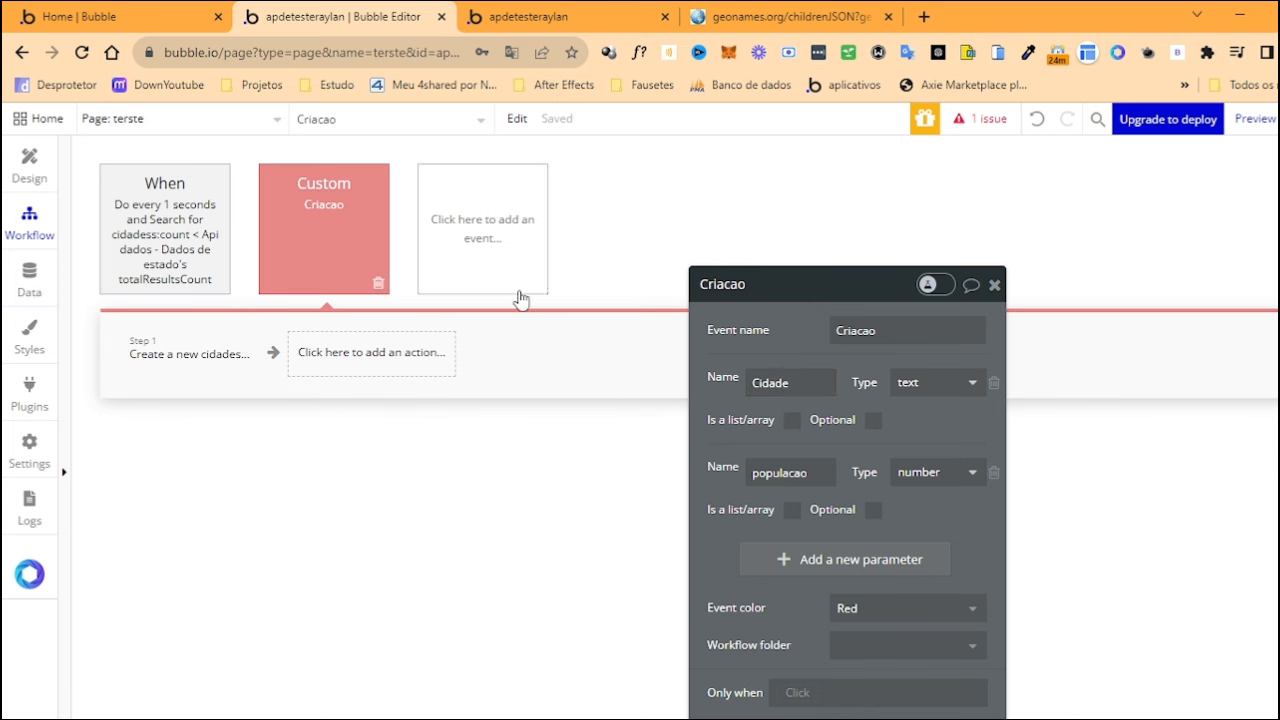
# Draw a button in the first cell of the API externa repeating group, beside the population text, and create its click workflow
pyautogui.click(29, 165)
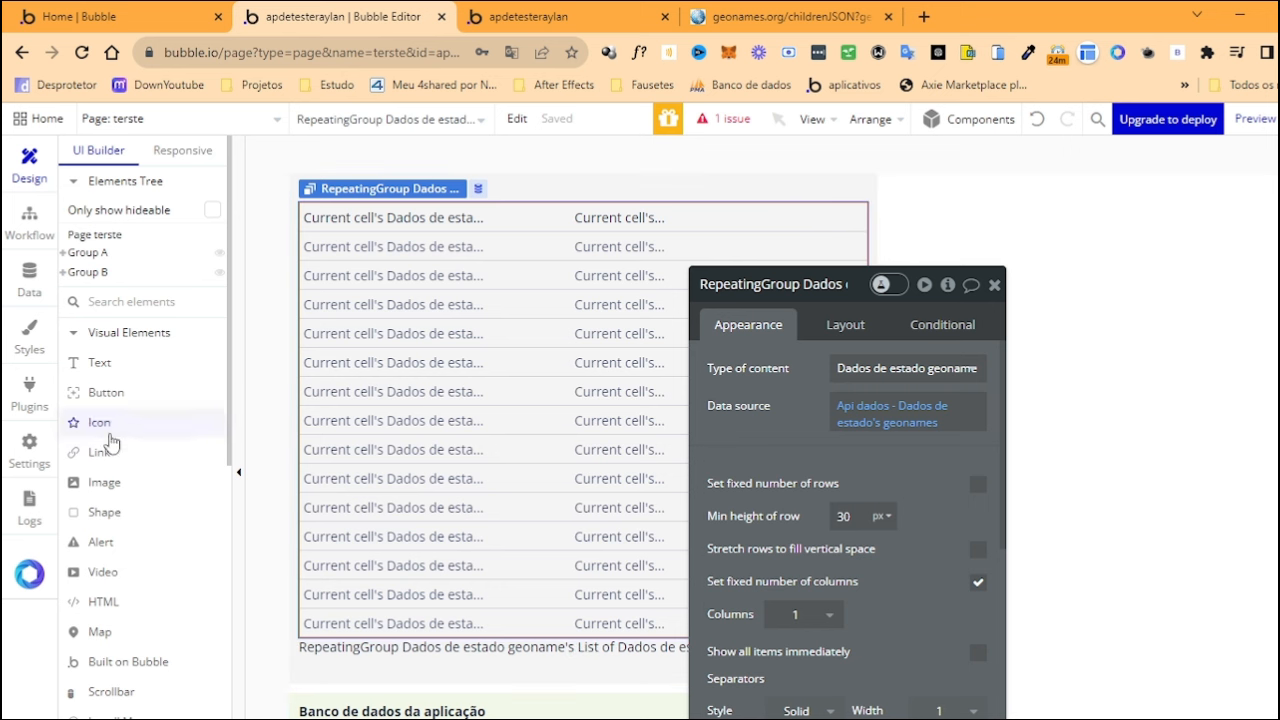
pyautogui.click(105, 392)
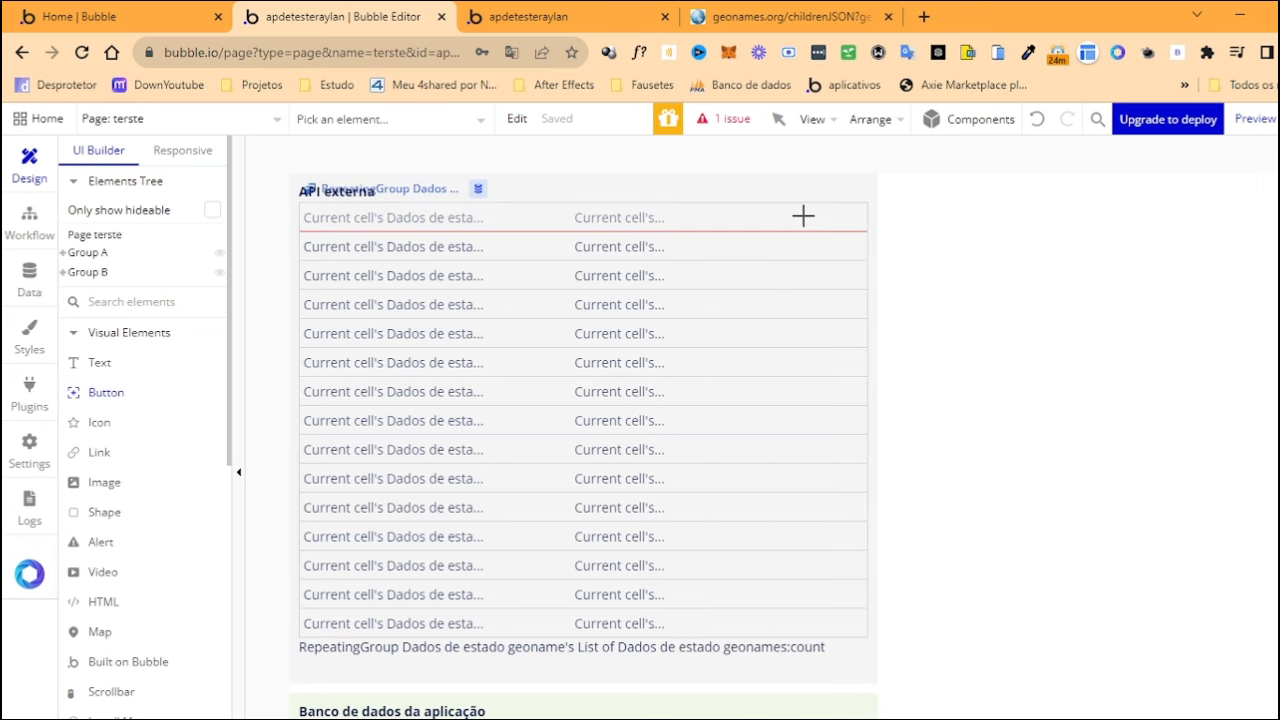
pyautogui.moveTo(802, 206)
pyautogui.mouseDown()
pyautogui.moveTo(866, 262)
pyautogui.moveTo(801, 257)
pyautogui.moveTo(789, 223)
pyautogui.moveTo(706, 222)
pyautogui.mouseUp()
pyautogui.moveTo(787, 204); pyautogui.dragTo(786, 202)
pyautogui.moveTo(784, 221); pyautogui.dragTo(781, 223)
pyautogui.click(847, 451)
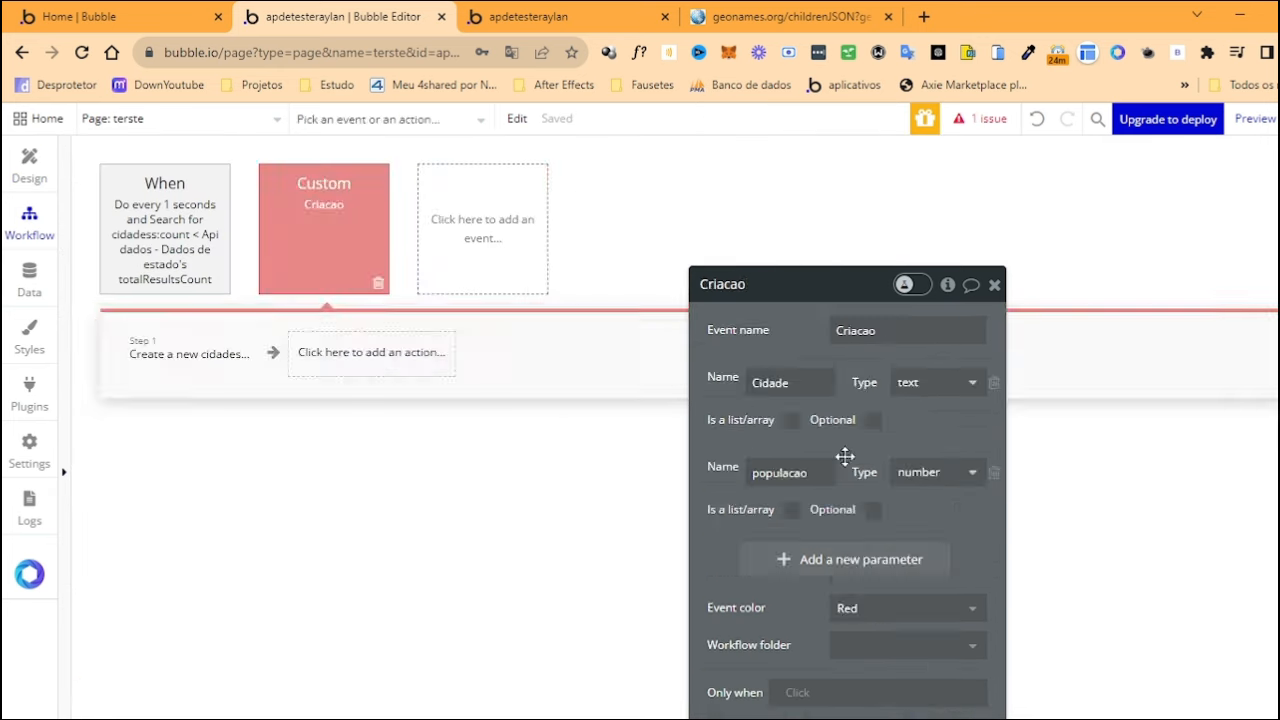
# Add an action to the Button A is clicked workflow that triggers the Criacao custom event
pyautogui.click(200, 353)
pyautogui.moveTo(200, 667)
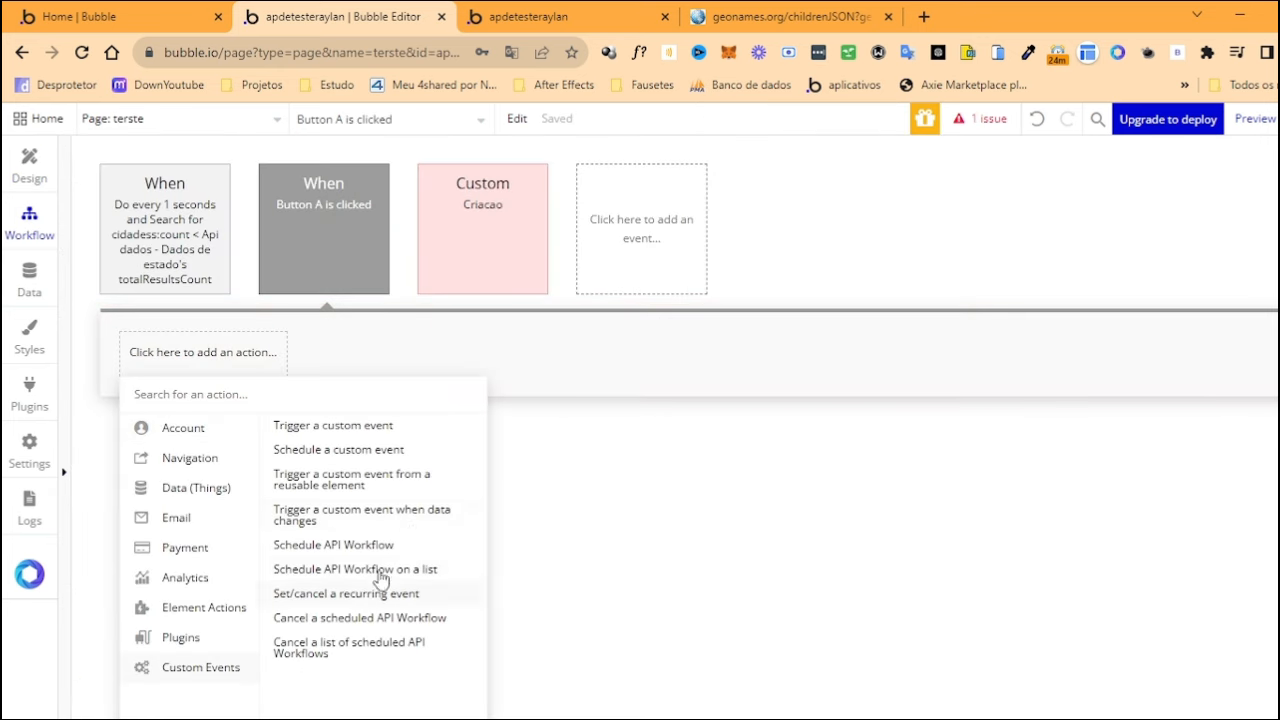
pyautogui.click(336, 428)
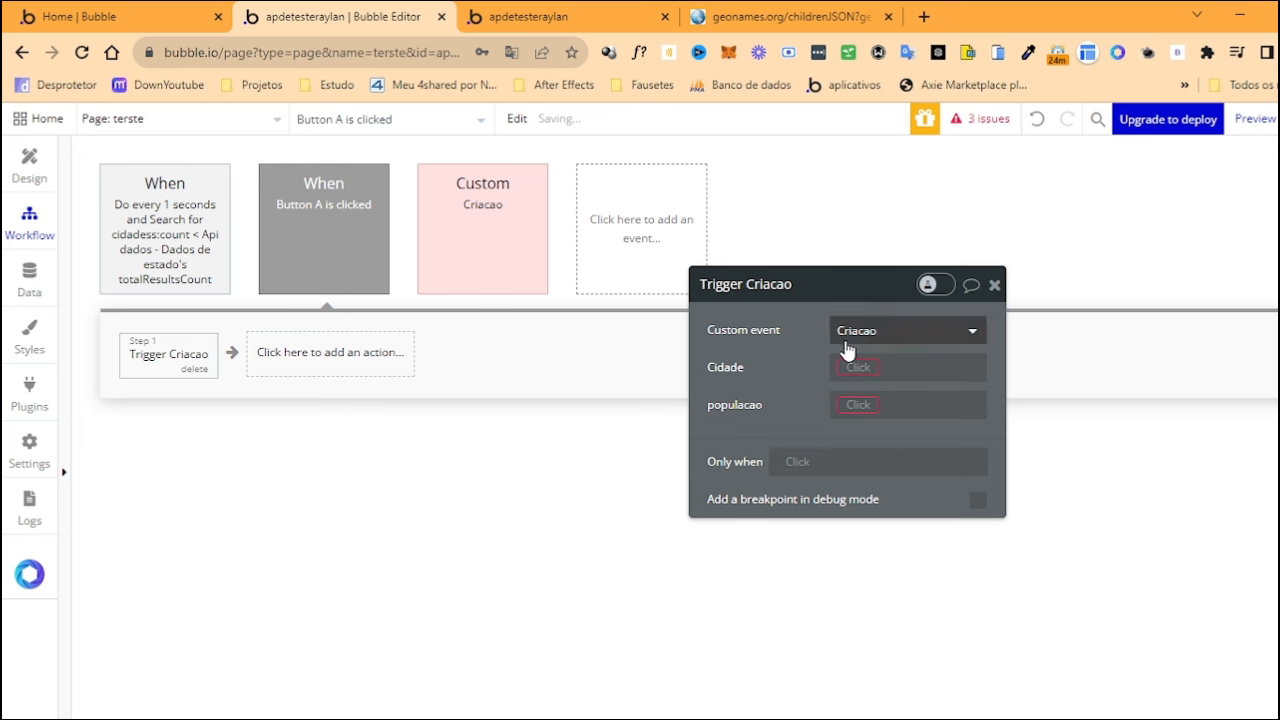
pyautogui.click(890, 330)
pyautogui.click(858, 361)
# Set the button action's Cidade parameter to Current cell's Dados de estado geoname's name
pyautogui.click(877, 369)
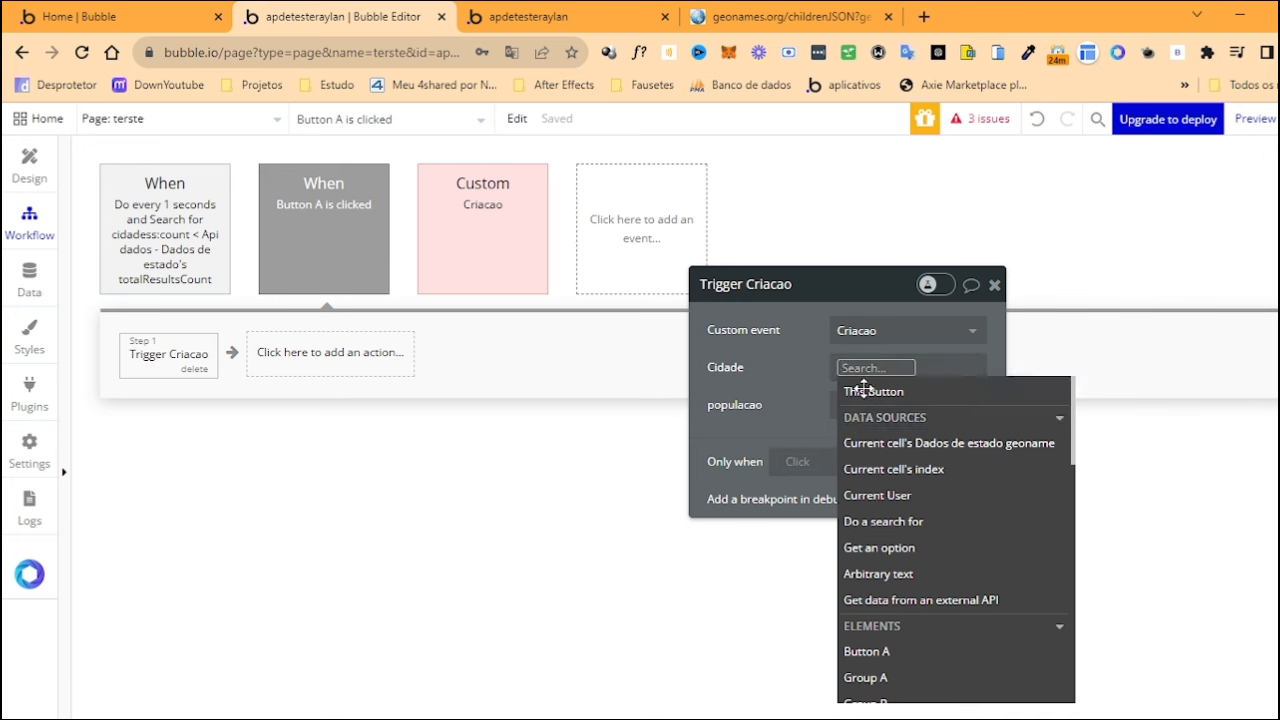
pyautogui.click(873, 446)
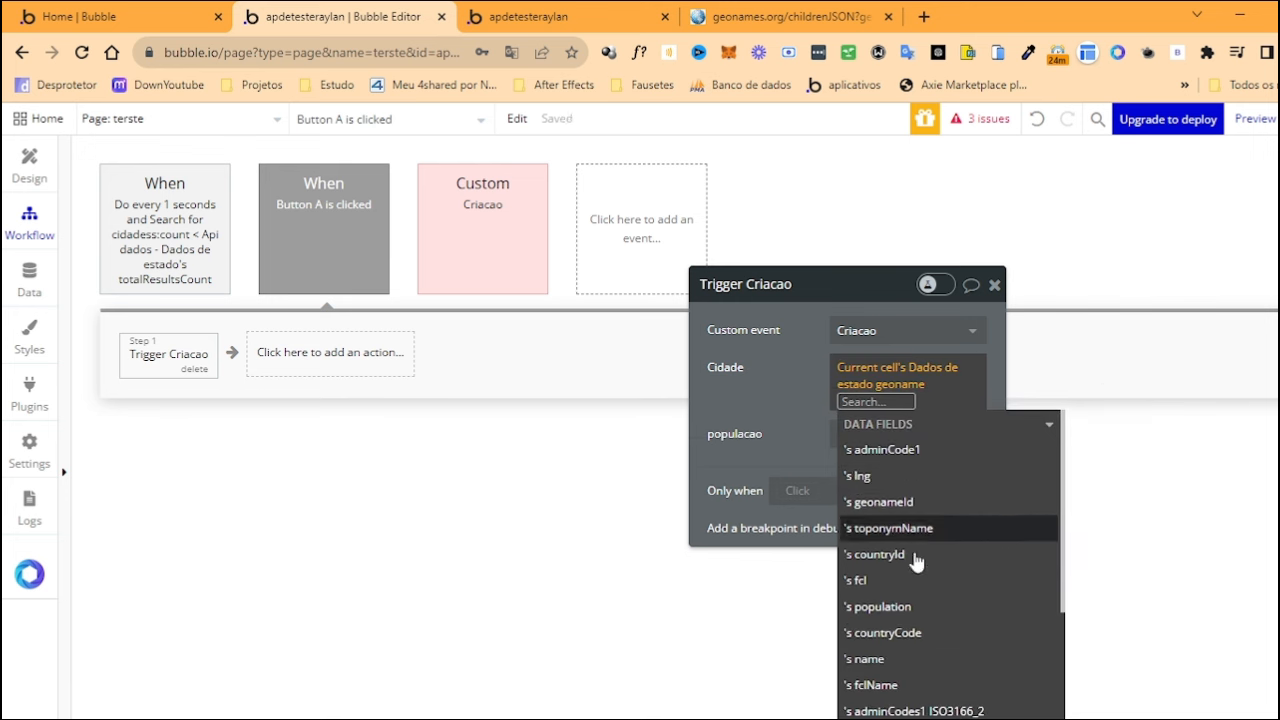
pyautogui.click(852, 660)
pyautogui.click(816, 436)
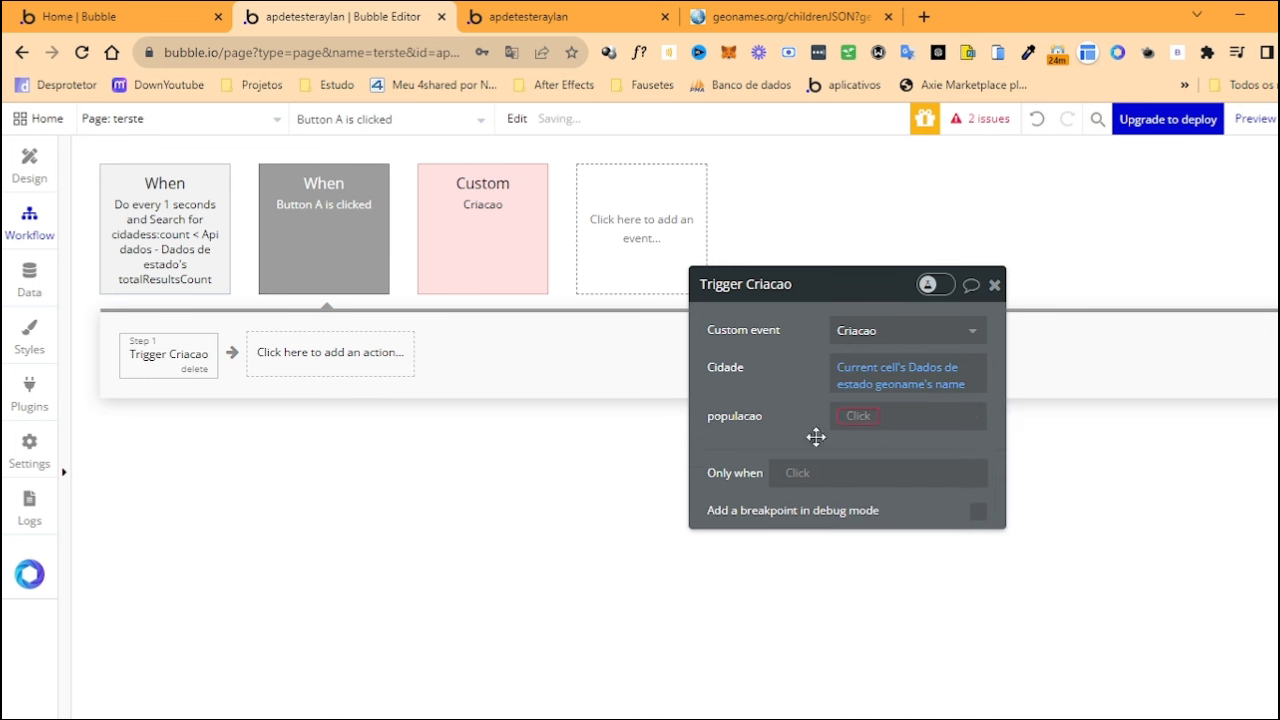
# Set the button action's populacao parameter to Current cell's Dados de estado geoname's population
pyautogui.click(858, 416)
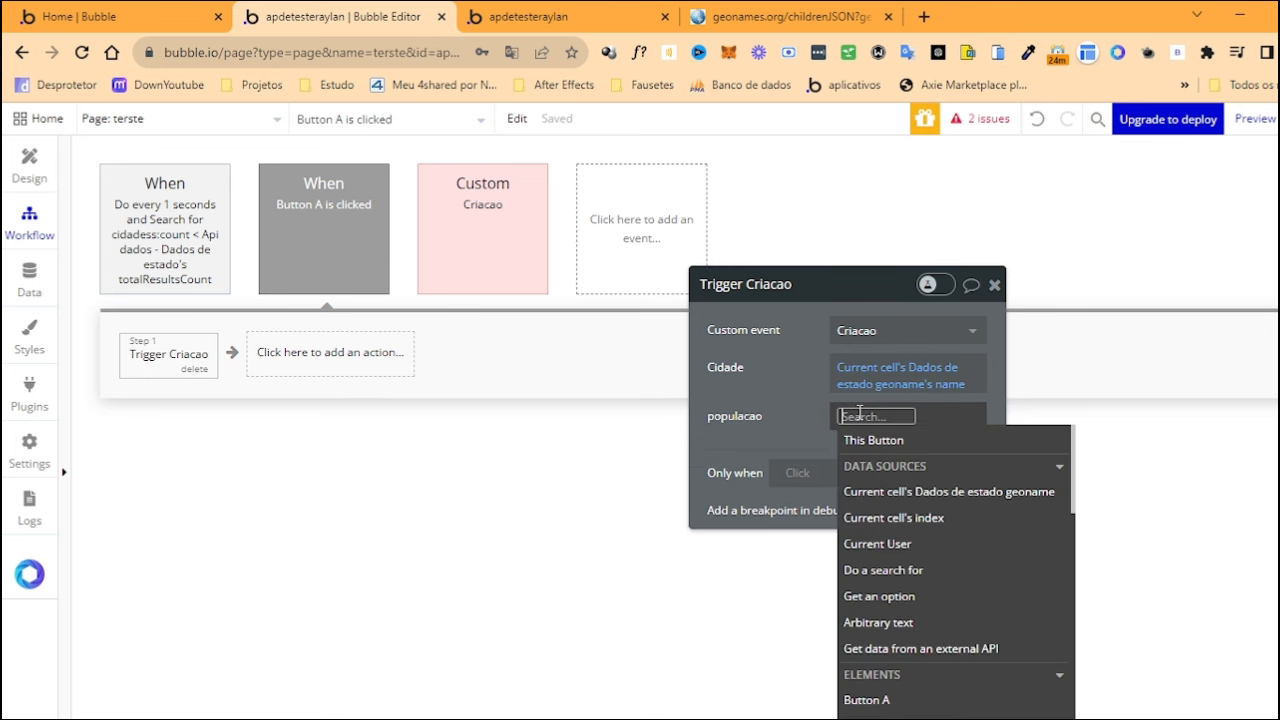
pyautogui.click(903, 500)
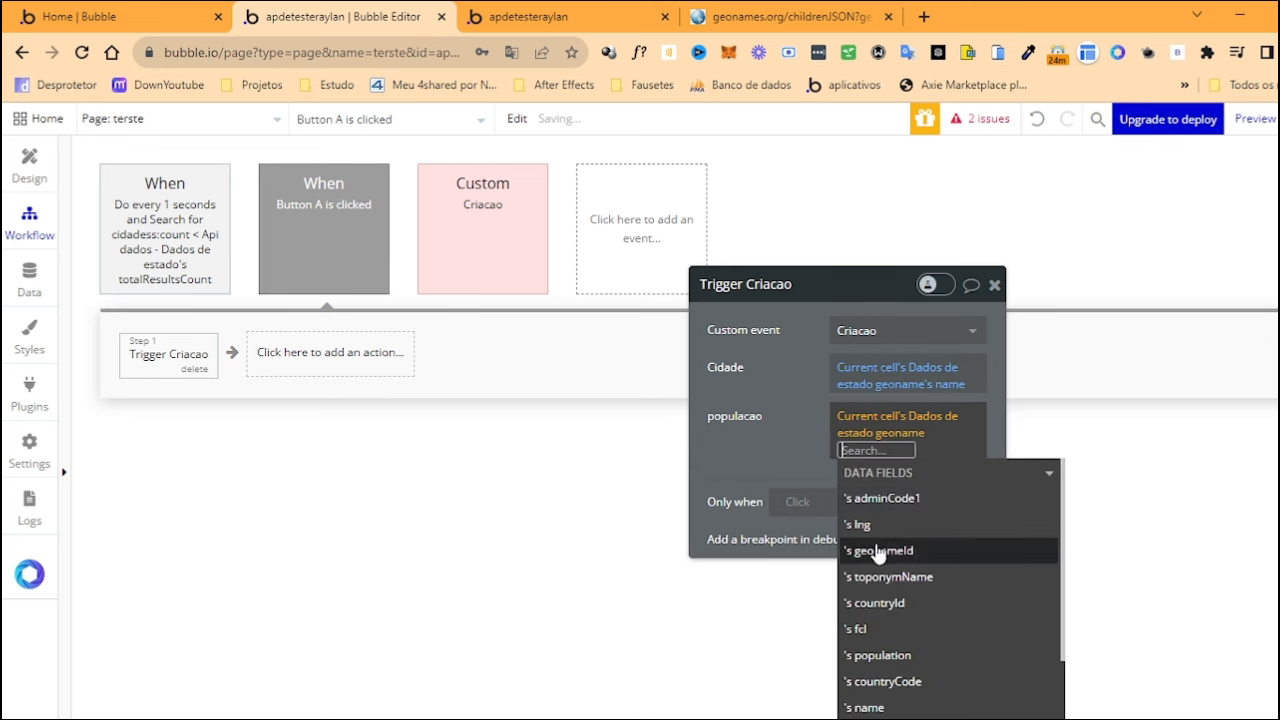
pyautogui.click(880, 655)
pyautogui.click(786, 467)
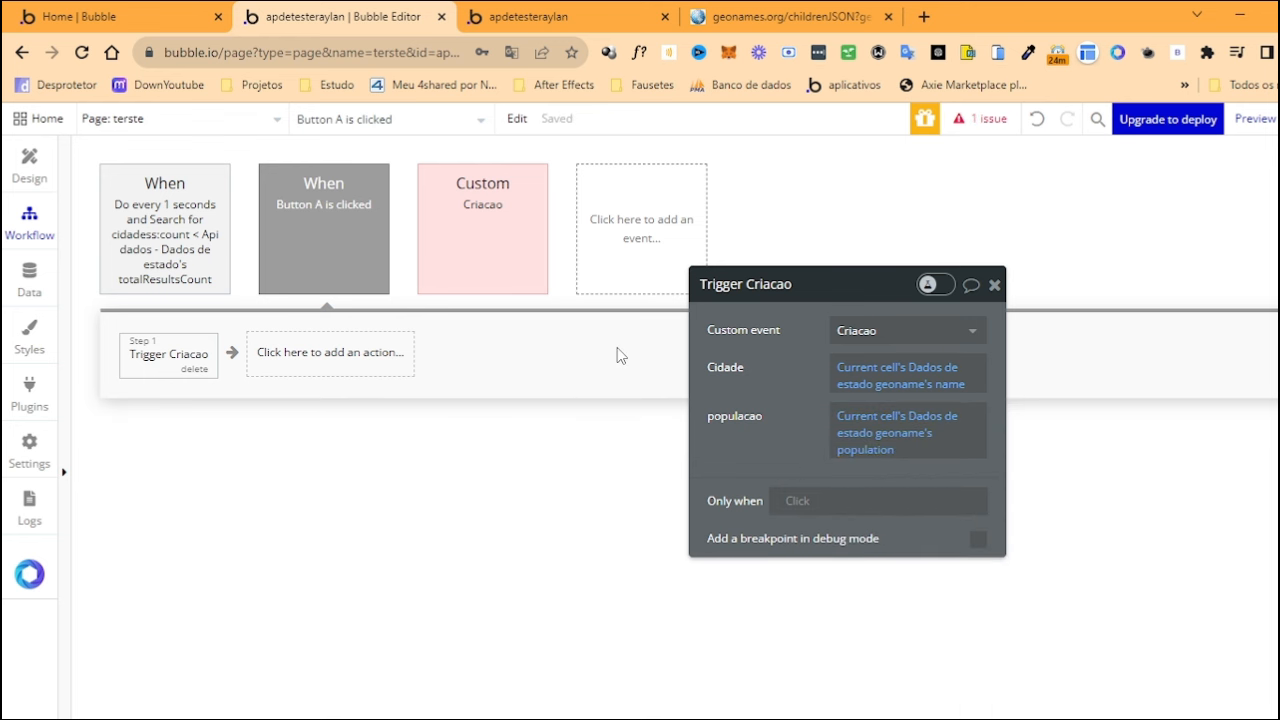
# Review the Criacao custom event with its action and open the Do every 1 seconds event's settings
pyautogui.click(450, 248)
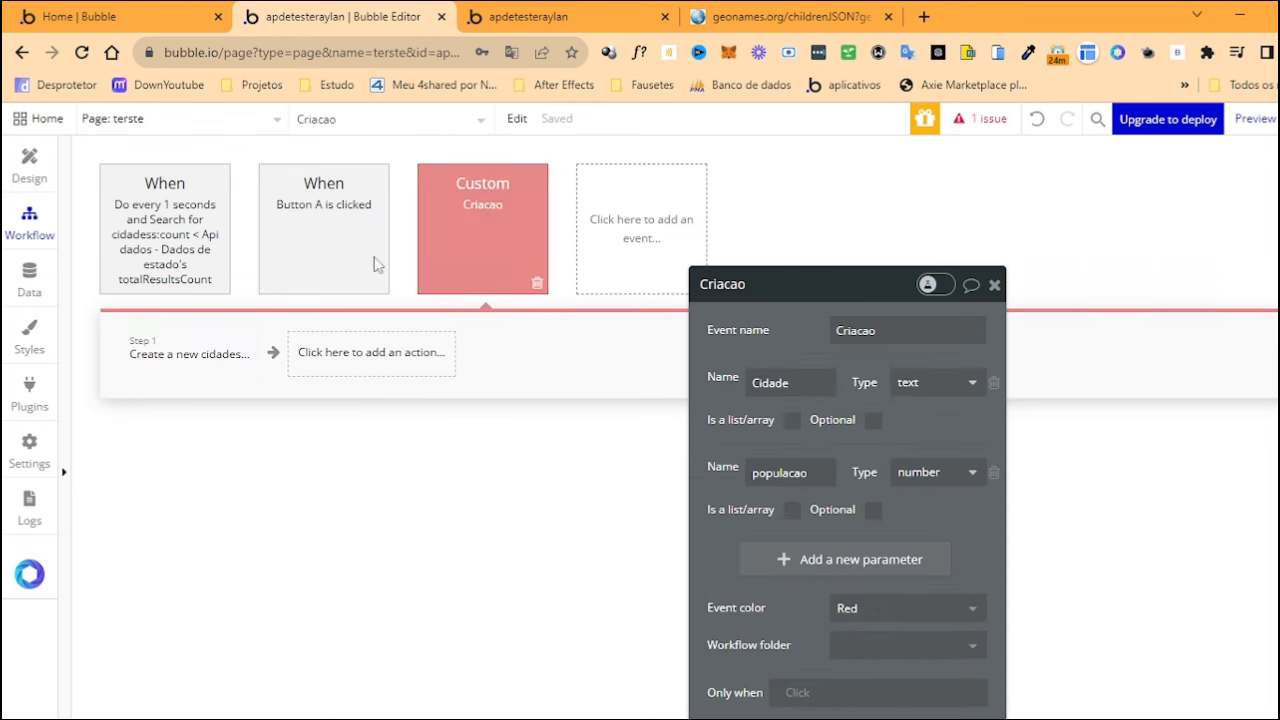
pyautogui.click(160, 351)
pyautogui.click(492, 225)
pyautogui.click(140, 225)
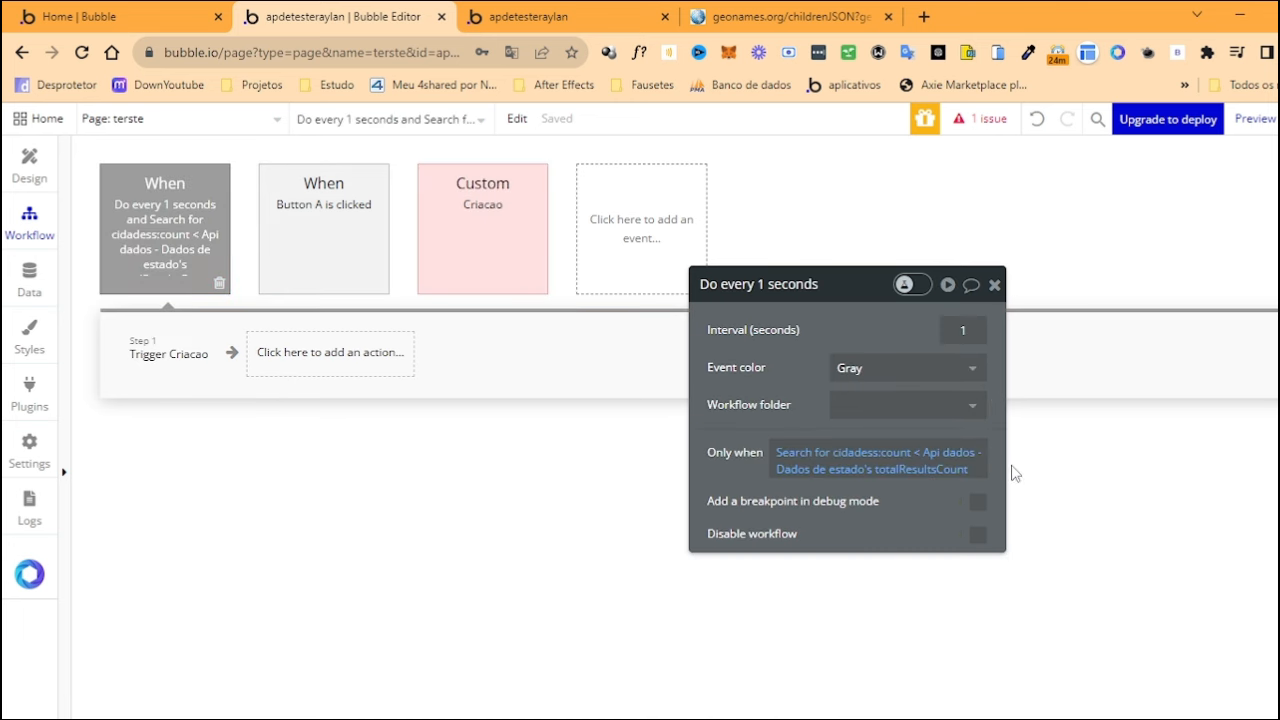
# Disable the Do every 1 seconds workflow and open the Criacao custom event's settings
pyautogui.click(977, 537)
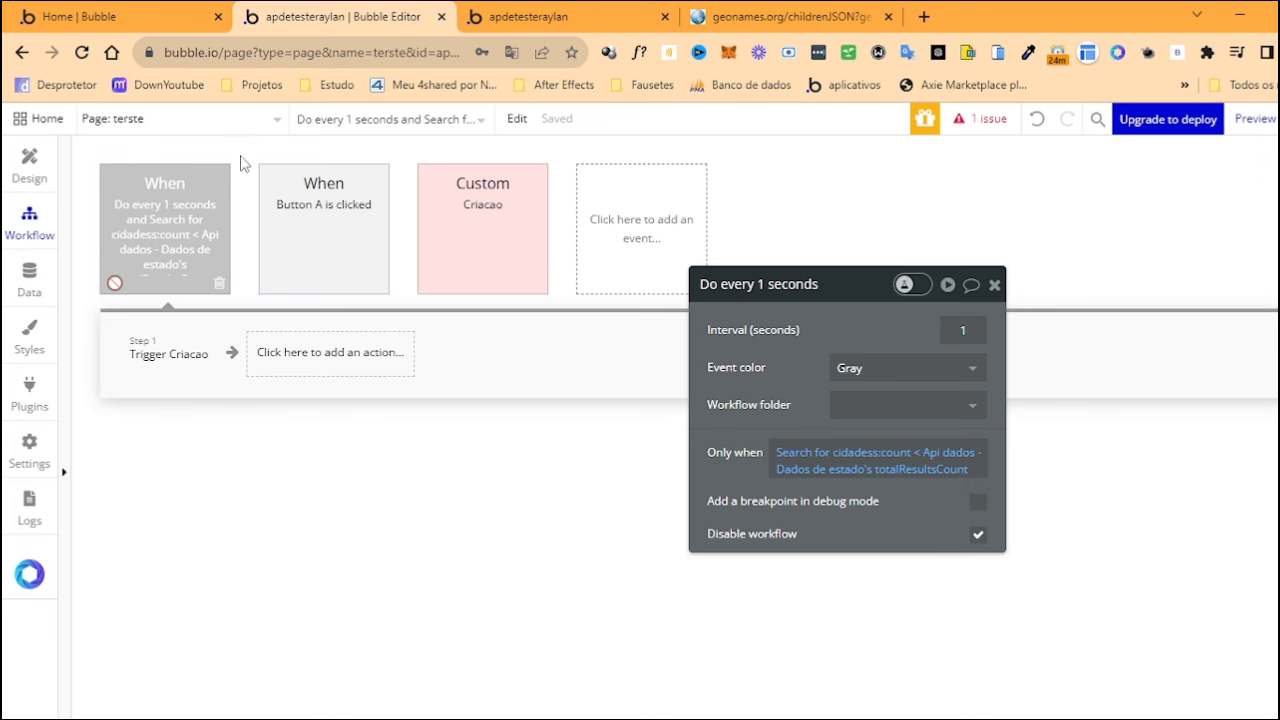
pyautogui.click(528, 16)
pyautogui.click(340, 16)
pyautogui.click(528, 16)
pyautogui.click(356, 12)
pyautogui.click(358, 244)
pyautogui.click(540, 250)
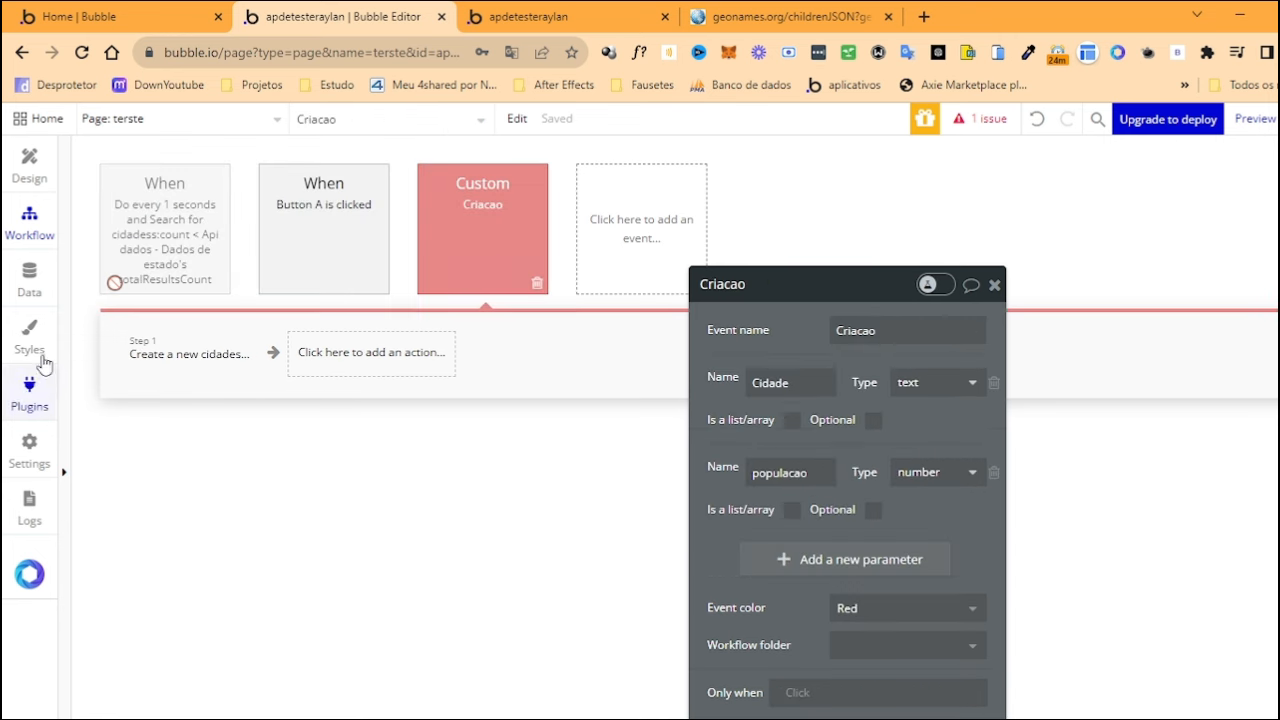
# Delete all cidades entries from the development database
pyautogui.click(30, 280)
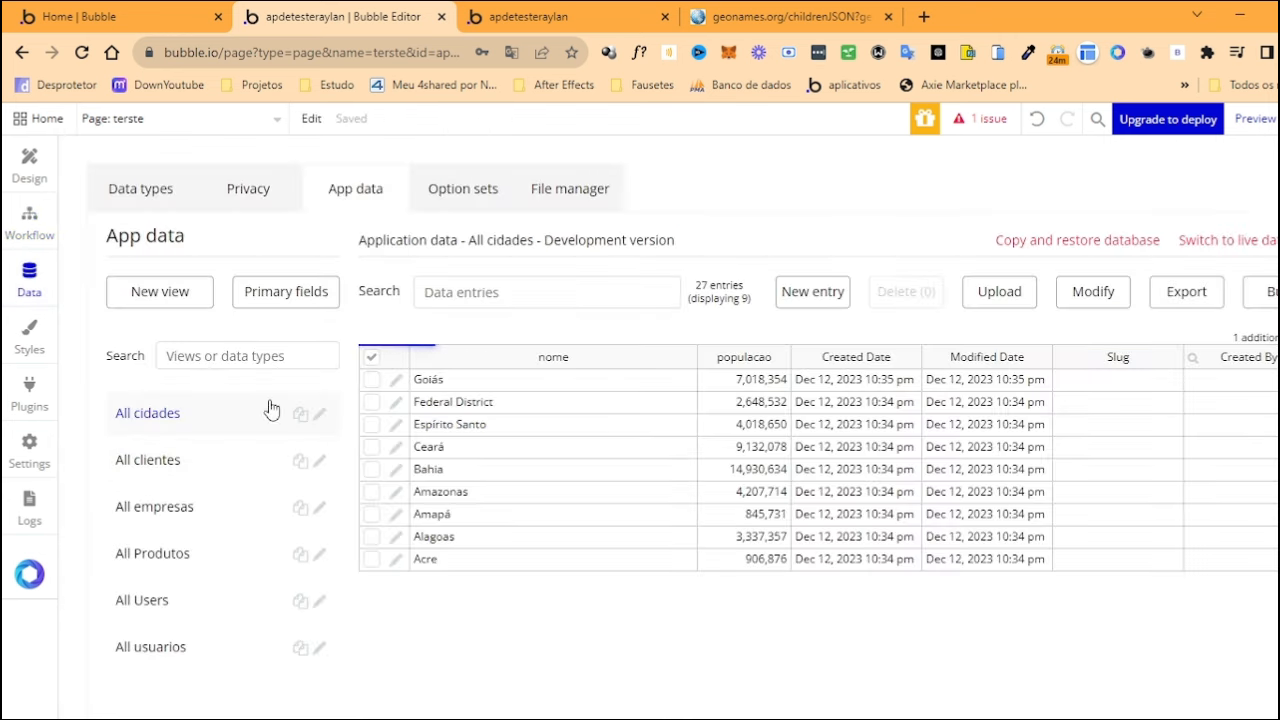
pyautogui.click(372, 358)
pyautogui.click(900, 300)
pyautogui.click(682, 315)
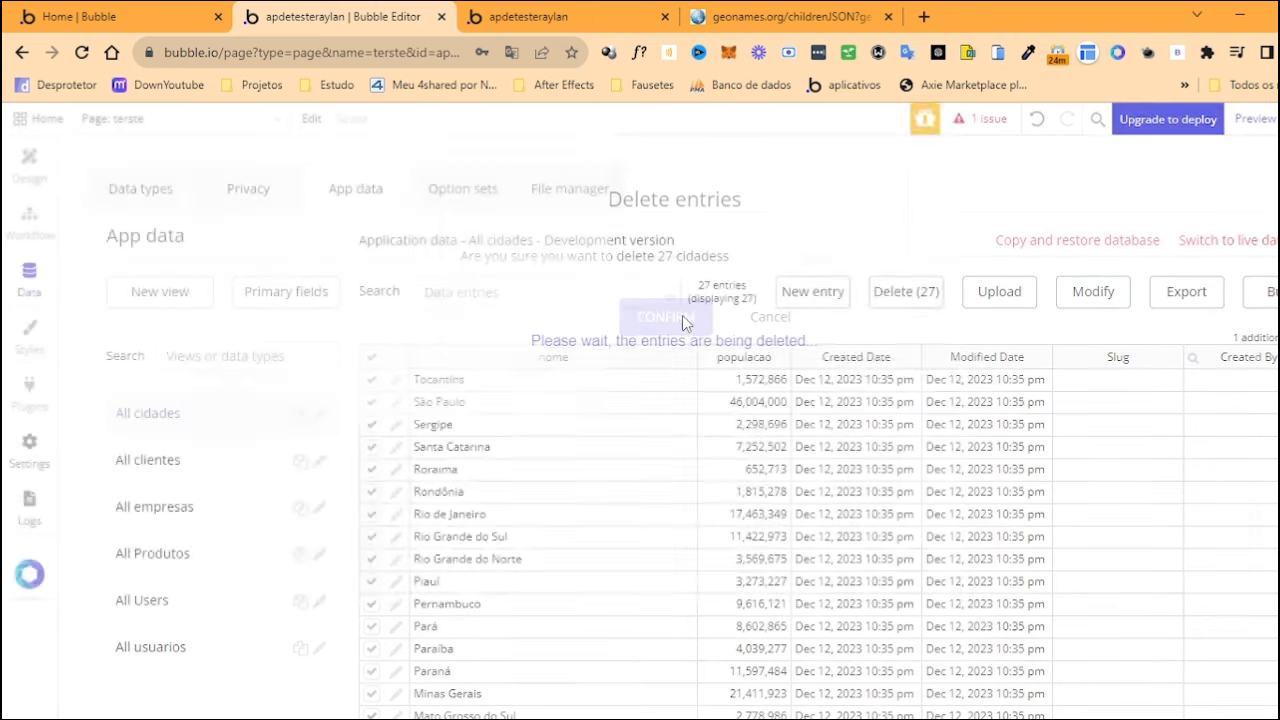
pyautogui.click(666, 340)
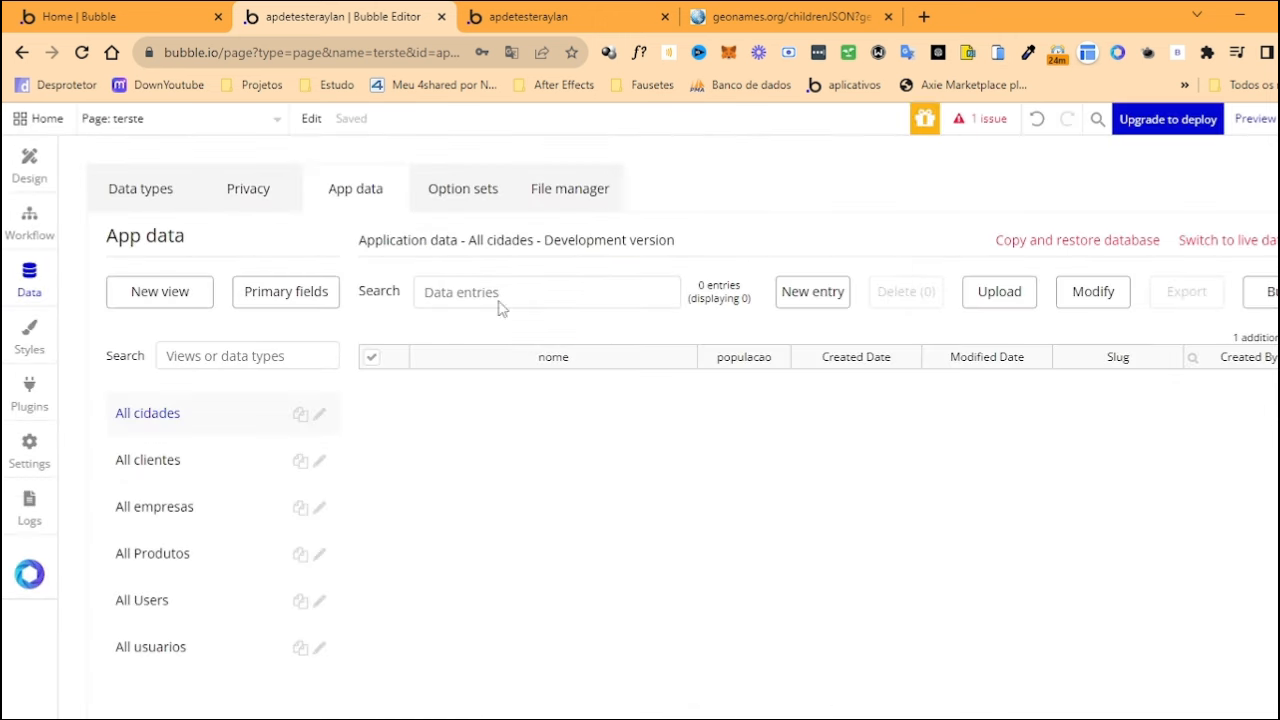
# Switch to the terste page preview and reload it
pyautogui.click(540, 16)
pyautogui.click(298, 52)
pyautogui.press('Return')
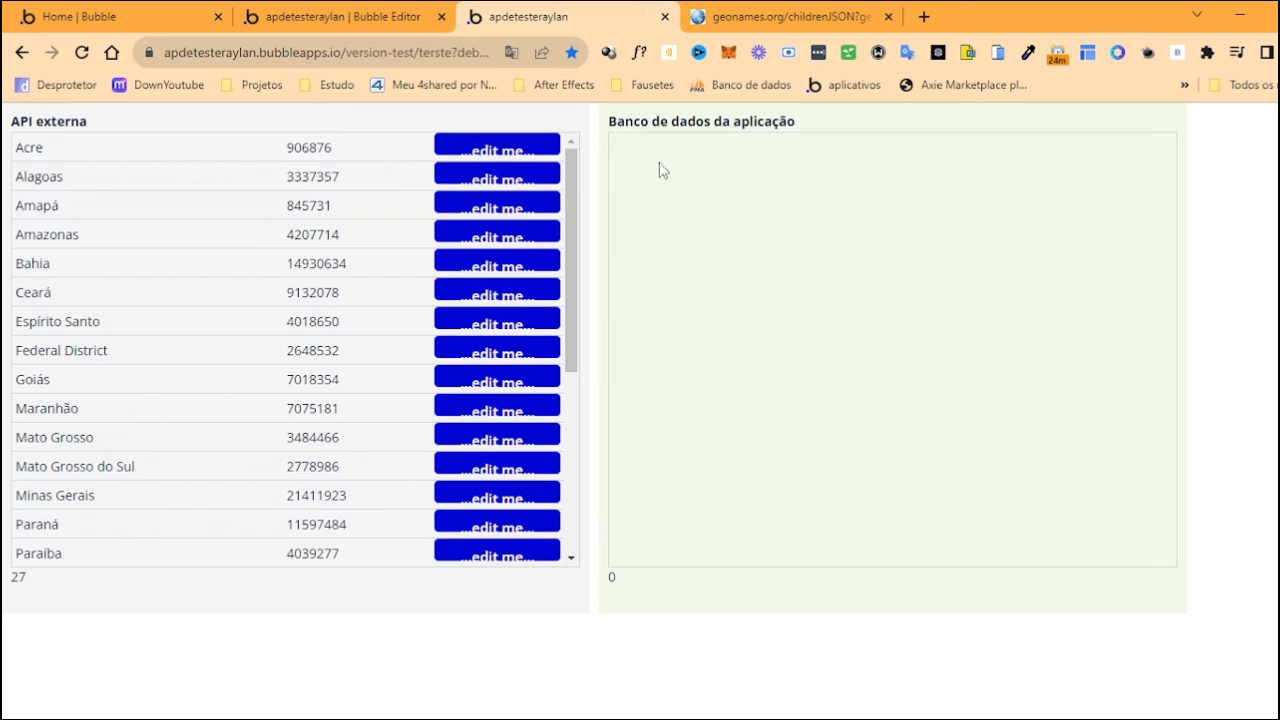
# Review the Do every 1 seconds, Button A is clicked and Criacao events in the editor, including the parameters of both Trigger Criacao actions
pyautogui.click(340, 16)
pyautogui.click(29, 162)
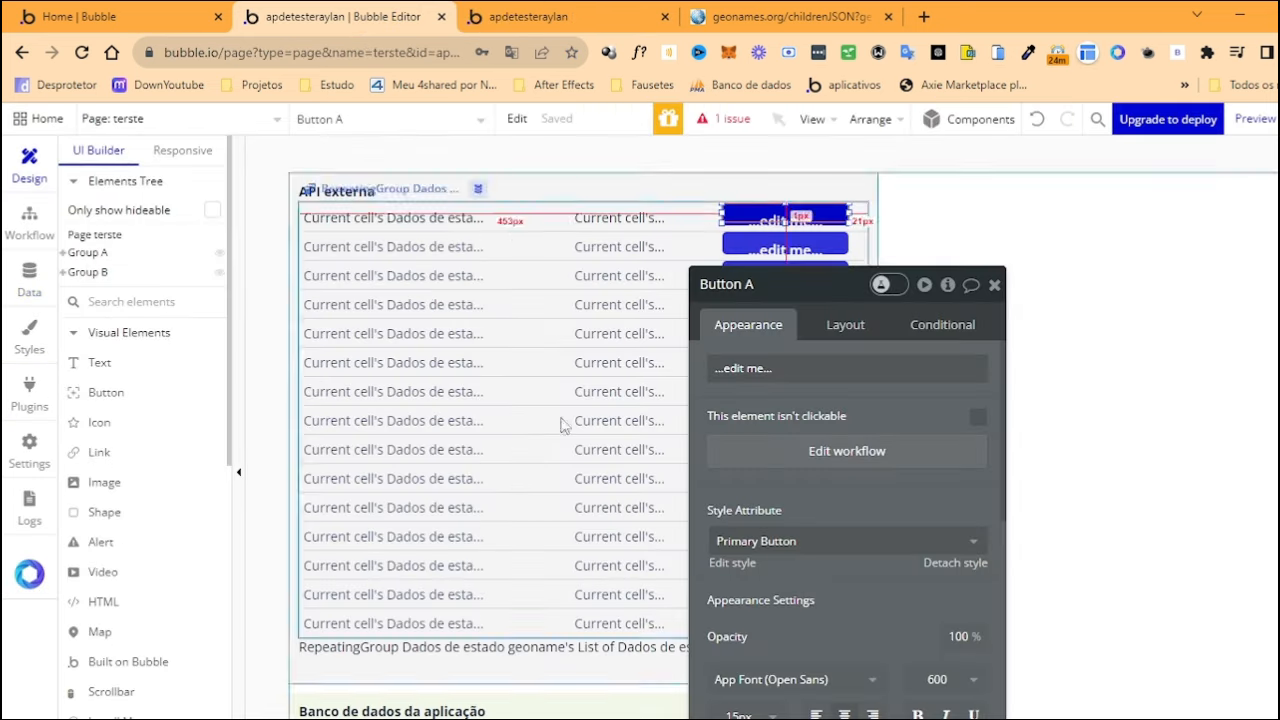
pyautogui.click(29, 222)
pyautogui.click(165, 275)
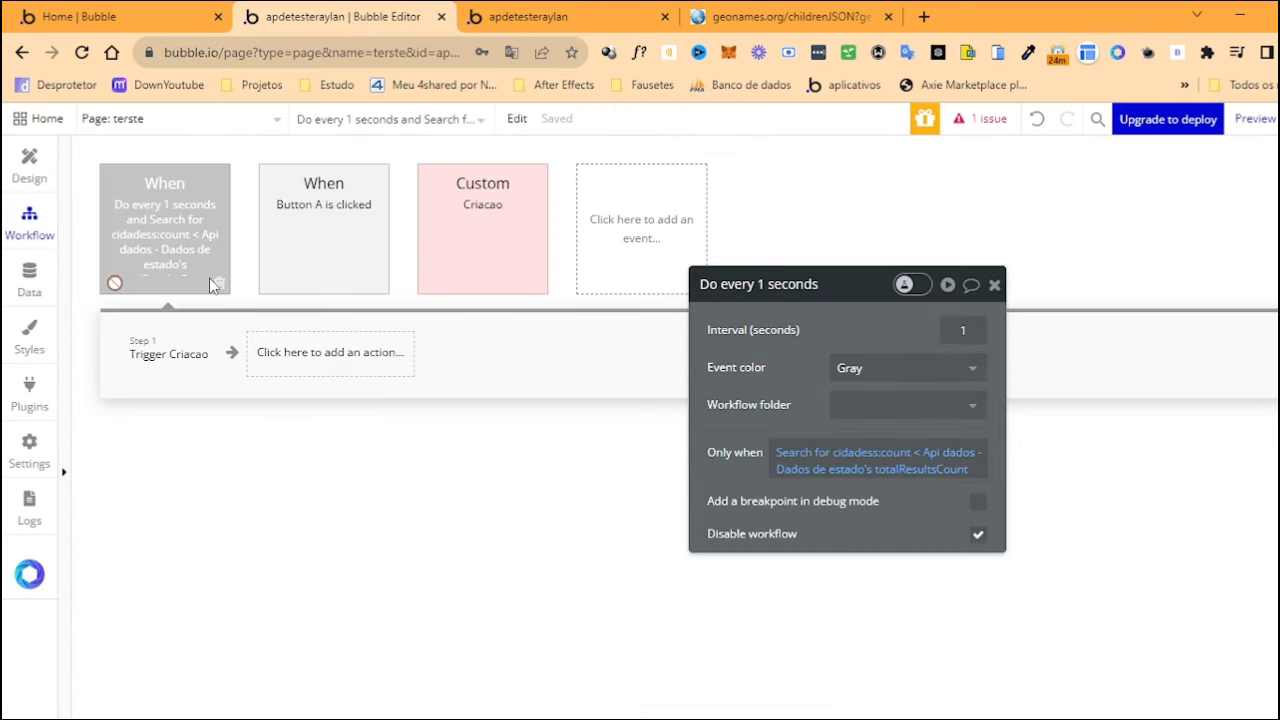
pyautogui.click(172, 352)
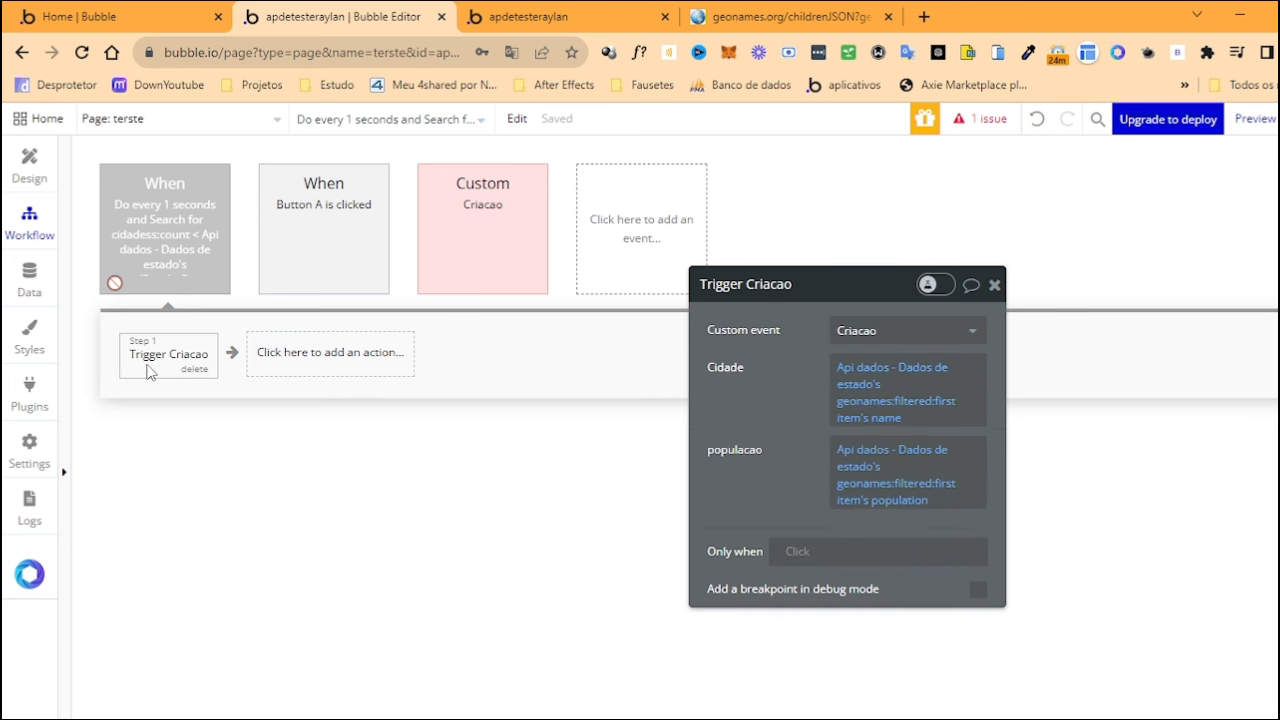
pyautogui.click(334, 240)
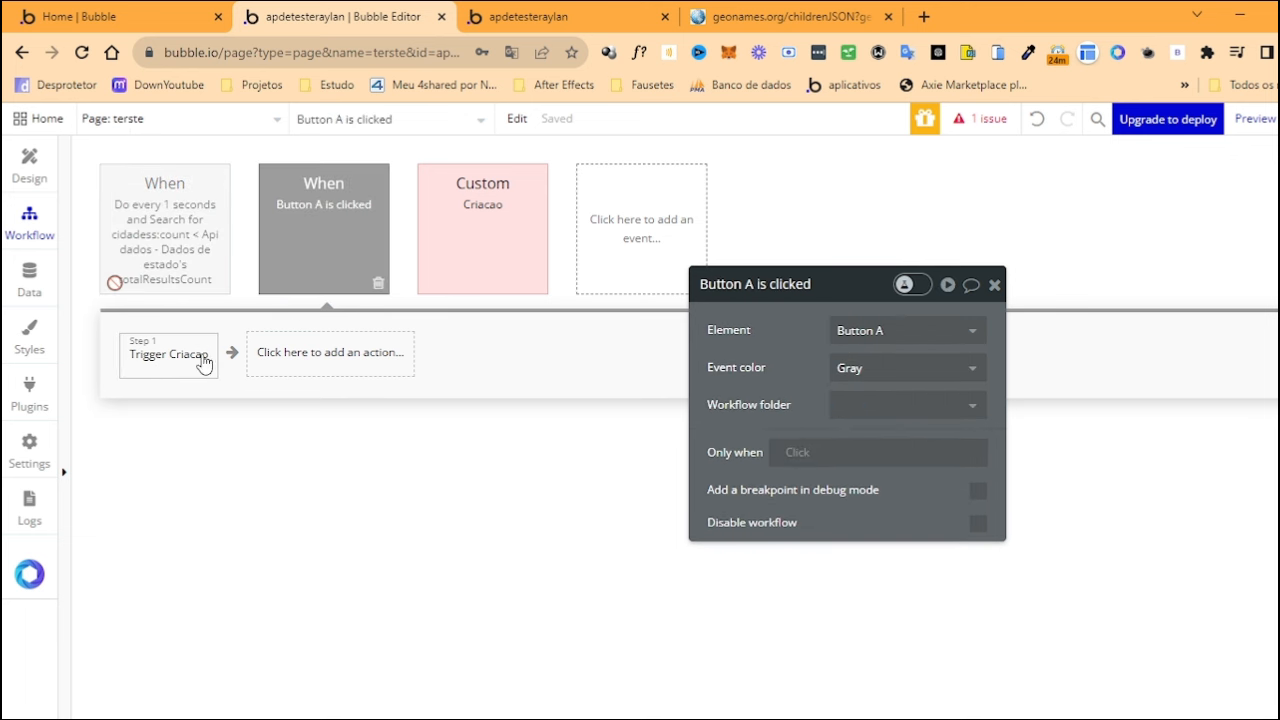
pyautogui.click(172, 358)
pyautogui.click(455, 244)
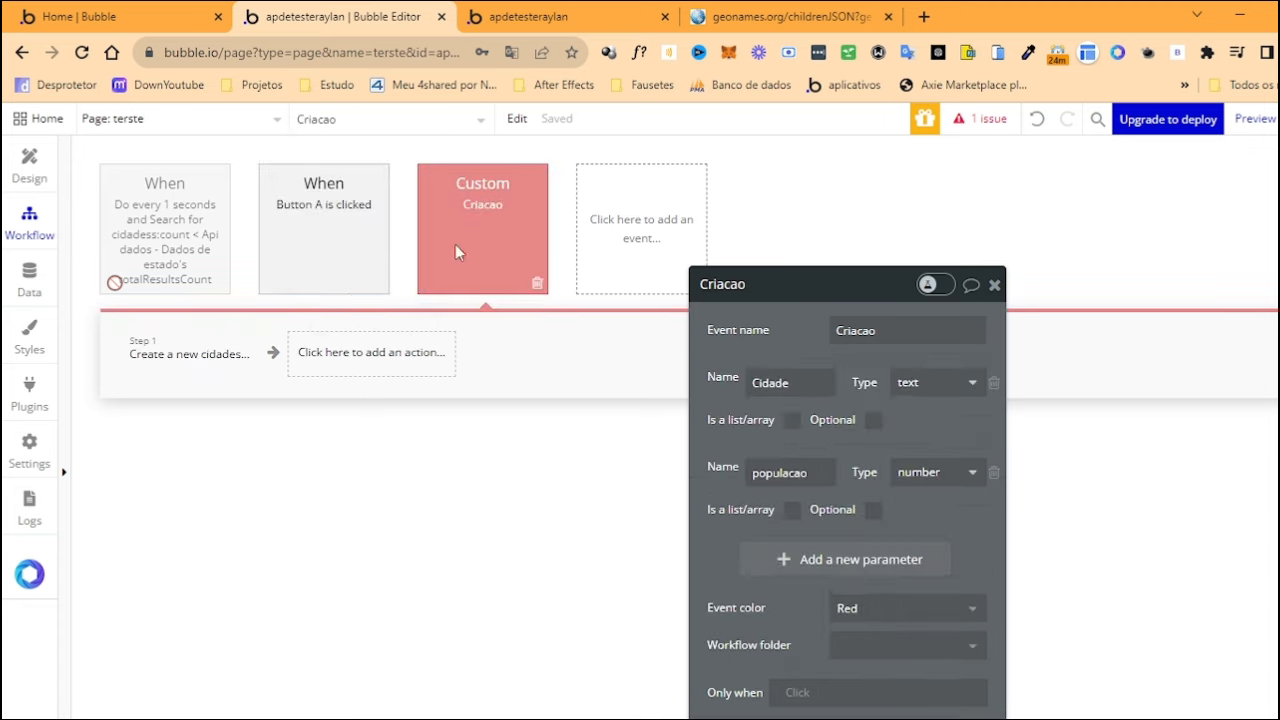
pyautogui.click(318, 238)
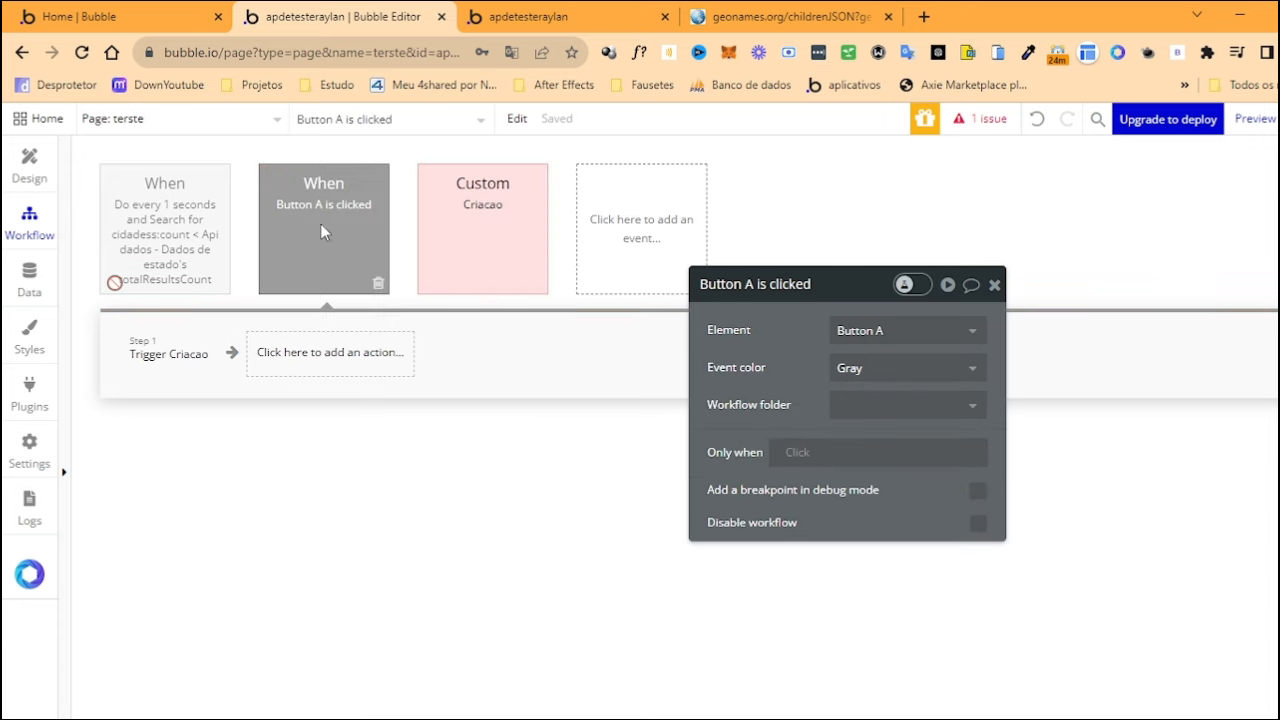
pyautogui.click(170, 354)
# In the page preview, save Acre to the application database using its row button in the API externa list
pyautogui.click(480, 12)
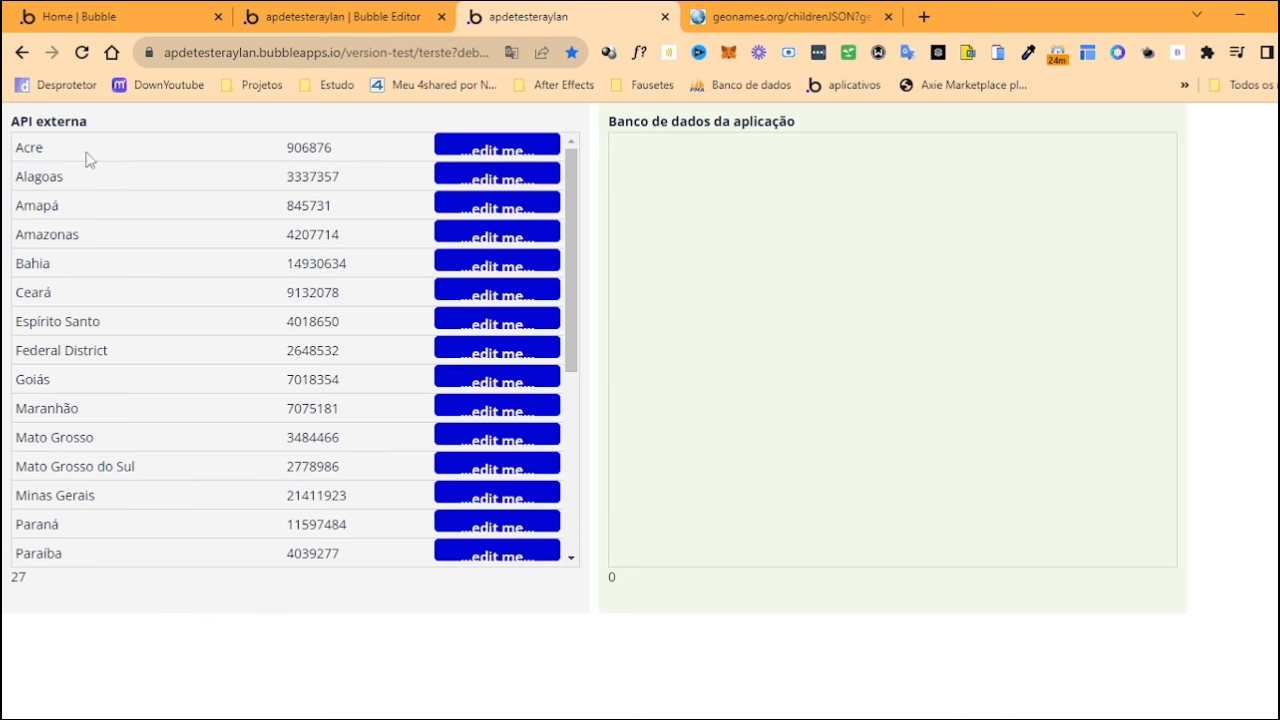
pyautogui.moveTo(34, 559); pyautogui.dragTo(437, 570)
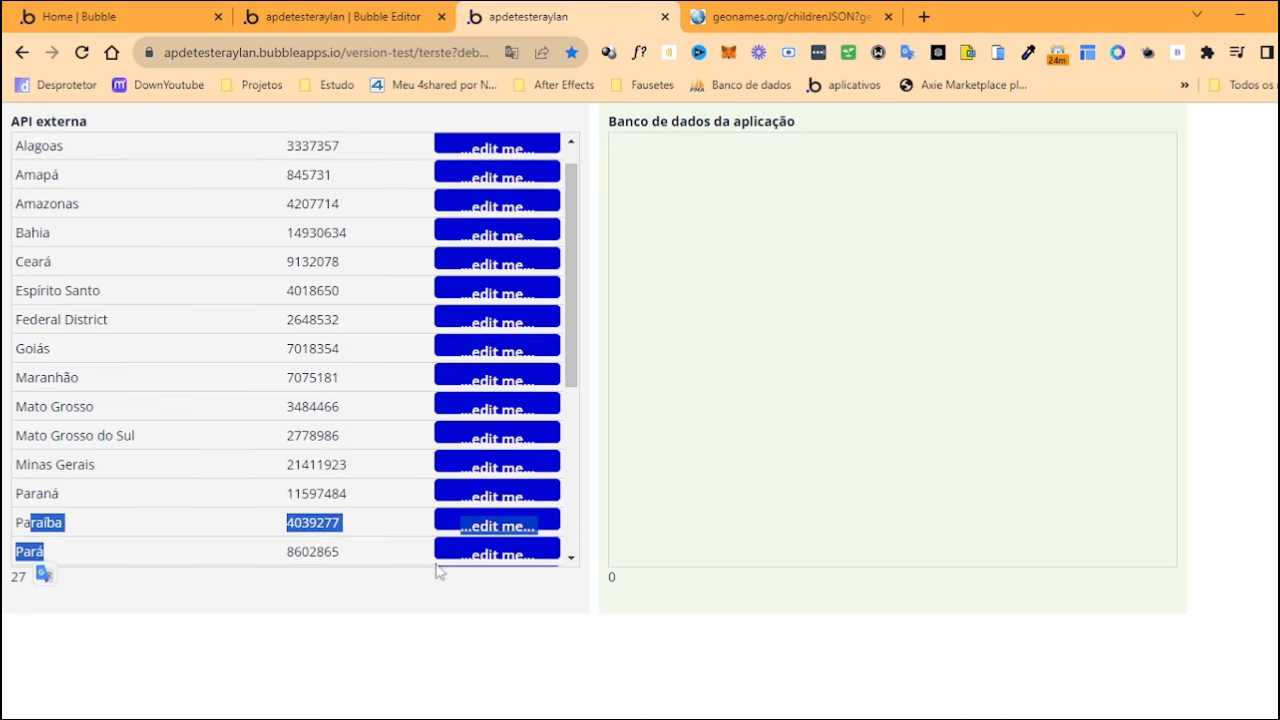
pyautogui.click(557, 691)
pyautogui.scroll(1, 414, 534)
pyautogui.click(490, 150)
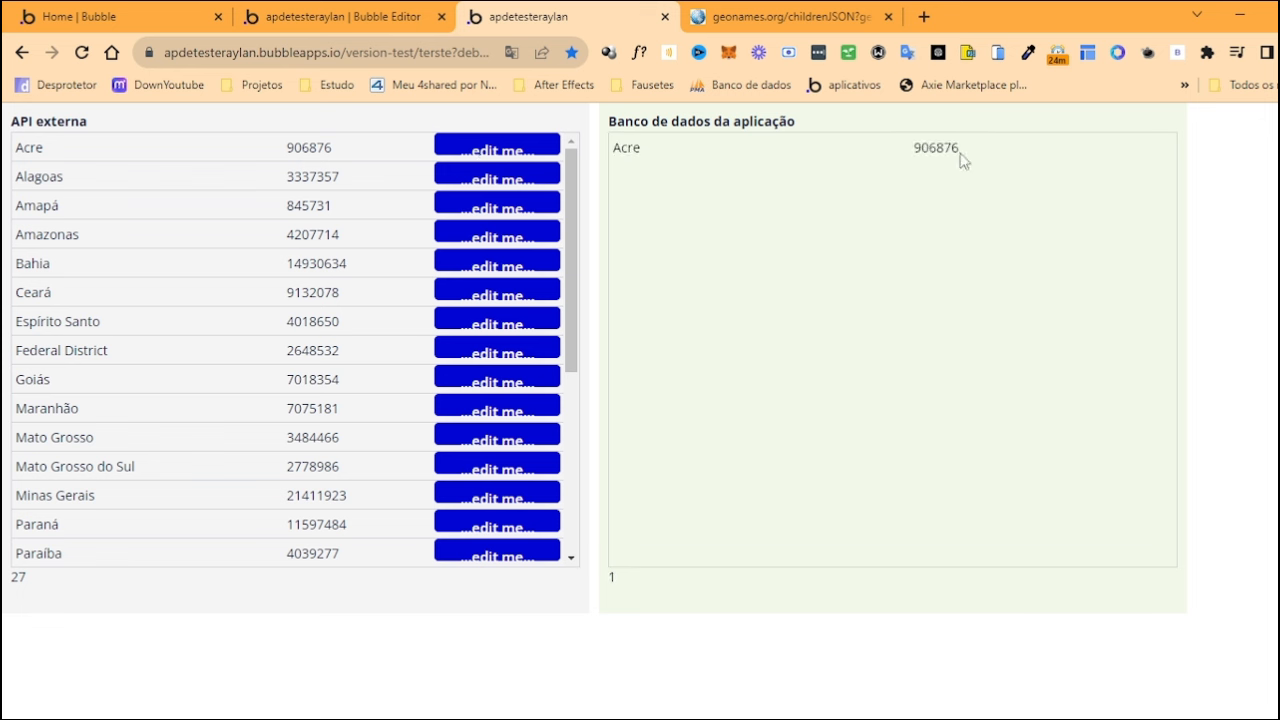
# Save Pará and Goiás to the application database using their row buttons in the API externa list
pyautogui.moveTo(30, 150); pyautogui.dragTo(270, 160)
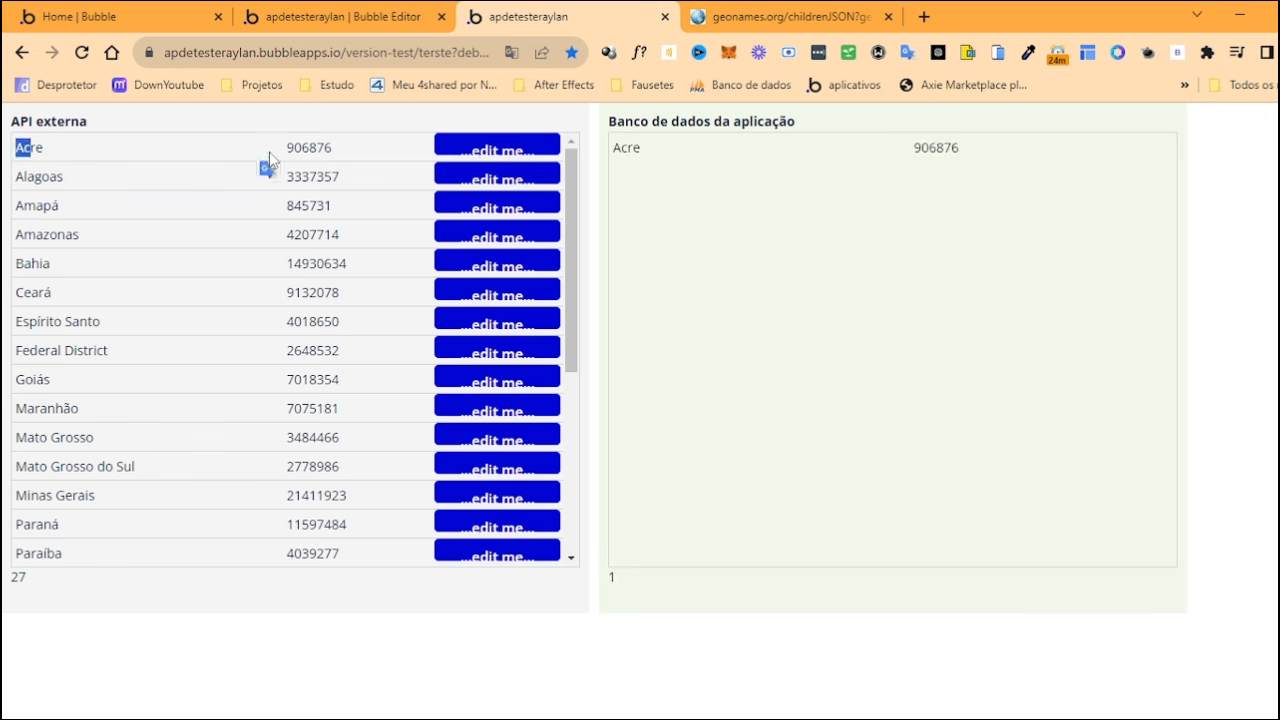
pyautogui.moveTo(37, 554); pyautogui.dragTo(97, 562)
pyautogui.click(100, 508)
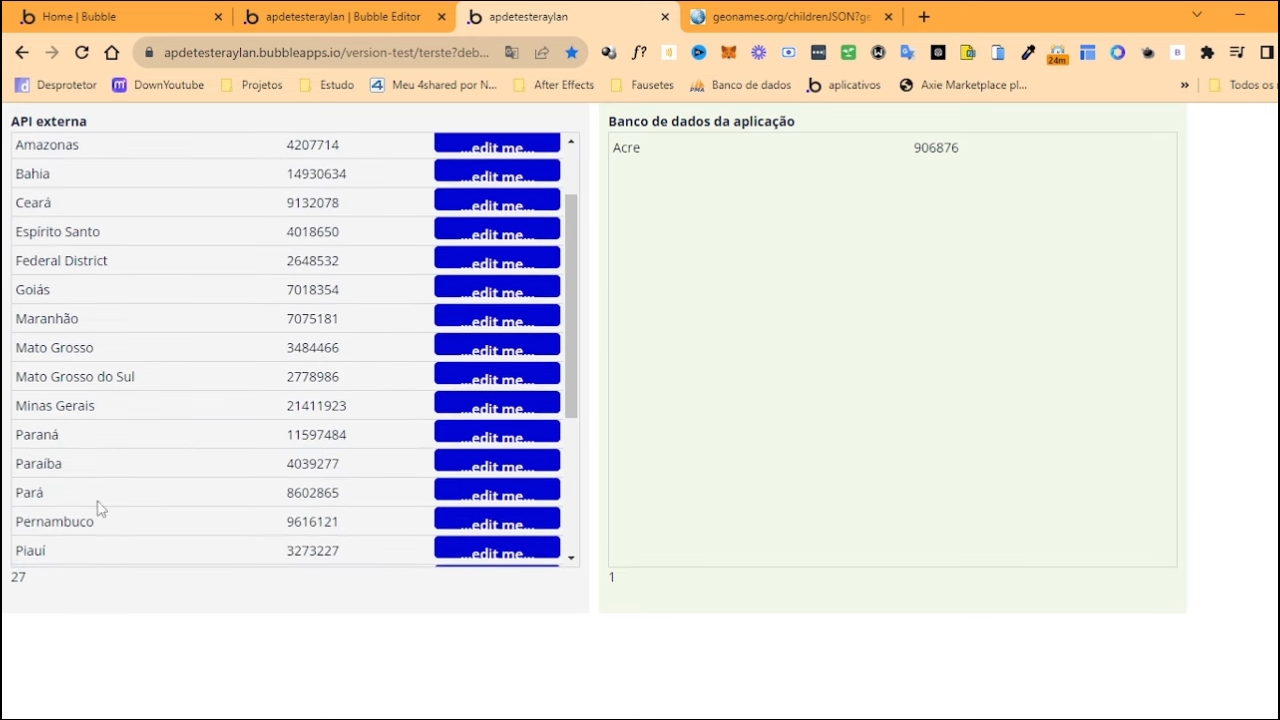
pyautogui.click(496, 497)
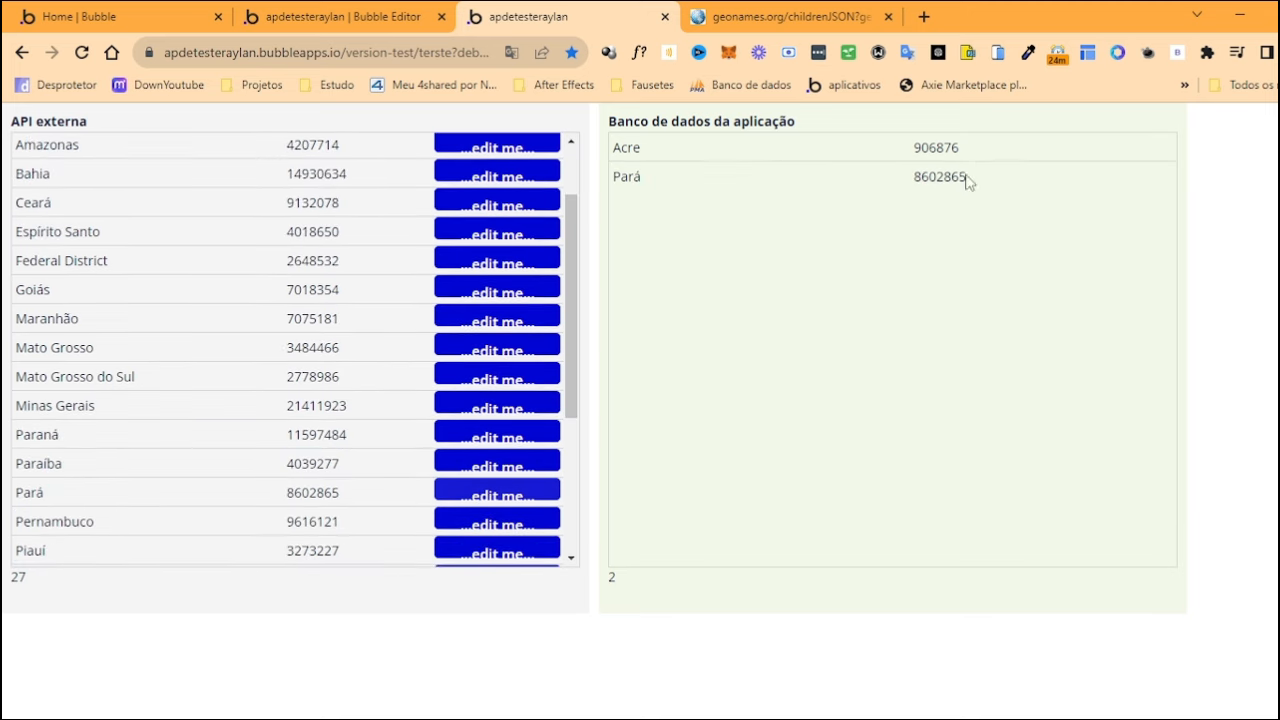
pyautogui.moveTo(316, 290); pyautogui.dragTo(505, 292)
pyautogui.click(505, 292)
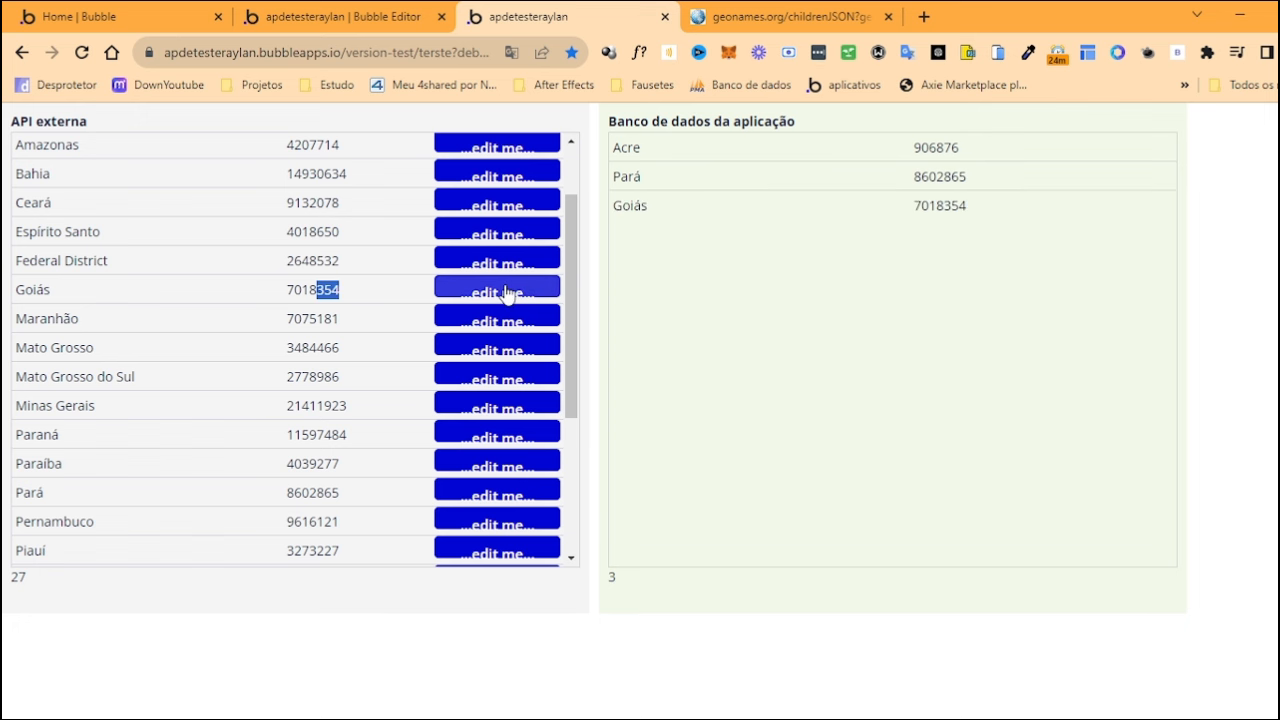
# Revisit the Button A is clicked and Criacao events in the editor and view the option for creating a custom event
pyautogui.click(378, 8)
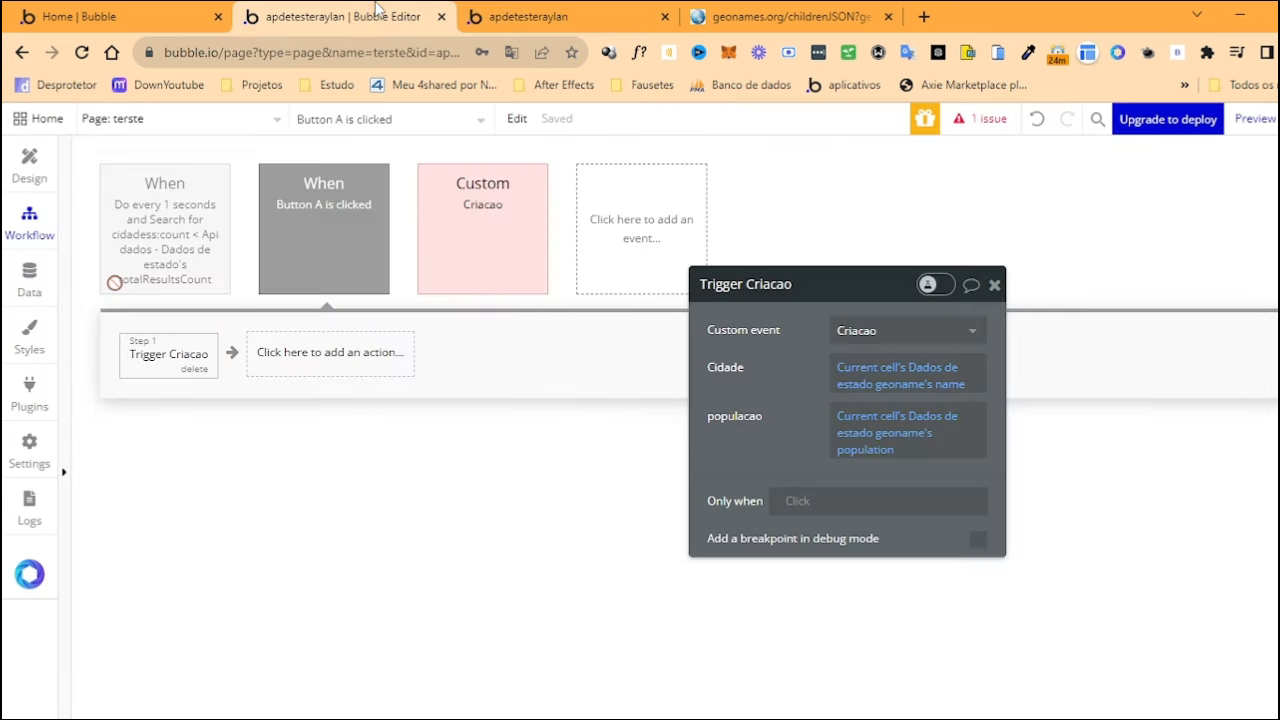
pyautogui.click(435, 222)
pyautogui.click(349, 206)
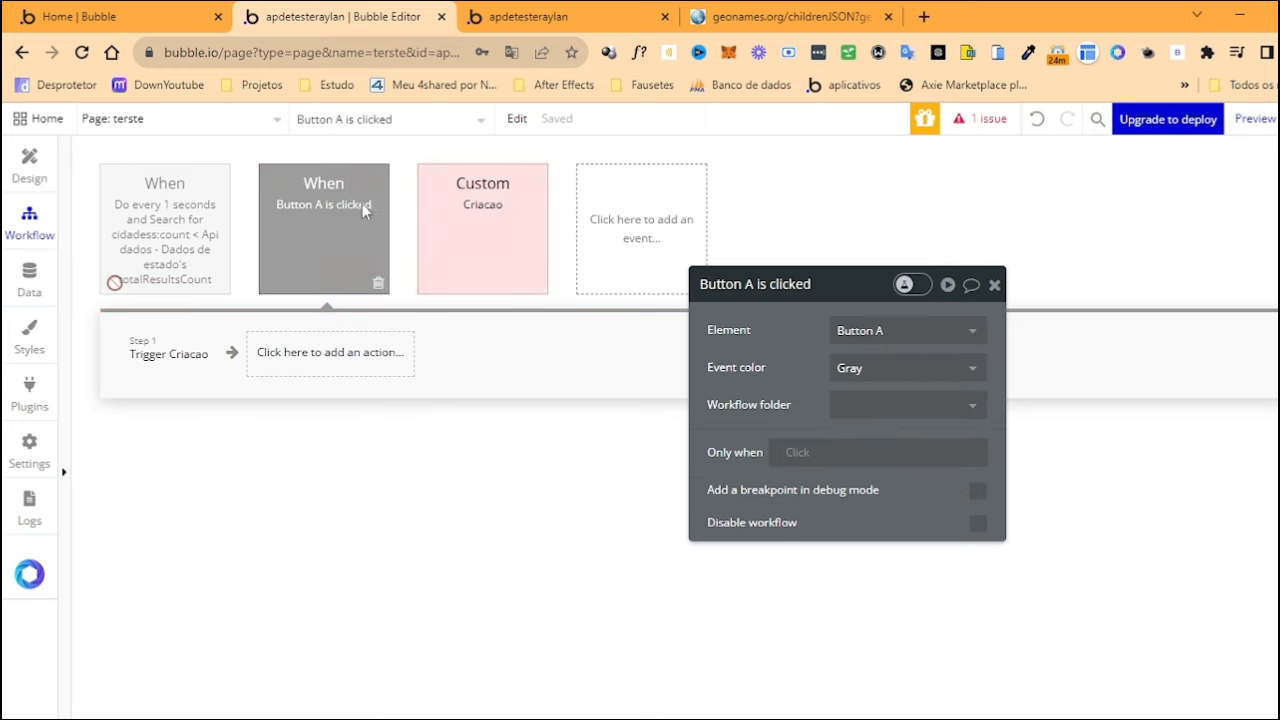
pyautogui.click(434, 202)
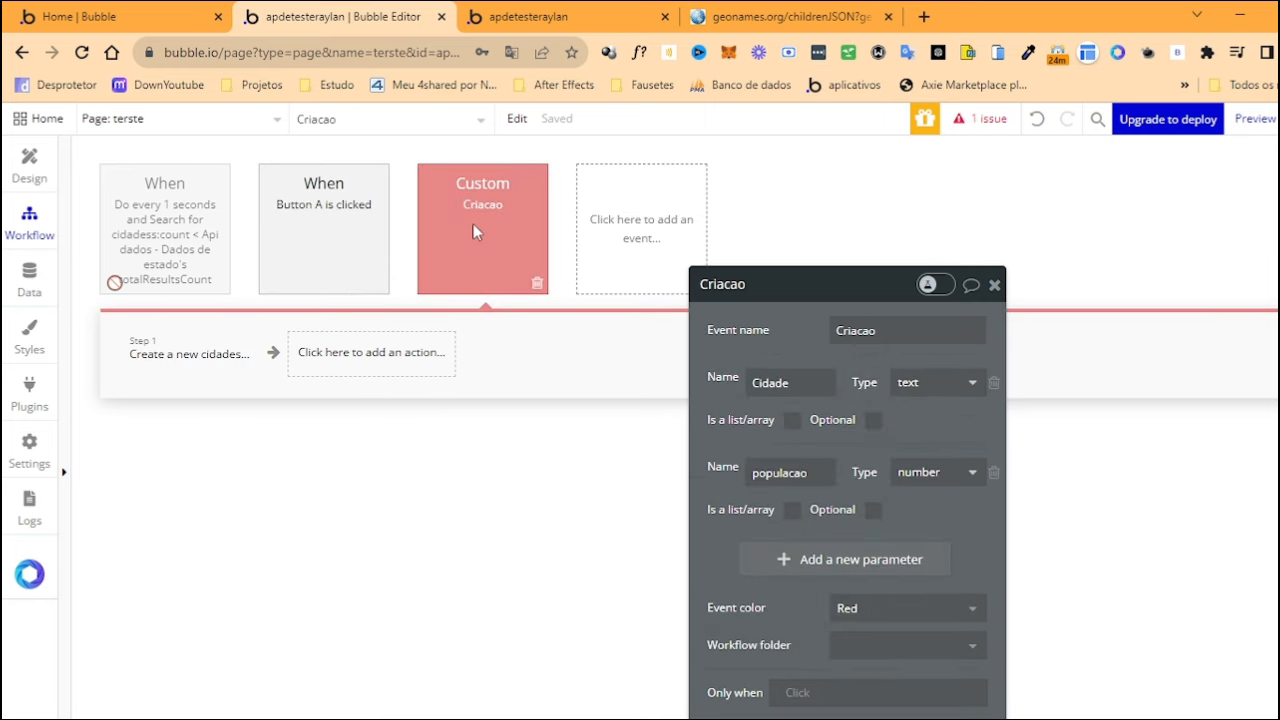
pyautogui.click(615, 250)
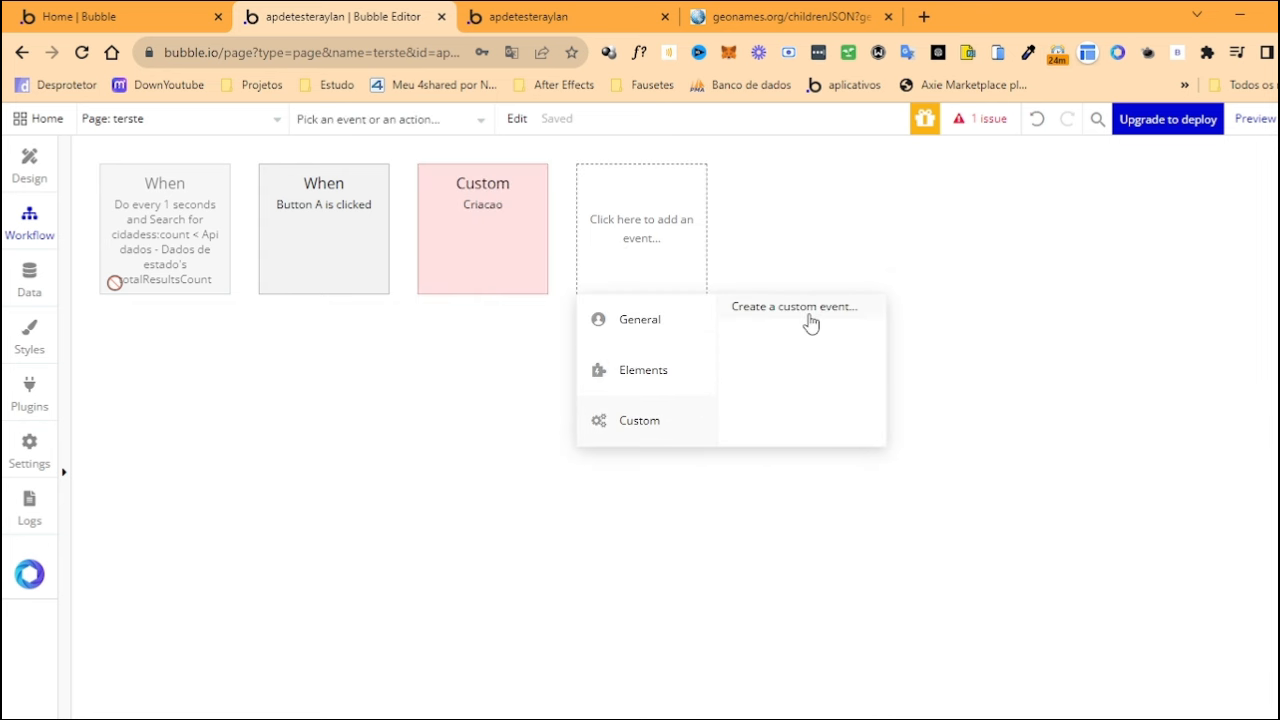
# Compare the Button A is clicked, Criacao and Do every 1 seconds workflows, including the recurring workflow's Trigger Criacao action
pyautogui.click(329, 234)
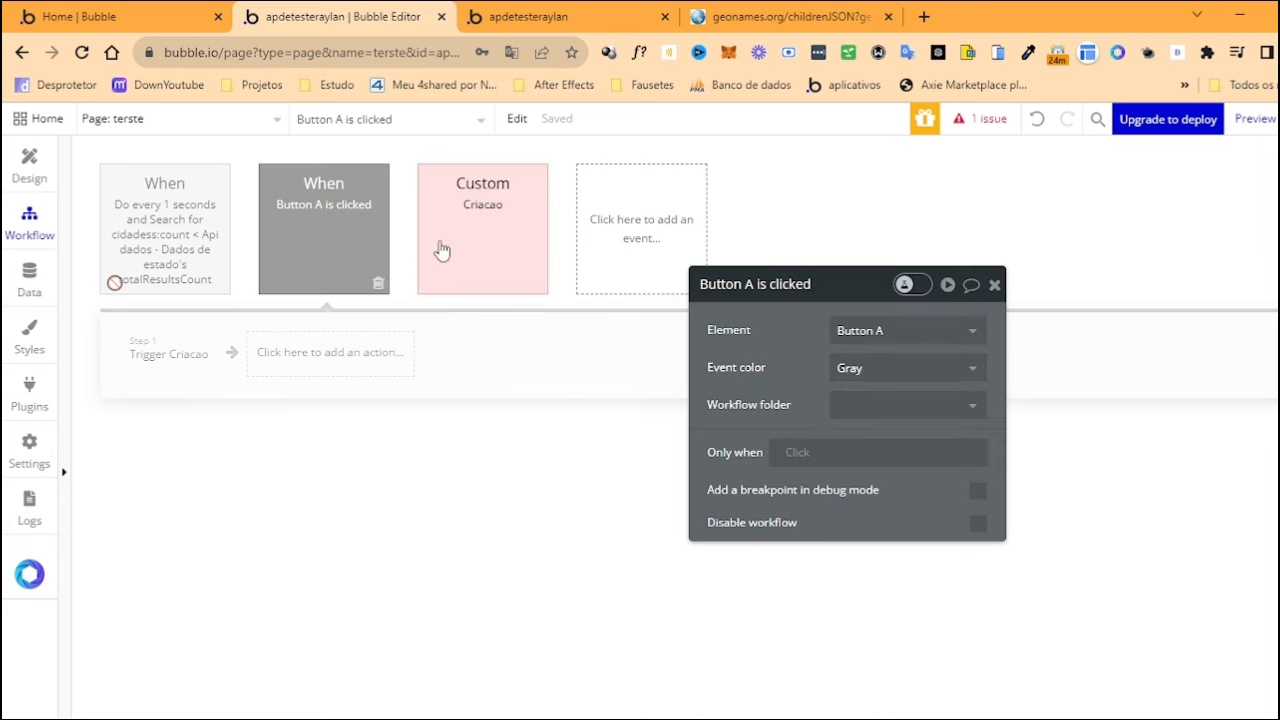
pyautogui.click(506, 240)
pyautogui.click(337, 244)
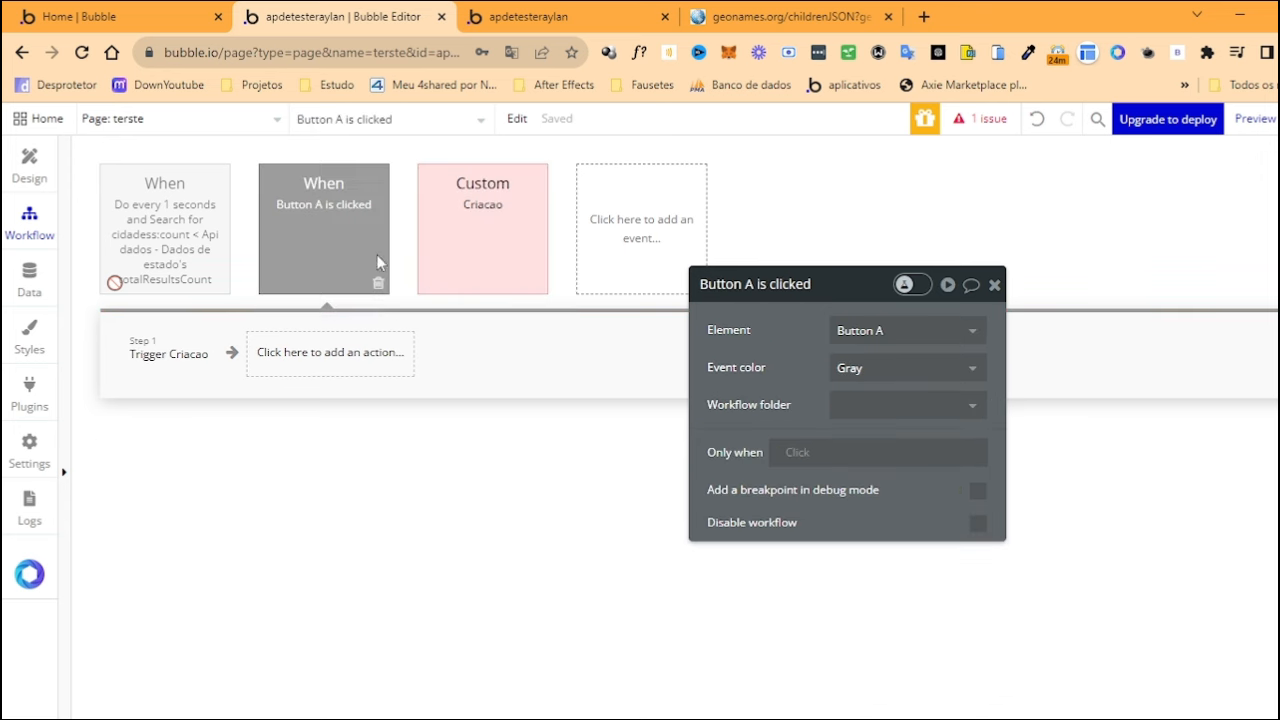
pyautogui.click(526, 245)
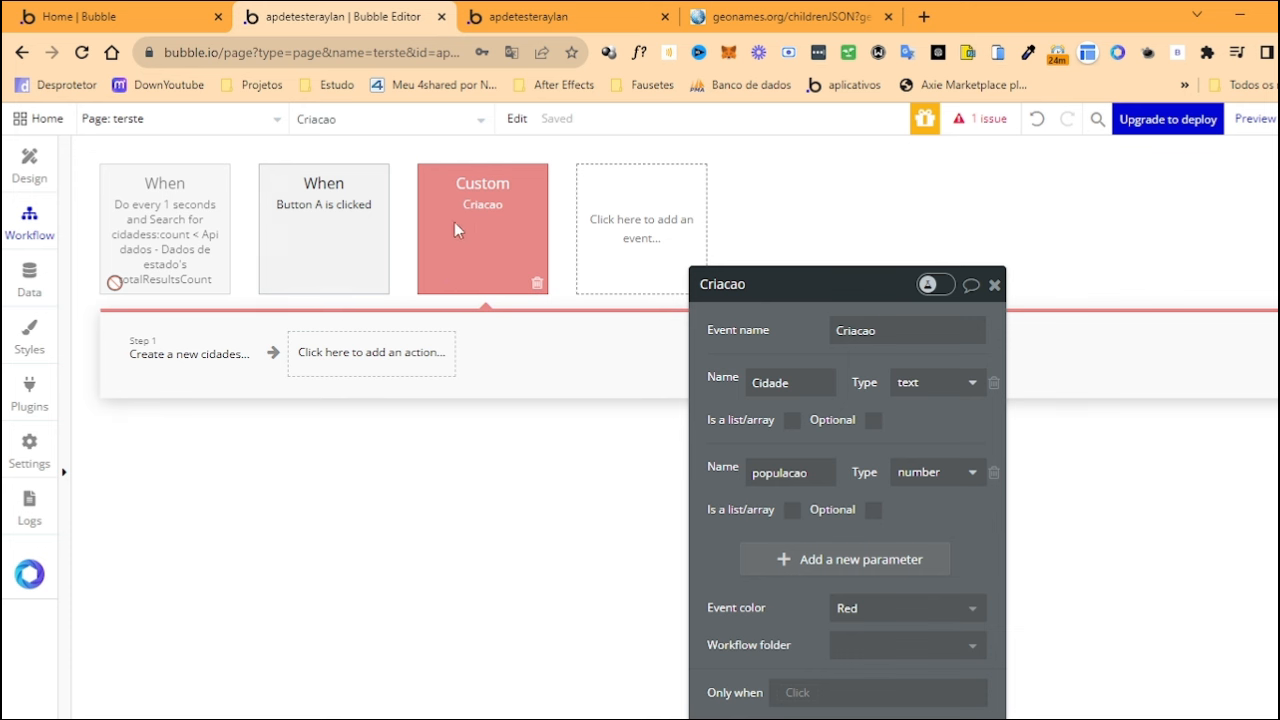
pyautogui.click(335, 204)
pyautogui.click(183, 235)
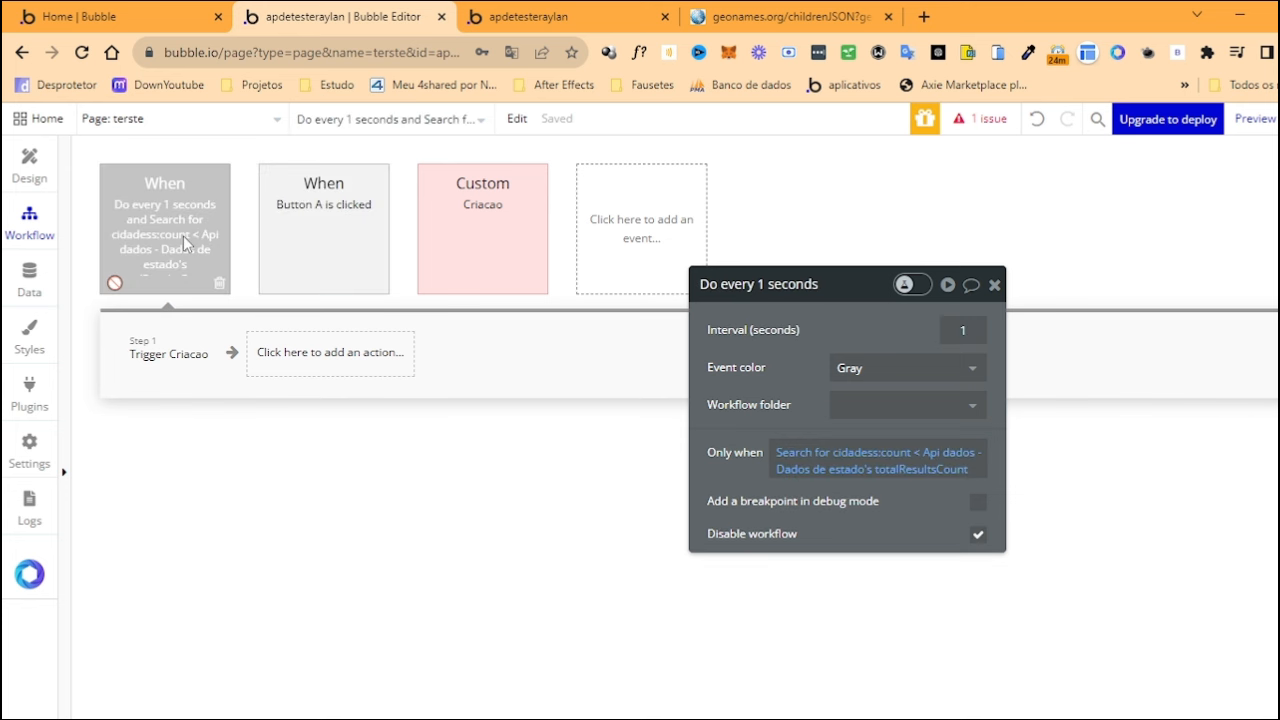
pyautogui.click(167, 365)
pyautogui.click(452, 372)
# Inspect the content types and data sources of the API externa and Banco de dados da aplicação repeating groups in the page design
pyautogui.click(28, 165)
pyautogui.click(360, 362)
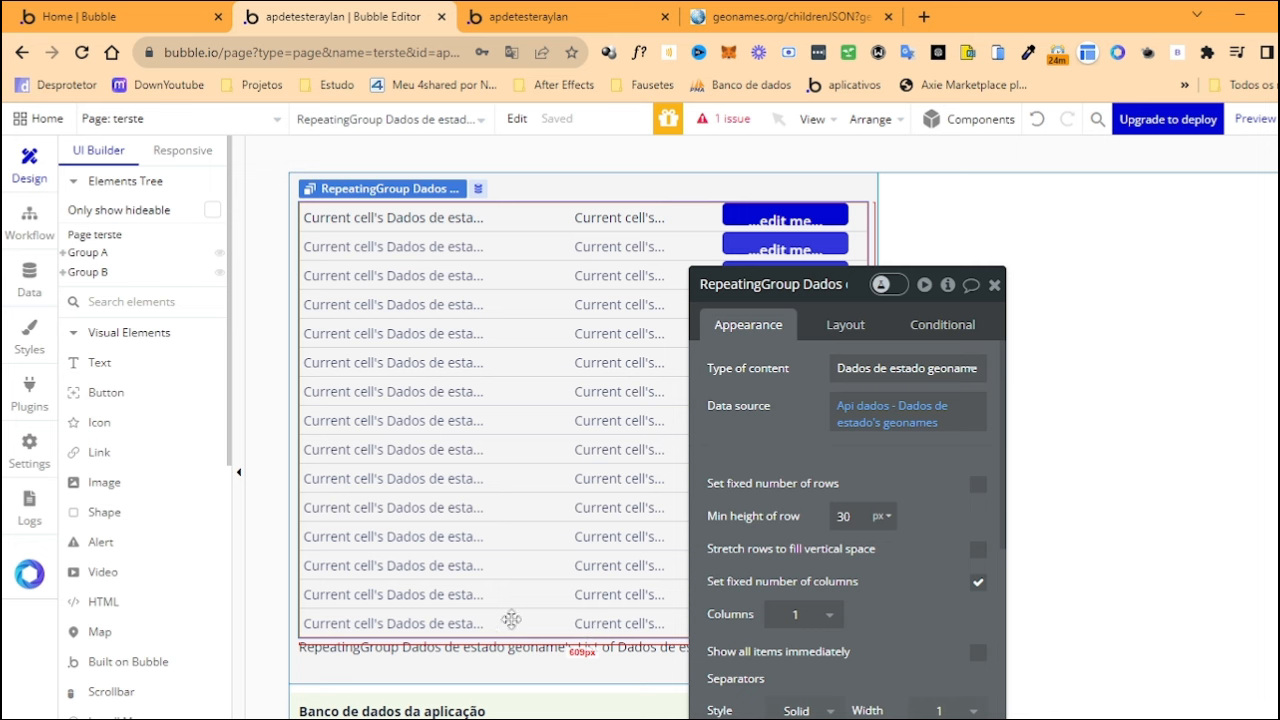
pyautogui.scroll(-3, 470, 630)
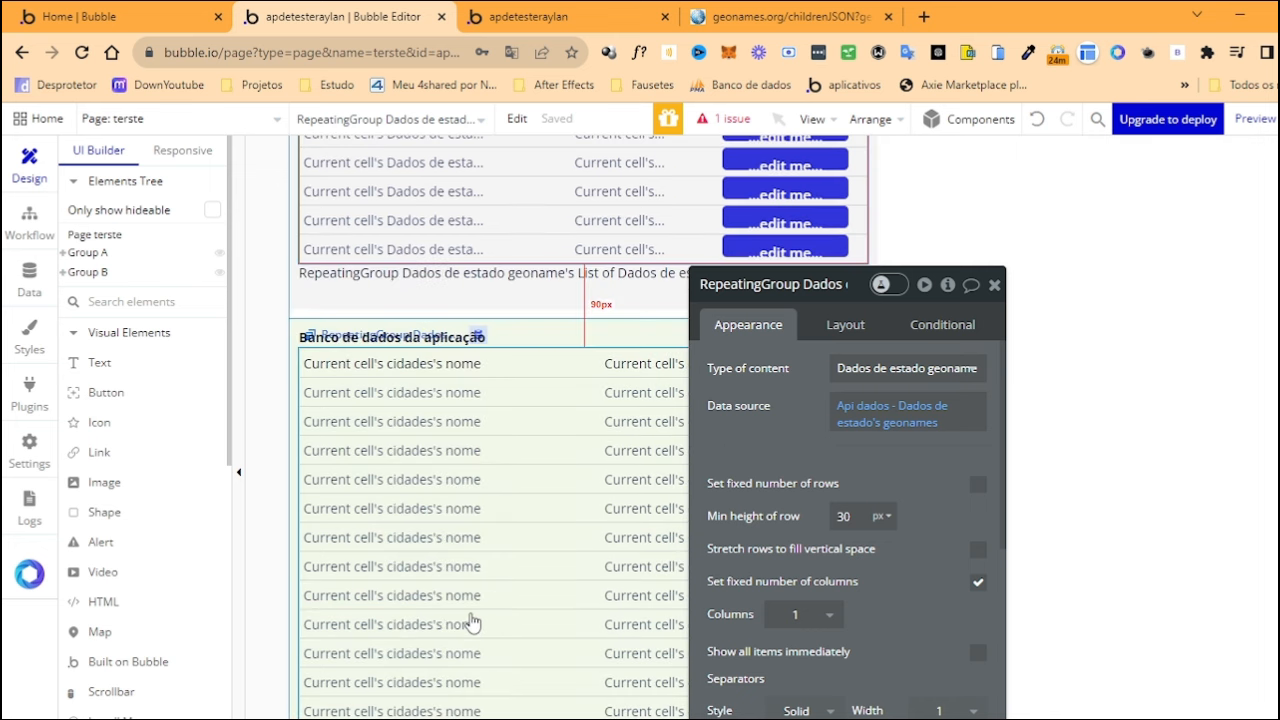
pyautogui.click(471, 620)
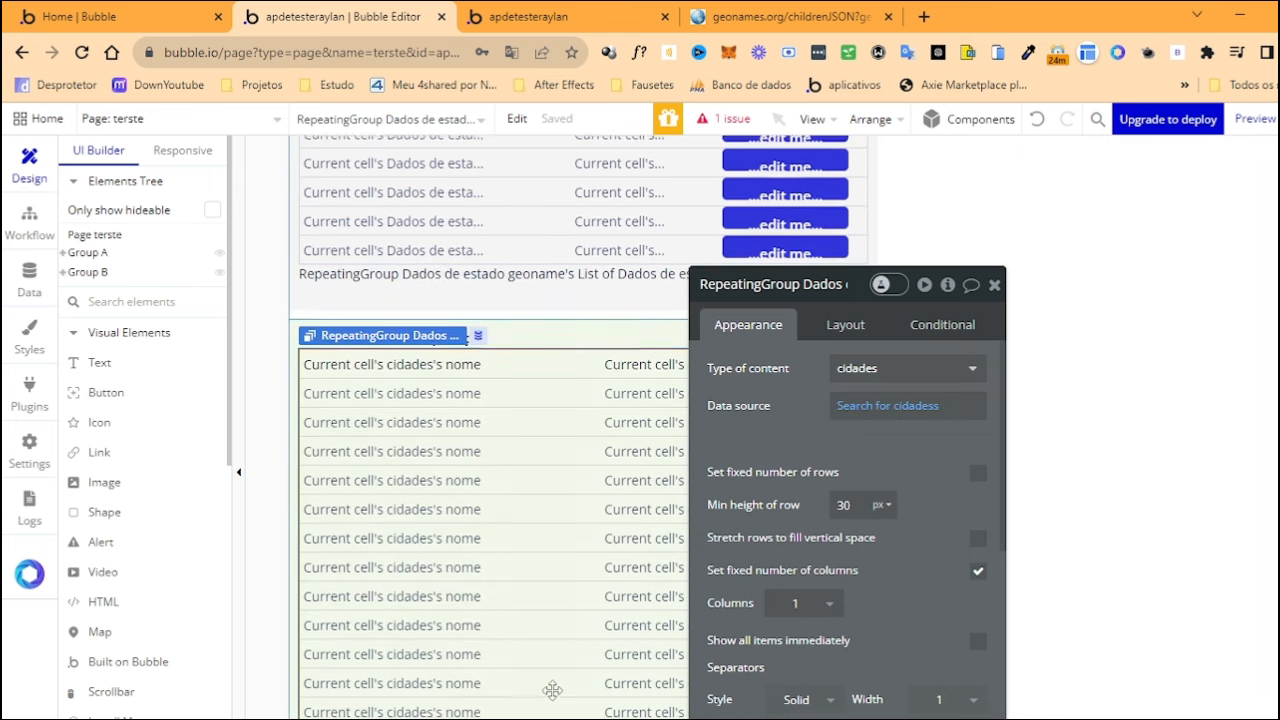
pyautogui.scroll(3, 565, 685)
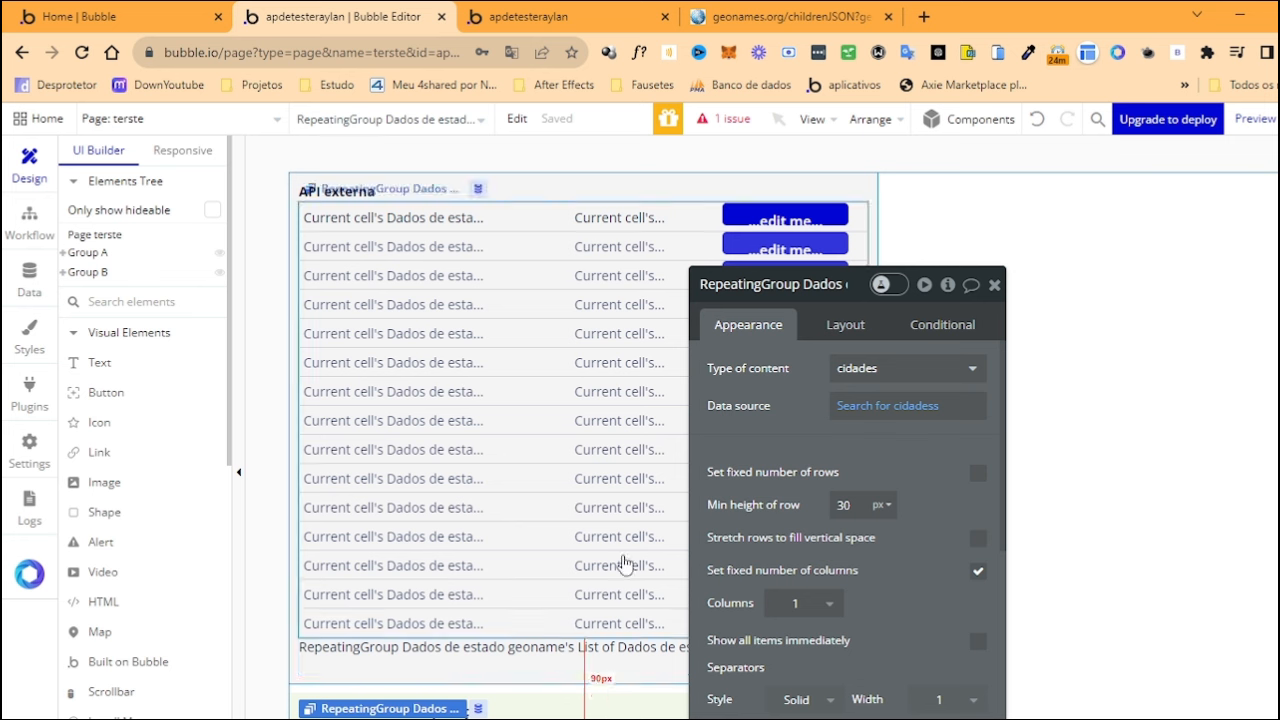
pyautogui.click(533, 513)
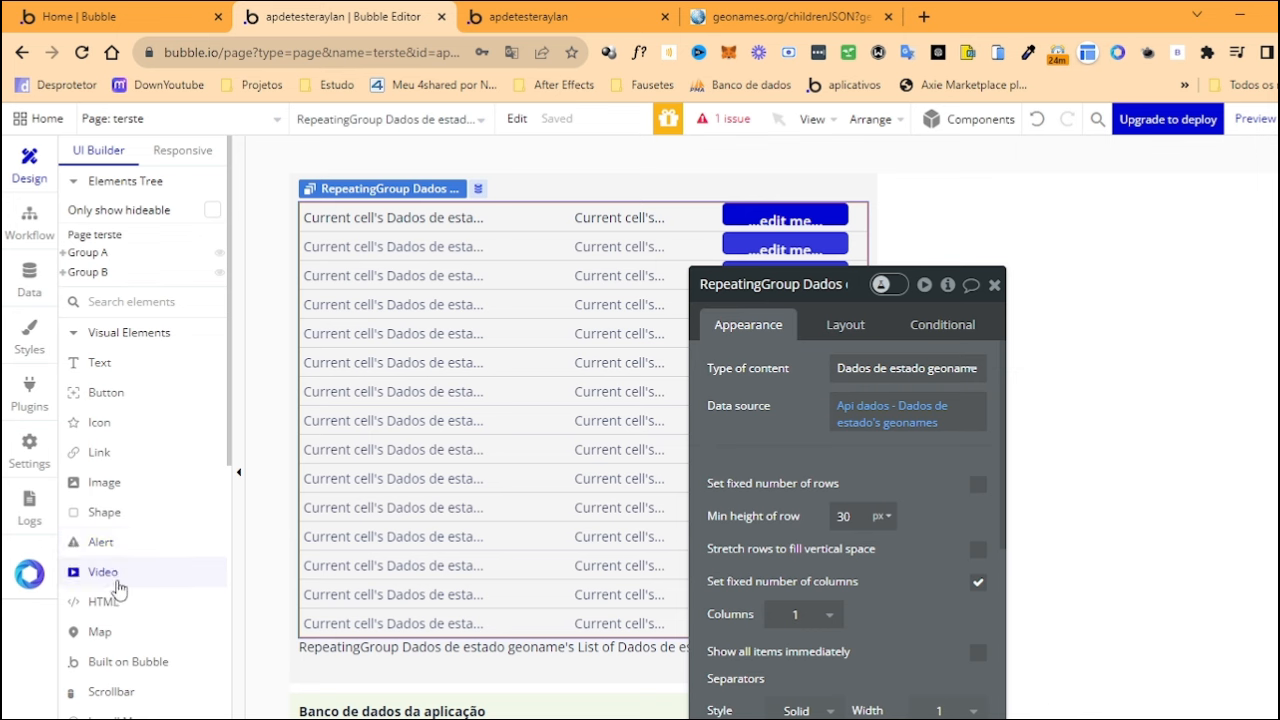
# Add a second button on the page outside the API externa group and create its click workflow
pyautogui.click(120, 403)
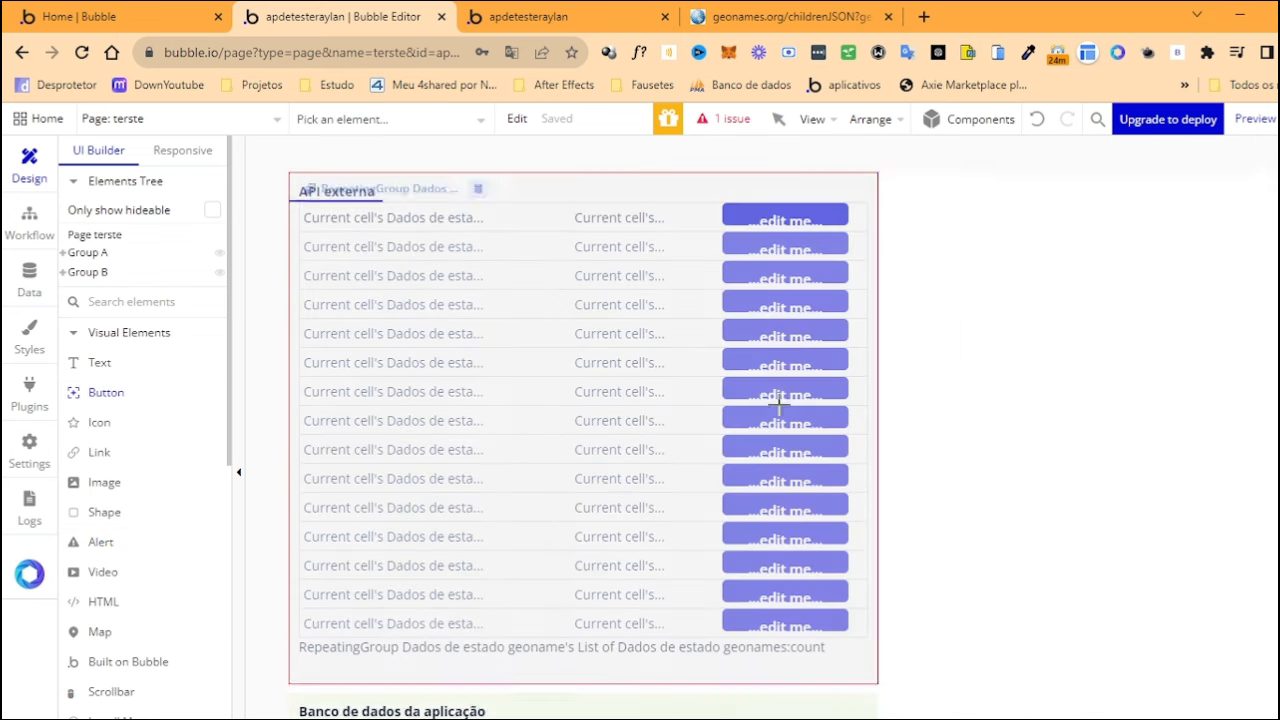
pyautogui.click(983, 391)
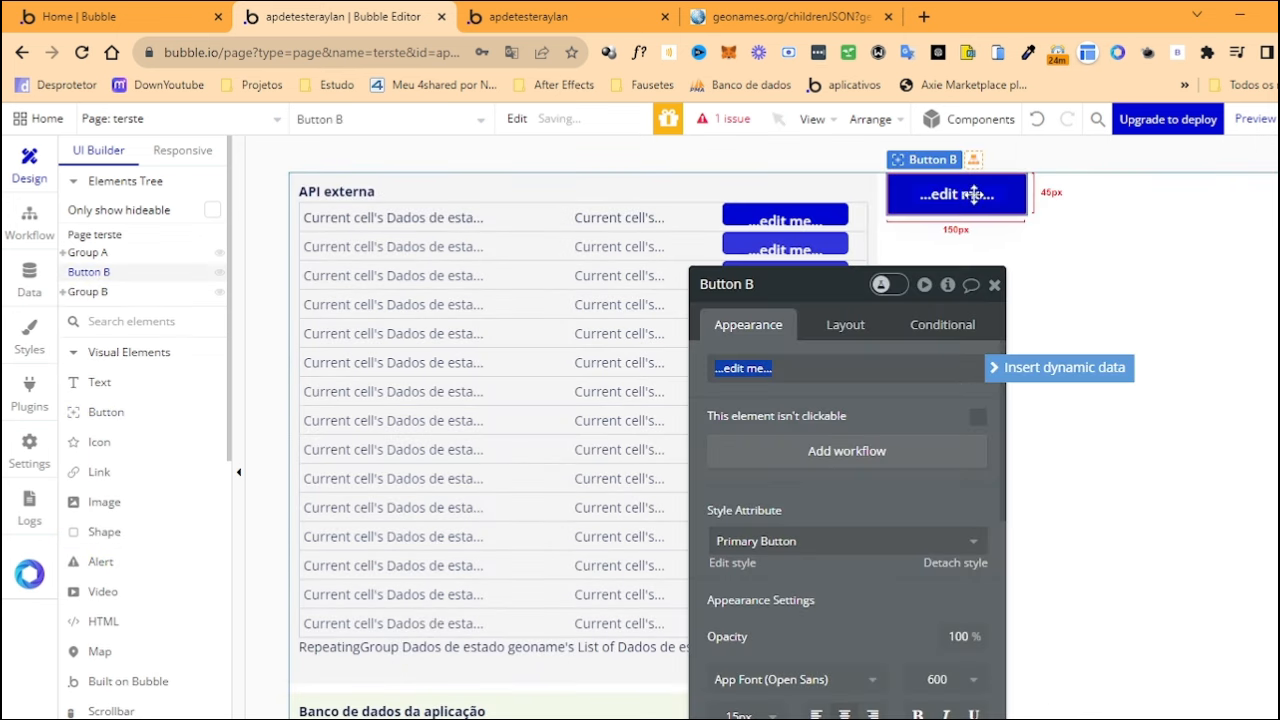
pyautogui.click(776, 464)
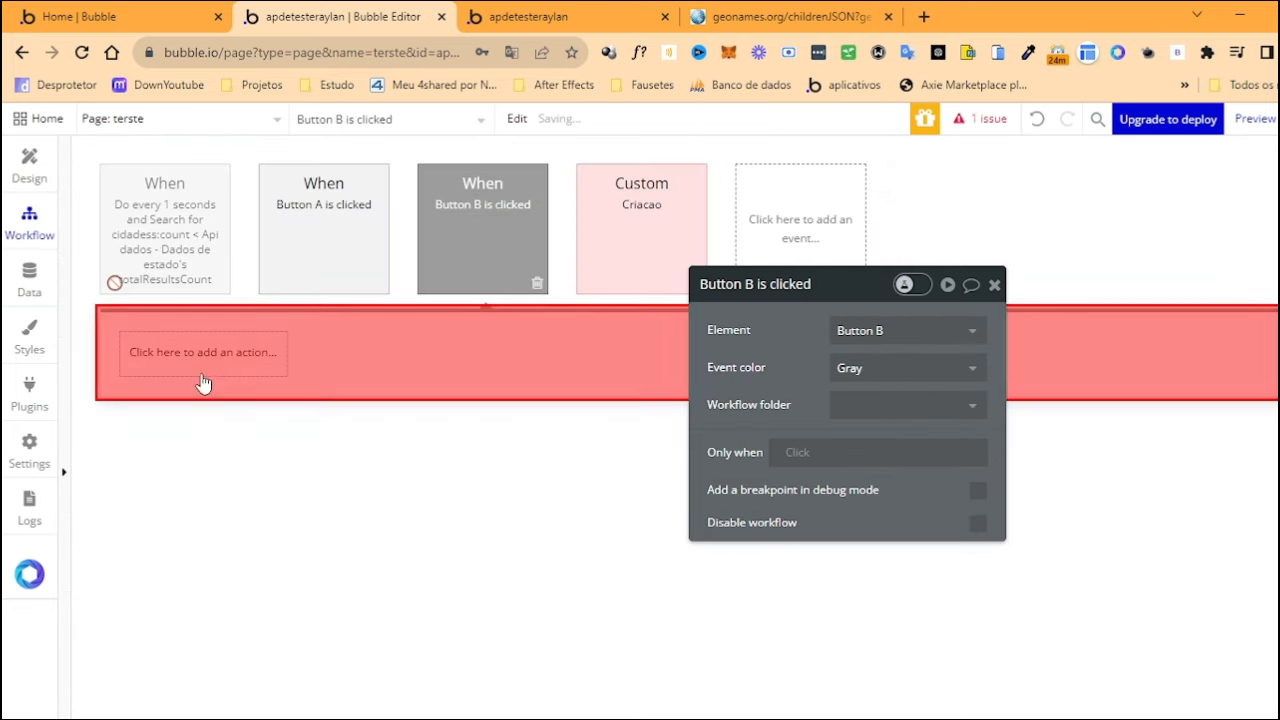
pyautogui.click(150, 352)
pyautogui.moveTo(186, 440)
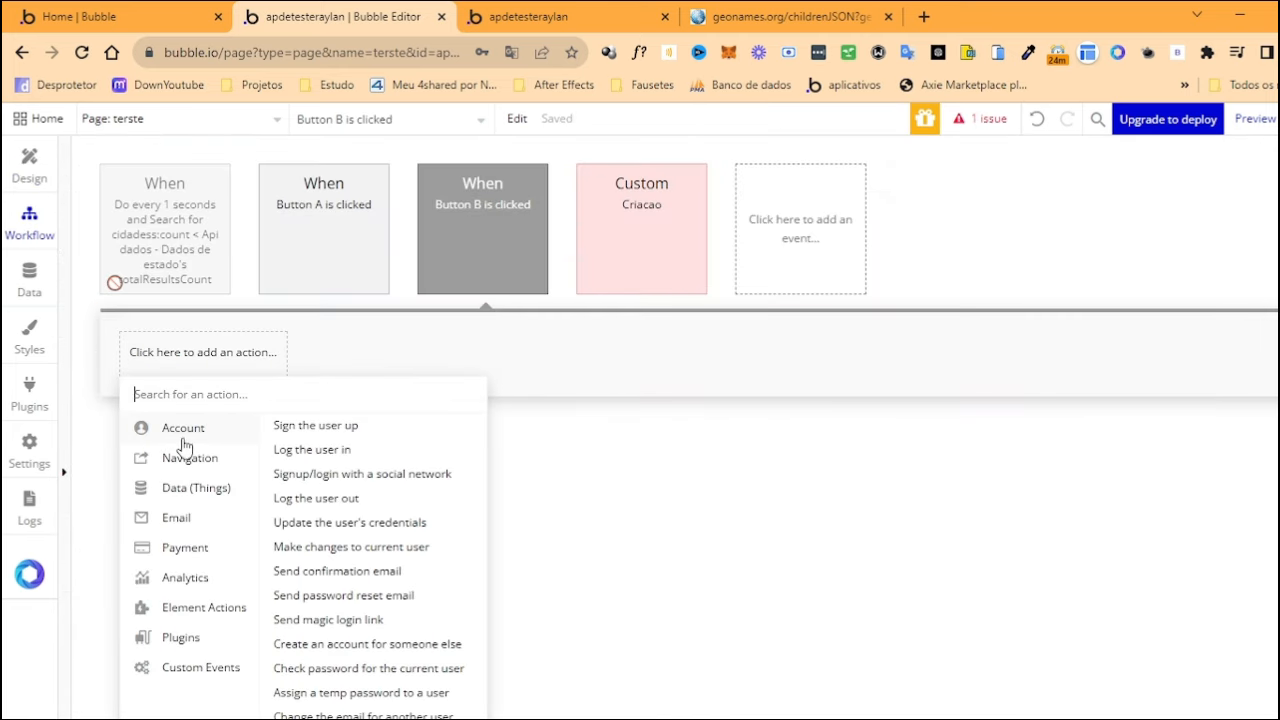
pyautogui.moveTo(203, 615)
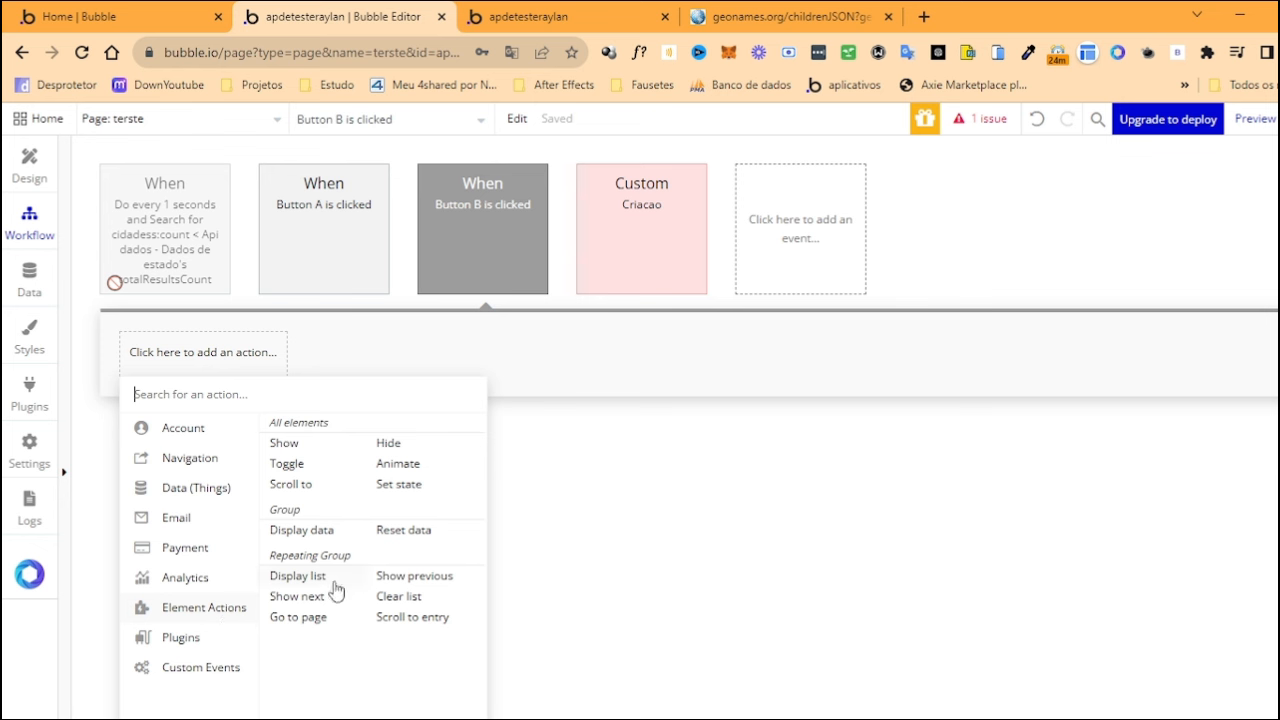
pyautogui.moveTo(310, 586)
pyautogui.moveTo(197, 485)
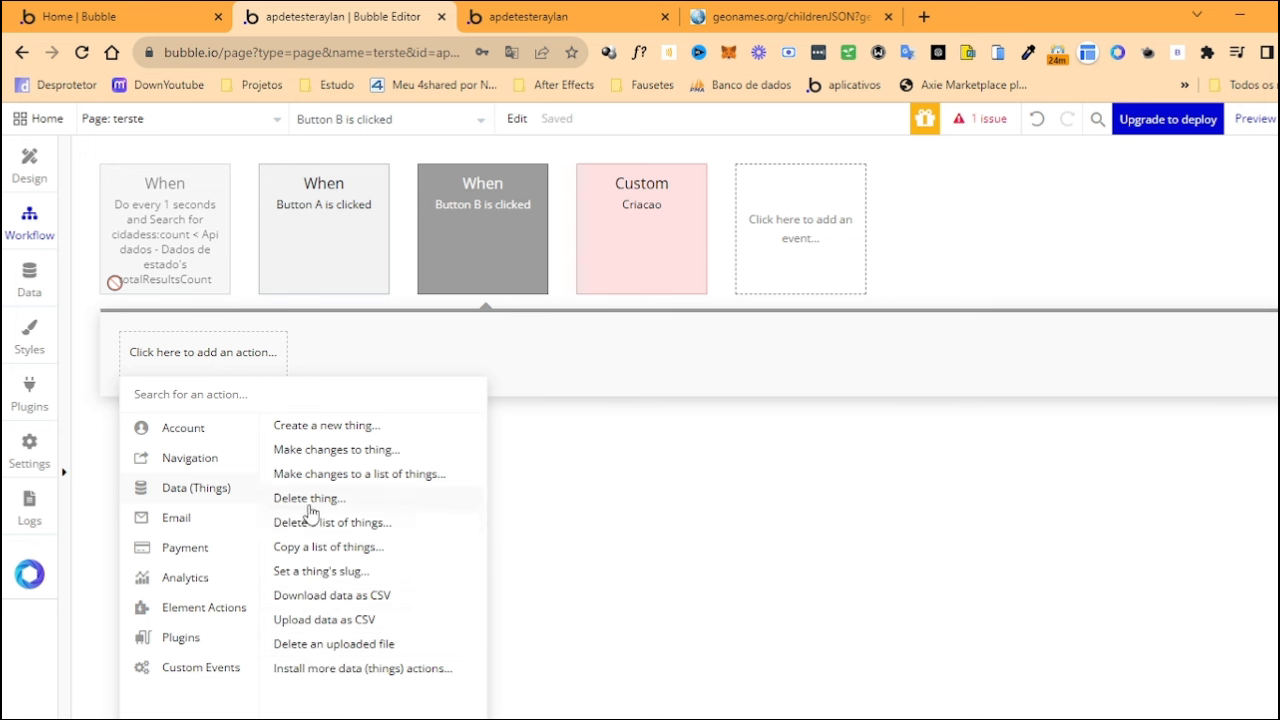
pyautogui.click(336, 549)
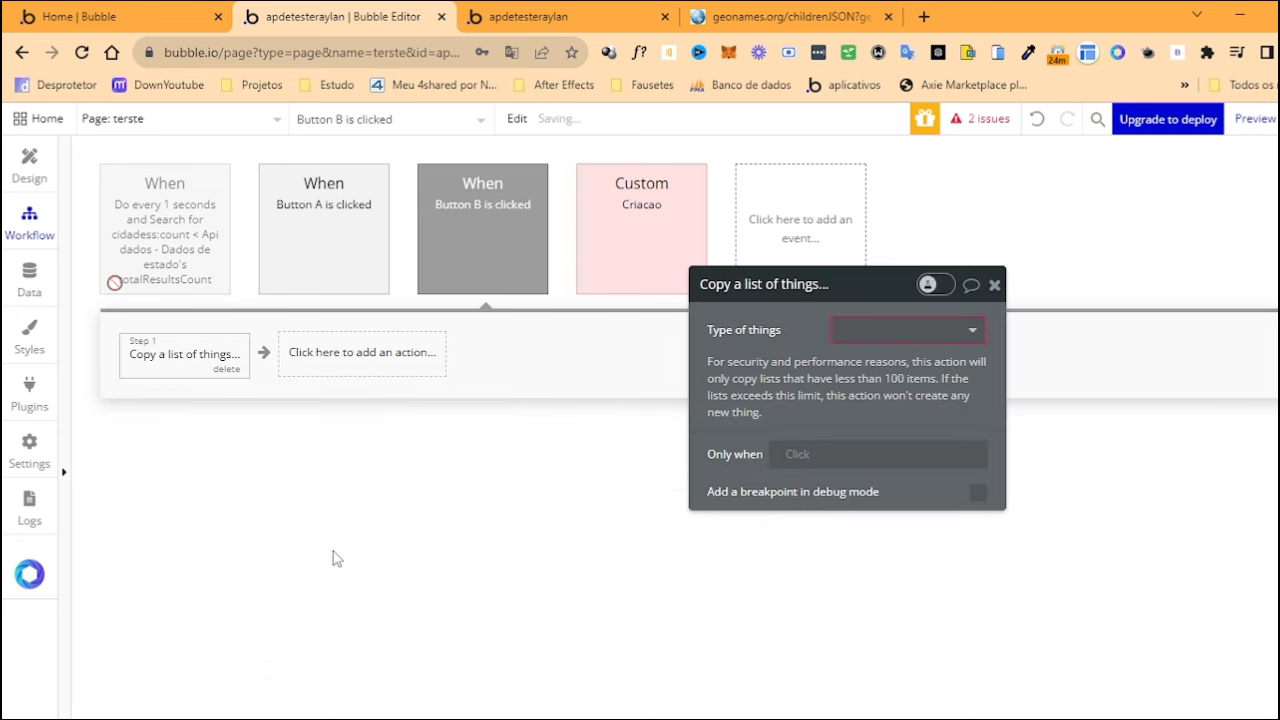
pyautogui.click(876, 331)
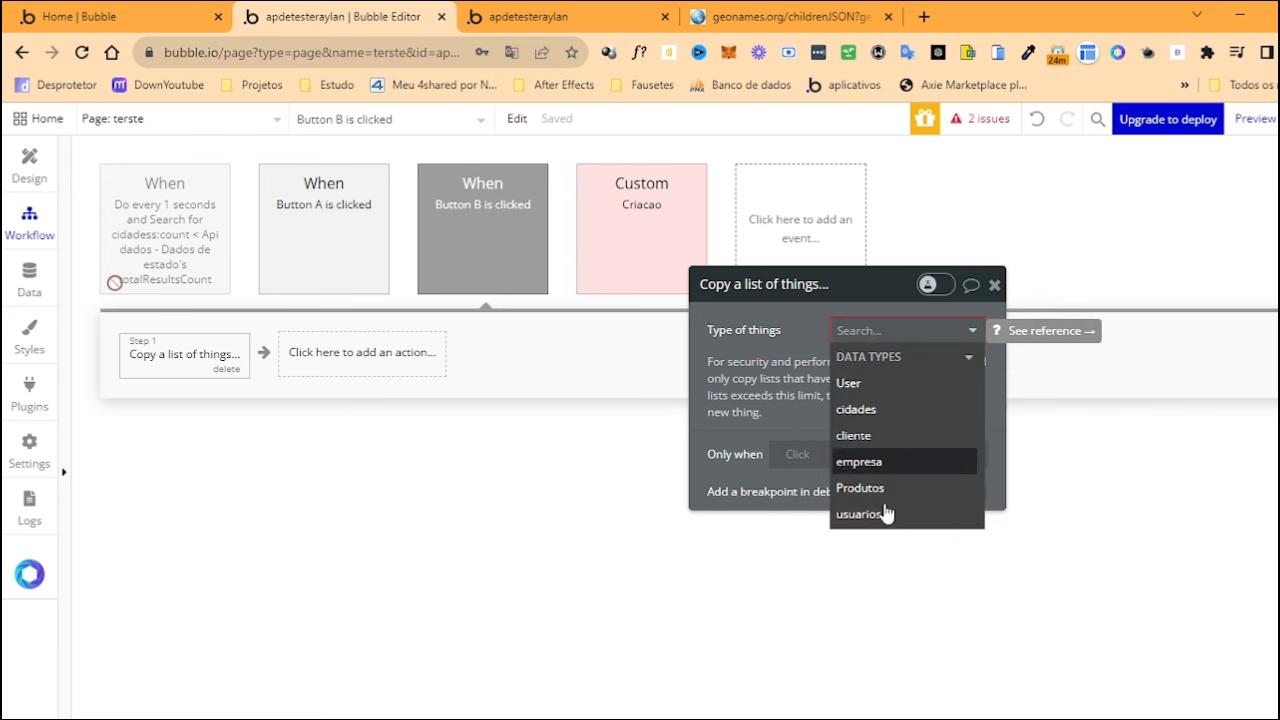
pyautogui.click(795, 332)
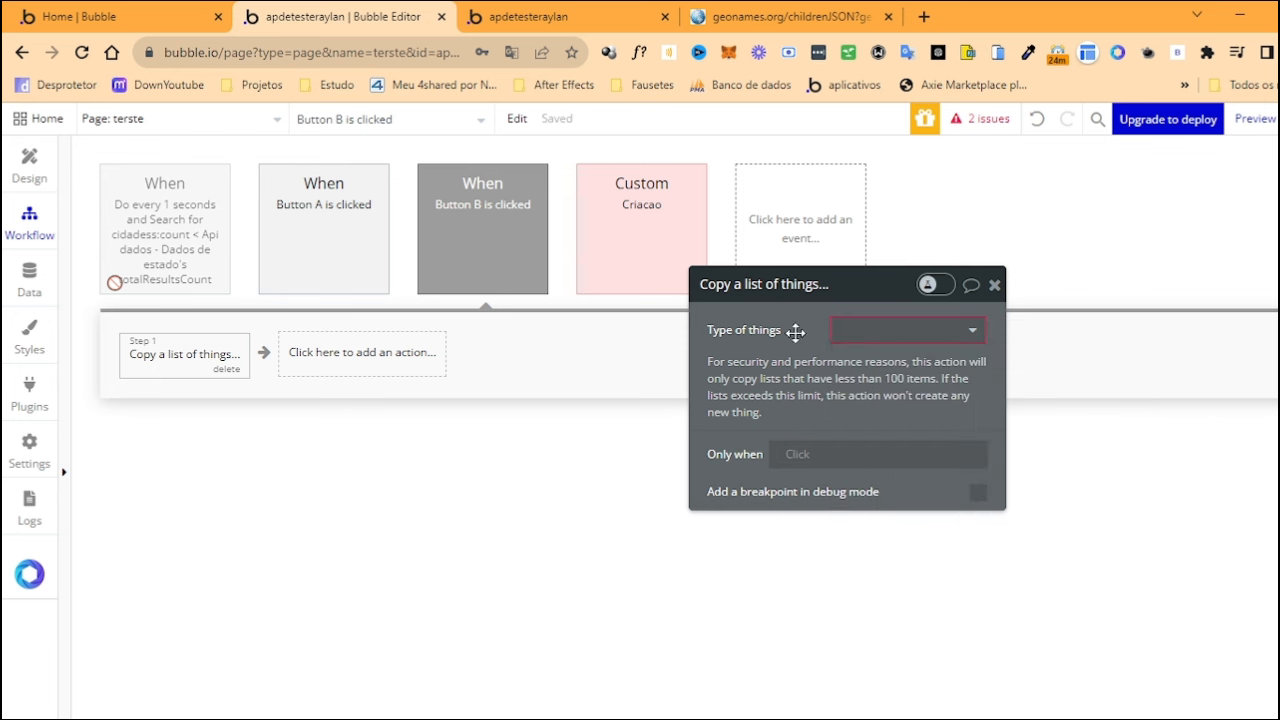
pyautogui.click(918, 330)
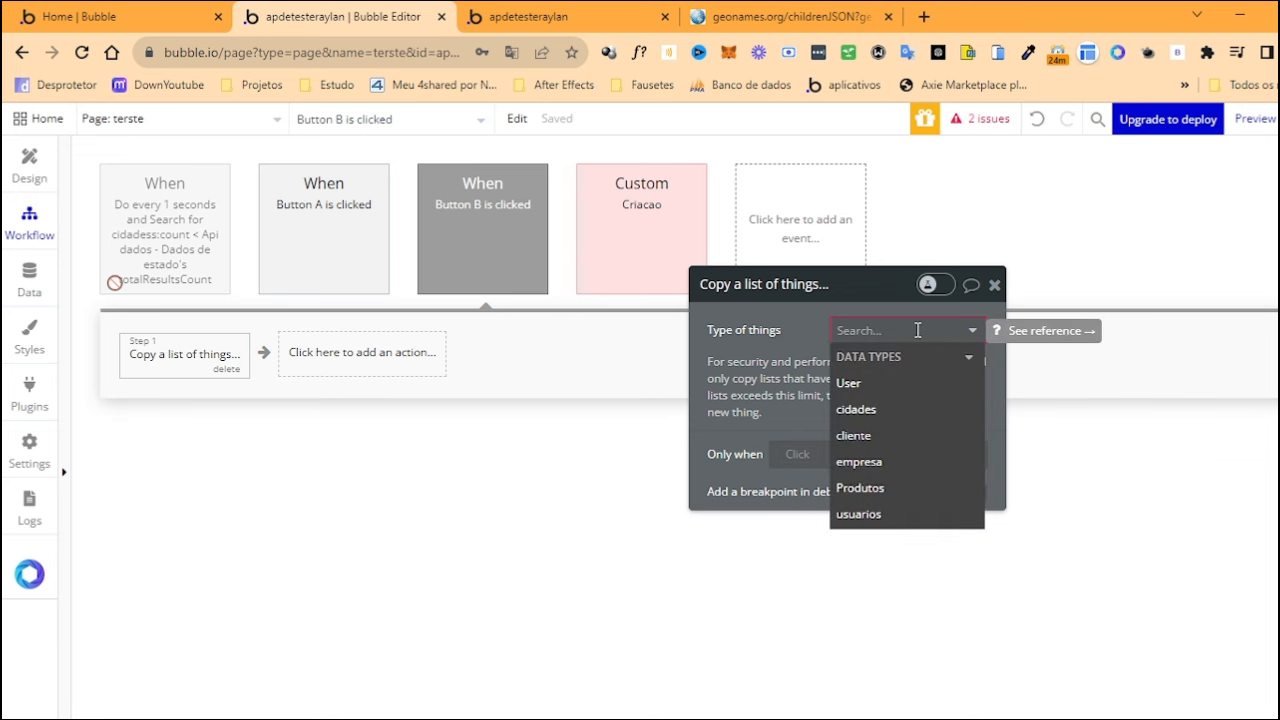
pyautogui.click(770, 345)
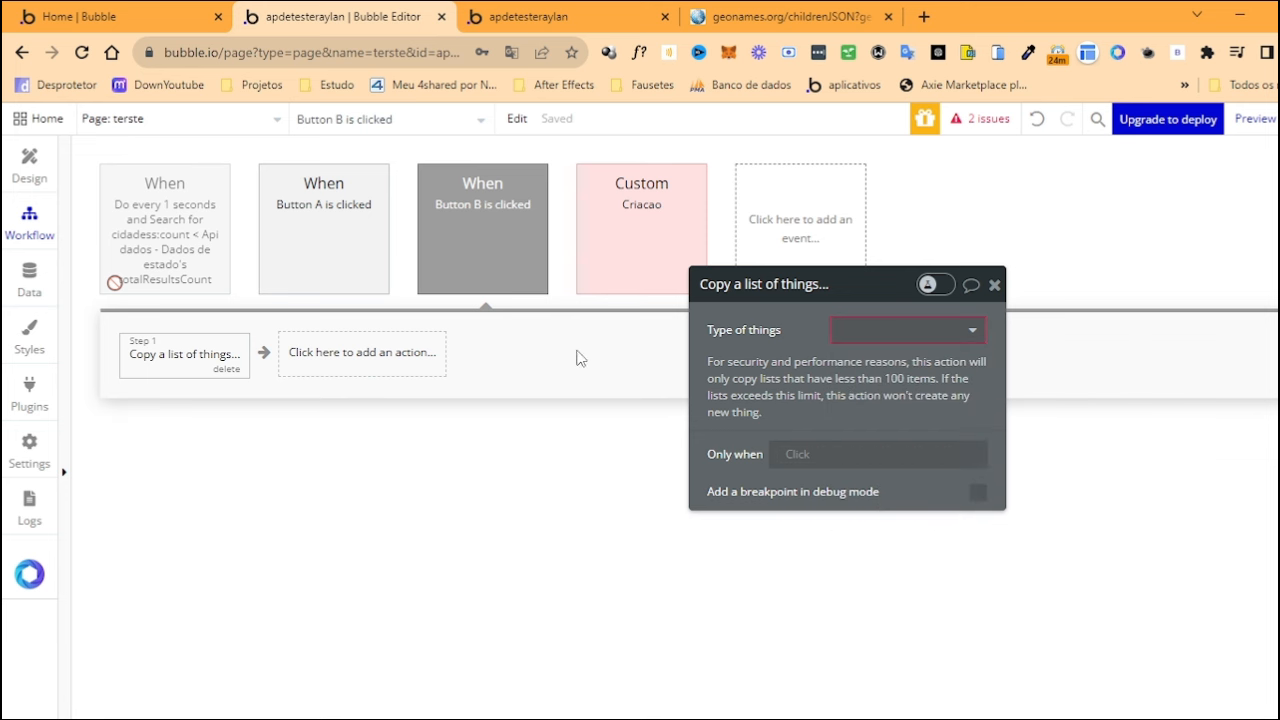
pyautogui.click(232, 369)
# Add a Make changes to a list of things action to the Button B workflow, with cidades as the type of things
pyautogui.click(240, 352)
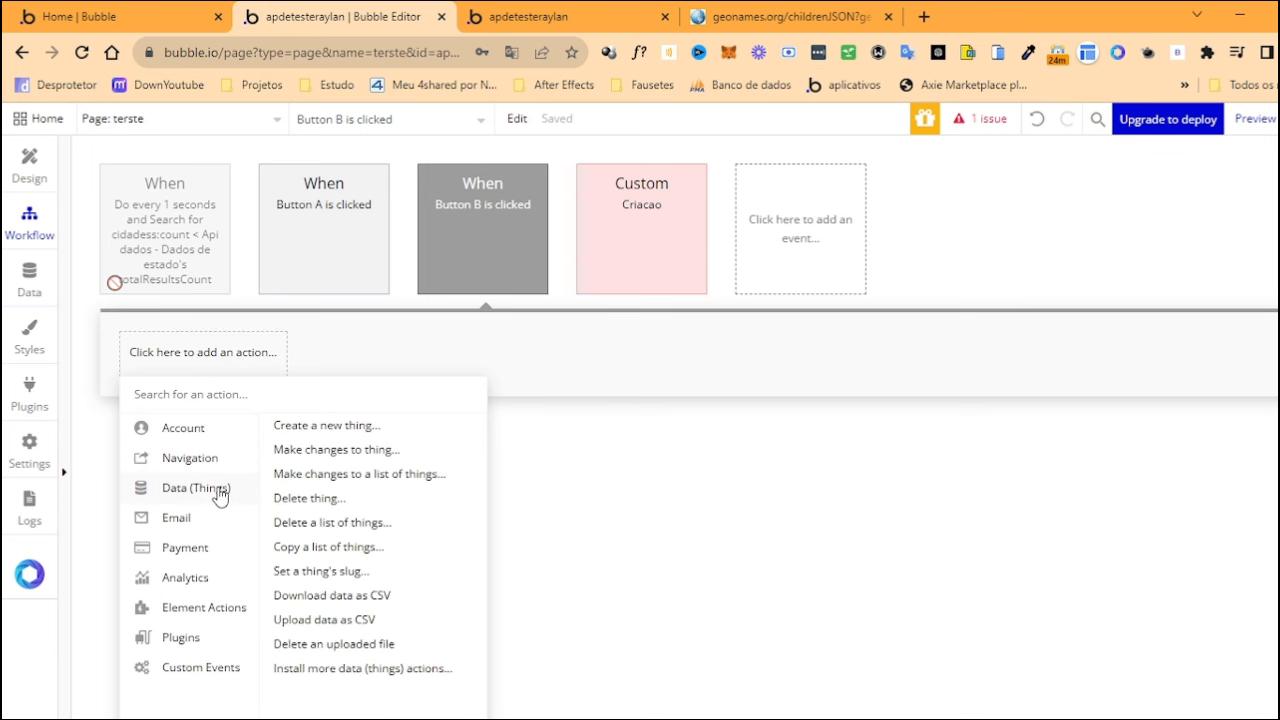
pyautogui.click(343, 483)
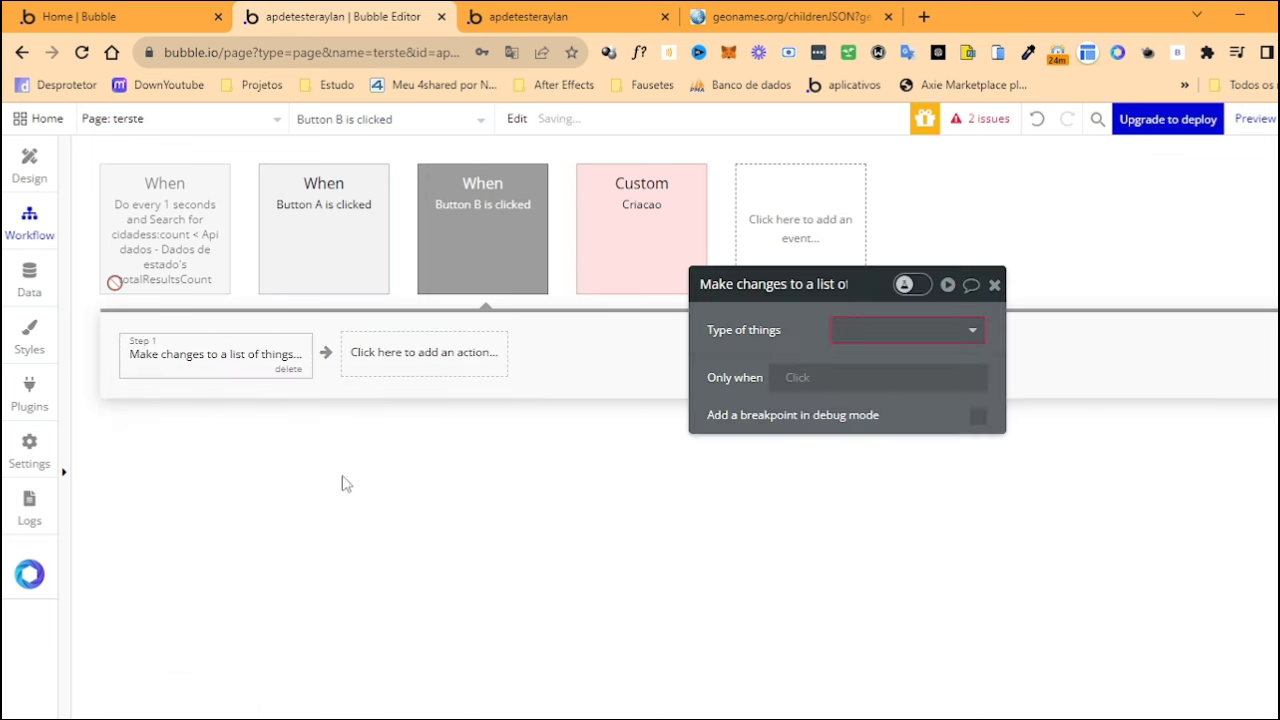
pyautogui.click(879, 333)
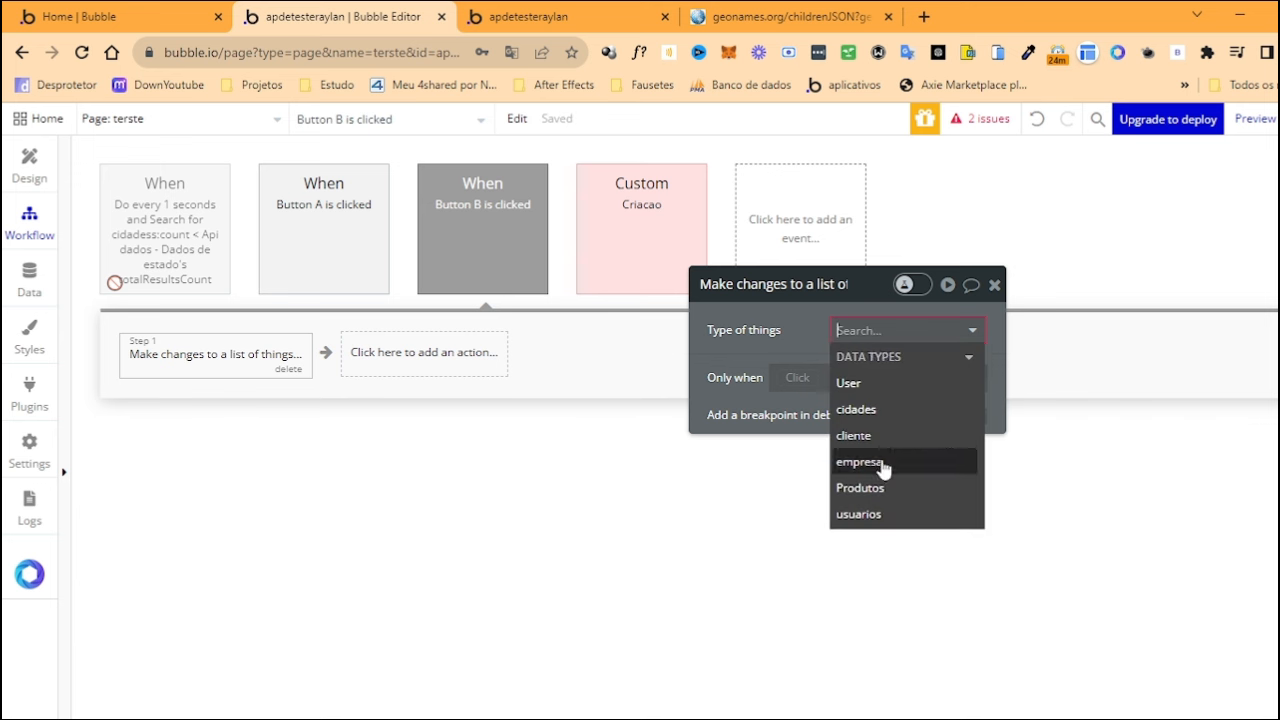
pyautogui.click(858, 409)
# Set the action's list to change to RepeatingGroup Dados de estado geoname1's List of cidadeses
pyautogui.click(862, 368)
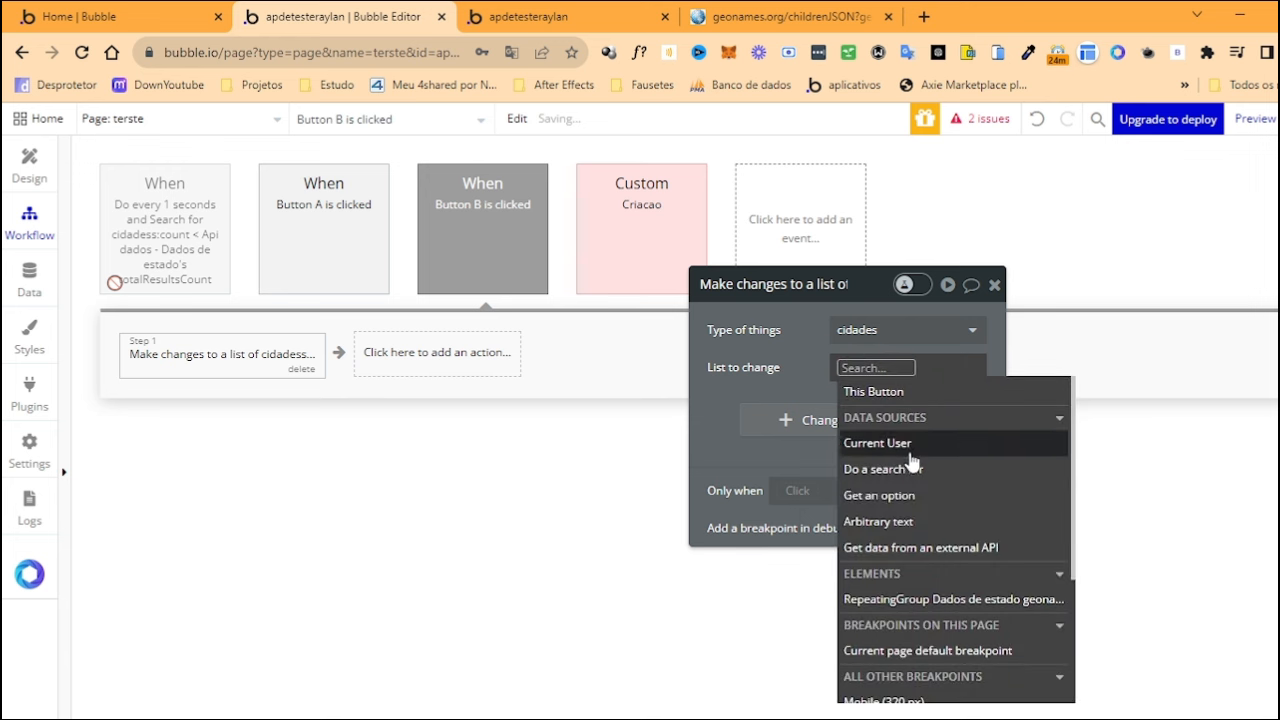
pyautogui.click(29, 165)
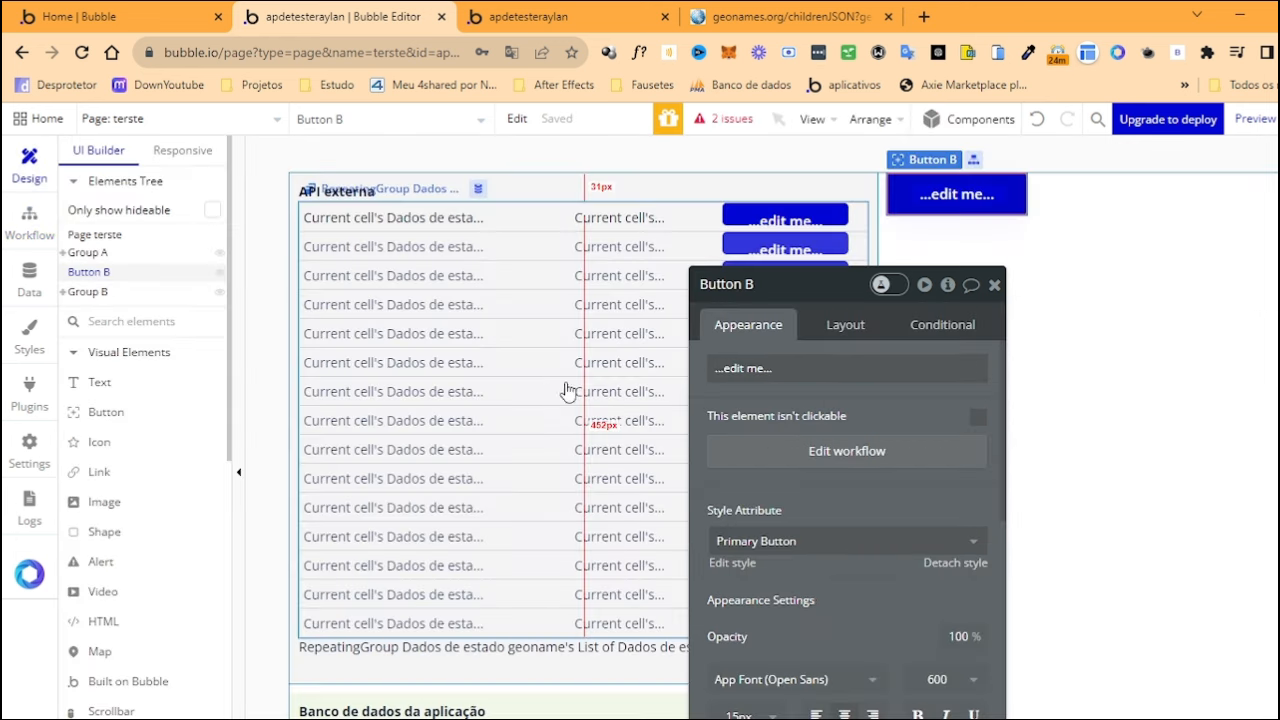
pyautogui.click(562, 394)
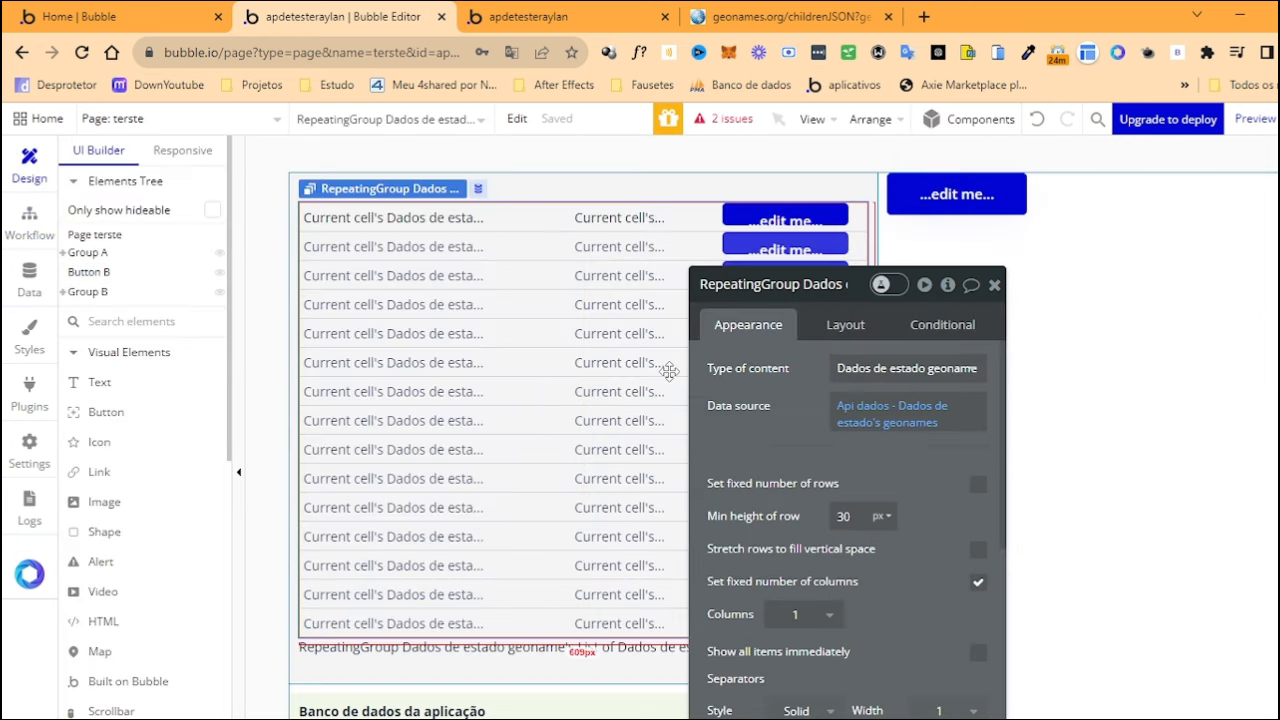
pyautogui.click(29, 222)
pyautogui.click(848, 368)
pyautogui.hotkey('ctrl', 'v')
pyautogui.click(886, 420)
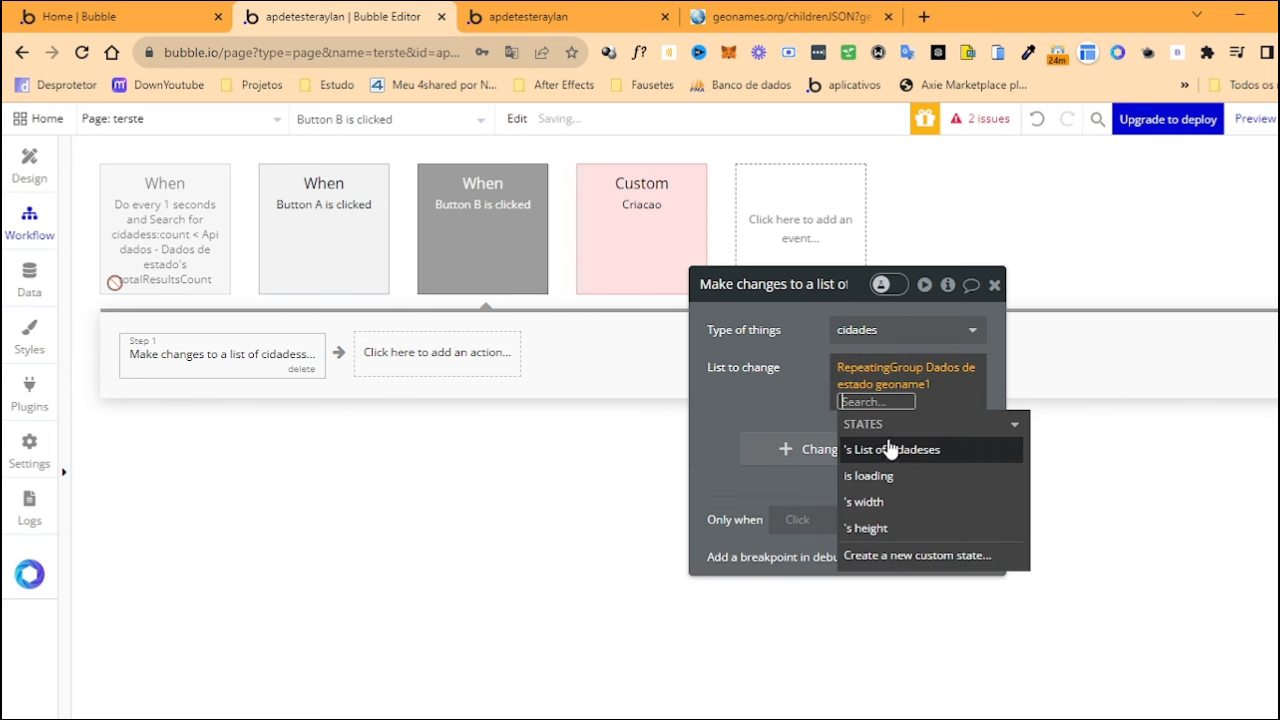
pyautogui.click(890, 452)
pyautogui.click(800, 391)
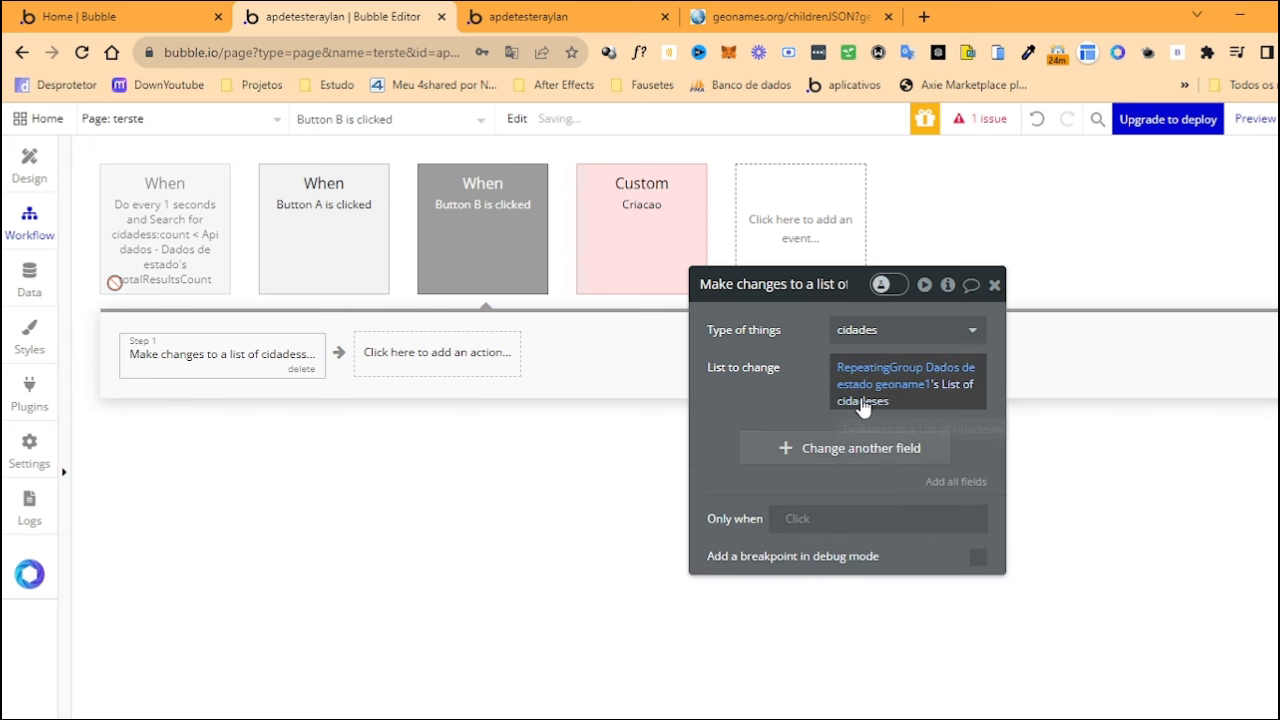
# Add a field change to the list action that sets nome to This cidades's nome
pyautogui.click(890, 450)
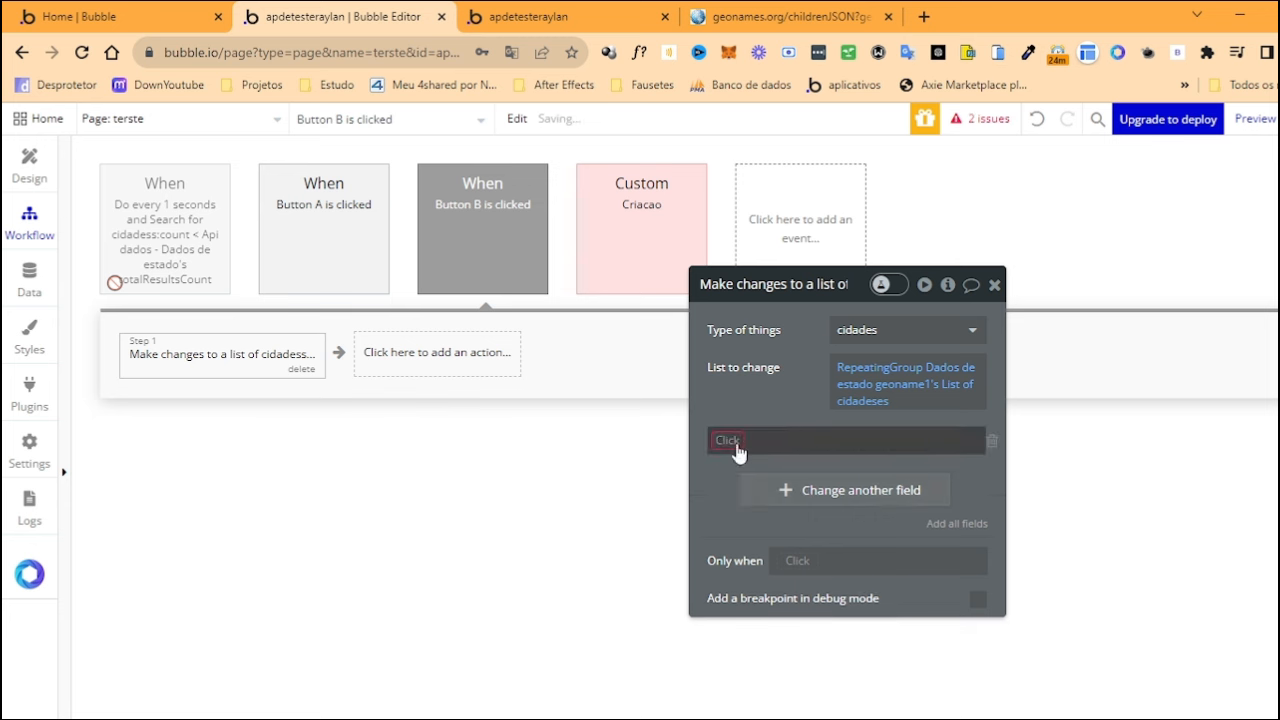
pyautogui.click(734, 461)
pyautogui.click(778, 443)
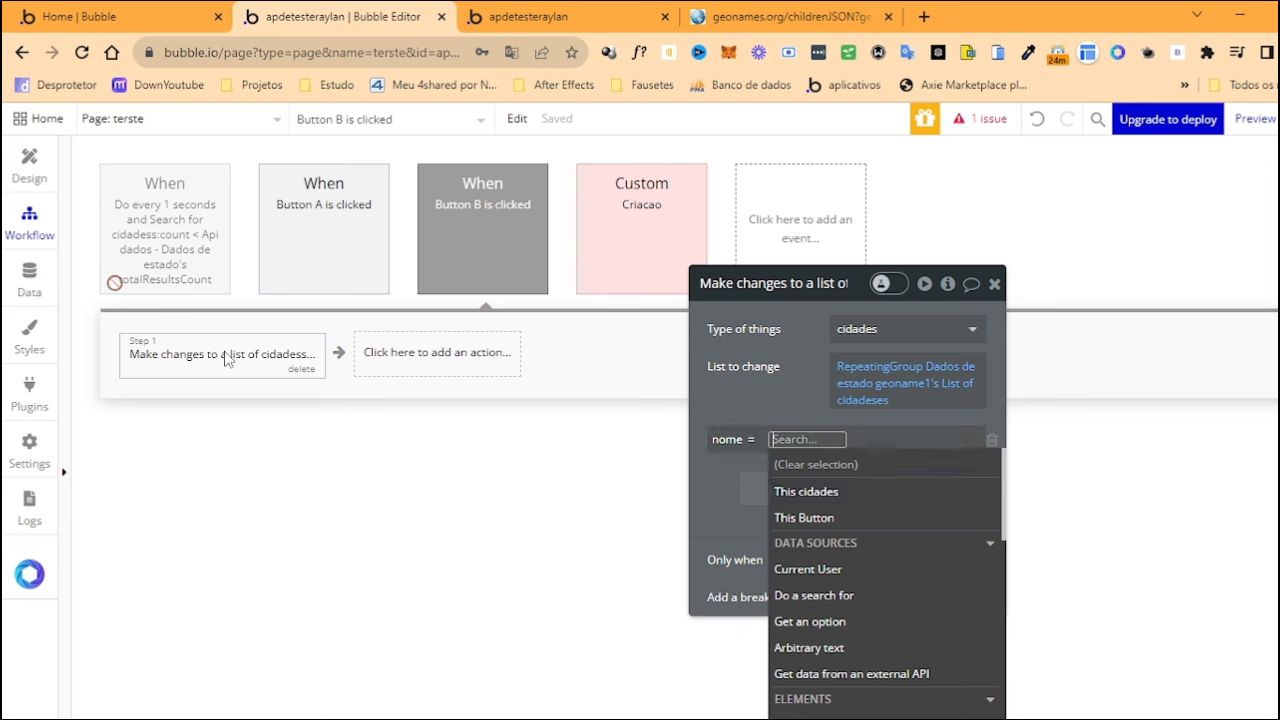
pyautogui.moveTo(481, 248)
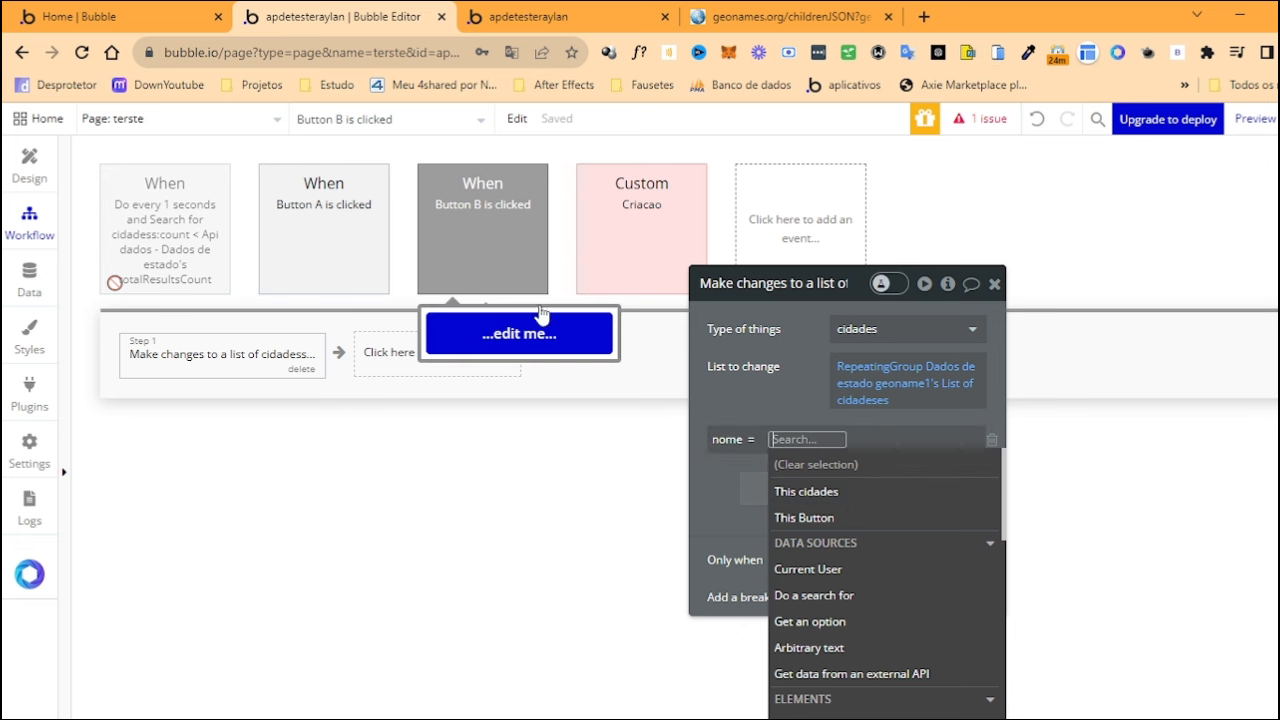
pyautogui.click(833, 495)
pyautogui.click(775, 420)
pyautogui.click(849, 440)
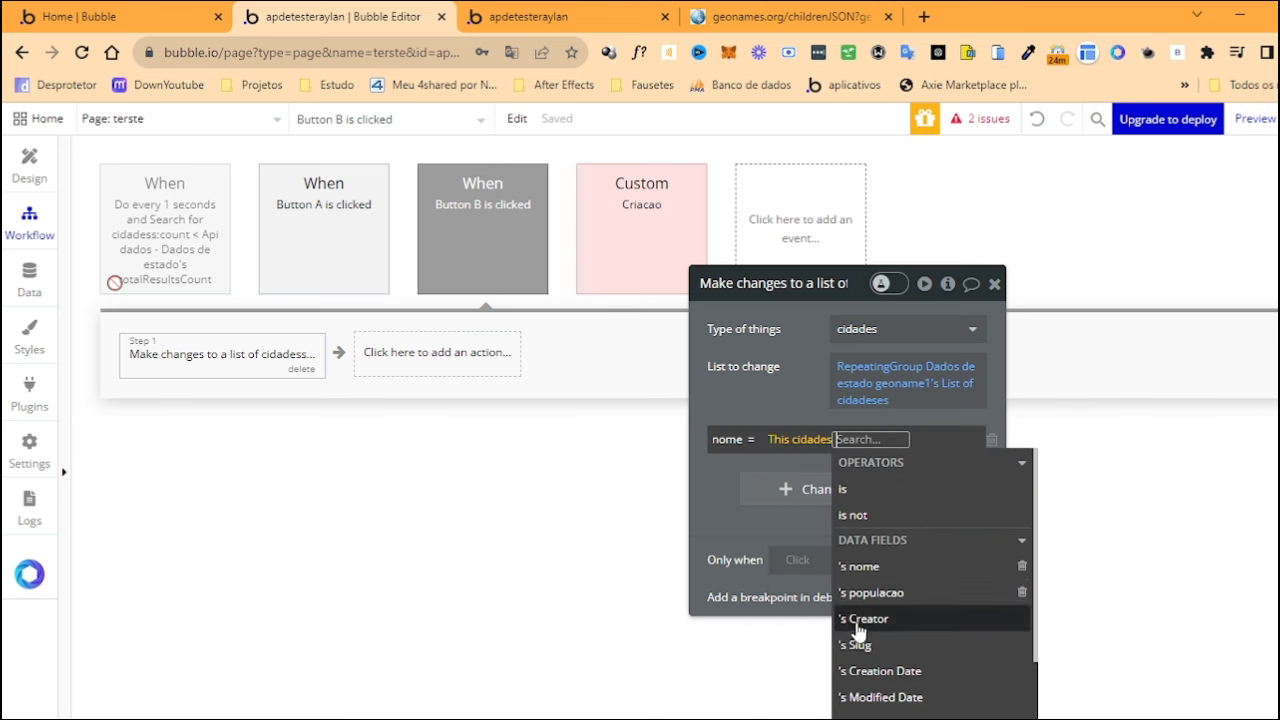
pyautogui.click(1015, 566)
pyautogui.click(788, 398)
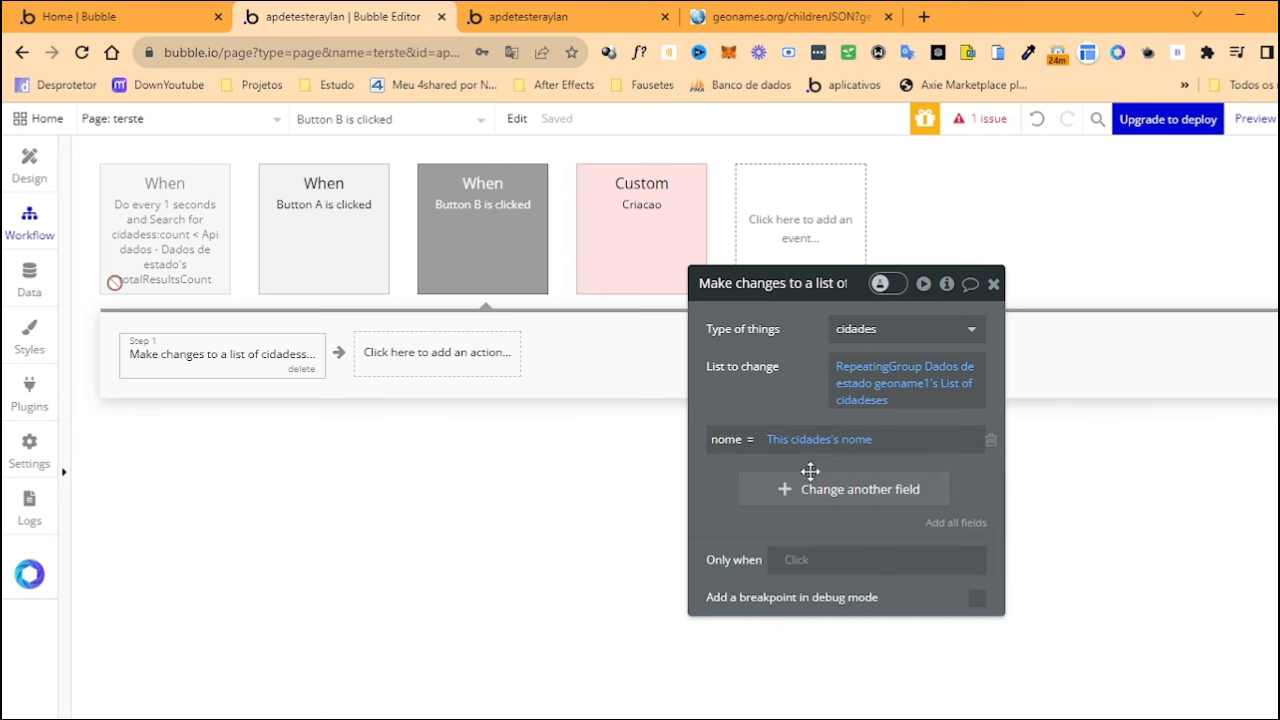
pyautogui.click(820, 490)
pyautogui.click(735, 482)
pyautogui.click(737, 532)
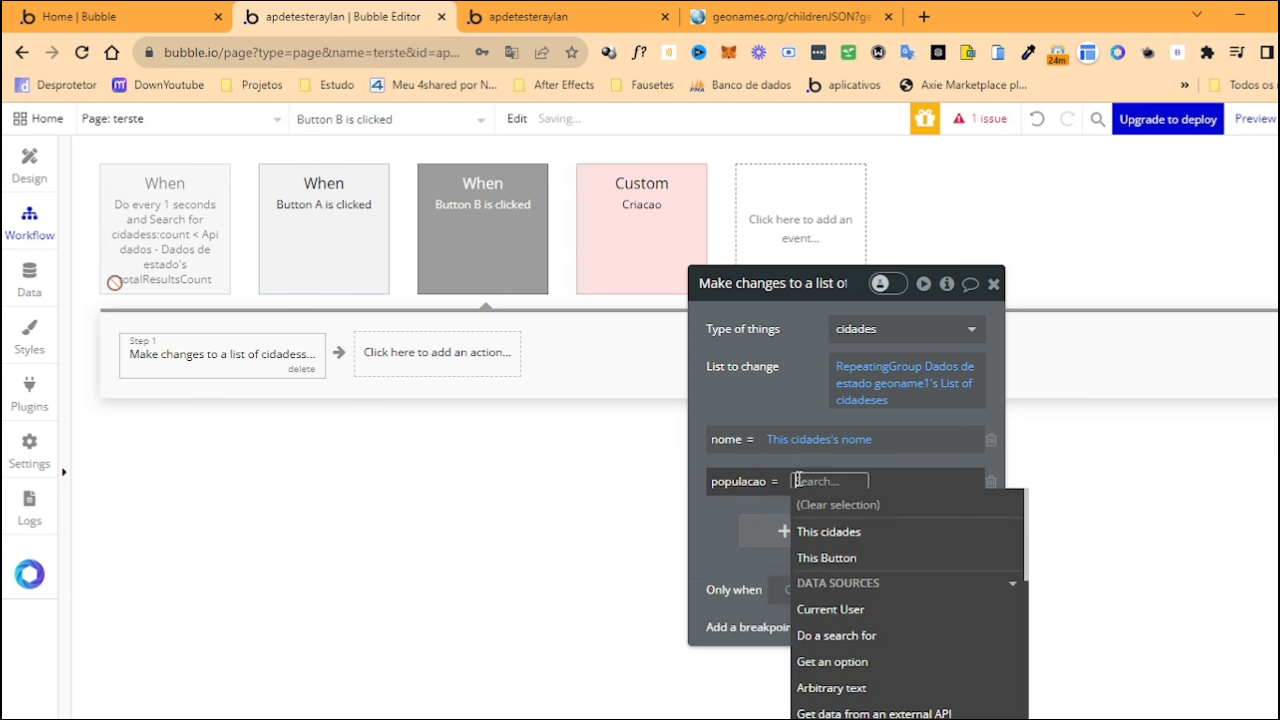
pyautogui.click(840, 530)
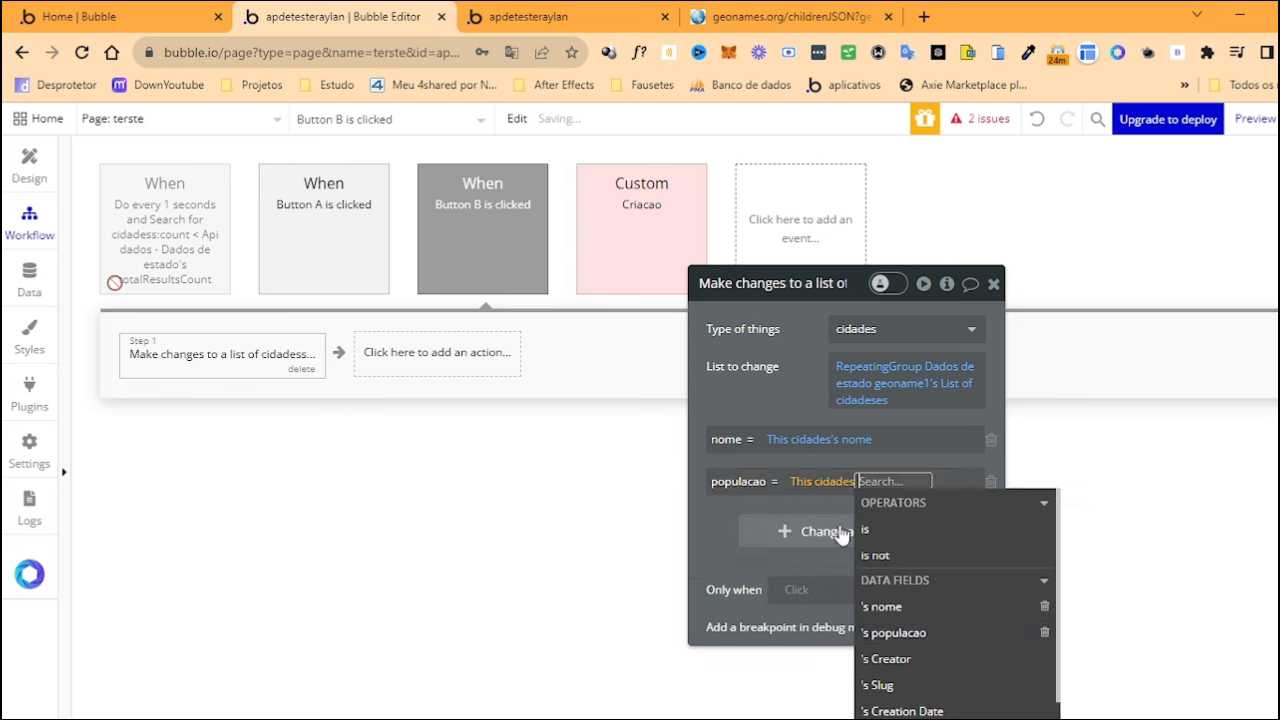
pyautogui.click(970, 643)
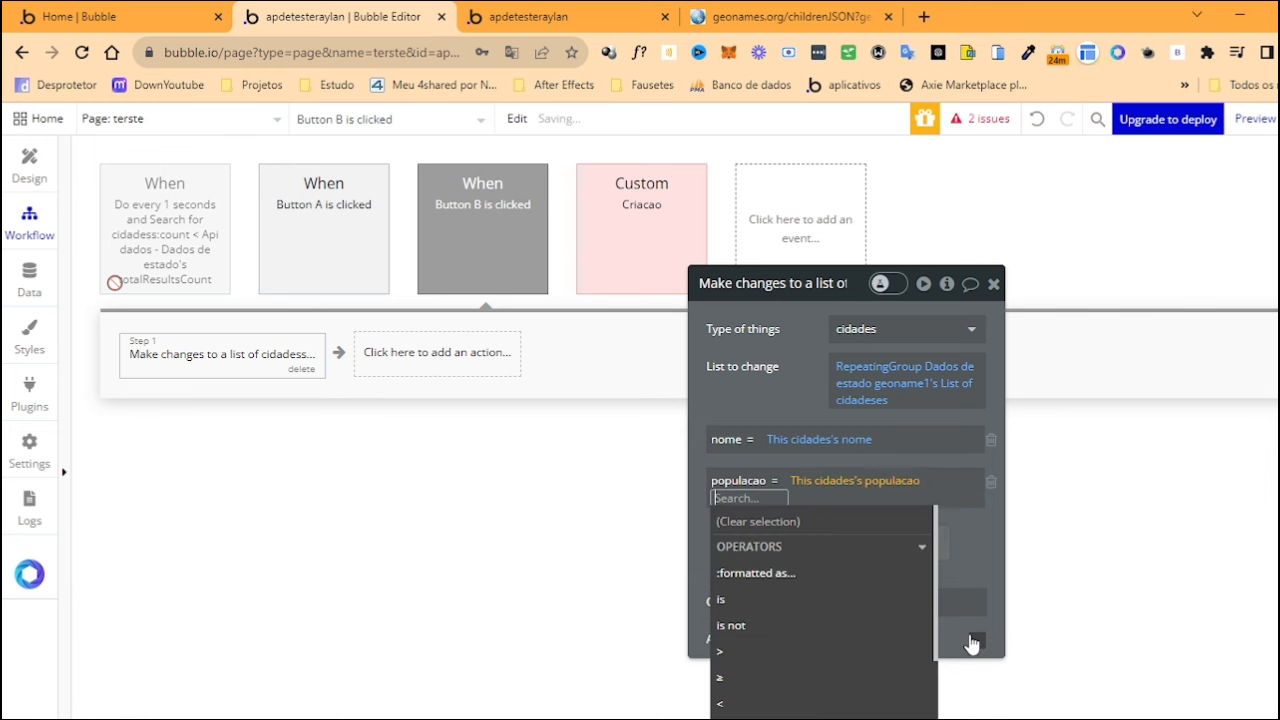
pyautogui.click(991, 483)
pyautogui.click(991, 483)
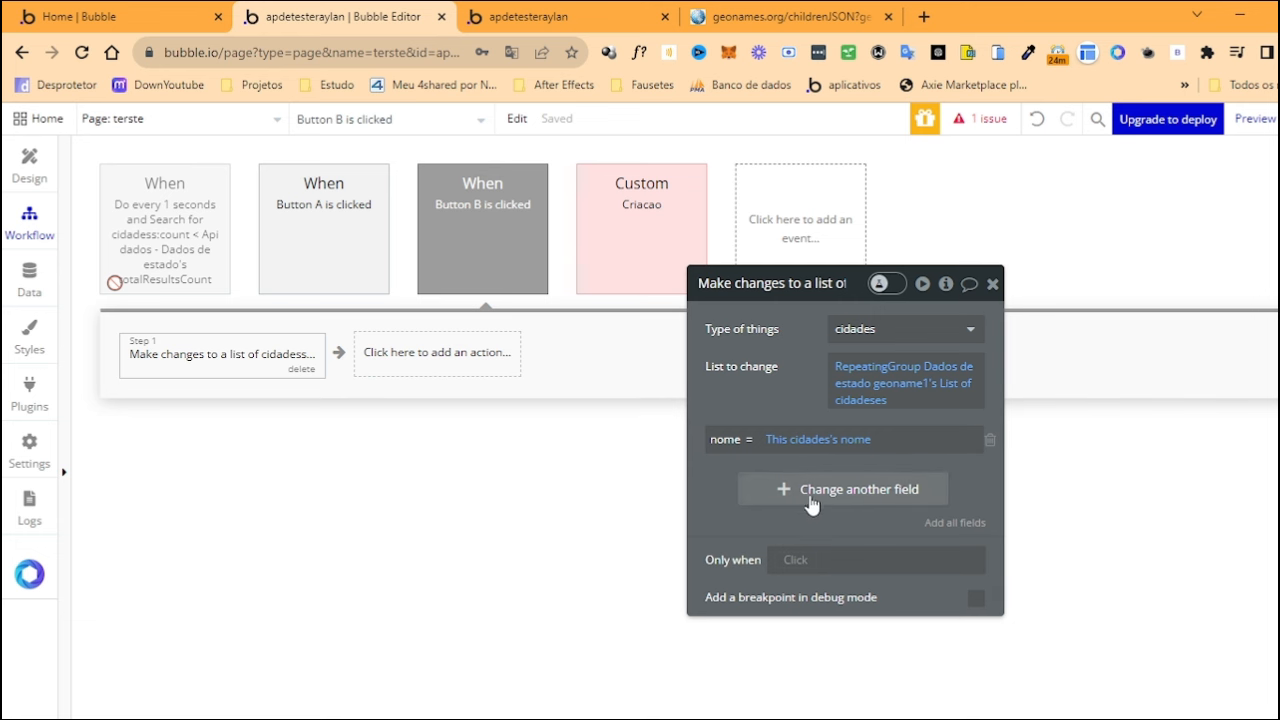
# Add a populacao field change to the list action and set it to This cidades's populacao
pyautogui.click(765, 490)
pyautogui.click(735, 481)
pyautogui.click(777, 535)
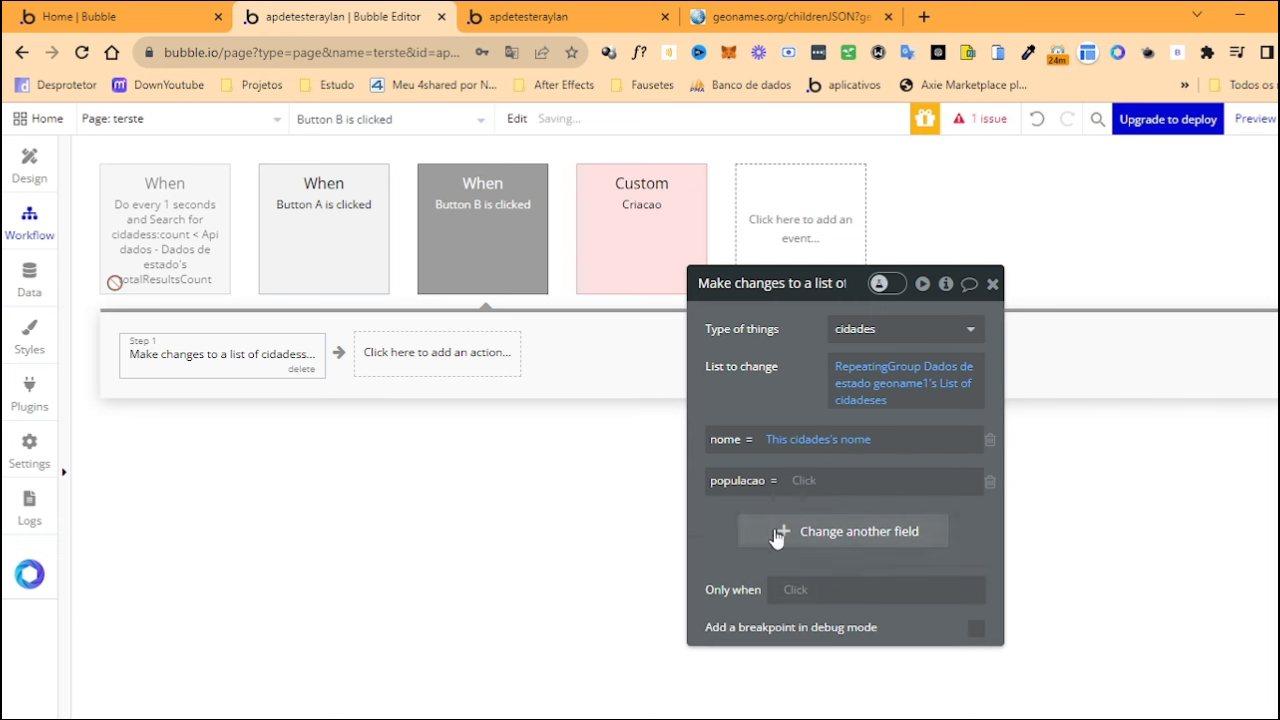
pyautogui.click(806, 481)
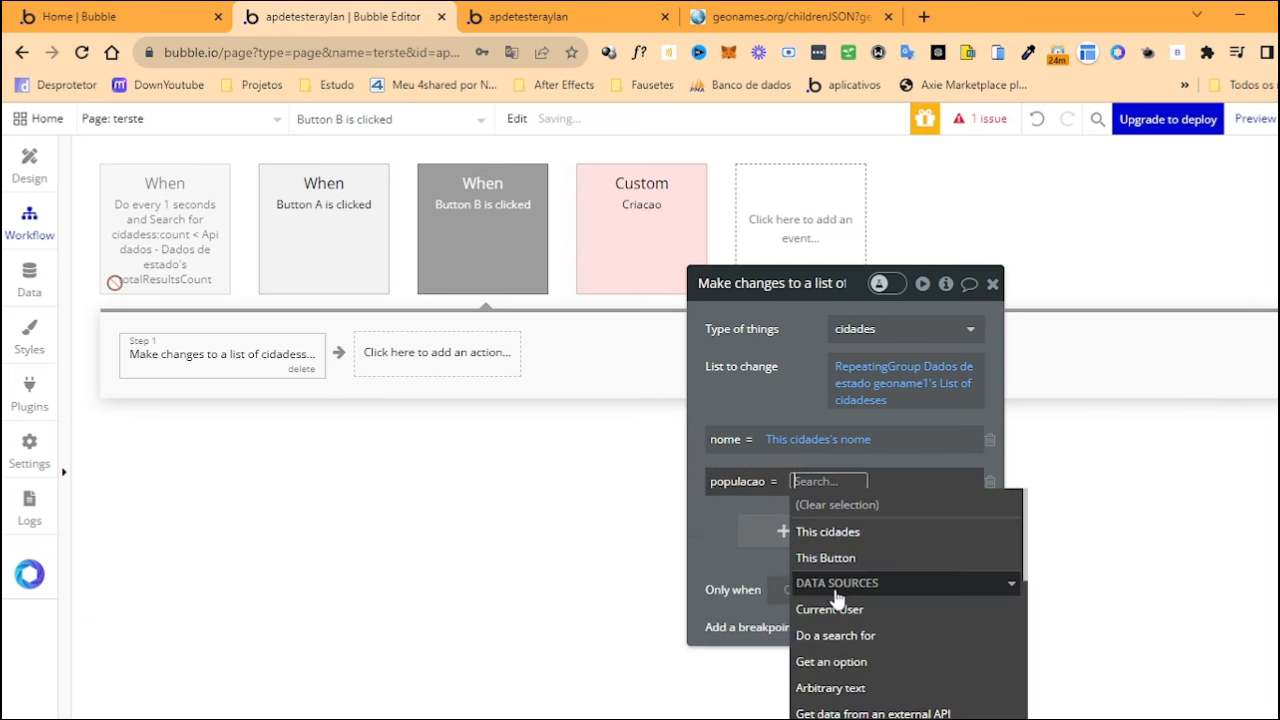
pyautogui.click(848, 534)
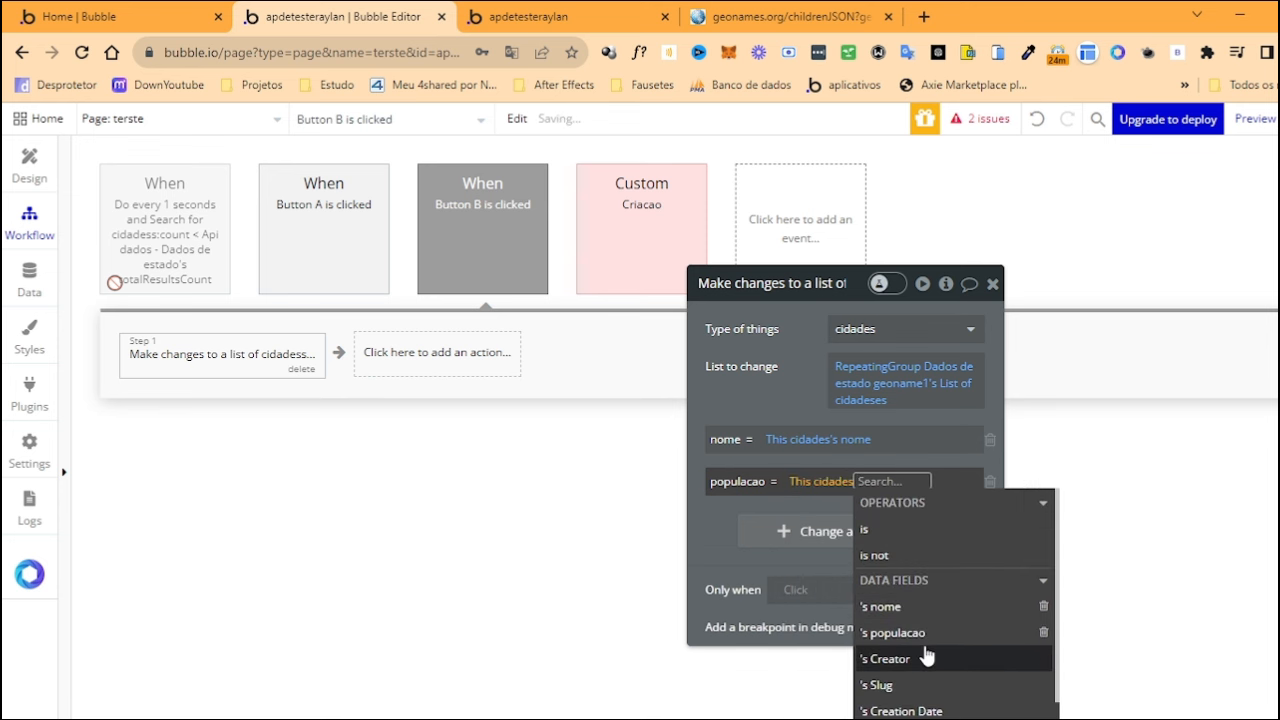
pyautogui.click(892, 632)
pyautogui.click(783, 392)
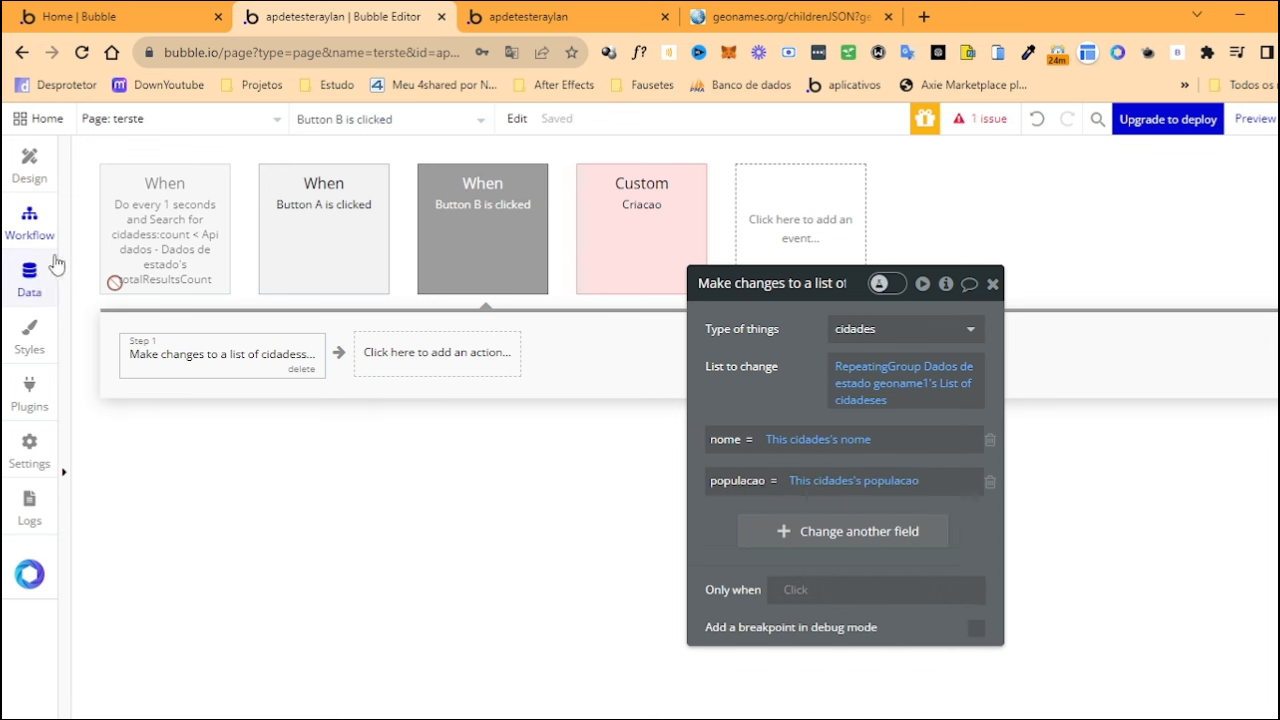
# Delete all entries of the cidades data type from the application's development database
pyautogui.click(38, 282)
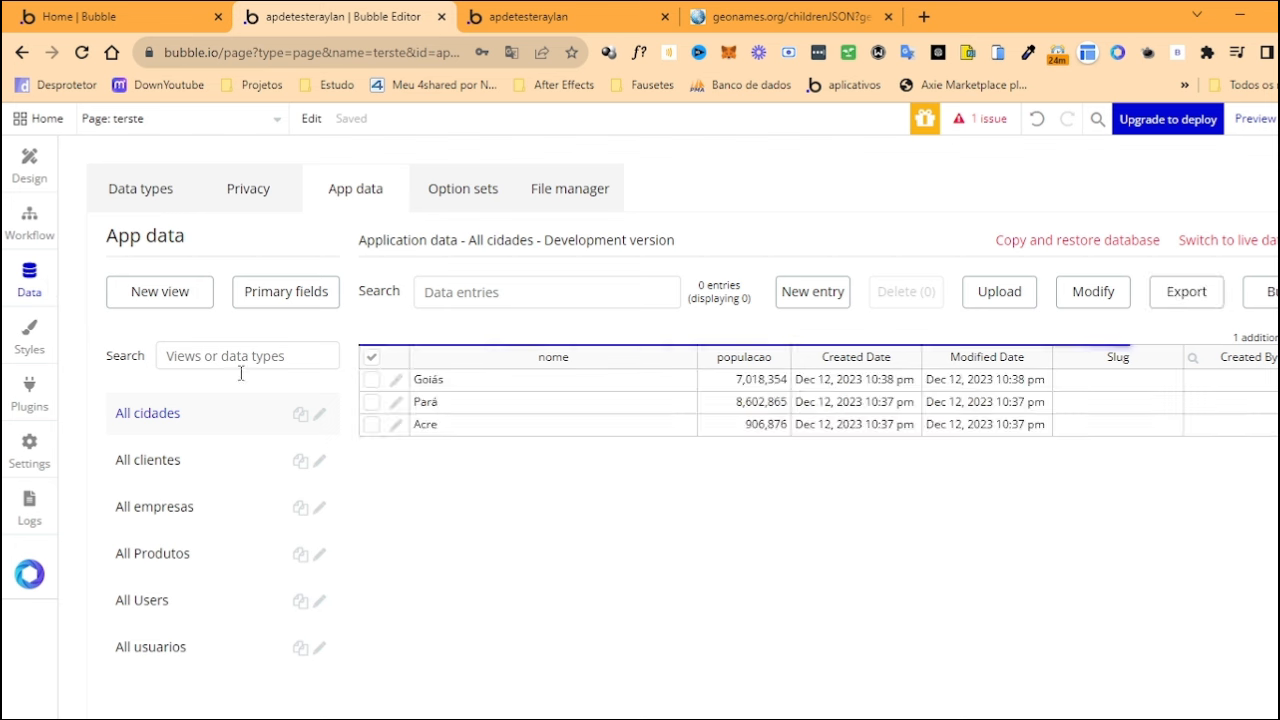
pyautogui.click(374, 358)
pyautogui.click(910, 292)
pyautogui.click(666, 314)
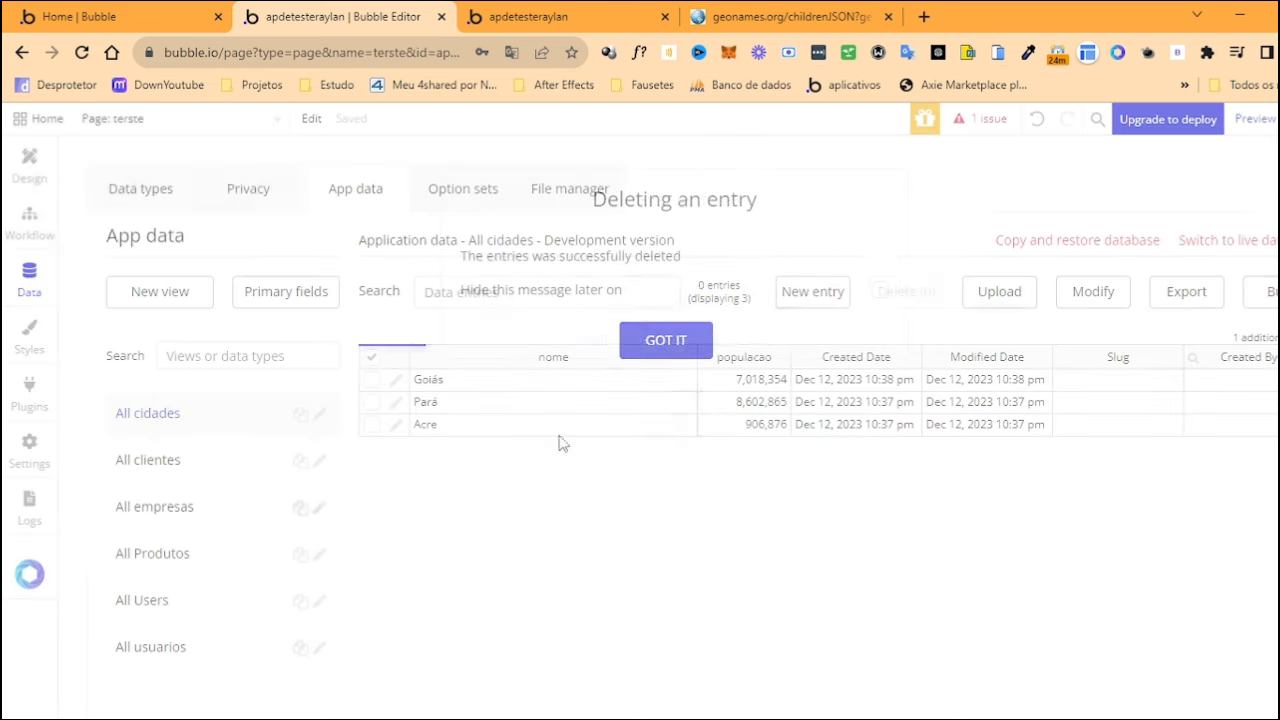
pyautogui.click(672, 341)
# Switch to the running terste page and reload it to get the latest version
pyautogui.click(528, 16)
pyautogui.click(400, 50)
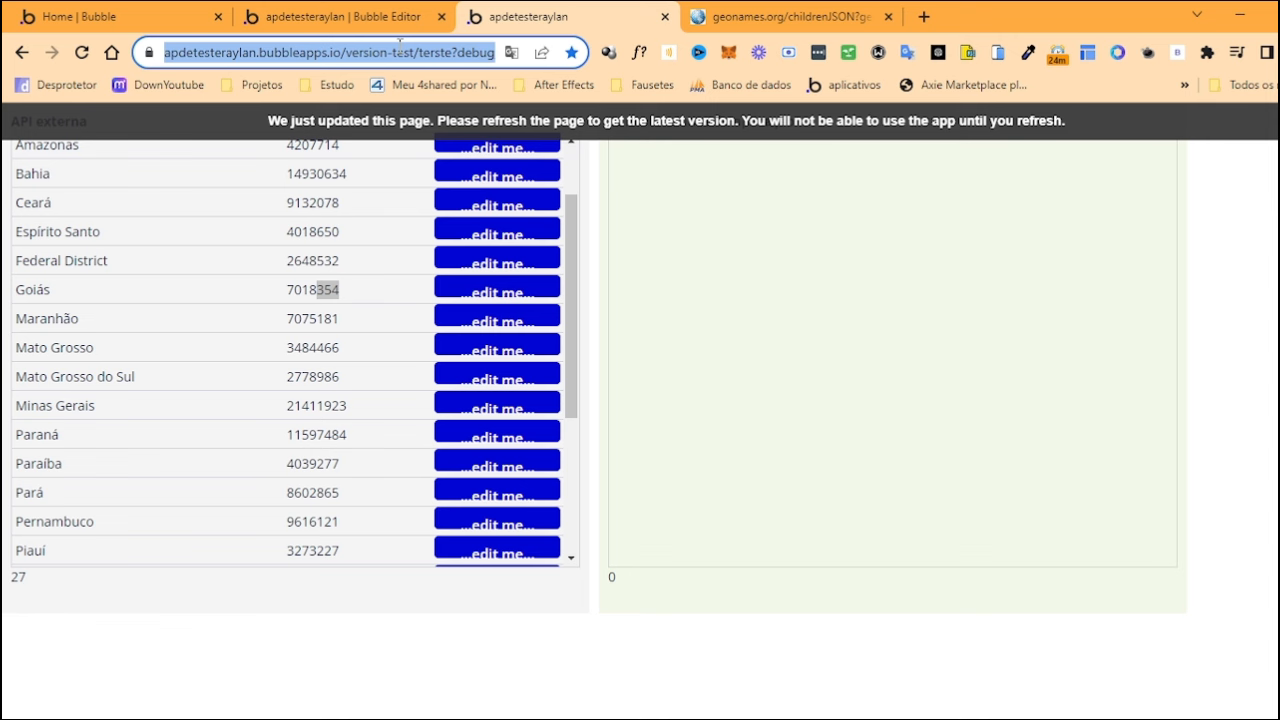
pyautogui.press('Return')
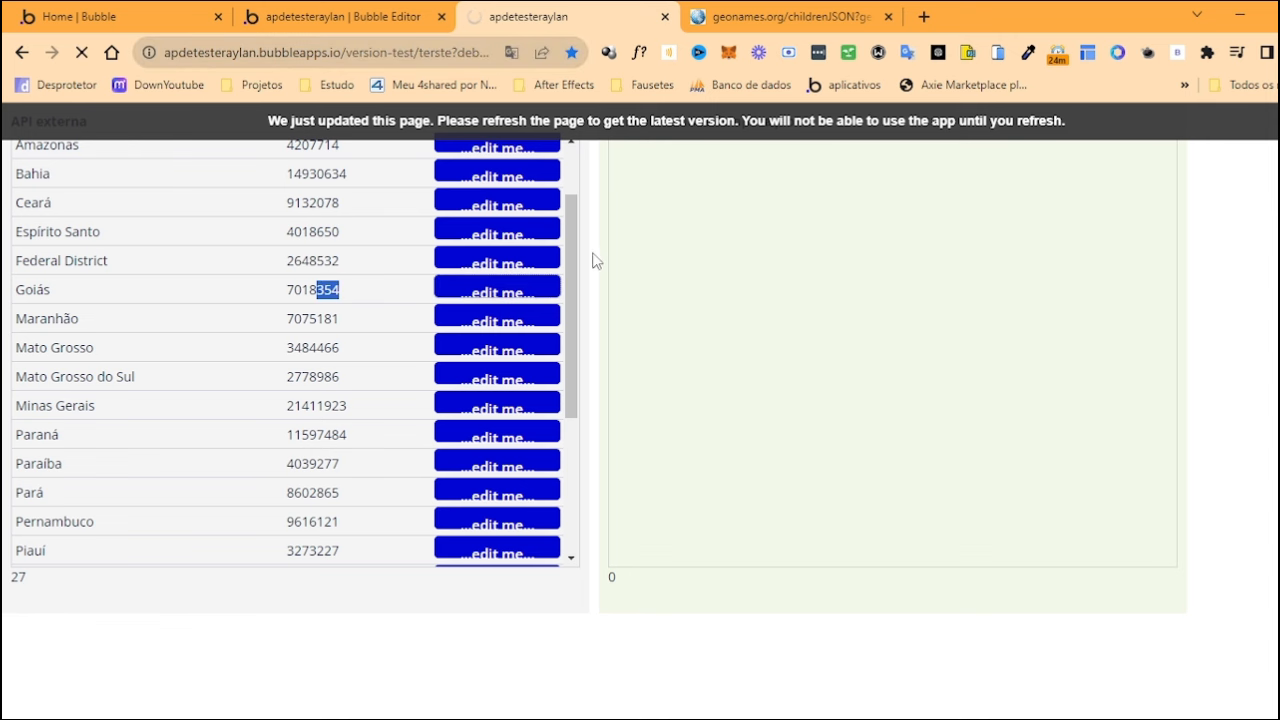
# Review the separate Button B in the editor, the running terste page's two lists, and the cidades entries in the app data
pyautogui.click(340, 16)
pyautogui.click(29, 162)
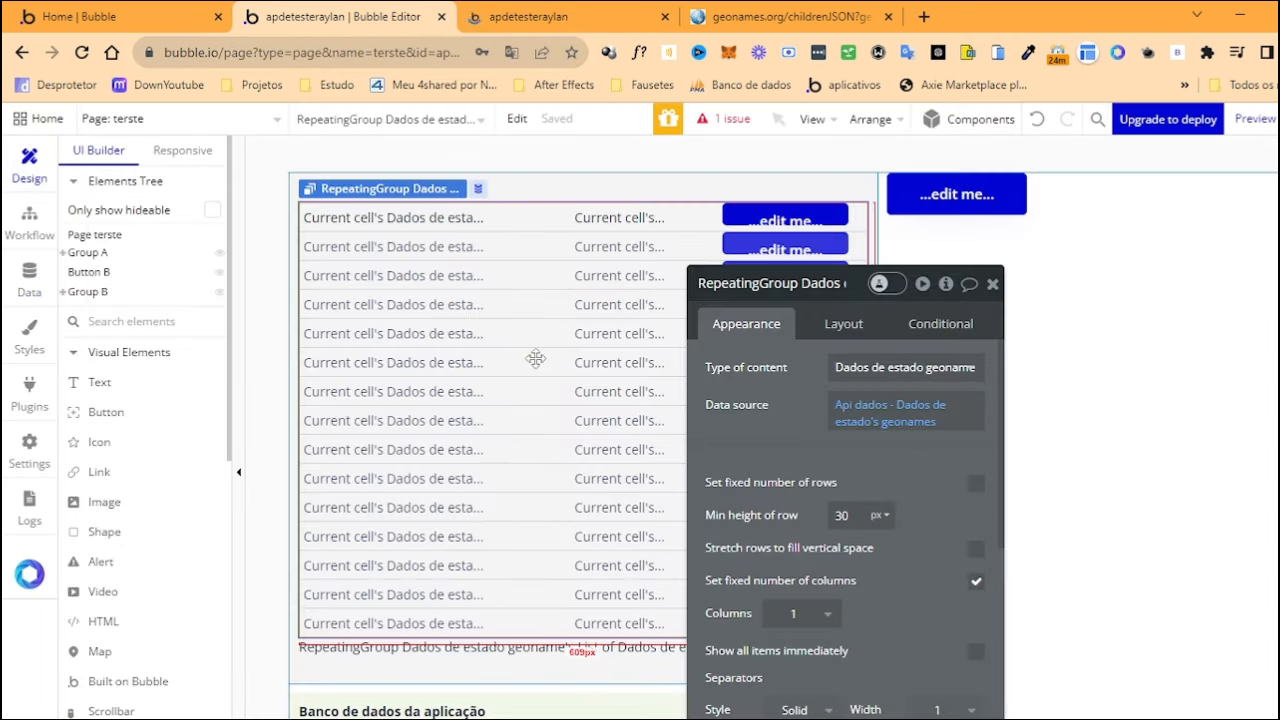
pyautogui.click(926, 193)
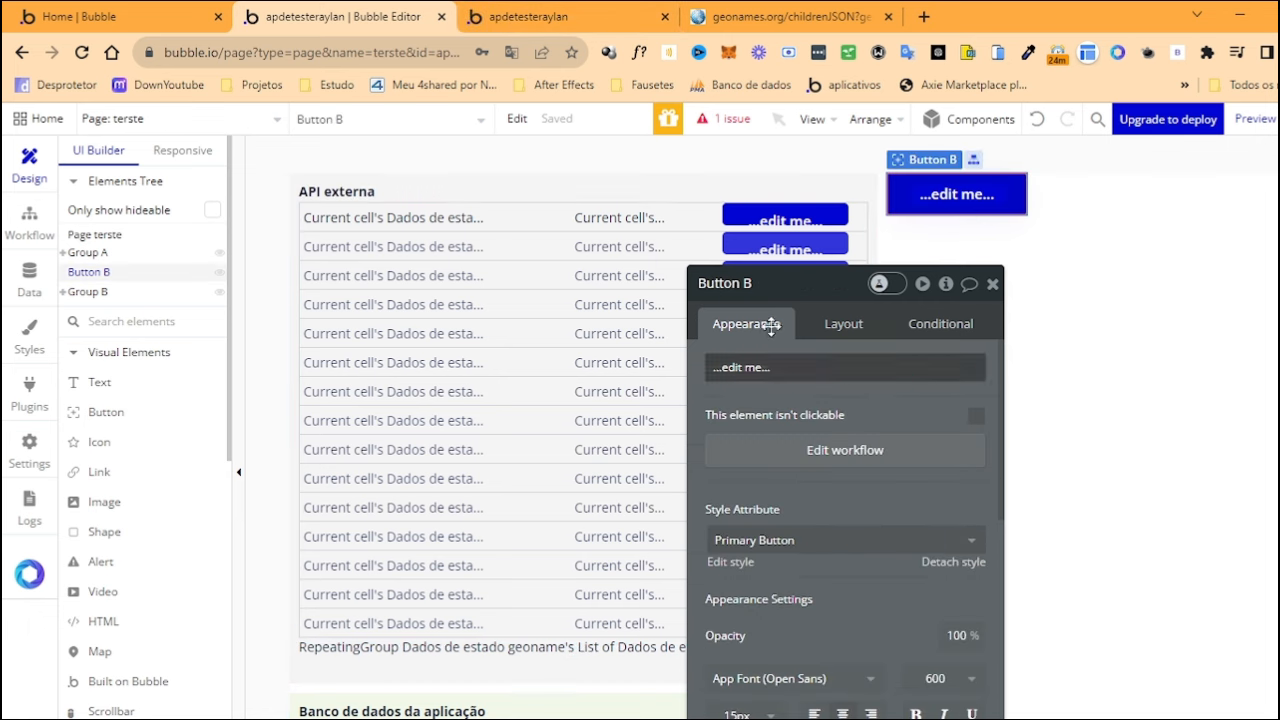
pyautogui.click(572, 10)
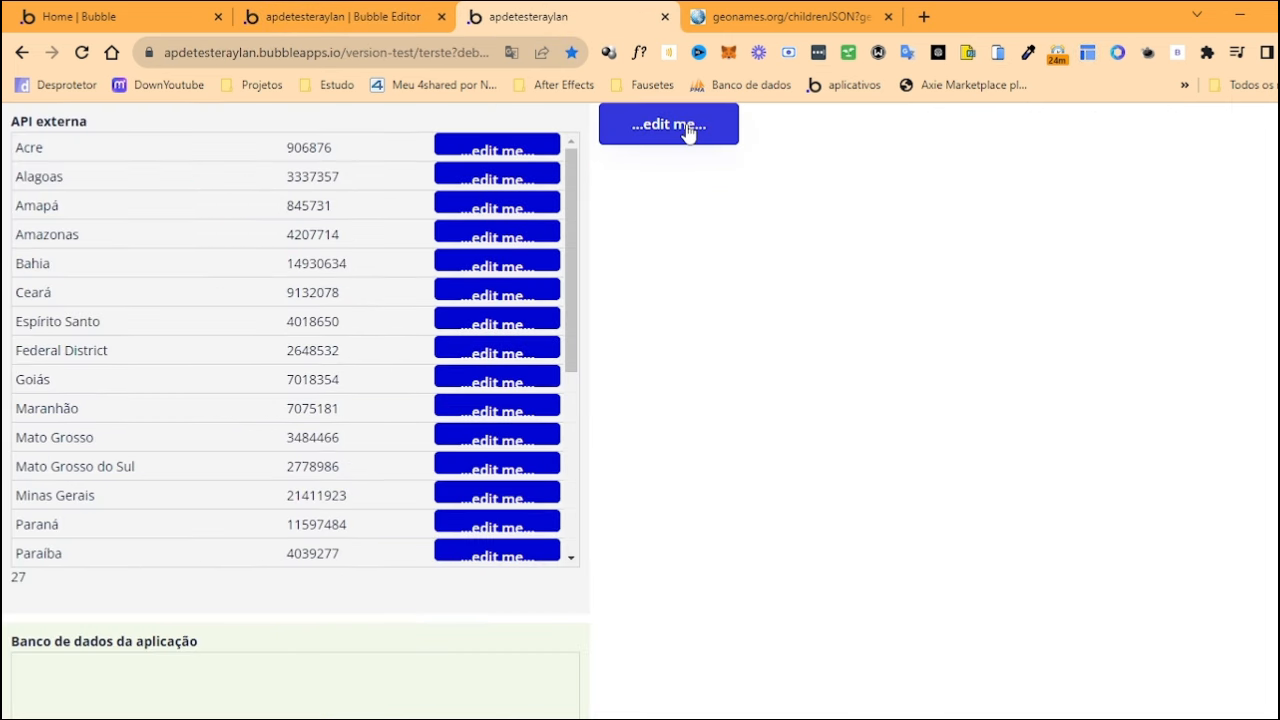
pyautogui.scroll(-5, 330, 600)
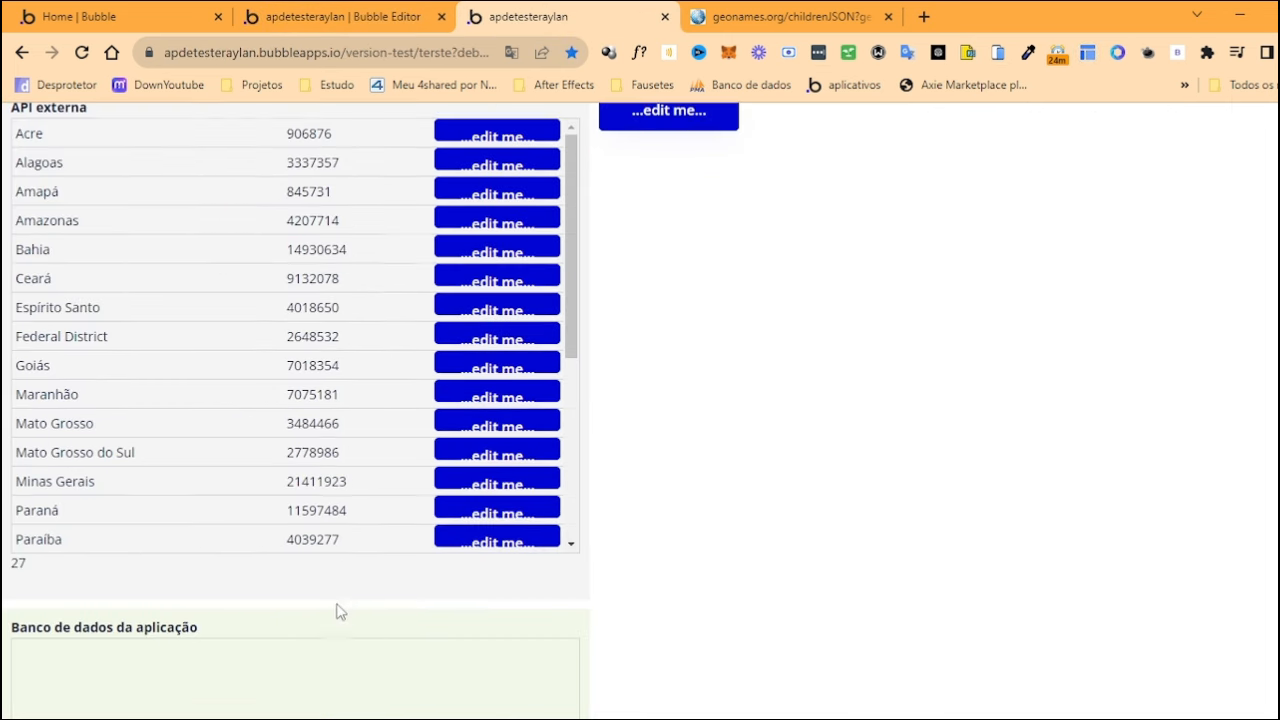
pyautogui.scroll(5, 248, 601)
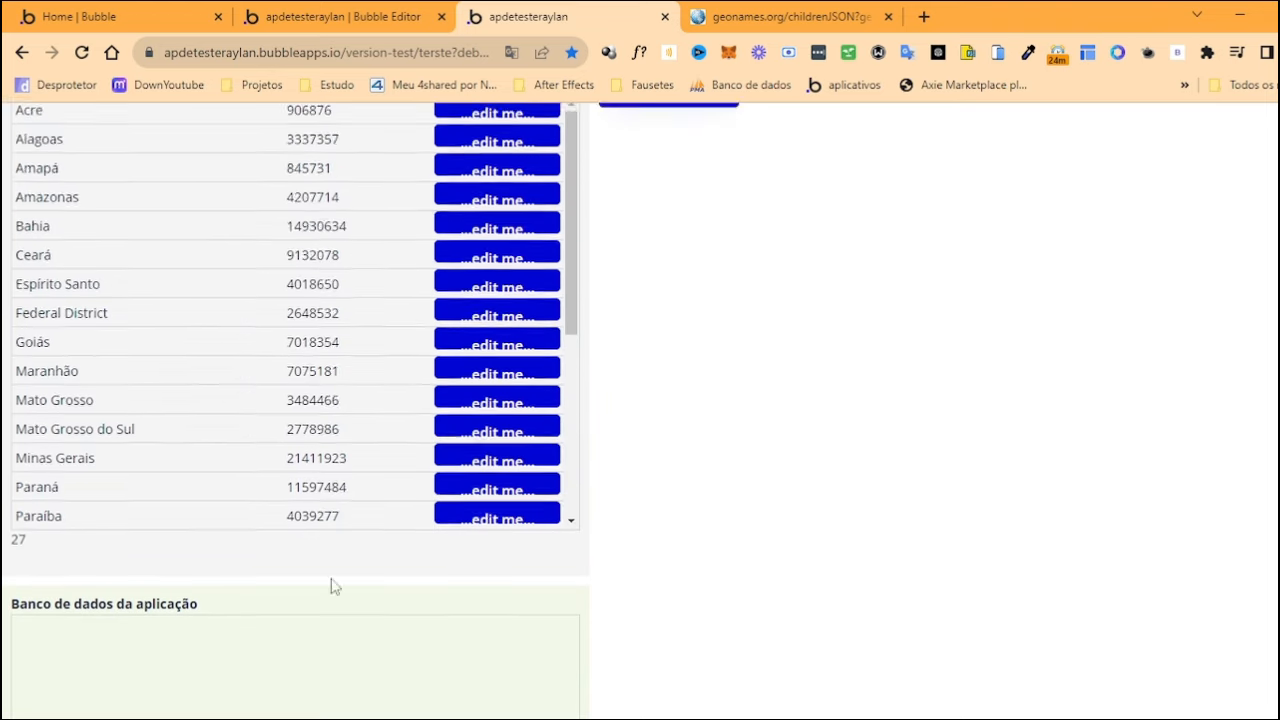
pyautogui.click(345, 17)
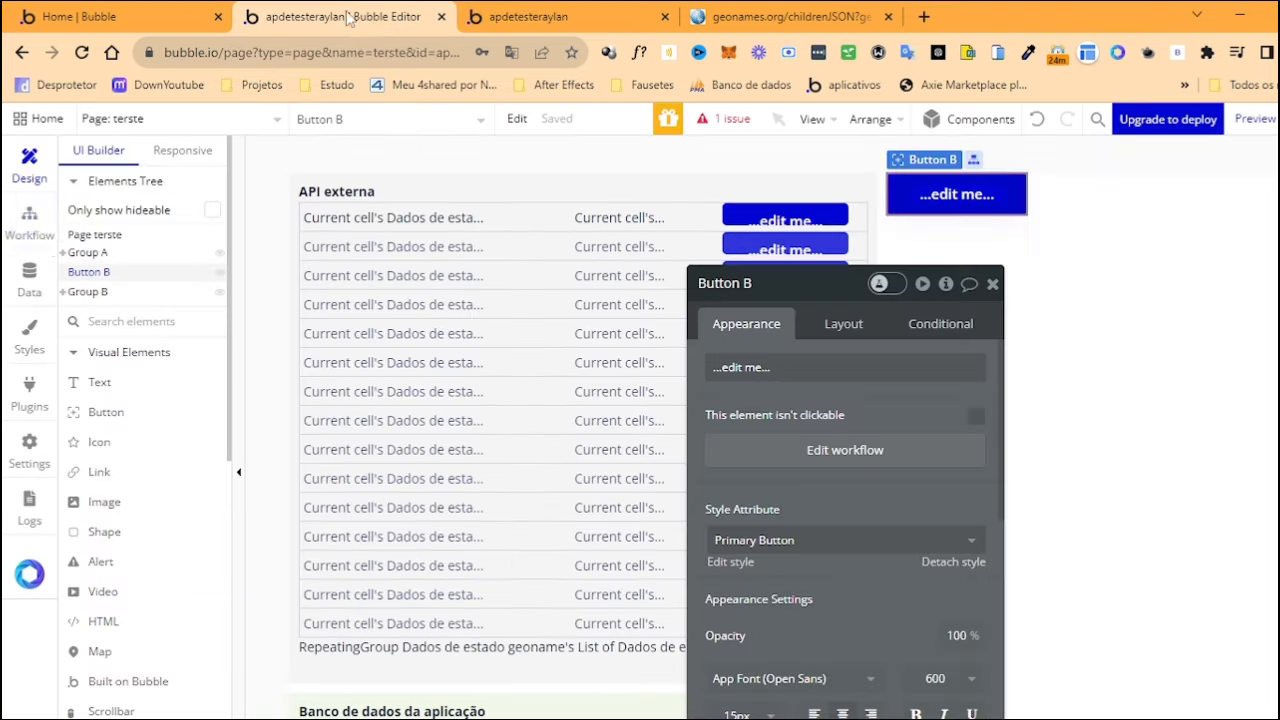
pyautogui.click(29, 280)
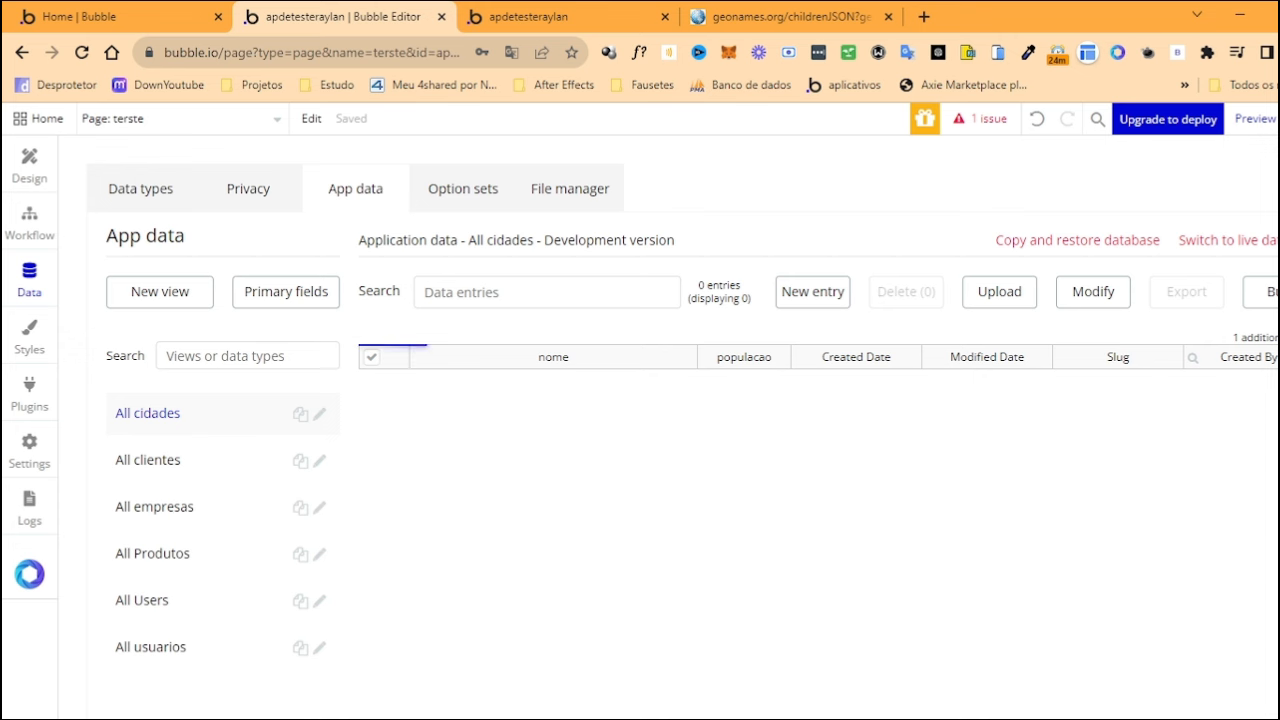
# Re-enable the disabled Do every 1 seconds workflow on page terste
pyautogui.click(29, 163)
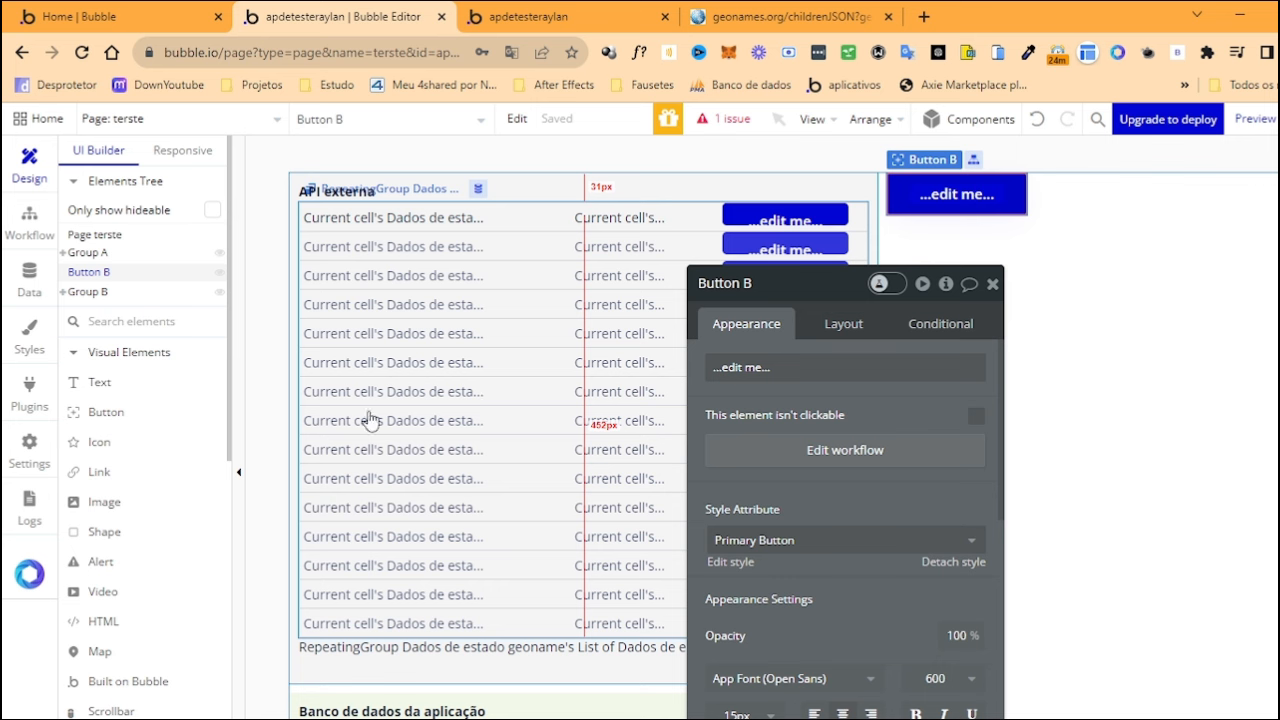
pyautogui.click(477, 366)
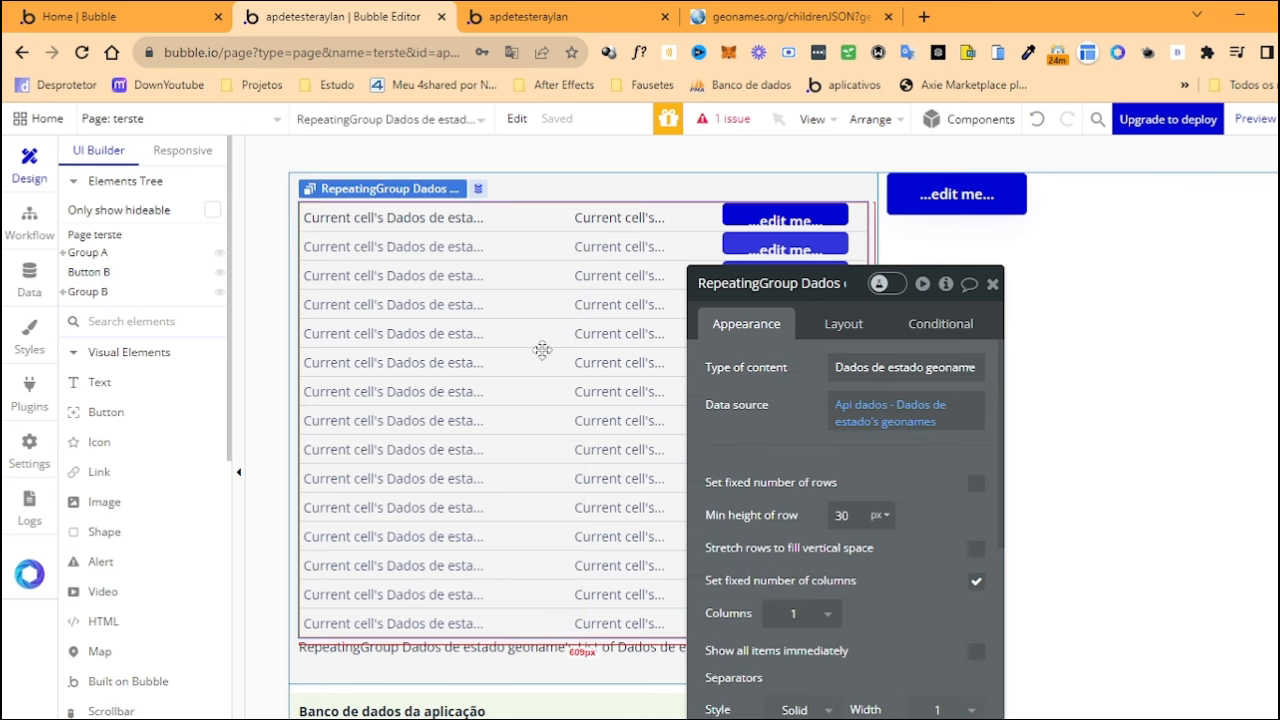
pyautogui.scroll(-1, 566, 509)
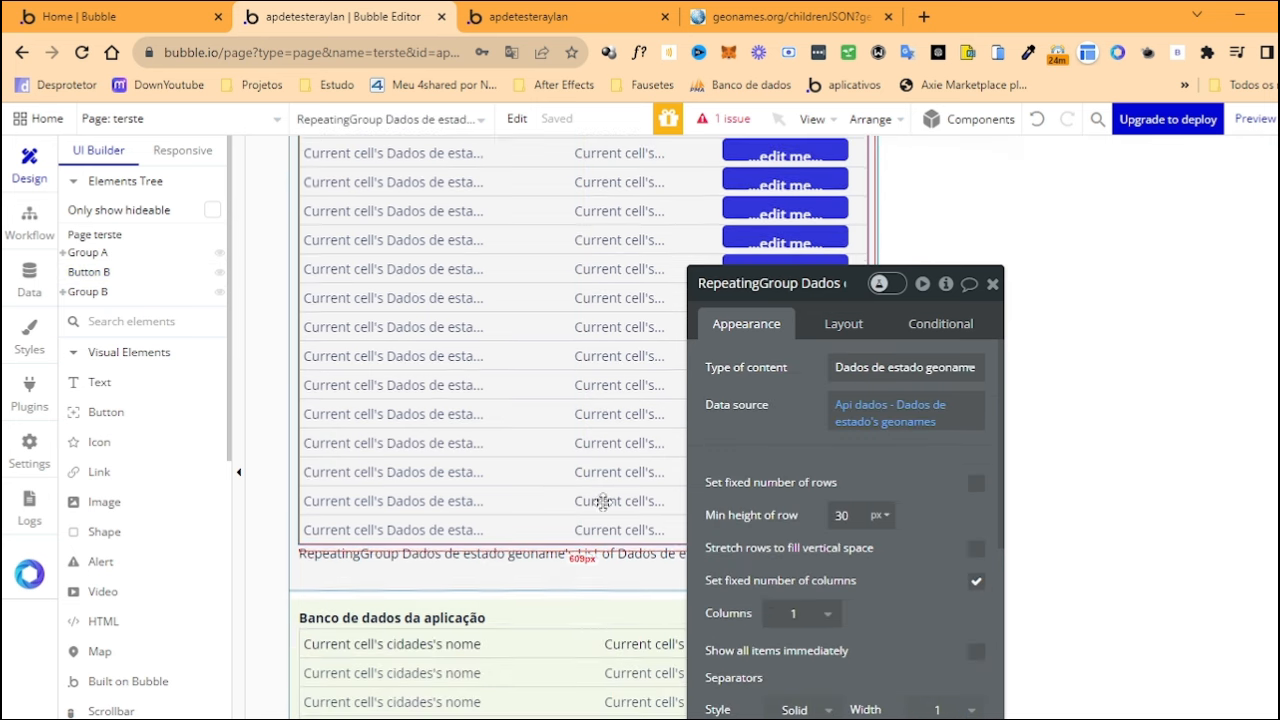
pyautogui.click(29, 222)
pyautogui.click(200, 243)
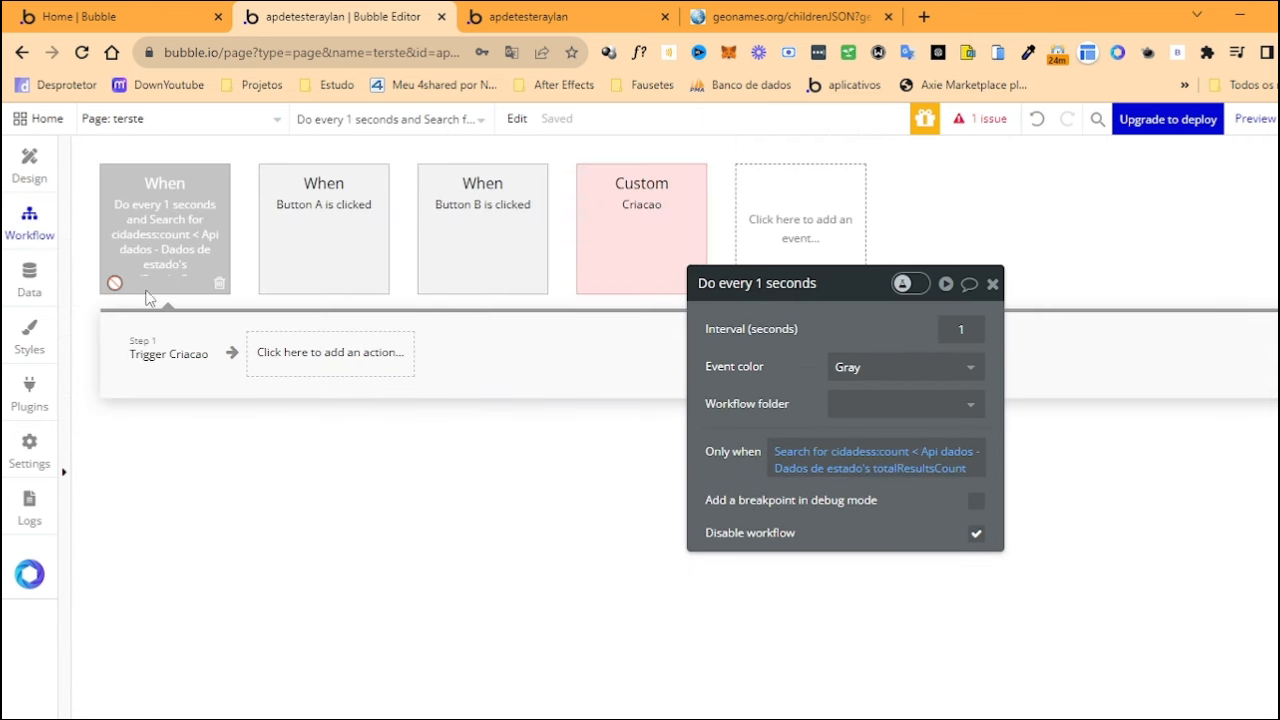
pyautogui.click(980, 537)
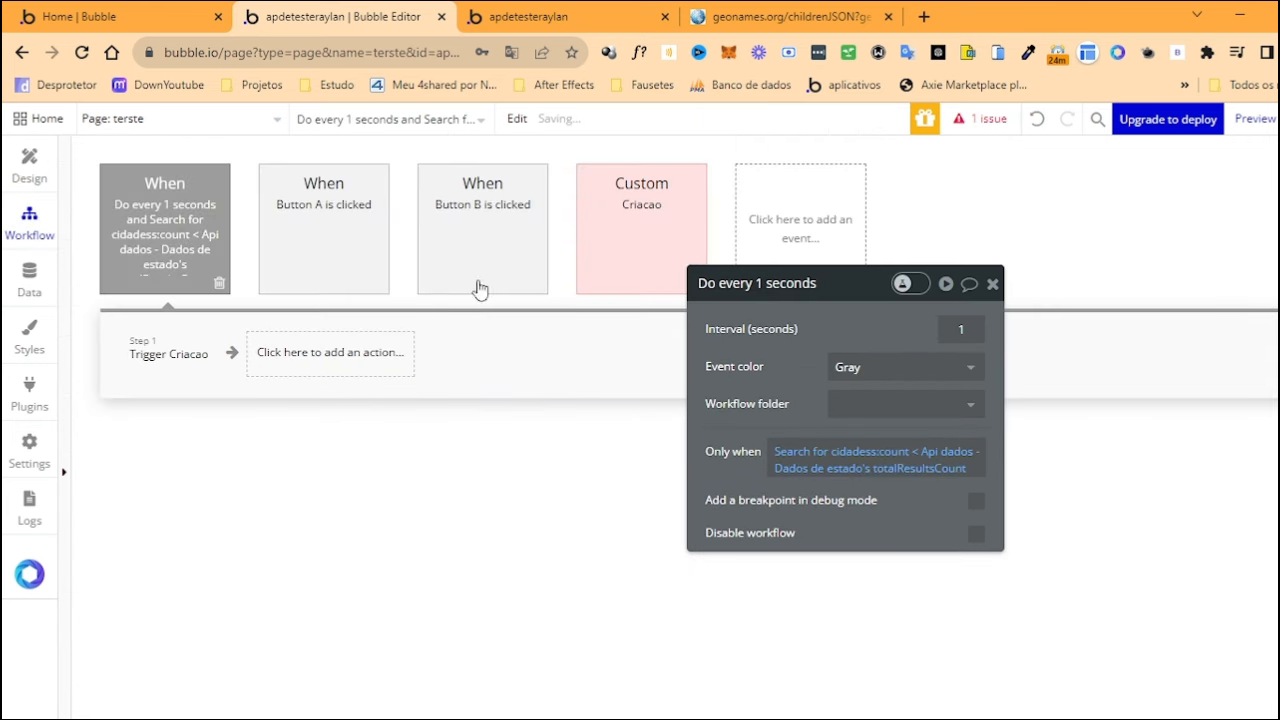
# Review the Trigger Criacao parameters, the Criacao event's create action for cidades, and the recurring event's interval and Only when condition
pyautogui.click(172, 352)
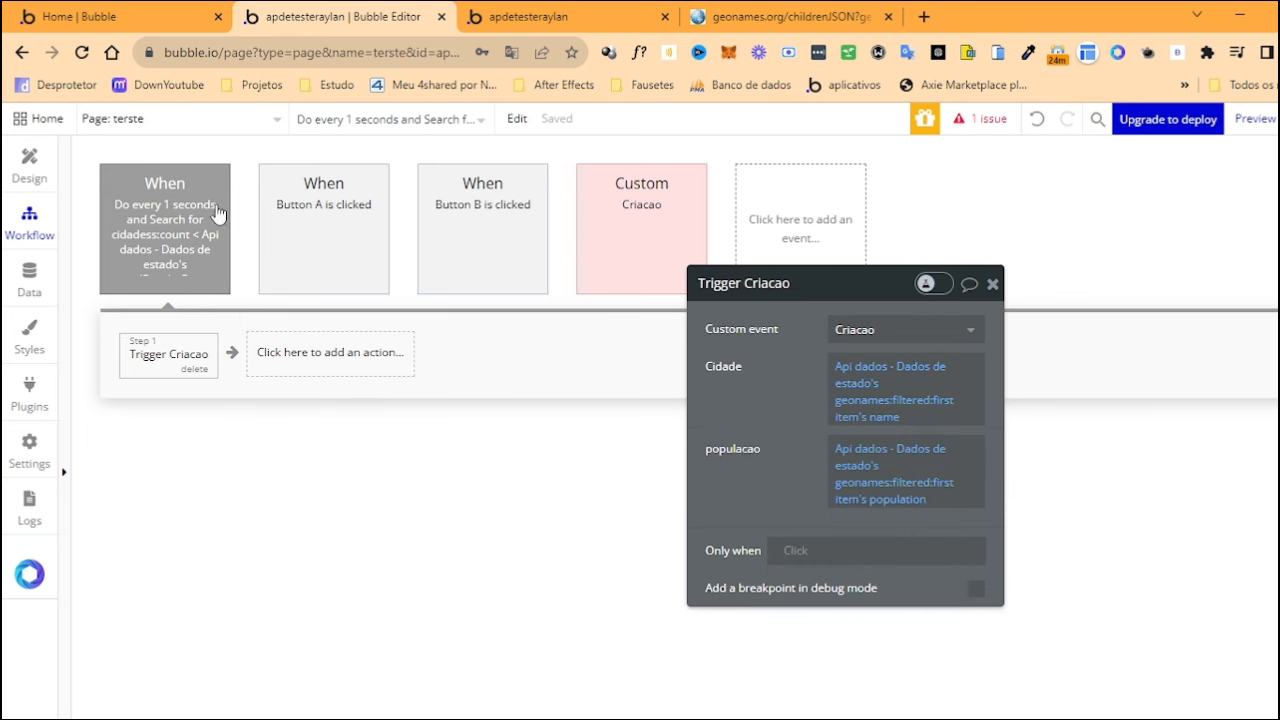
pyautogui.click(344, 236)
pyautogui.click(671, 243)
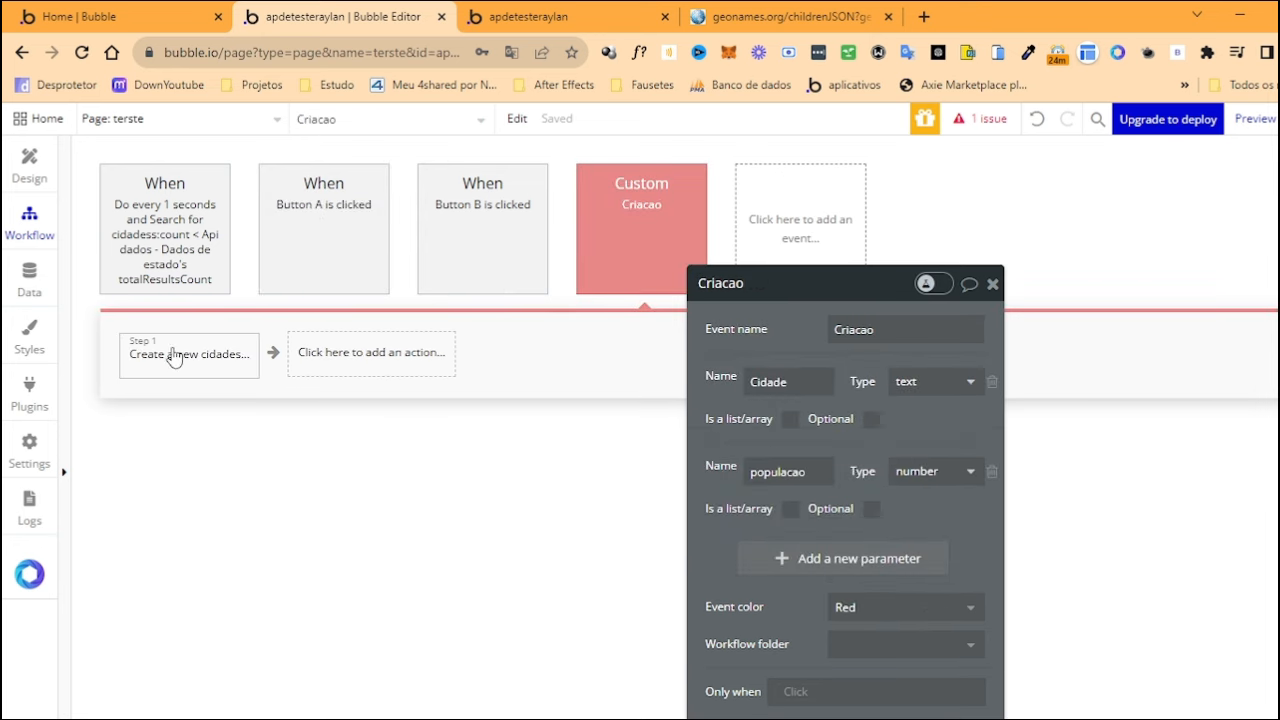
pyautogui.click(172, 356)
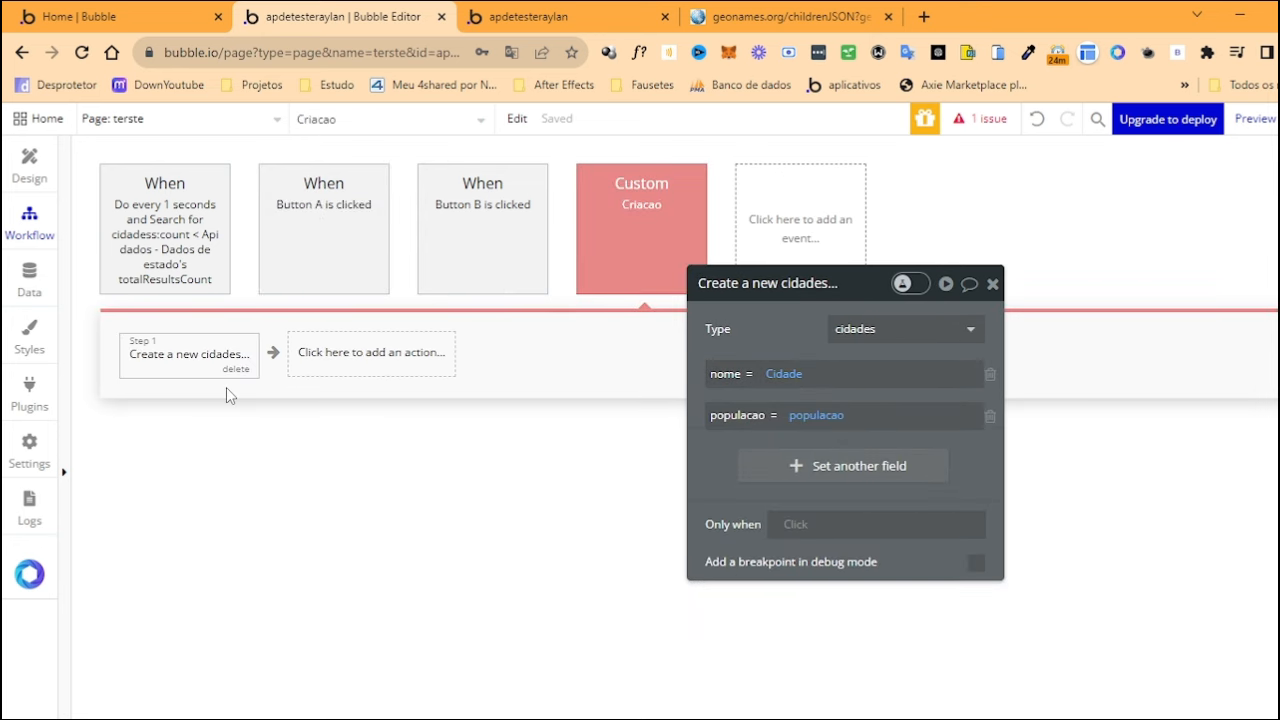
pyautogui.click(185, 262)
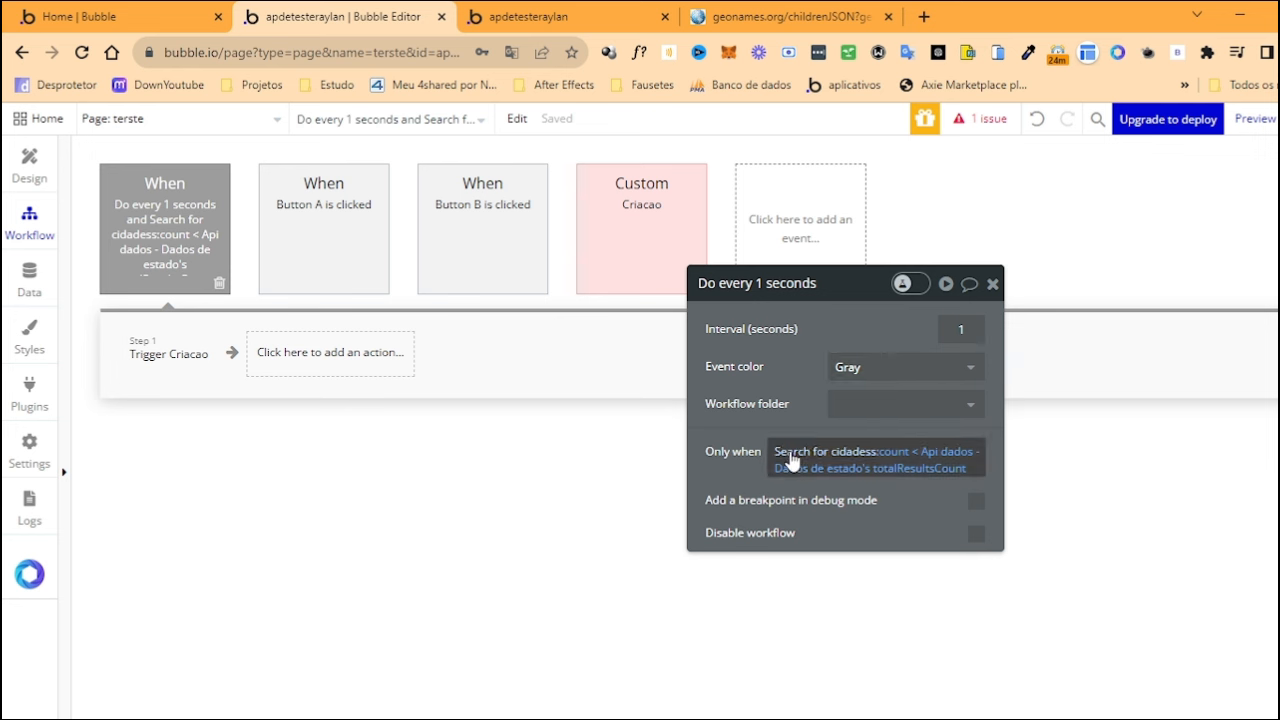
pyautogui.doubleClick(959, 330)
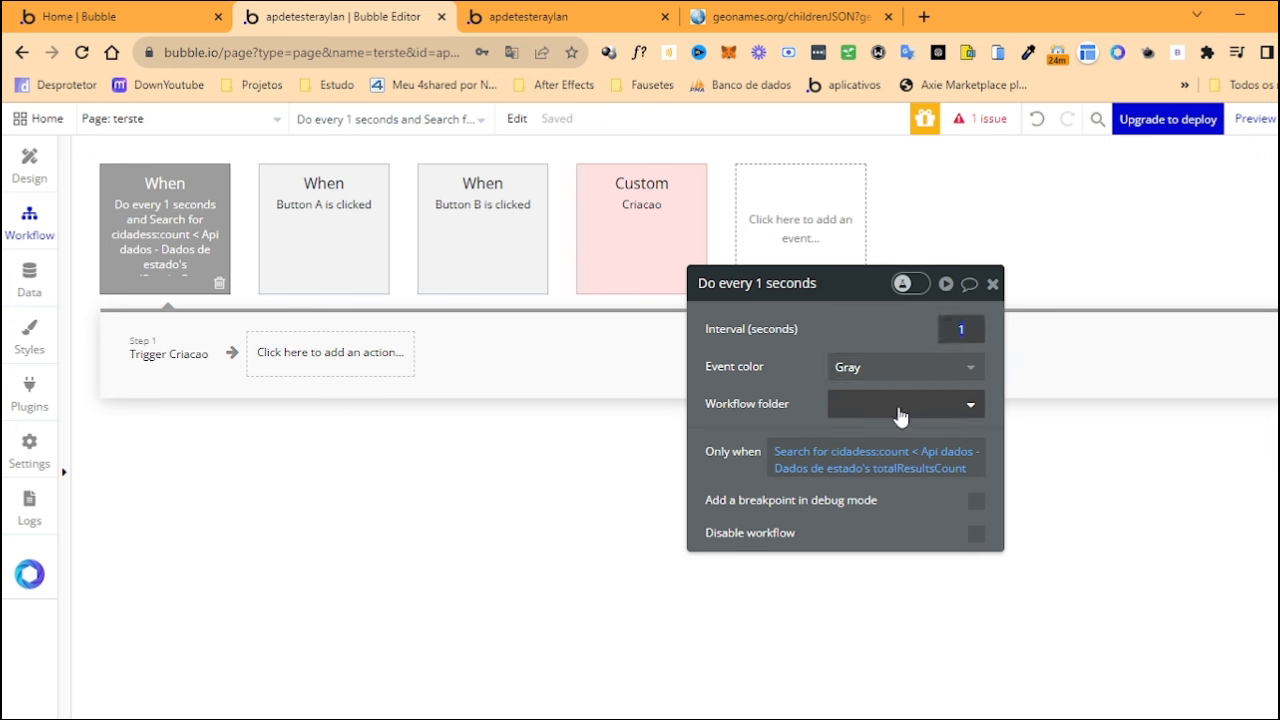
pyautogui.click(825, 458)
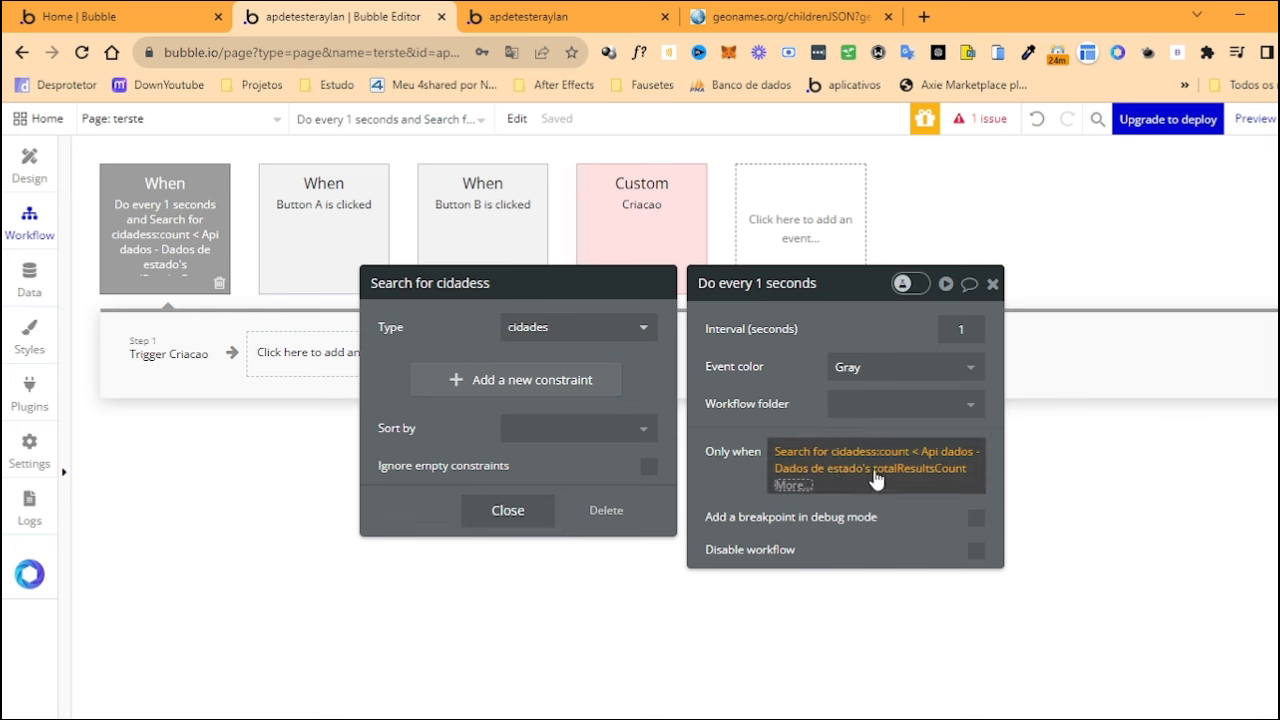
pyautogui.click(796, 424)
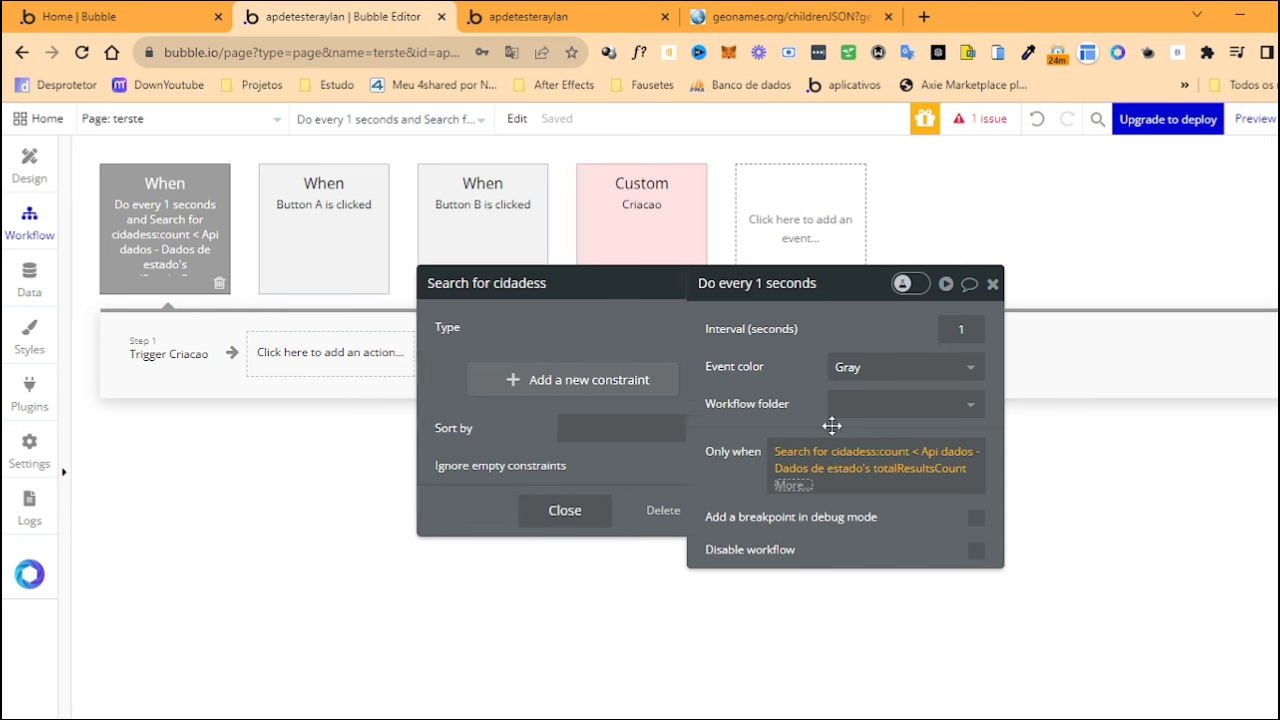
pyautogui.moveTo(935, 321); pyautogui.dragTo(1028, 345)
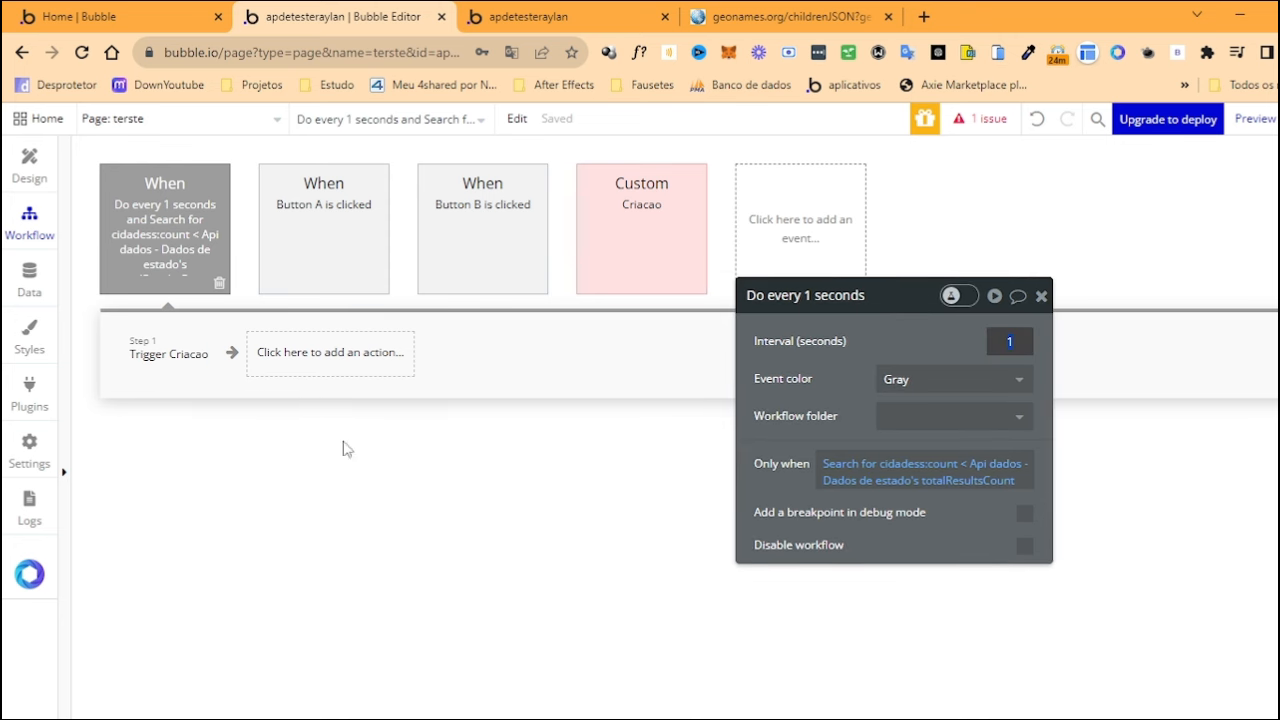
pyautogui.click(505, 8)
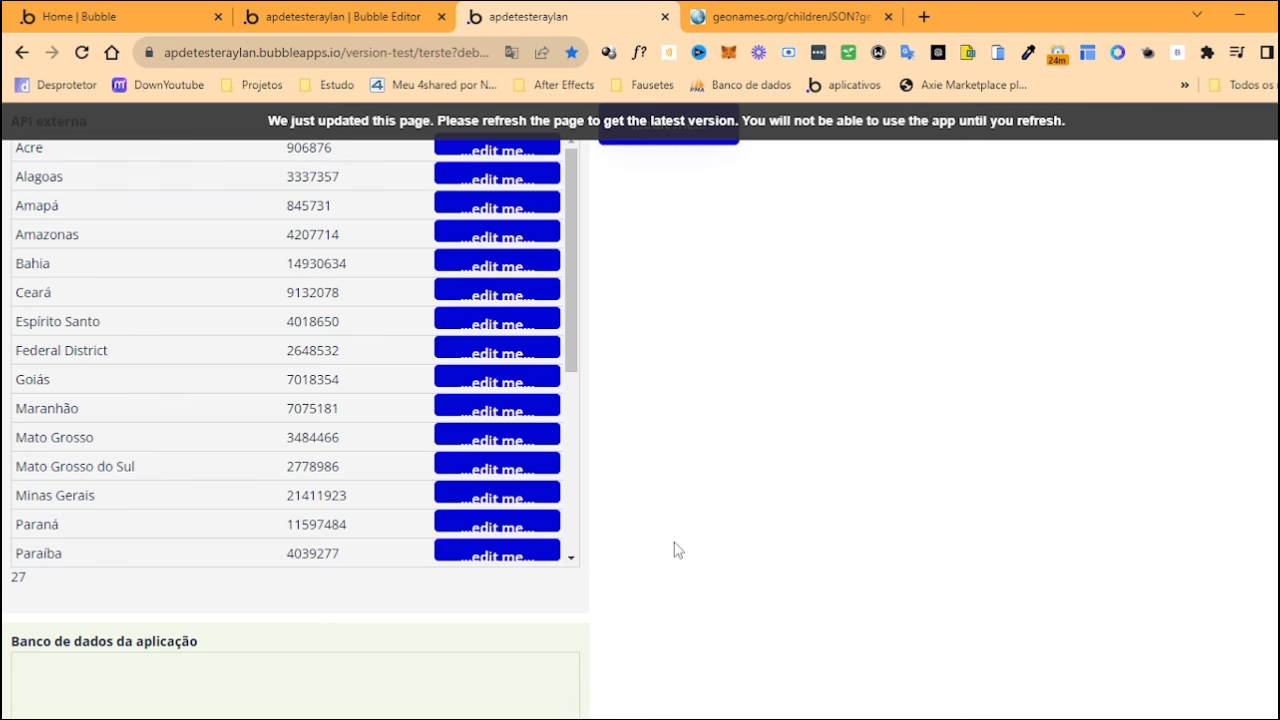
pyautogui.click(400, 14)
pyautogui.click(110, 120)
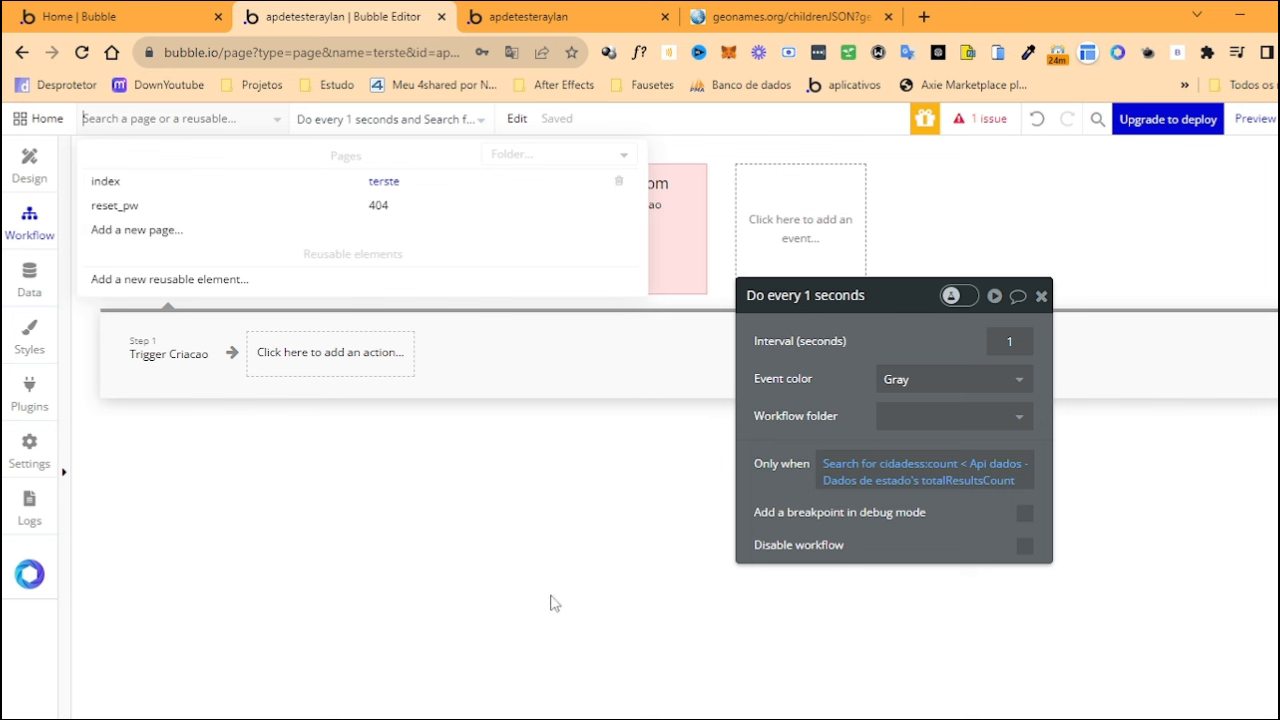
pyautogui.click(590, 612)
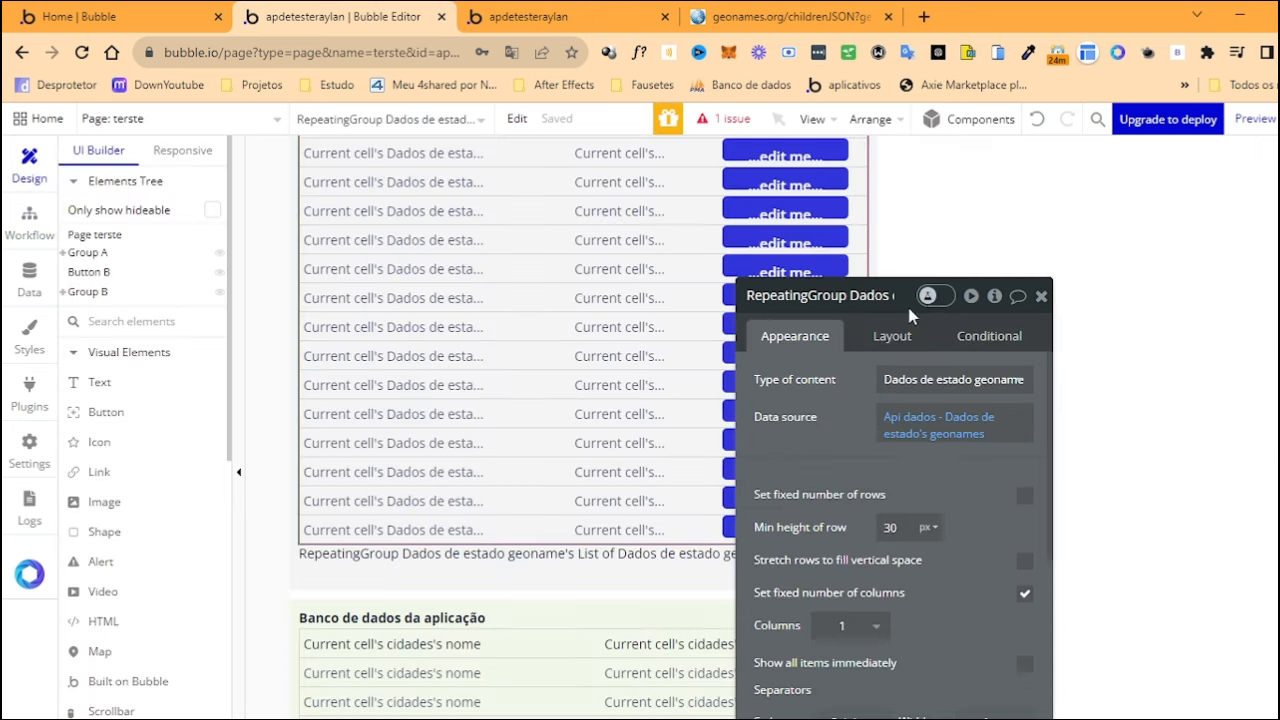
# Close the repeating group's properties and delete the separate Button B from page terste
pyautogui.click(1041, 296)
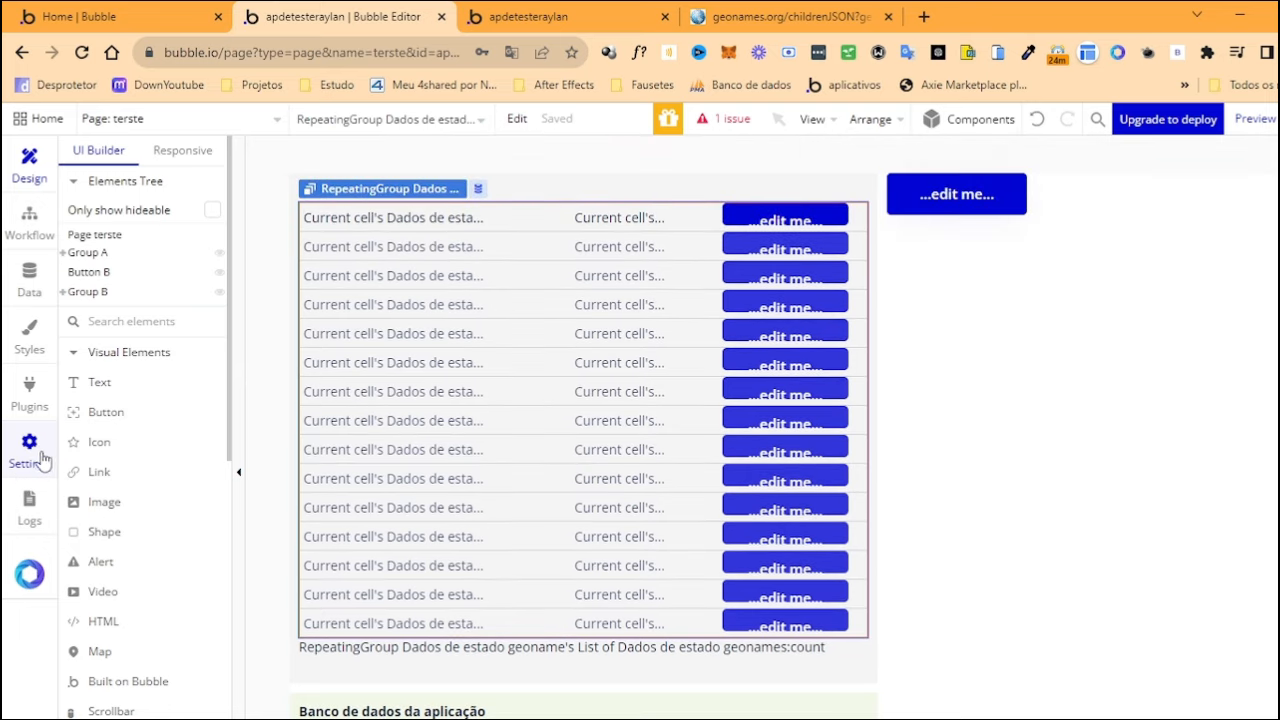
pyautogui.click(986, 206)
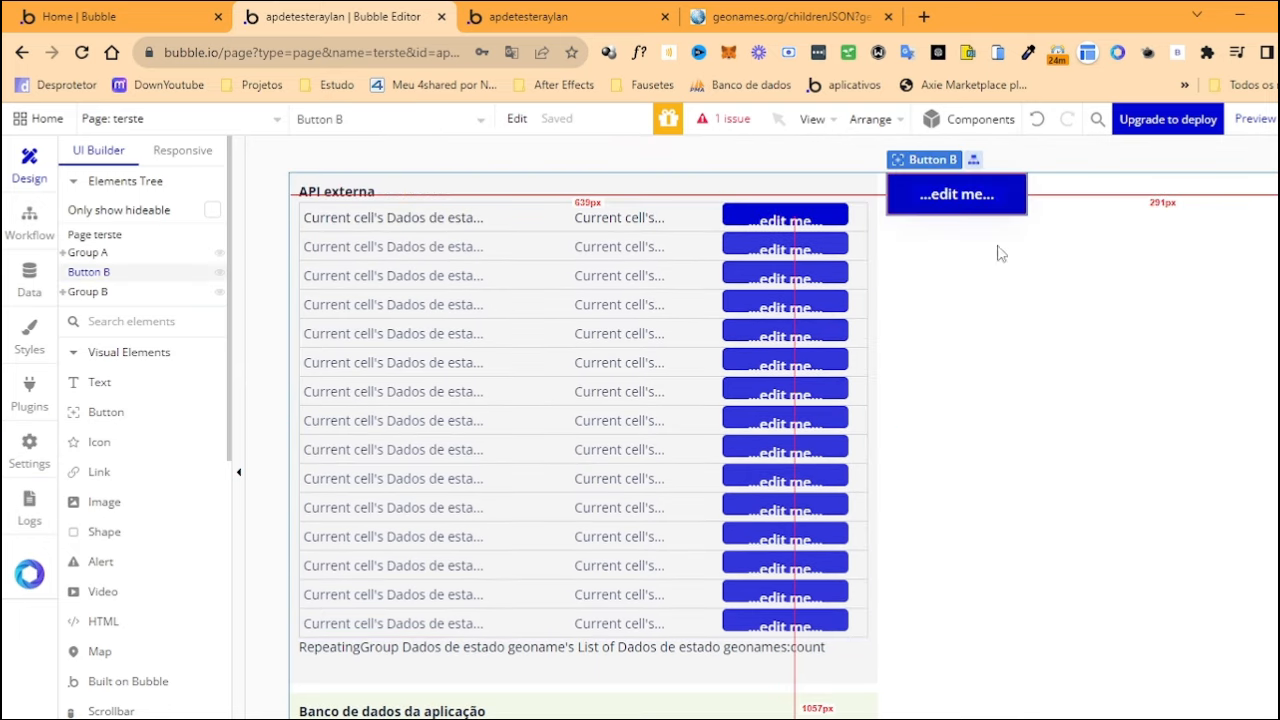
pyautogui.press('Delete')
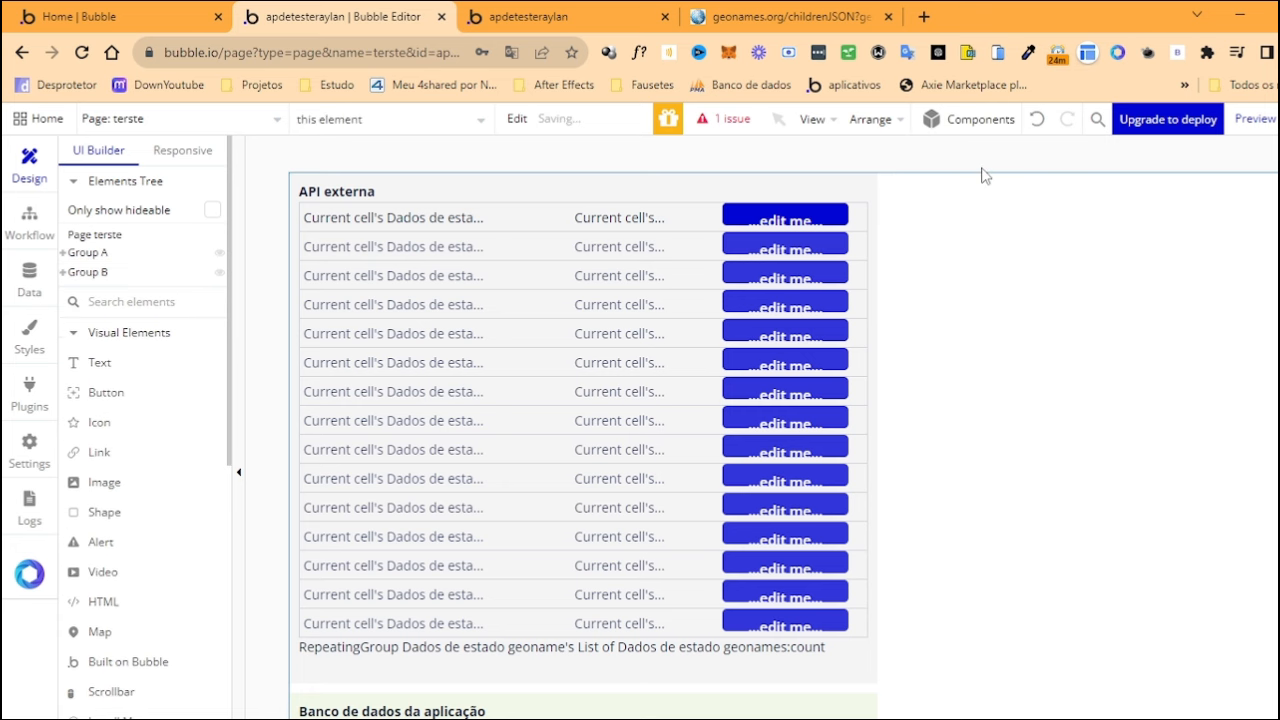
pyautogui.scroll(-4, 879, 410)
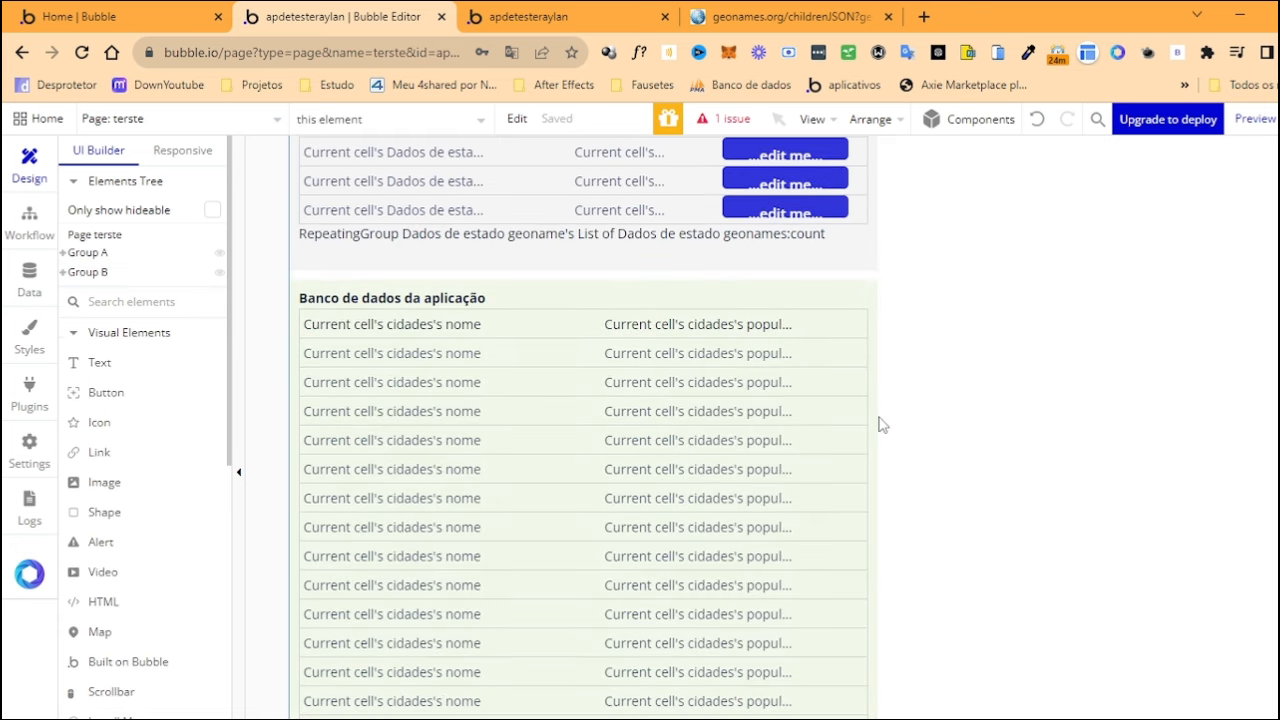
pyautogui.scroll(4, 700, 480)
pyautogui.click(712, 464)
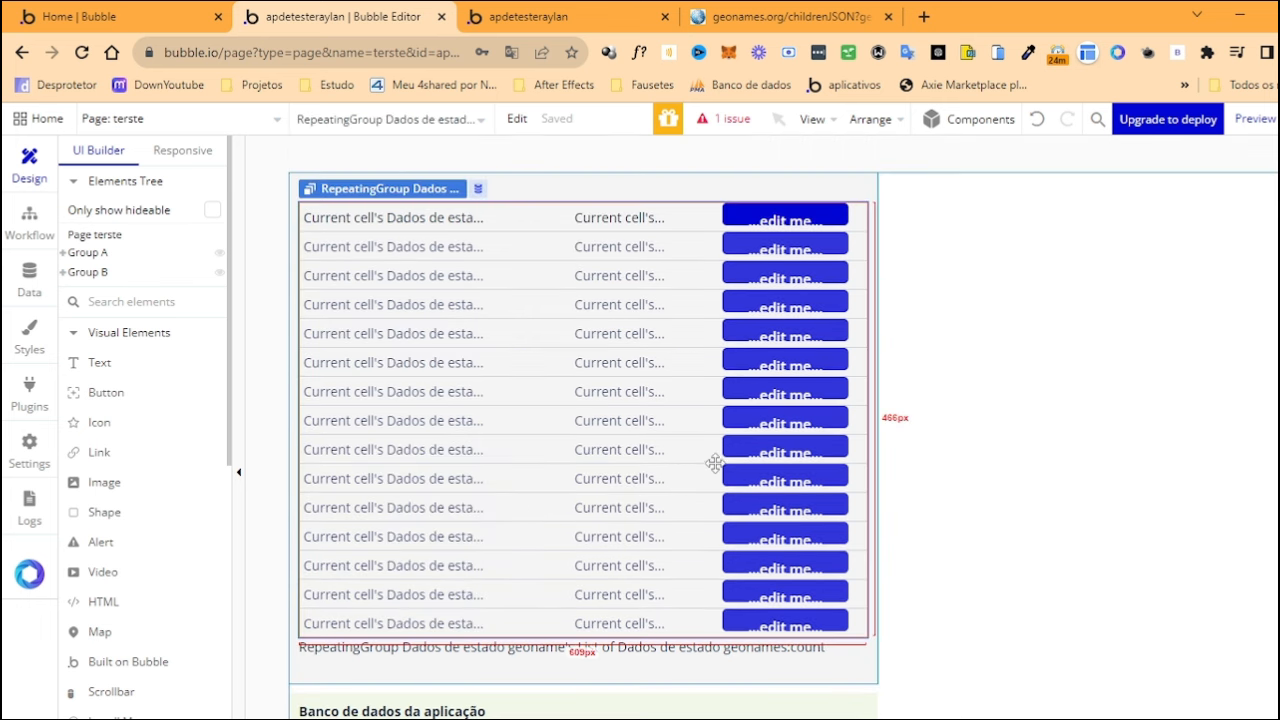
pyautogui.click(646, 660)
pyautogui.click(1034, 217)
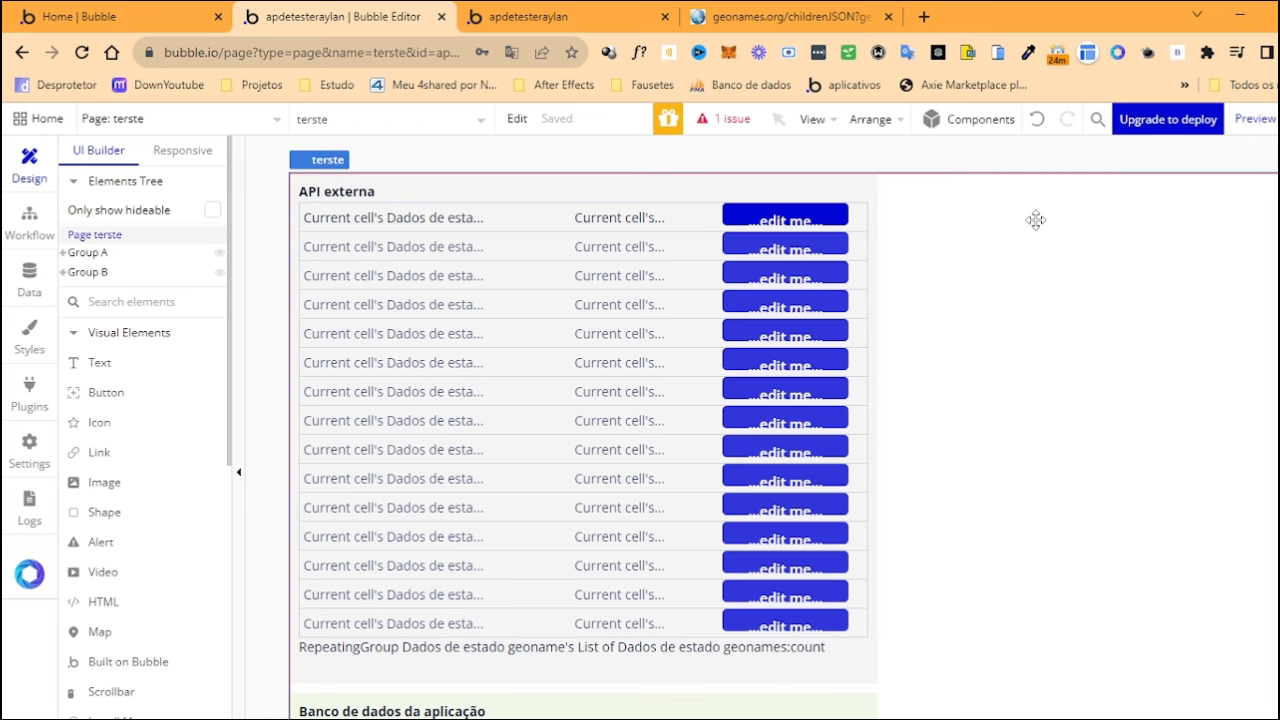
# Widen the state name and population texts in the first row of the API externa repeating group
pyautogui.click(582, 226)
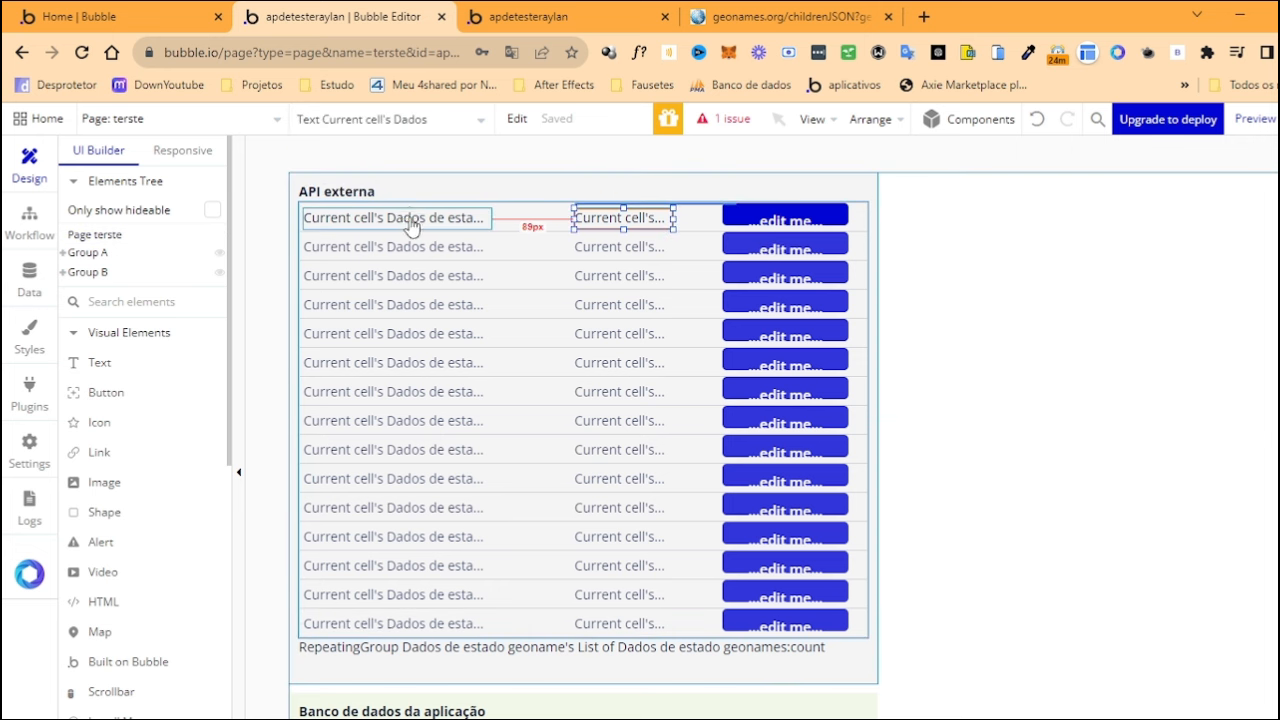
pyautogui.click(412, 222)
pyautogui.moveTo(492, 217); pyautogui.dragTo(540, 218)
pyautogui.click(580, 218)
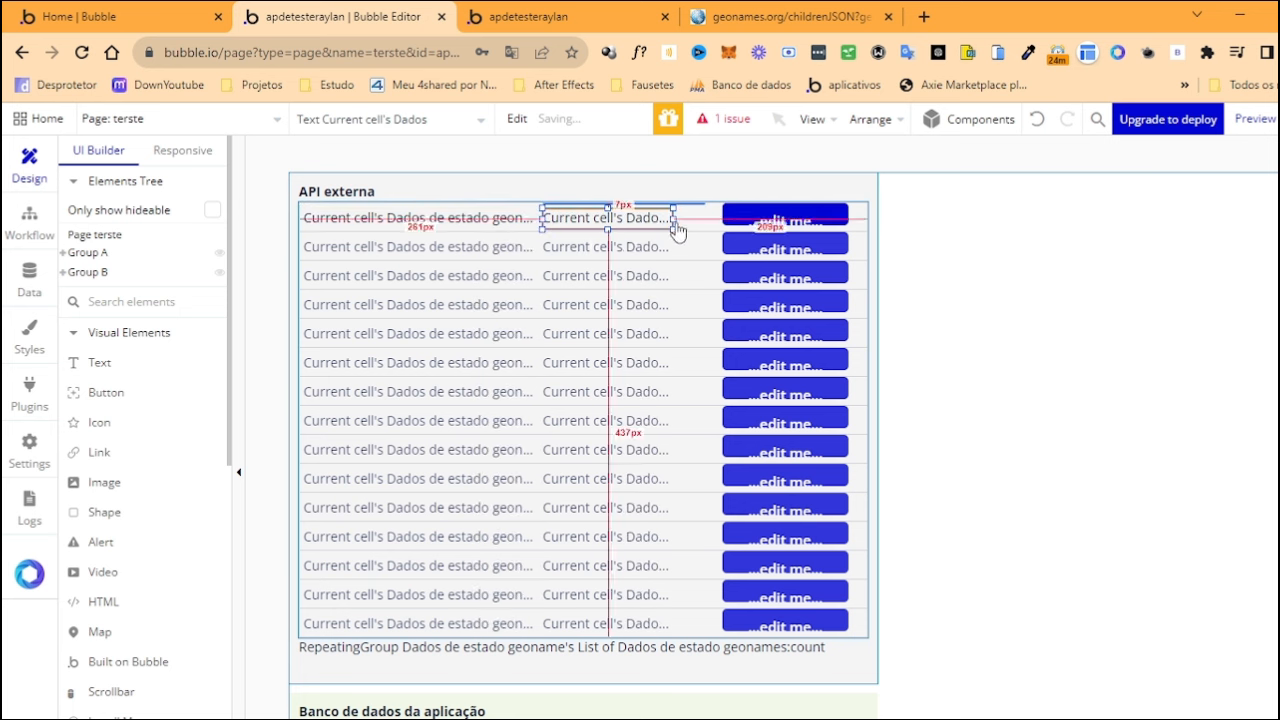
pyautogui.moveTo(674, 218); pyautogui.dragTo(700, 218)
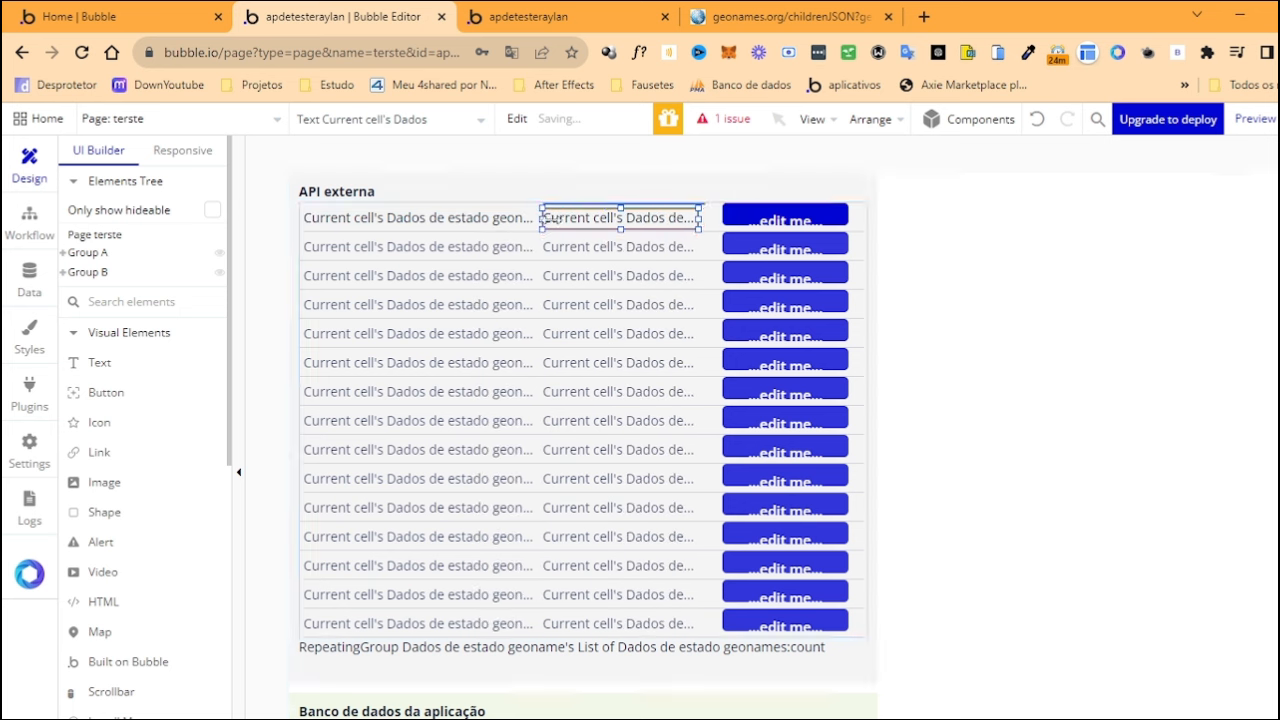
pyautogui.moveTo(545, 218); pyautogui.dragTo(563, 218)
# Start adding a new workflow event to page terste and bring up the General event choices
pyautogui.click(30, 222)
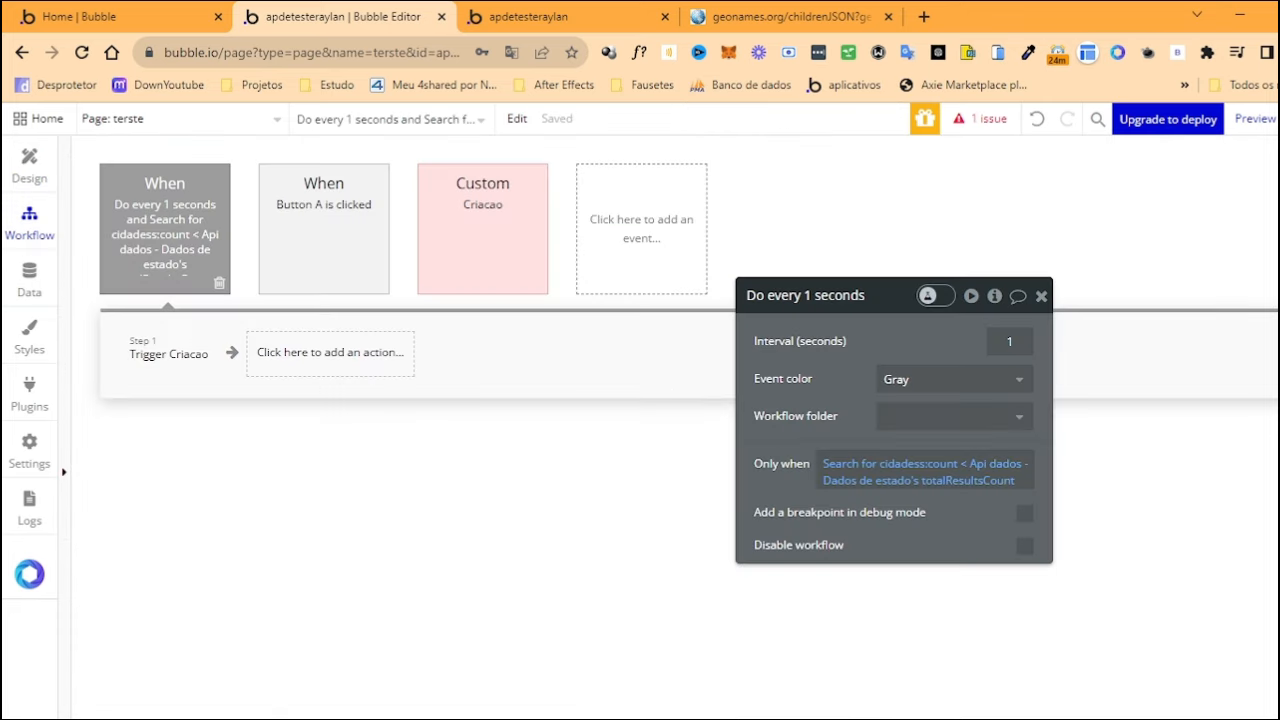
pyautogui.click(657, 215)
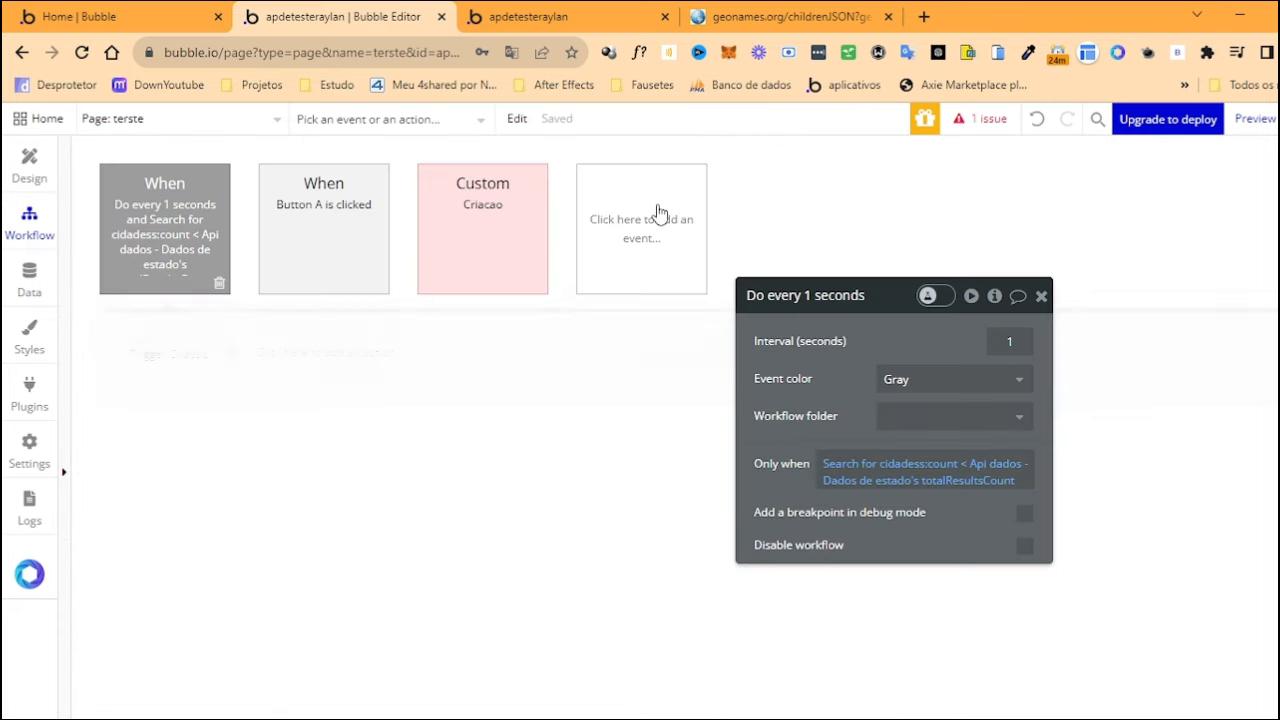
pyautogui.moveTo(691, 415)
pyautogui.moveTo(645, 372)
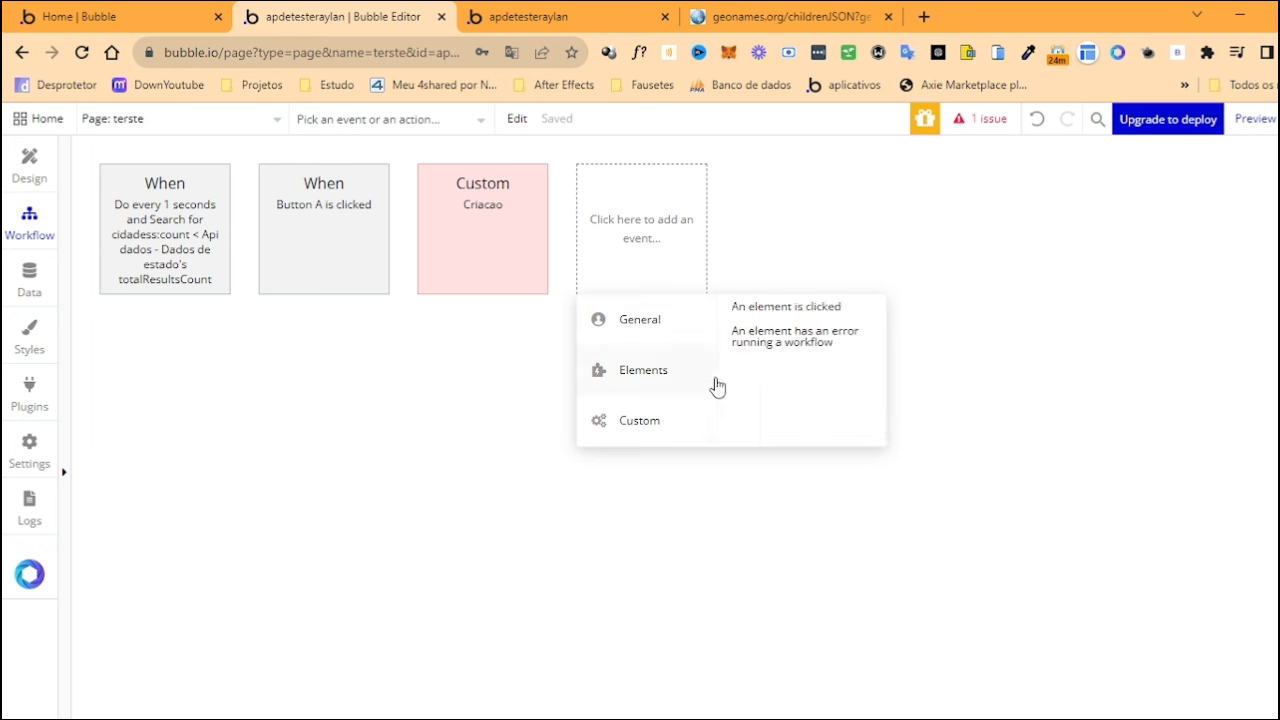
pyautogui.moveTo(686, 317)
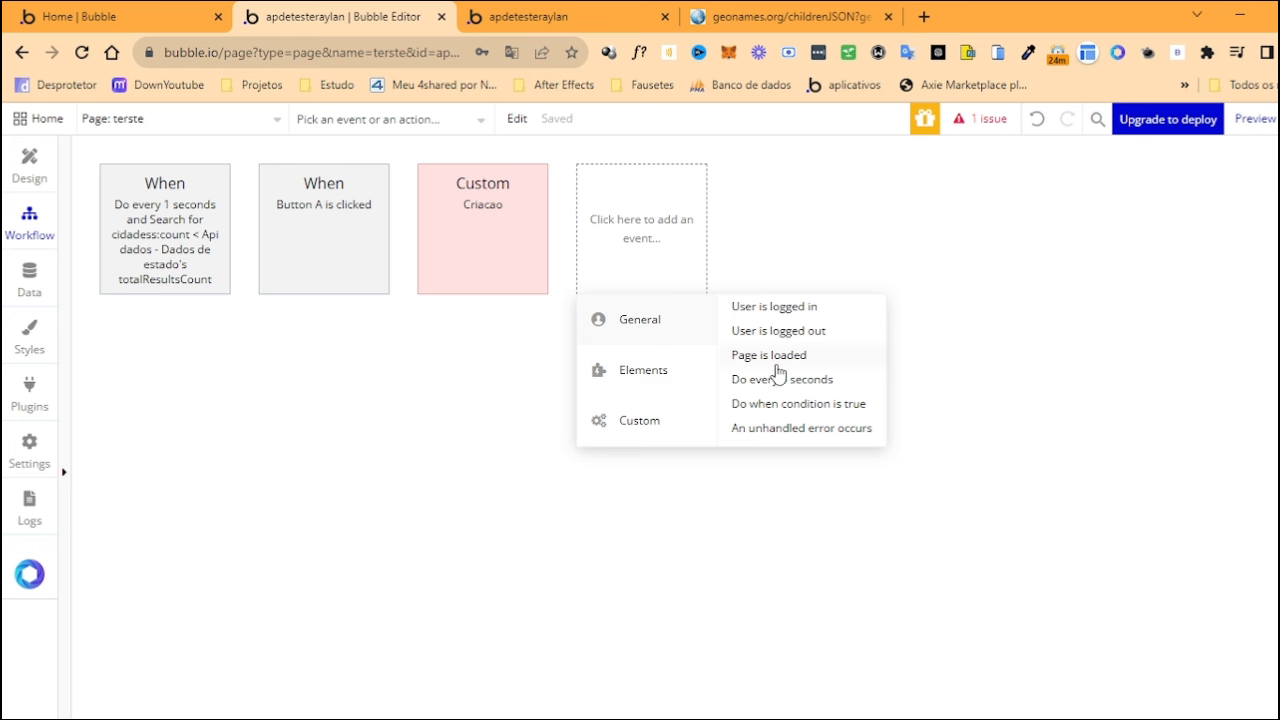